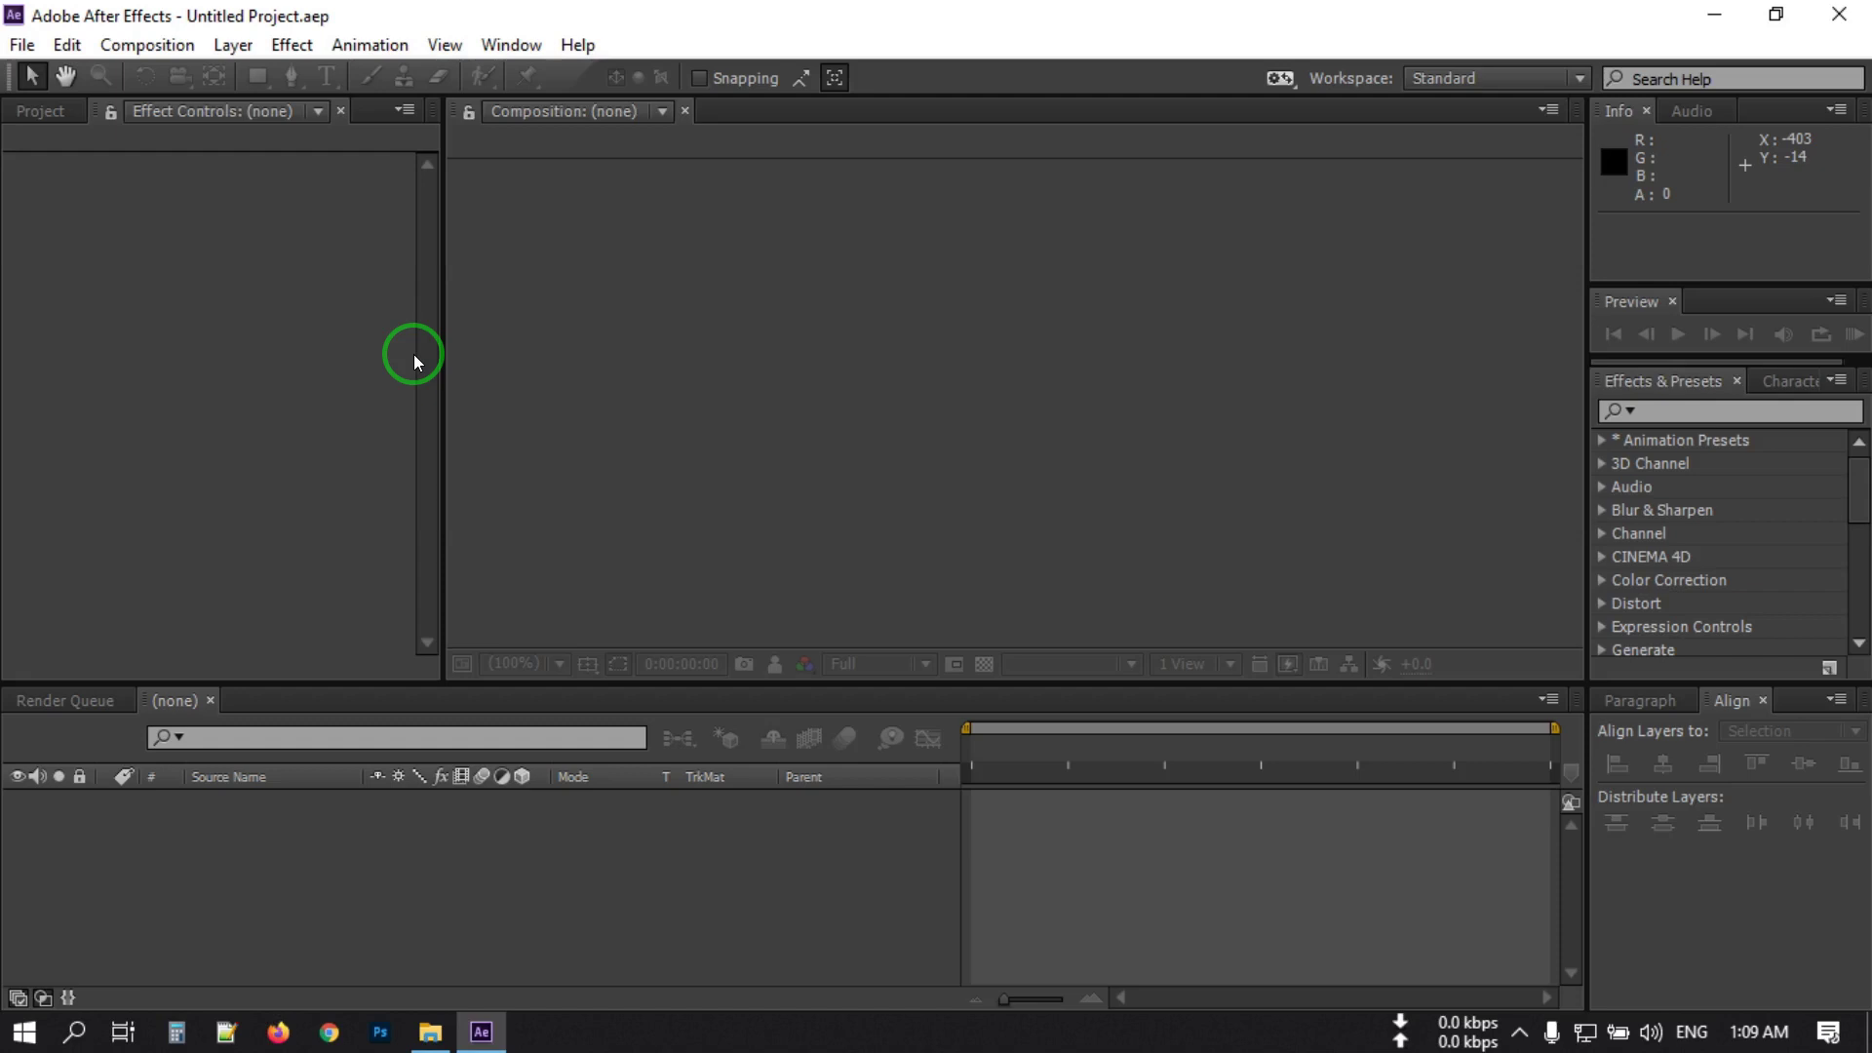
Import Logo.png, Particle Star.mov and Particles Bokeh.mp4 from the 3D Gold Logo Reveal Intro folder into the After Effects project.
{"action": "left_click", "coordinate": [430, 1032]}
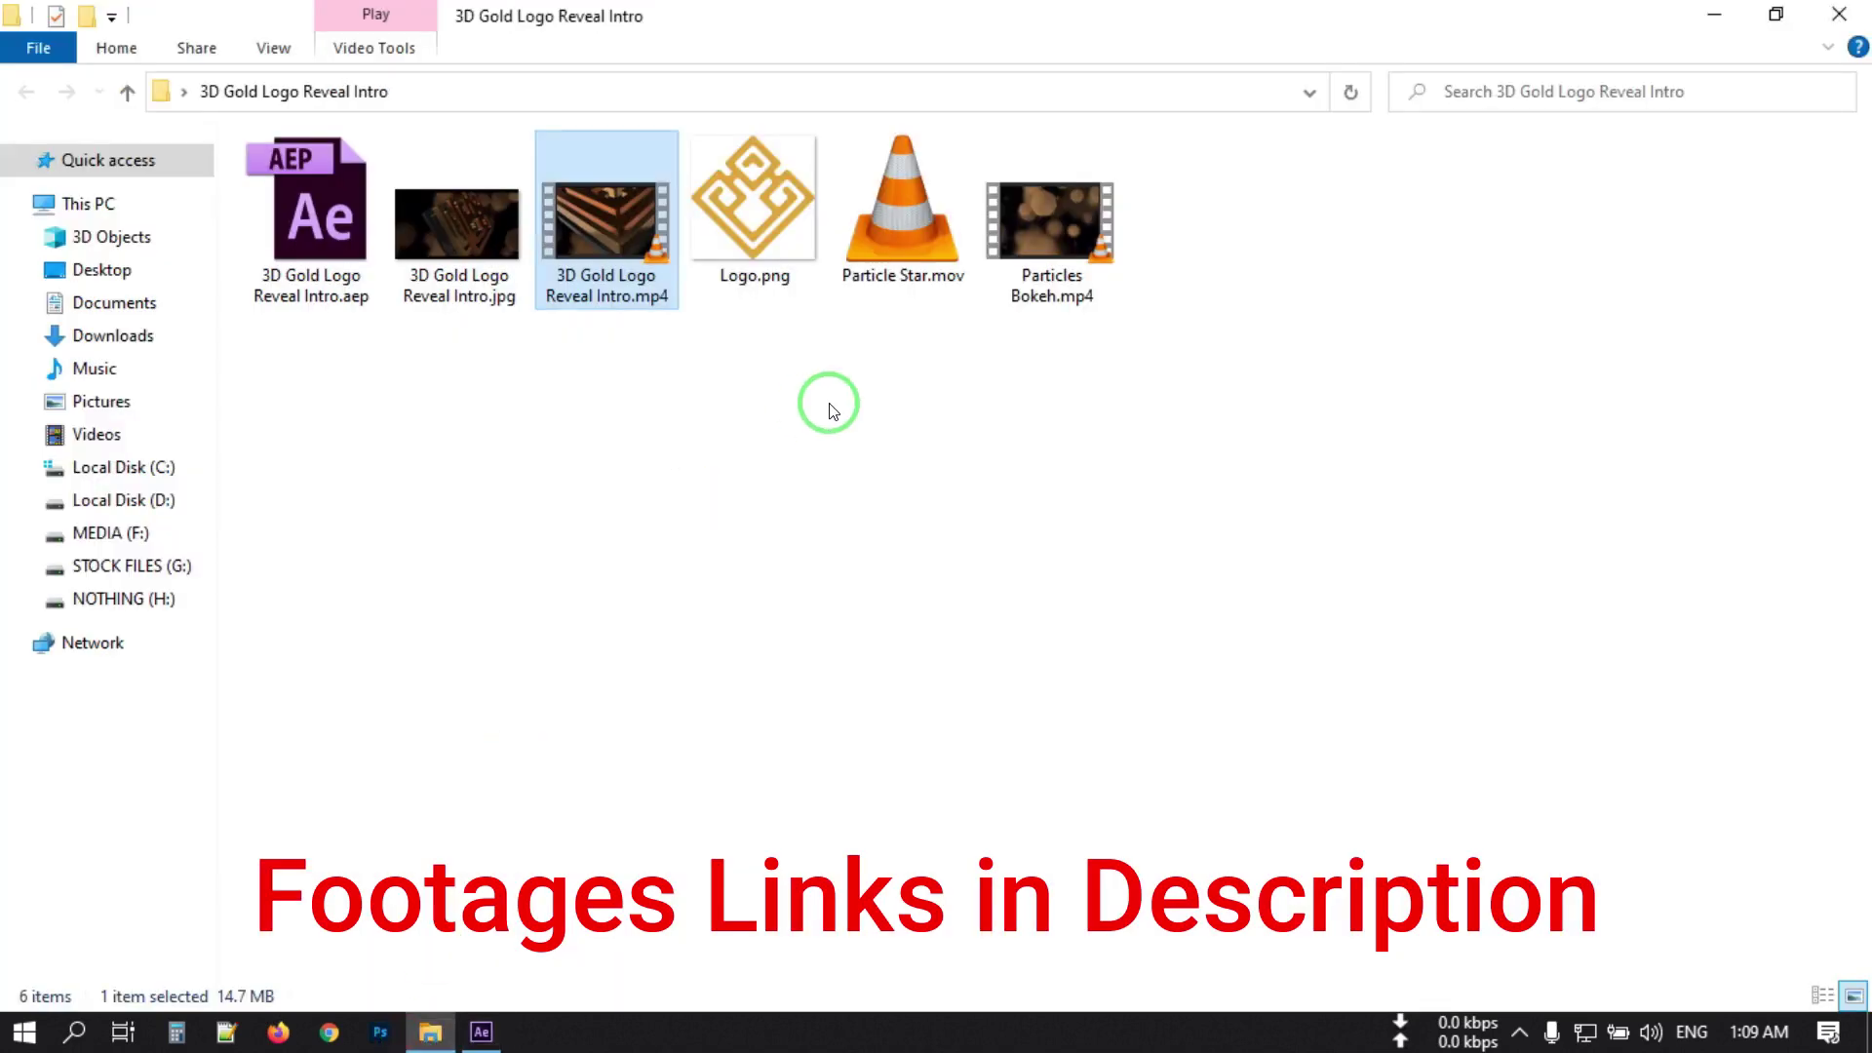
{"action": "left_click_drag", "start_coordinate": [919, 455], "coordinate": [1069, 210]}
{"action": "left_click_drag", "start_coordinate": [874, 376], "coordinate": [1078, 212]}
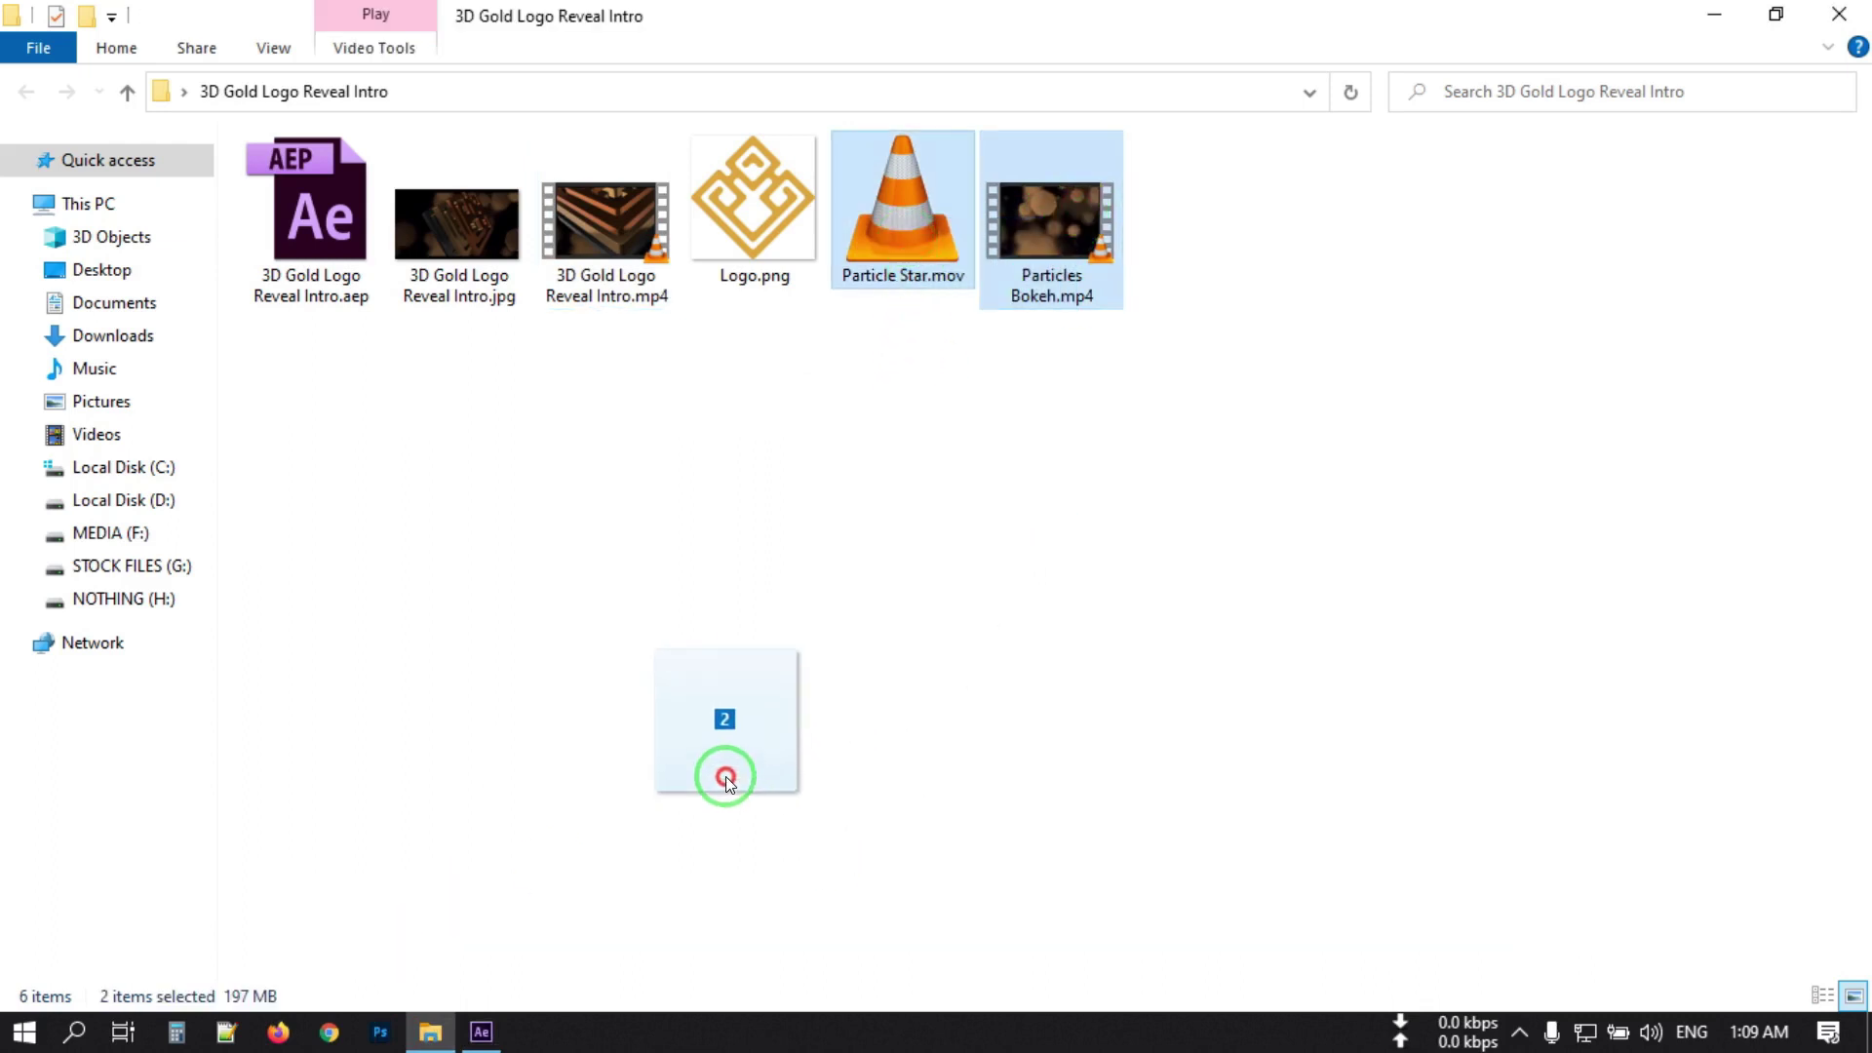
{"action": "left_click_drag", "start_coordinate": [727, 391], "coordinate": [139, 434]}
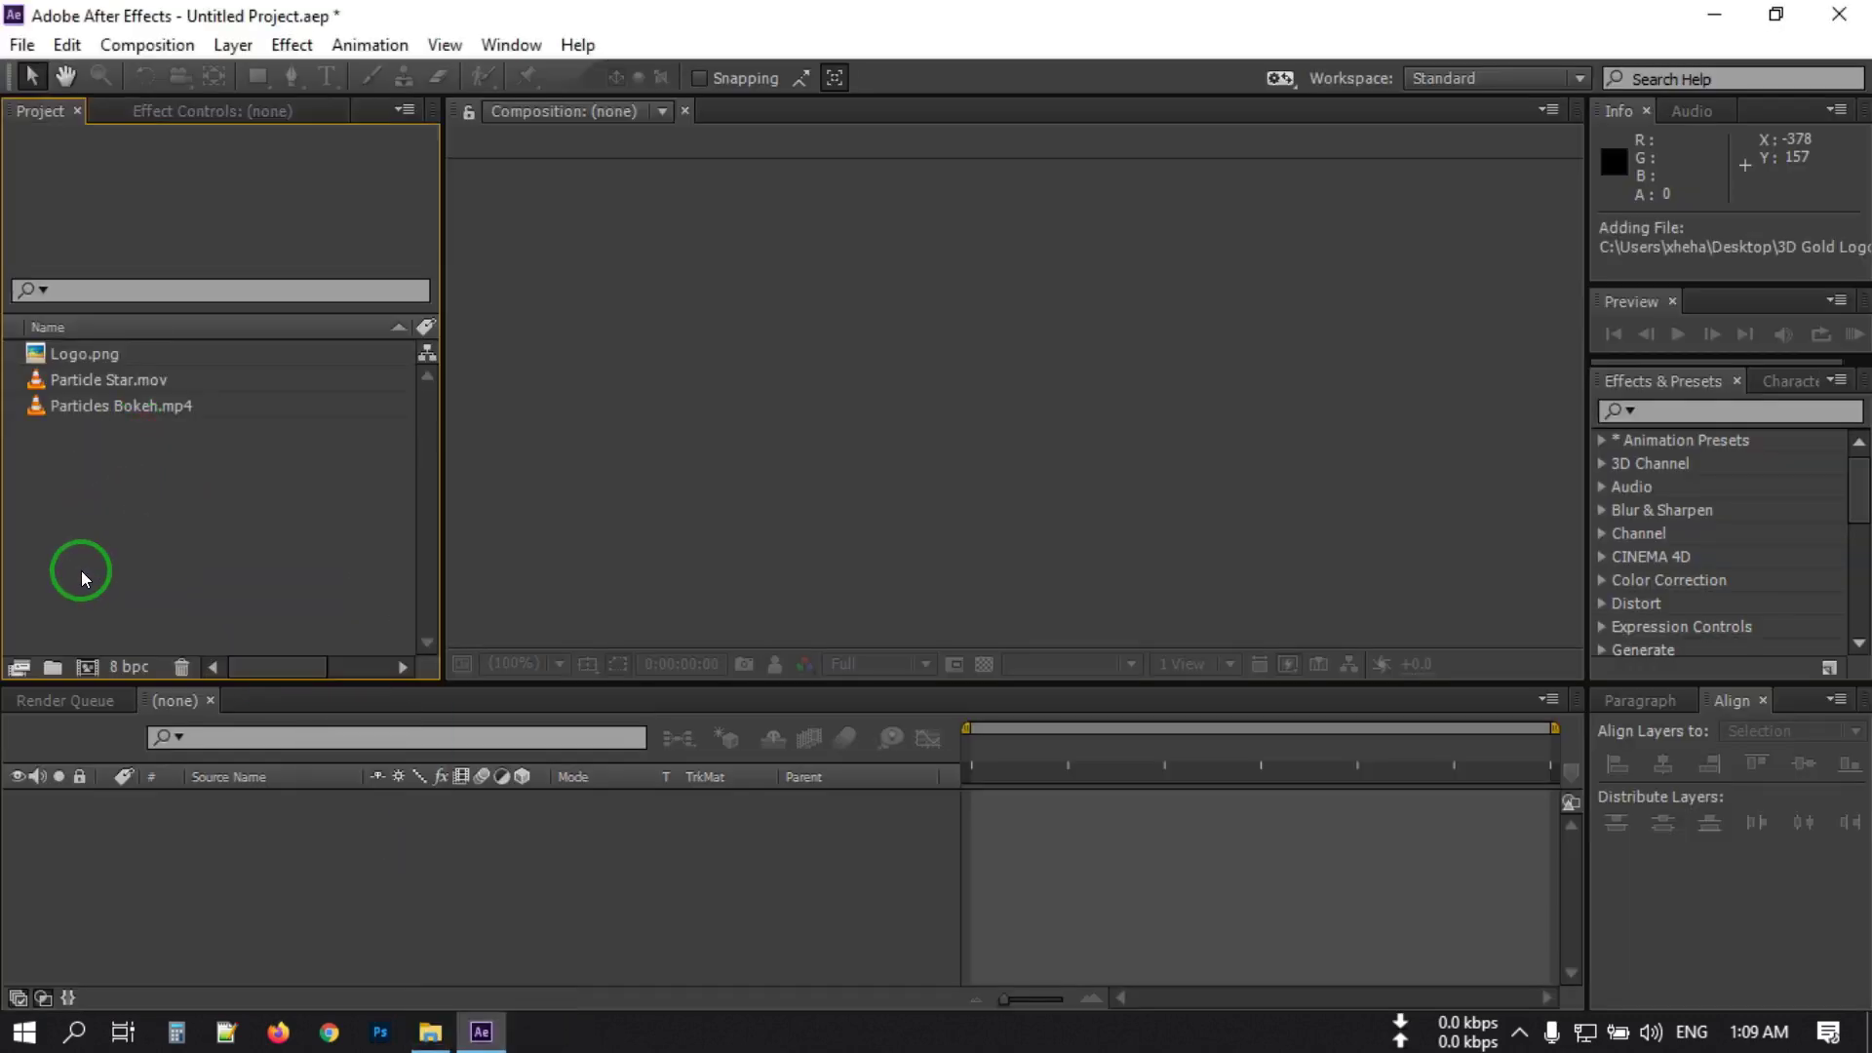
Create a project folder named Footge and move Particle Star.mov and Particles Bokeh.mp4 into it.
{"action": "left_click", "coordinate": [52, 665]}
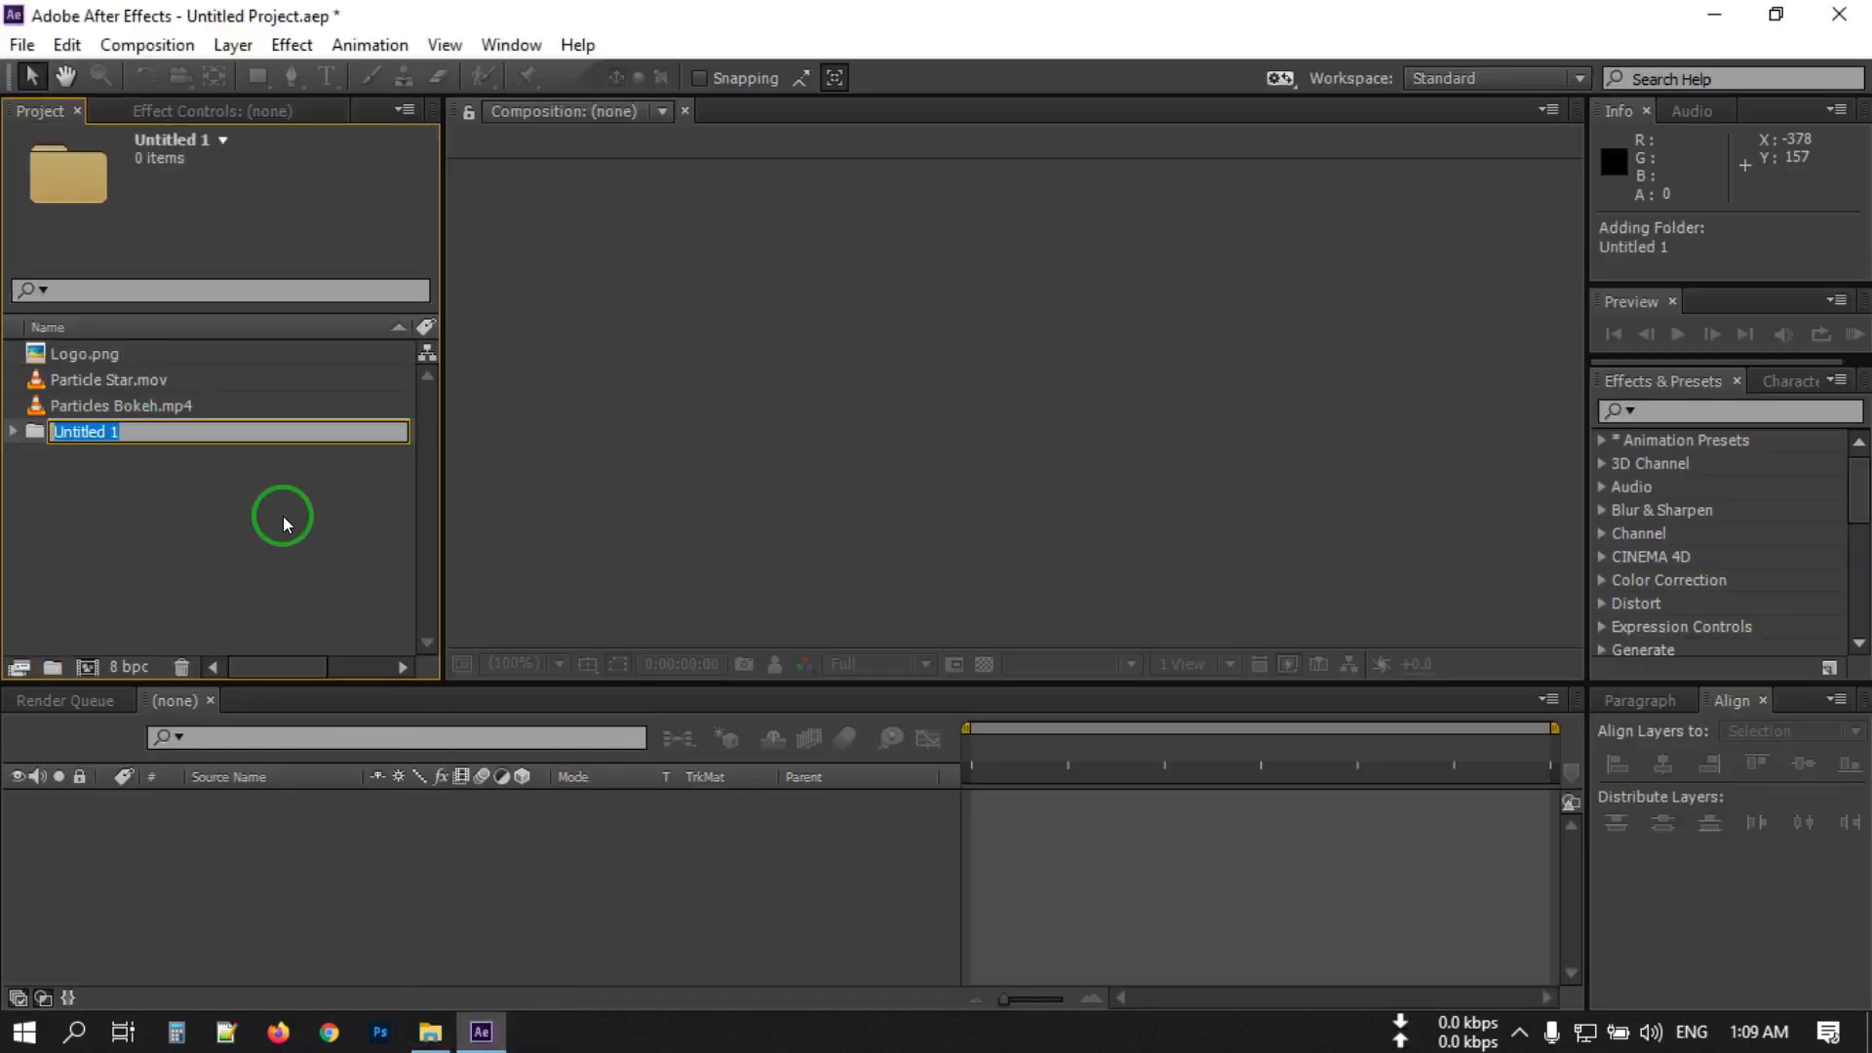
{"action": "type", "text": "Foo"}
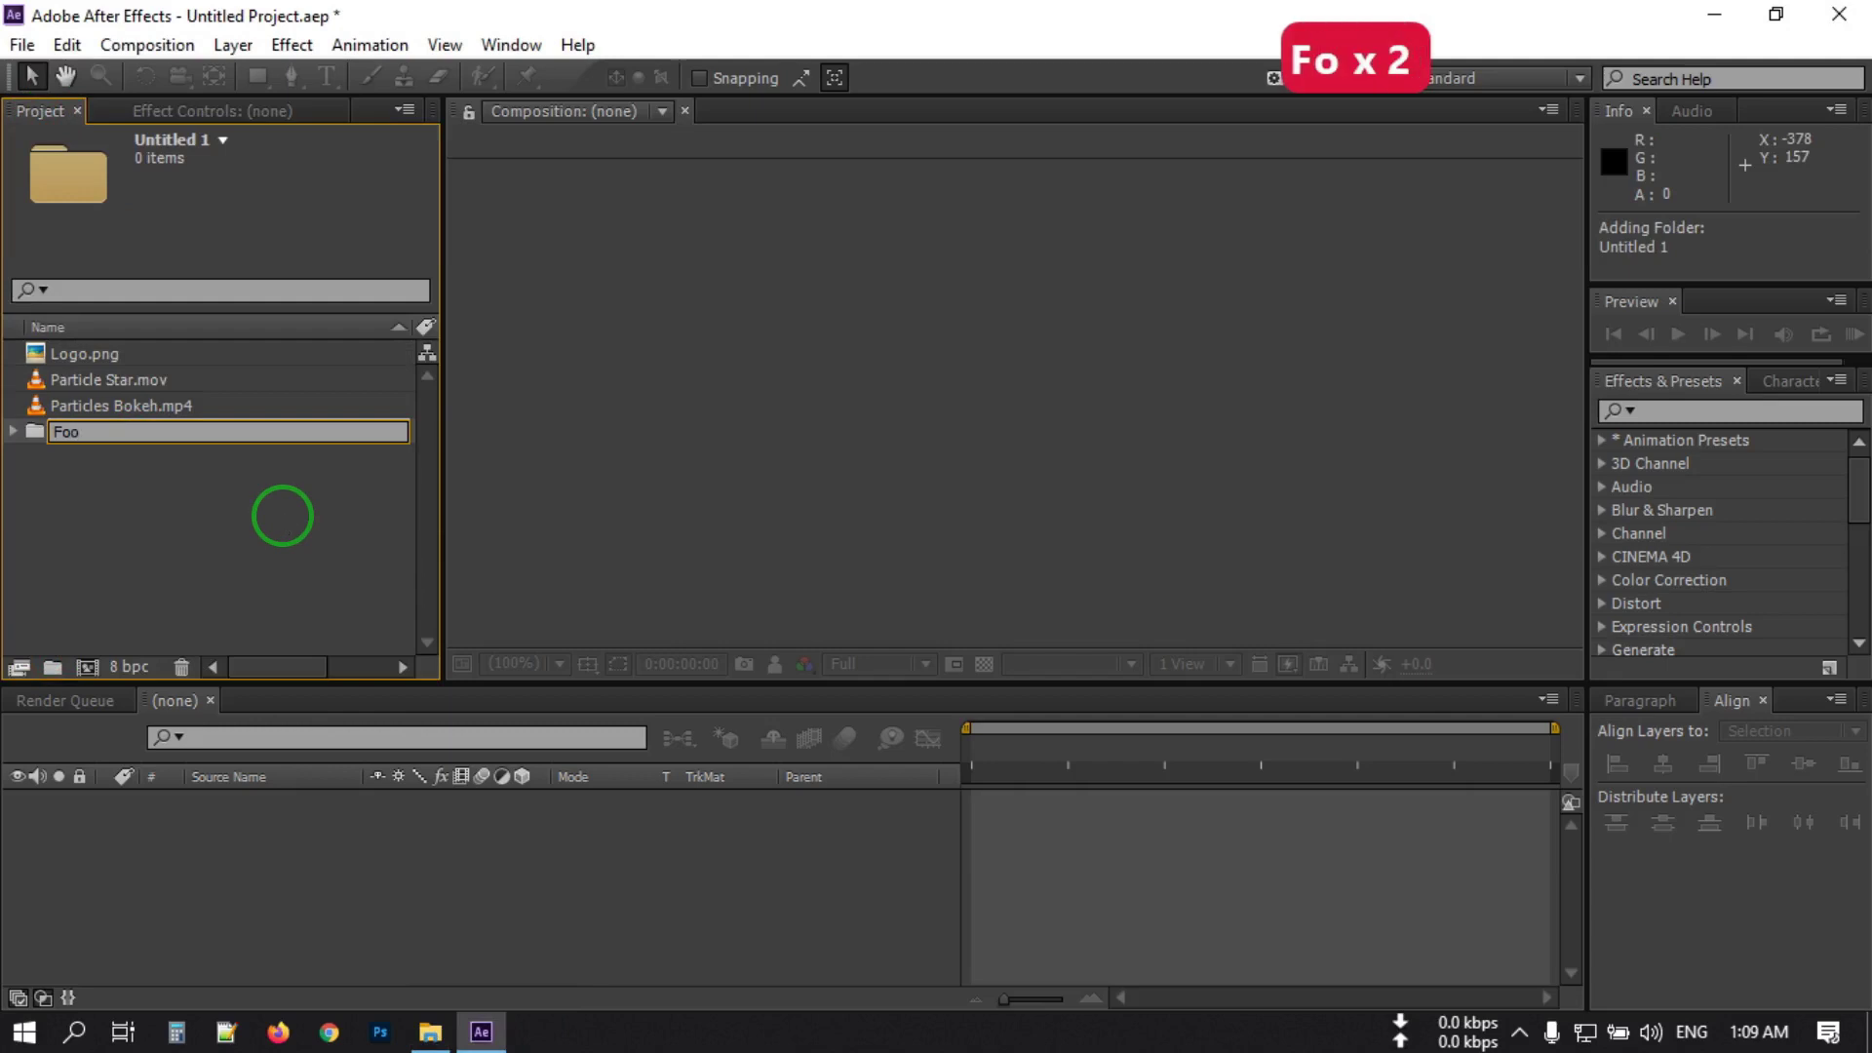
{"action": "type", "text": "tge"}
{"action": "key", "text": "Return"}
{"action": "left_click", "coordinate": [106, 494]}
{"action": "left_click_drag", "start_coordinate": [106, 495], "coordinate": [84, 351]}
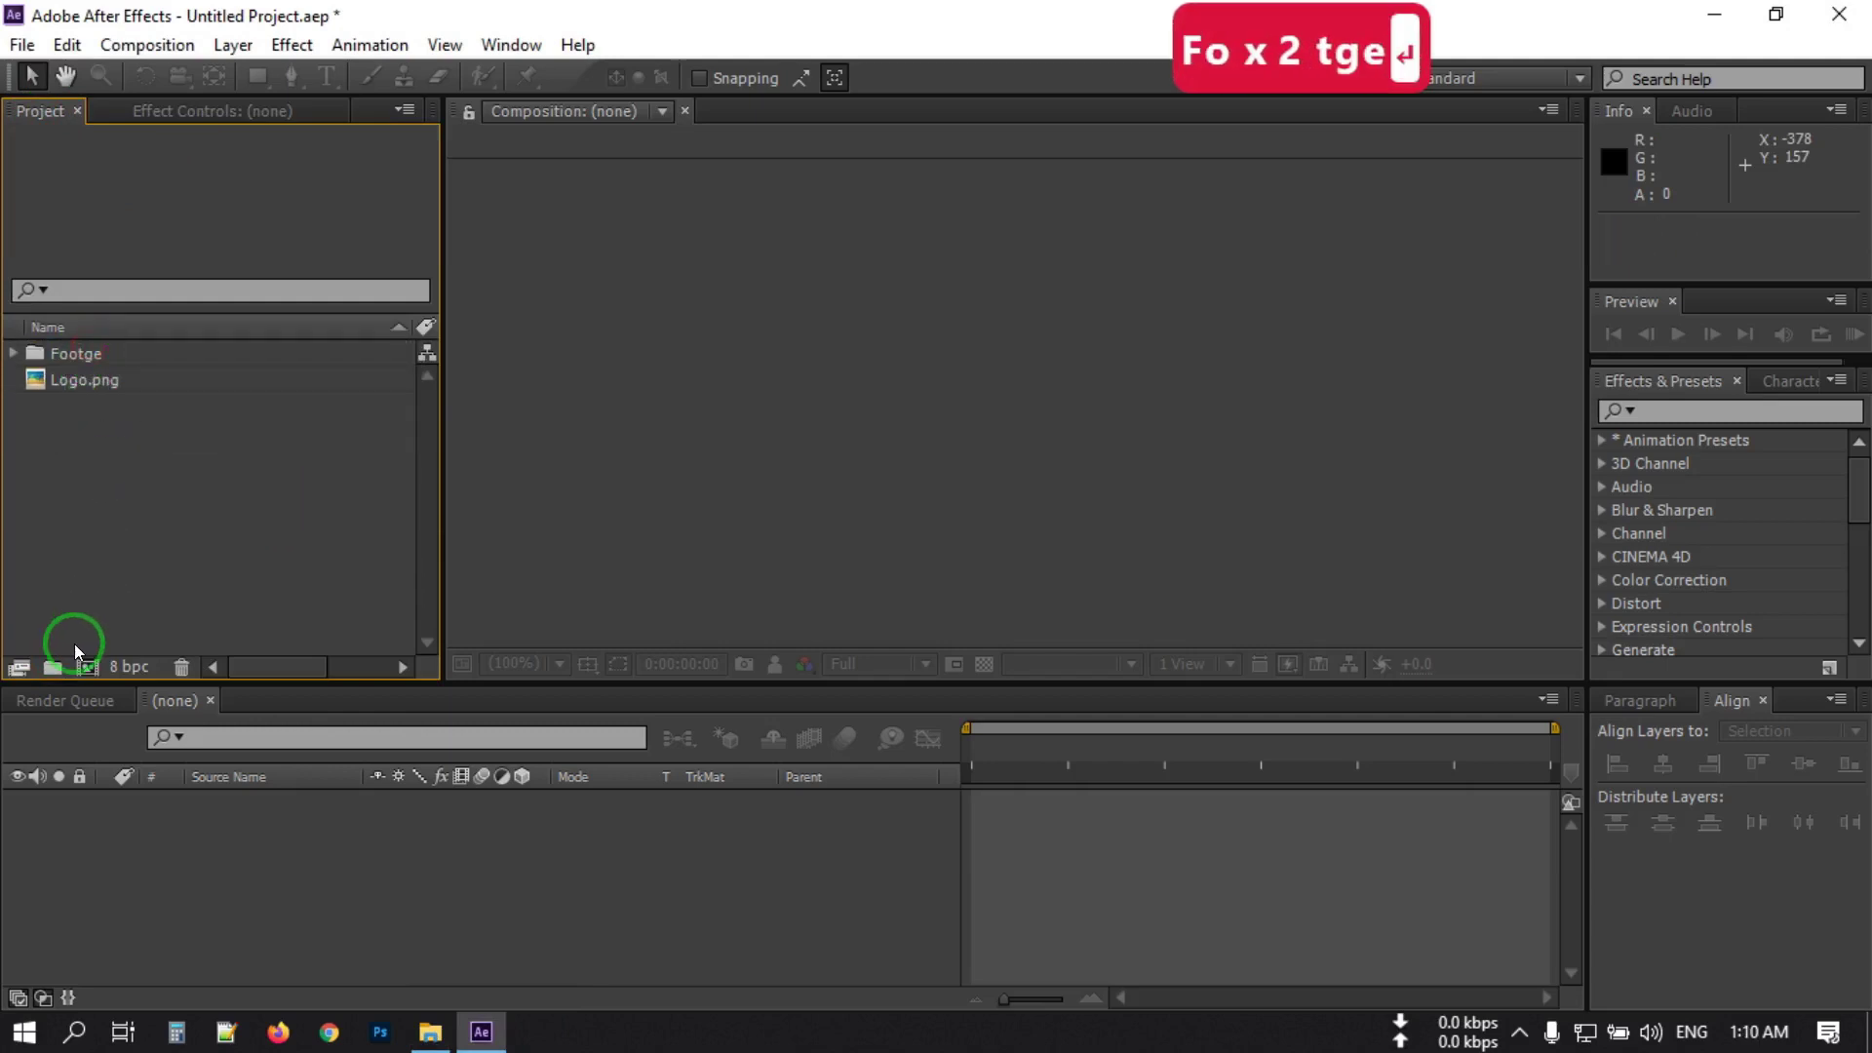
Create a project folder named Logo and move Logo.png into it.
{"action": "left_click", "coordinate": [55, 668]}
{"action": "type", "text": "Logo"}
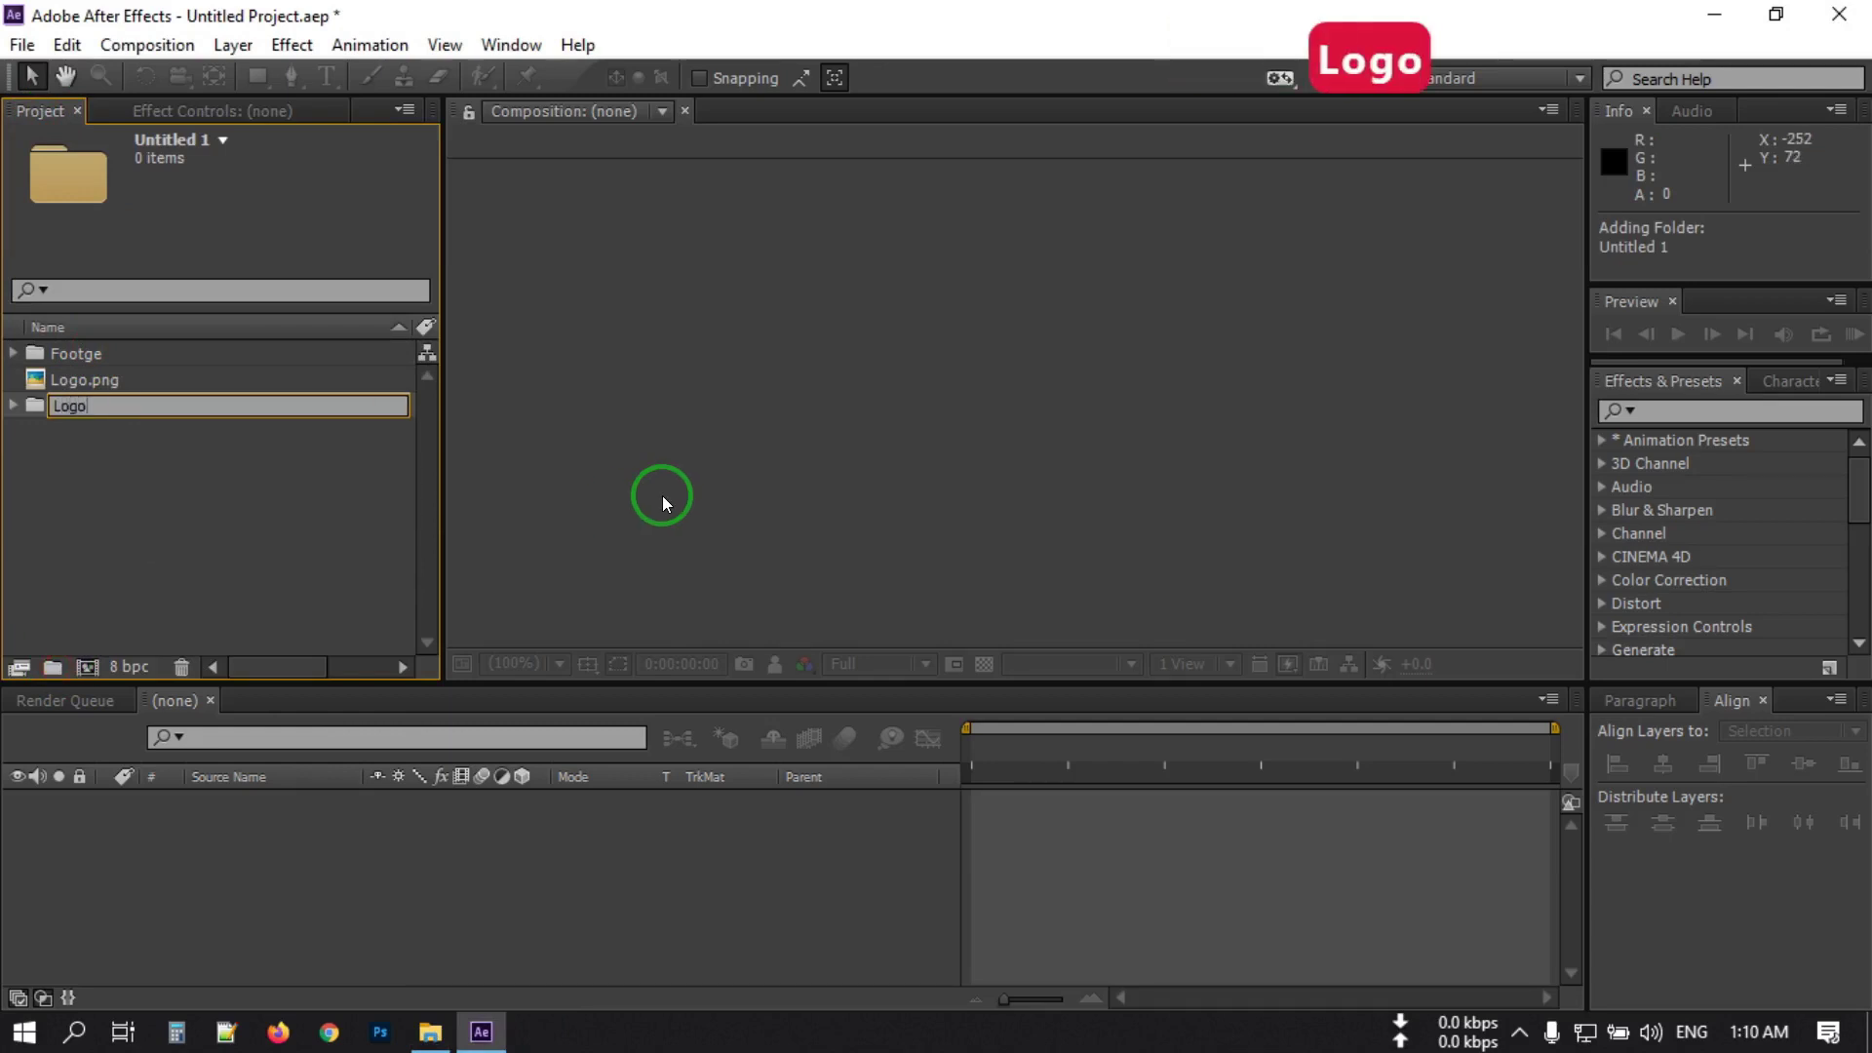
{"action": "key", "text": "Return"}
{"action": "left_click_drag", "start_coordinate": [99, 417], "coordinate": [71, 381]}
Create a composition named Logo at 800 x 800 px, 25 fps and 15 seconds long.
{"action": "left_click", "coordinate": [90, 667]}
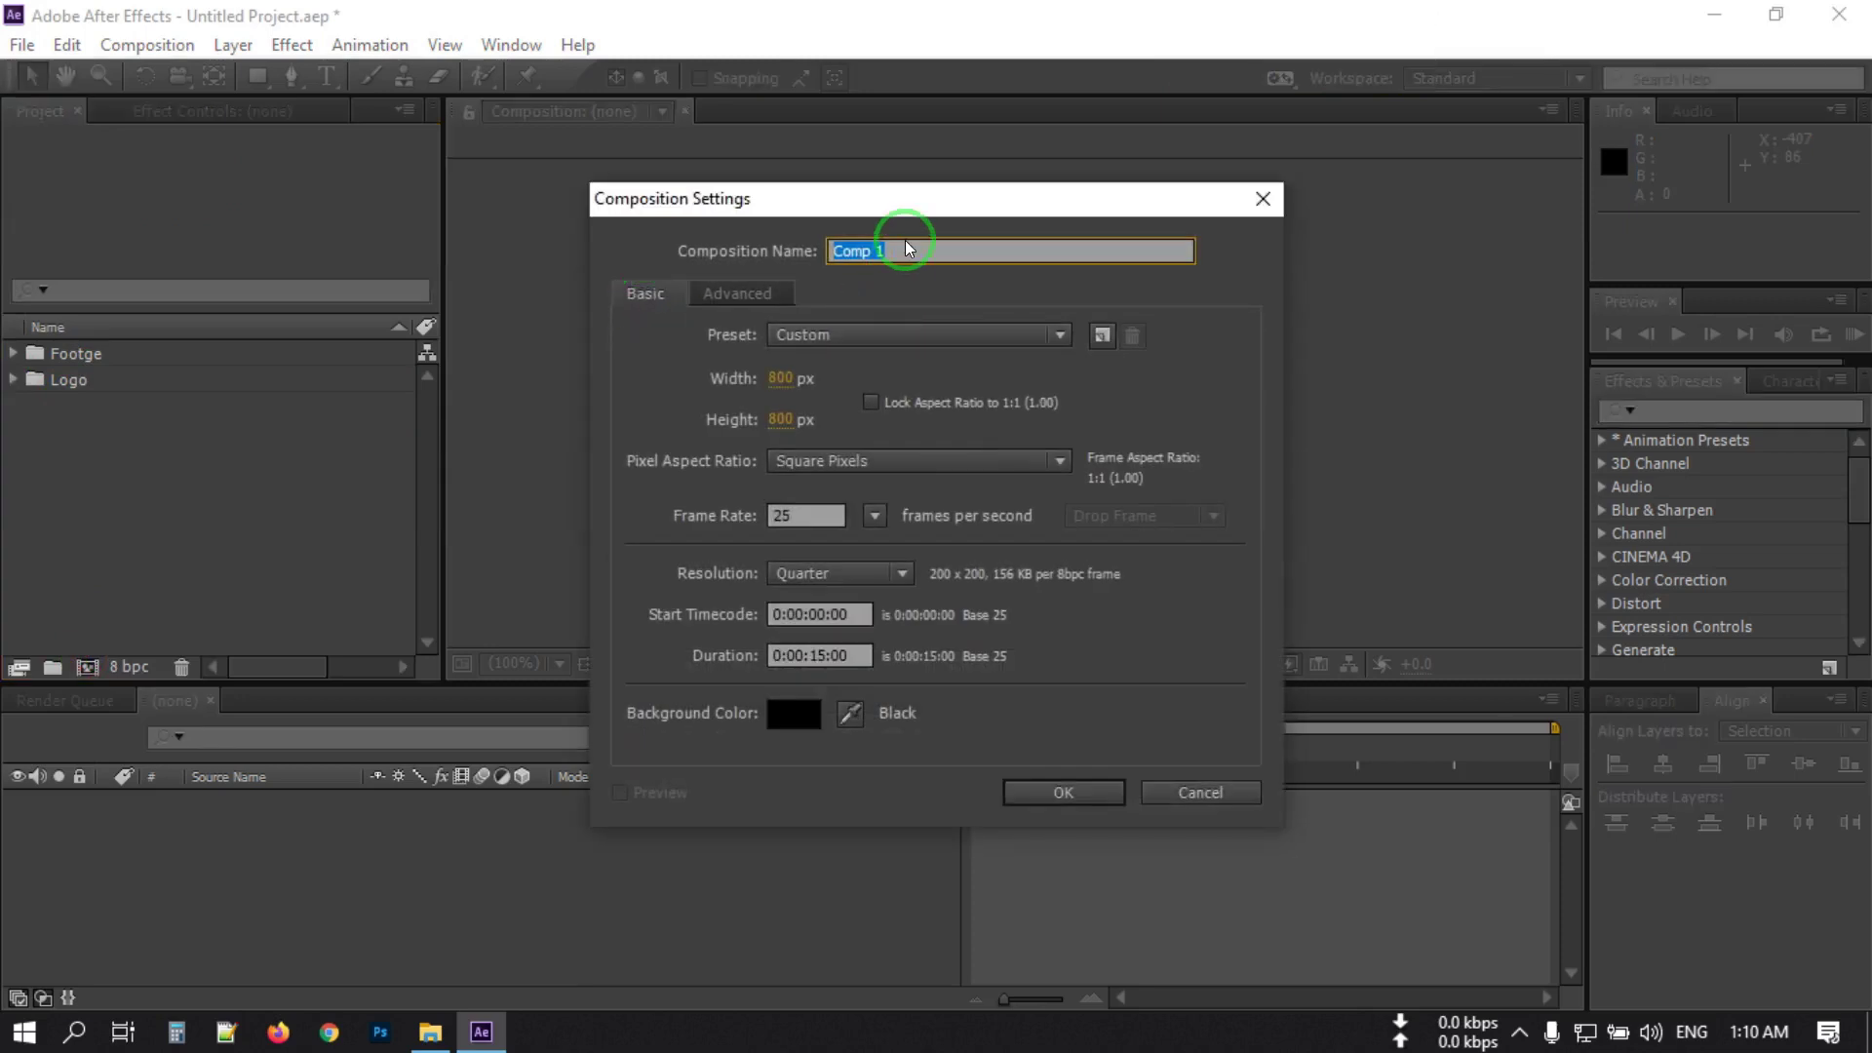
{"action": "type", "text": "Logo"}
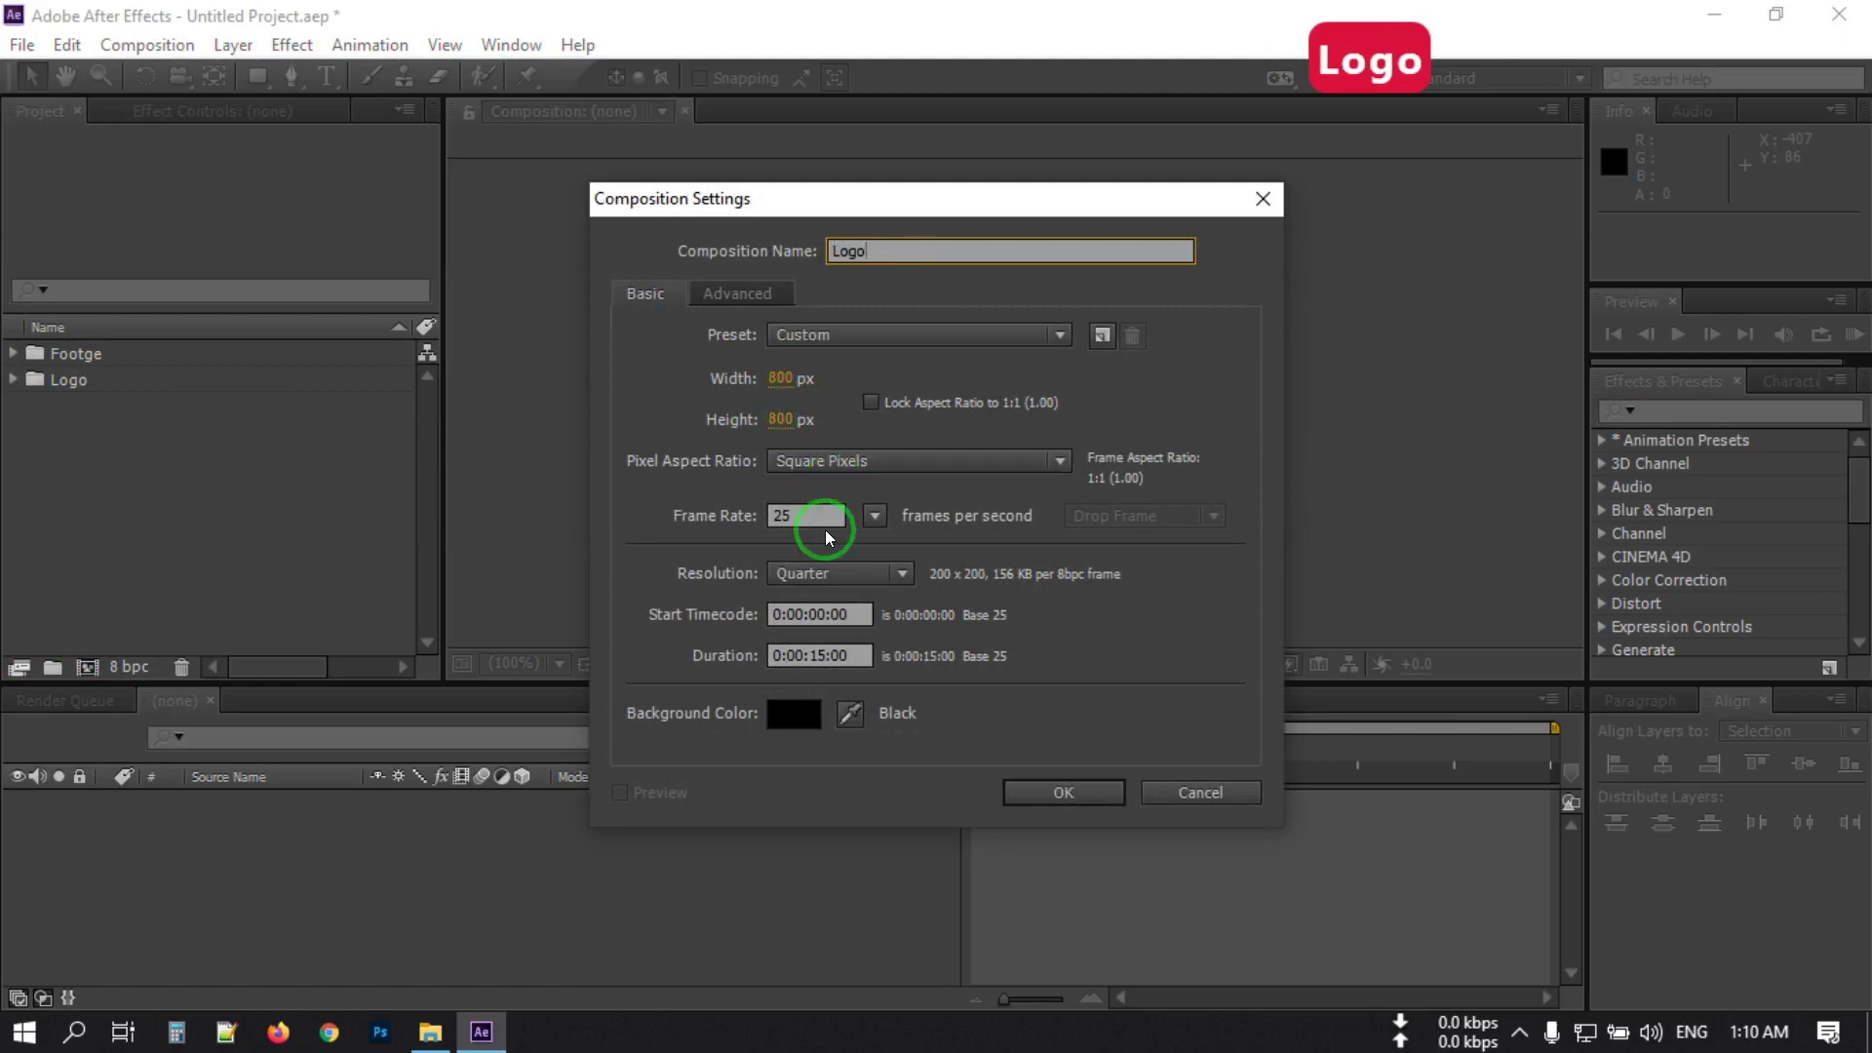
{"action": "left_click", "coordinate": [887, 557]}
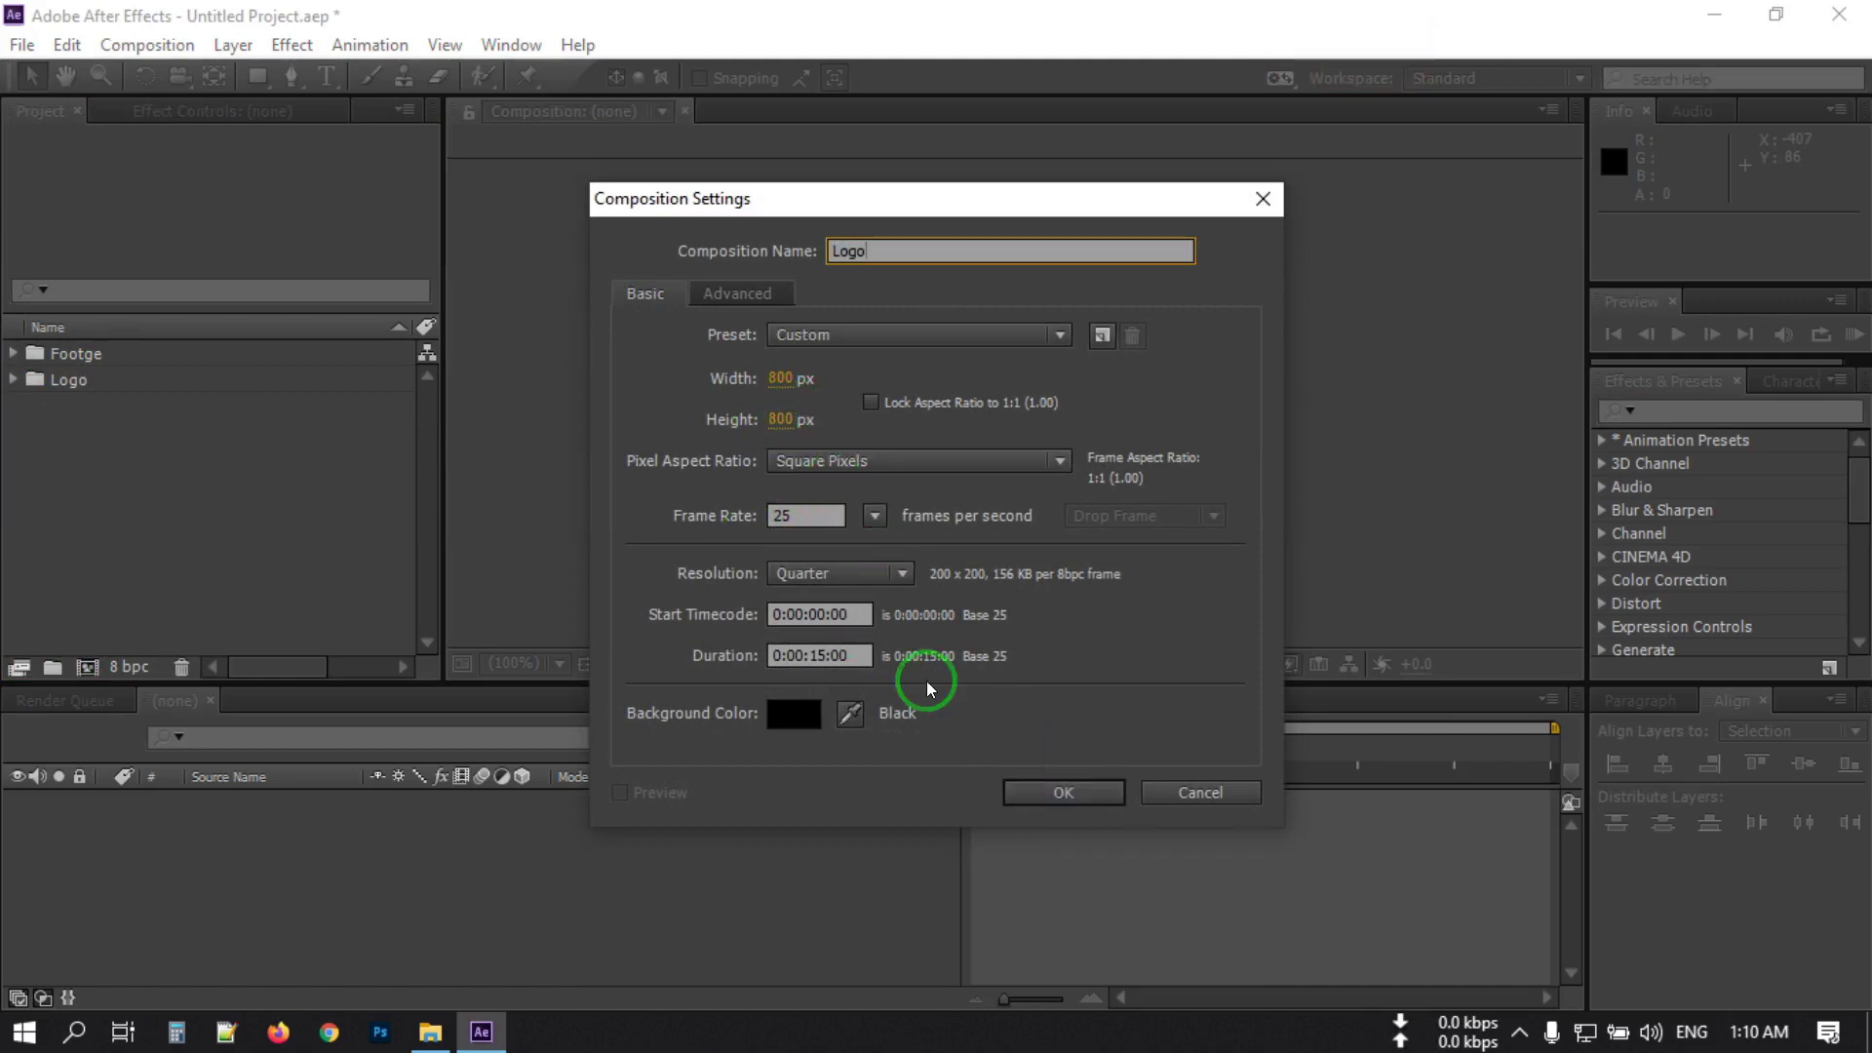
{"action": "left_click", "coordinate": [1096, 774]}
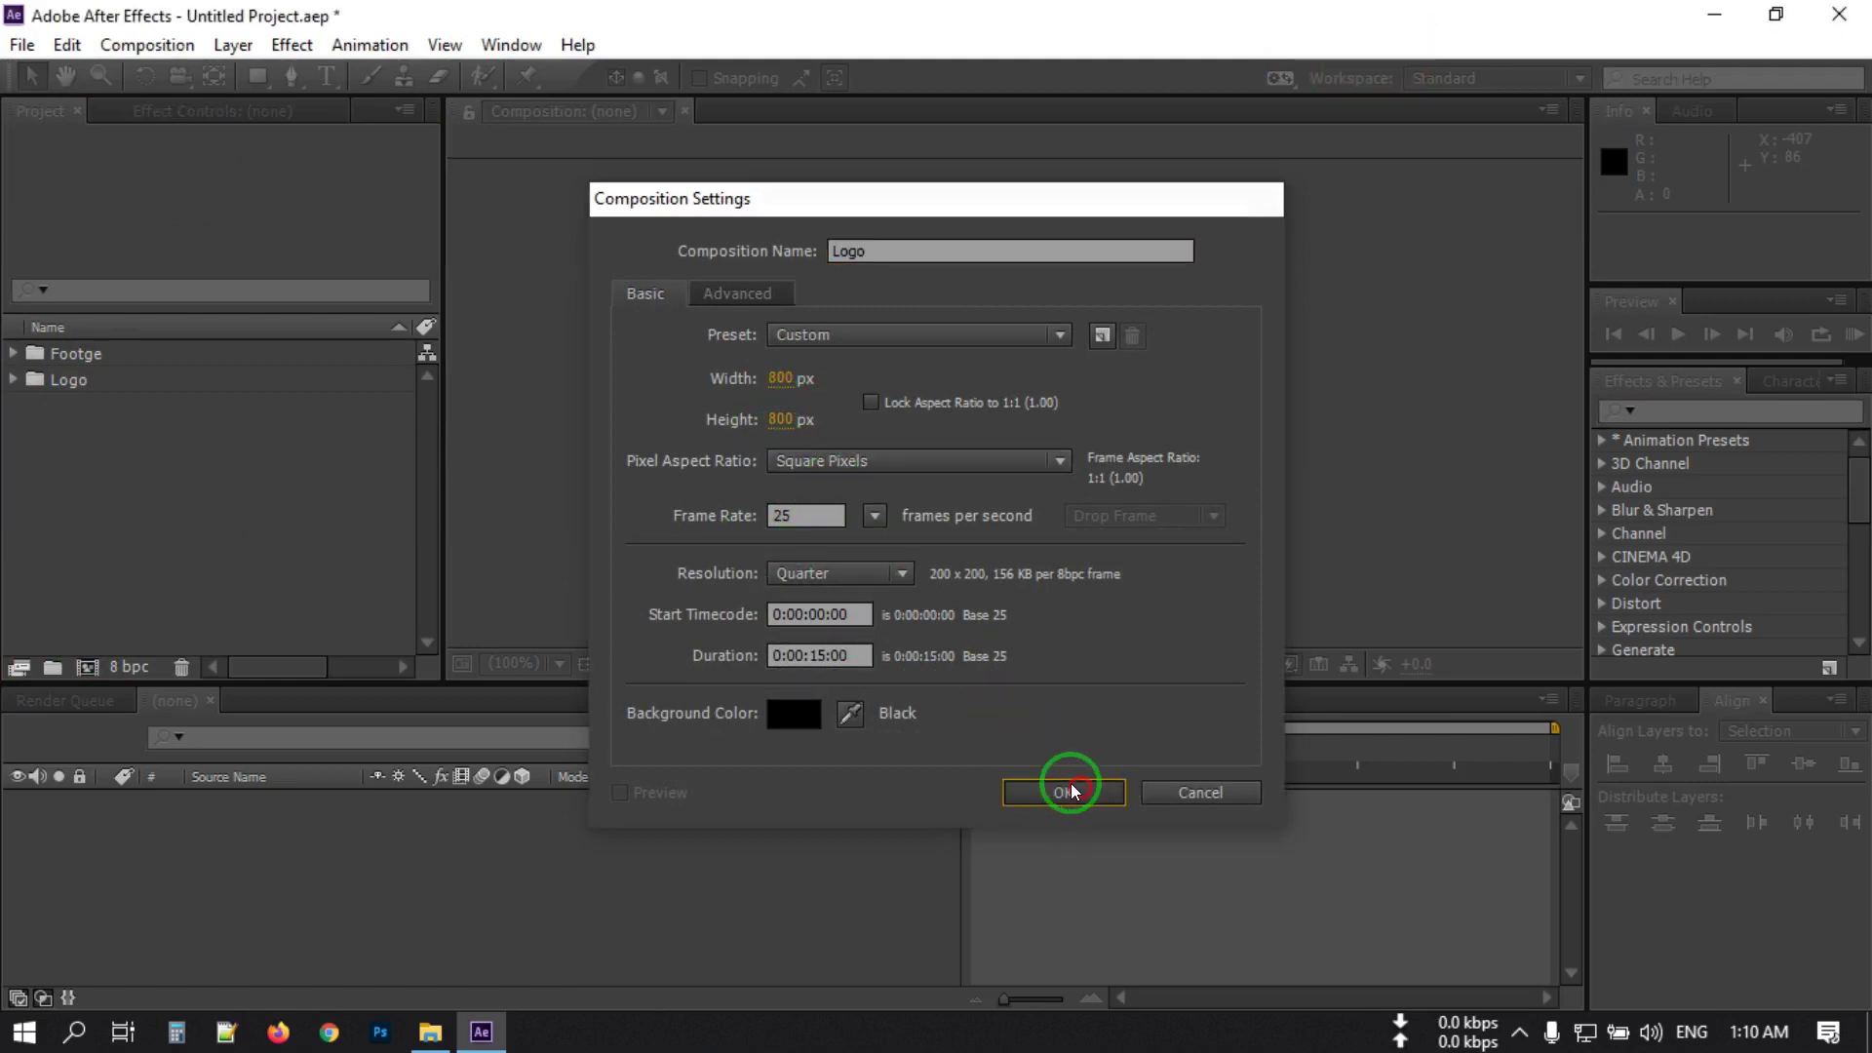
Create a composition named Sence-1 with the HDTV 1080 25 preset and a 15-second duration.
{"action": "left_click", "coordinate": [84, 669]}
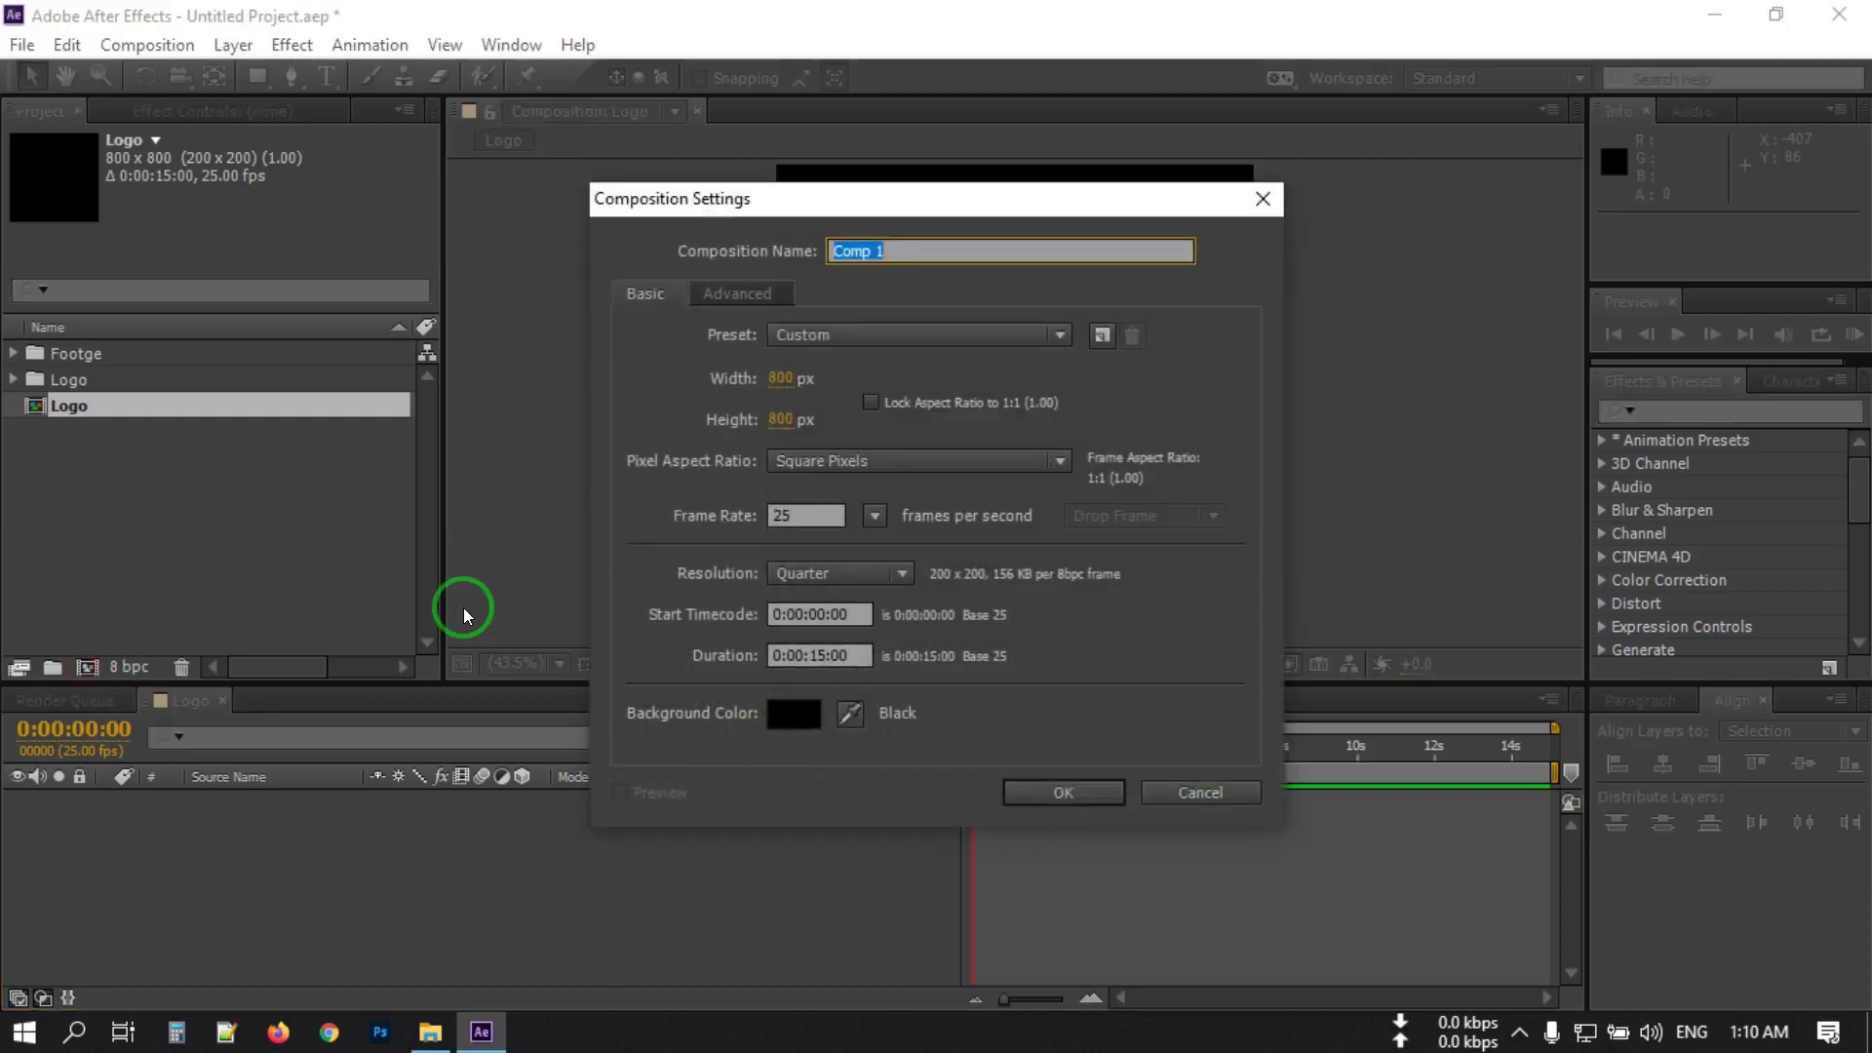
{"action": "left_click", "coordinate": [871, 334]}
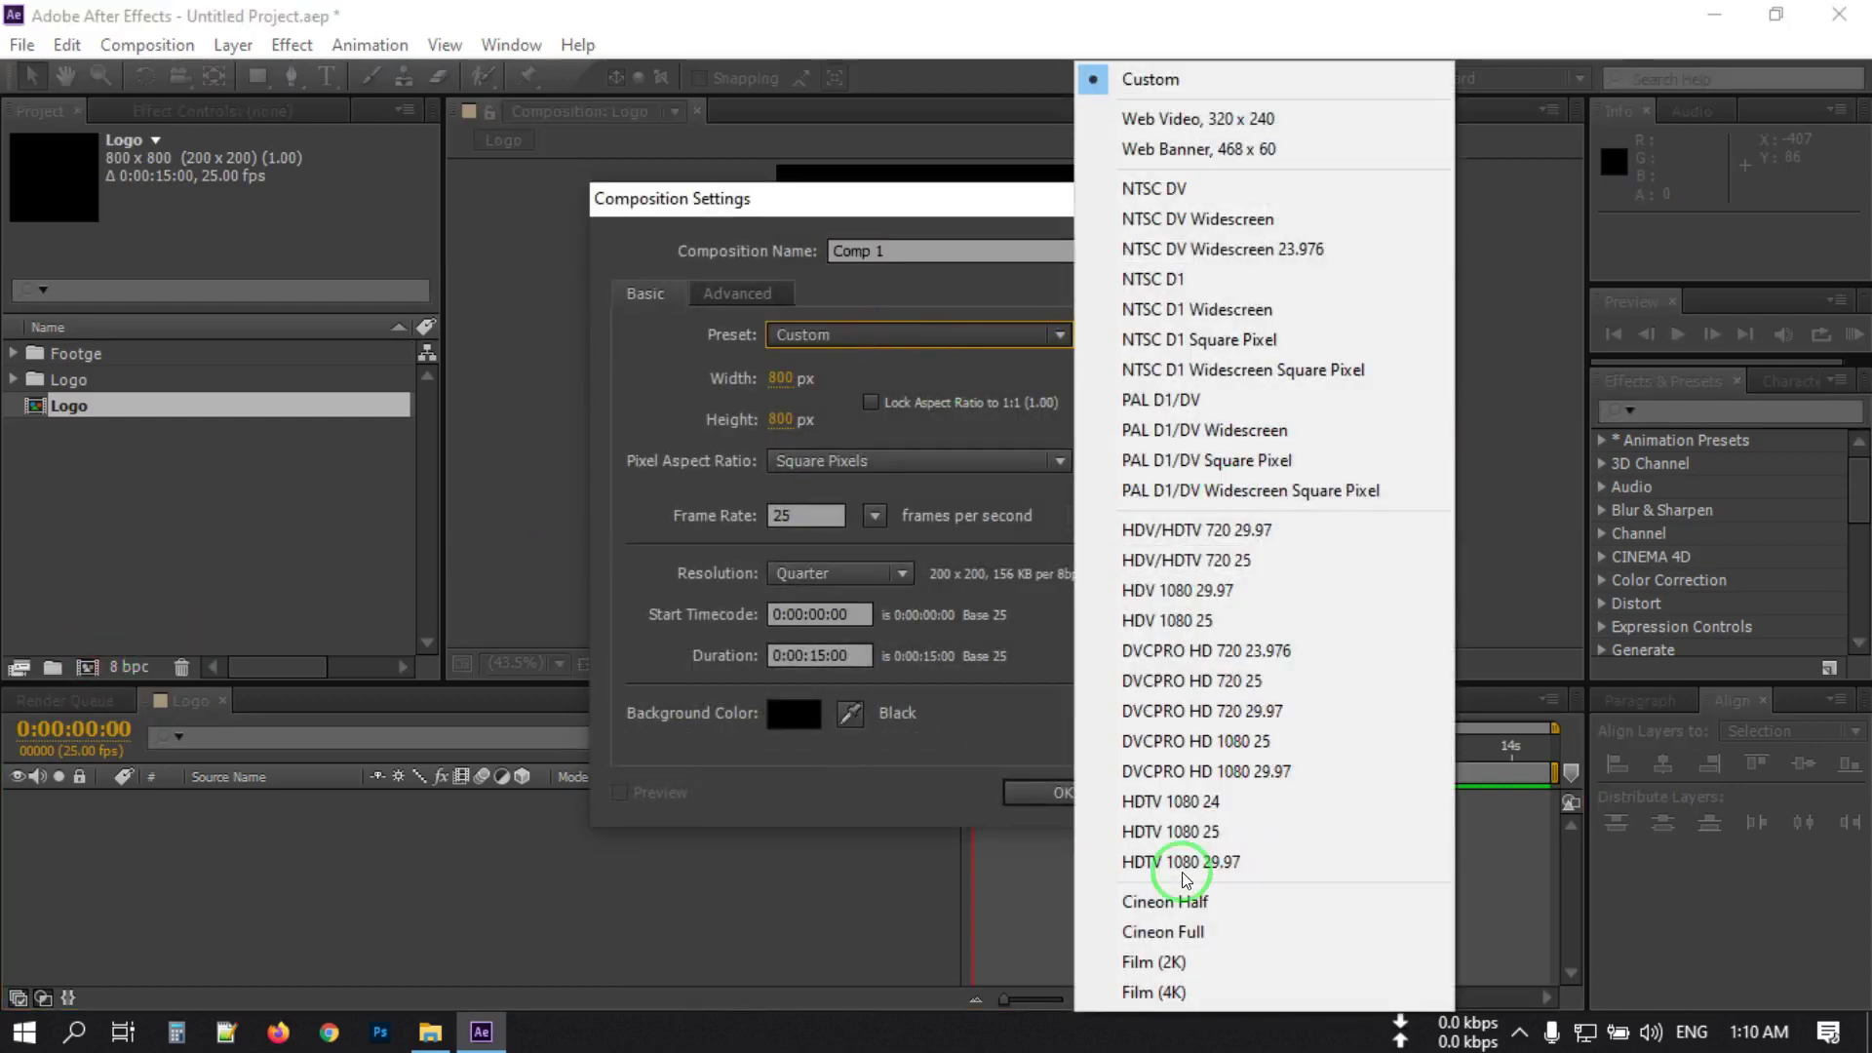
{"action": "left_click", "coordinate": [1217, 829]}
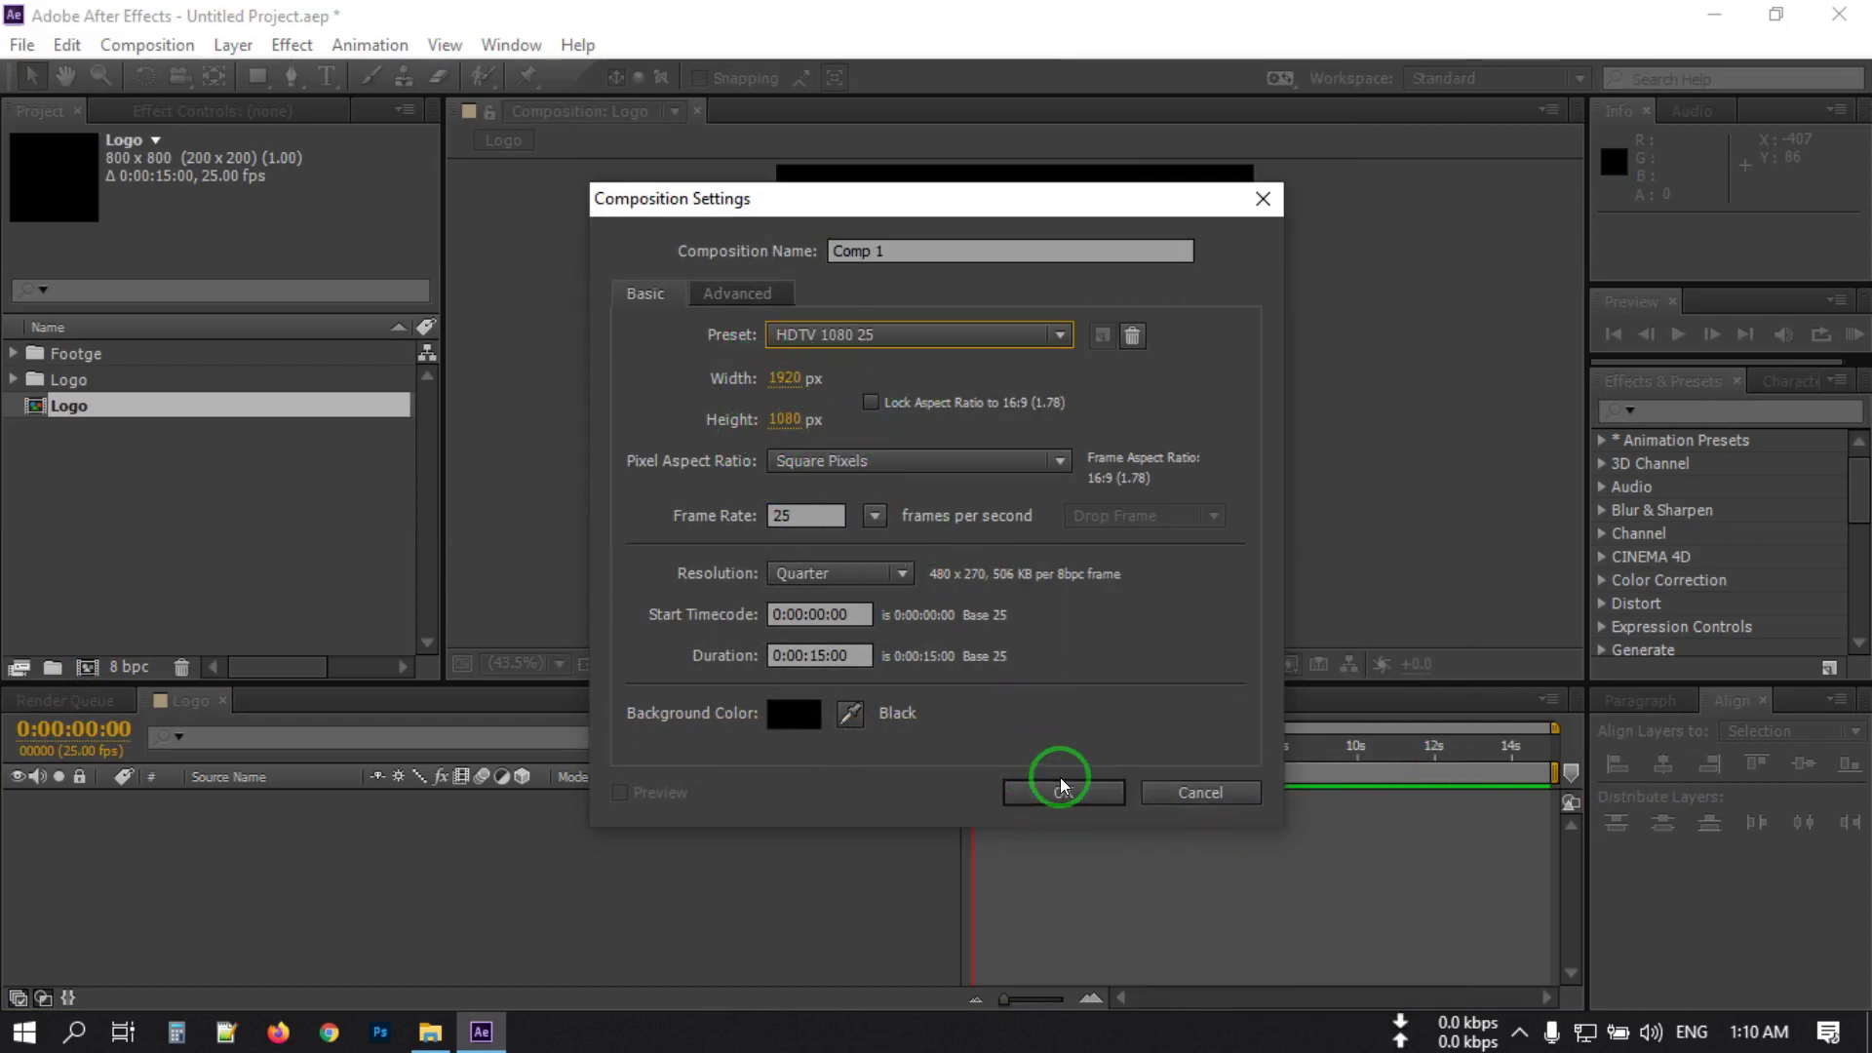
{"action": "left_click_drag", "start_coordinate": [902, 251], "coordinate": [768, 242]}
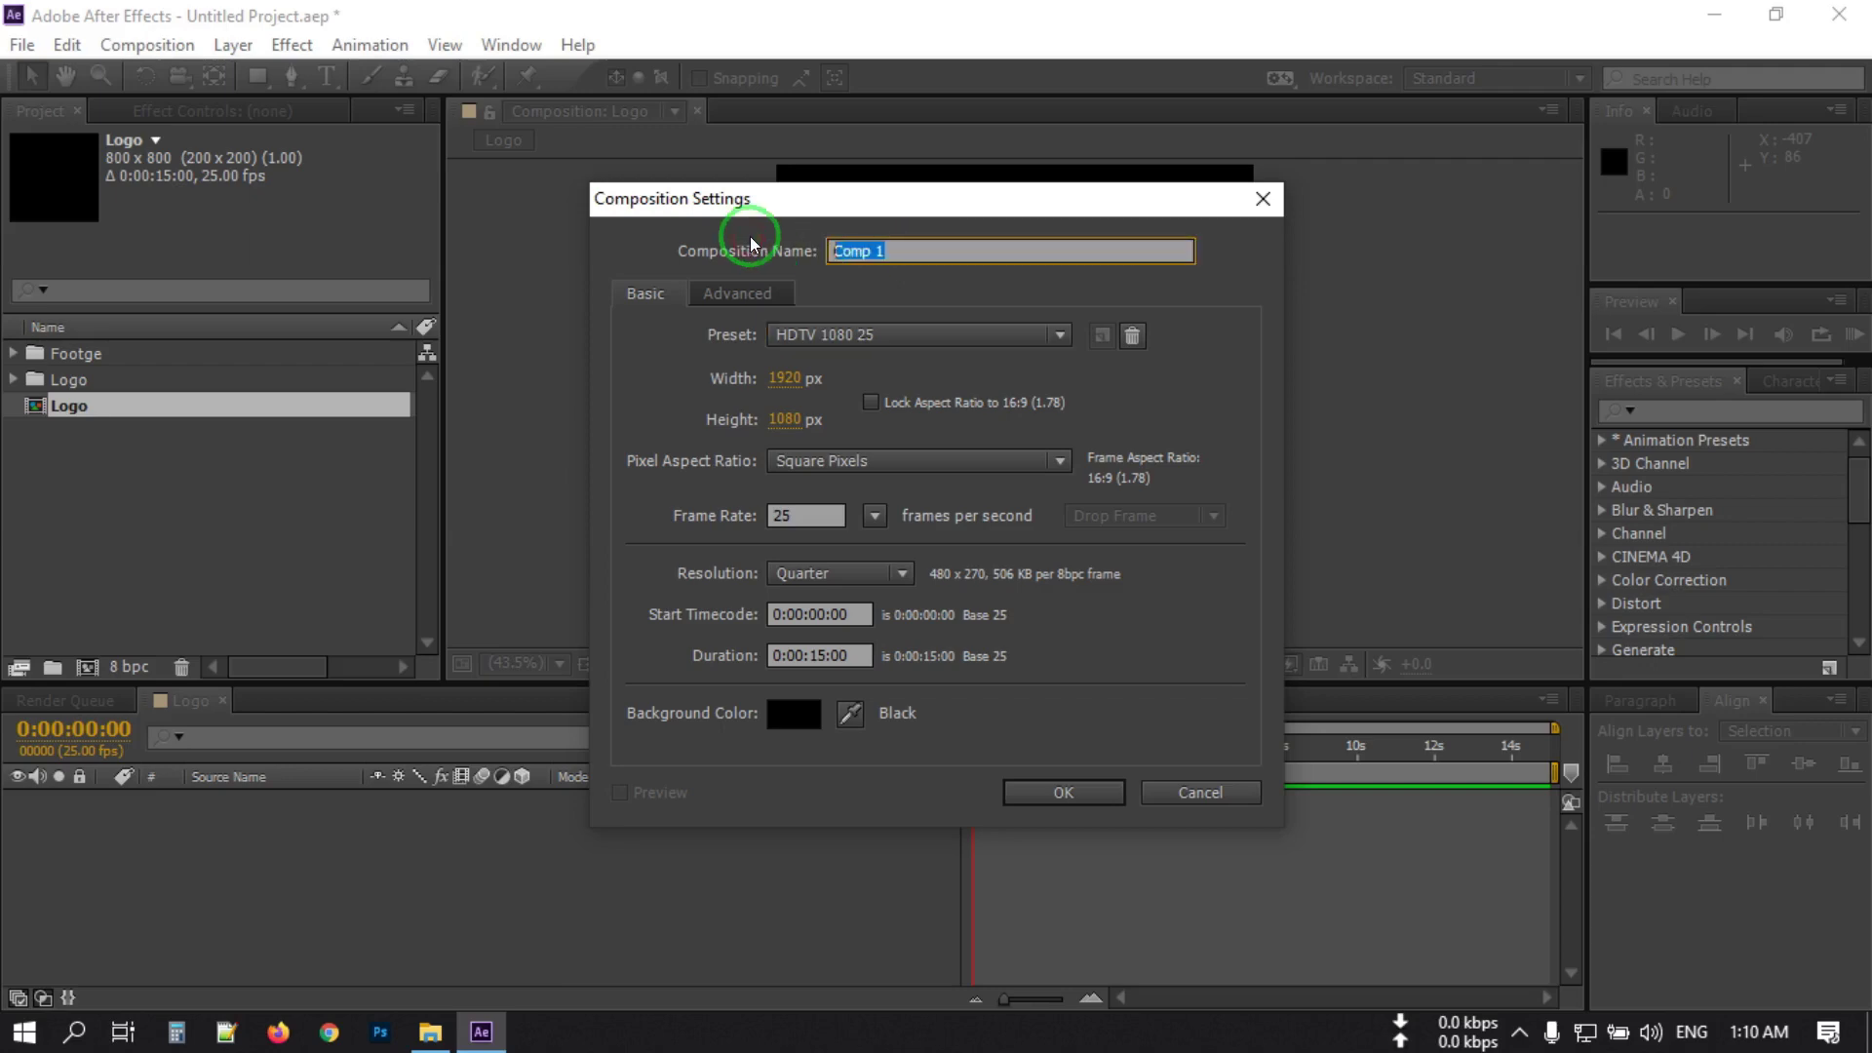
{"action": "type", "text": "Sence-1"}
{"action": "left_click", "coordinate": [1063, 792]}
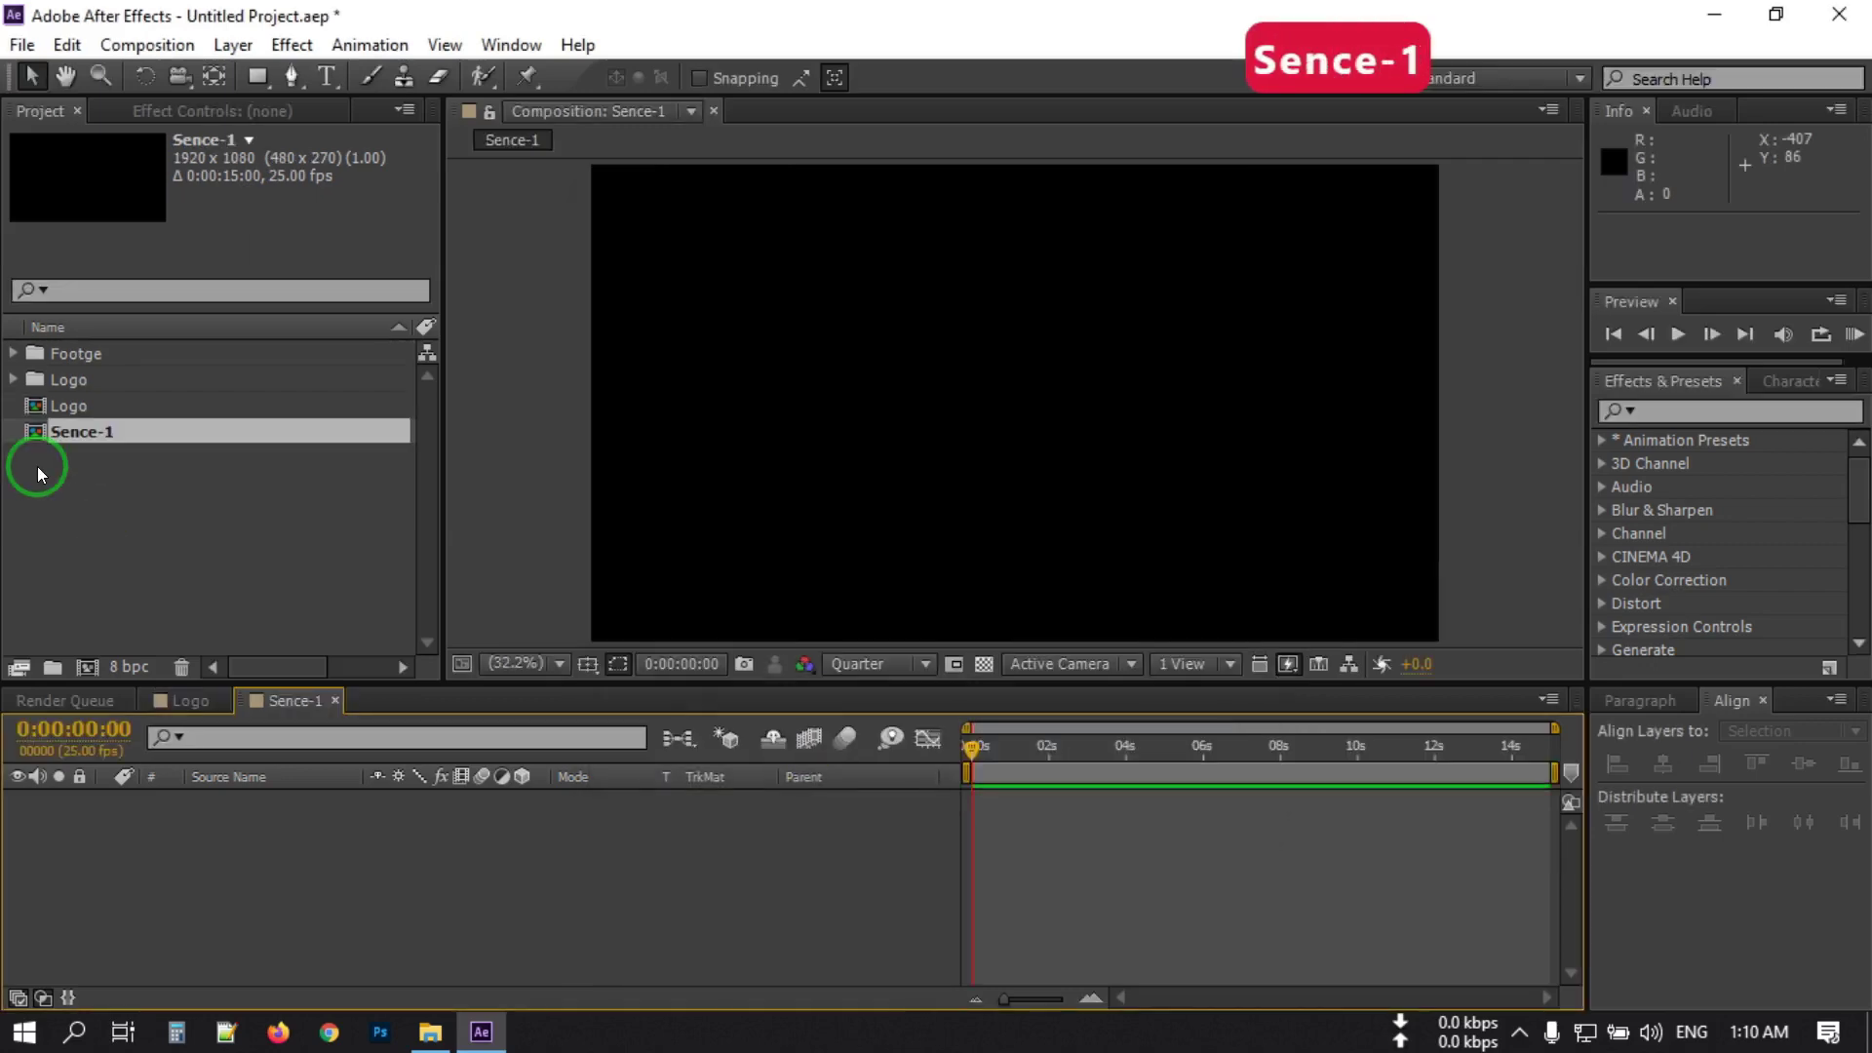
Add the Logo composition as a layer in Sence-1 and move the current time to 0:00:01:10.
{"action": "left_click_drag", "start_coordinate": [73, 412], "coordinate": [351, 967]}
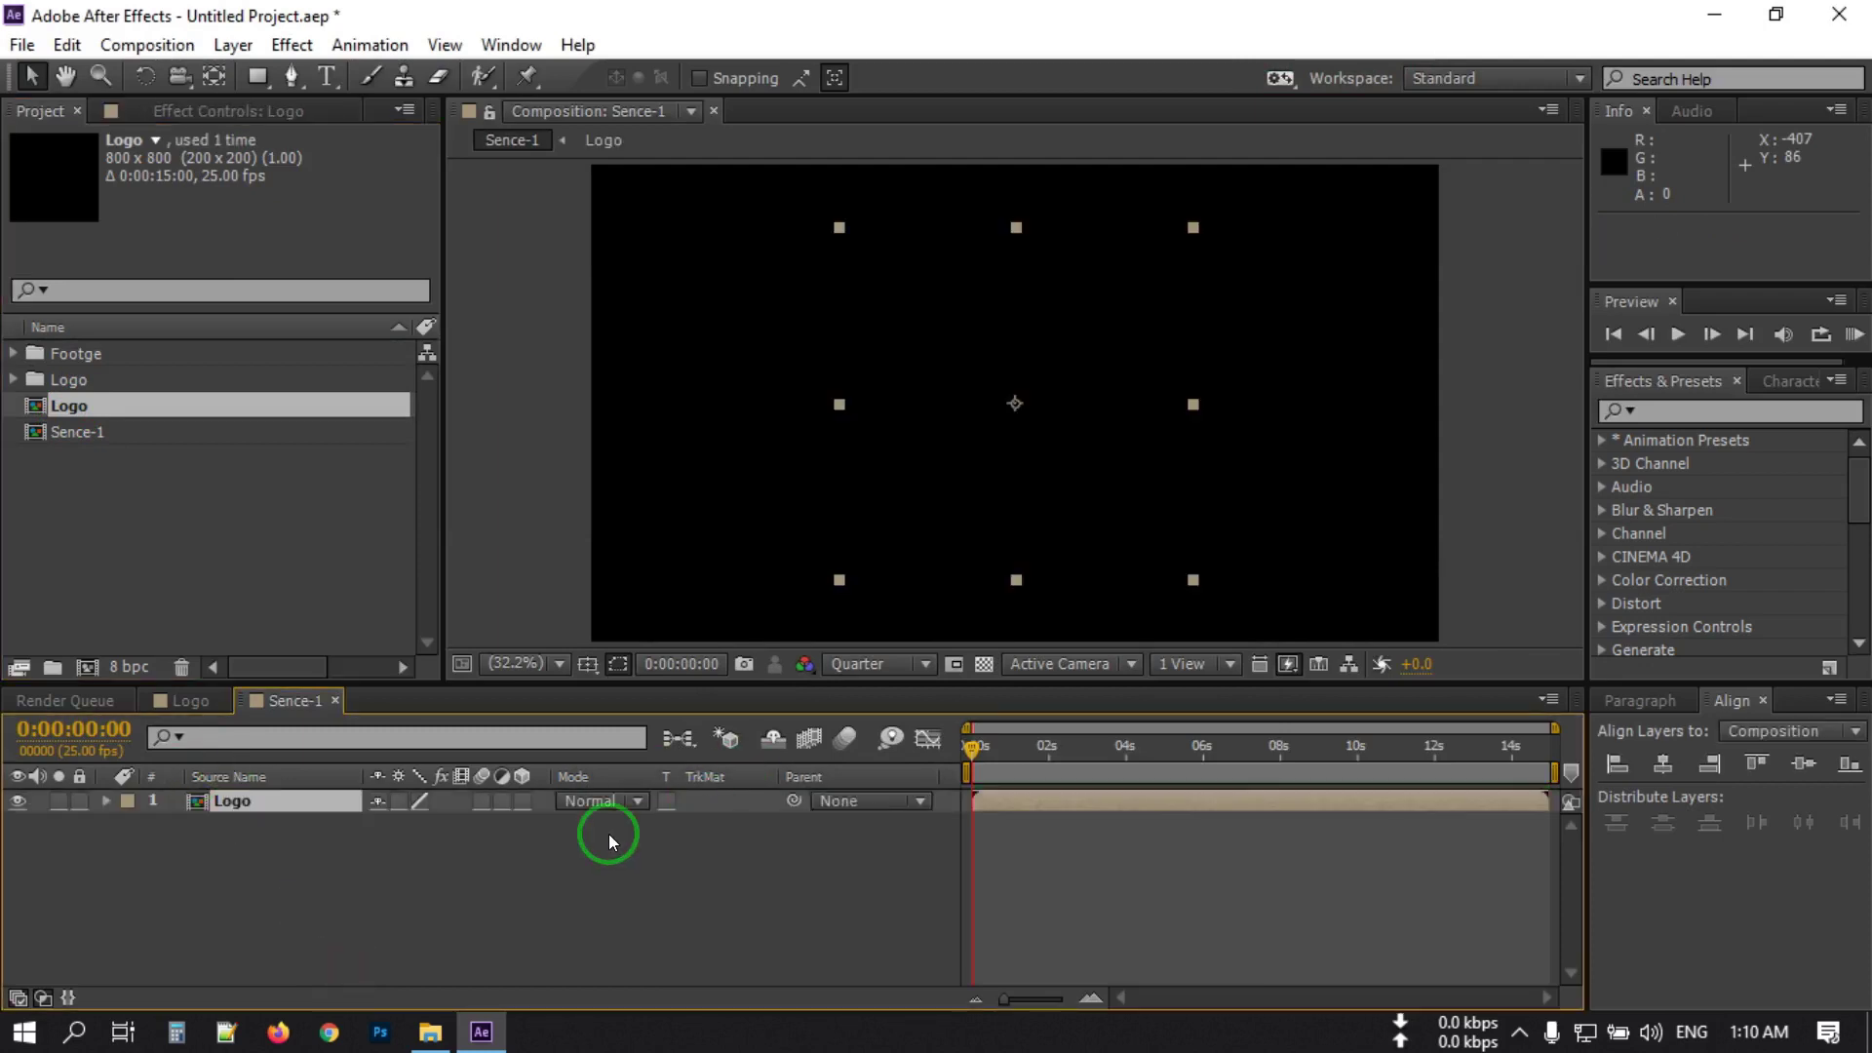
{"action": "left_click", "coordinate": [297, 837]}
{"action": "left_click", "coordinate": [220, 800]}
{"action": "left_click_drag", "start_coordinate": [1008, 775], "coordinate": [1034, 777]}
Open the nested Logo composition and add Logo.png to it, scaled to 40%.
{"action": "left_click", "coordinate": [244, 806]}
{"action": "double_click", "coordinate": [242, 806]}
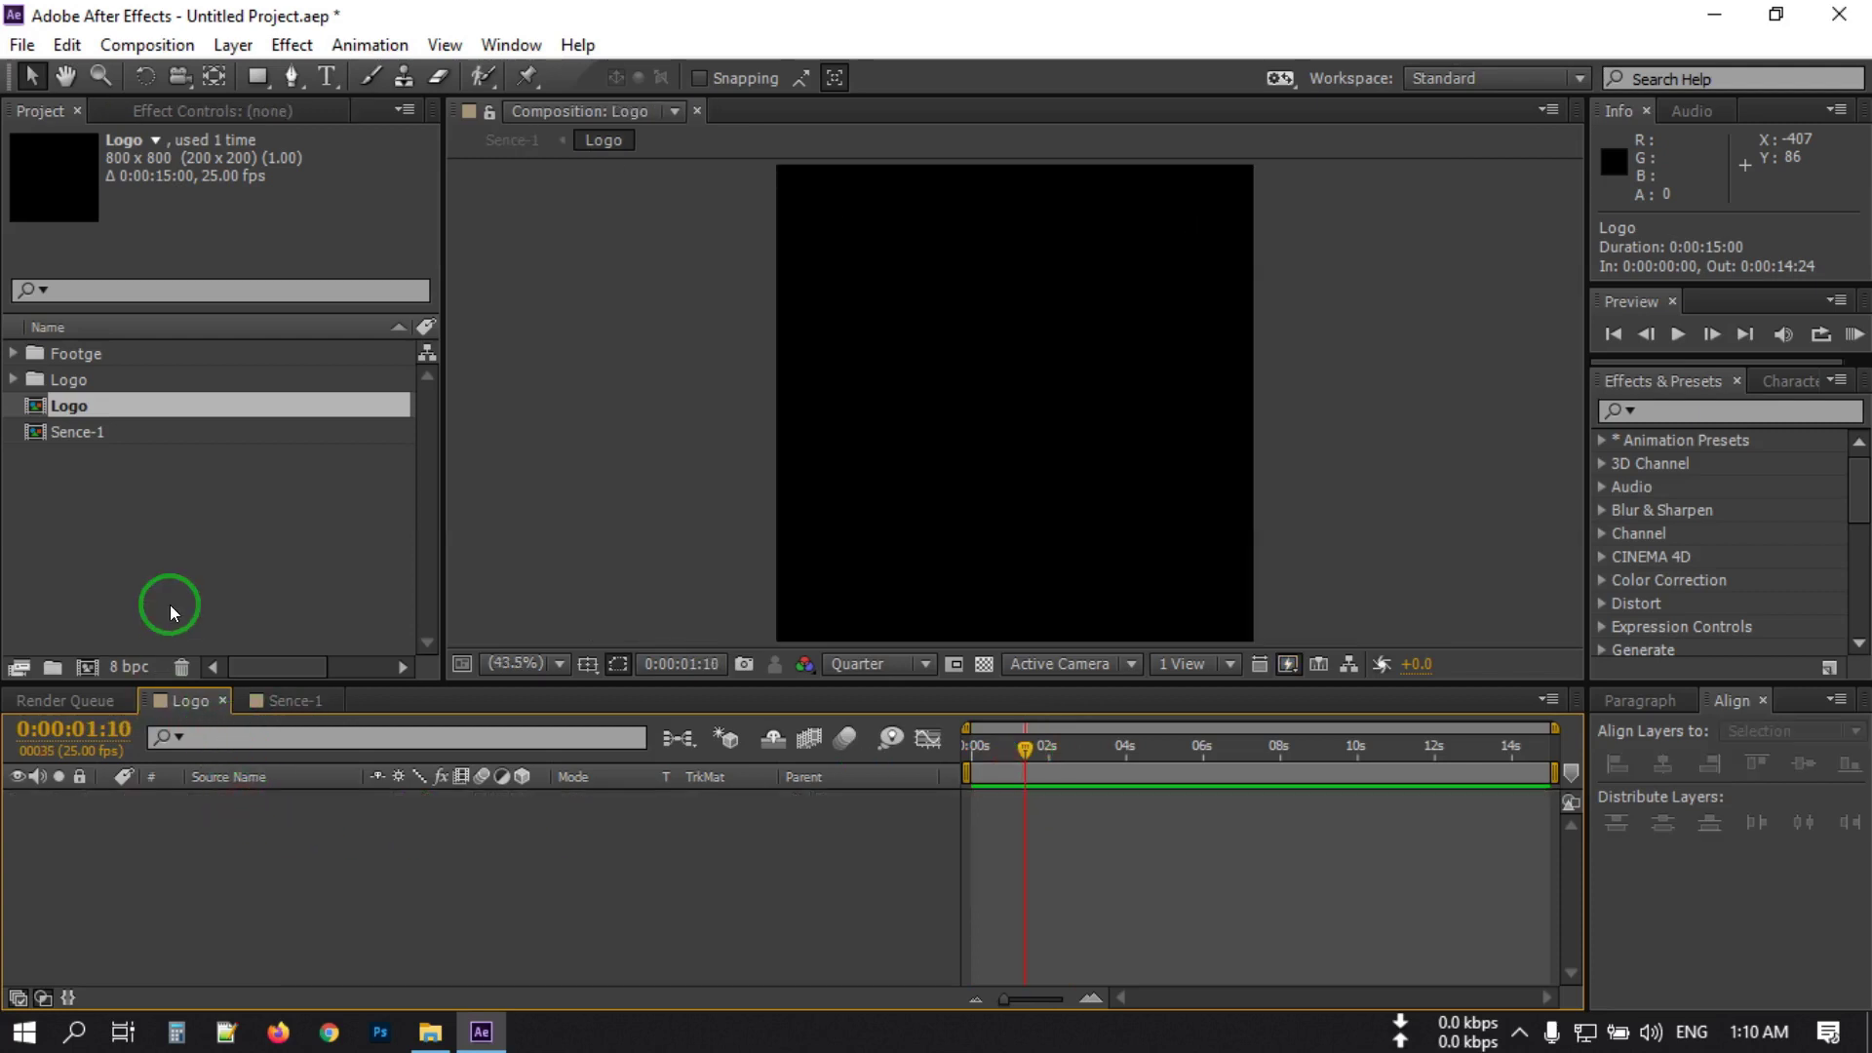
{"action": "left_click", "coordinate": [13, 382]}
{"action": "left_click", "coordinate": [86, 418]}
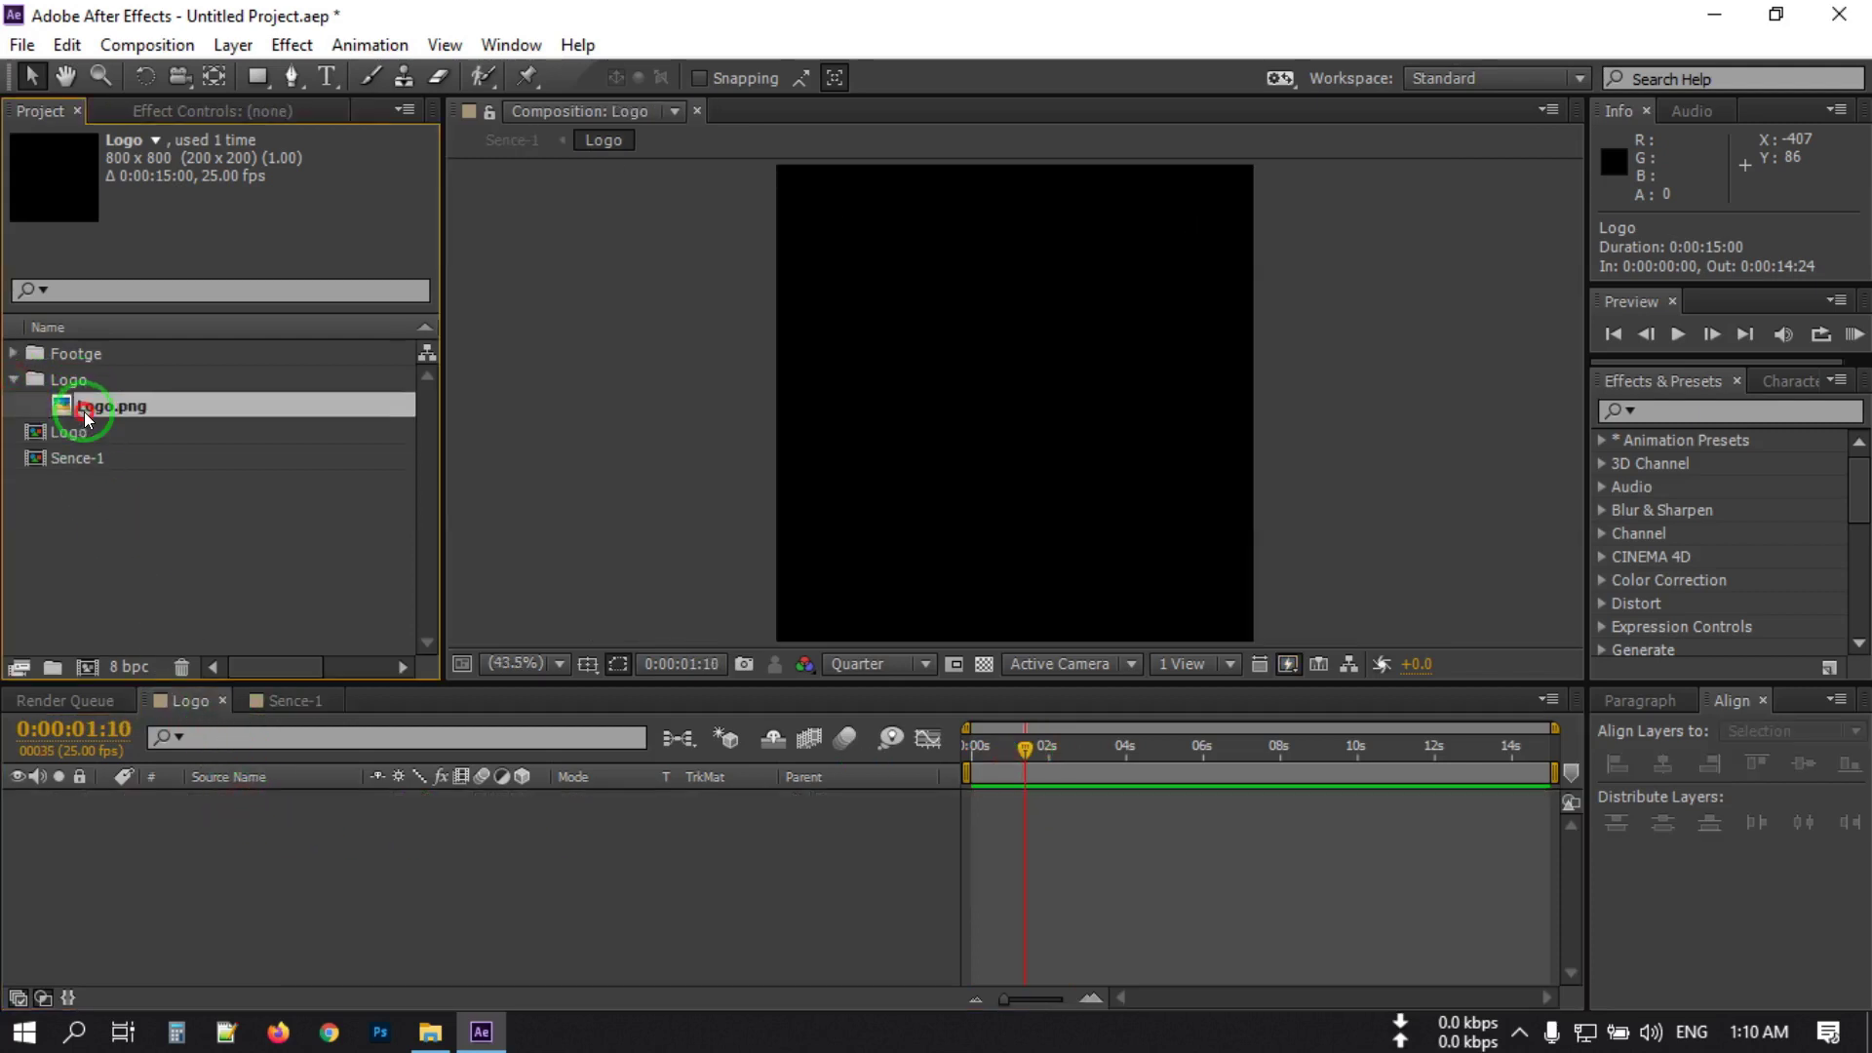
{"action": "left_click_drag", "start_coordinate": [95, 426], "coordinate": [273, 886]}
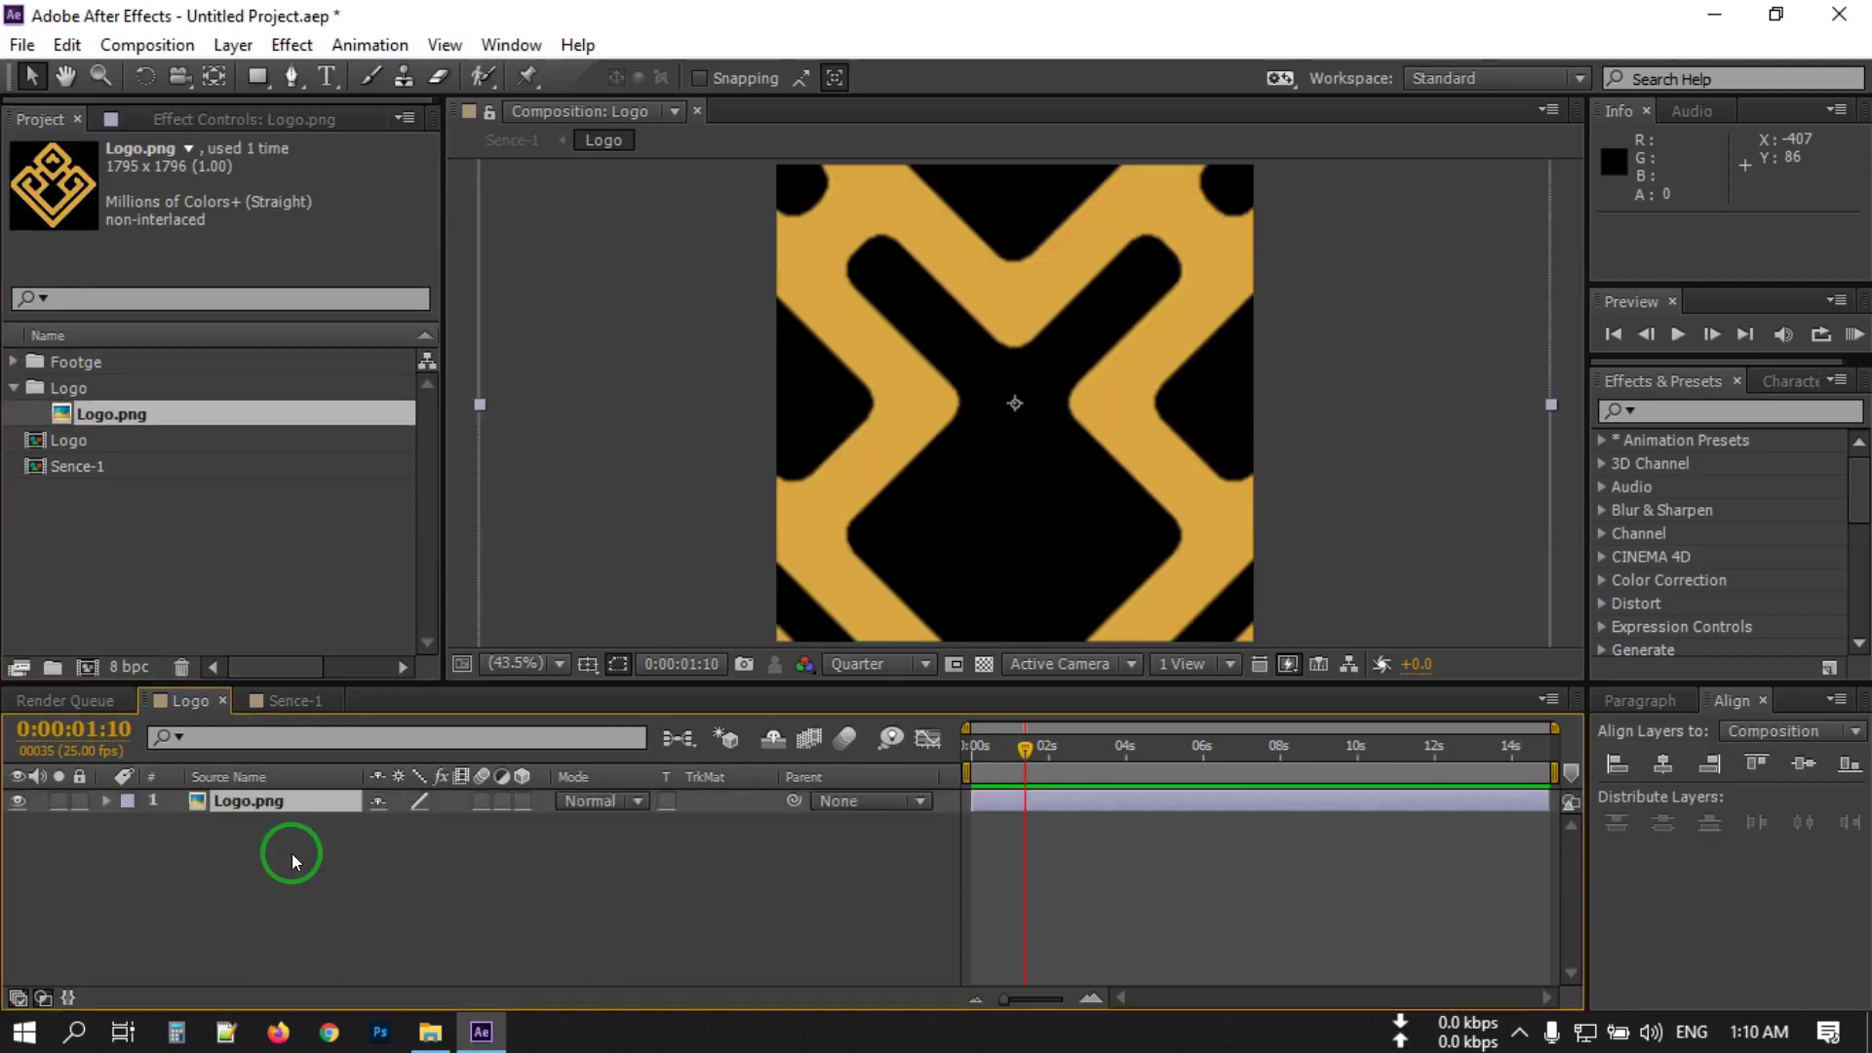
{"action": "key", "text": "s"}
{"action": "left_click_drag", "start_coordinate": [421, 832], "coordinate": [325, 826]}
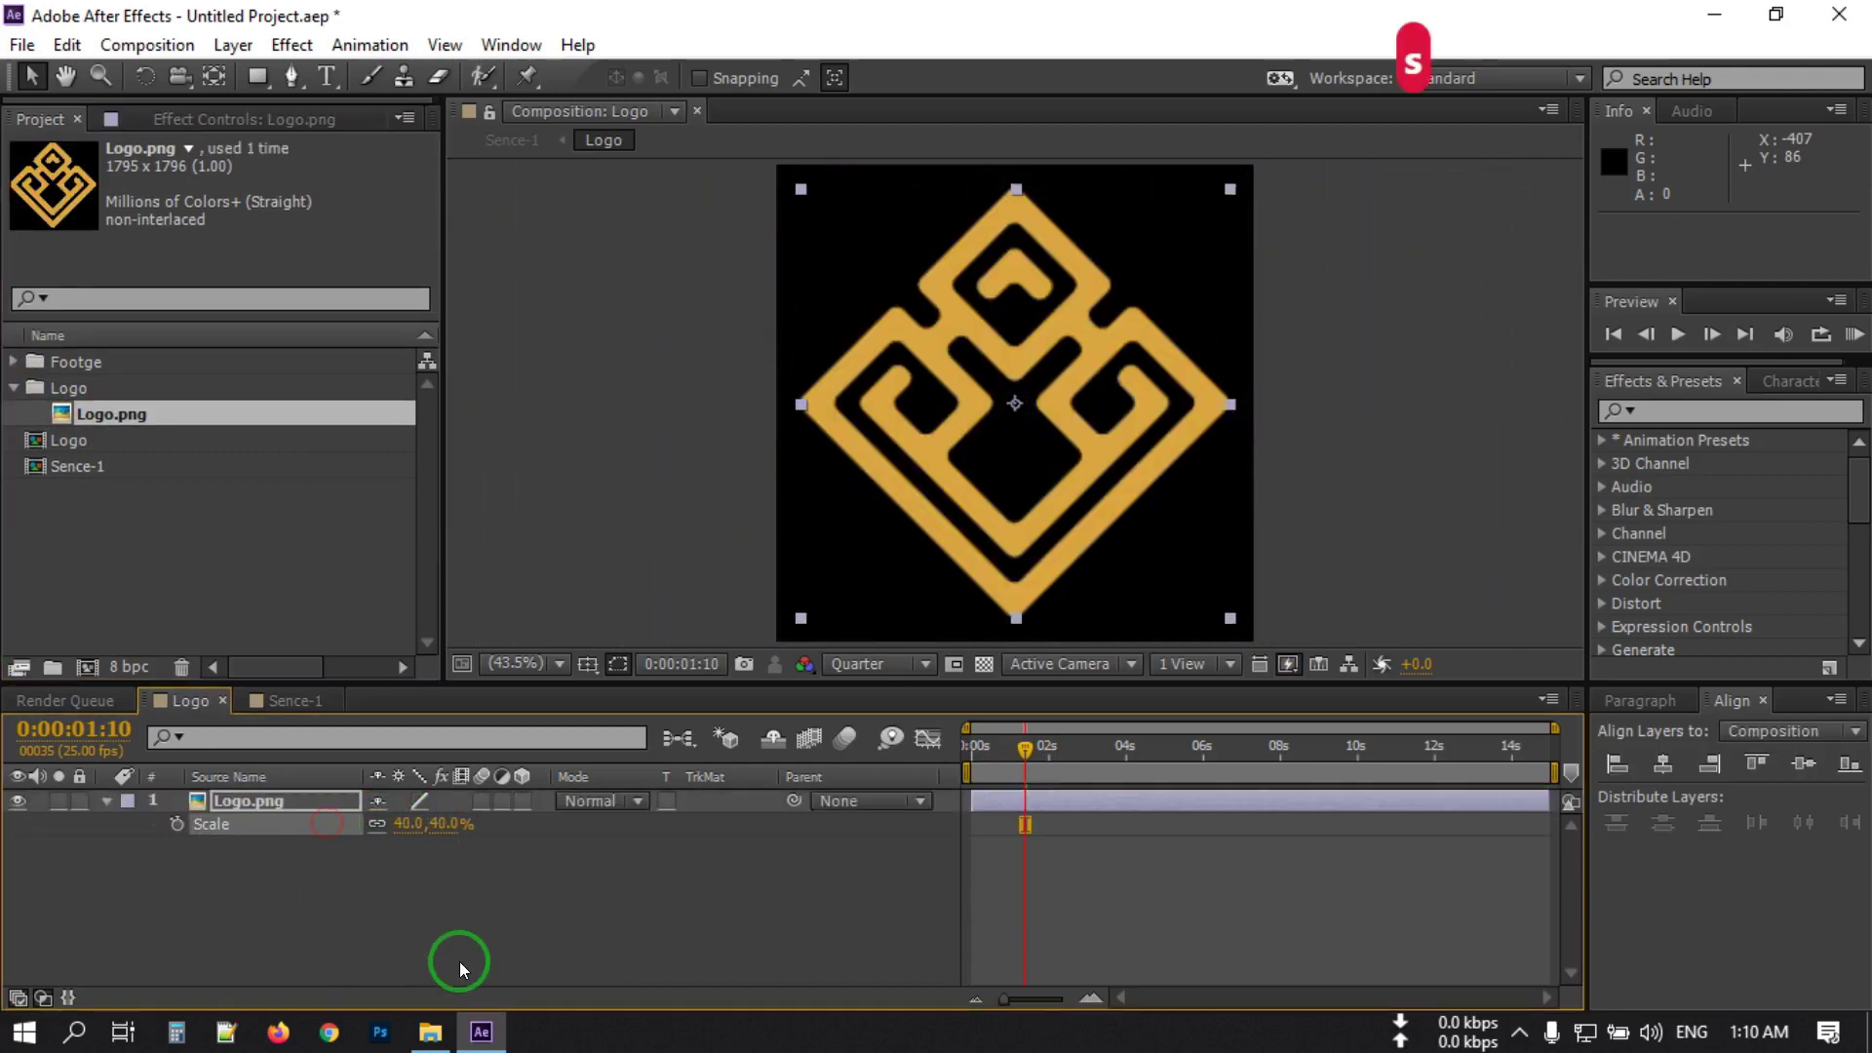
{"action": "left_click", "coordinate": [451, 957]}
Auto-trace the Logo layer in Sence-1 from the Alpha channel of the current frame, and hide that layer.
{"action": "left_click", "coordinate": [295, 702]}
{"action": "left_click", "coordinate": [342, 865]}
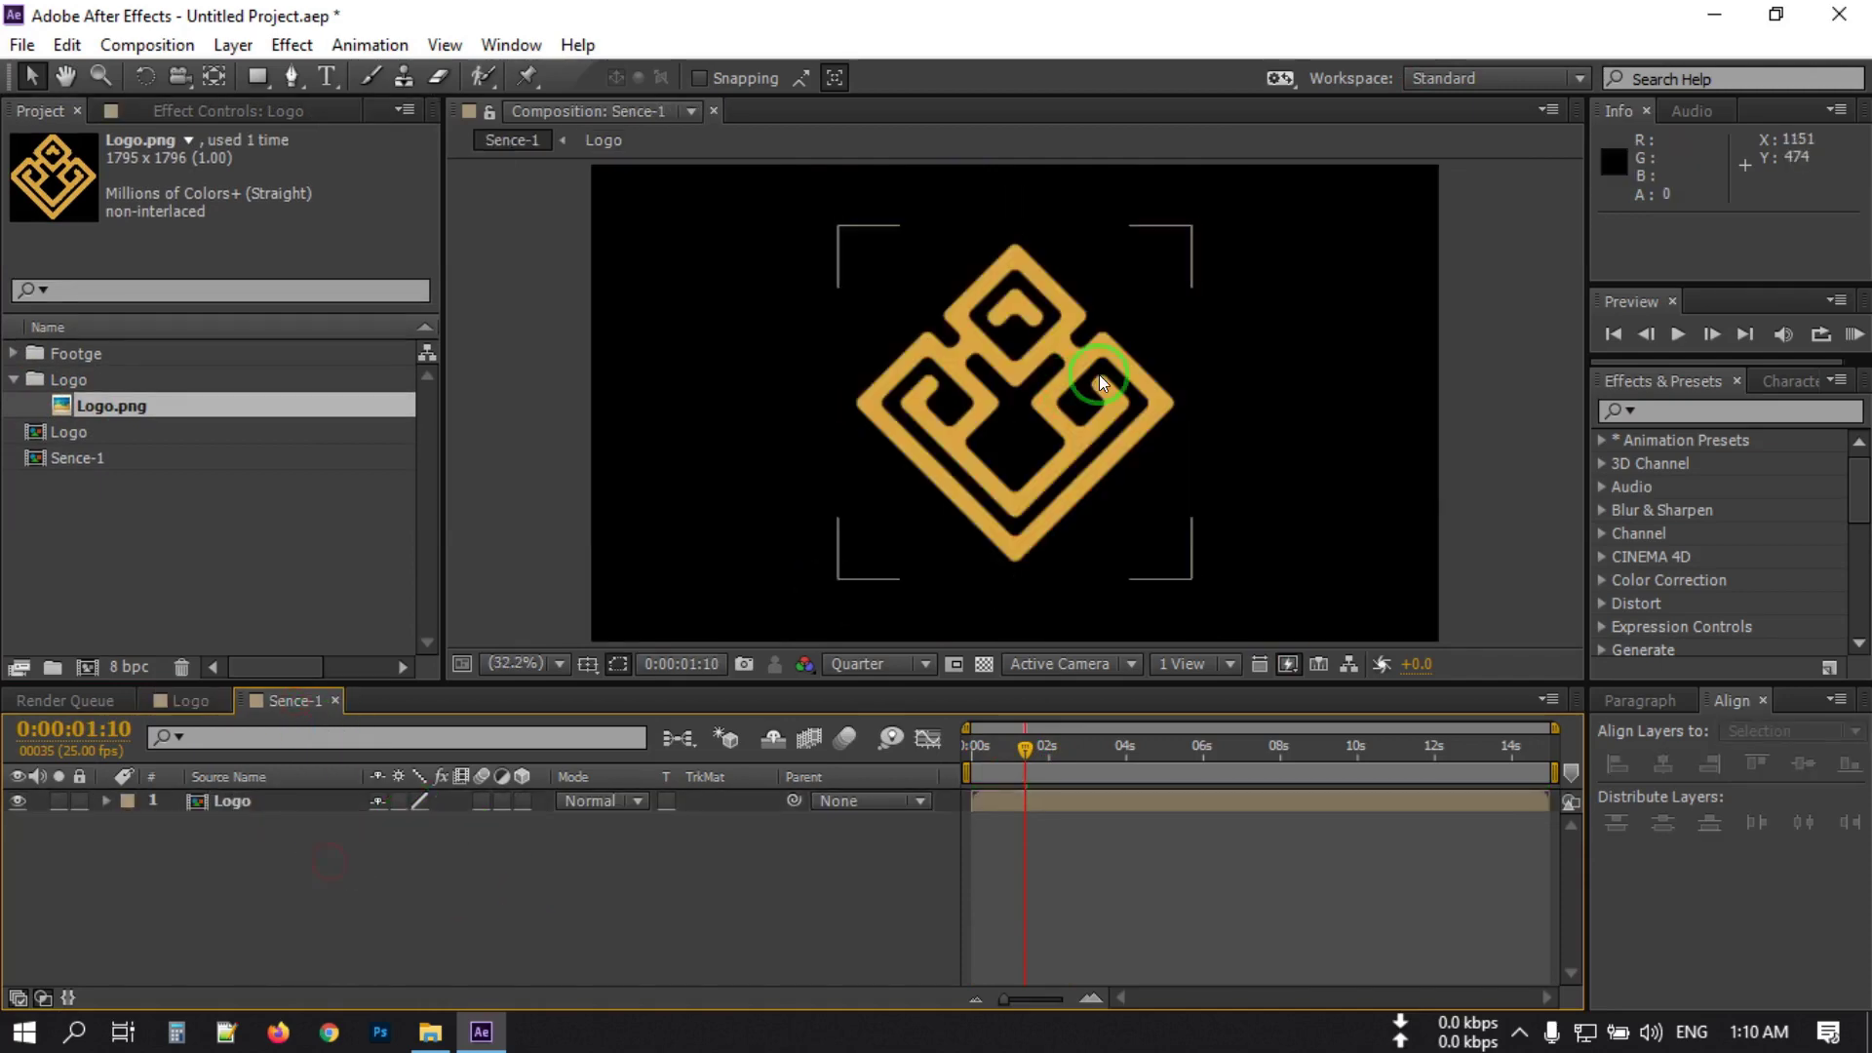
{"action": "left_click", "coordinate": [257, 802]}
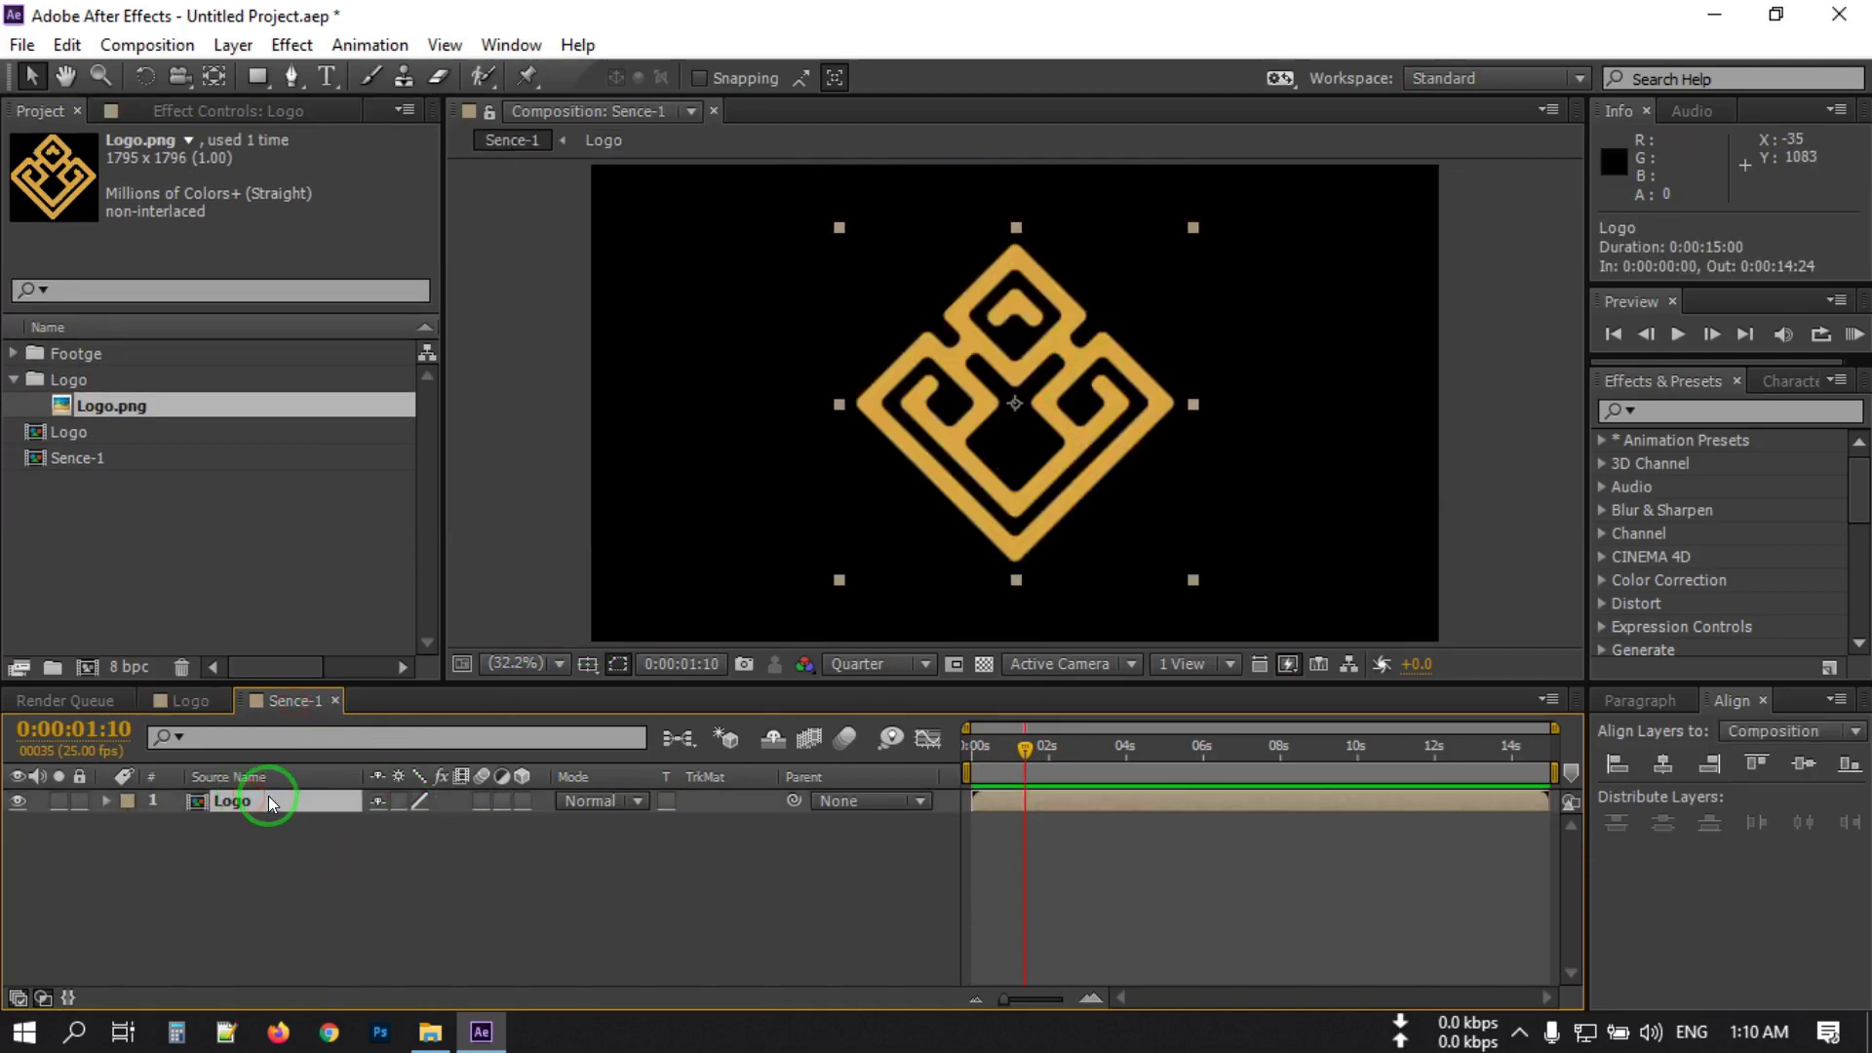
{"action": "left_click", "coordinate": [233, 45]}
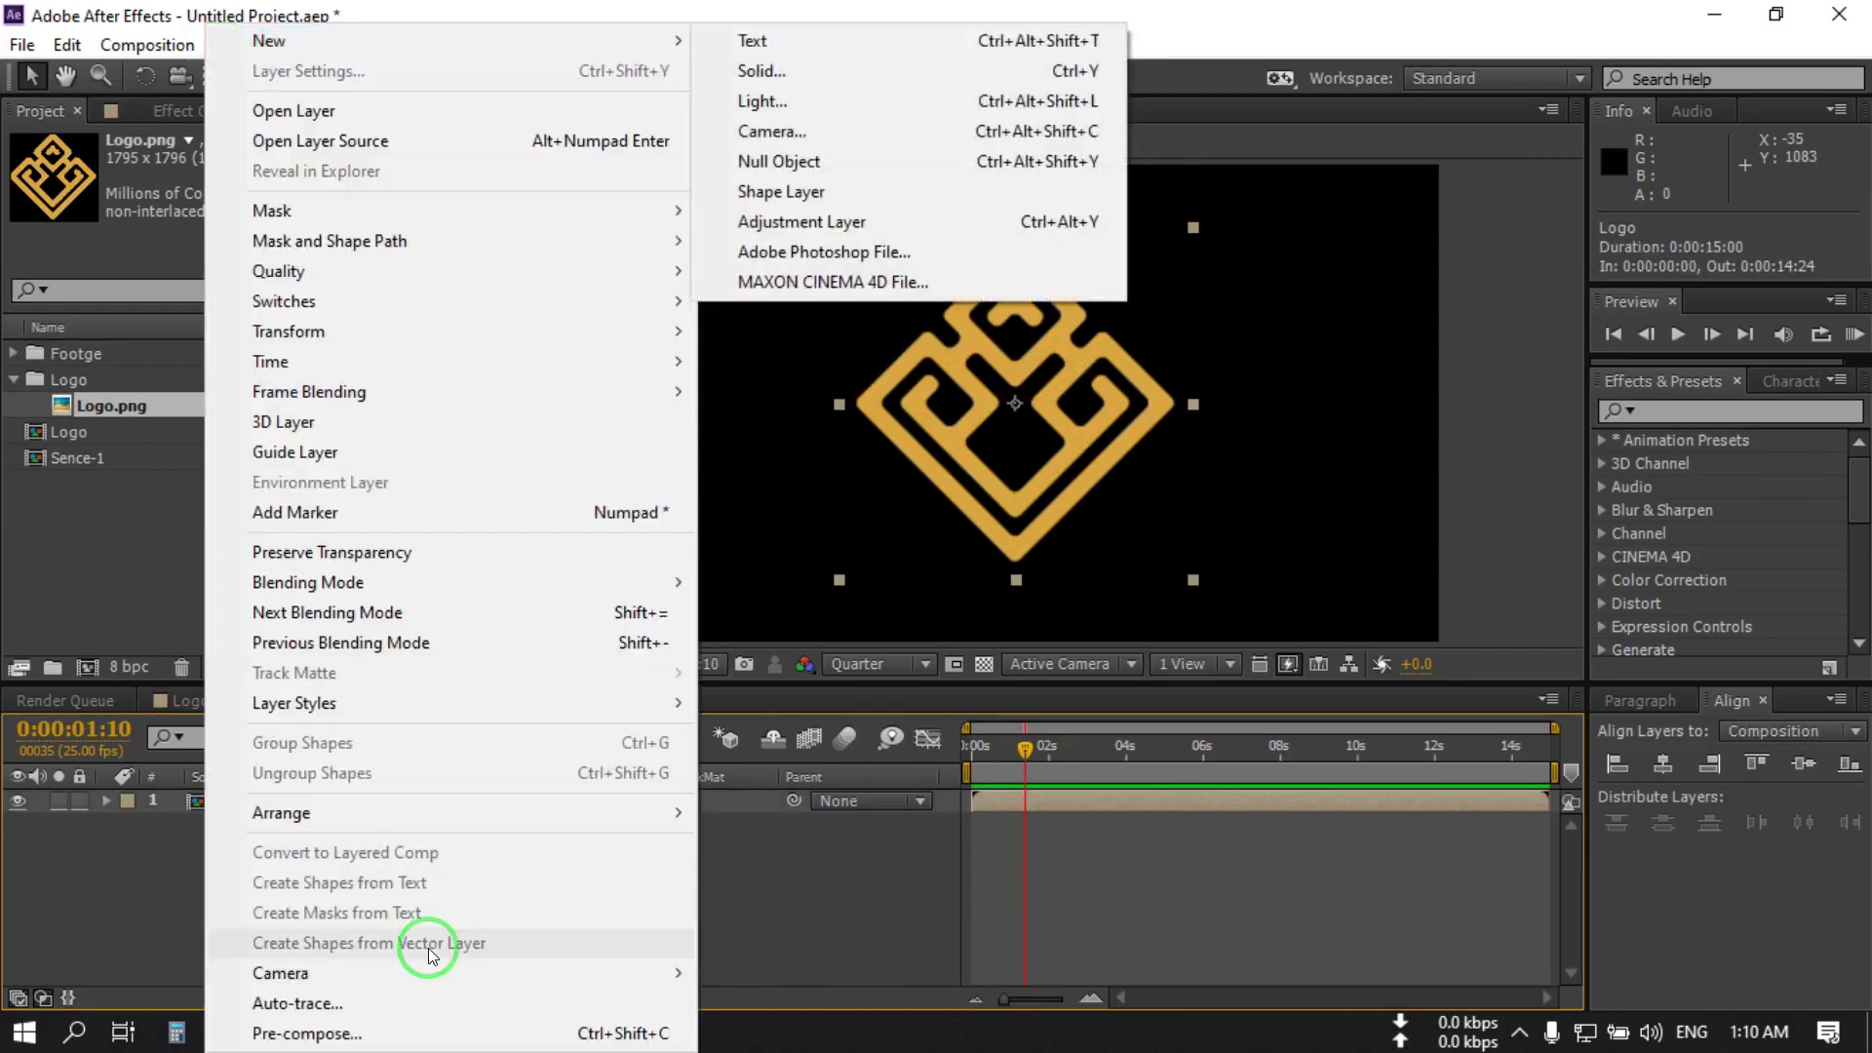
{"action": "left_click", "coordinate": [309, 1006]}
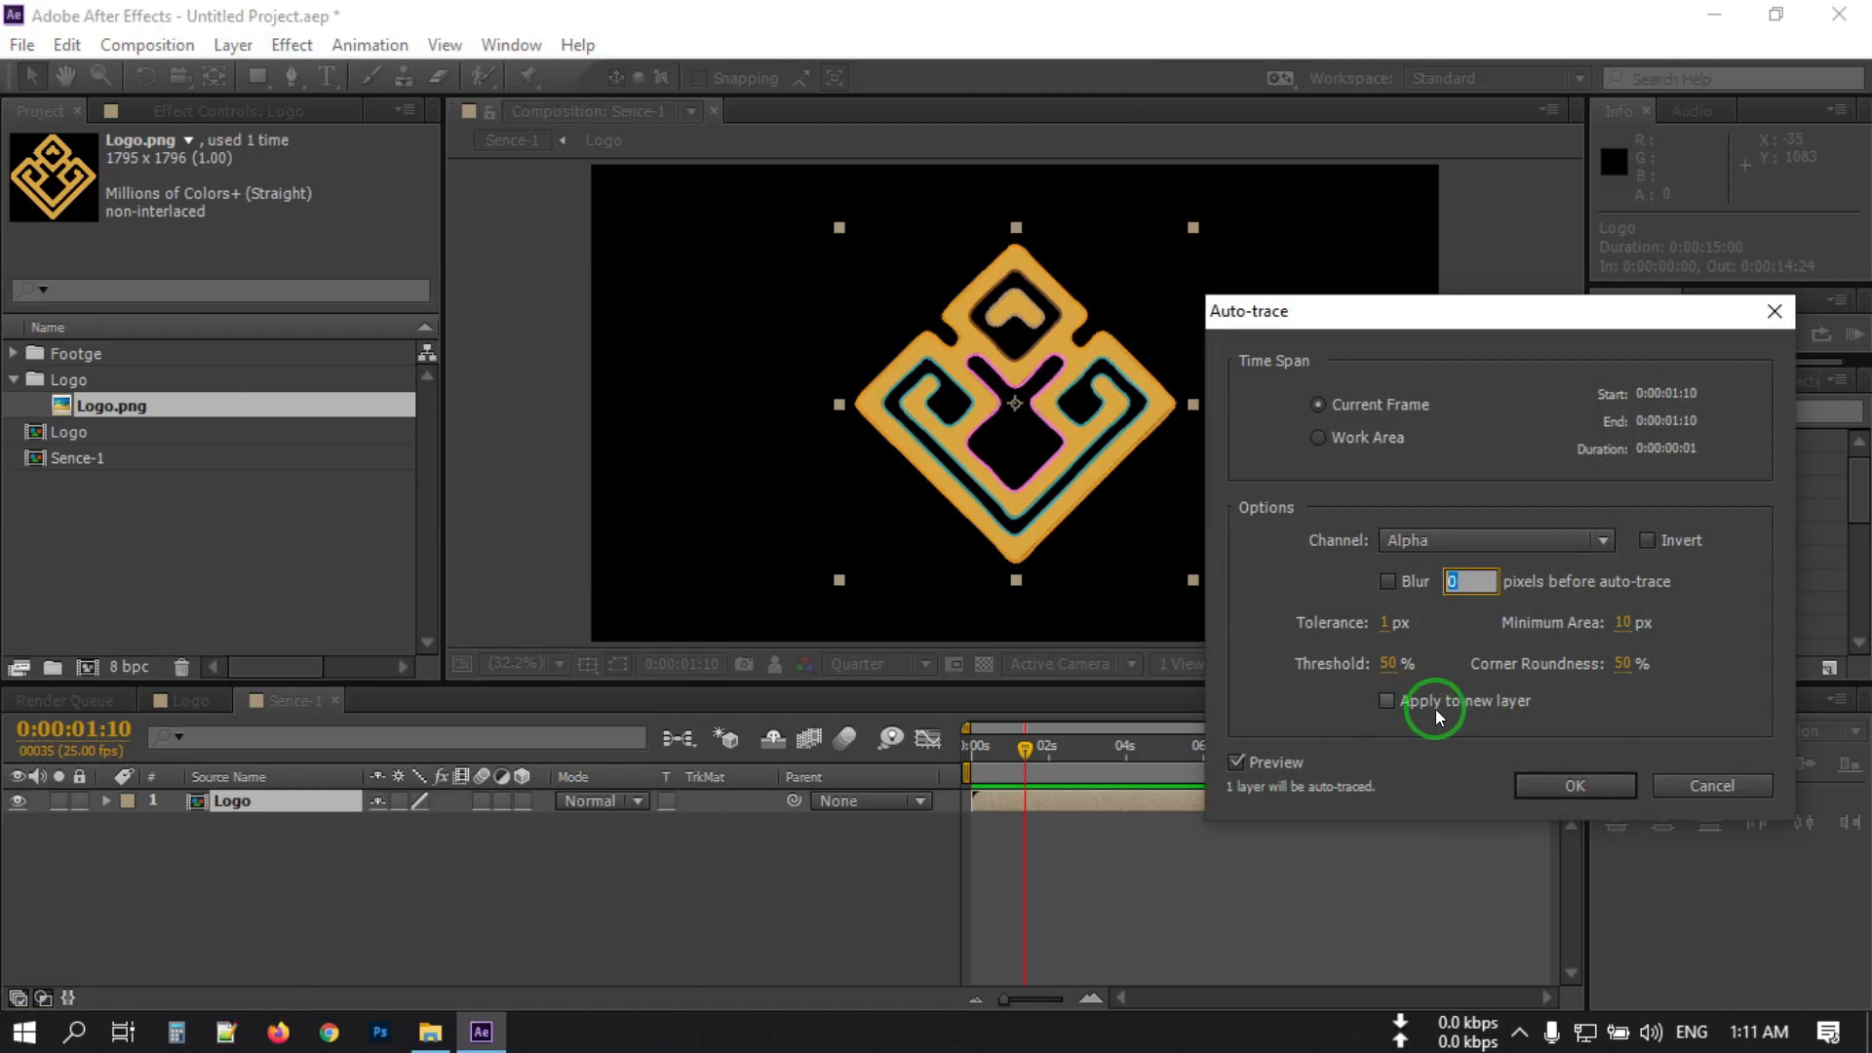
{"action": "left_click", "coordinate": [1560, 785]}
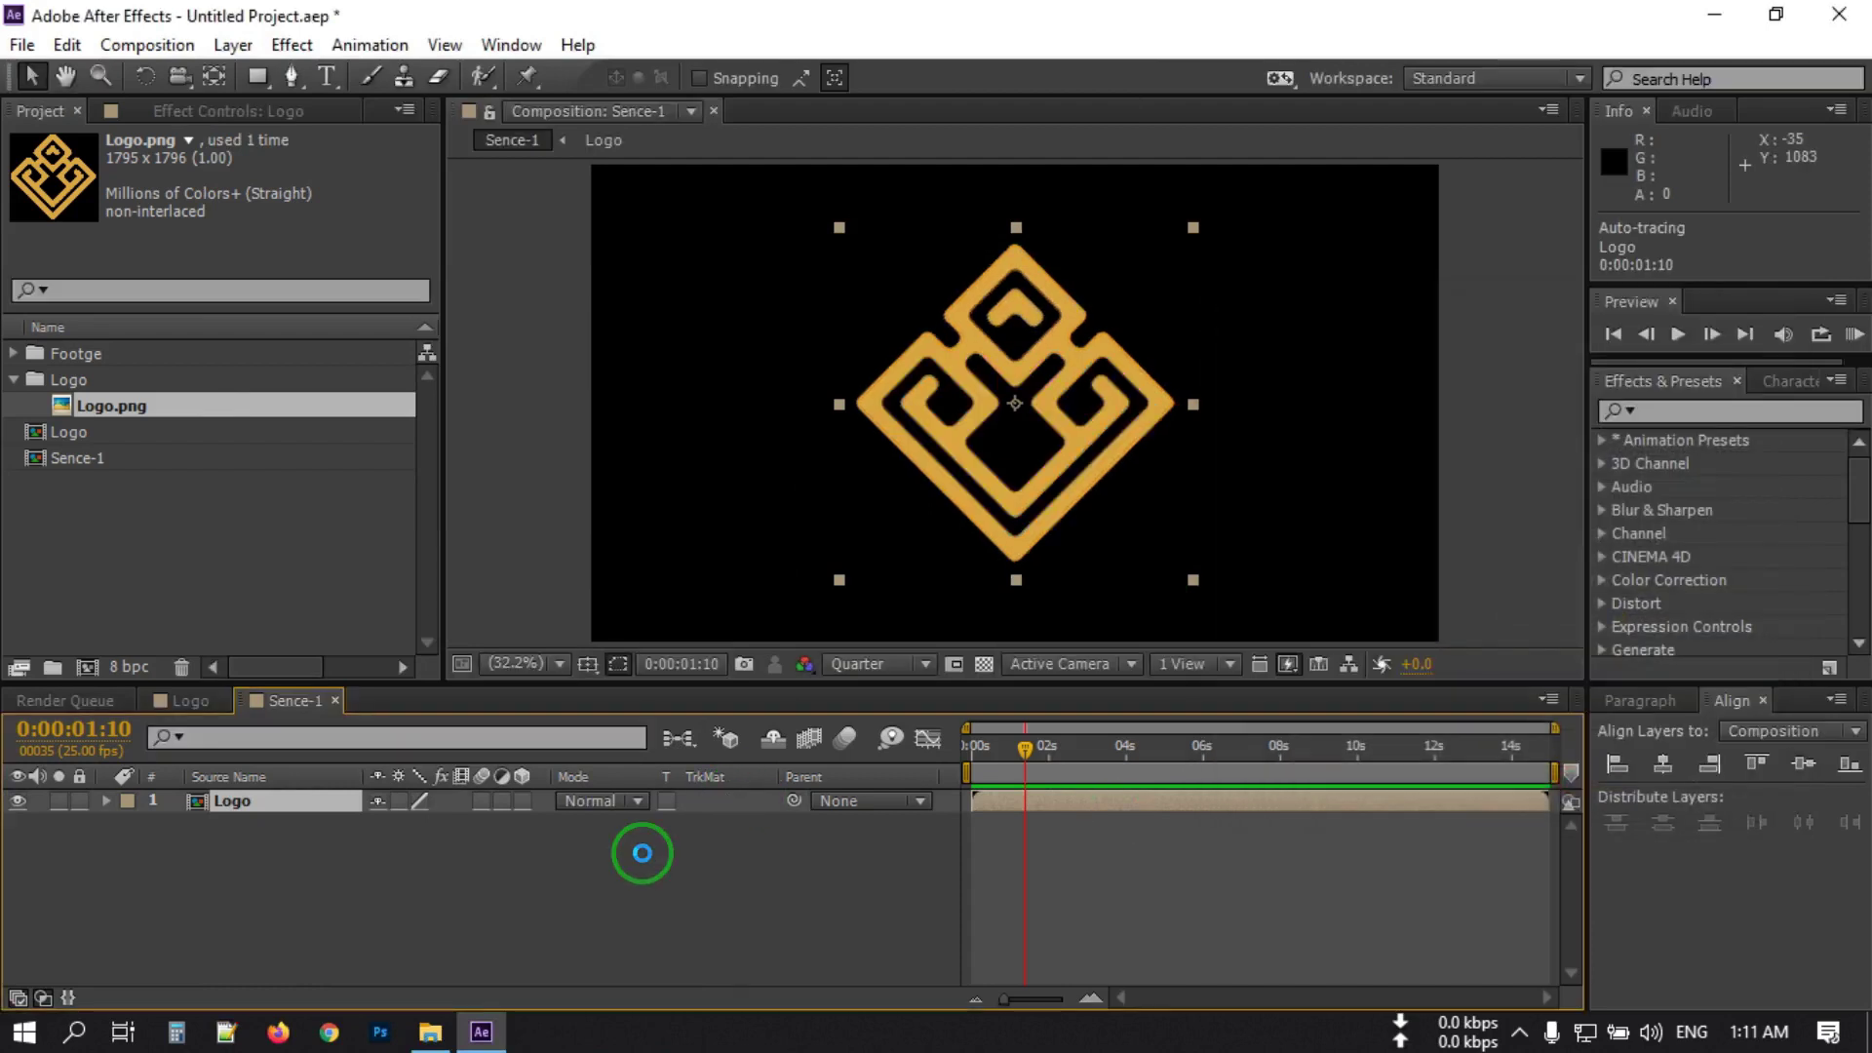
{"action": "left_click", "coordinate": [17, 804]}
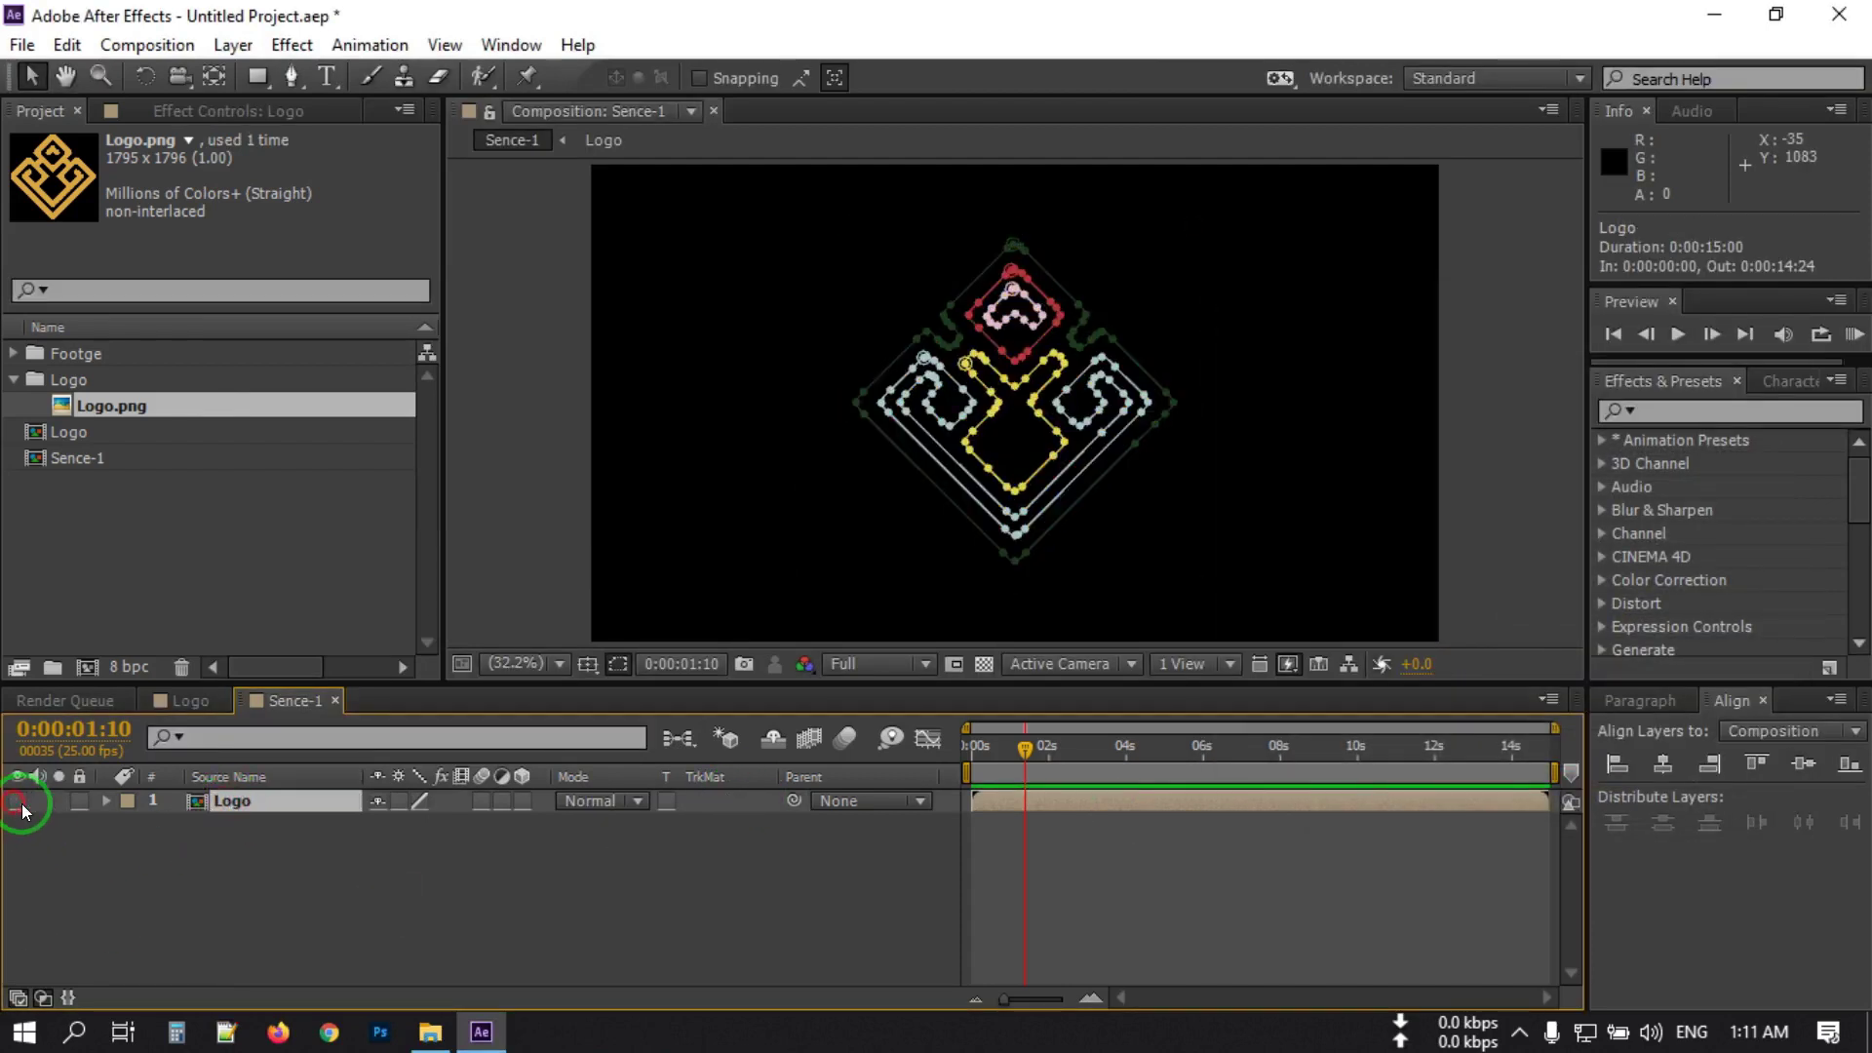
Create a black 1920 x 1080 px solid layer named E3D in Sence-1.
{"action": "left_click", "coordinate": [201, 901]}
{"action": "right_click", "coordinate": [201, 901]}
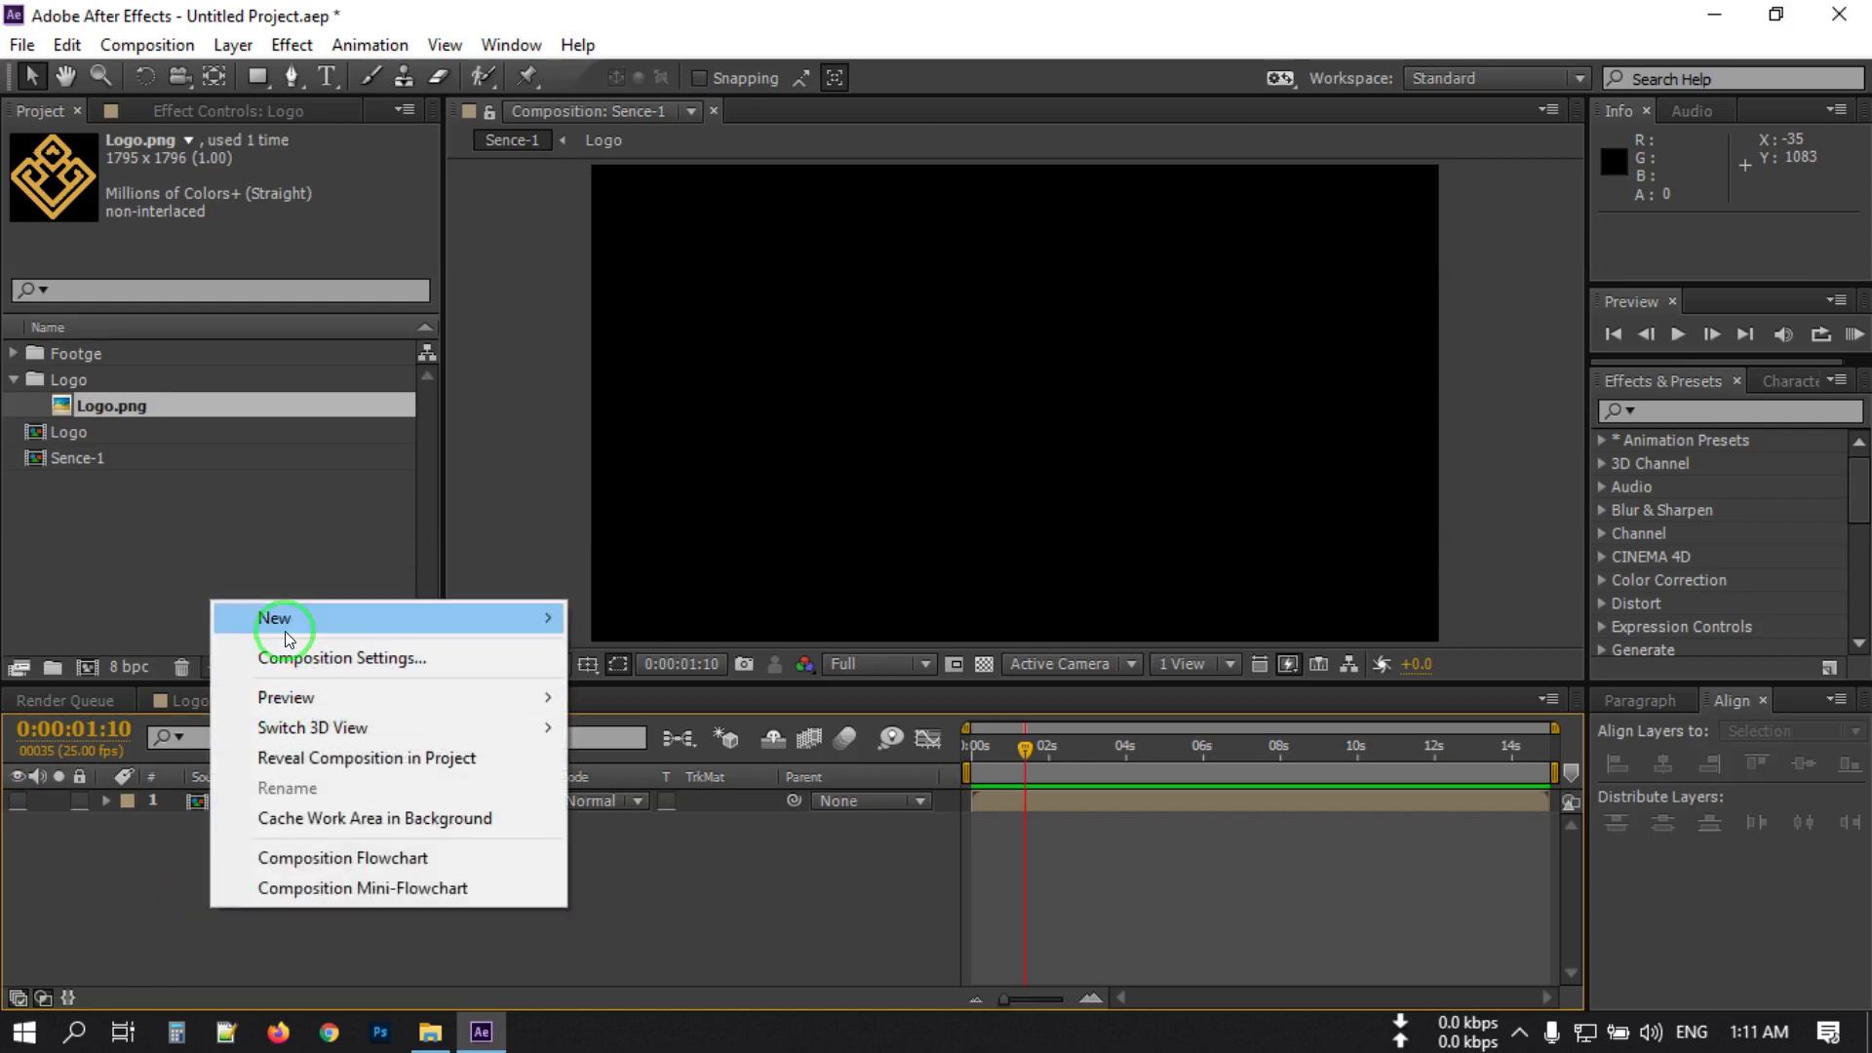
{"action": "mouse_move", "coordinate": [287, 624]}
{"action": "left_click", "coordinate": [698, 687]}
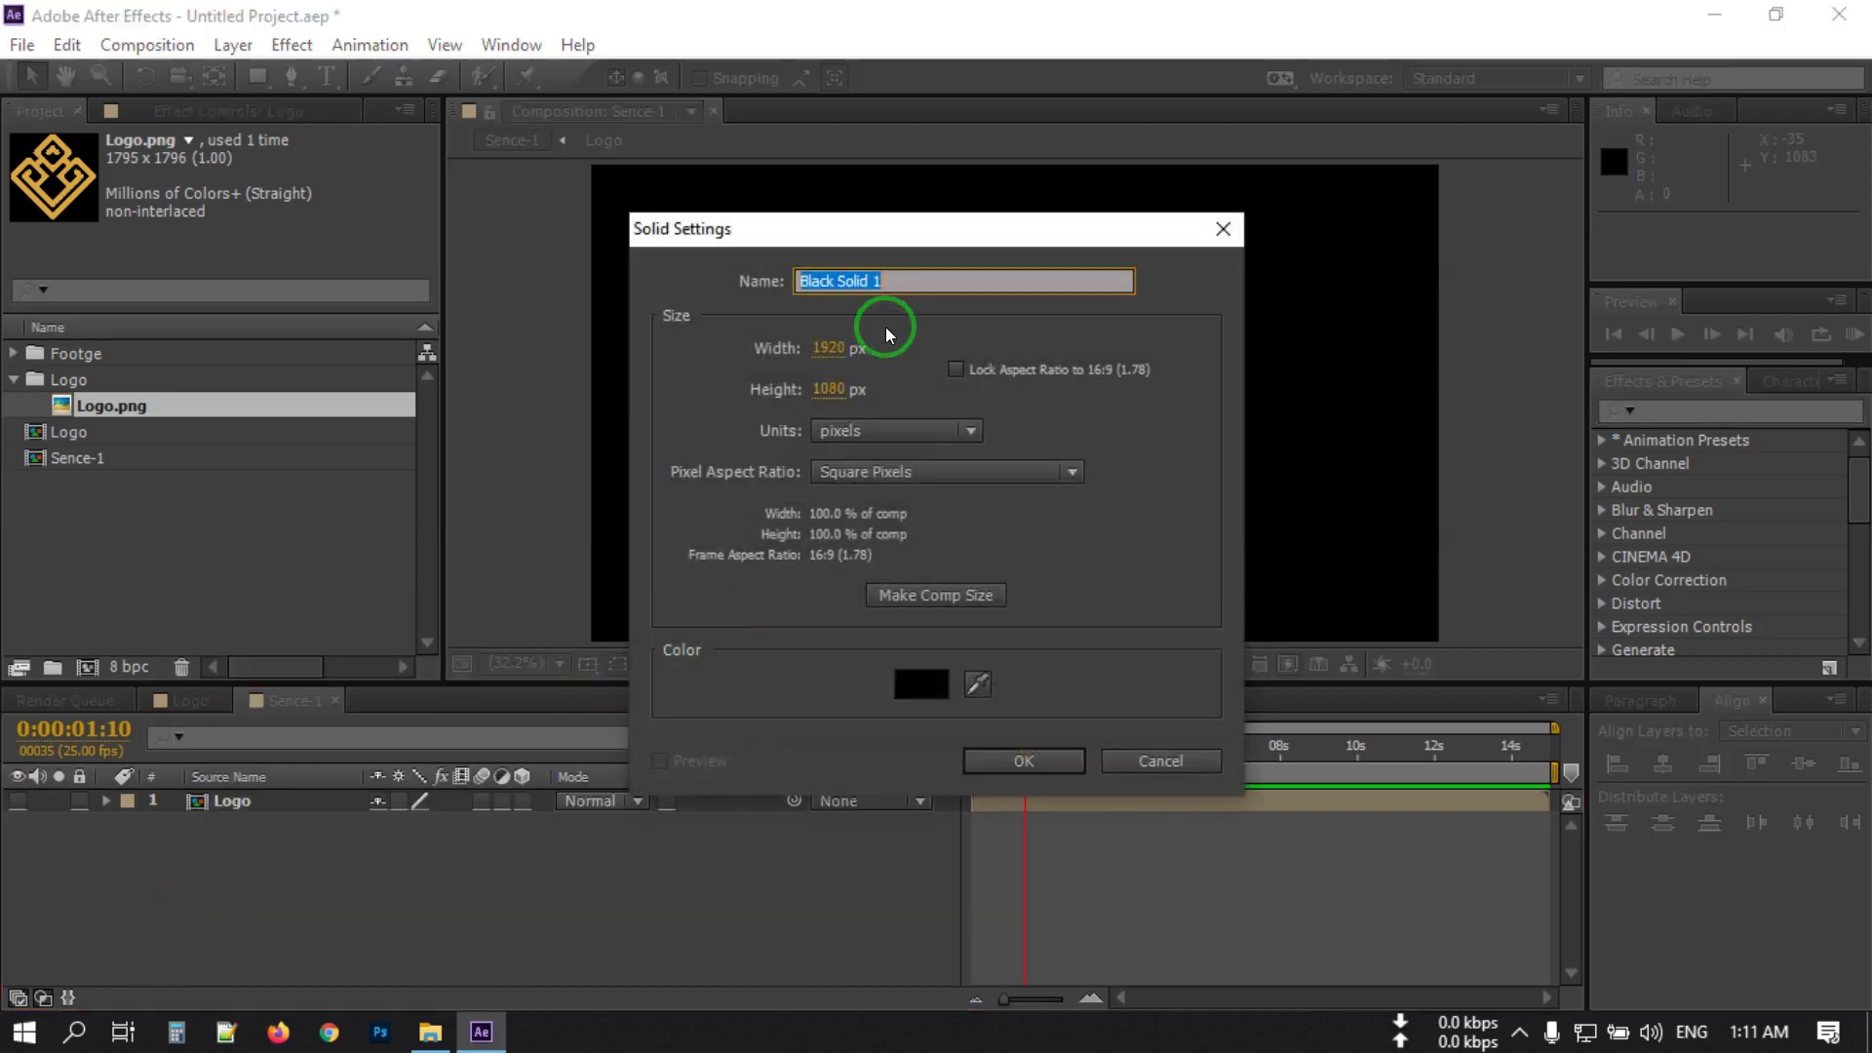
{"action": "type", "text": "E3D"}
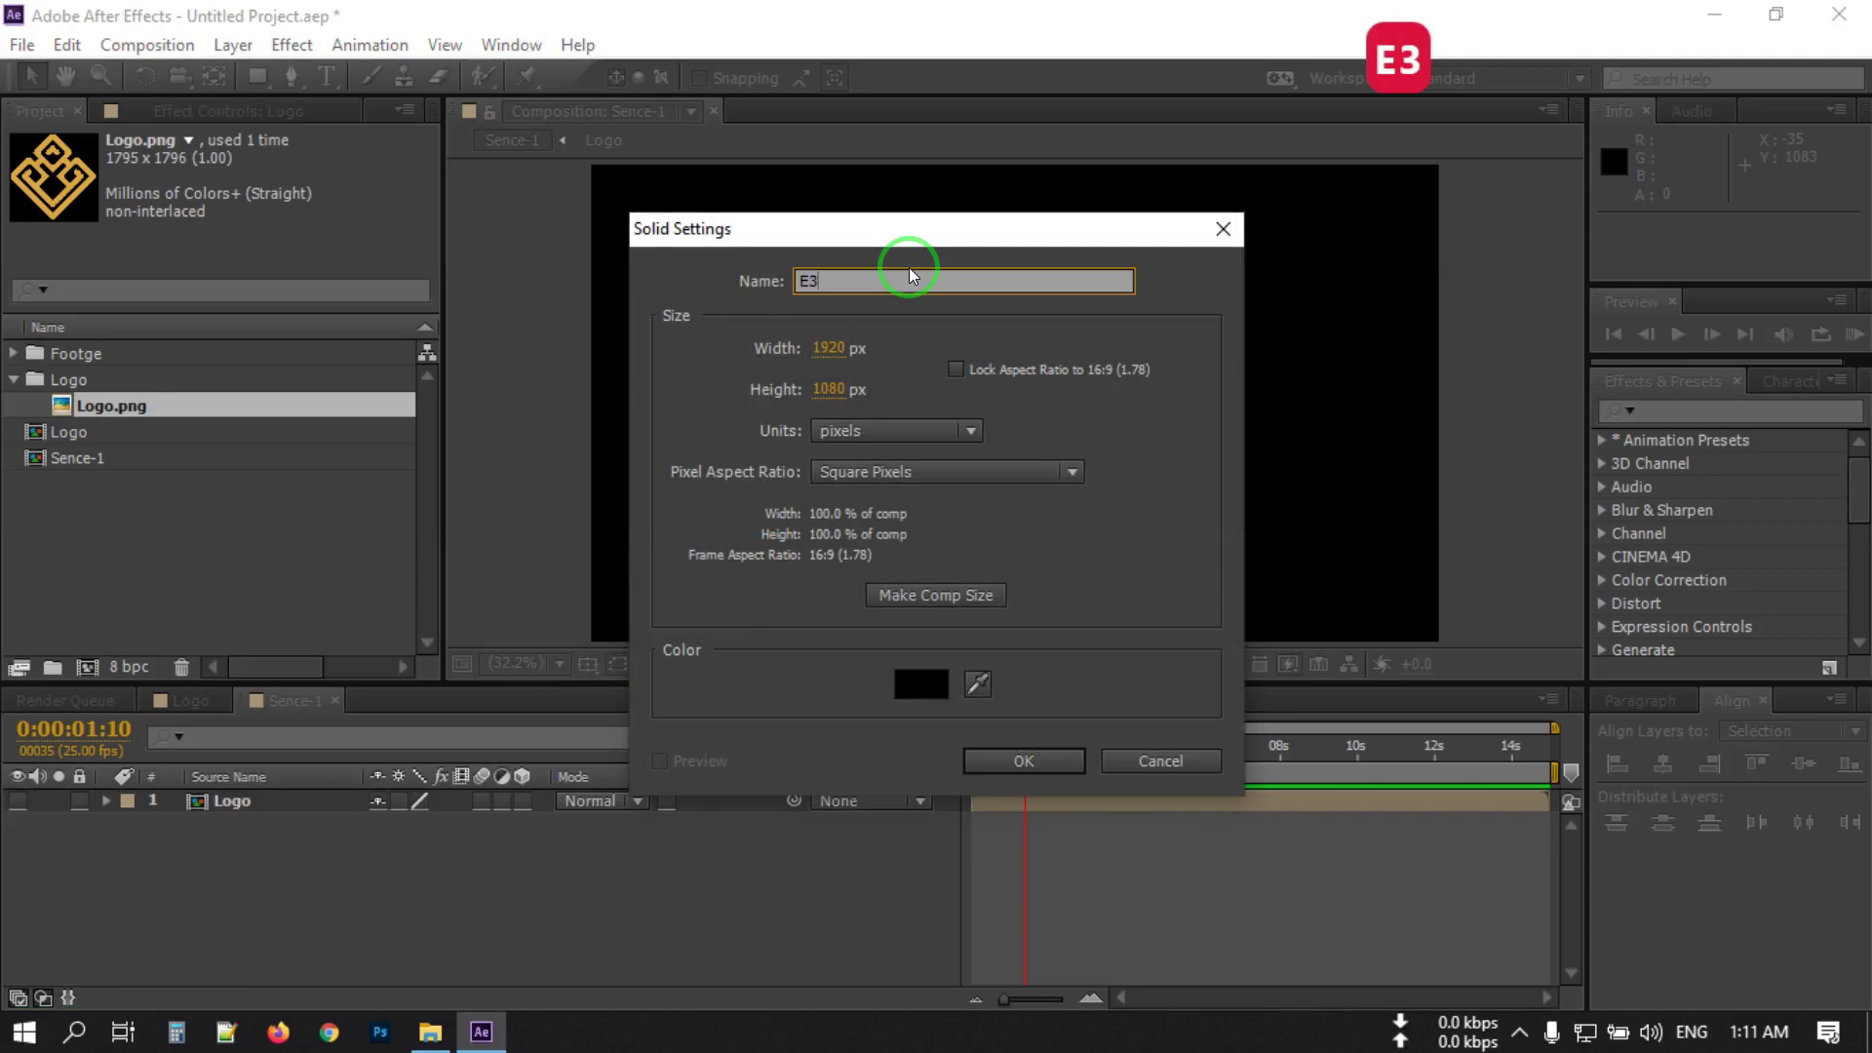
{"action": "left_click", "coordinate": [1021, 784]}
{"action": "left_click", "coordinate": [230, 836]}
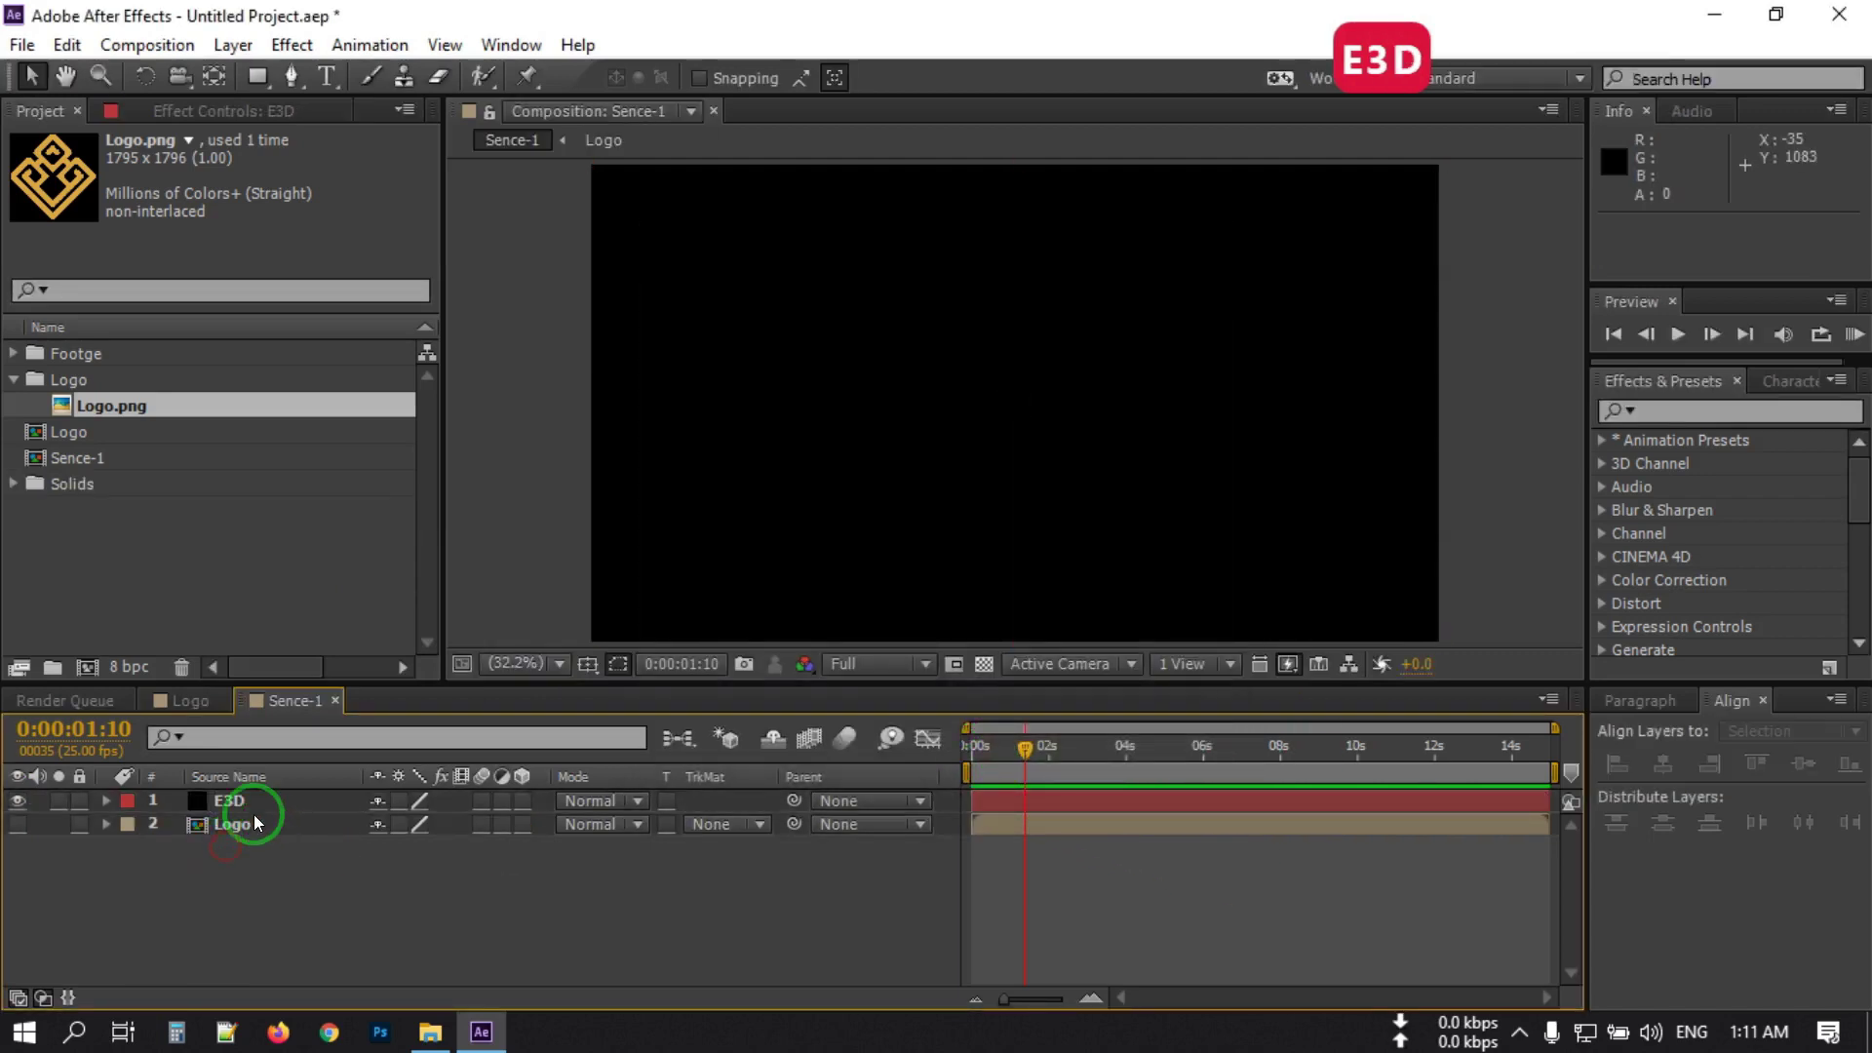
Apply the Video Copilot Element effect to the E3D layer.
{"action": "left_click", "coordinate": [234, 805]}
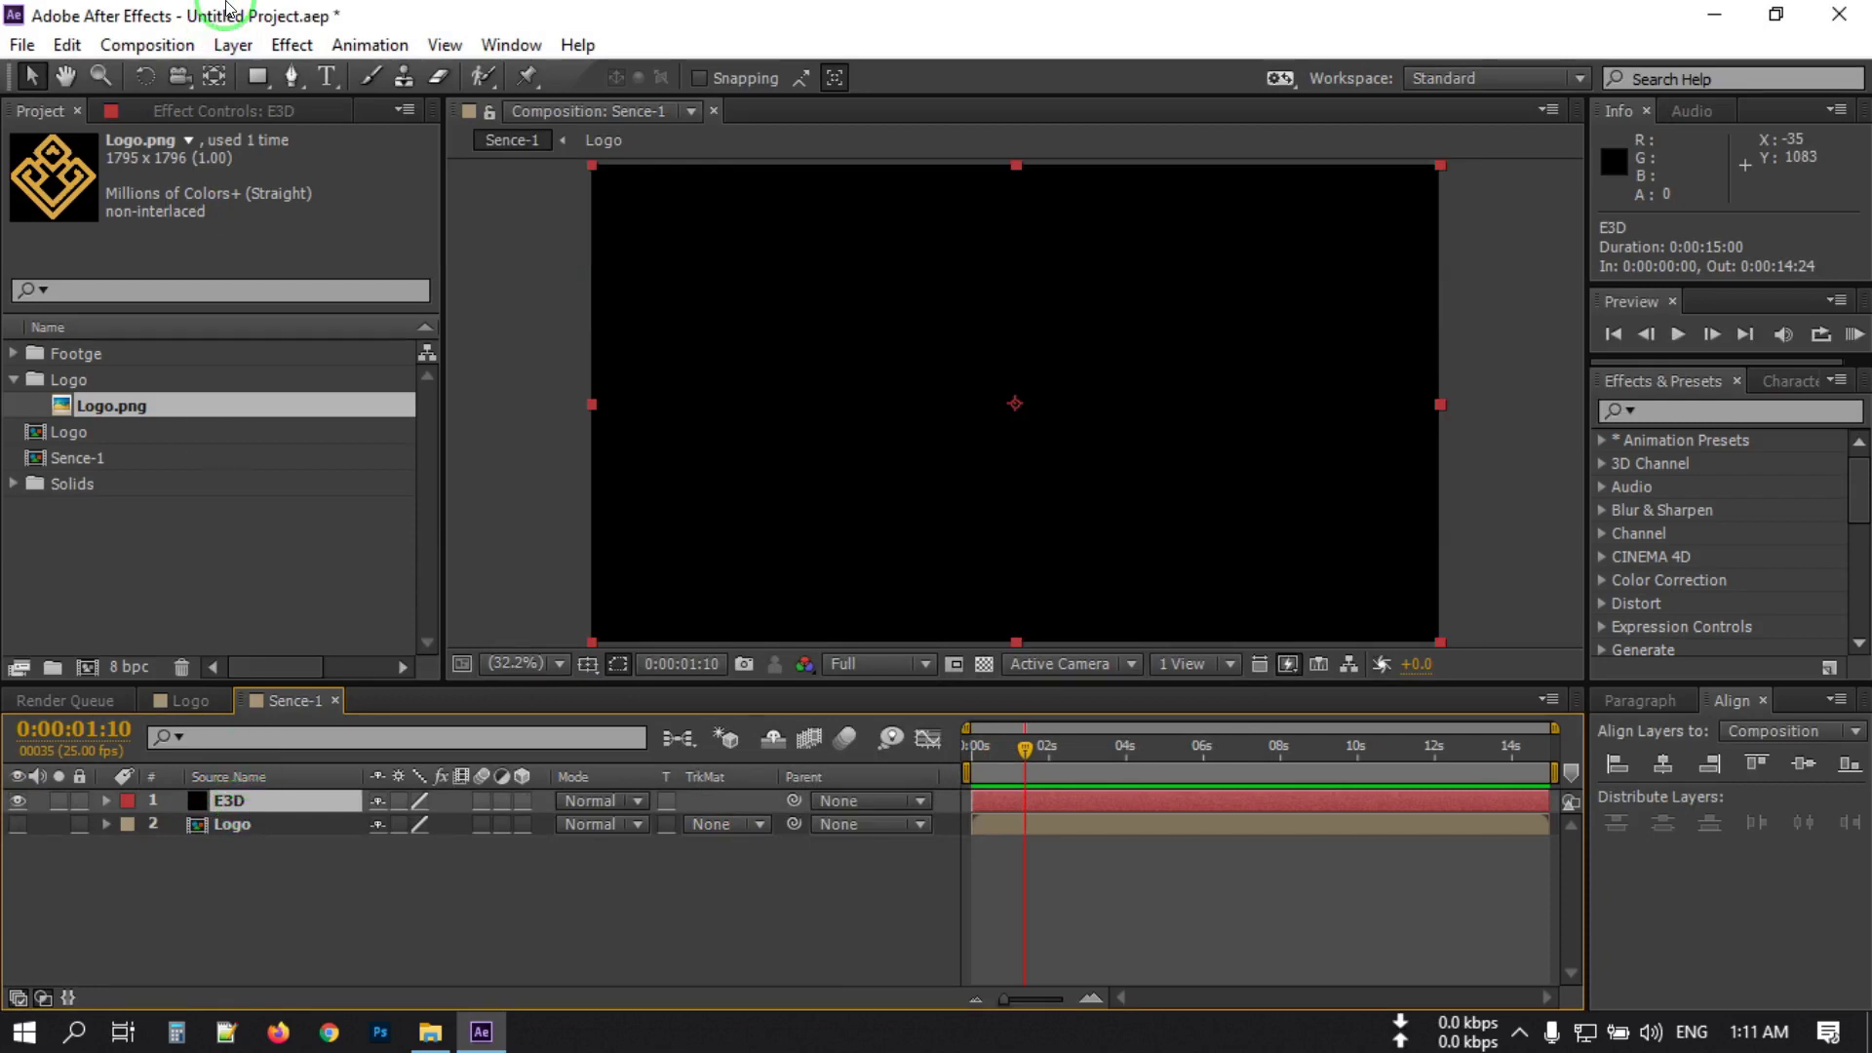
{"action": "left_click", "coordinate": [291, 44]}
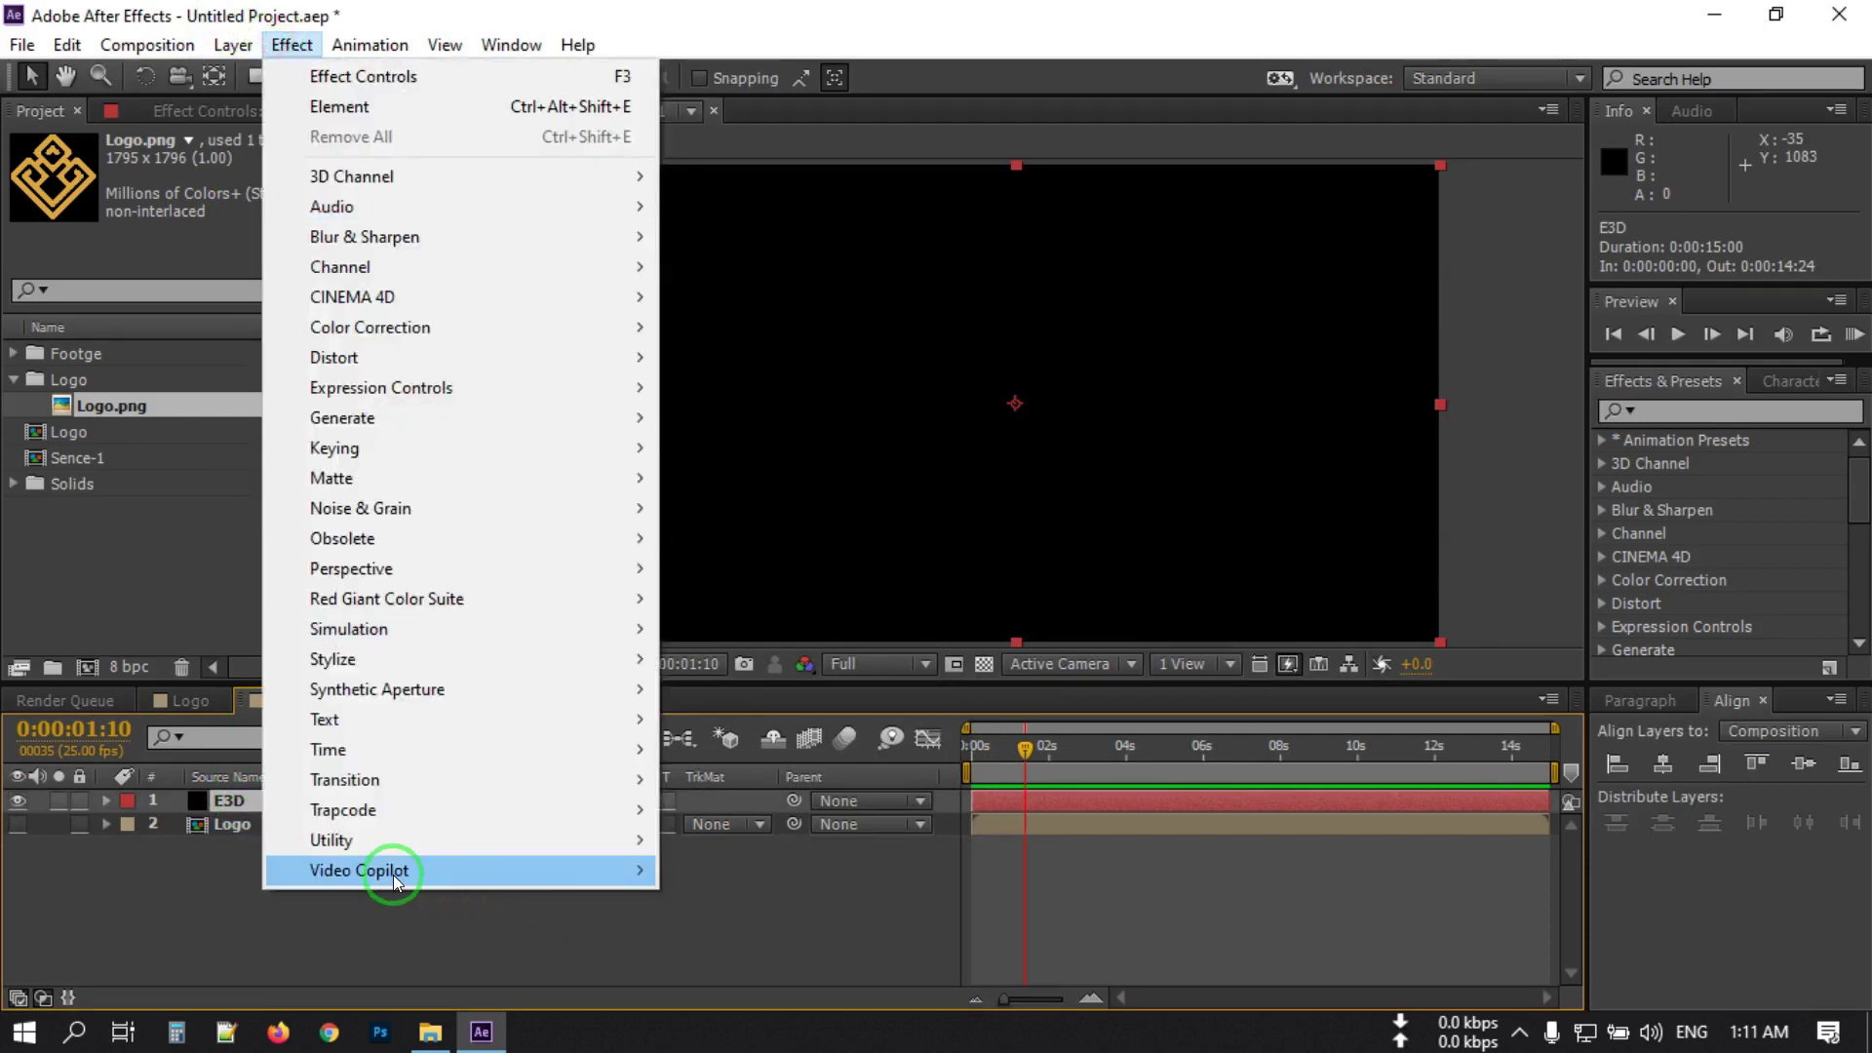
{"action": "mouse_move", "coordinate": [394, 883]}
{"action": "left_click", "coordinate": [756, 878]}
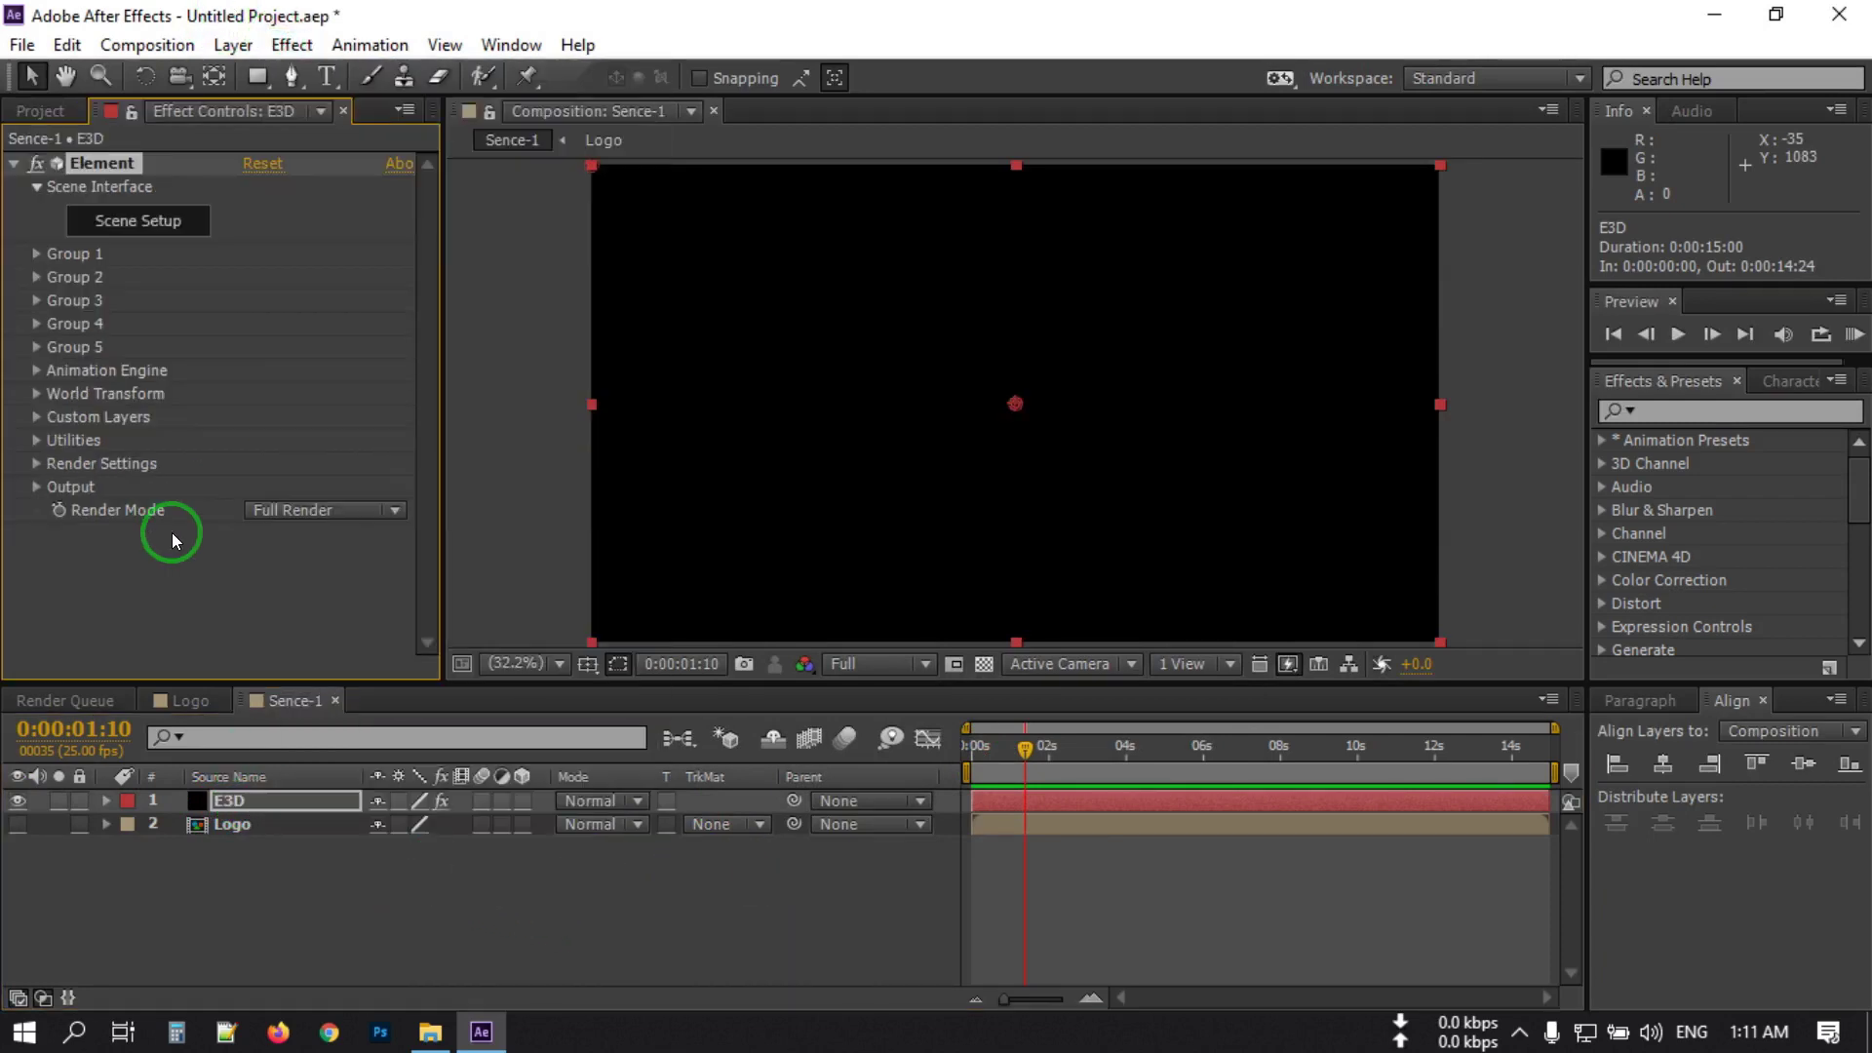
Assign the Logo layer as Path Layer 1 in Element's custom text and masks.
{"action": "left_click", "coordinate": [36, 419]}
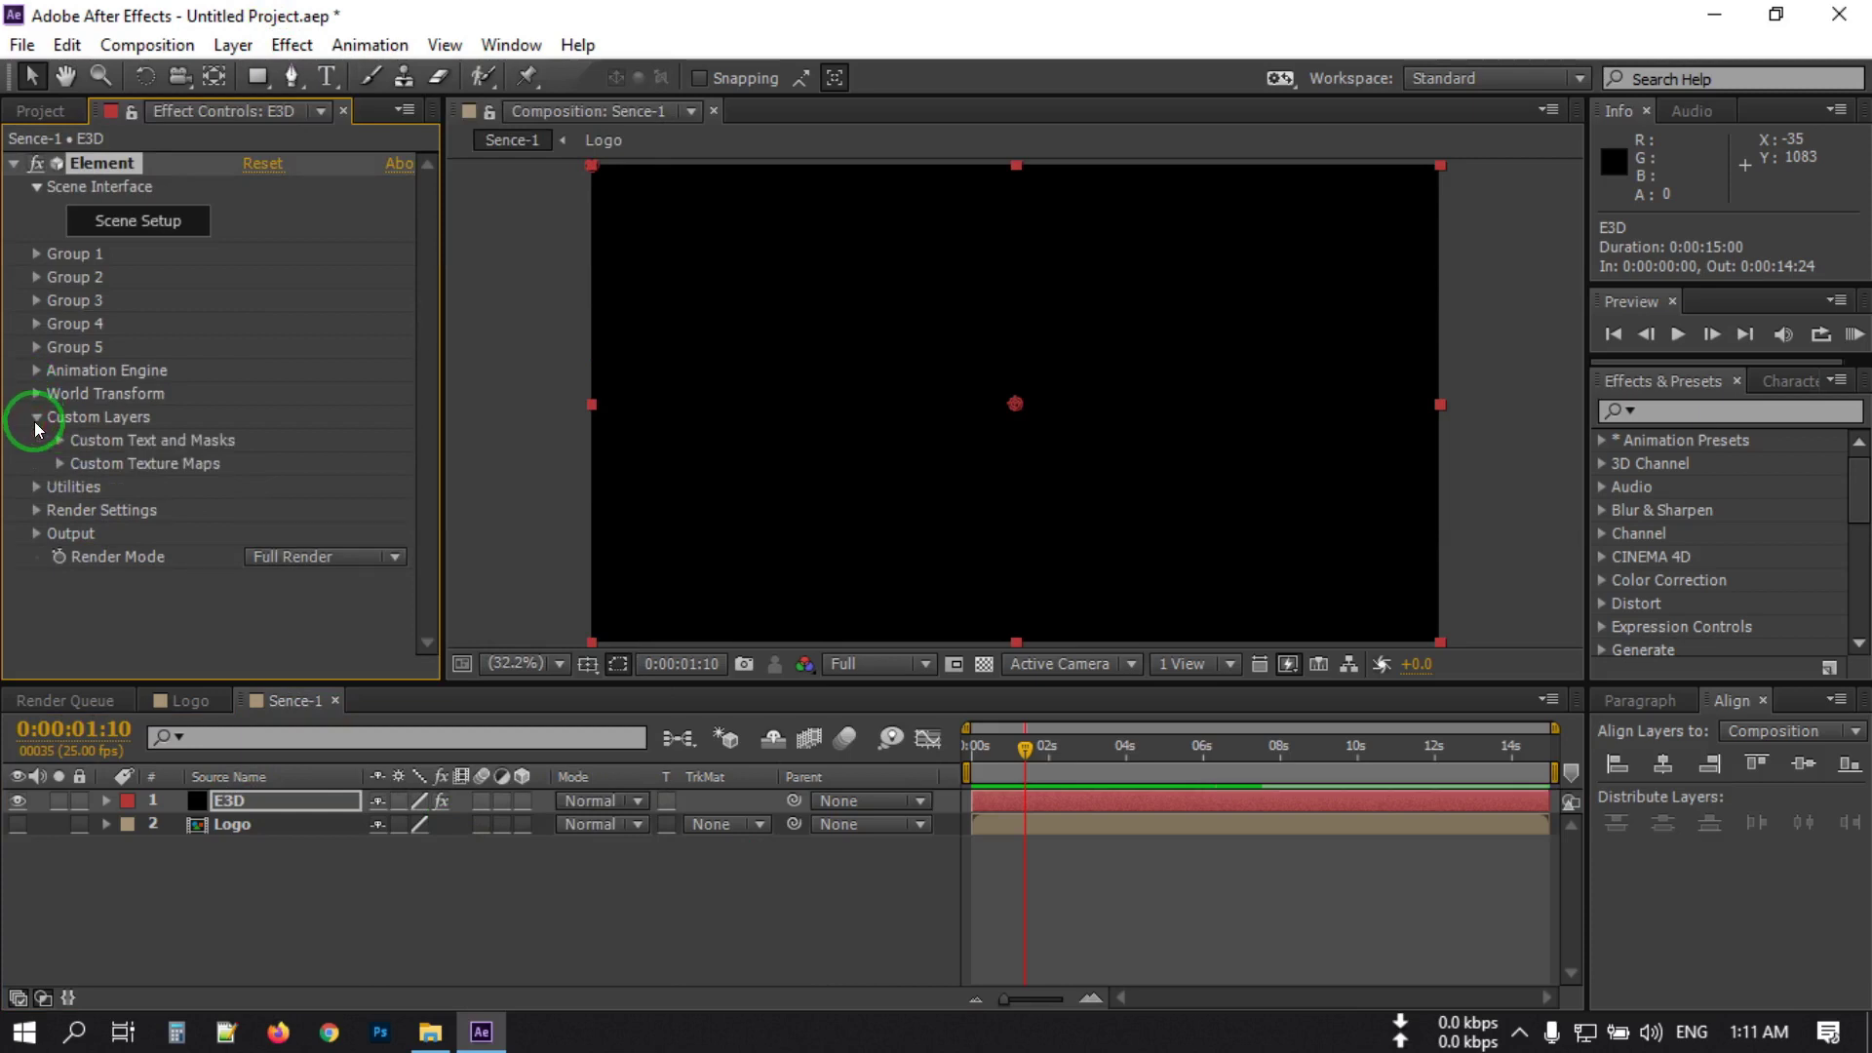
{"action": "left_click", "coordinate": [59, 439]}
{"action": "scroll", "coordinate": [61, 444], "scroll_direction": "down", "scroll_amount": 2}
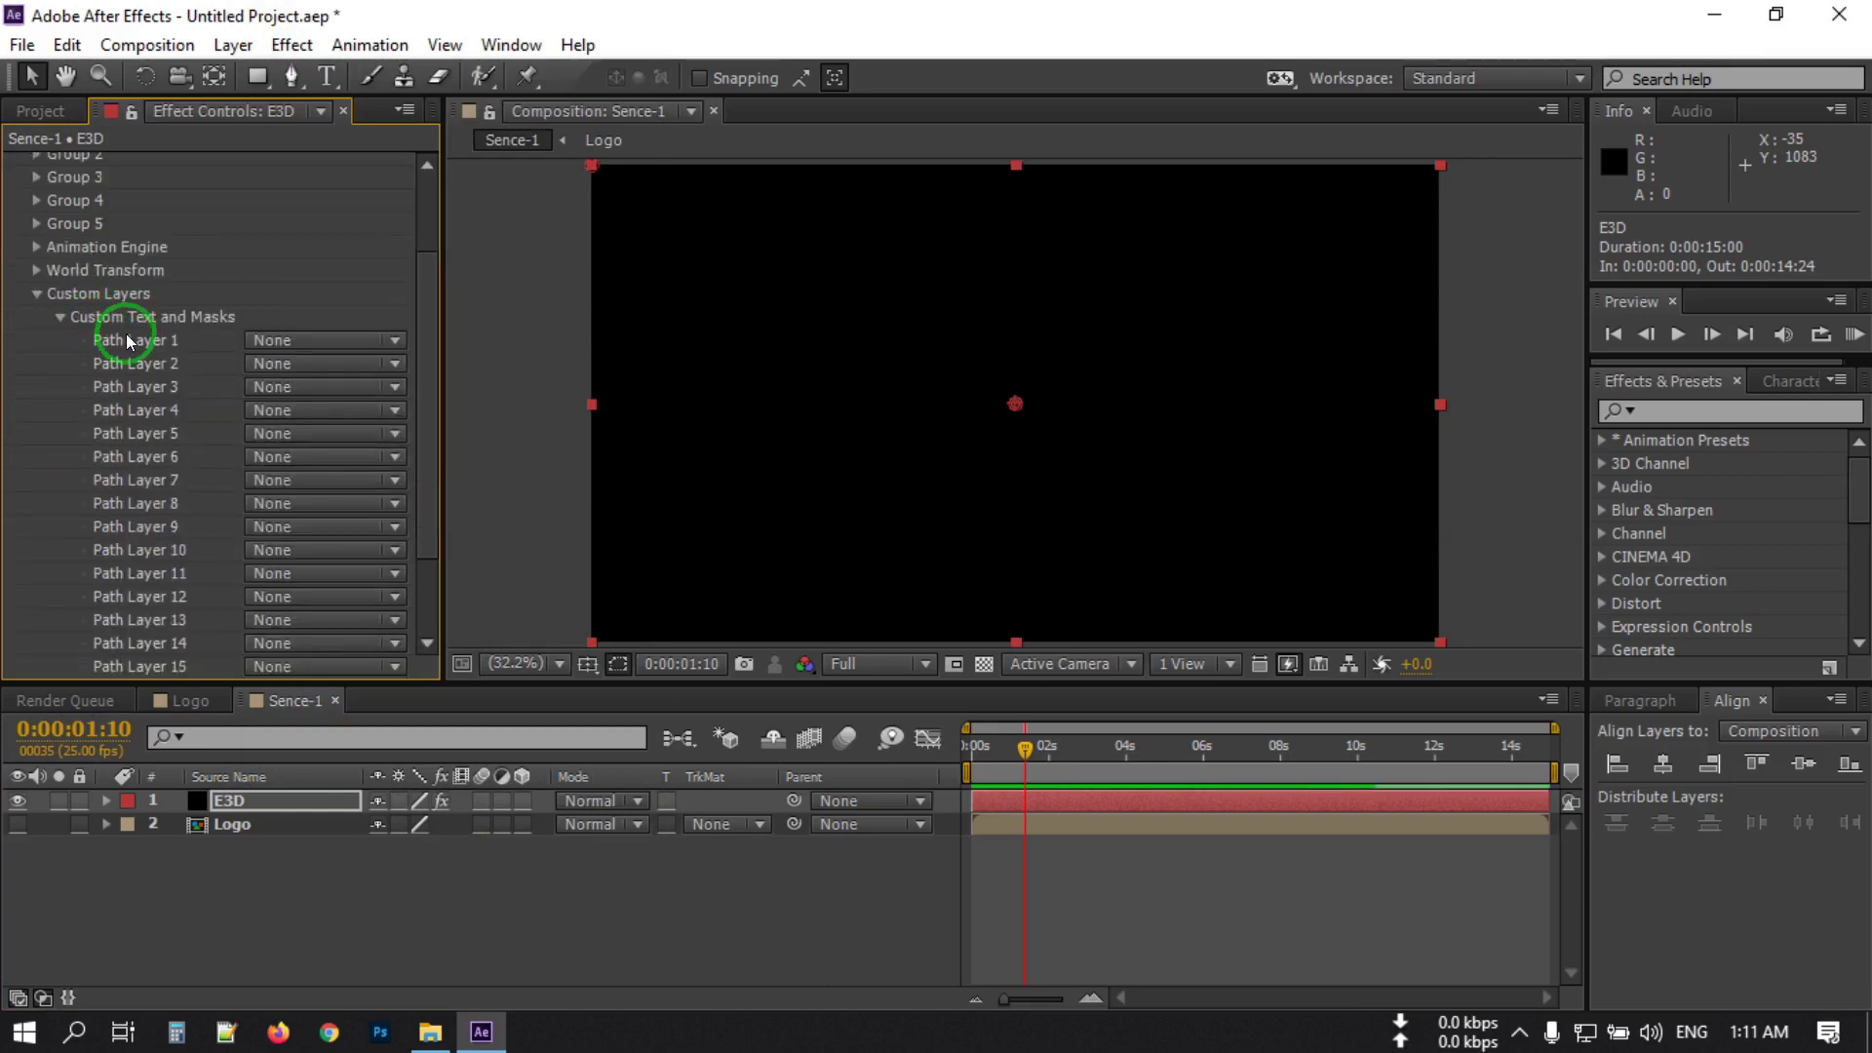
{"action": "left_click", "coordinate": [322, 340]}
{"action": "left_click", "coordinate": [337, 445]}
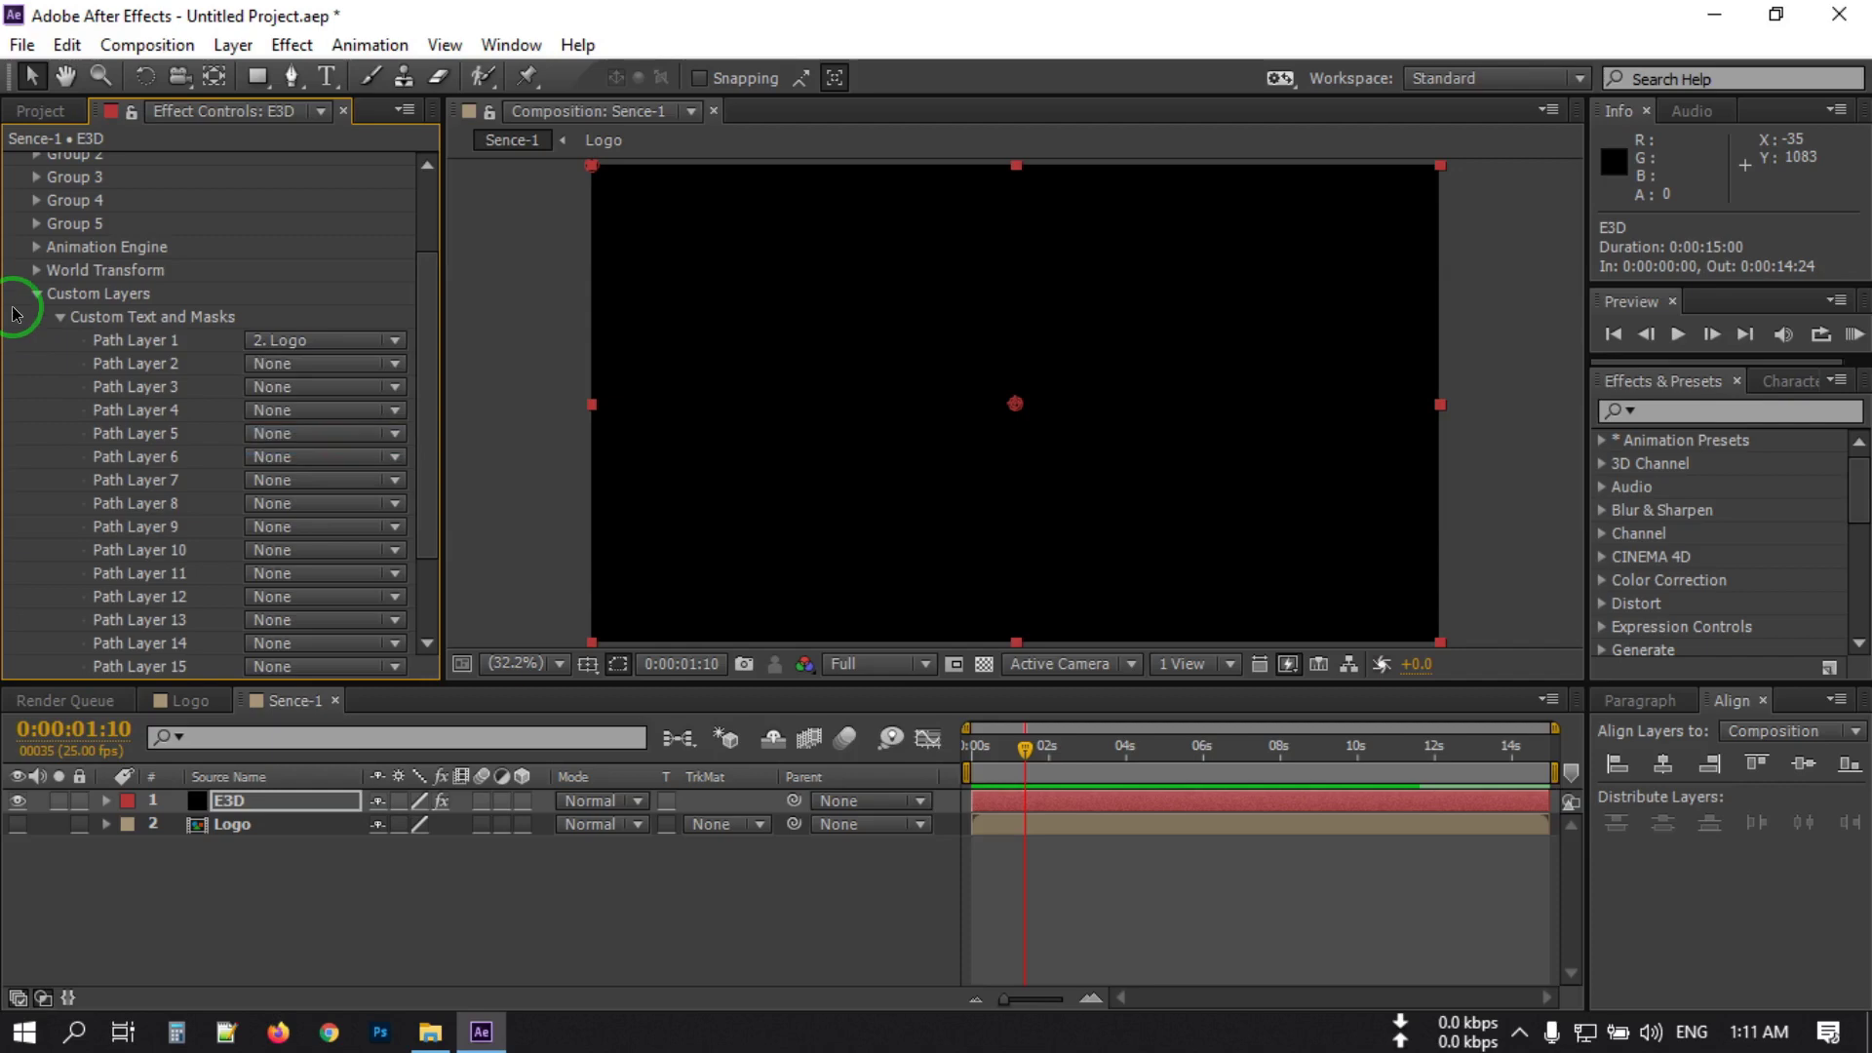
{"action": "left_click", "coordinate": [38, 295]}
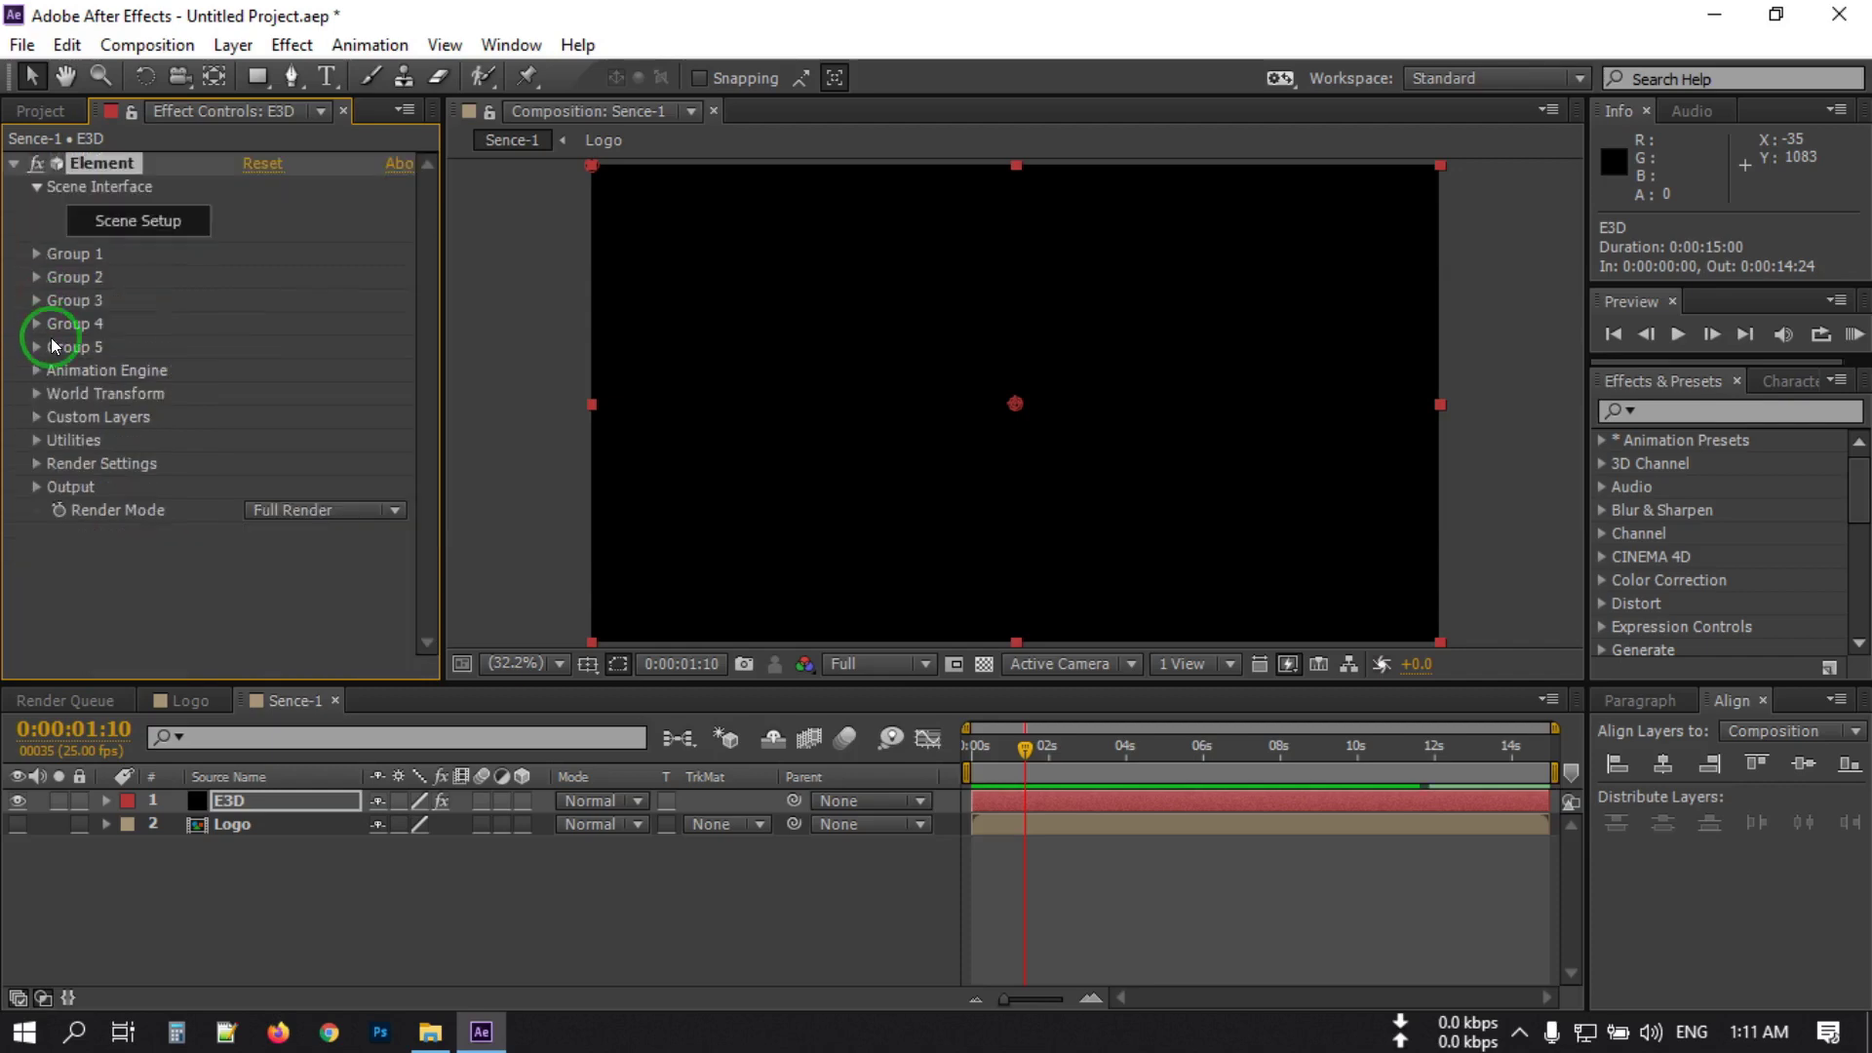
Open Element's Scene Setup and extrude the custom logo path into a 3D model.
{"action": "left_click", "coordinate": [115, 228]}
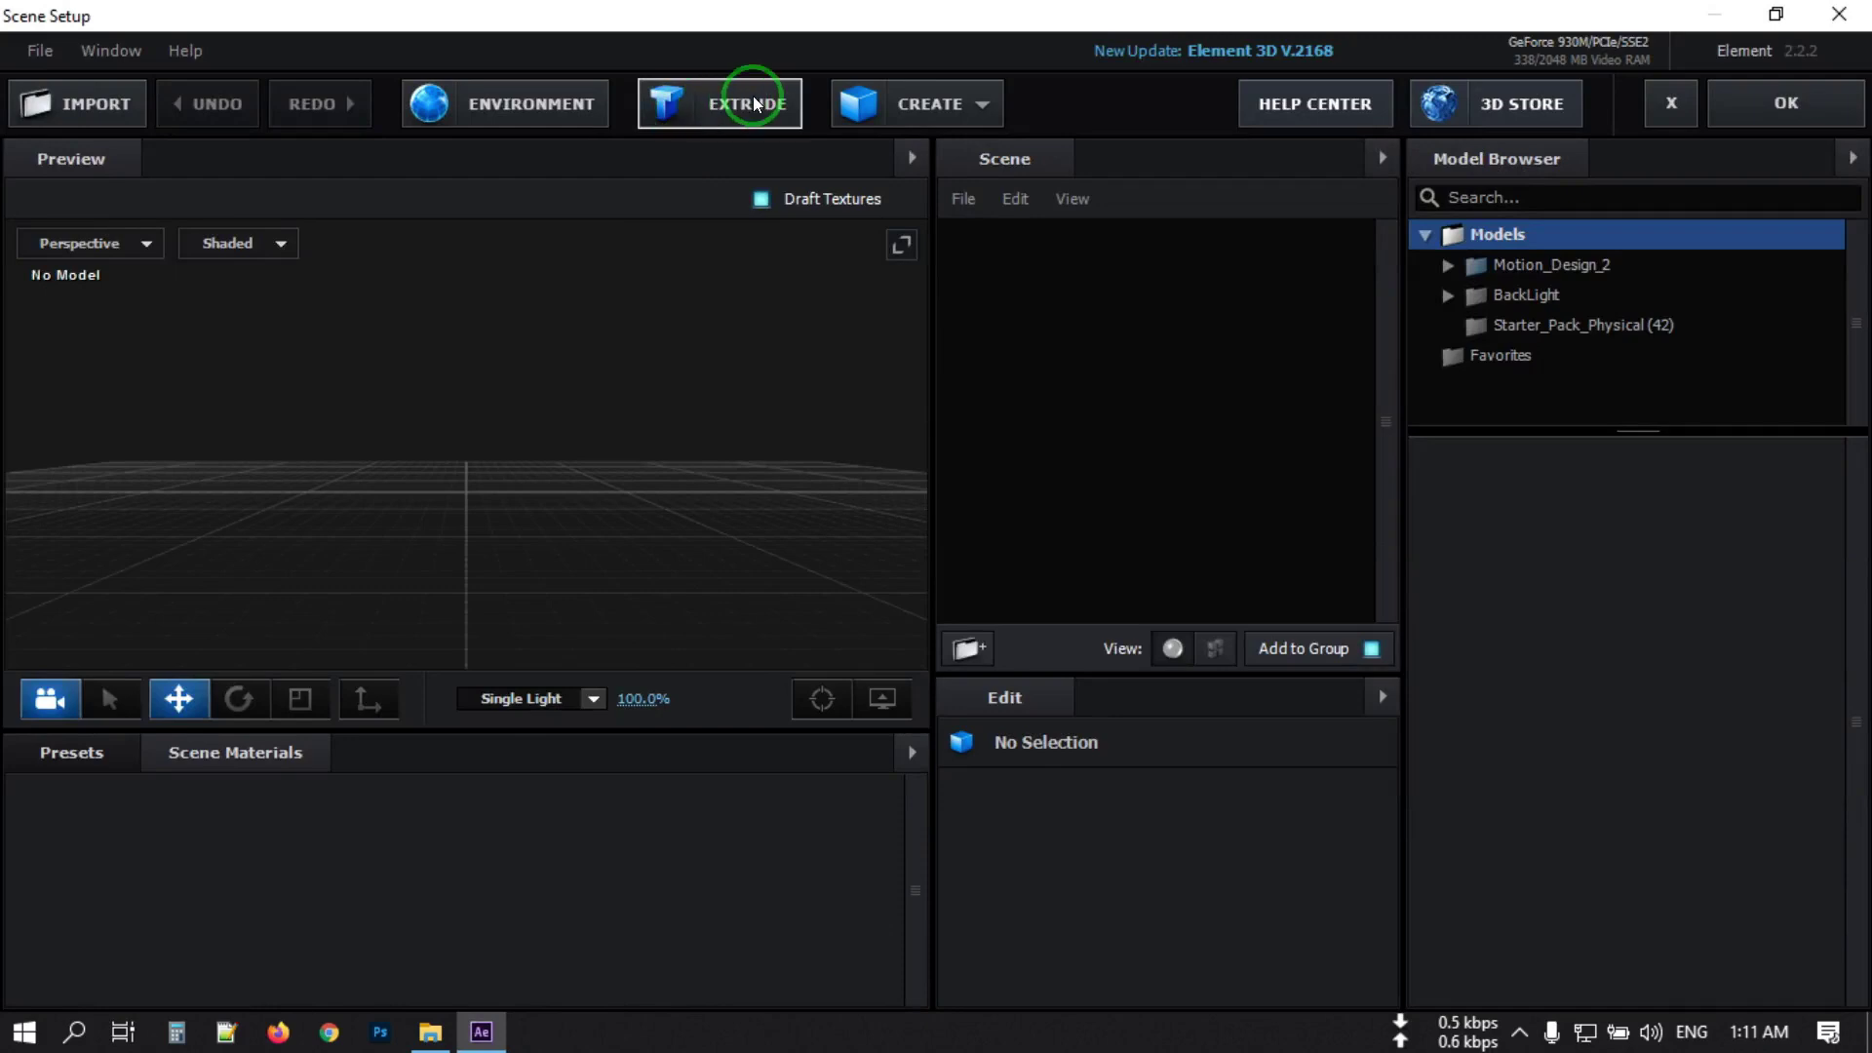
{"action": "left_click", "coordinate": [748, 103]}
{"action": "left_click_drag", "start_coordinate": [405, 359], "coordinate": [580, 426]}
Hide the grid in the Scene Setup preview.
{"action": "left_click", "coordinate": [882, 698]}
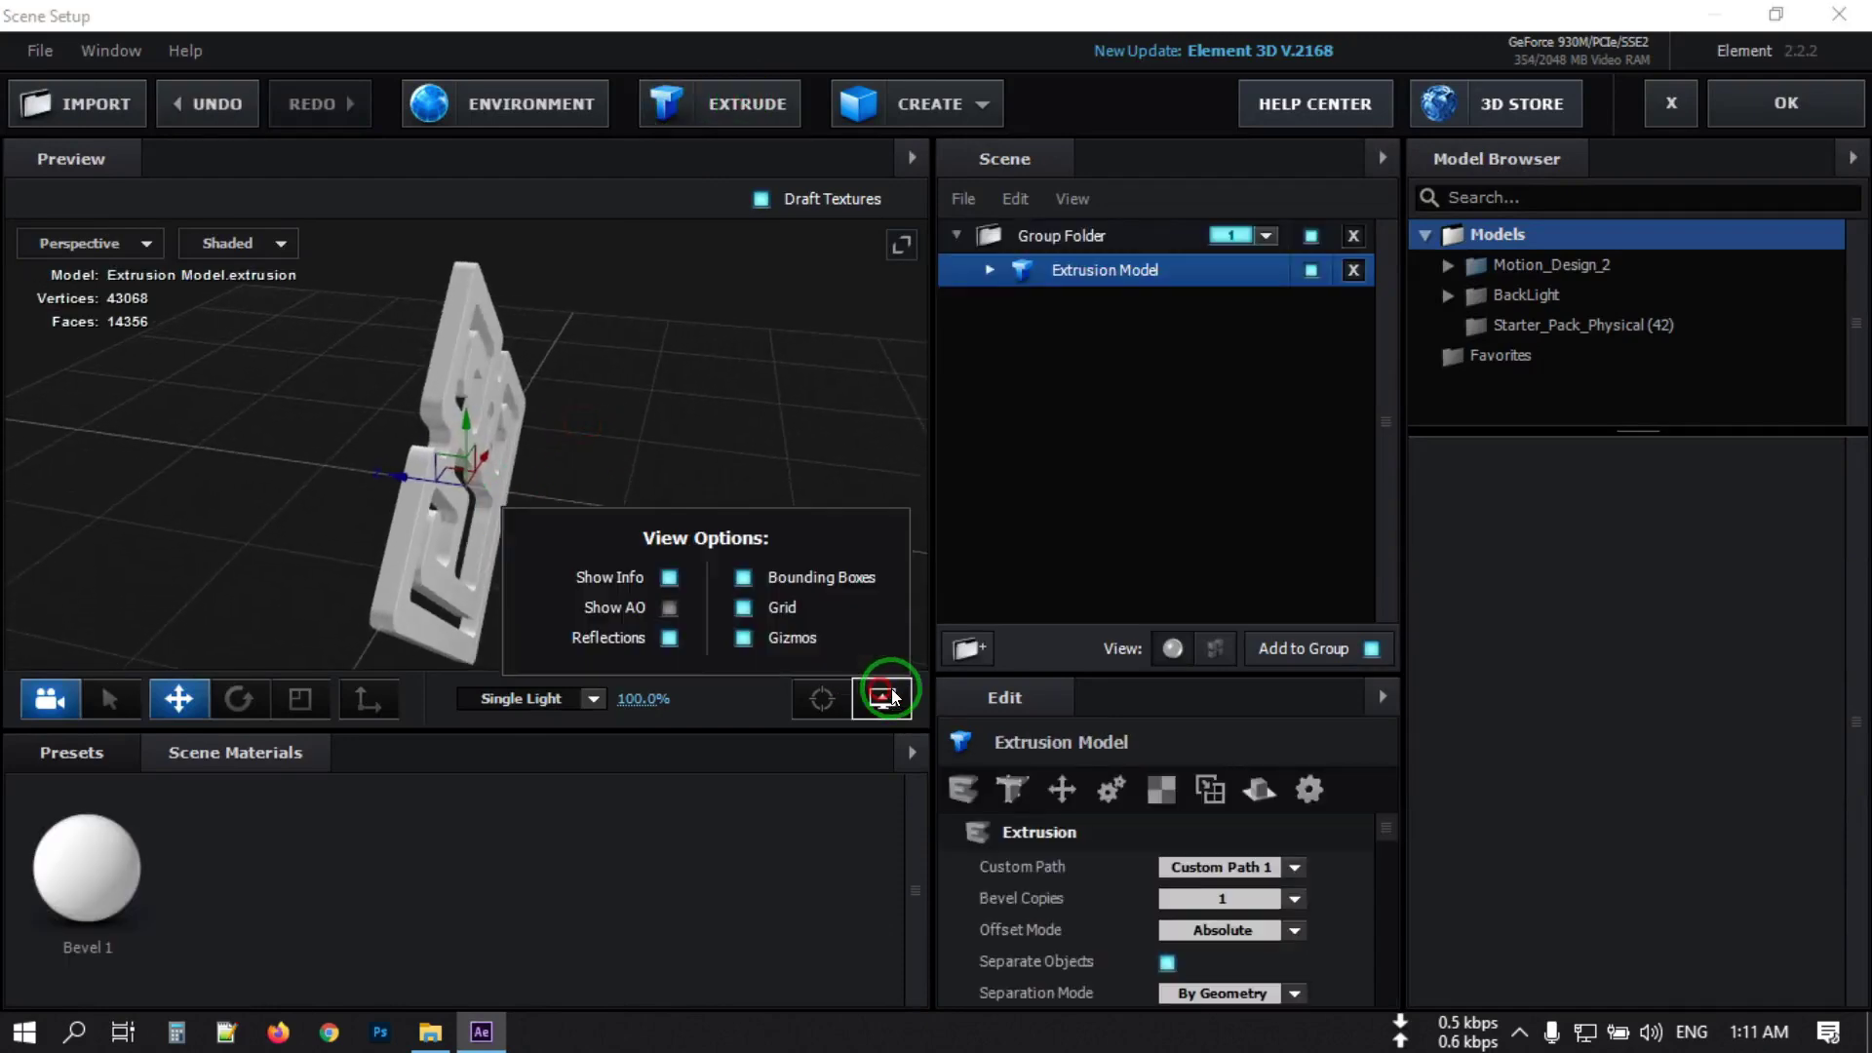
{"action": "left_click", "coordinate": [742, 607]}
{"action": "left_click_drag", "start_coordinate": [669, 419], "coordinate": [699, 503]}
Set the Extrude value of the extrusion model's Bevel 1 to 2.5.
{"action": "left_click", "coordinate": [1006, 275]}
{"action": "left_click", "coordinate": [1131, 308]}
{"action": "left_click", "coordinate": [1173, 866]}
{"action": "type", "text": "2"}
{"action": "key", "text": "Return"}
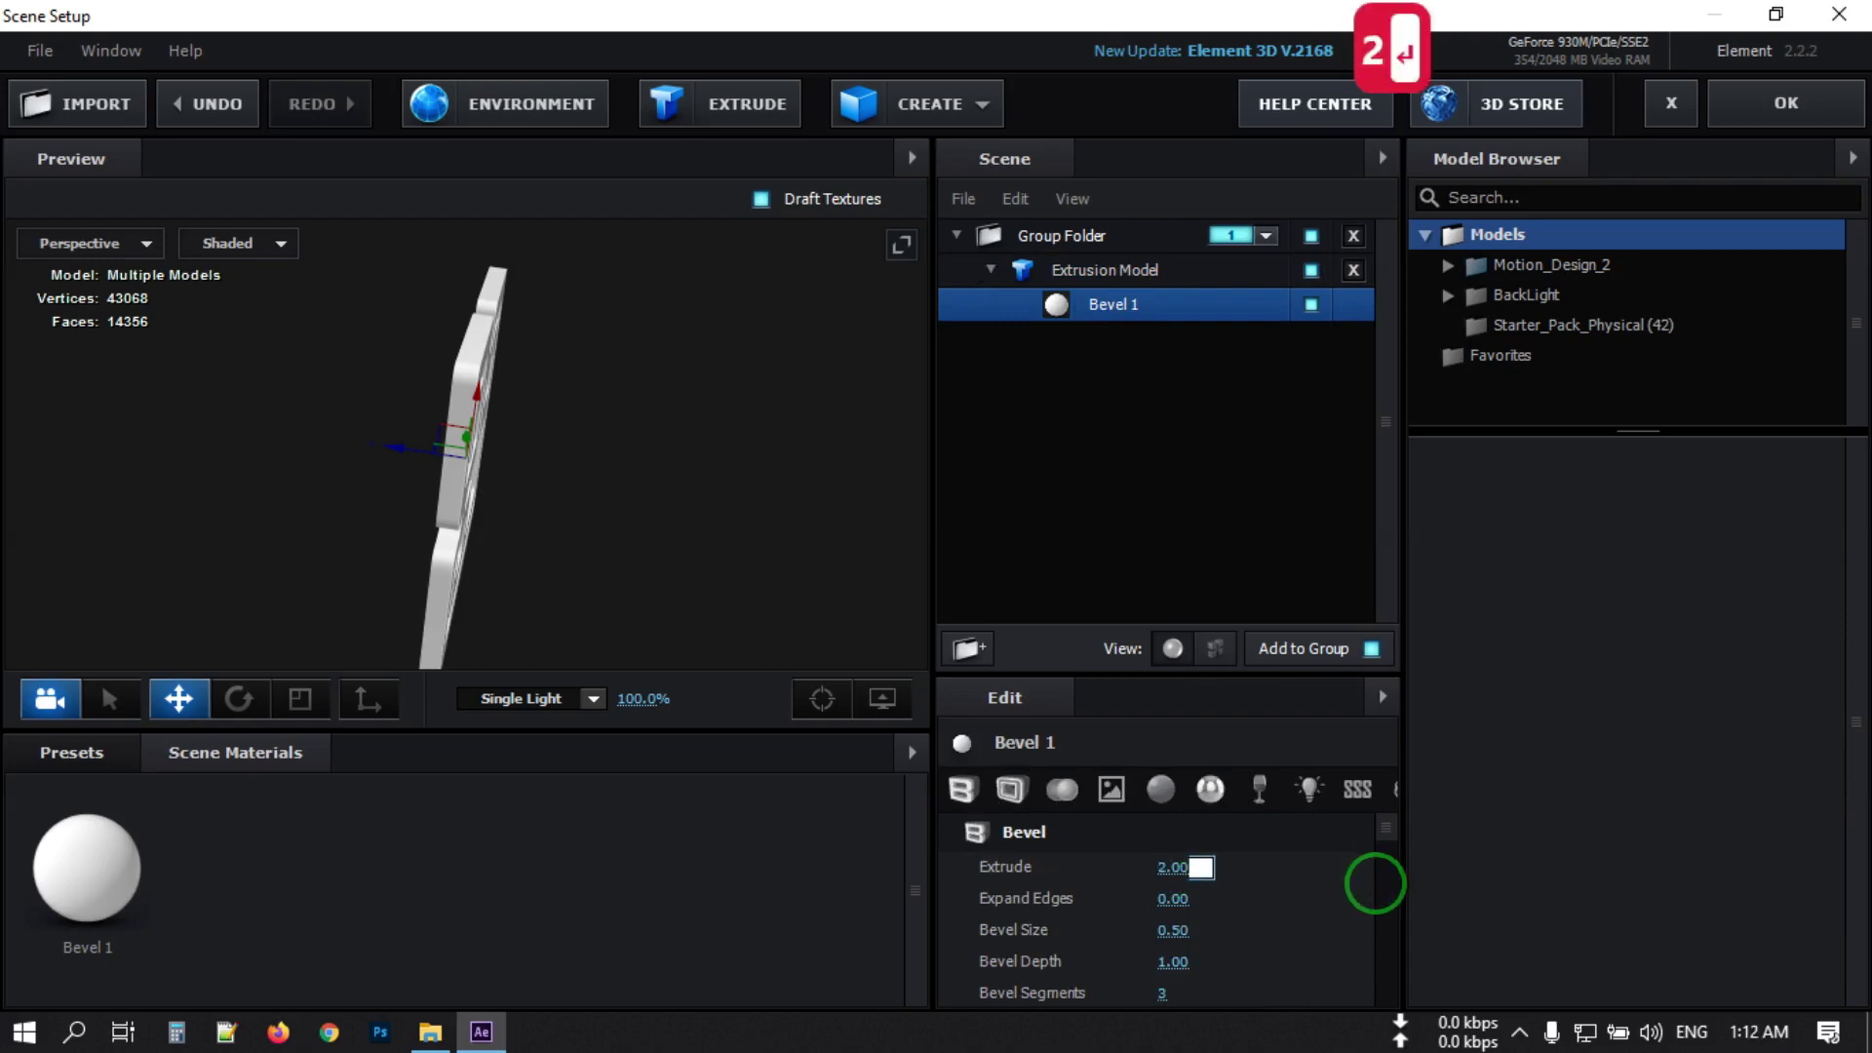
{"action": "left_click_drag", "start_coordinate": [591, 417], "coordinate": [577, 341]}
{"action": "left_click", "coordinate": [1167, 868]}
{"action": "type", "text": "2.5"}
{"action": "key", "text": "Return"}
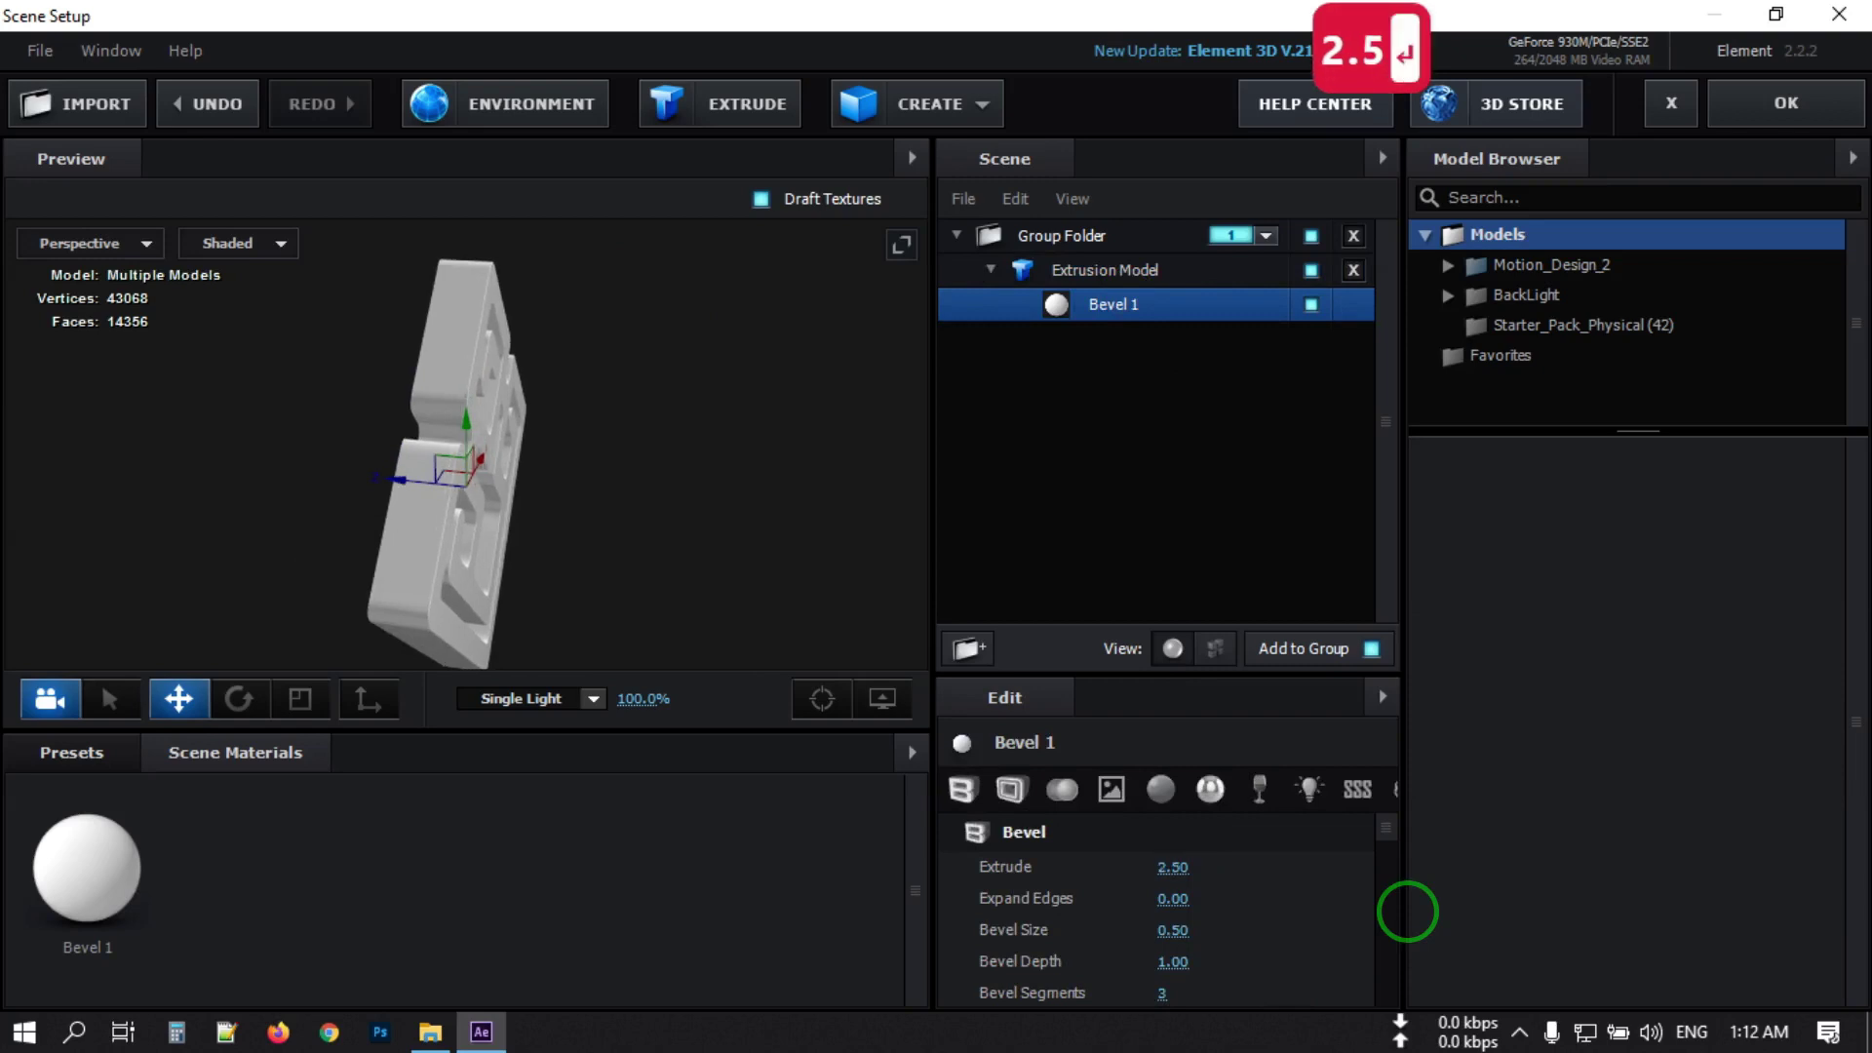
{"action": "left_click_drag", "start_coordinate": [508, 534], "coordinate": [561, 601]}
Apply the Gold Material preset to the extrusion model's Bevel 1.
{"action": "left_click", "coordinate": [95, 762]}
{"action": "left_click_drag", "start_coordinate": [524, 863], "coordinate": [1094, 307]}
{"action": "mouse_move", "coordinate": [518, 426]}
{"action": "left_mouse_down"}
{"action": "mouse_move", "coordinate": [322, 309]}
{"action": "mouse_move", "coordinate": [490, 280]}
{"action": "mouse_move", "coordinate": [545, 488]}
{"action": "mouse_move", "coordinate": [511, 491]}
{"action": "mouse_move", "coordinate": [547, 442]}
{"action": "left_mouse_up"}
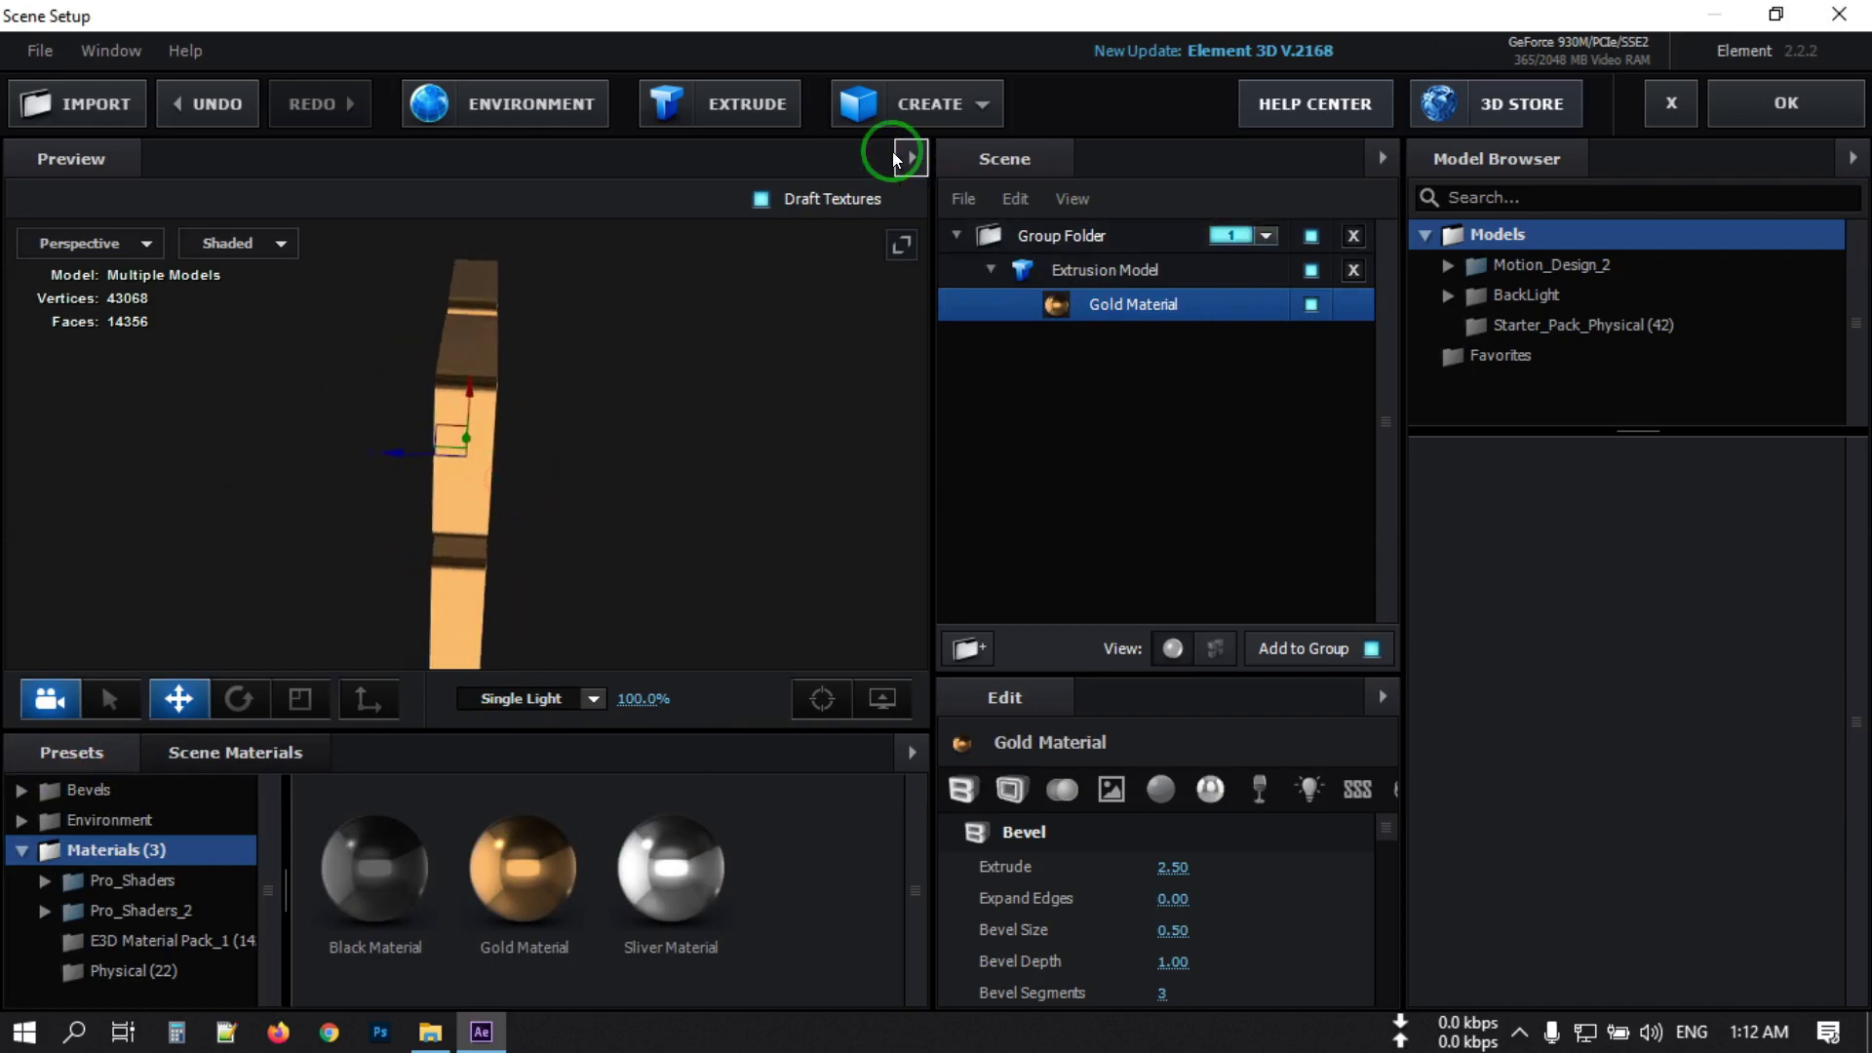
Add a second extrusion model from the logo path and assign the first, gold model to auxiliary animation Channel 1.
{"action": "left_click", "coordinate": [749, 101]}
{"action": "left_click", "coordinate": [993, 306]}
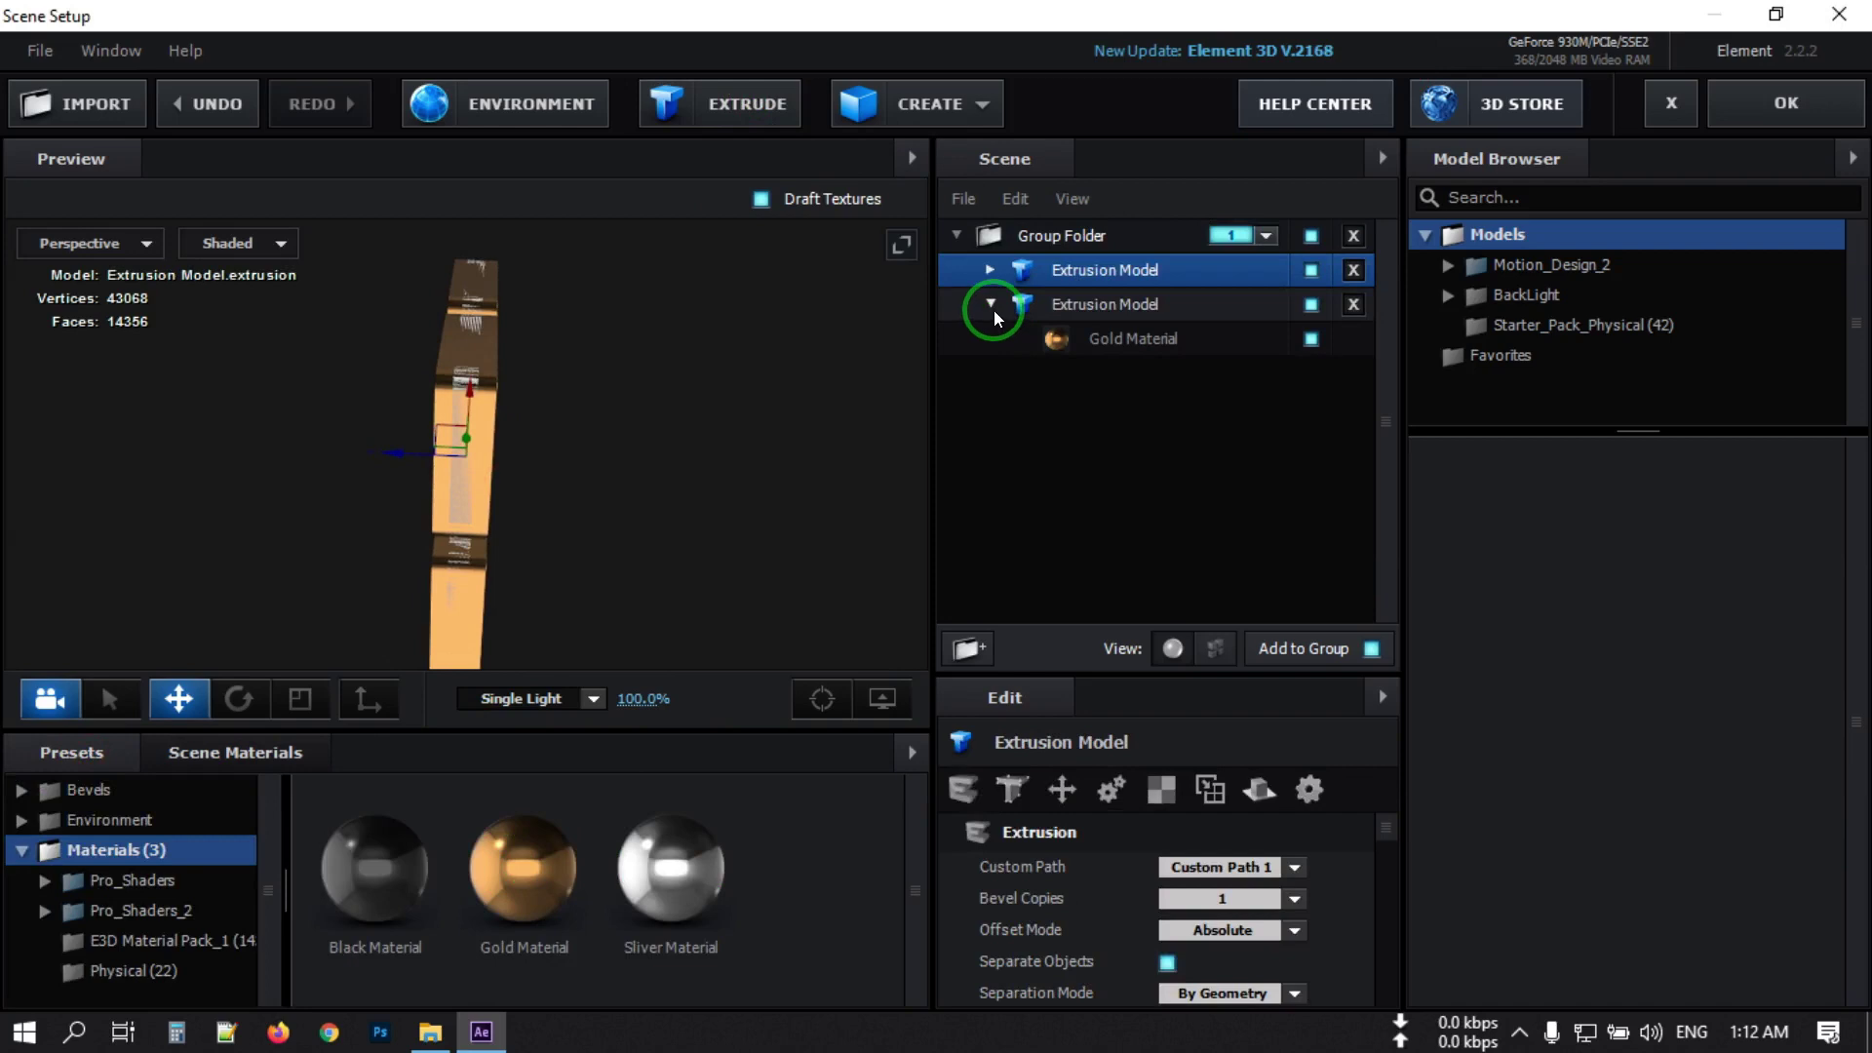
{"action": "left_click", "coordinate": [1114, 318]}
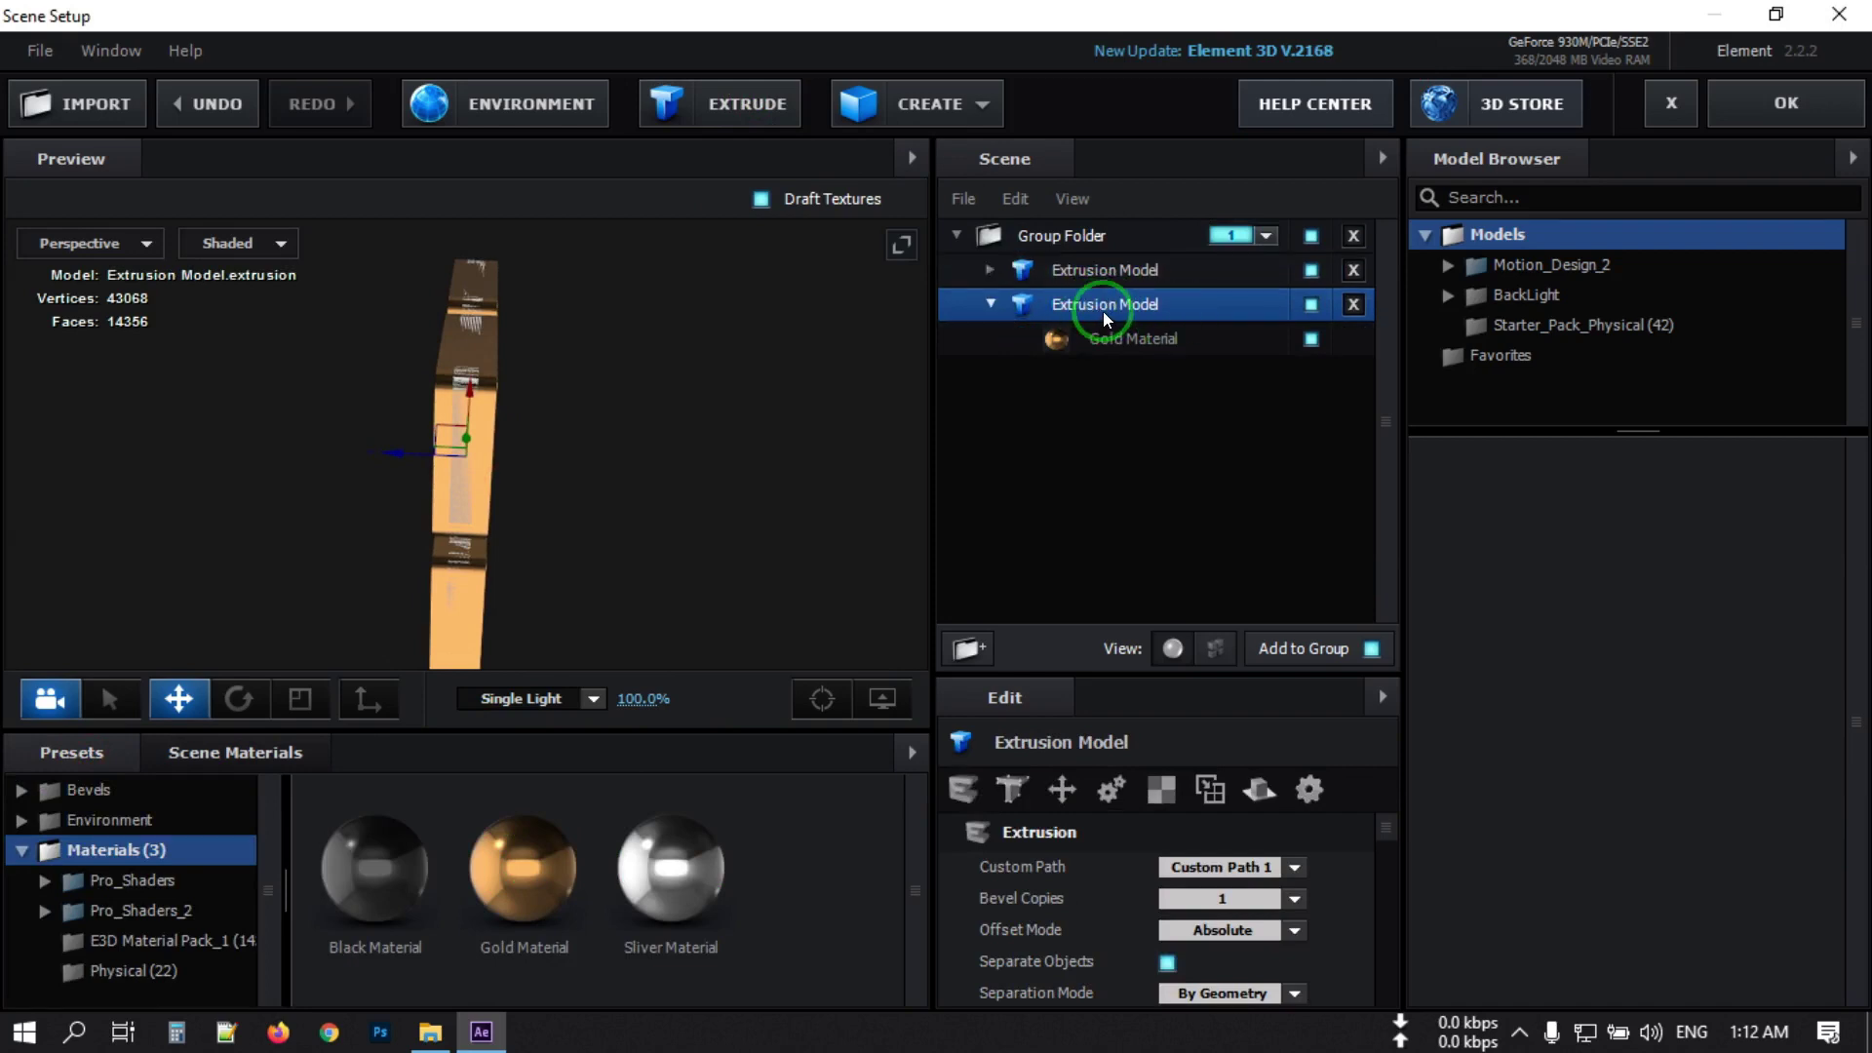
{"action": "left_click", "coordinate": [1111, 789]}
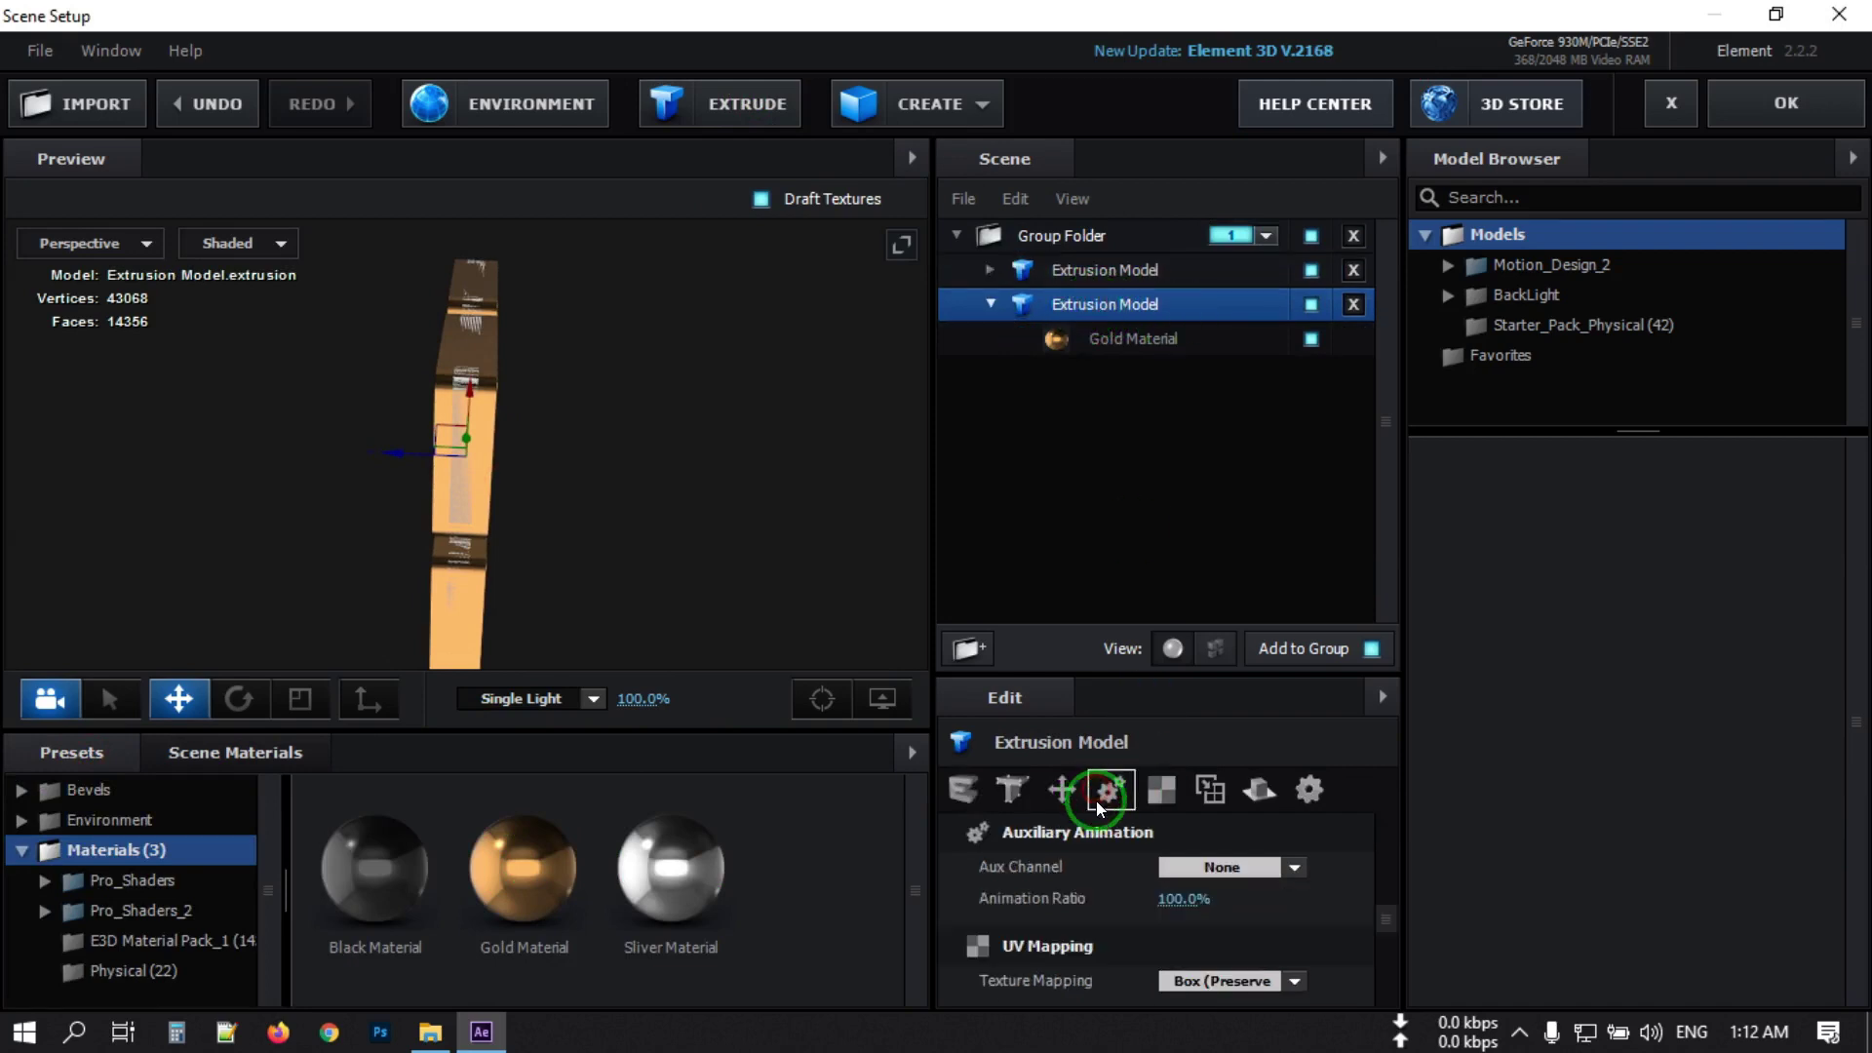
{"action": "left_click", "coordinate": [1293, 870]}
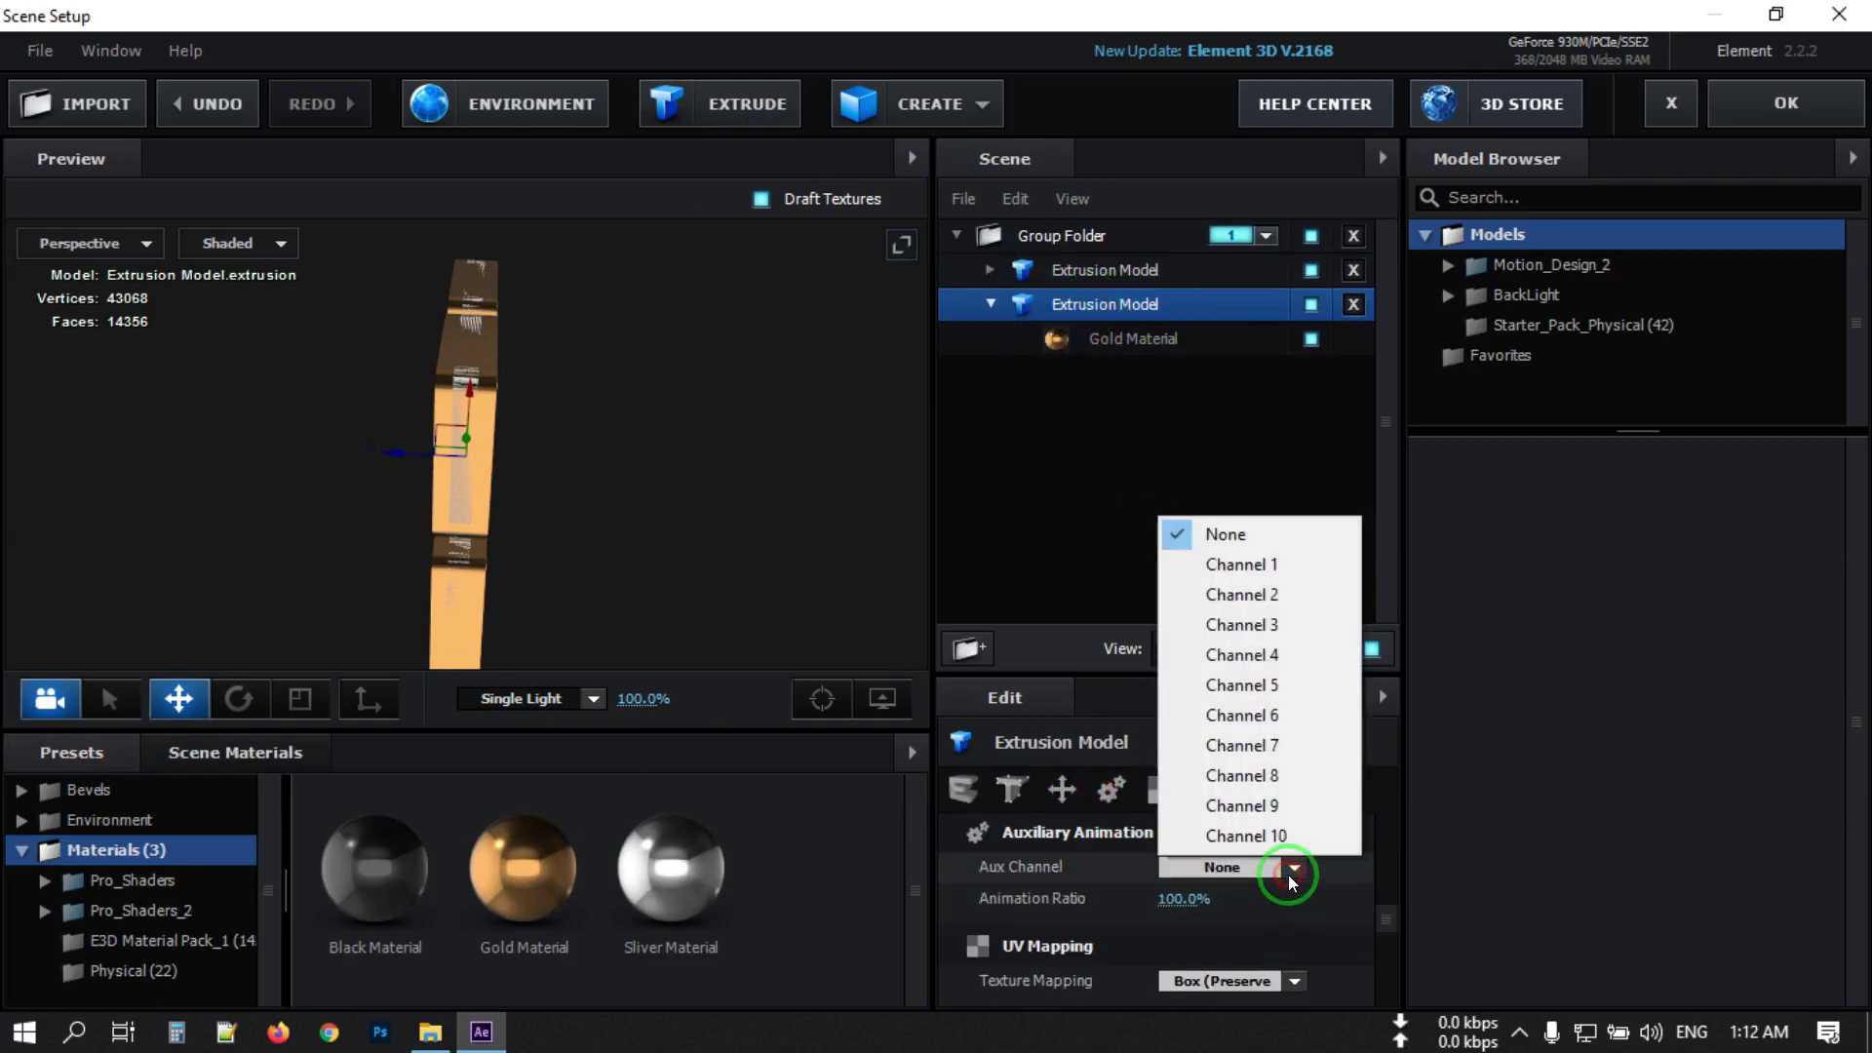
{"action": "left_click", "coordinate": [1256, 564]}
{"action": "left_click", "coordinate": [991, 303]}
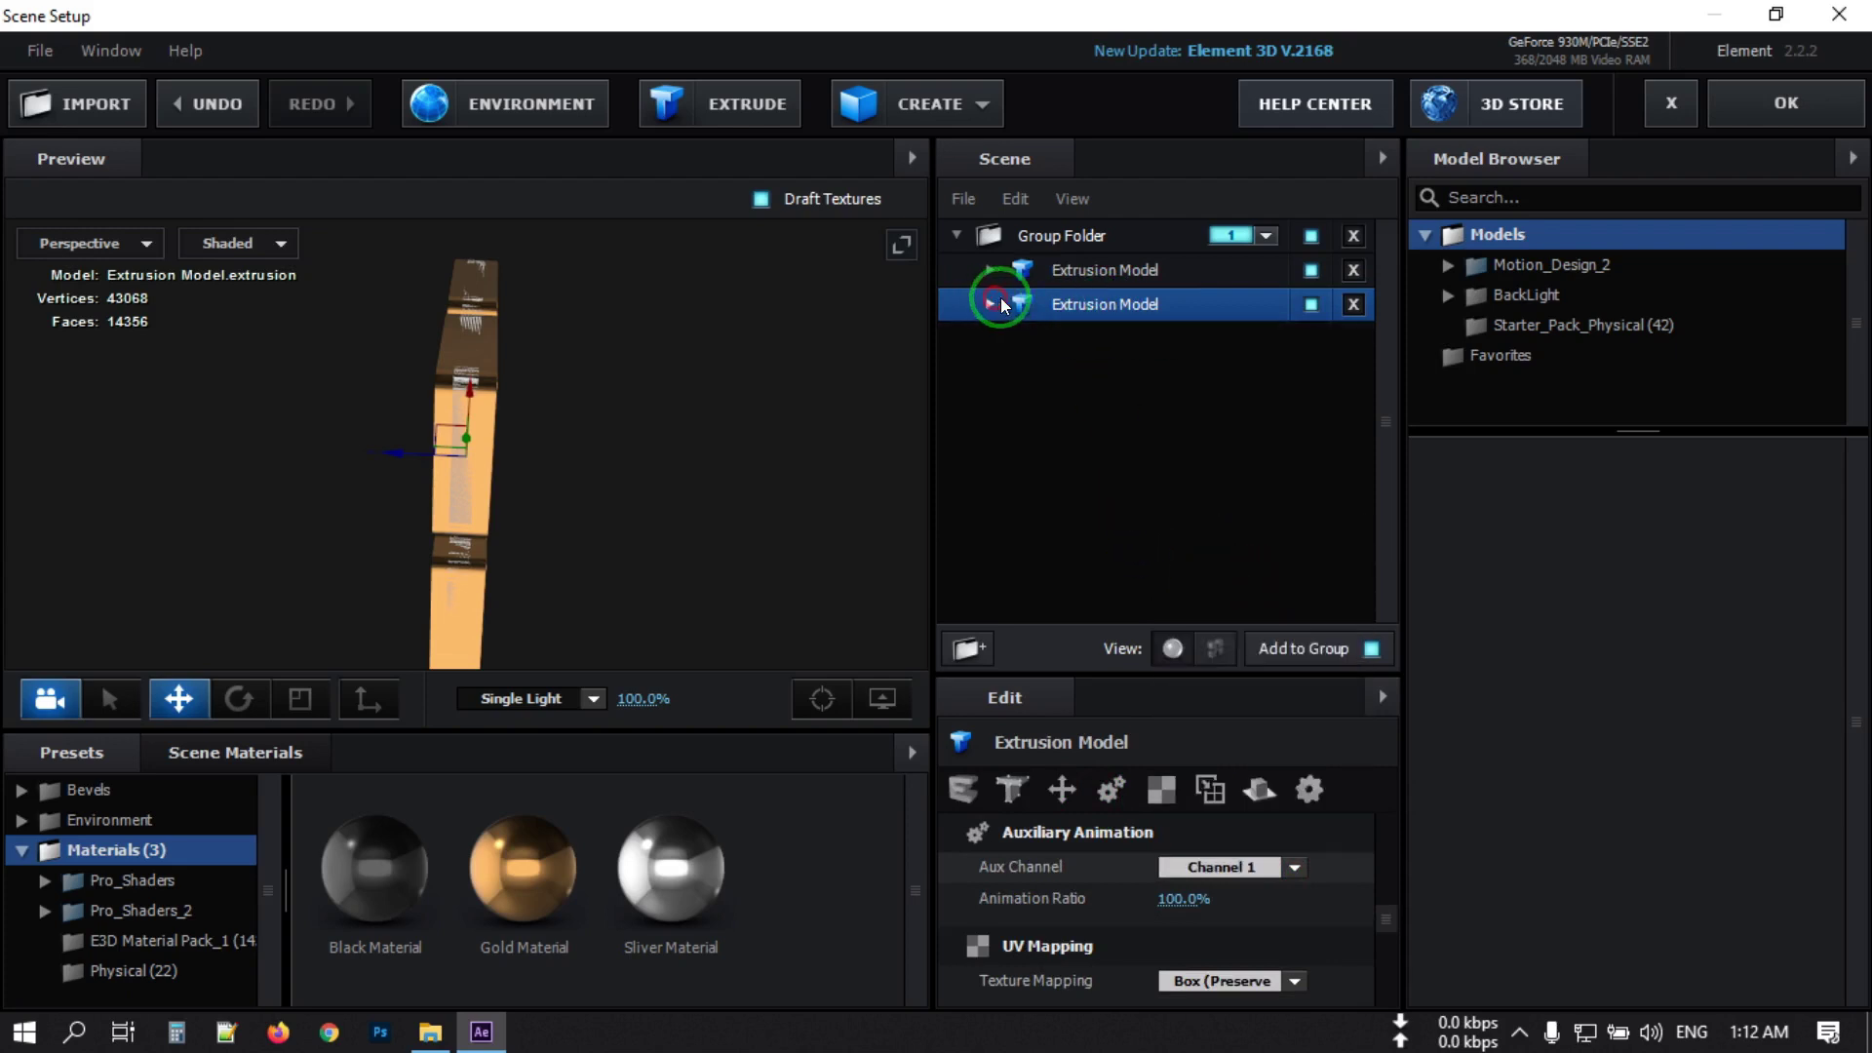
Apply the Gold Material preset to Bevel 1 of the second extrusion model.
{"action": "left_click", "coordinate": [1080, 269]}
{"action": "left_click", "coordinate": [991, 270]}
{"action": "left_click", "coordinate": [1132, 308]}
{"action": "left_click_drag", "start_coordinate": [376, 459], "coordinate": [590, 476]}
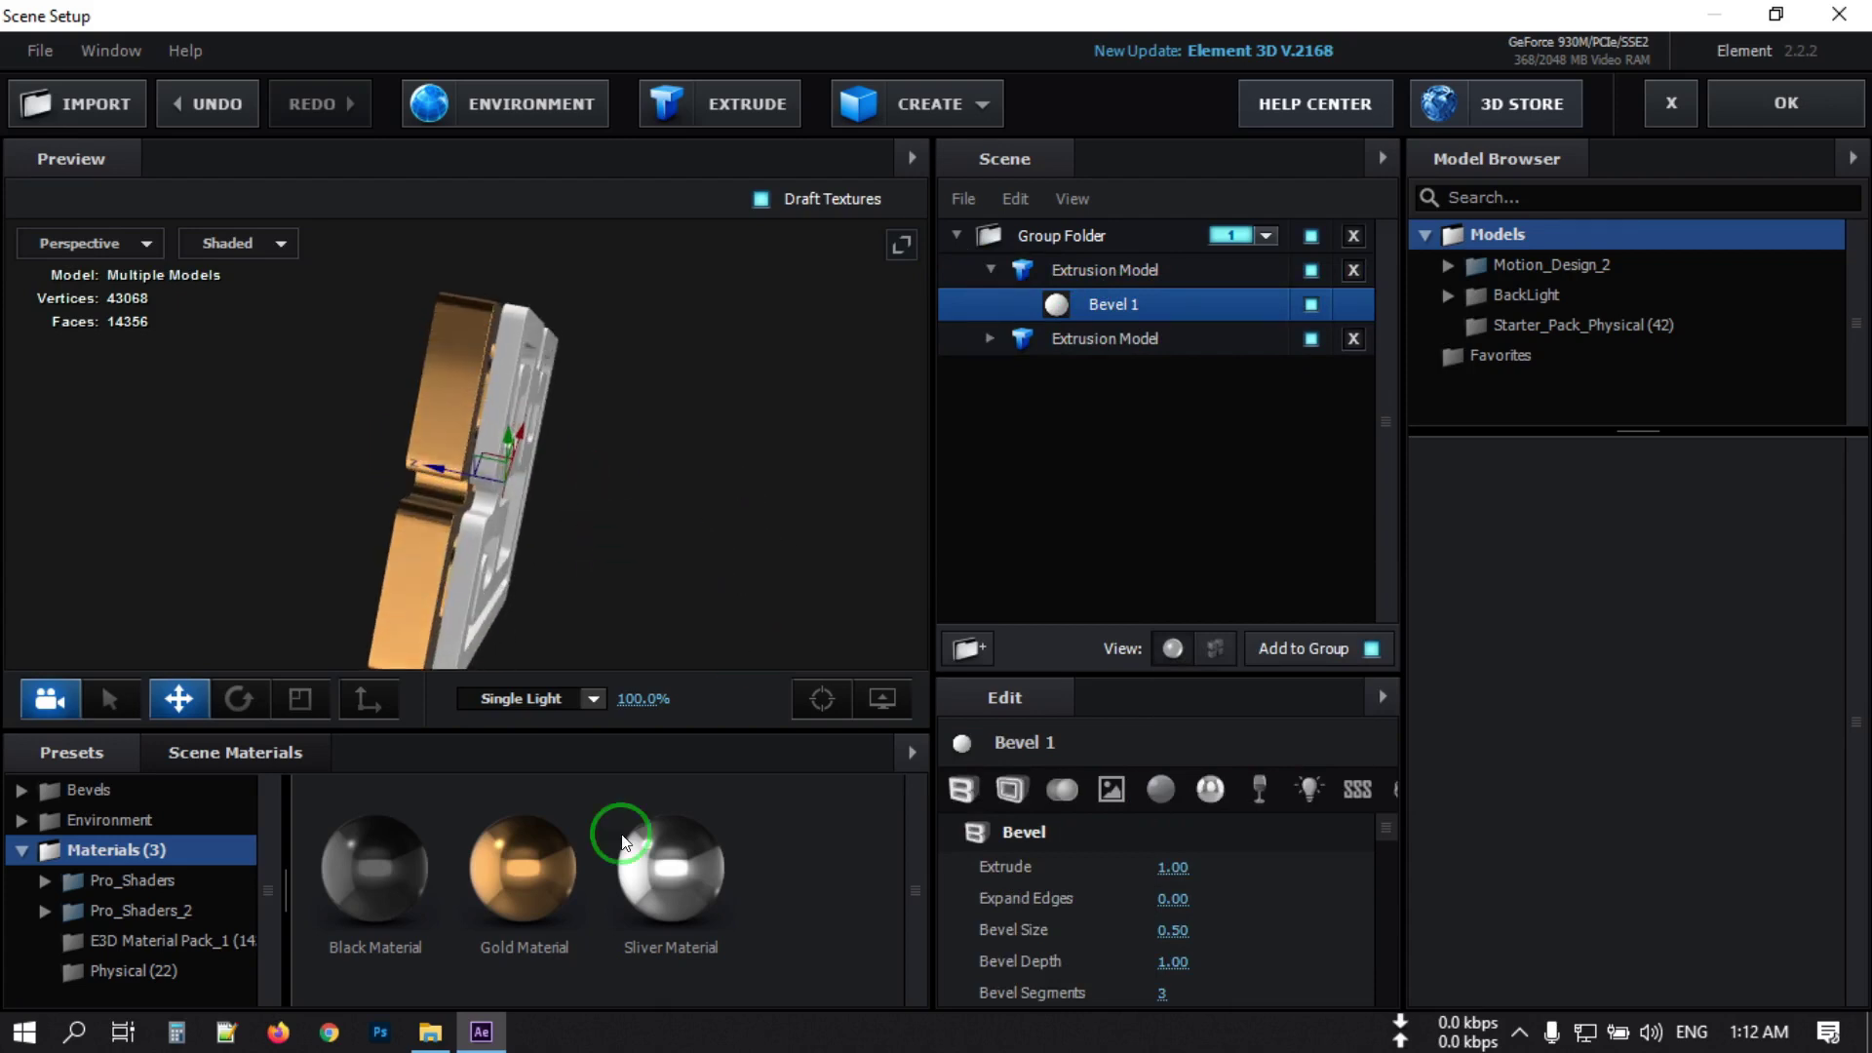
{"action": "left_click_drag", "start_coordinate": [531, 860], "coordinate": [1087, 304]}
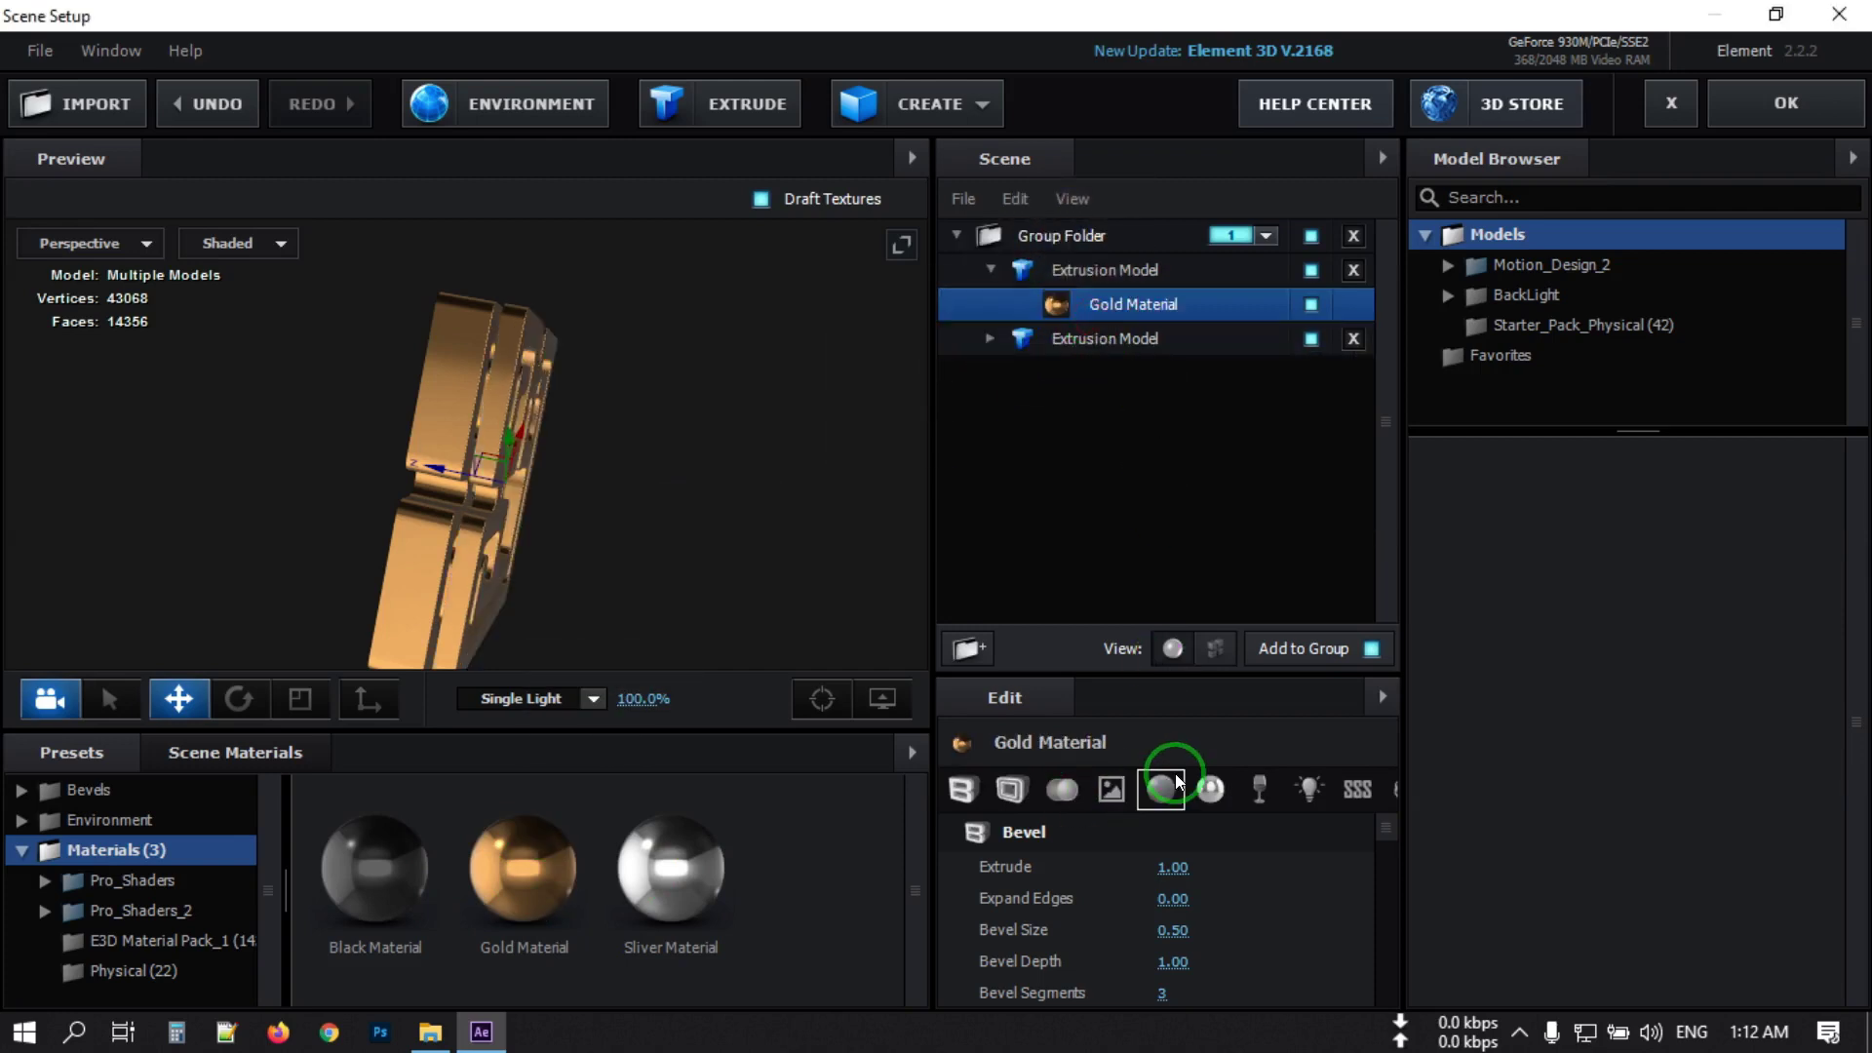
Change the Reflectivity color of the second model's Gold Material to a deeper, more saturated orange.
{"action": "left_click", "coordinate": [1111, 788]}
{"action": "scroll", "coordinate": [1253, 906], "scroll_direction": "down", "scroll_amount": 5}
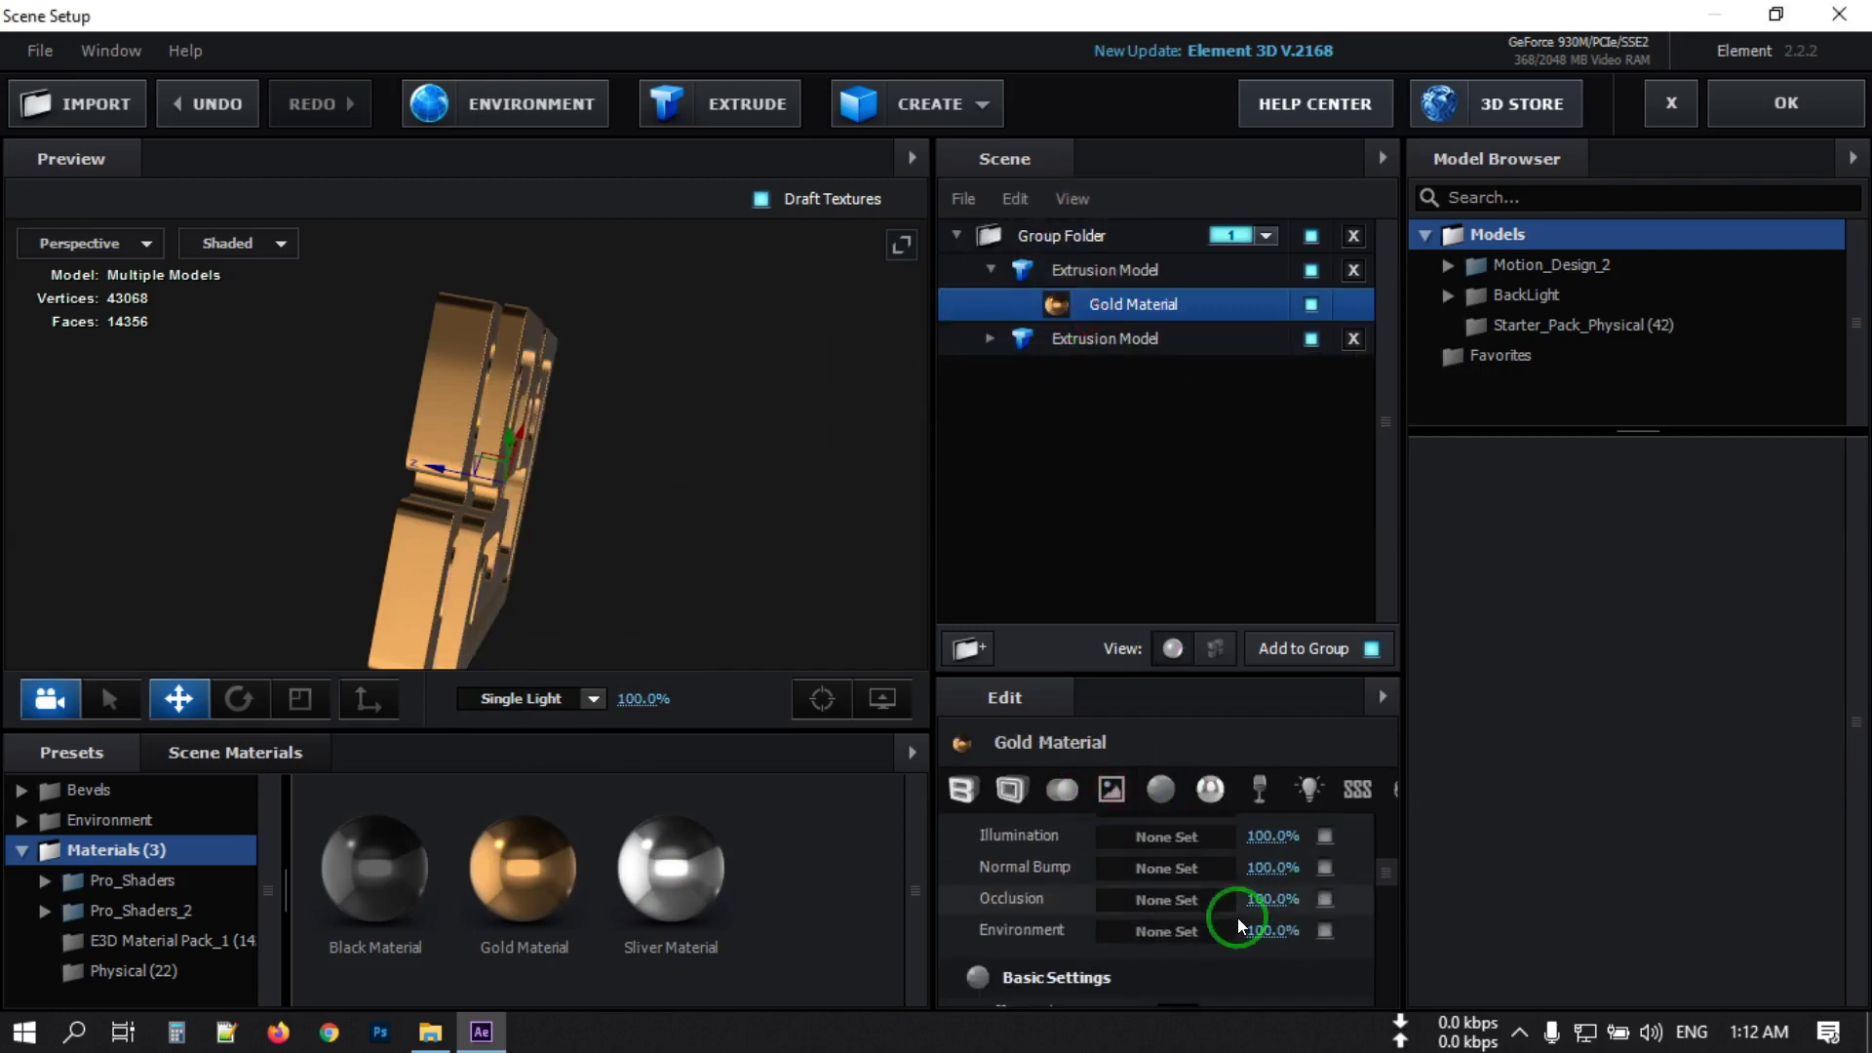
{"action": "scroll", "coordinate": [1213, 908], "scroll_direction": "up", "scroll_amount": 3}
{"action": "left_click", "coordinate": [1160, 791]}
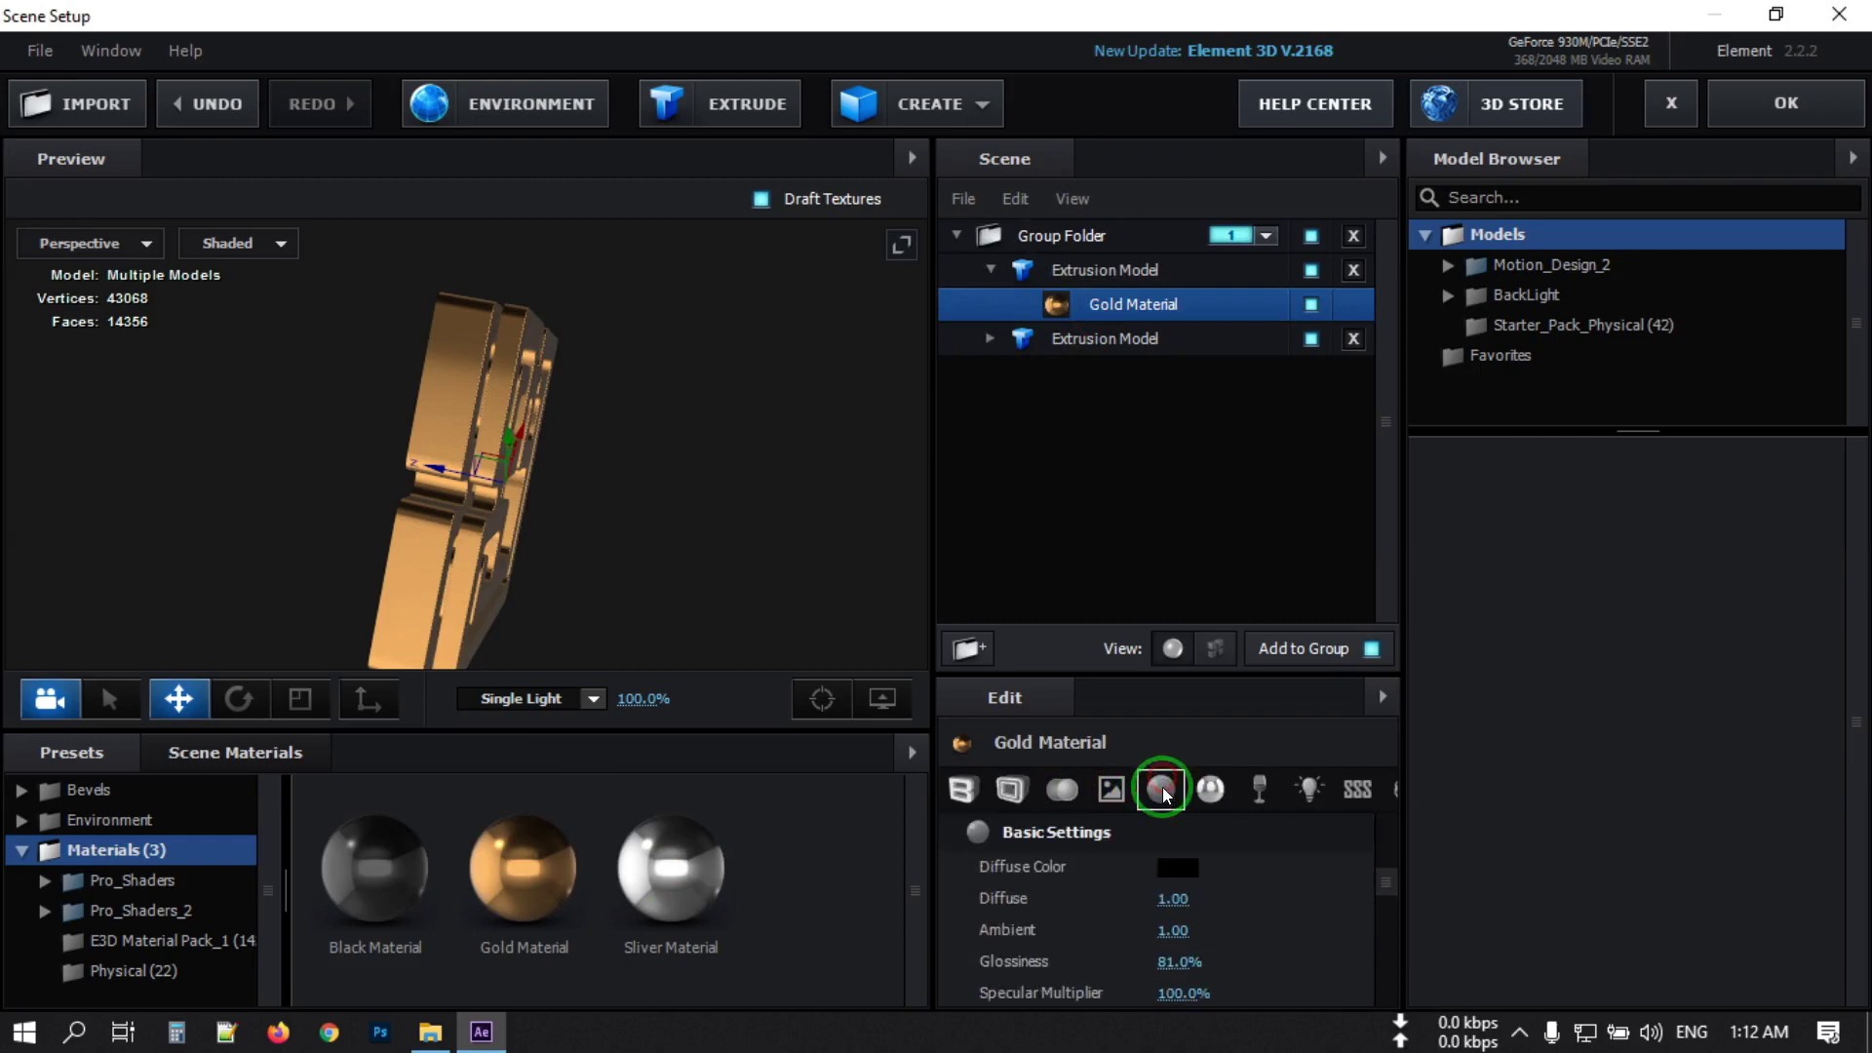
{"action": "scroll", "coordinate": [1186, 885], "scroll_direction": "up", "scroll_amount": 3}
{"action": "scroll", "coordinate": [1185, 886], "scroll_direction": "down", "scroll_amount": 12}
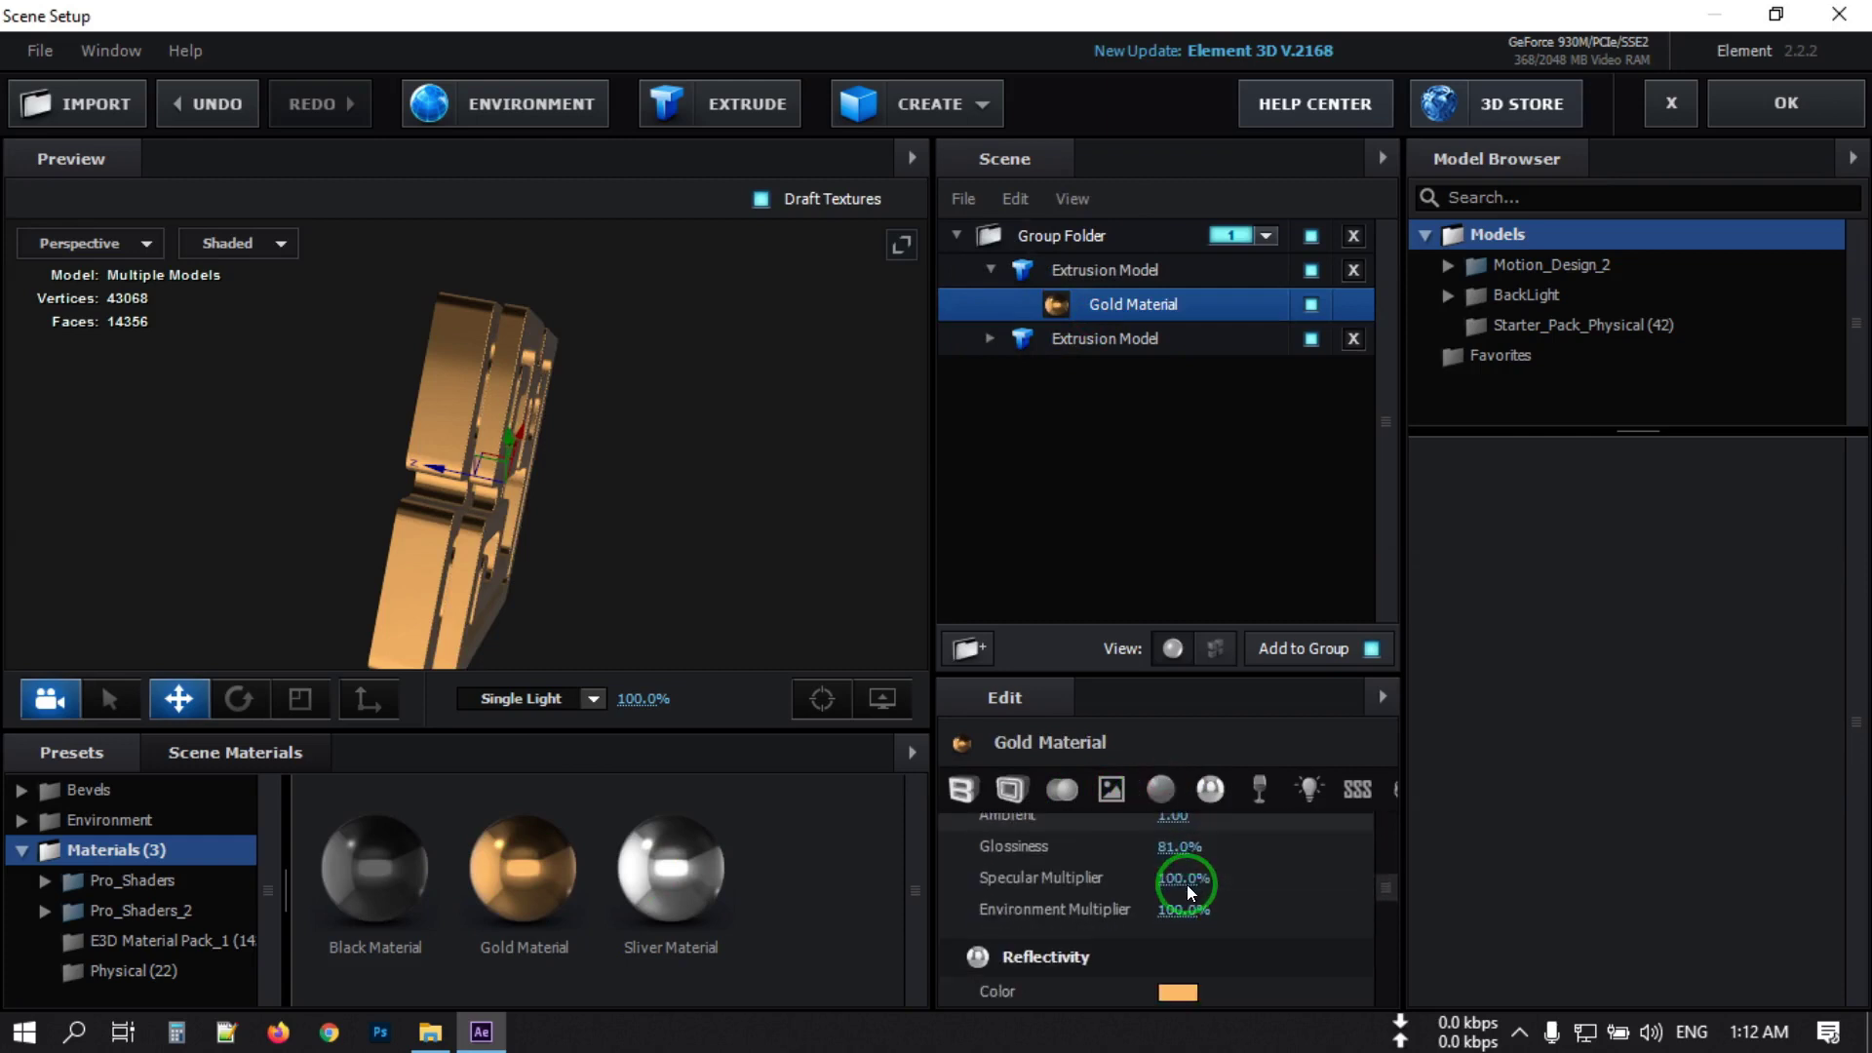
{"action": "scroll", "coordinate": [1102, 878], "scroll_direction": "up", "scroll_amount": 2}
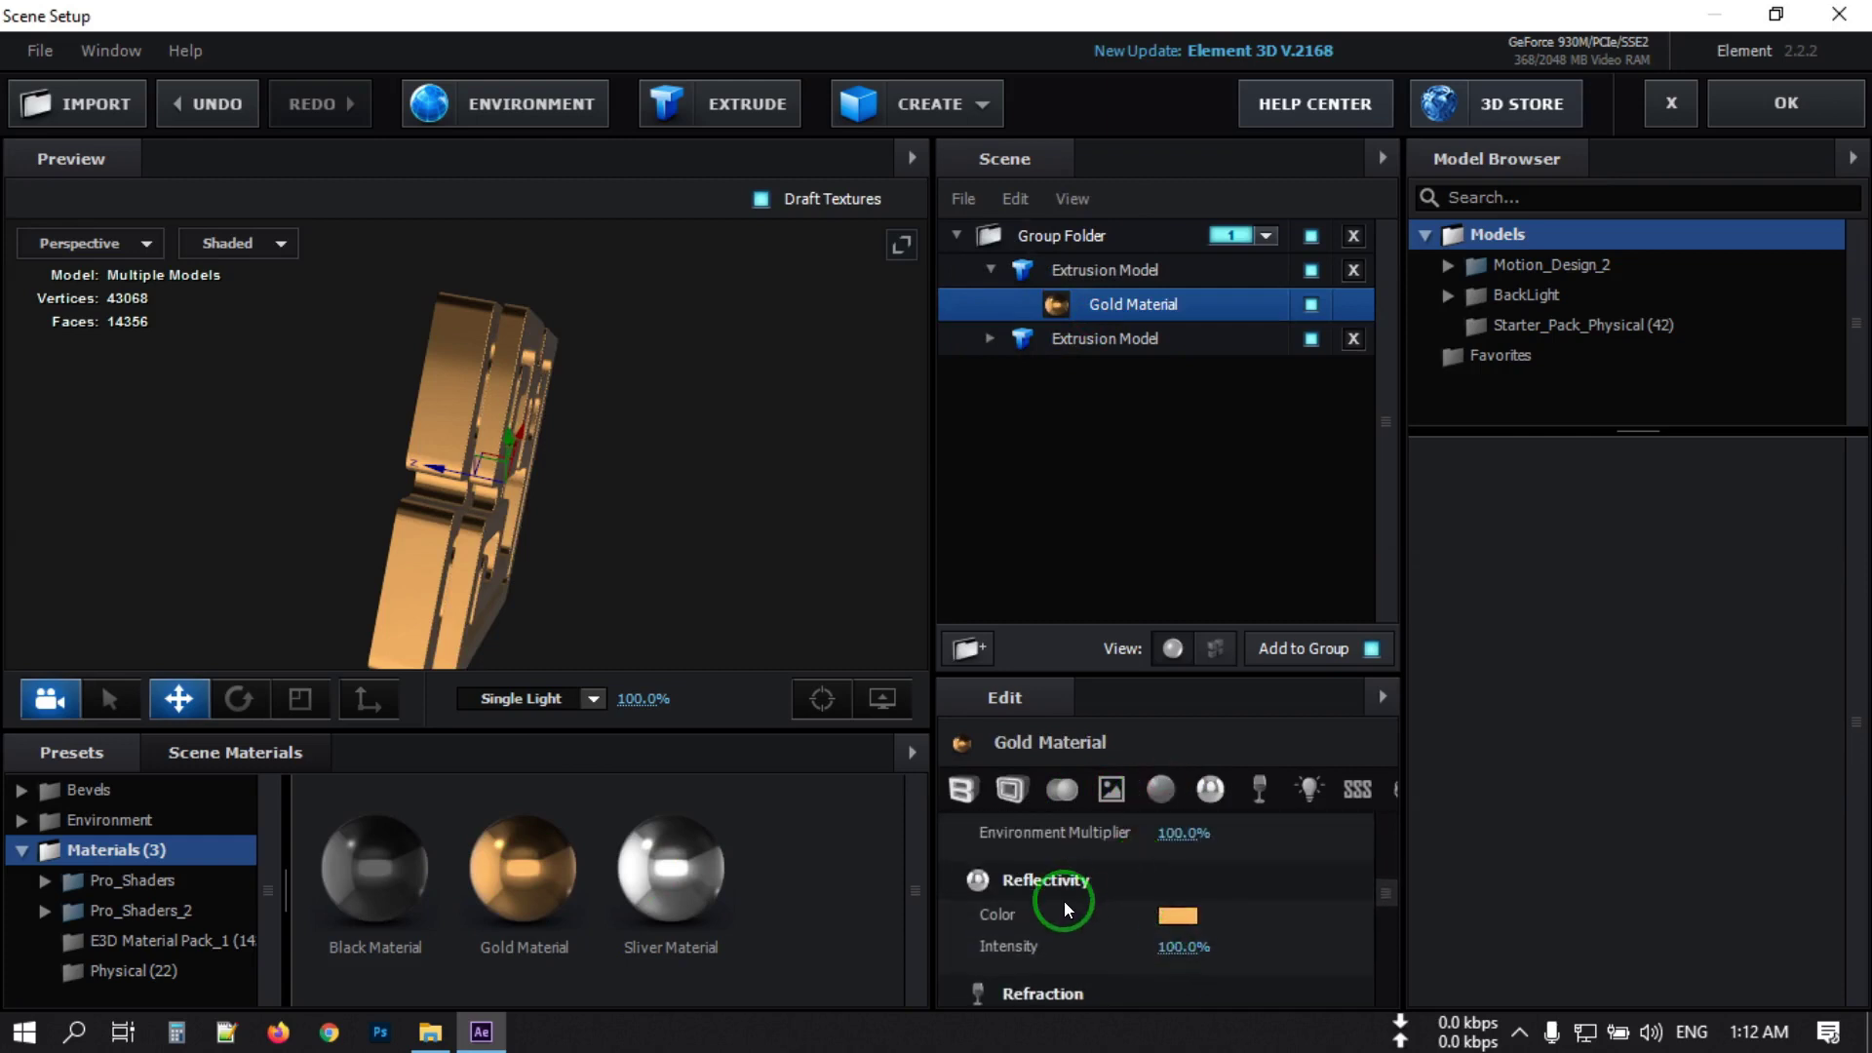
{"action": "left_click", "coordinate": [1178, 914]}
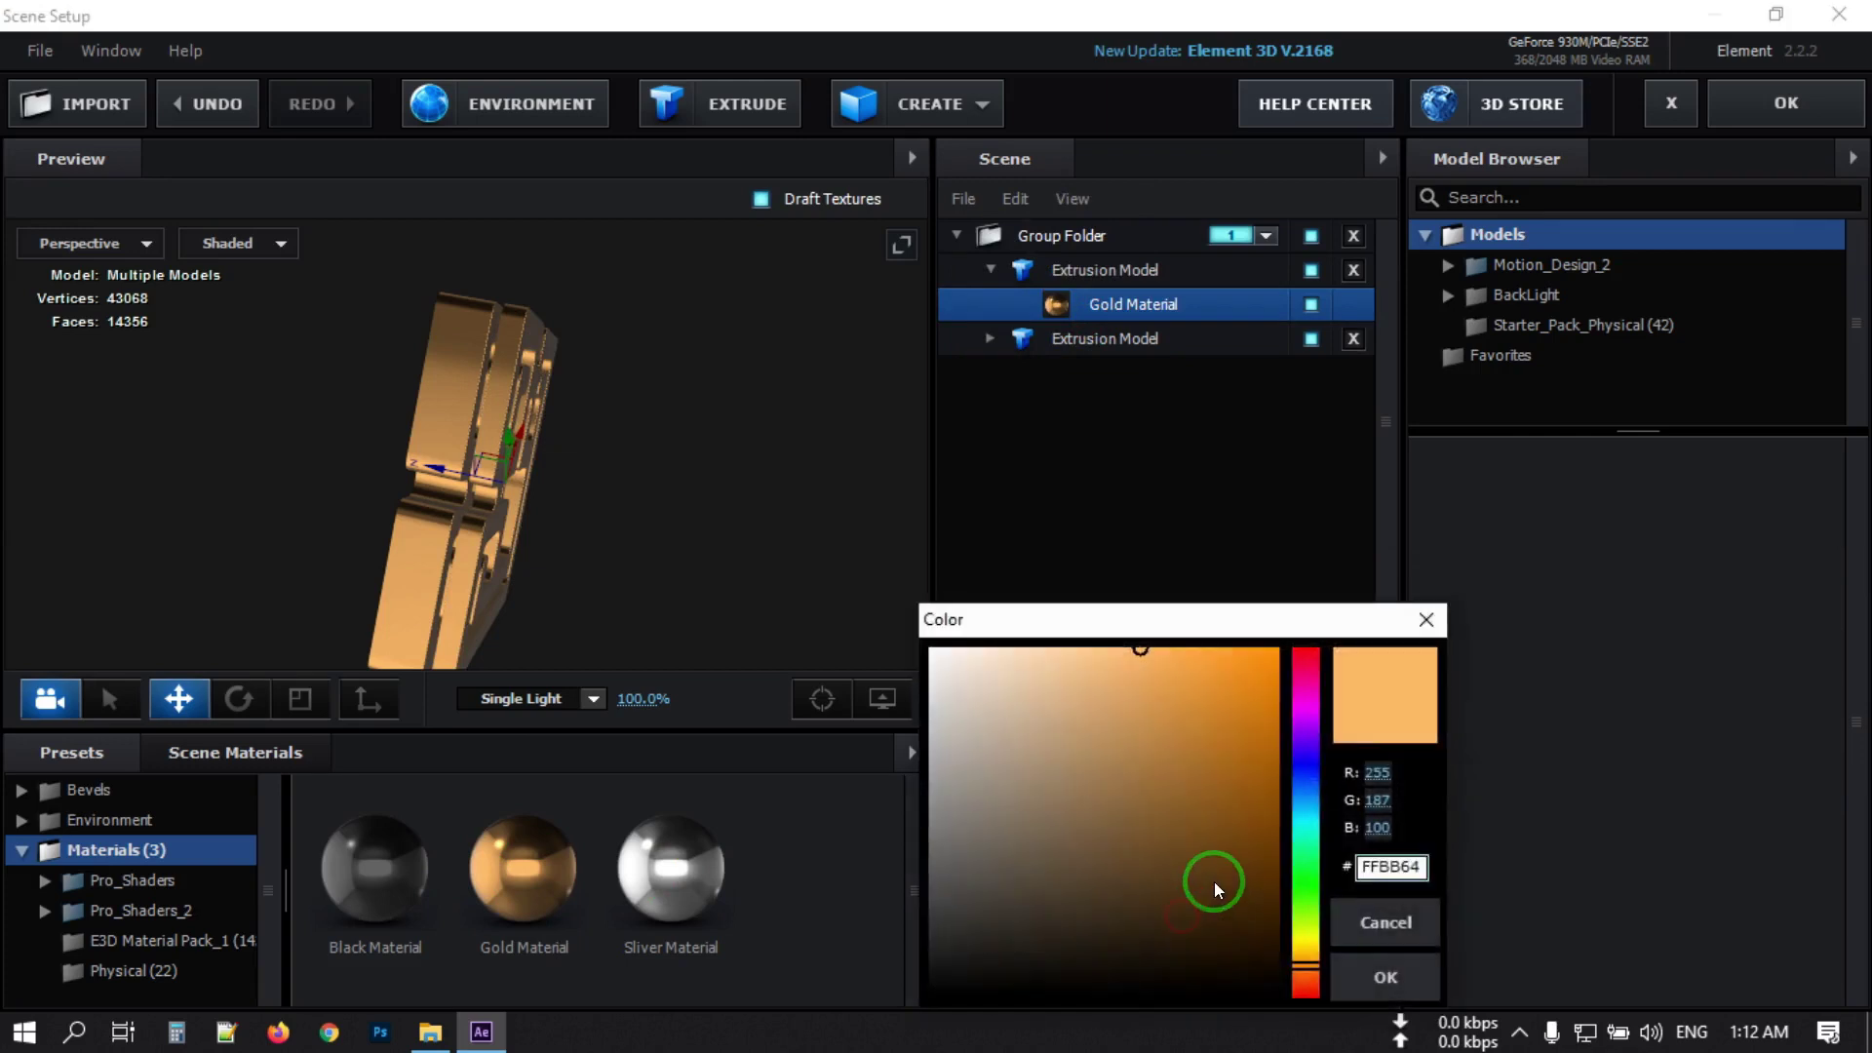
{"action": "left_click_drag", "start_coordinate": [1321, 962], "coordinate": [1308, 975]}
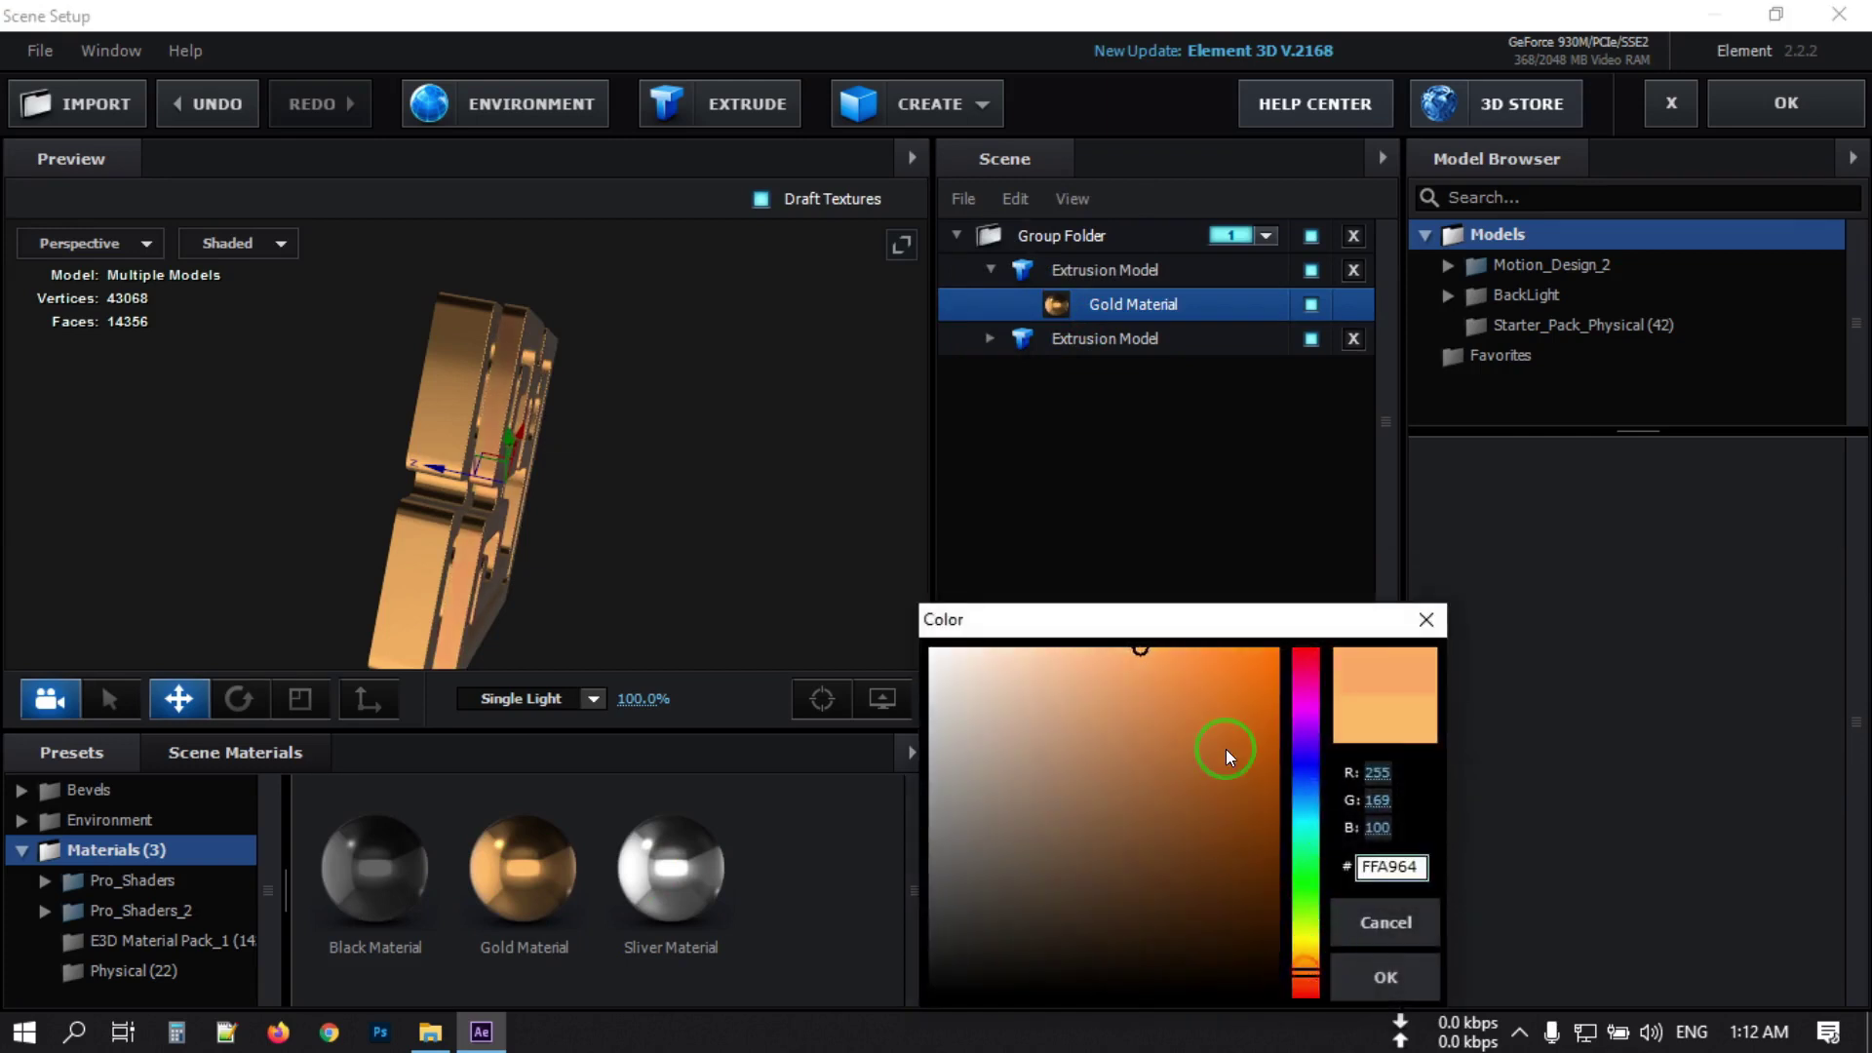
{"action": "left_click", "coordinate": [1186, 652]}
{"action": "key", "text": "Return"}
{"action": "left_click_drag", "start_coordinate": [669, 426], "coordinate": [669, 346]}
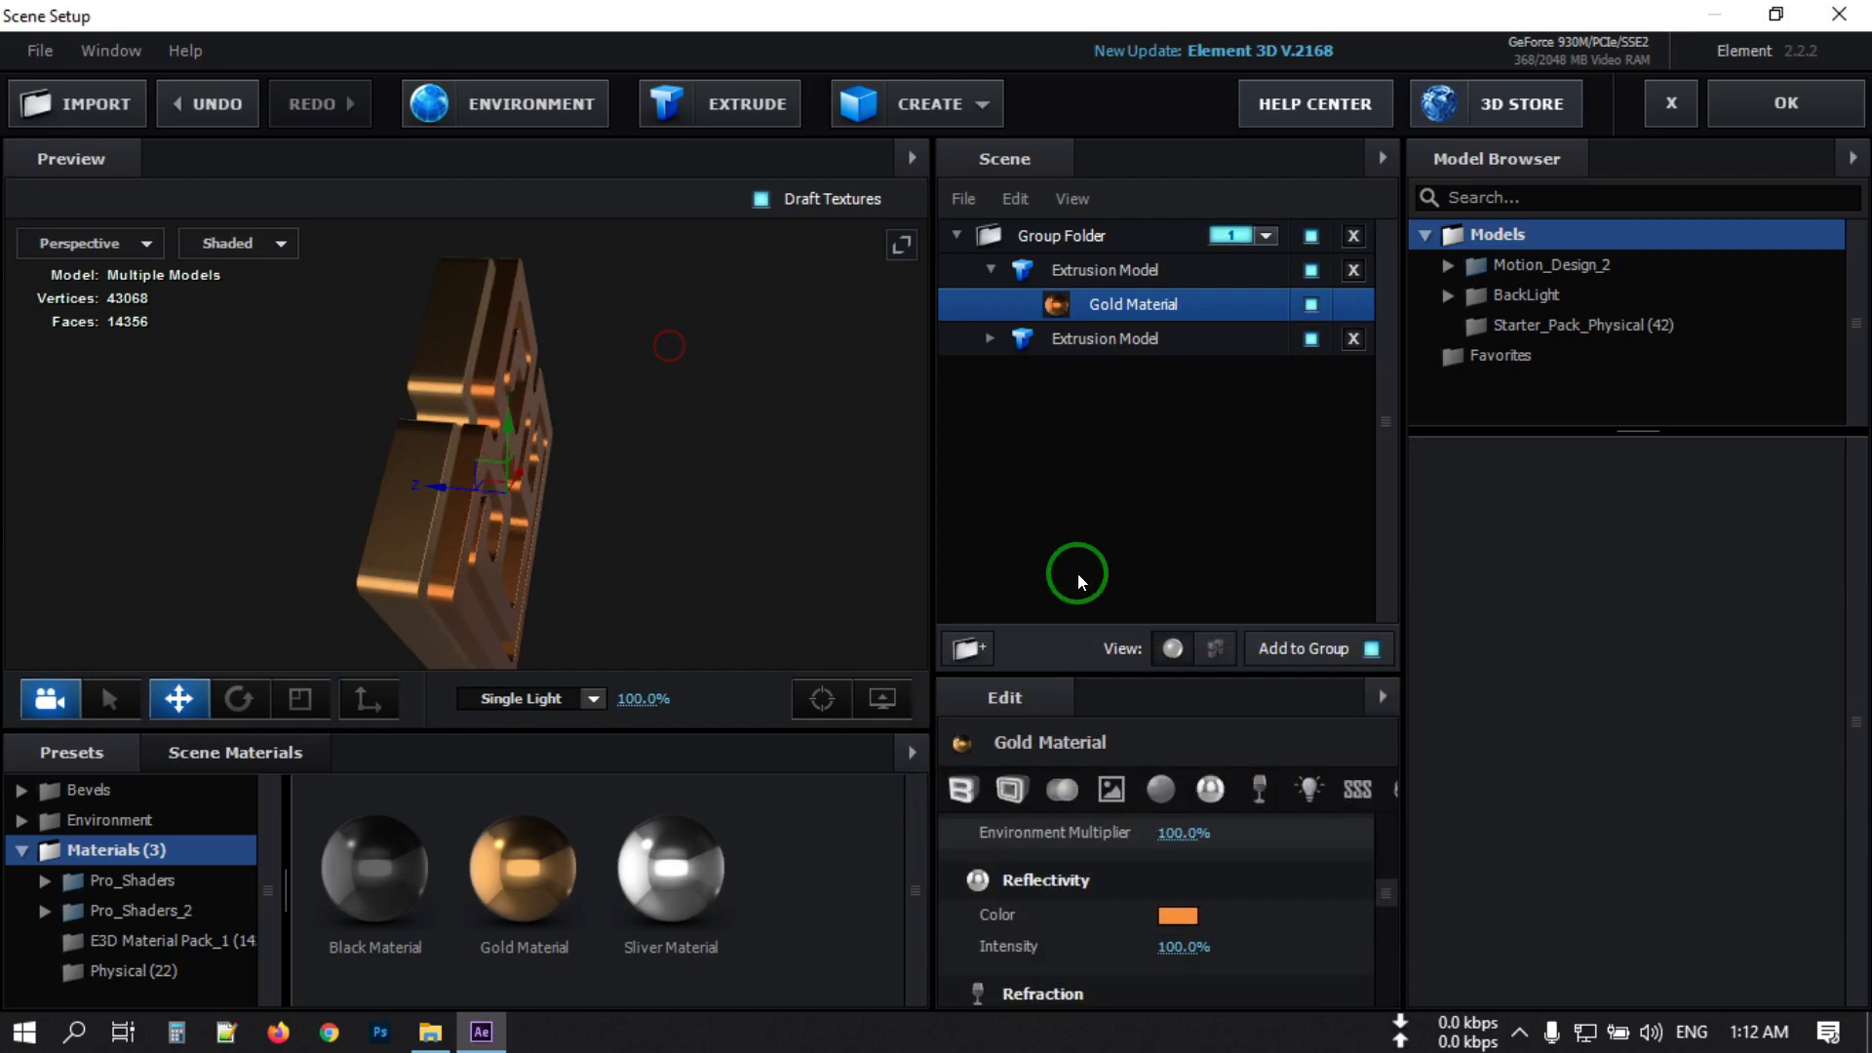
Set the Extrude value of the second model's Gold Material bevel to 1.5.
{"action": "left_click", "coordinate": [962, 788]}
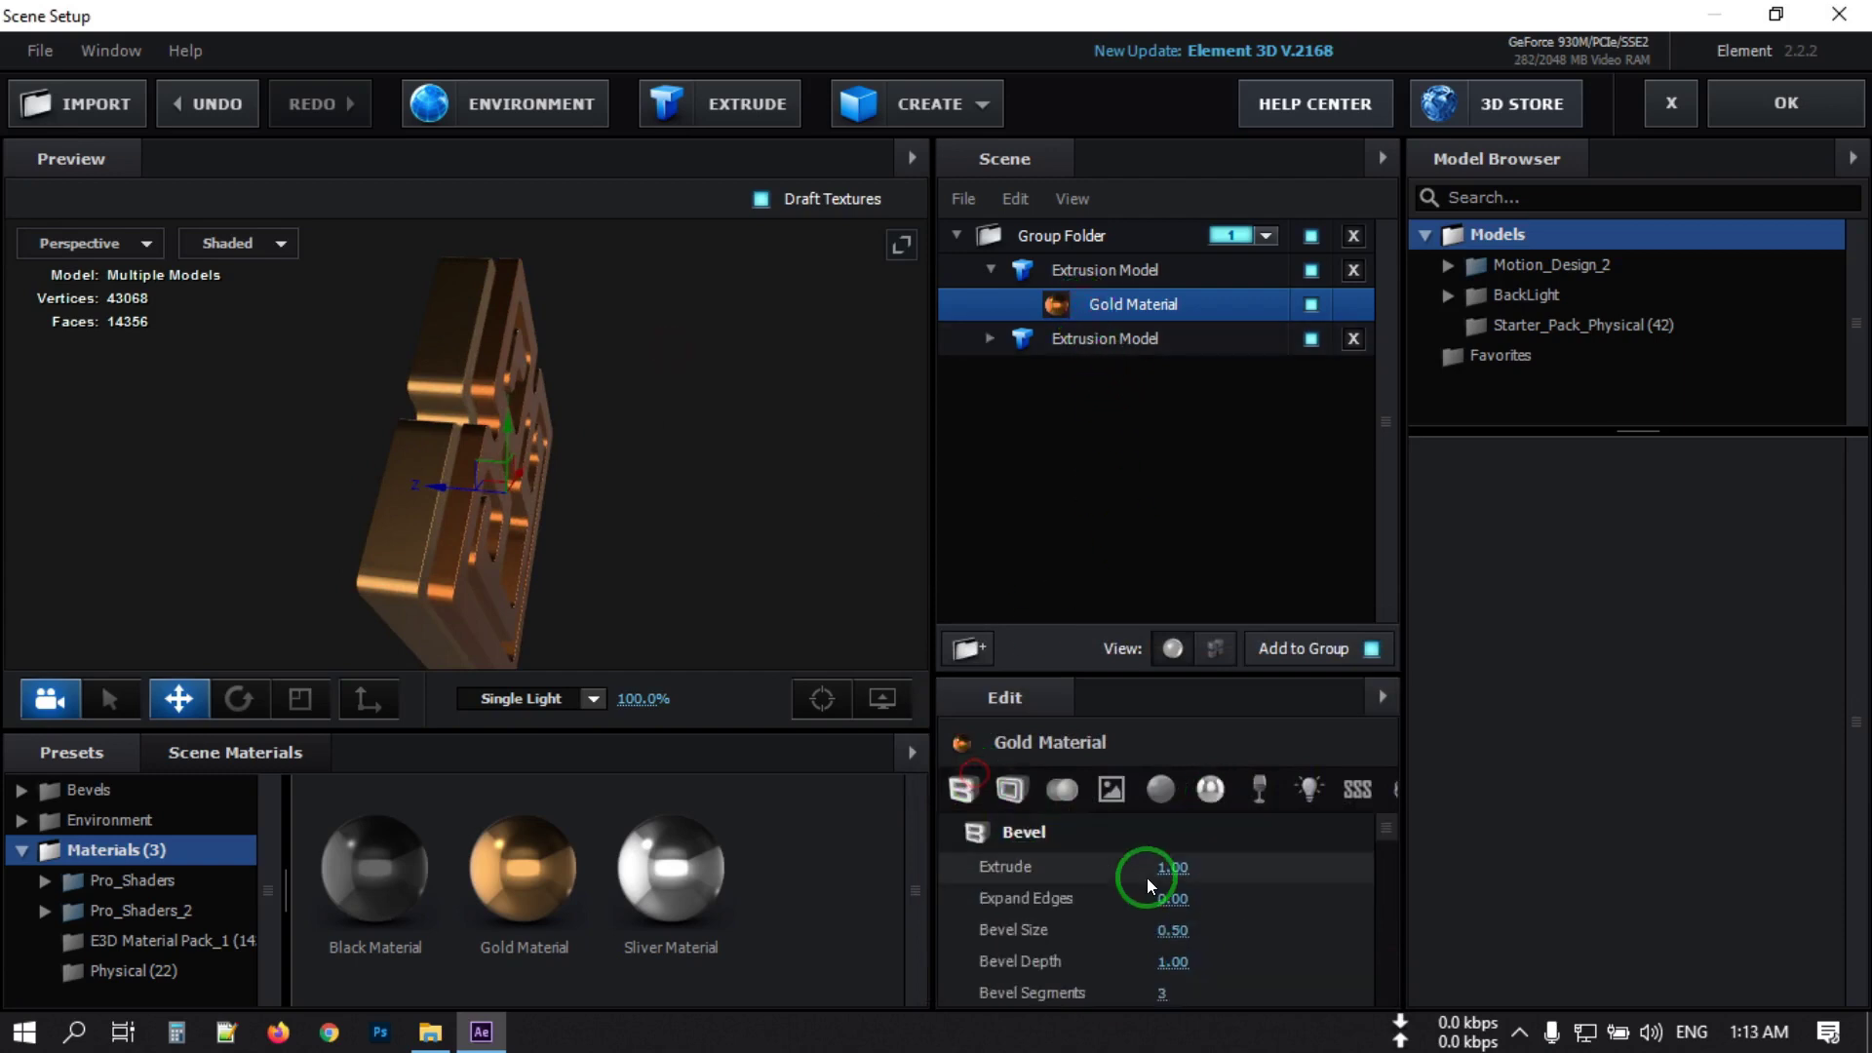
{"action": "left_click", "coordinate": [1174, 868]}
{"action": "type", "text": "1.5"}
{"action": "key", "text": "Return"}
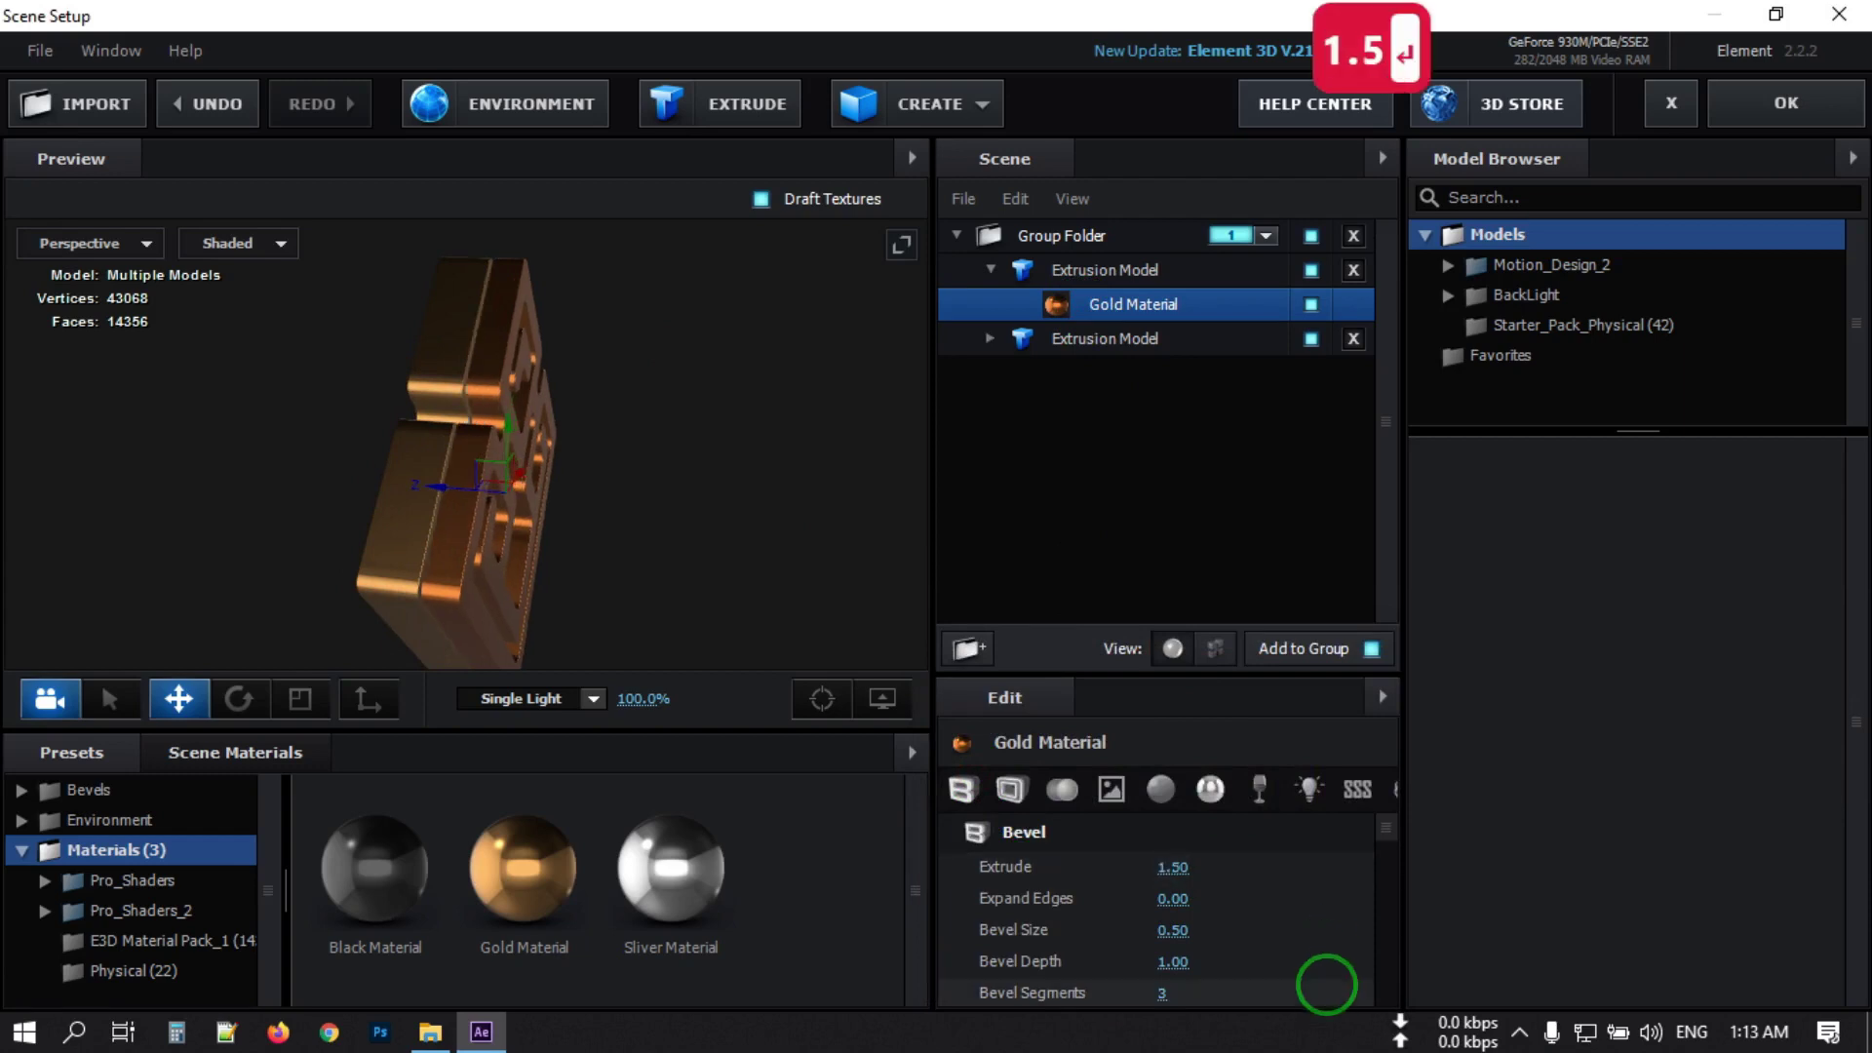
Reduce the Bevel Size of the second model's Gold Material to 0.15.
{"action": "mouse_move", "coordinate": [1180, 933]}
{"action": "left_mouse_down"}
{"action": "mouse_move", "coordinate": [1147, 932]}
{"action": "mouse_move", "coordinate": [1170, 932]}
{"action": "left_mouse_up"}
{"action": "left_click", "coordinate": [1173, 932]}
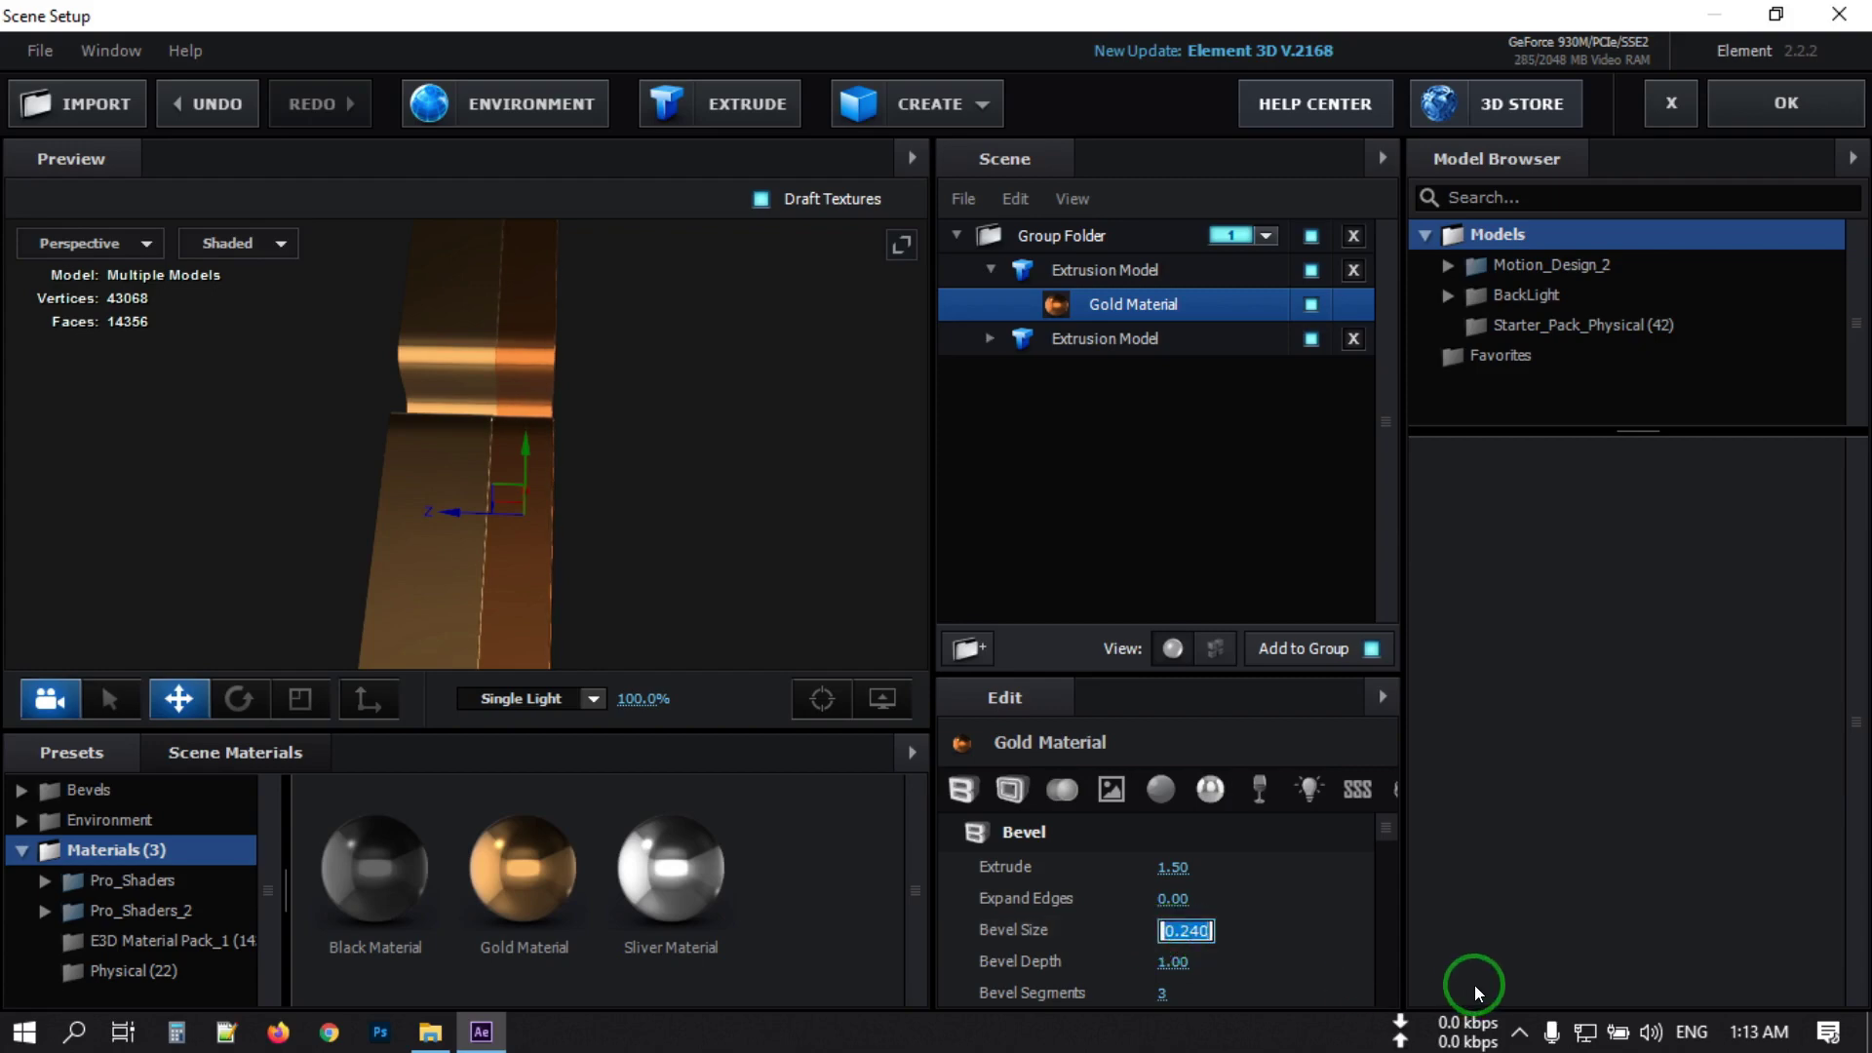
{"action": "type", "text": ".2"}
{"action": "key", "text": "Return"}
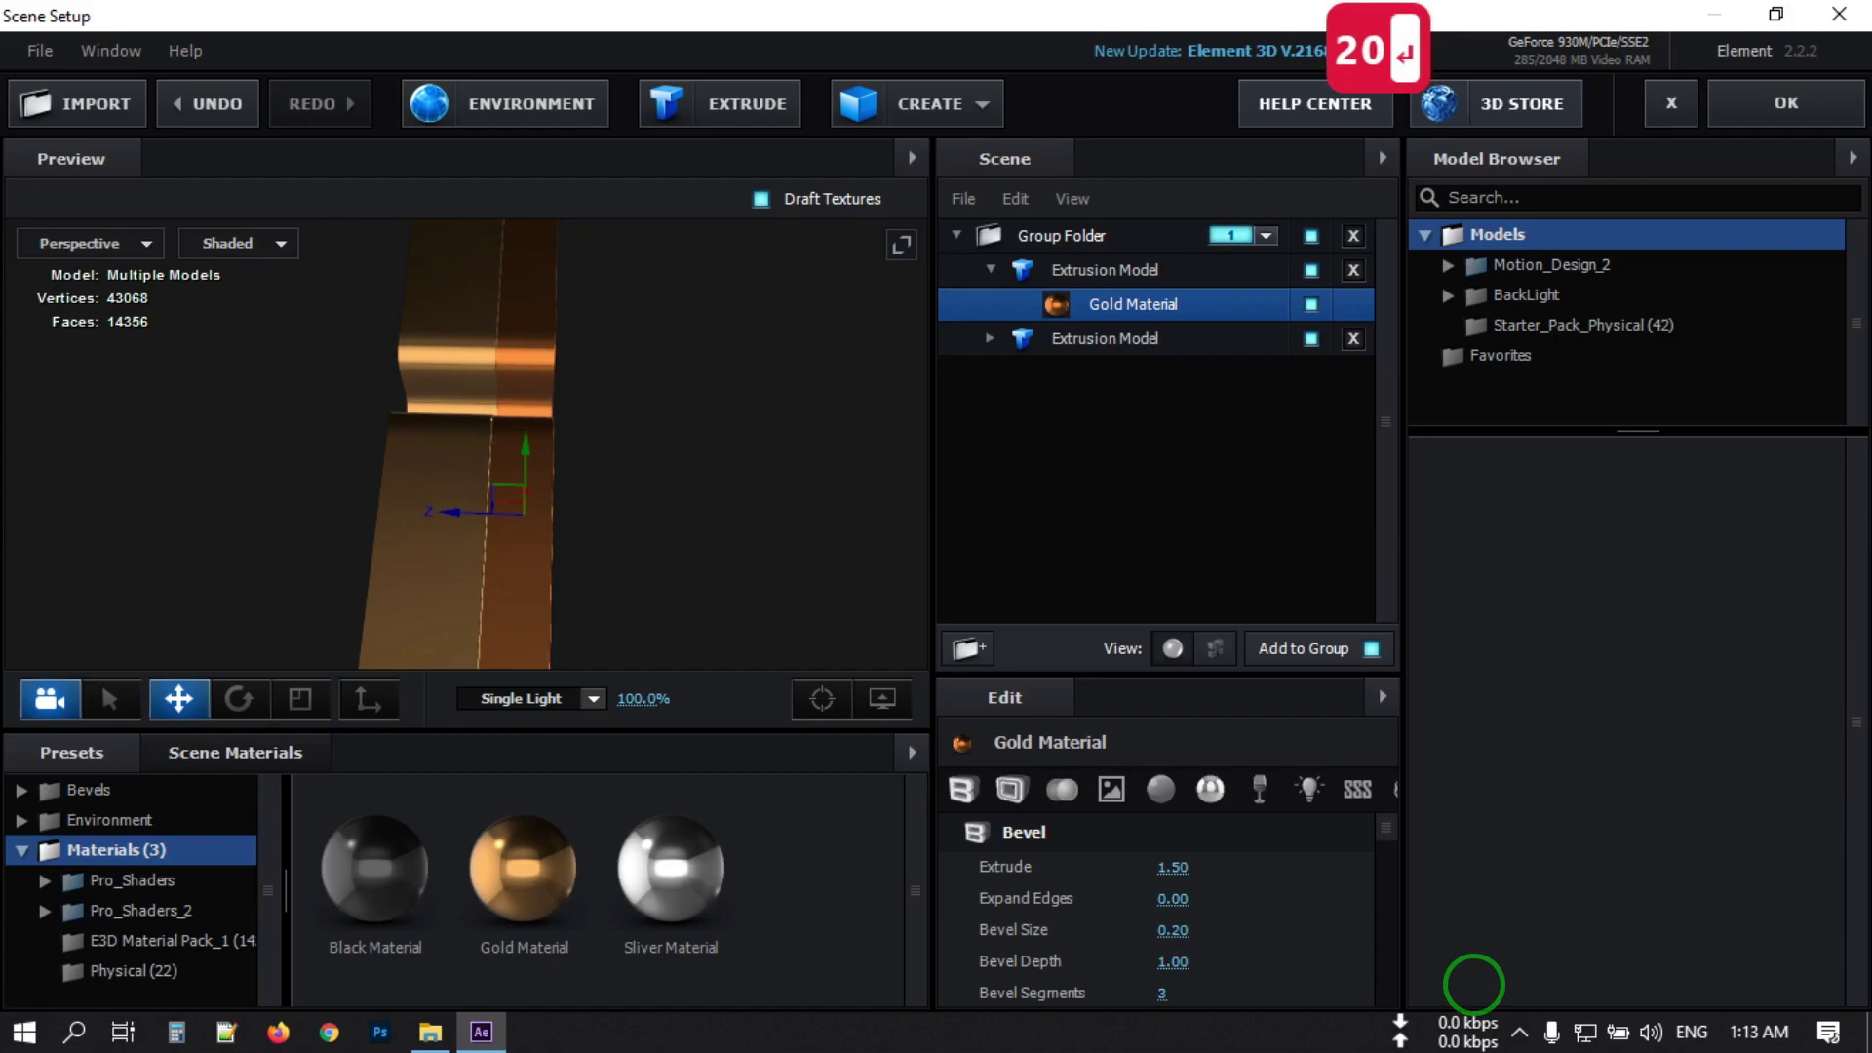
{"action": "left_click", "coordinate": [1197, 934]}
{"action": "type", "text": ".15"}
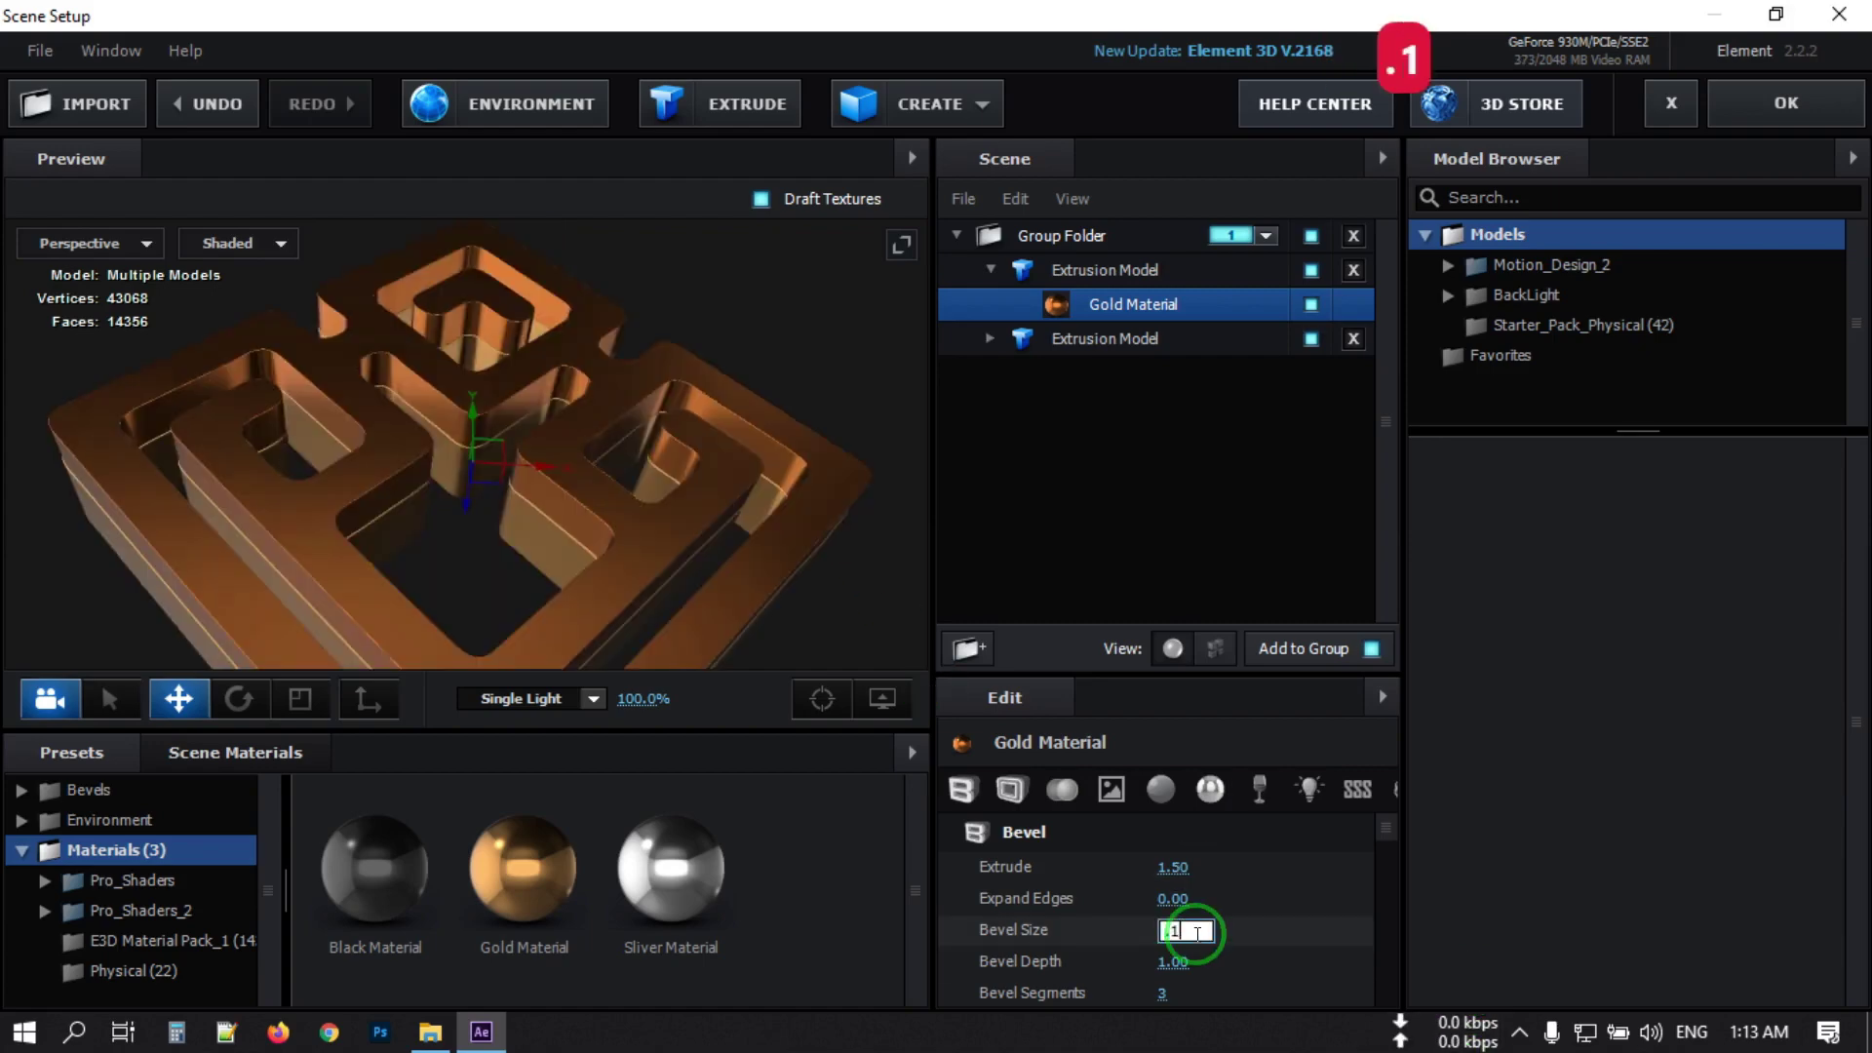
{"action": "key", "text": "Return"}
{"action": "left_click_drag", "start_coordinate": [232, 401], "coordinate": [341, 466]}
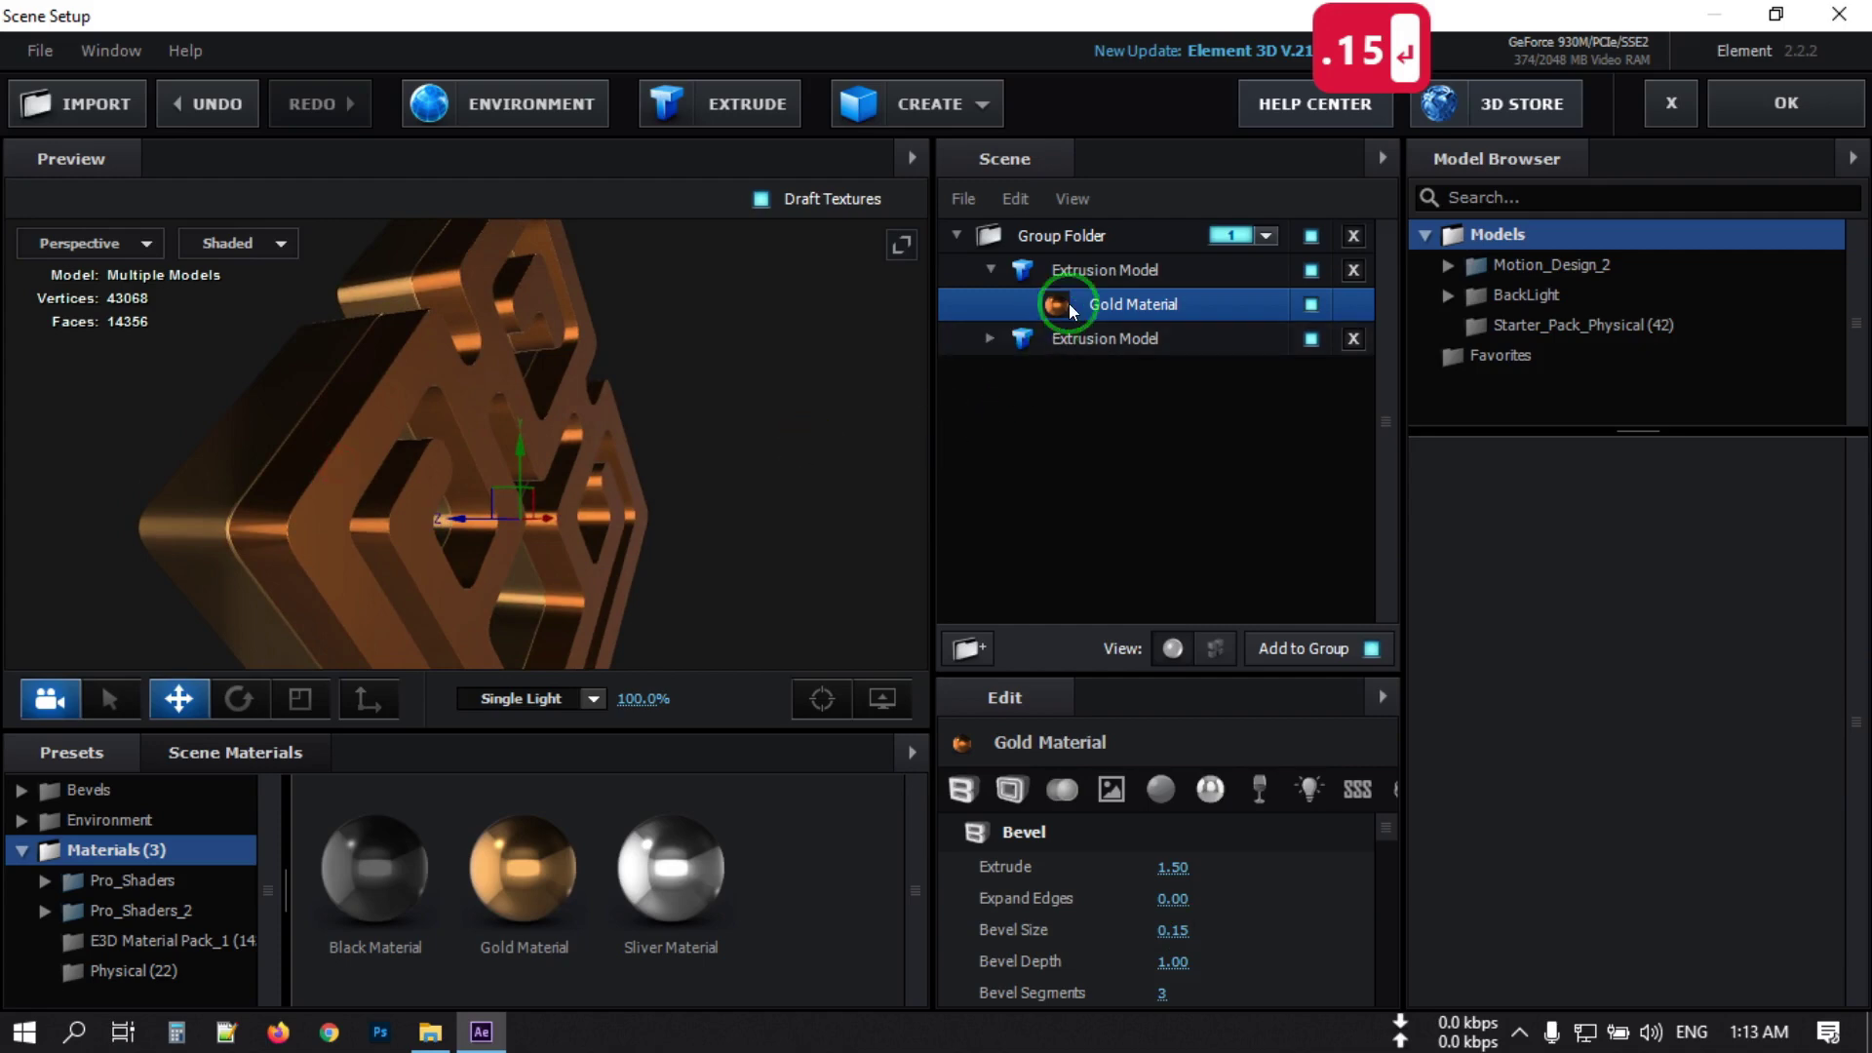
{"action": "left_click", "coordinate": [871, 139]}
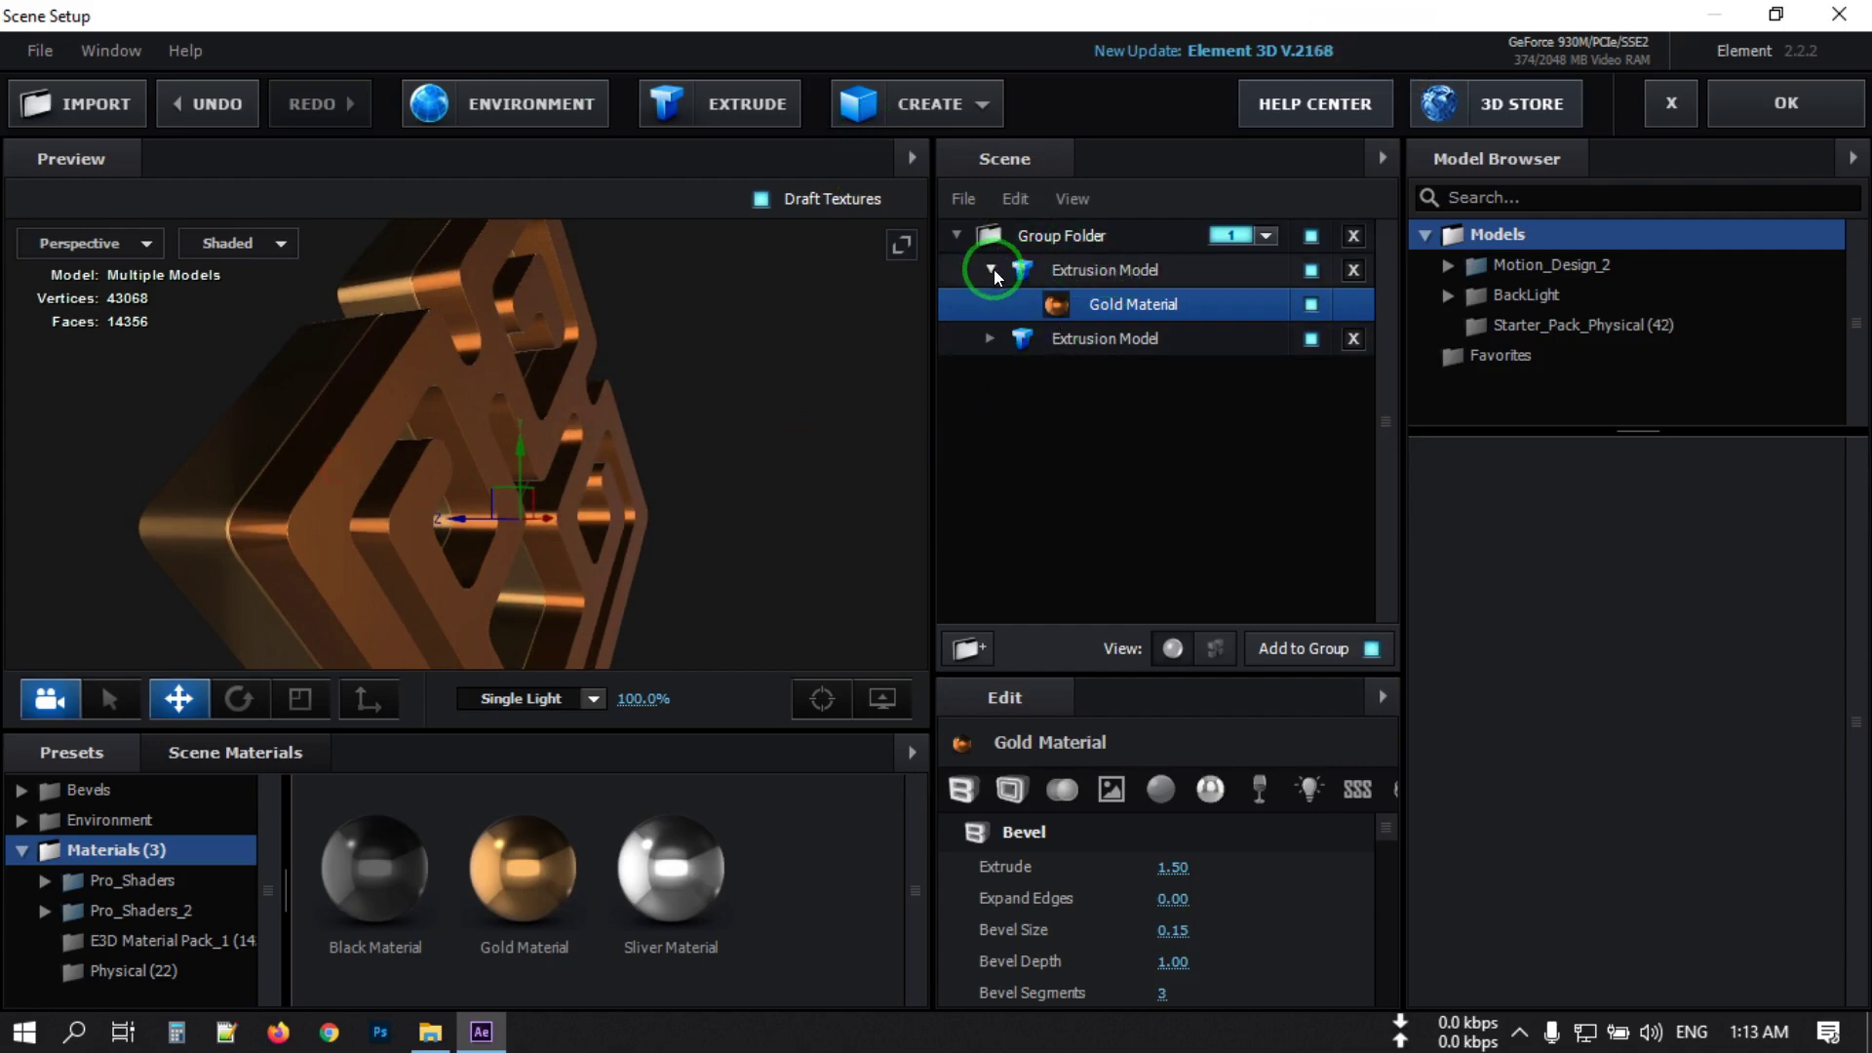
Assign the second extrusion model to auxiliary animation Channel 2.
{"action": "left_click", "coordinate": [993, 269]}
{"action": "left_click", "coordinate": [1084, 272]}
{"action": "left_click", "coordinate": [1139, 855]}
{"action": "left_click", "coordinate": [1264, 877]}
{"action": "left_click", "coordinate": [1283, 588]}
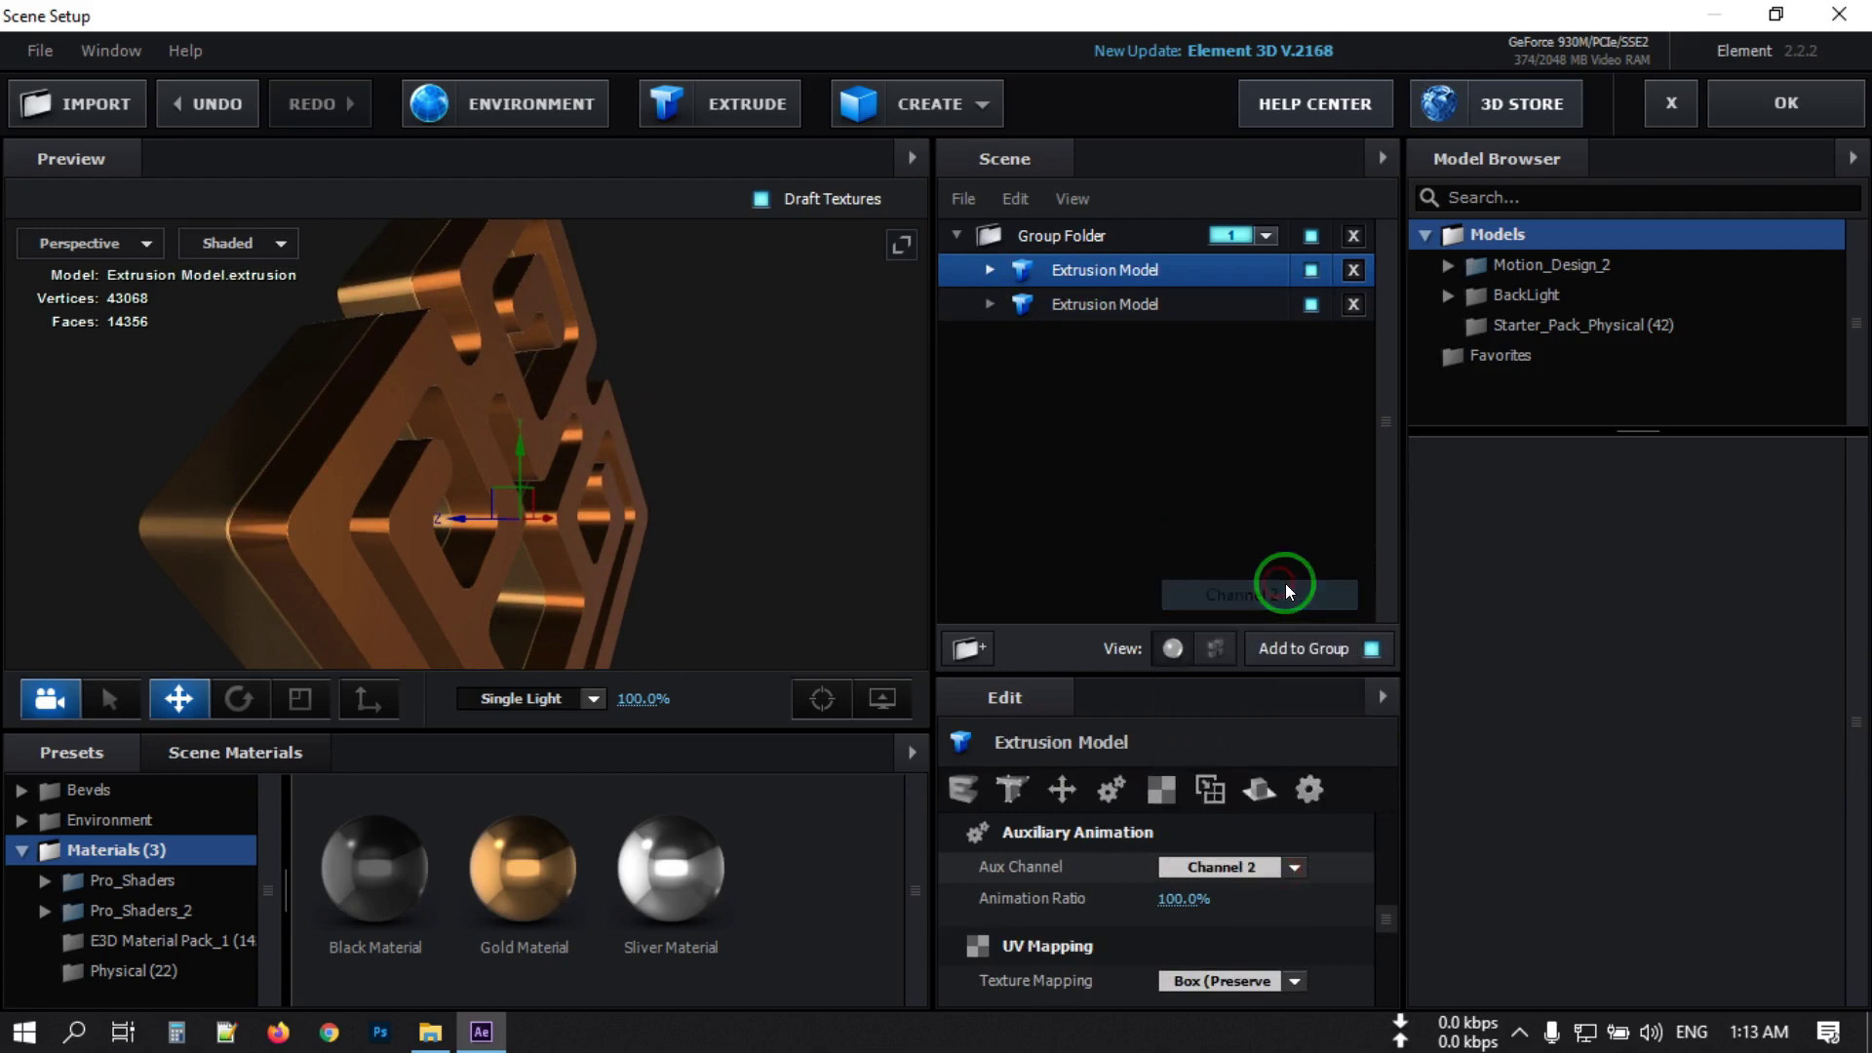
Add a third extrusion model from the logo path and apply the Black Material preset to it.
{"action": "left_click", "coordinate": [765, 98]}
{"action": "left_click_drag", "start_coordinate": [501, 272], "coordinate": [497, 616]}
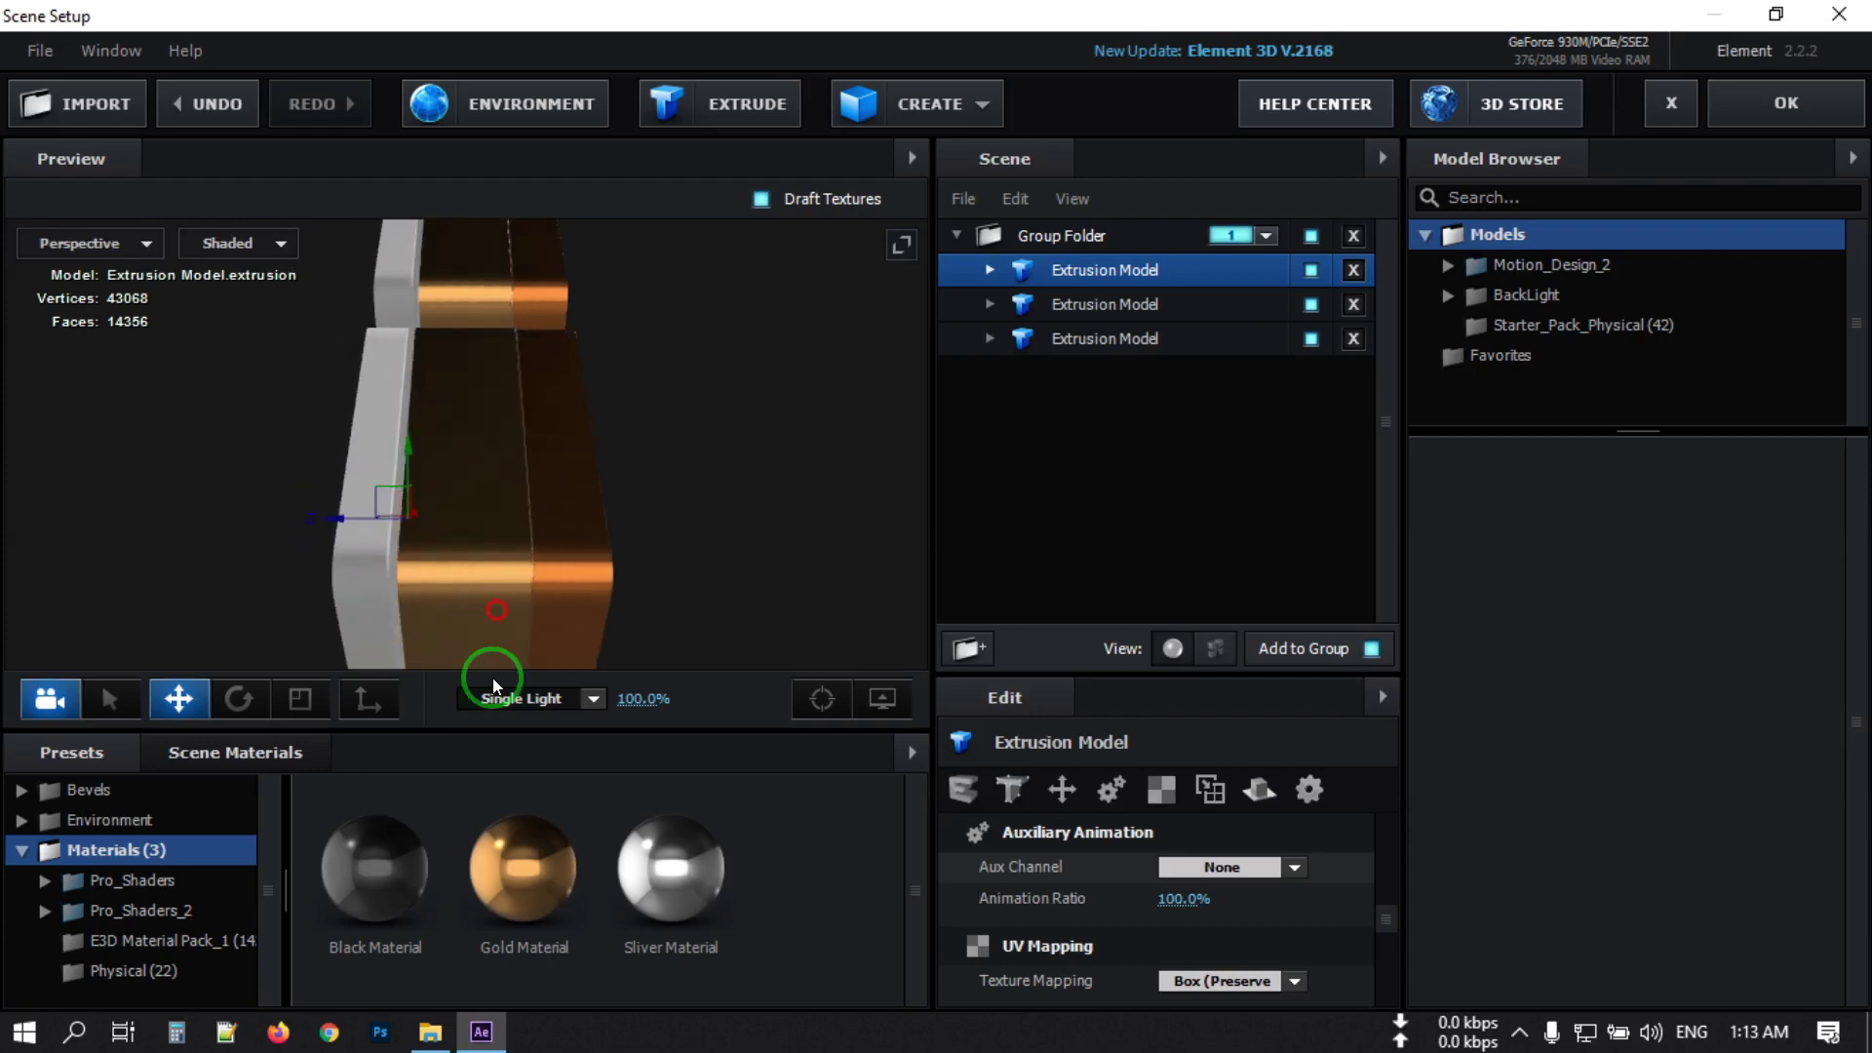
{"action": "left_click_drag", "start_coordinate": [389, 864], "coordinate": [1203, 283]}
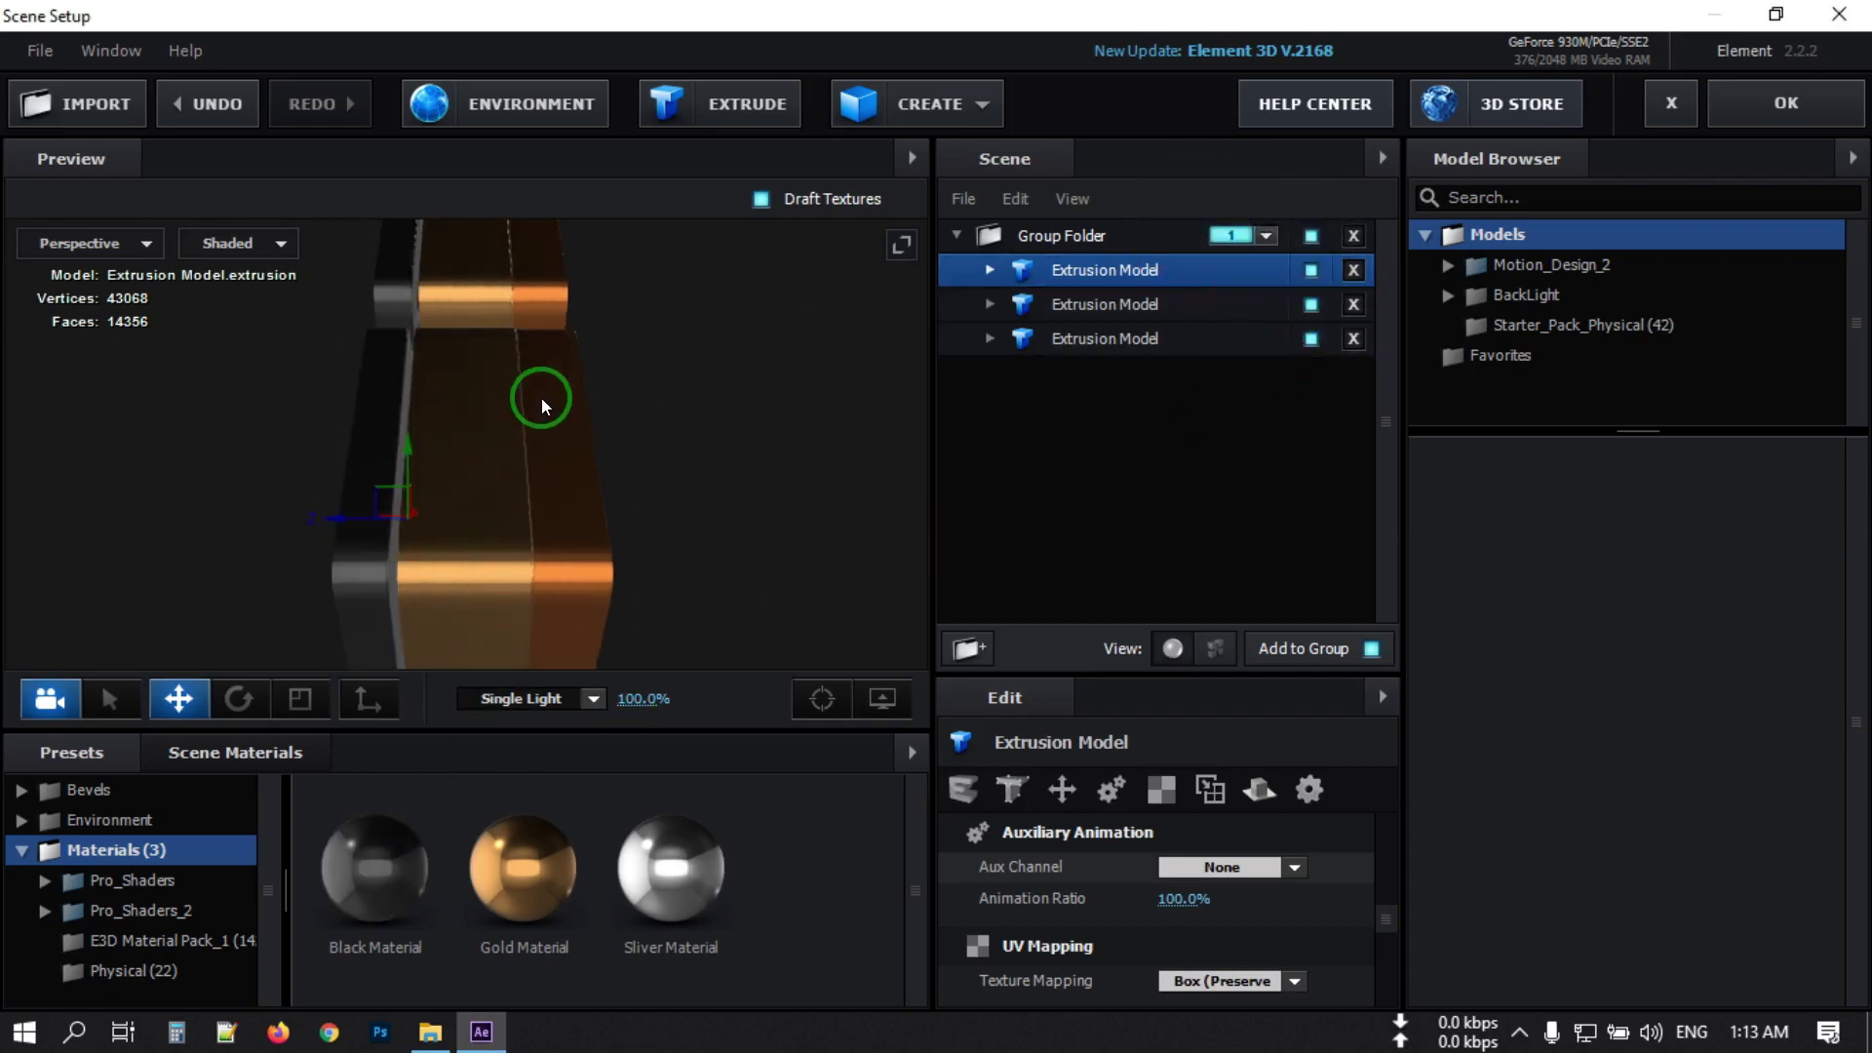
{"action": "left_click_drag", "start_coordinate": [539, 412], "coordinate": [534, 389]}
Set the Extrude value of the third model's Black Material bevel to 1.5 after trying 2 and 1.7.
{"action": "left_click", "coordinate": [1116, 770]}
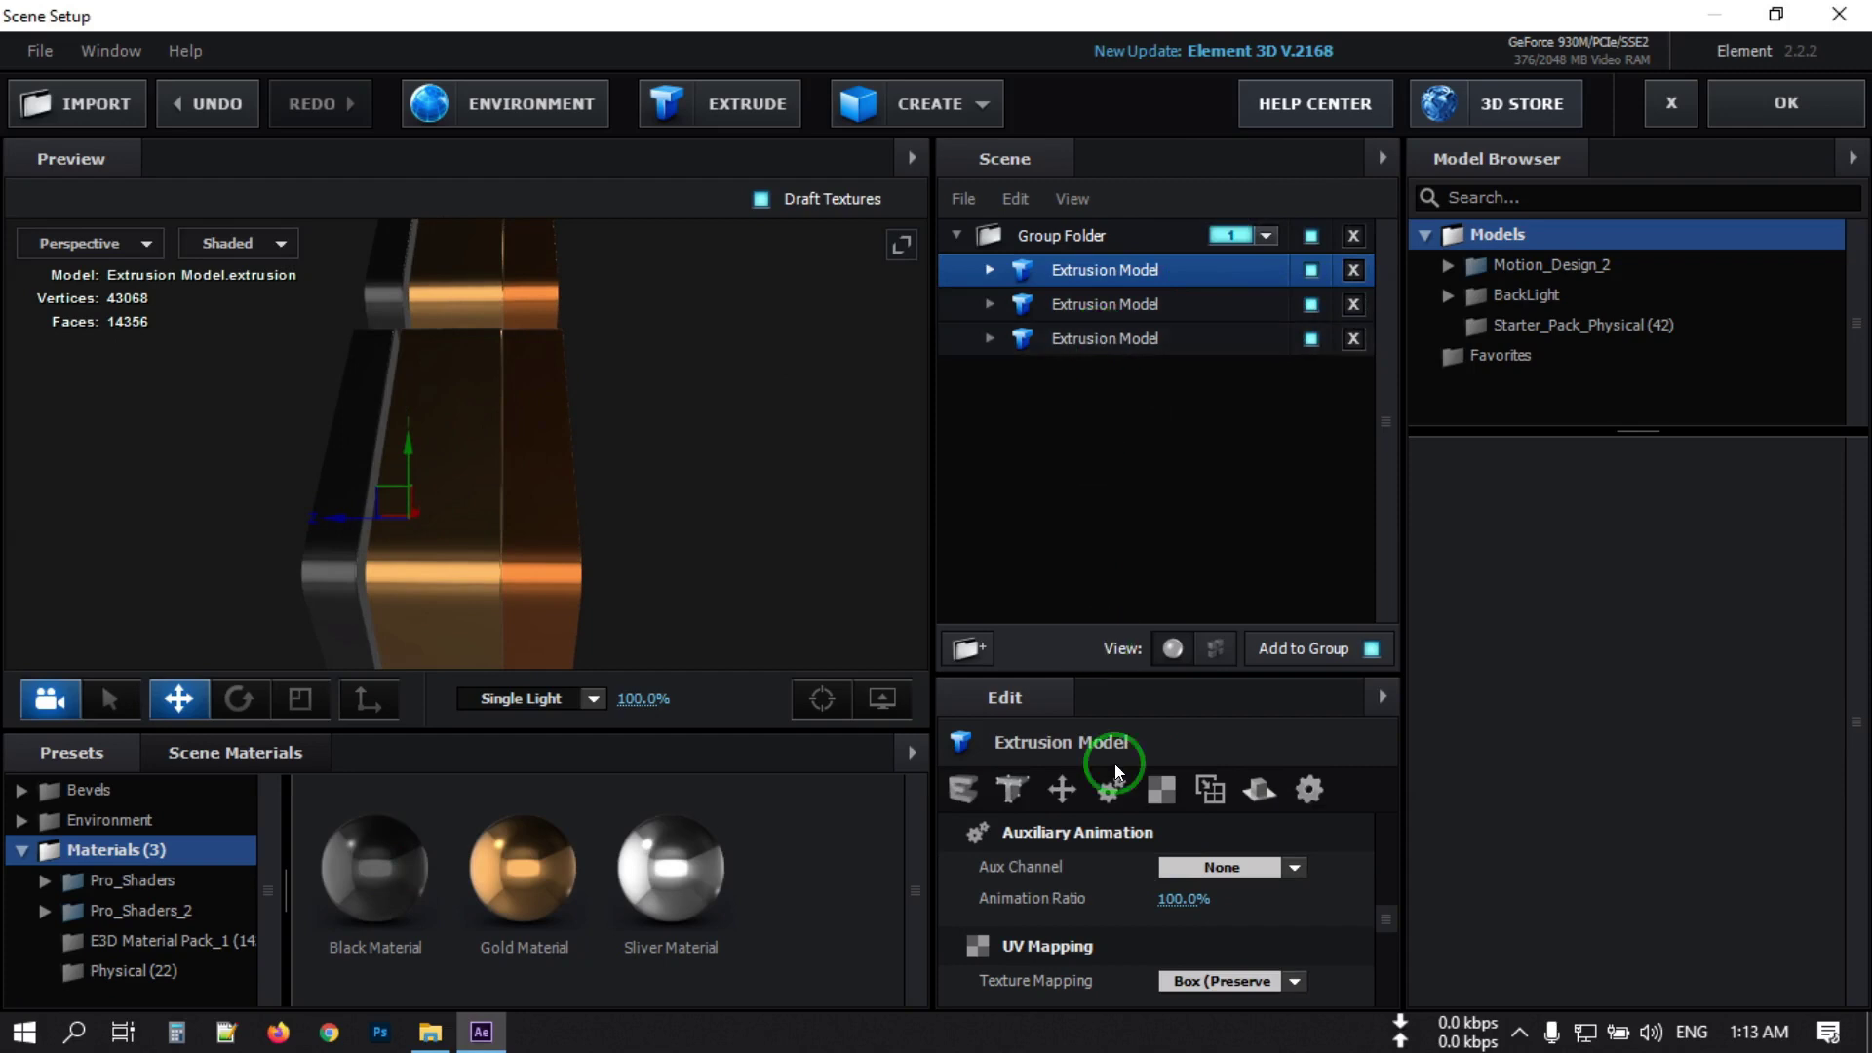
{"action": "left_click", "coordinate": [990, 270]}
{"action": "left_click", "coordinate": [1108, 305]}
{"action": "left_click", "coordinate": [1169, 868]}
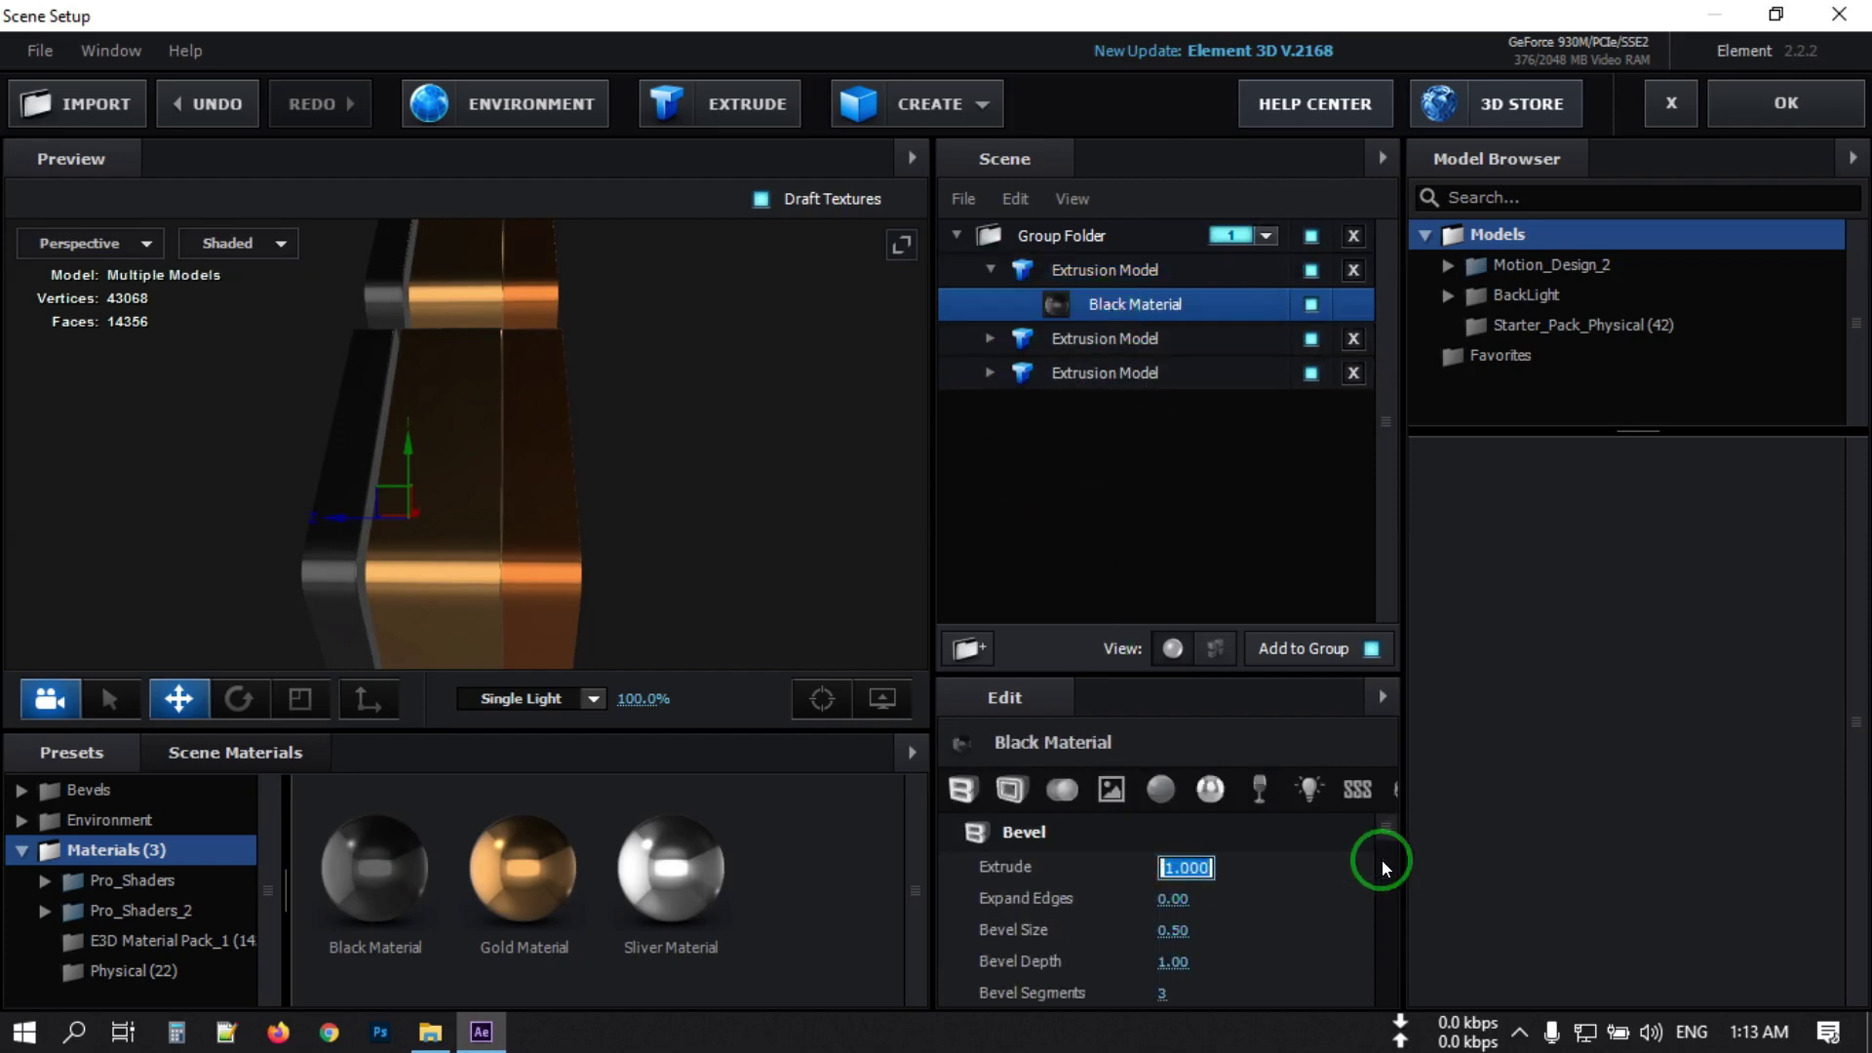
{"action": "type", "text": "2"}
{"action": "key", "text": "Return"}
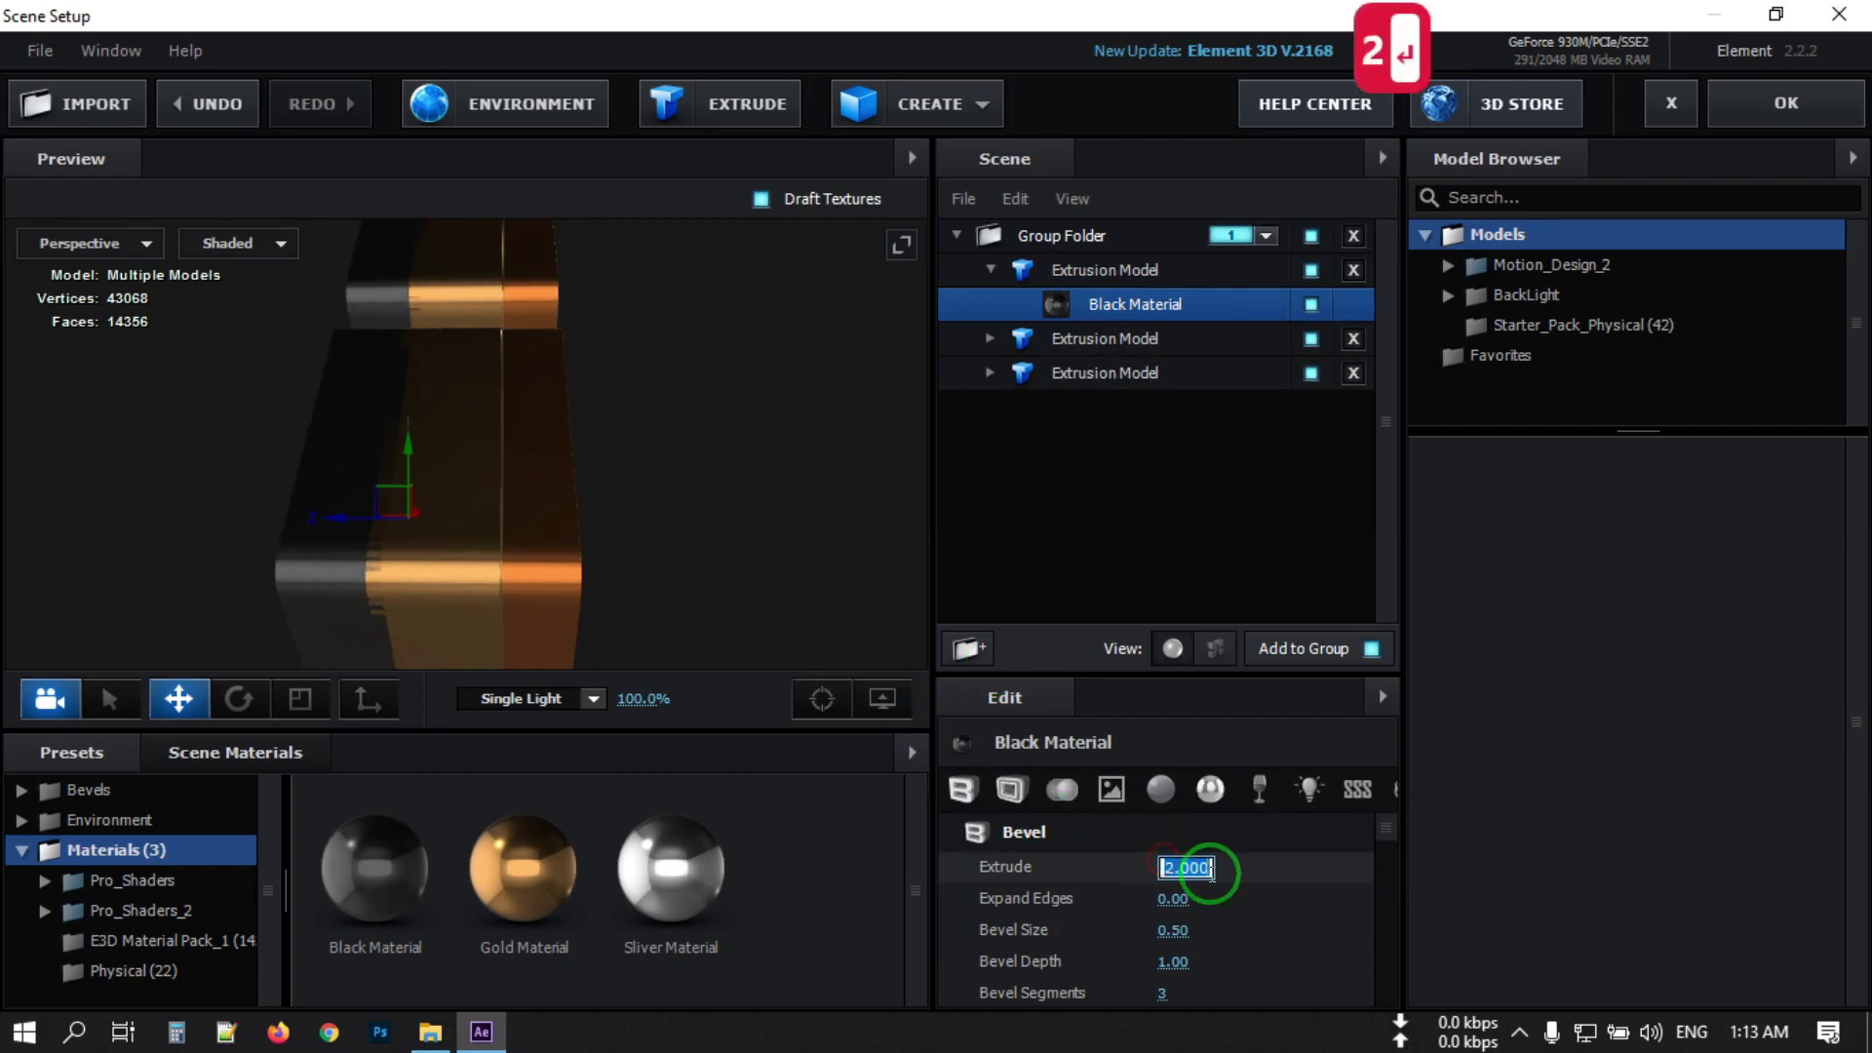
{"action": "type", "text": "1.7"}
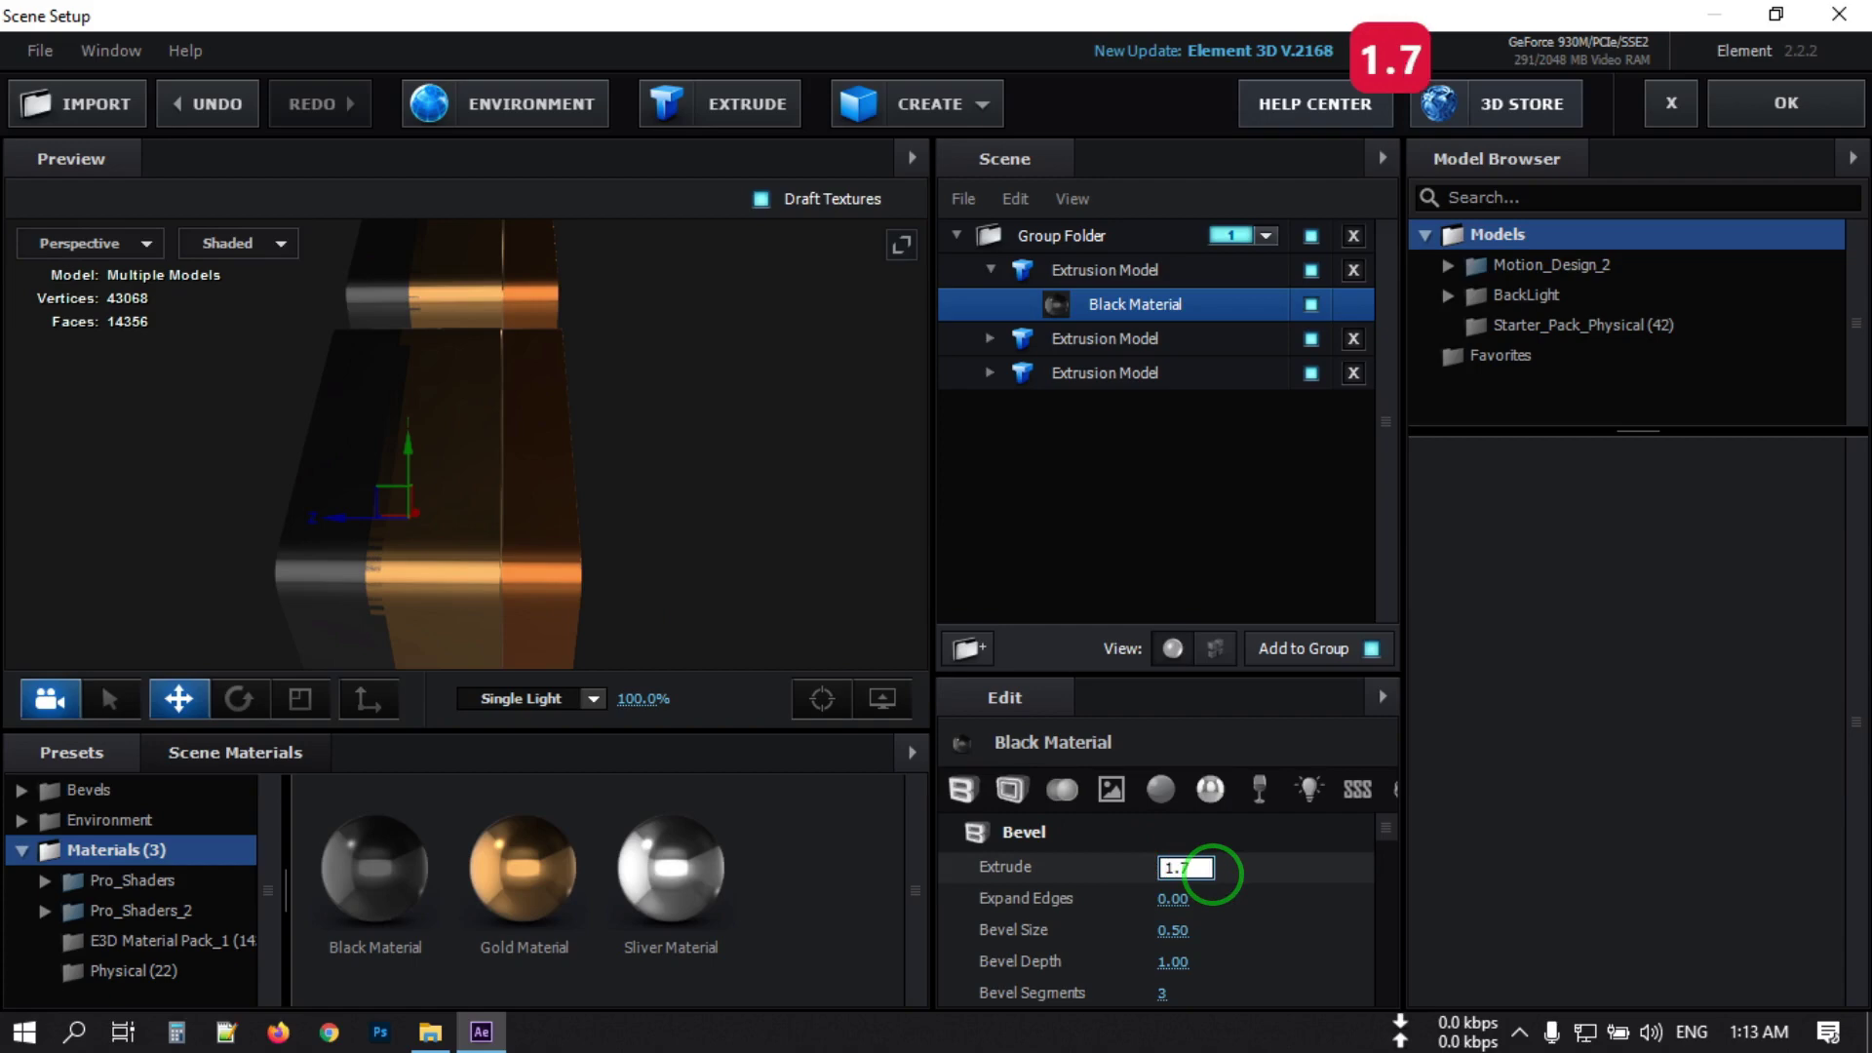
{"action": "key", "text": "Return"}
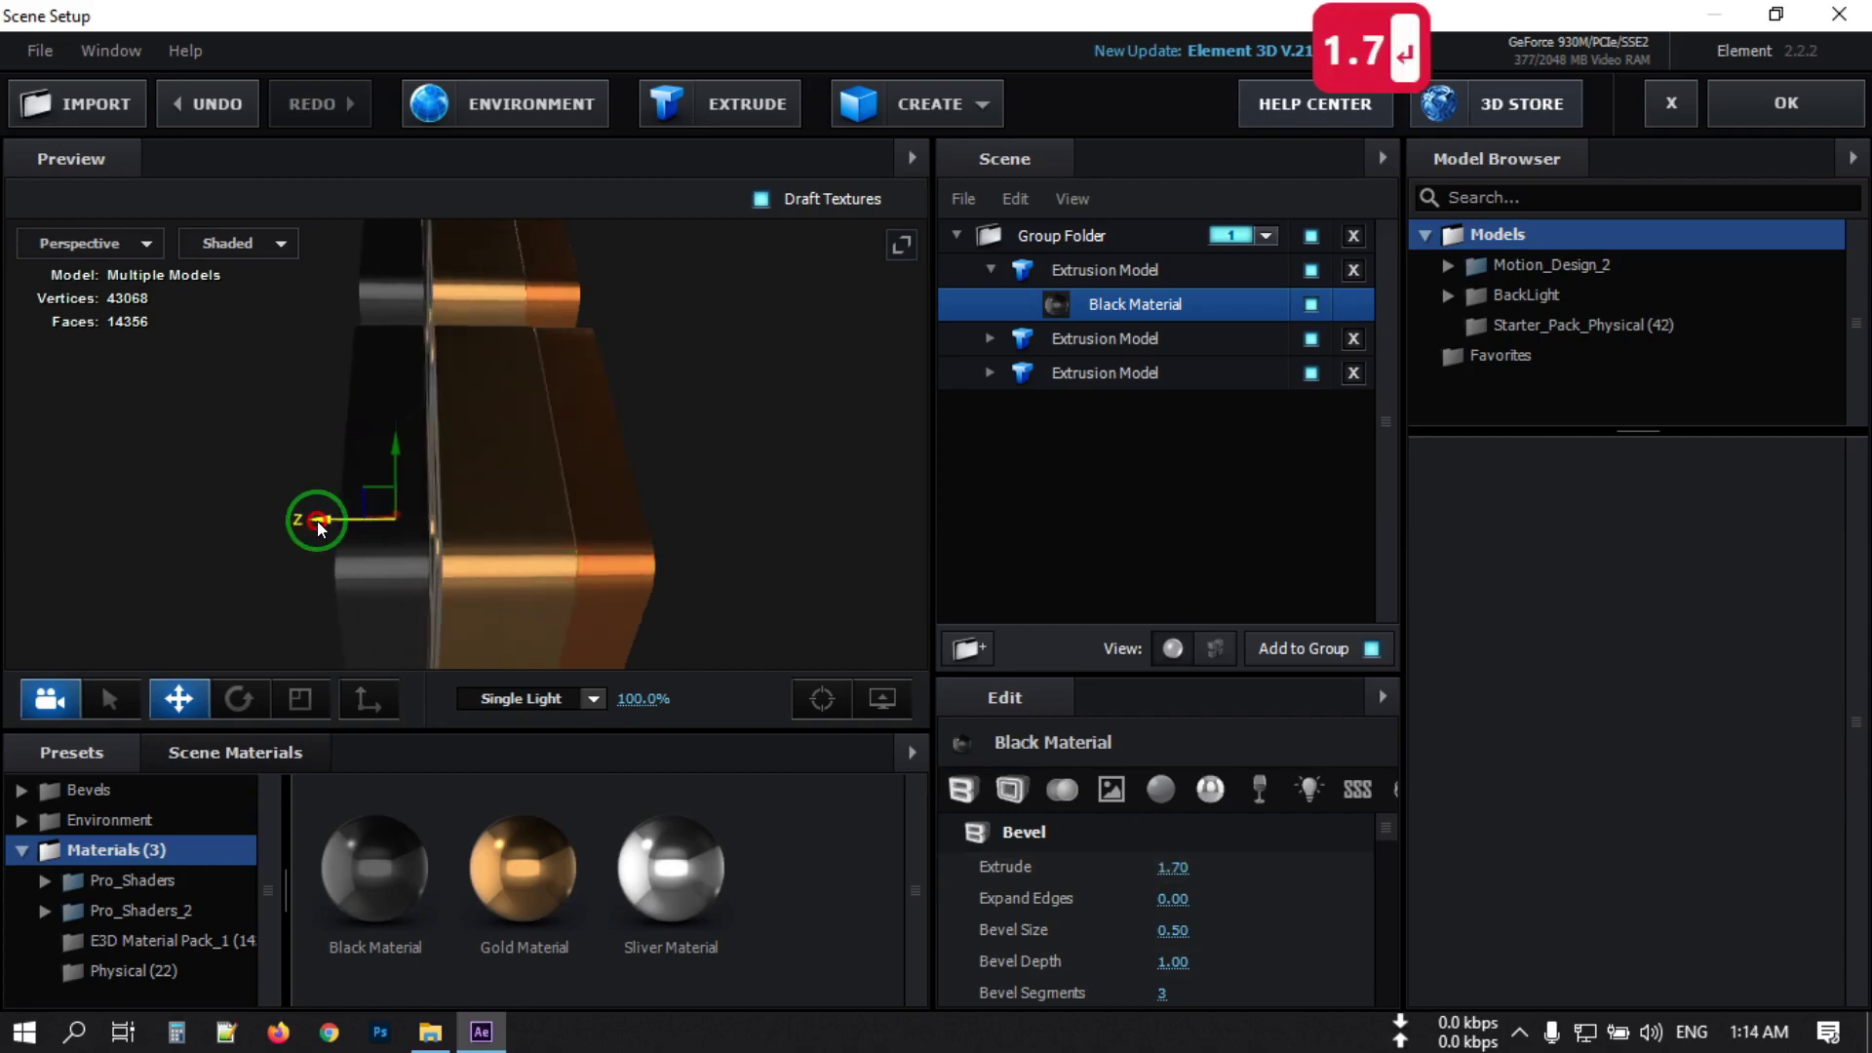
{"action": "left_click", "coordinate": [1174, 876]}
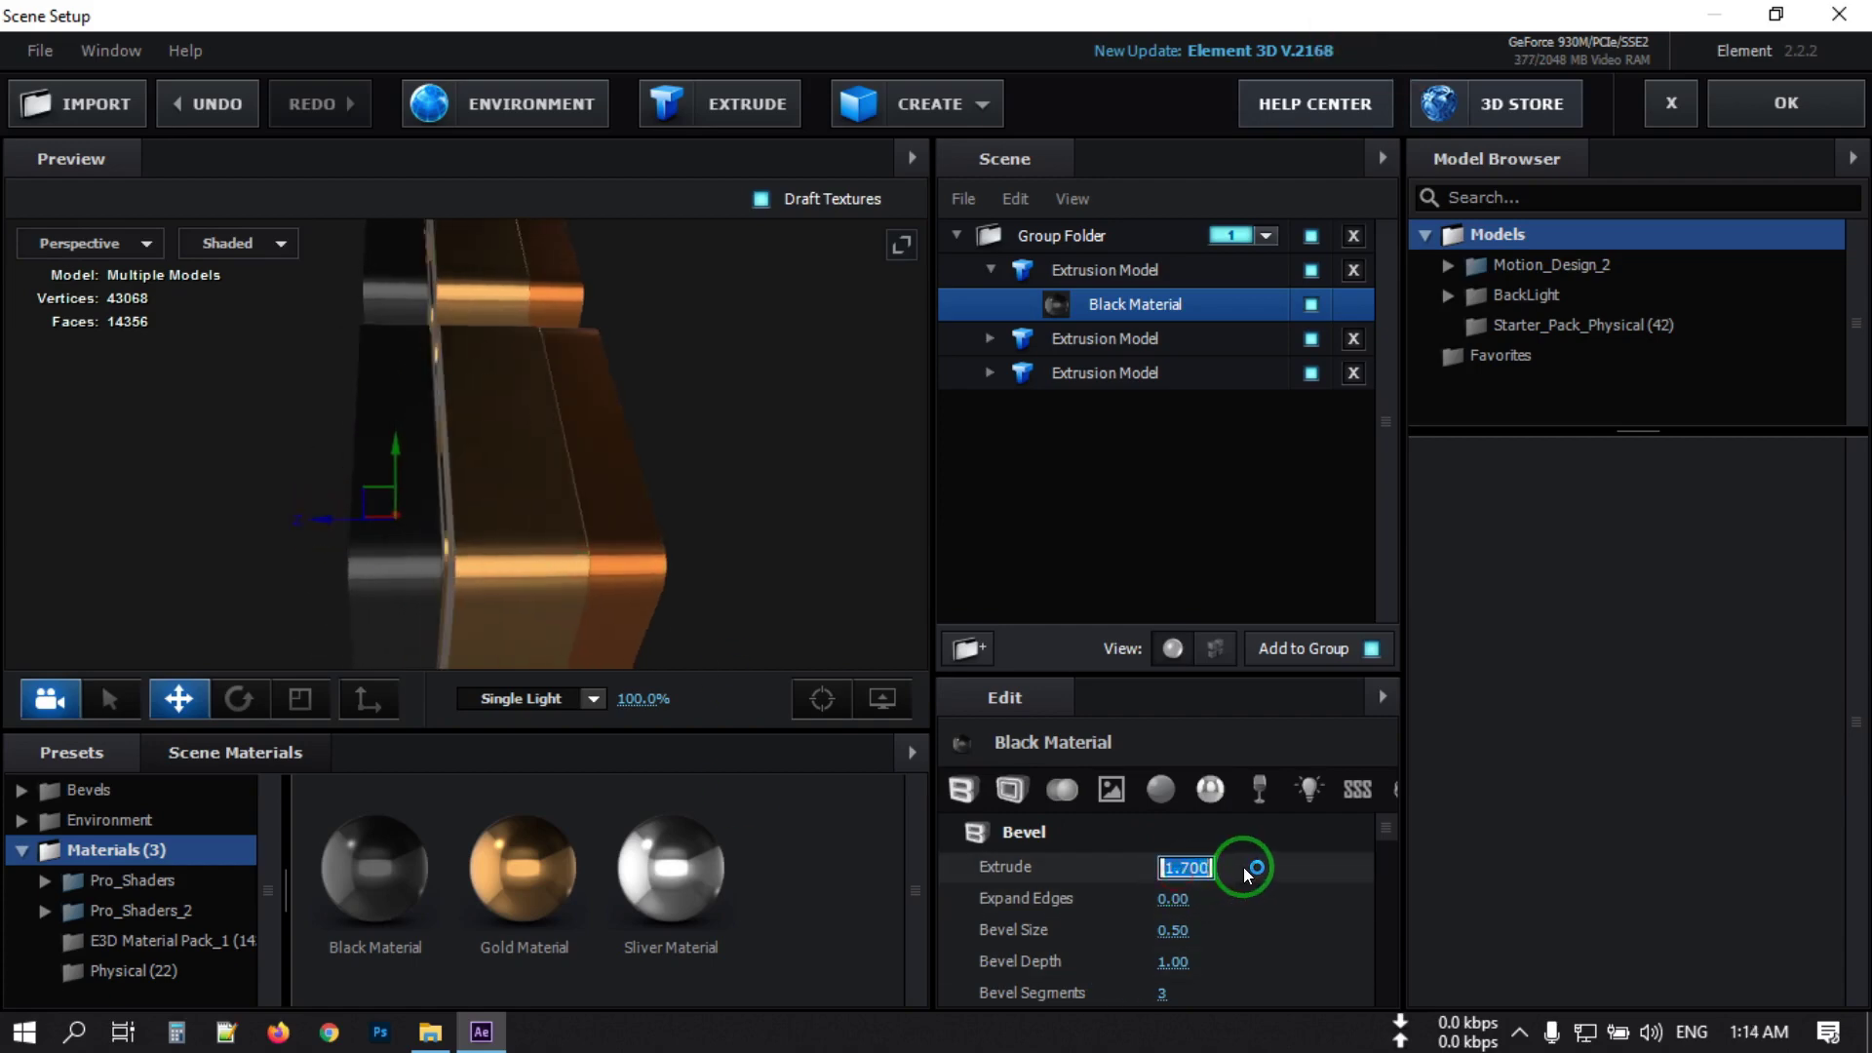
{"action": "key", "text": "Return"}
Increase the Bevel Size of the third model's Black Material to 2, judging the edge from several angles.
{"action": "left_click_drag", "start_coordinate": [601, 554], "coordinate": [296, 546]}
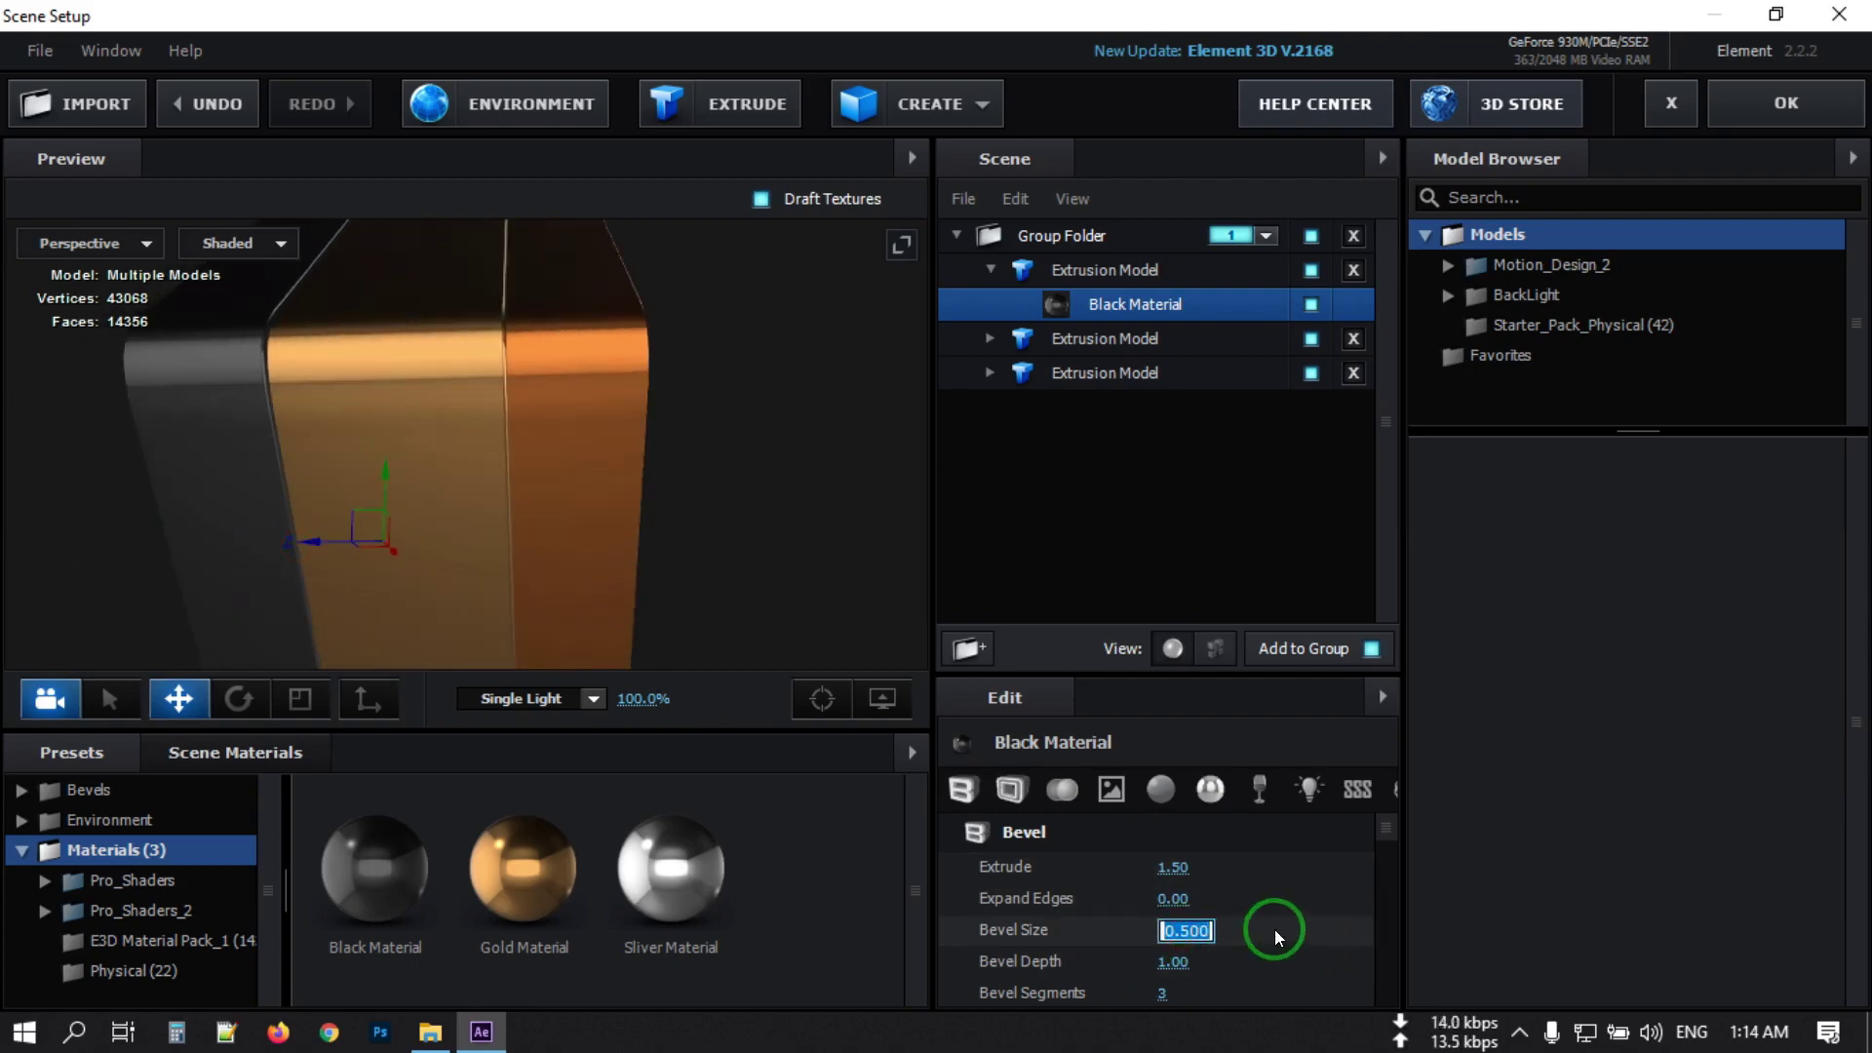
{"action": "left_click", "coordinate": [1226, 934]}
{"action": "left_click", "coordinate": [1175, 934]}
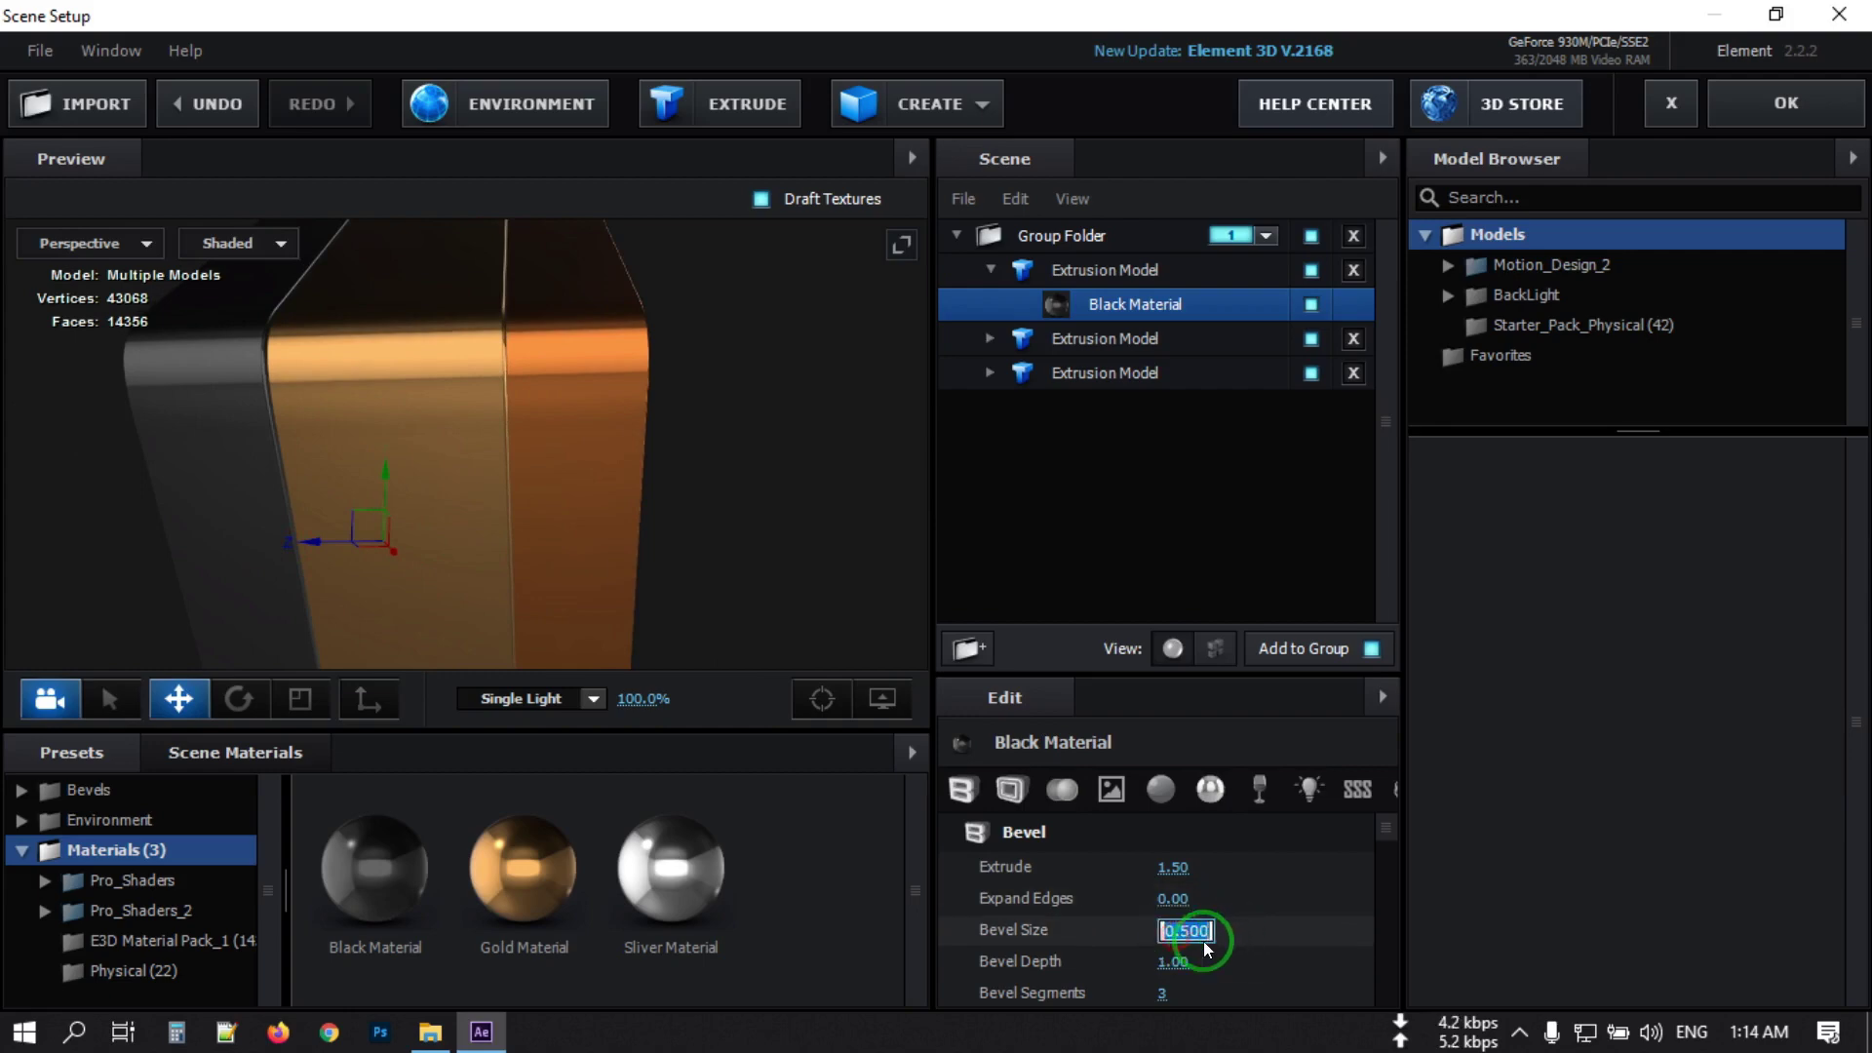
{"action": "type", "text": "."}
{"action": "type", "text": "94"}
{"action": "key", "text": "Return"}
{"action": "left_click_drag", "start_coordinate": [689, 498], "coordinate": [606, 499]}
{"action": "scroll", "coordinate": [655, 546], "scroll_direction": "down", "scroll_amount": 3}
{"action": "scroll", "coordinate": [607, 500], "scroll_direction": "up", "scroll_amount": 3}
{"action": "left_click_drag", "start_coordinate": [1181, 931], "coordinate": [1305, 912]}
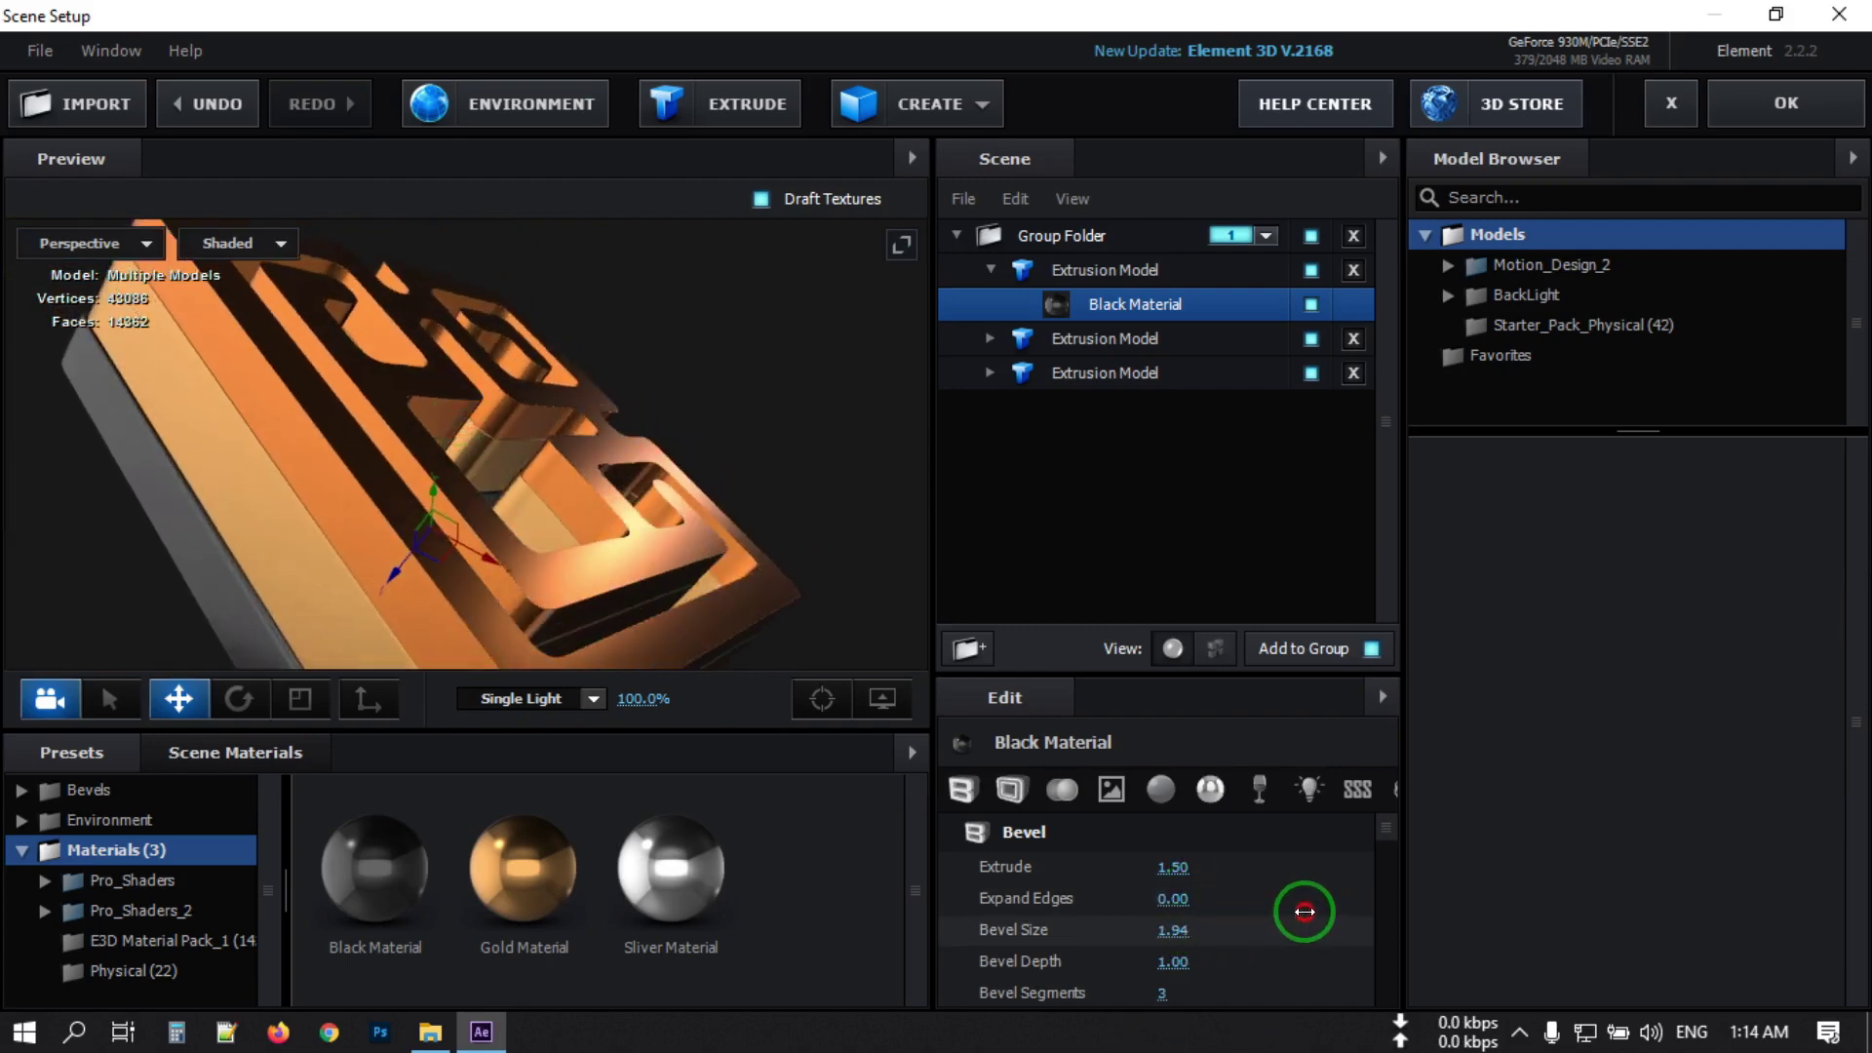
{"action": "left_click", "coordinate": [1184, 931]}
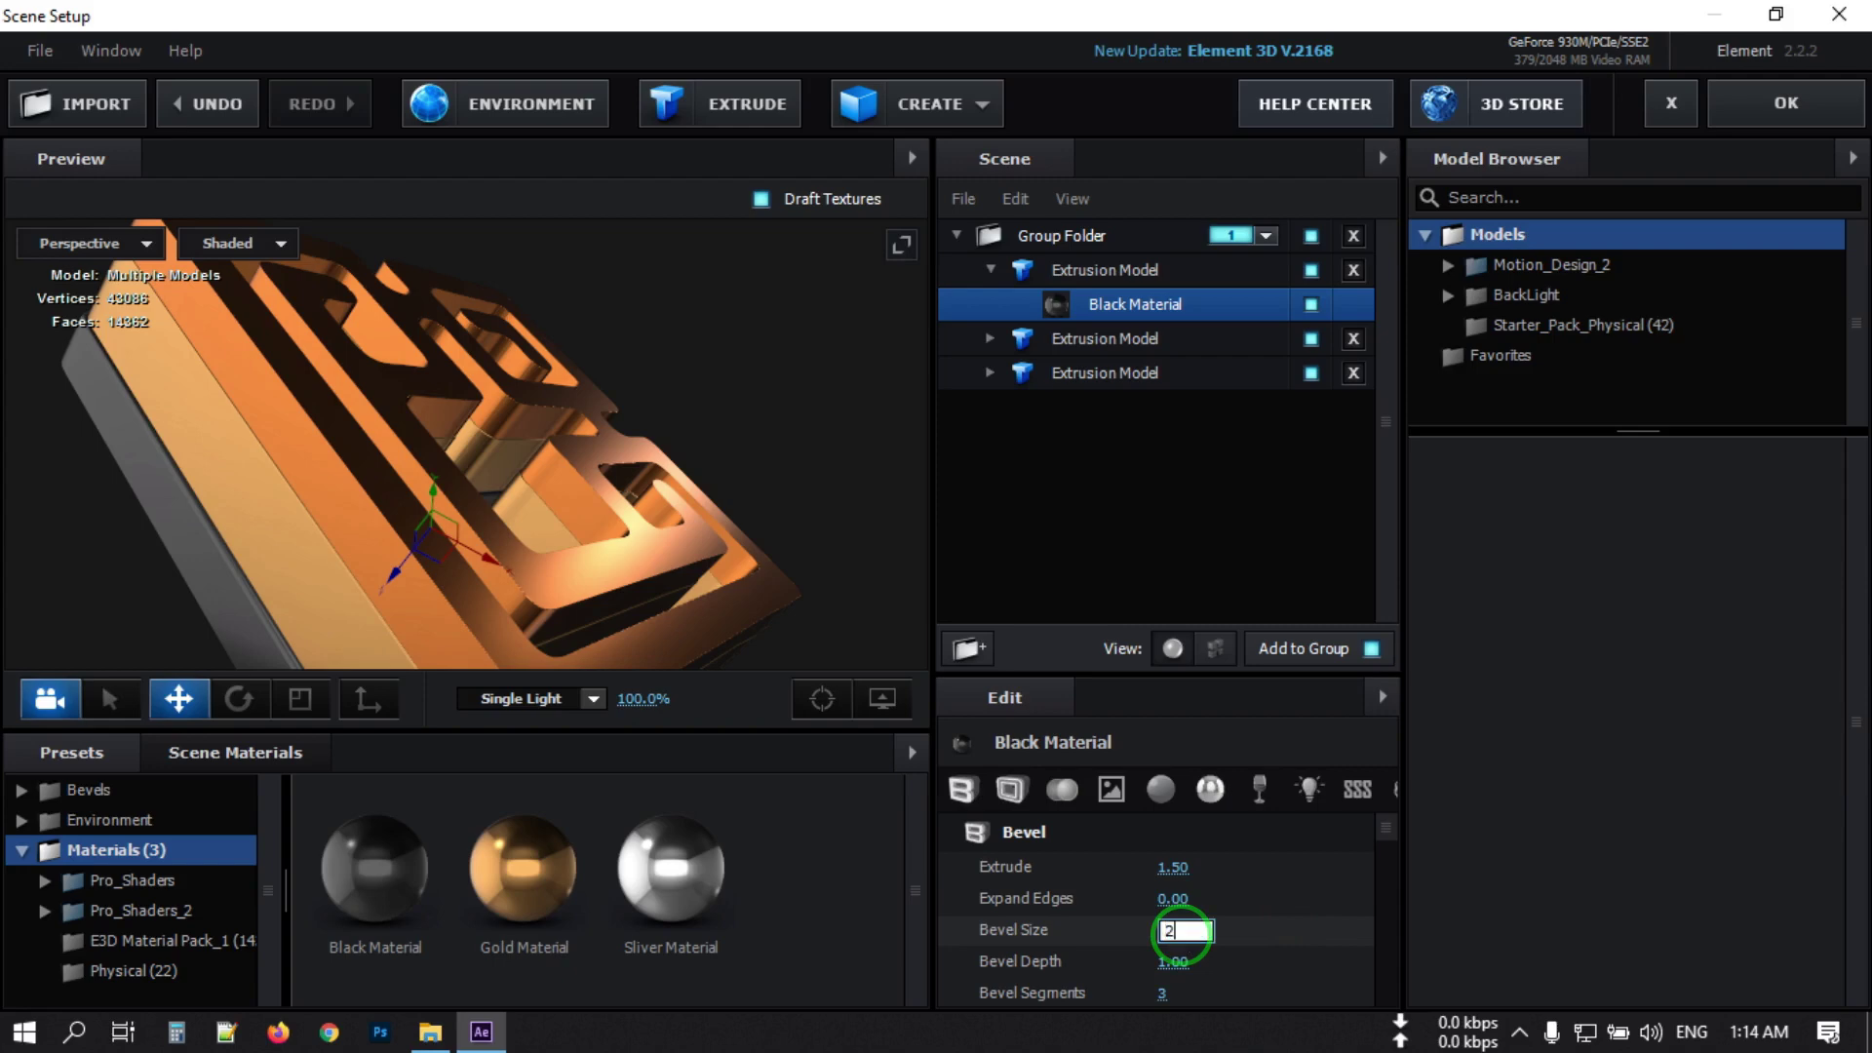
{"action": "left_click_drag", "start_coordinate": [645, 472], "coordinate": [594, 431]}
Try a different Bevel Size and an Expand Edges value of -2.11 on the second model's Gold Material, undoing both.
{"action": "left_click", "coordinate": [991, 340]}
{"action": "left_click", "coordinate": [1122, 373]}
{"action": "left_click_drag", "start_coordinate": [1179, 932], "coordinate": [1072, 962]}
{"action": "left_click_drag", "start_coordinate": [530, 472], "coordinate": [557, 483]}
{"action": "scroll", "coordinate": [557, 483], "scroll_direction": "up", "scroll_amount": 3}
{"action": "scroll", "coordinate": [558, 483], "scroll_direction": "down", "scroll_amount": 3}
{"action": "key", "text": "ctrl+z"}
{"action": "left_click_drag", "start_coordinate": [1174, 899], "coordinate": [888, 902]}
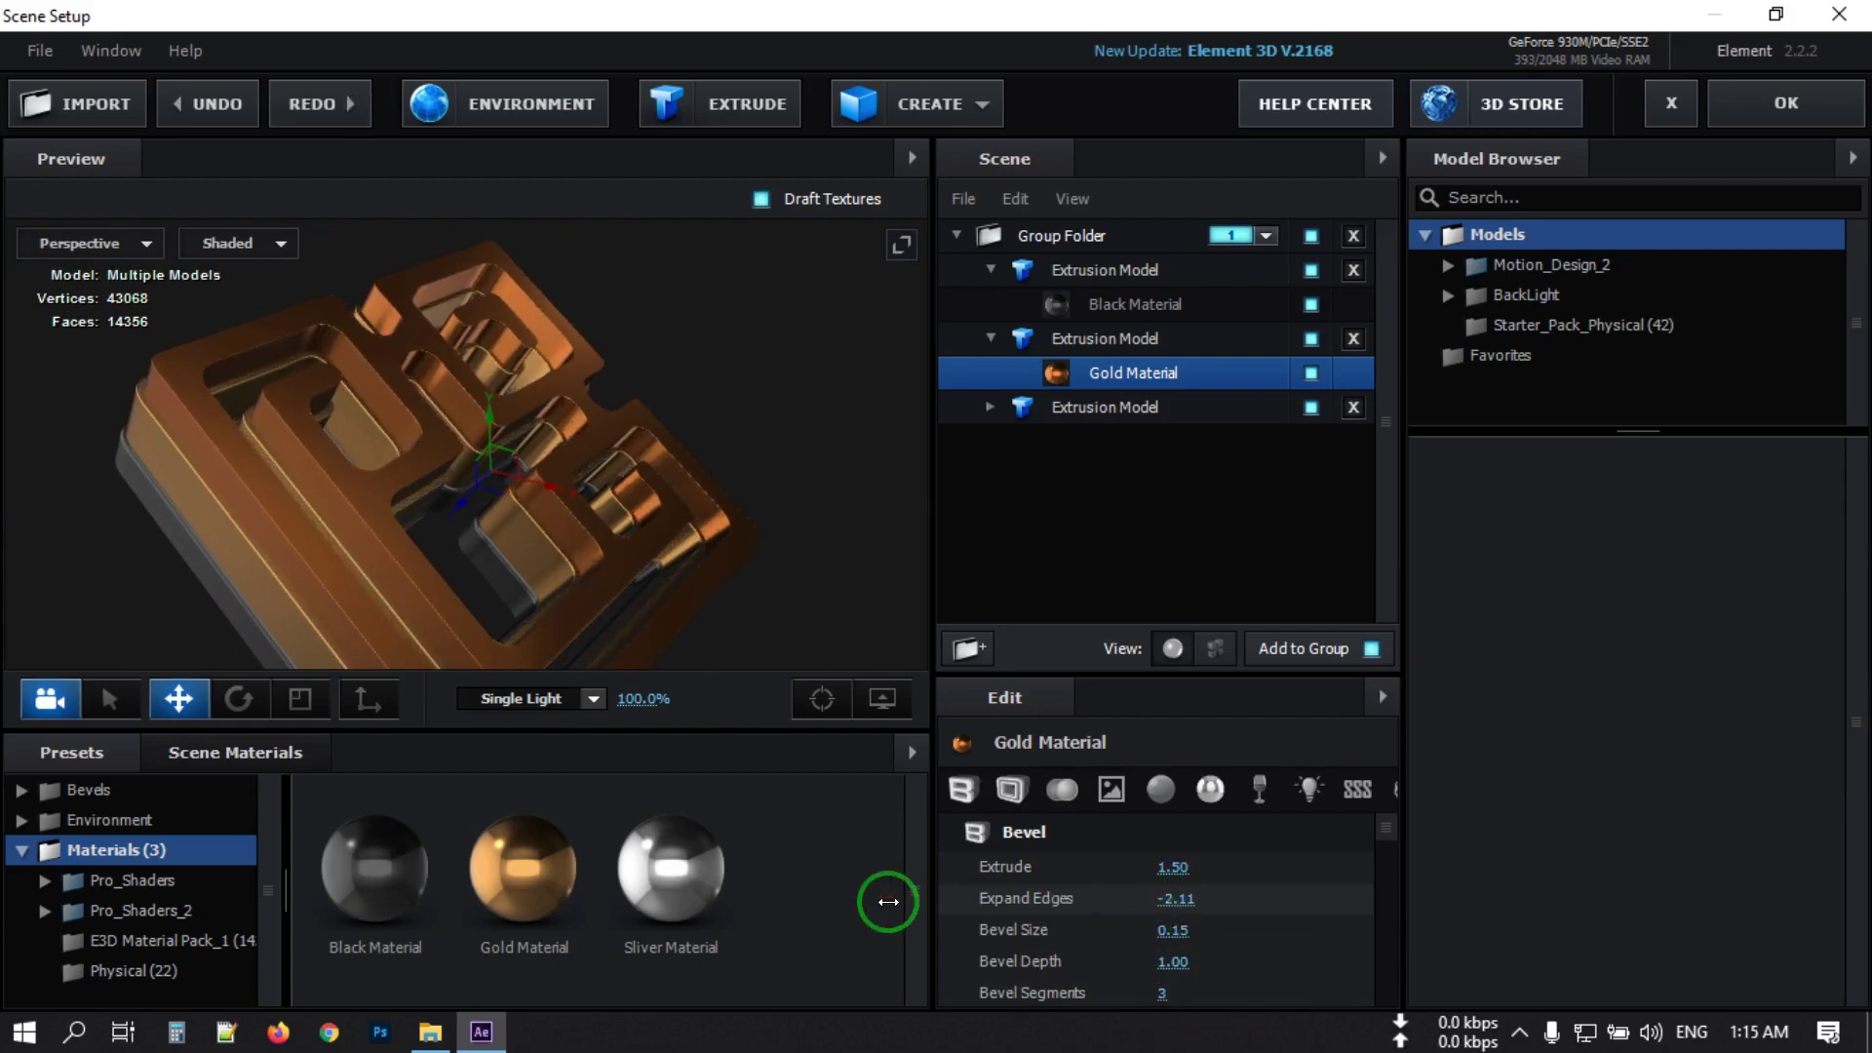
{"action": "key", "text": "ctrl+z"}
Reduce the Expand Edges value of the second model's Gold Material below zero and accept the scene setup.
{"action": "left_click_drag", "start_coordinate": [255, 426], "coordinate": [338, 484]}
{"action": "left_click_drag", "start_coordinate": [1176, 901], "coordinate": [1057, 892]}
{"action": "left_click_drag", "start_coordinate": [595, 488], "coordinate": [752, 485]}
{"action": "scroll", "coordinate": [750, 495], "scroll_direction": "up", "scroll_amount": 3}
{"action": "left_click_drag", "start_coordinate": [663, 417], "coordinate": [1125, 470]}
{"action": "scroll", "coordinate": [645, 423], "scroll_direction": "down", "scroll_amount": 3}
{"action": "left_click_drag", "start_coordinate": [840, 468], "coordinate": [780, 429]}
{"action": "left_click", "coordinate": [1785, 97]}
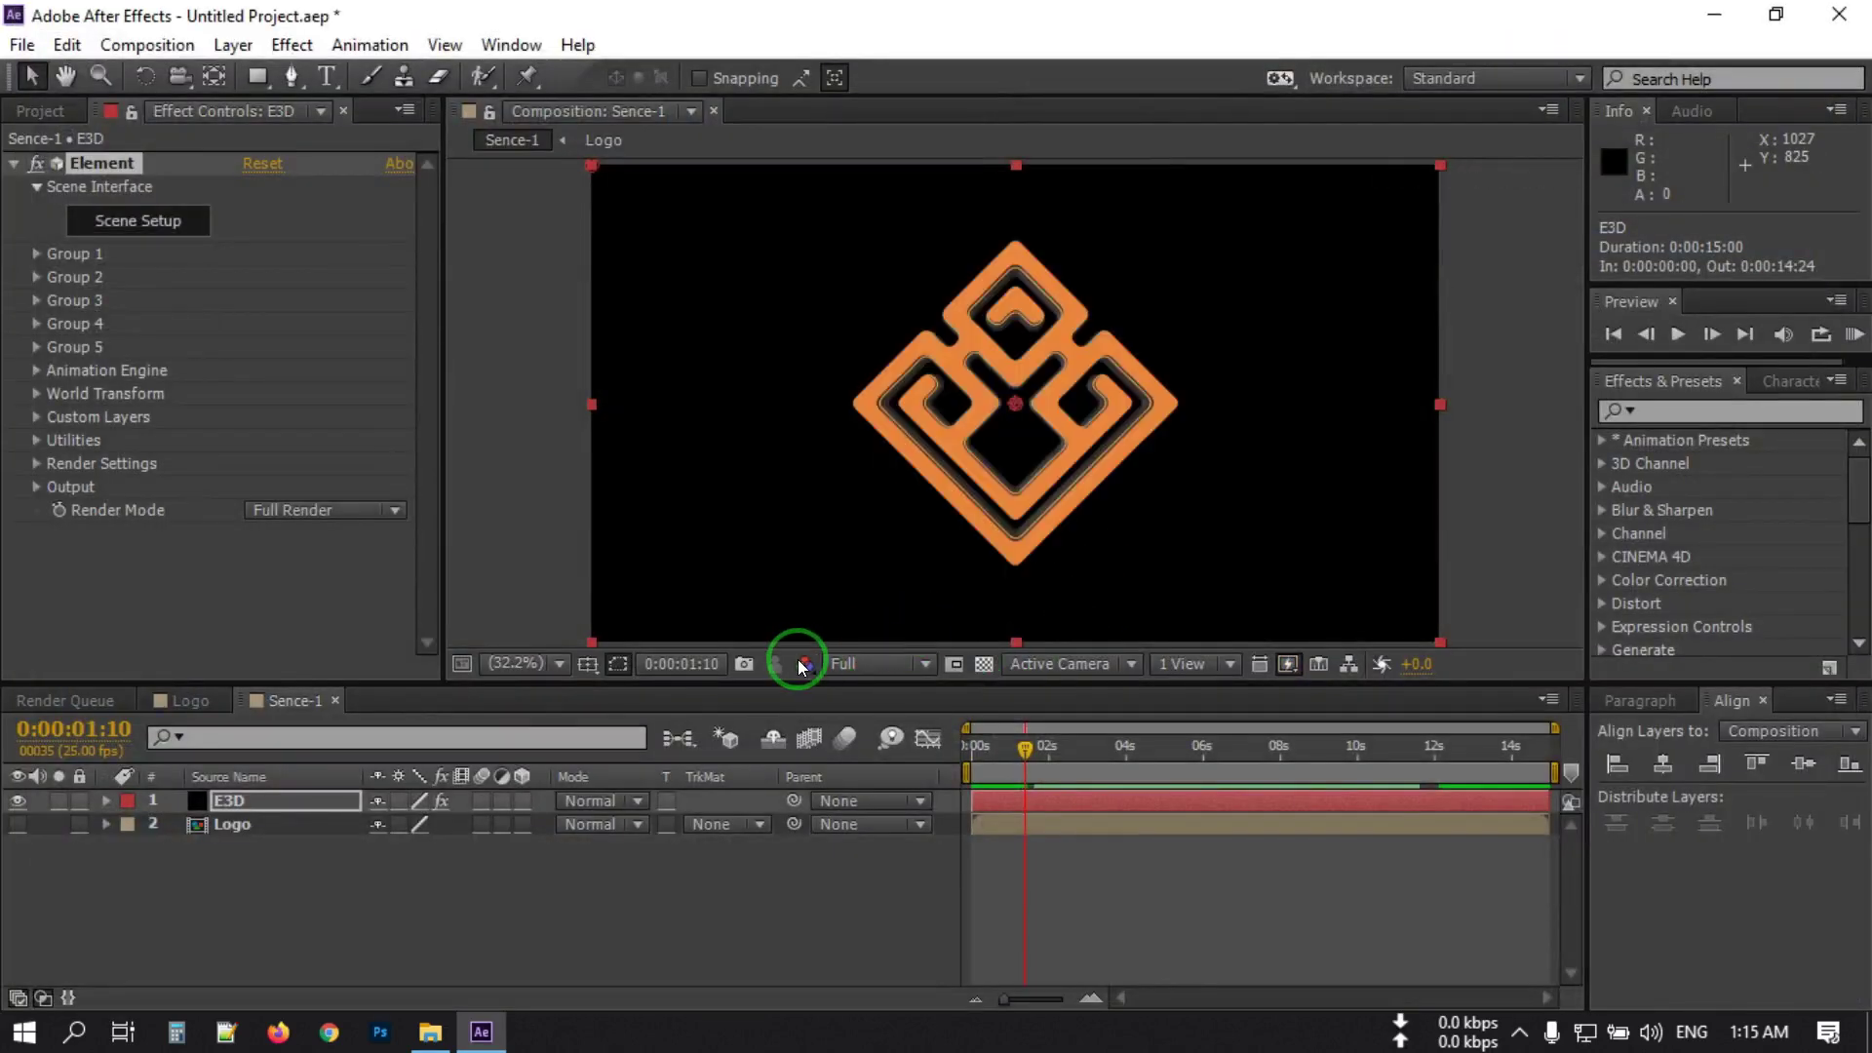
Duplicate the Sence-1 composition three times to make Sence-2, Sence-3 and Sence-4.
{"action": "left_click", "coordinate": [39, 112]}
{"action": "left_click", "coordinate": [125, 546]}
{"action": "left_click", "coordinate": [60, 456]}
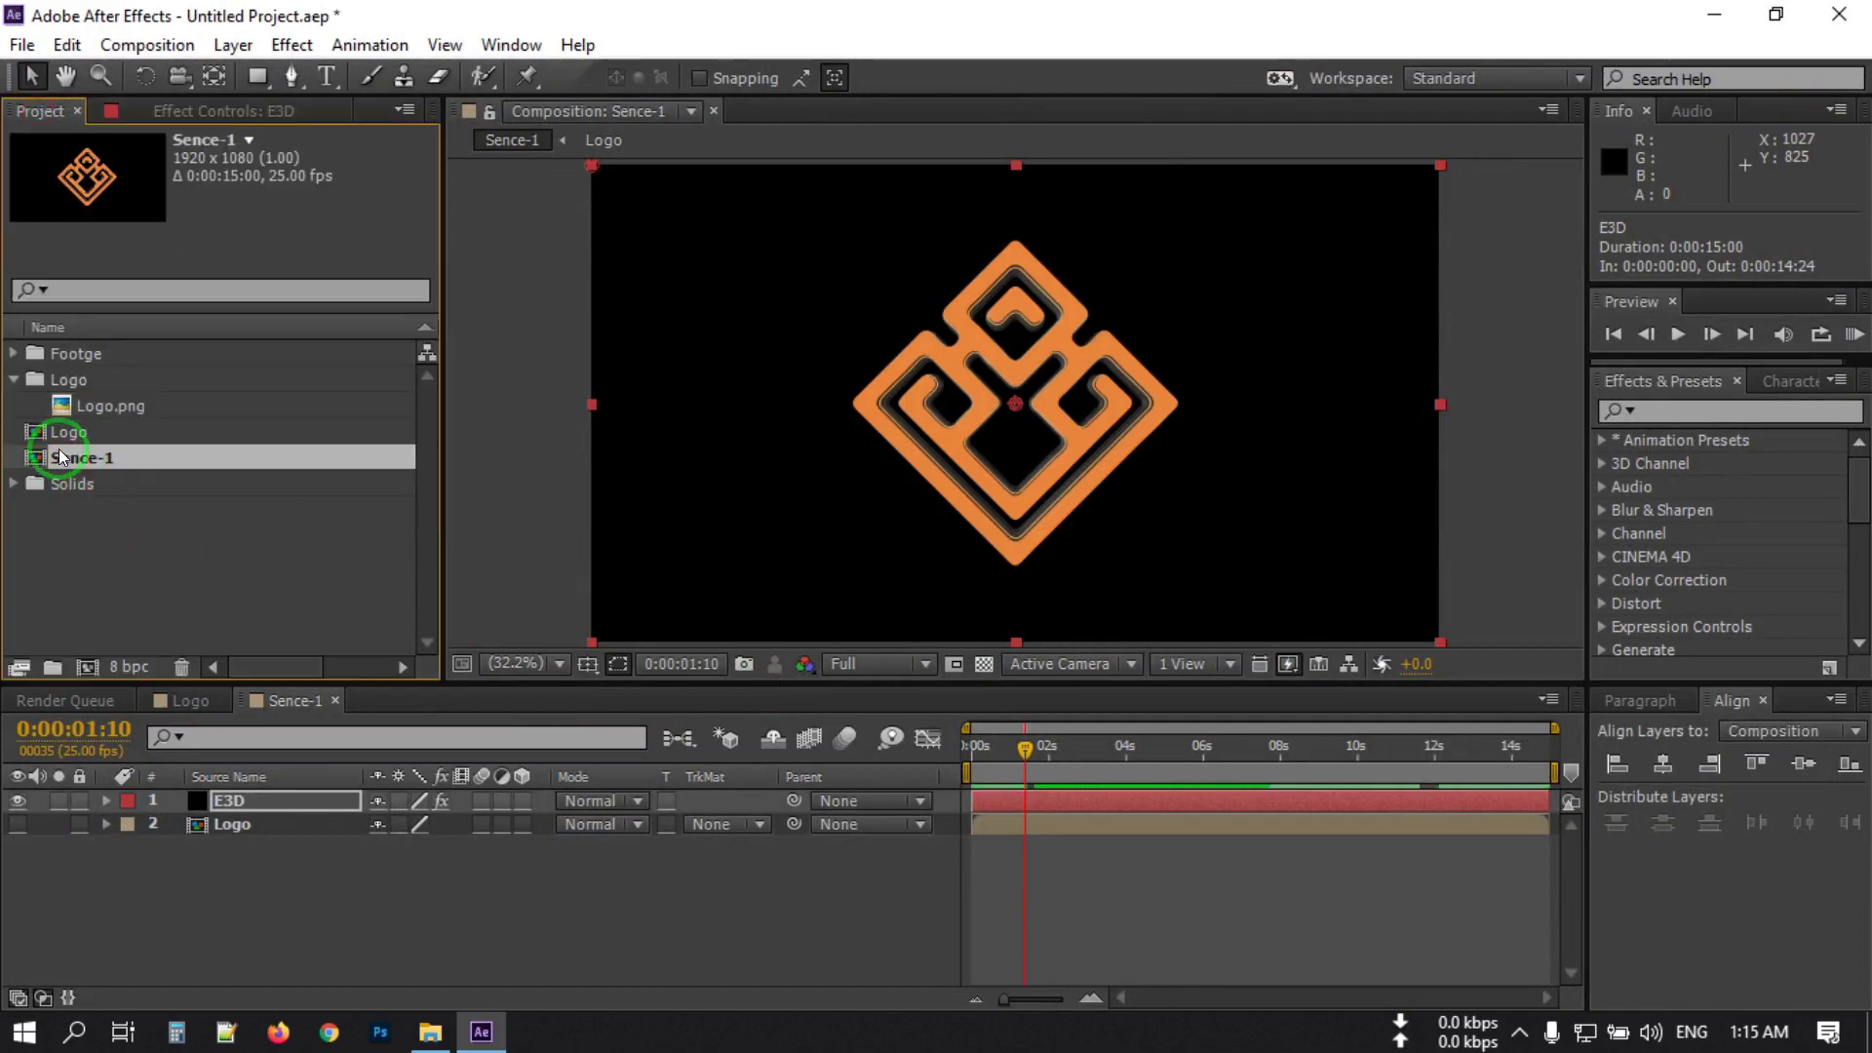
{"action": "key", "text": "ctrl+d"}
{"action": "key", "text": "ctrl+d"}
{"action": "key", "text": "ctrl+d"}
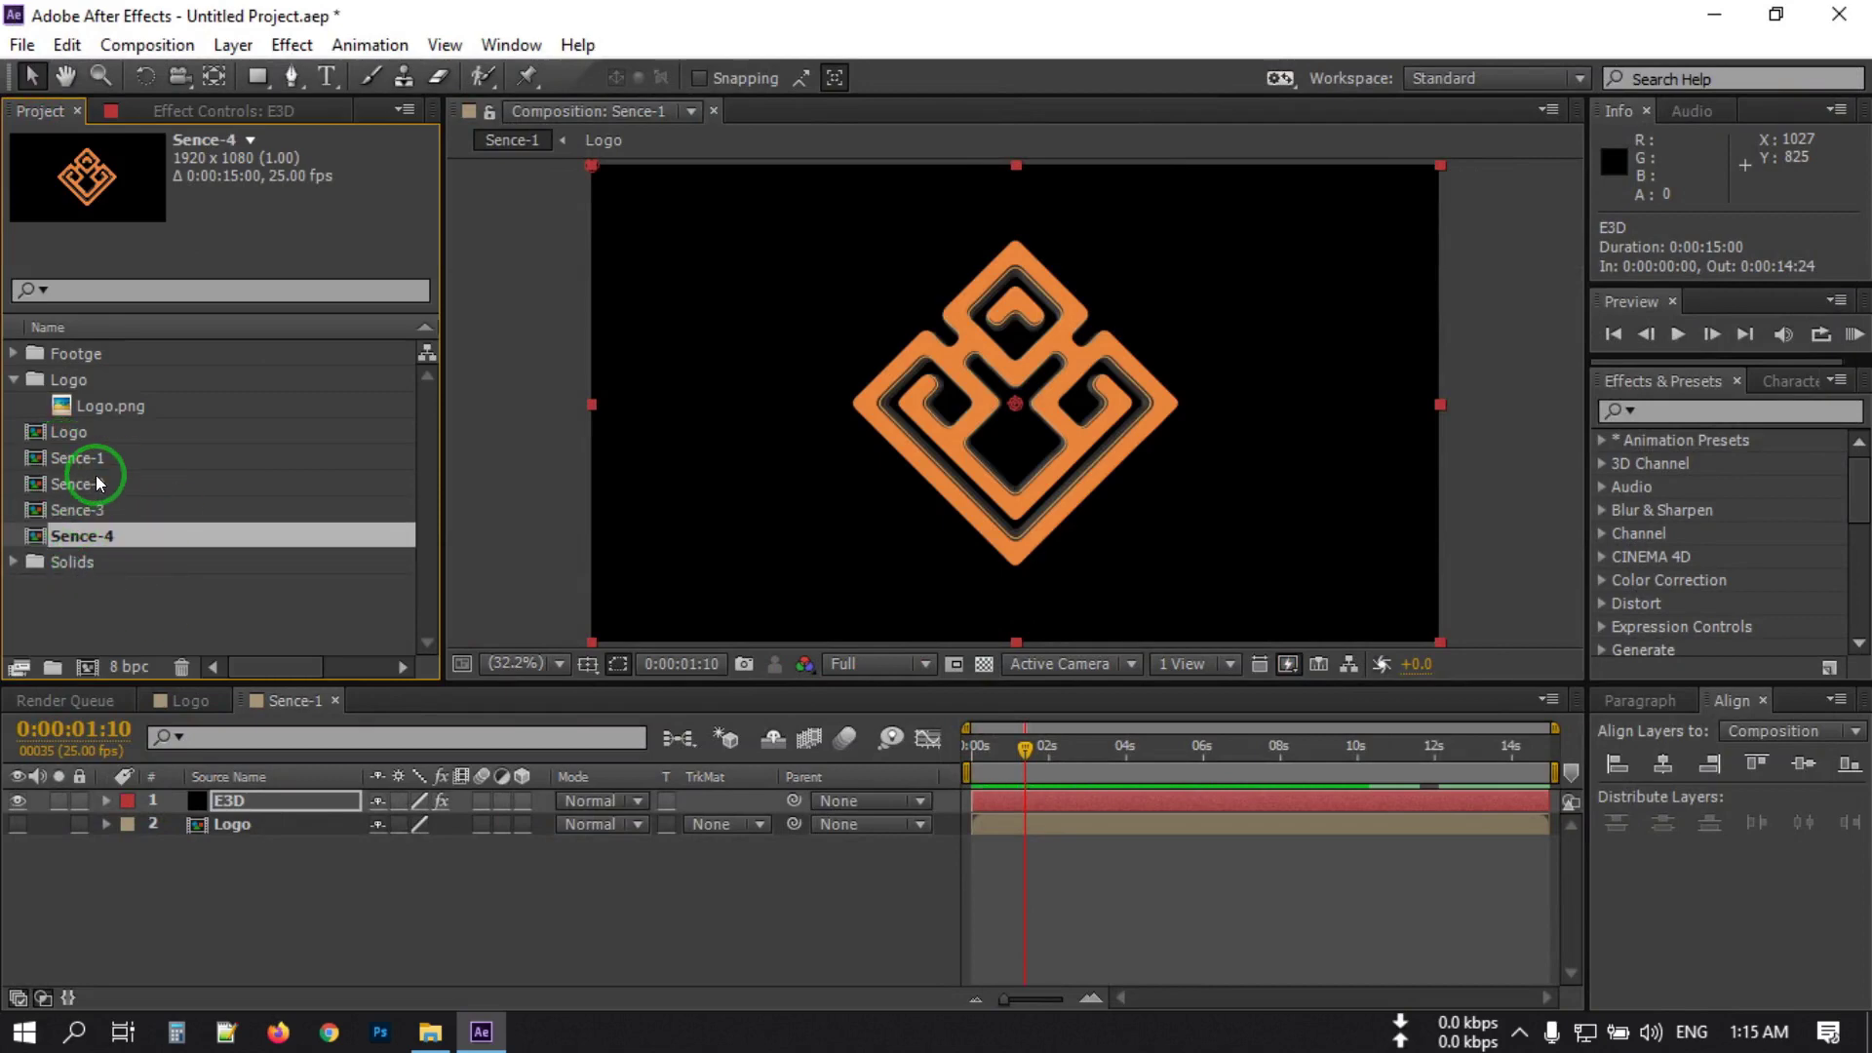
Add a two-node 35mm camera with depth of field disabled to the Sence-1 composition.
{"action": "left_click", "coordinate": [228, 860]}
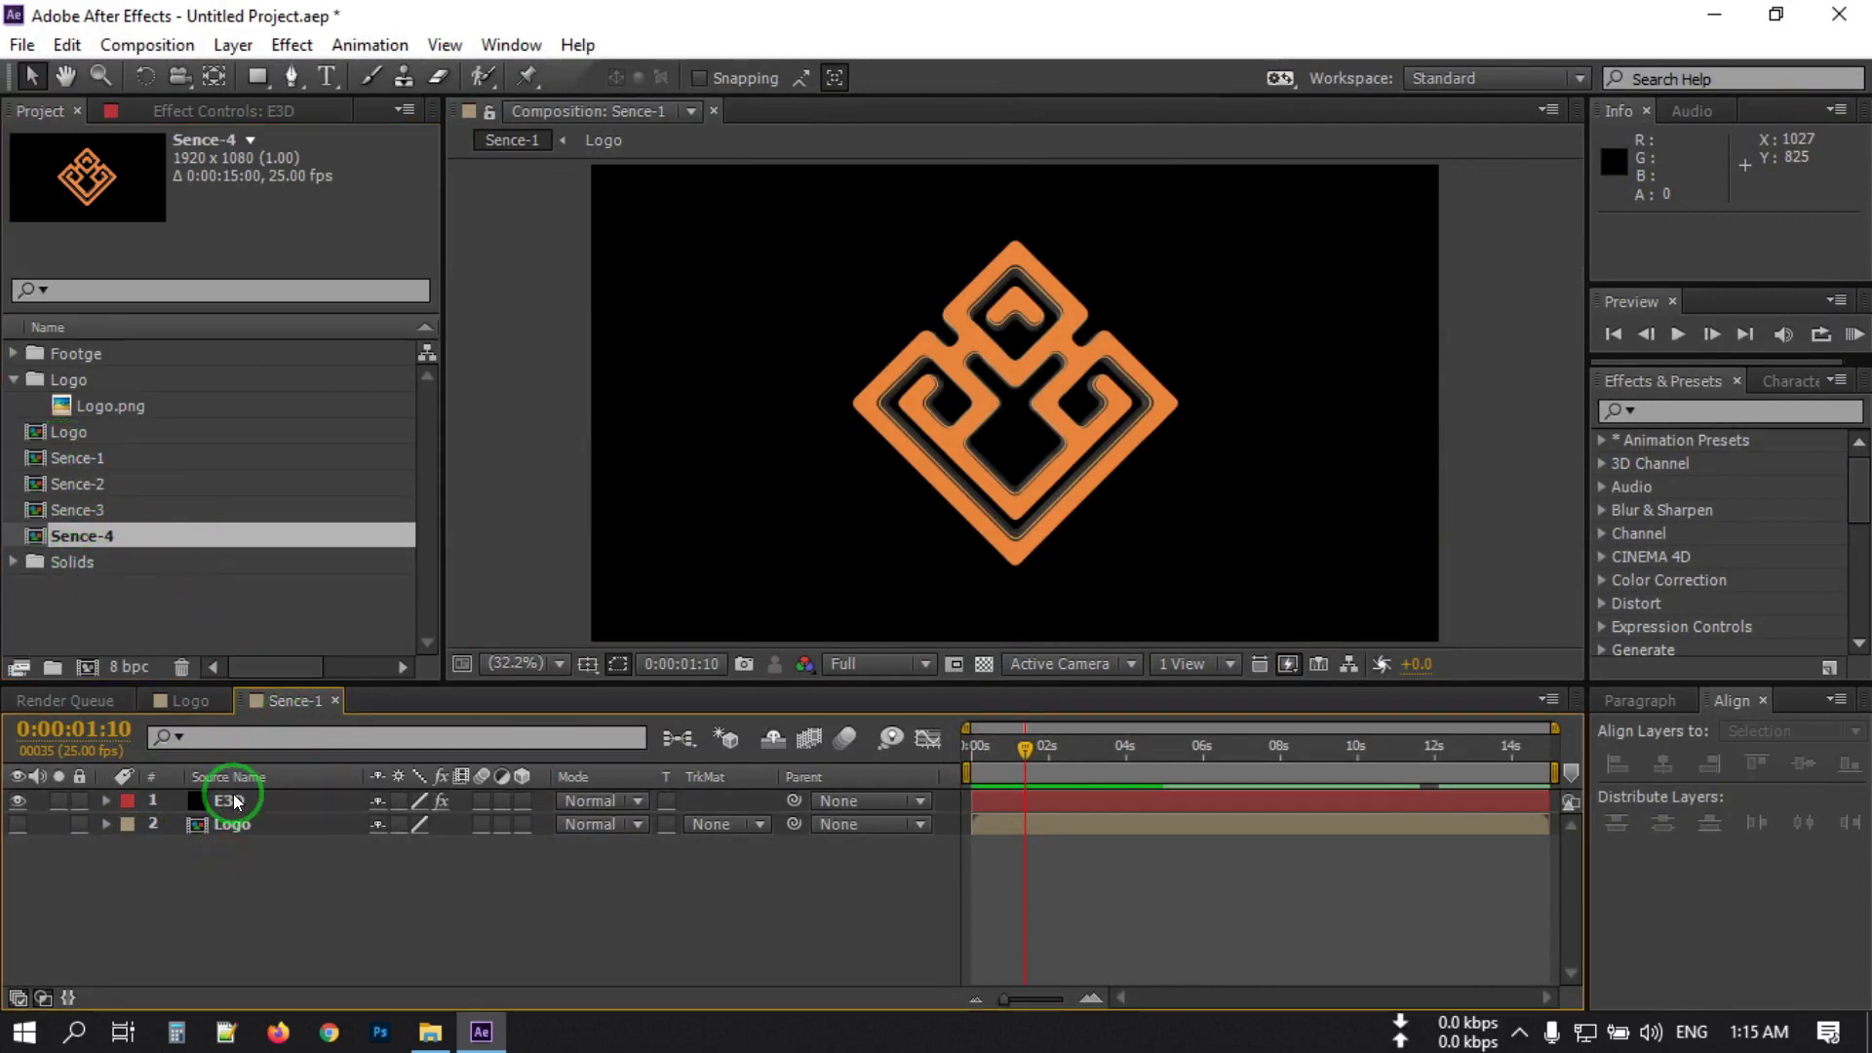
{"action": "left_click", "coordinate": [232, 801]}
{"action": "left_click", "coordinate": [241, 861]}
{"action": "left_click", "coordinate": [242, 858]}
{"action": "right_click", "coordinate": [206, 888]}
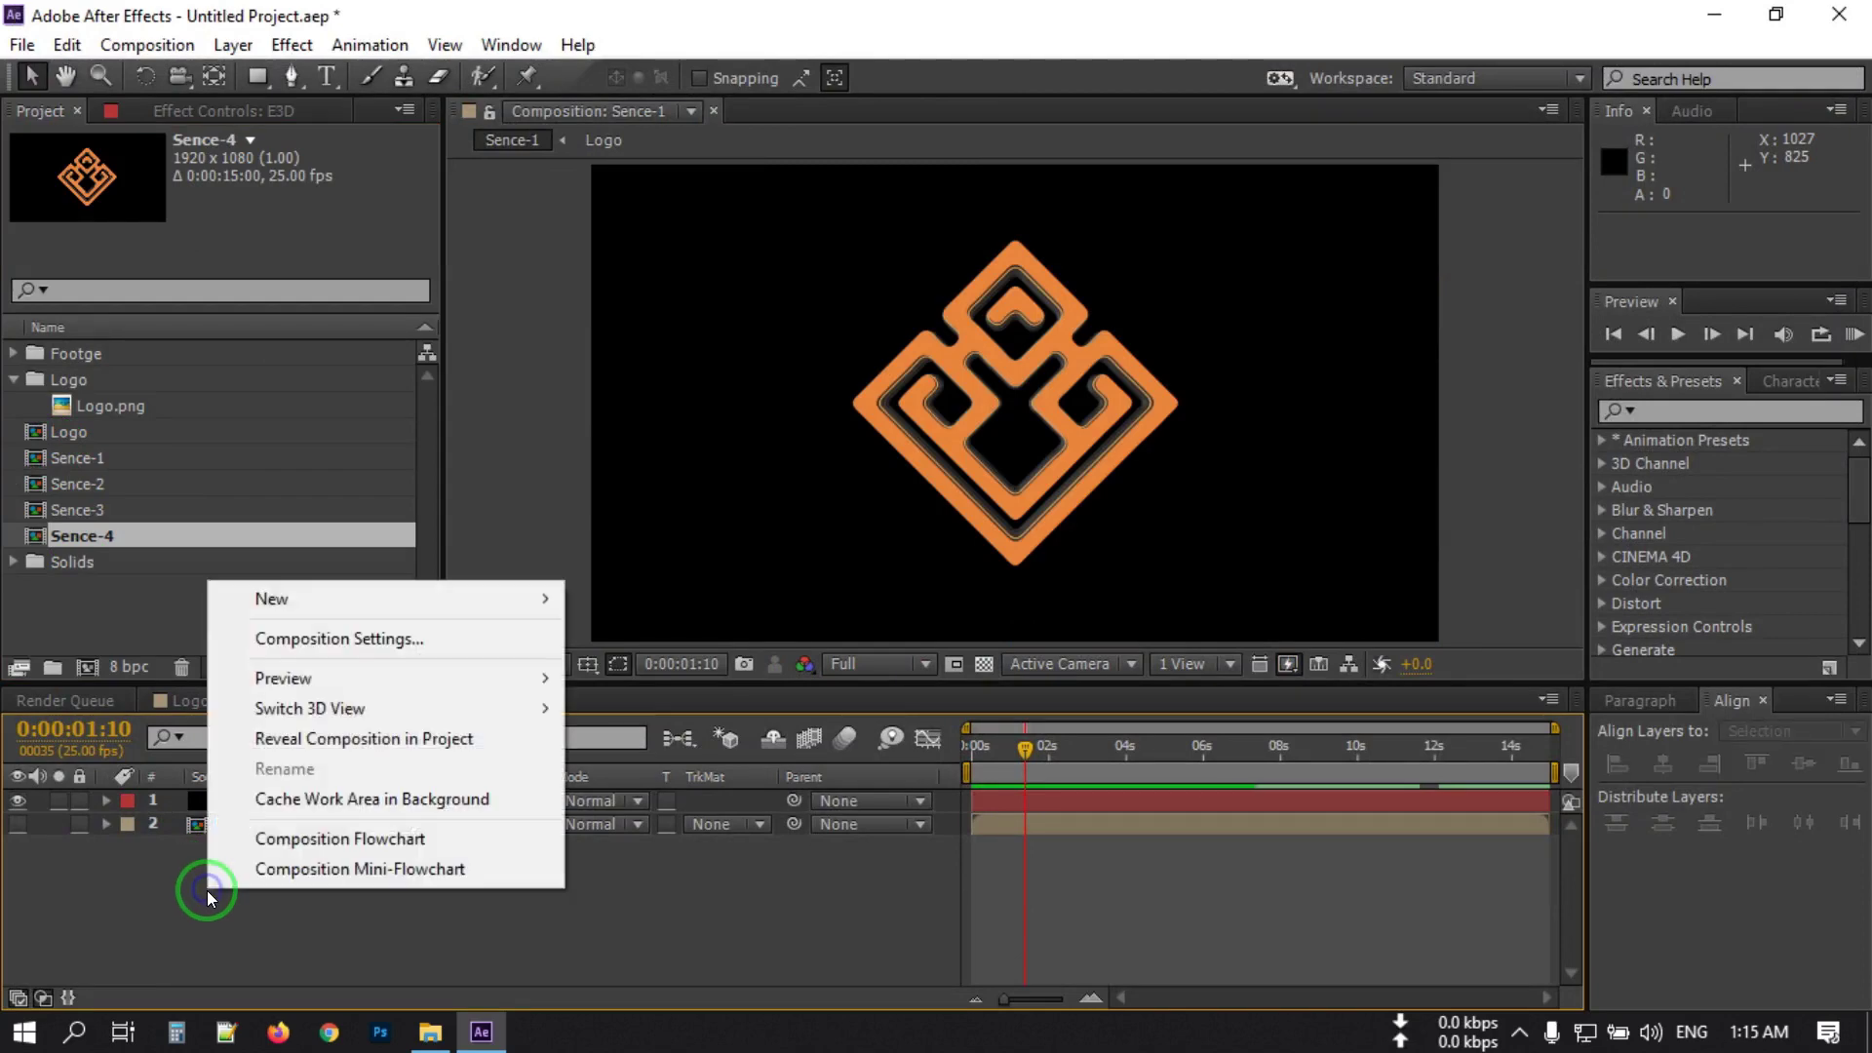
{"action": "mouse_move", "coordinate": [298, 599]}
{"action": "left_click", "coordinate": [632, 729]}
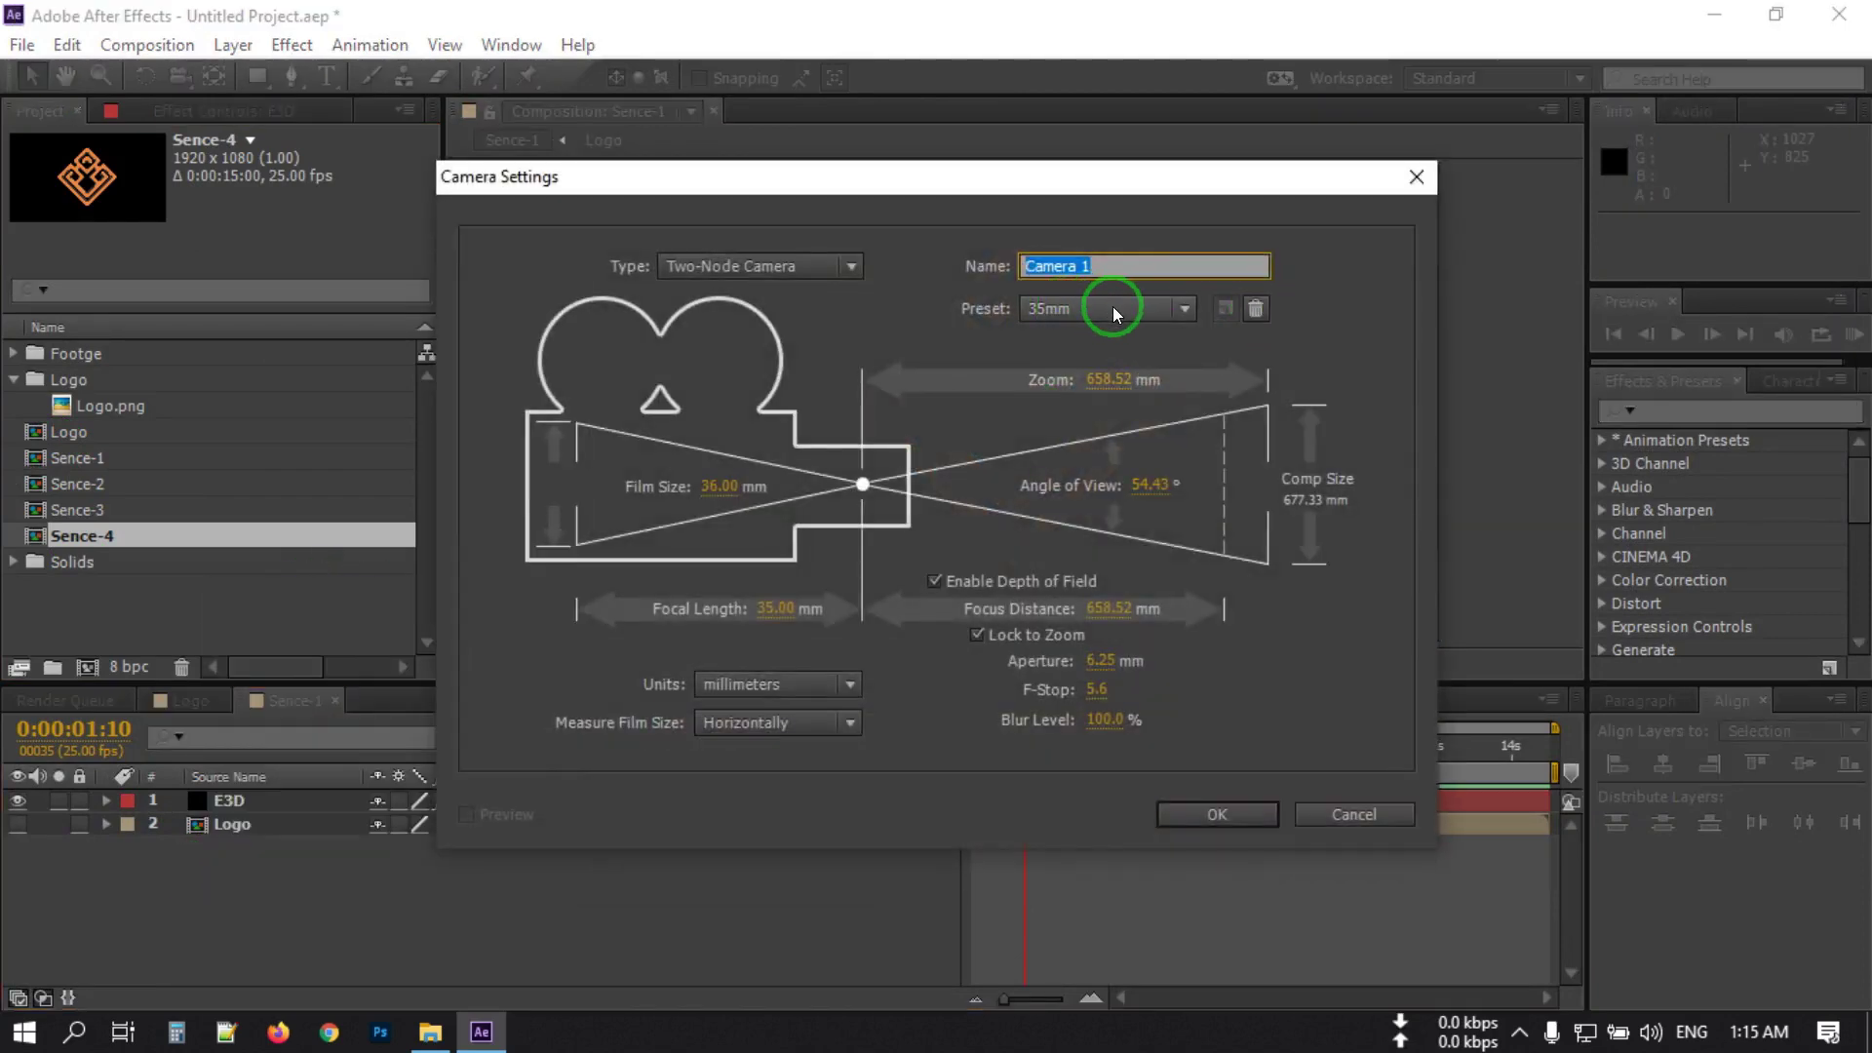
{"action": "left_click", "coordinate": [933, 582]}
{"action": "left_click", "coordinate": [1190, 815]}
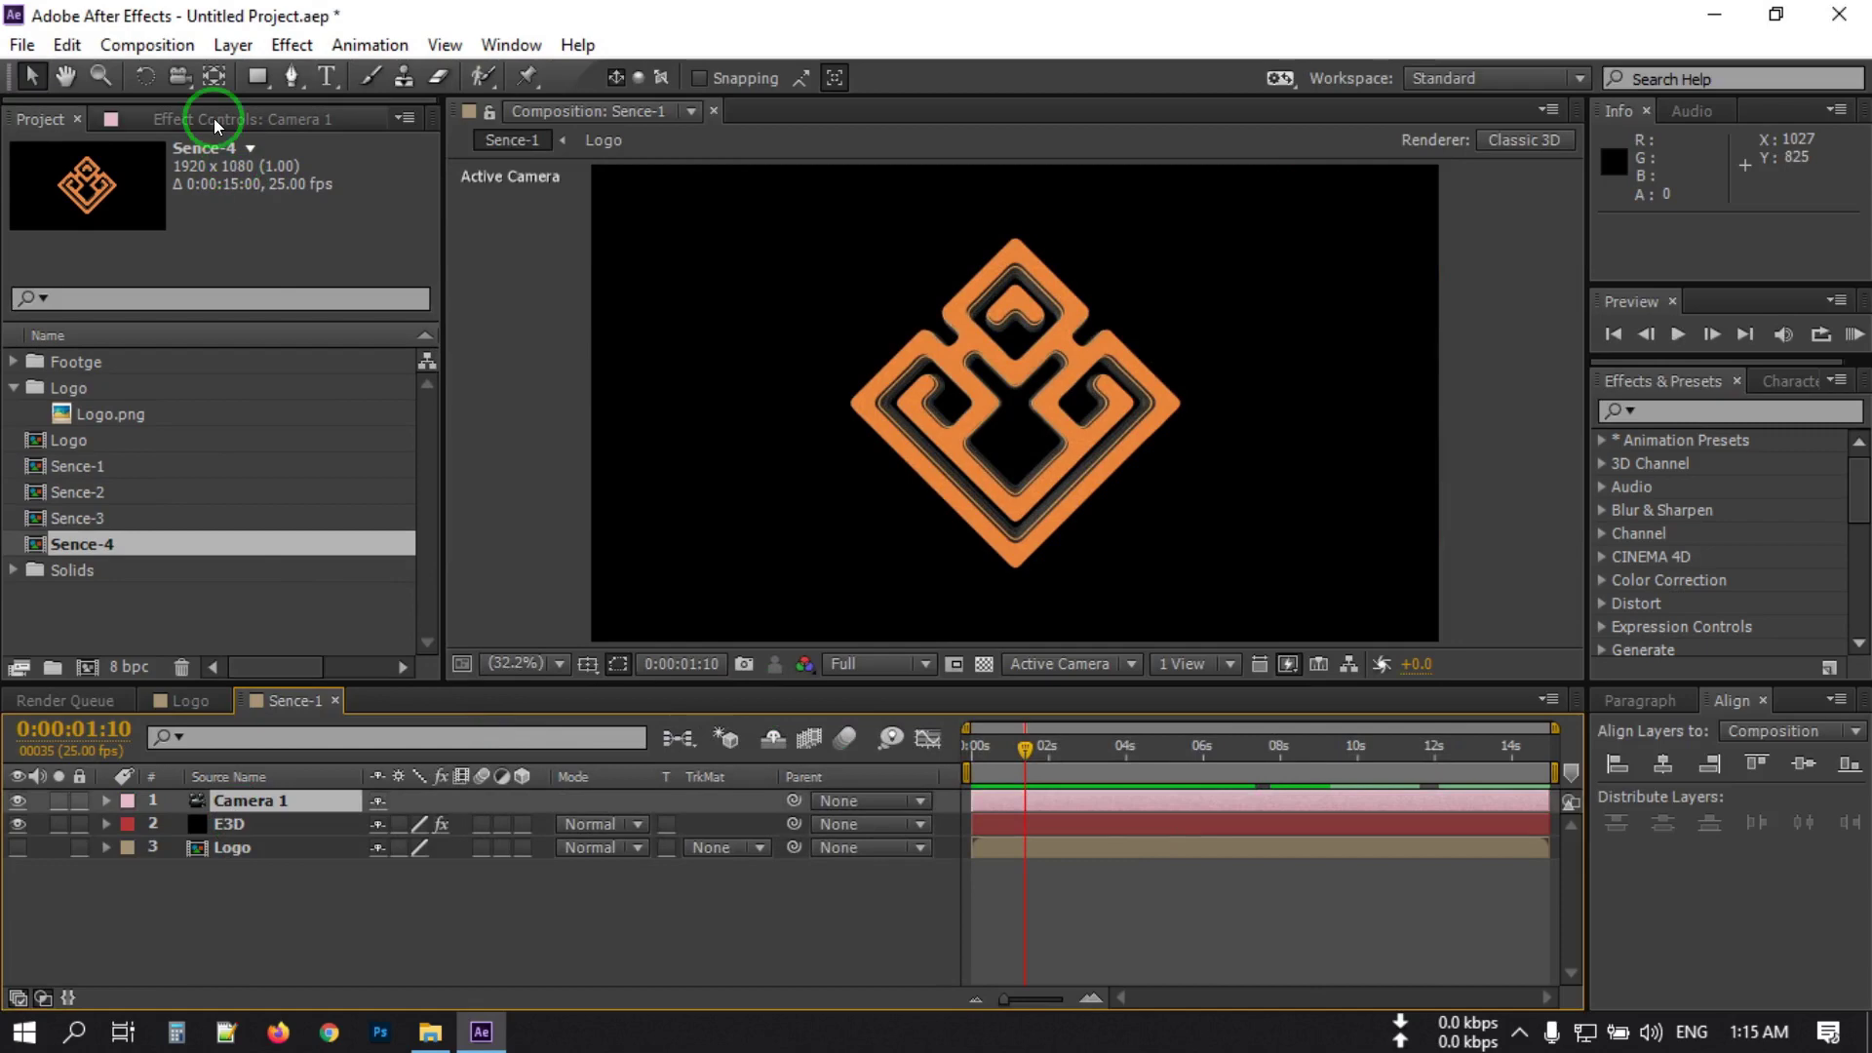
Start moving the camera around the logo and lower the composition preview resolution to Third.
{"action": "left_click_drag", "start_coordinate": [177, 76], "coordinate": [259, 87]}
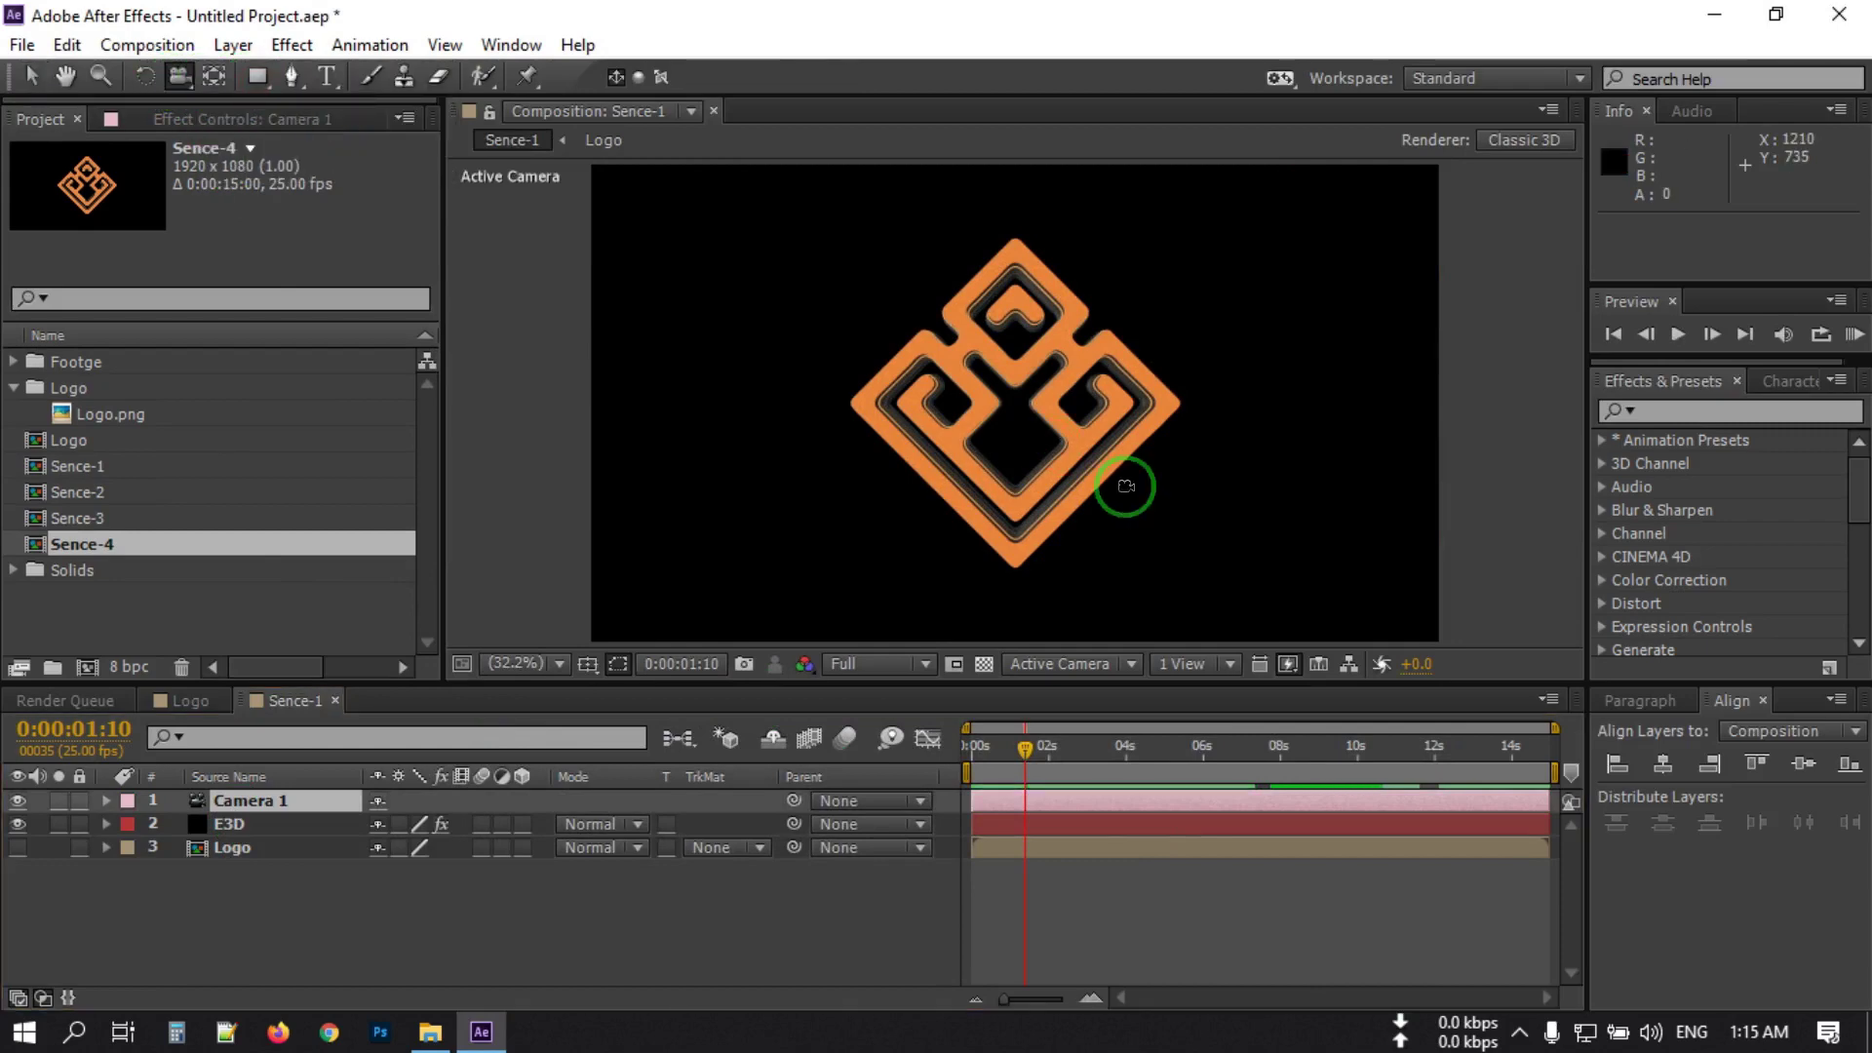
{"action": "left_click_drag", "start_coordinate": [969, 409], "coordinate": [1062, 401]}
{"action": "left_click", "coordinate": [921, 664]}
{"action": "left_click", "coordinate": [878, 798]}
Orbit the camera to a low angled side view of the logo, at about position 184, 926, -914.
{"action": "left_click_drag", "start_coordinate": [178, 76], "coordinate": [327, 166]}
{"action": "left_click_drag", "start_coordinate": [803, 380], "coordinate": [990, 343]}
{"action": "left_click", "coordinate": [179, 77]}
{"action": "left_click", "coordinate": [201, 82]}
{"action": "left_click_drag", "start_coordinate": [205, 86], "coordinate": [293, 105]}
{"action": "left_click_drag", "start_coordinate": [960, 404], "coordinate": [983, 386]}
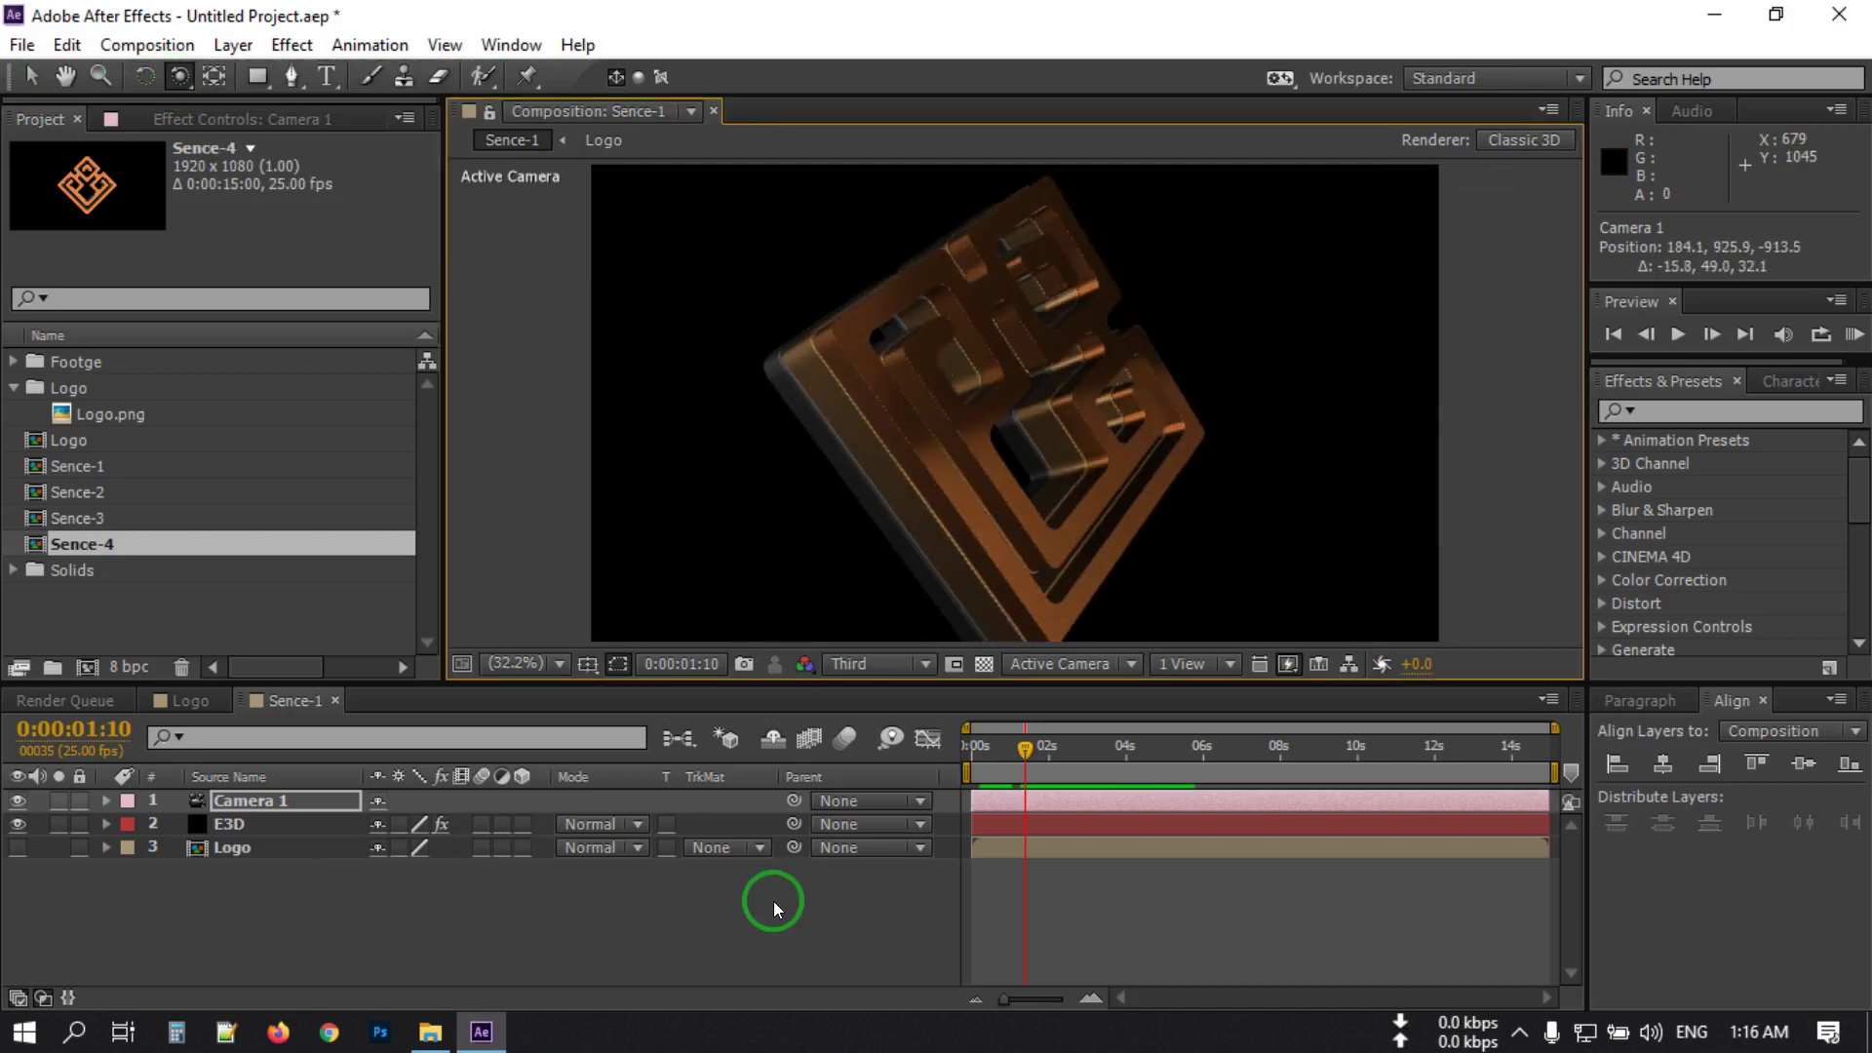
Reveal the position controls of Group 1's auxiliary Channel 2 in the E3D layer's Element effect.
{"action": "left_click", "coordinate": [228, 827]}
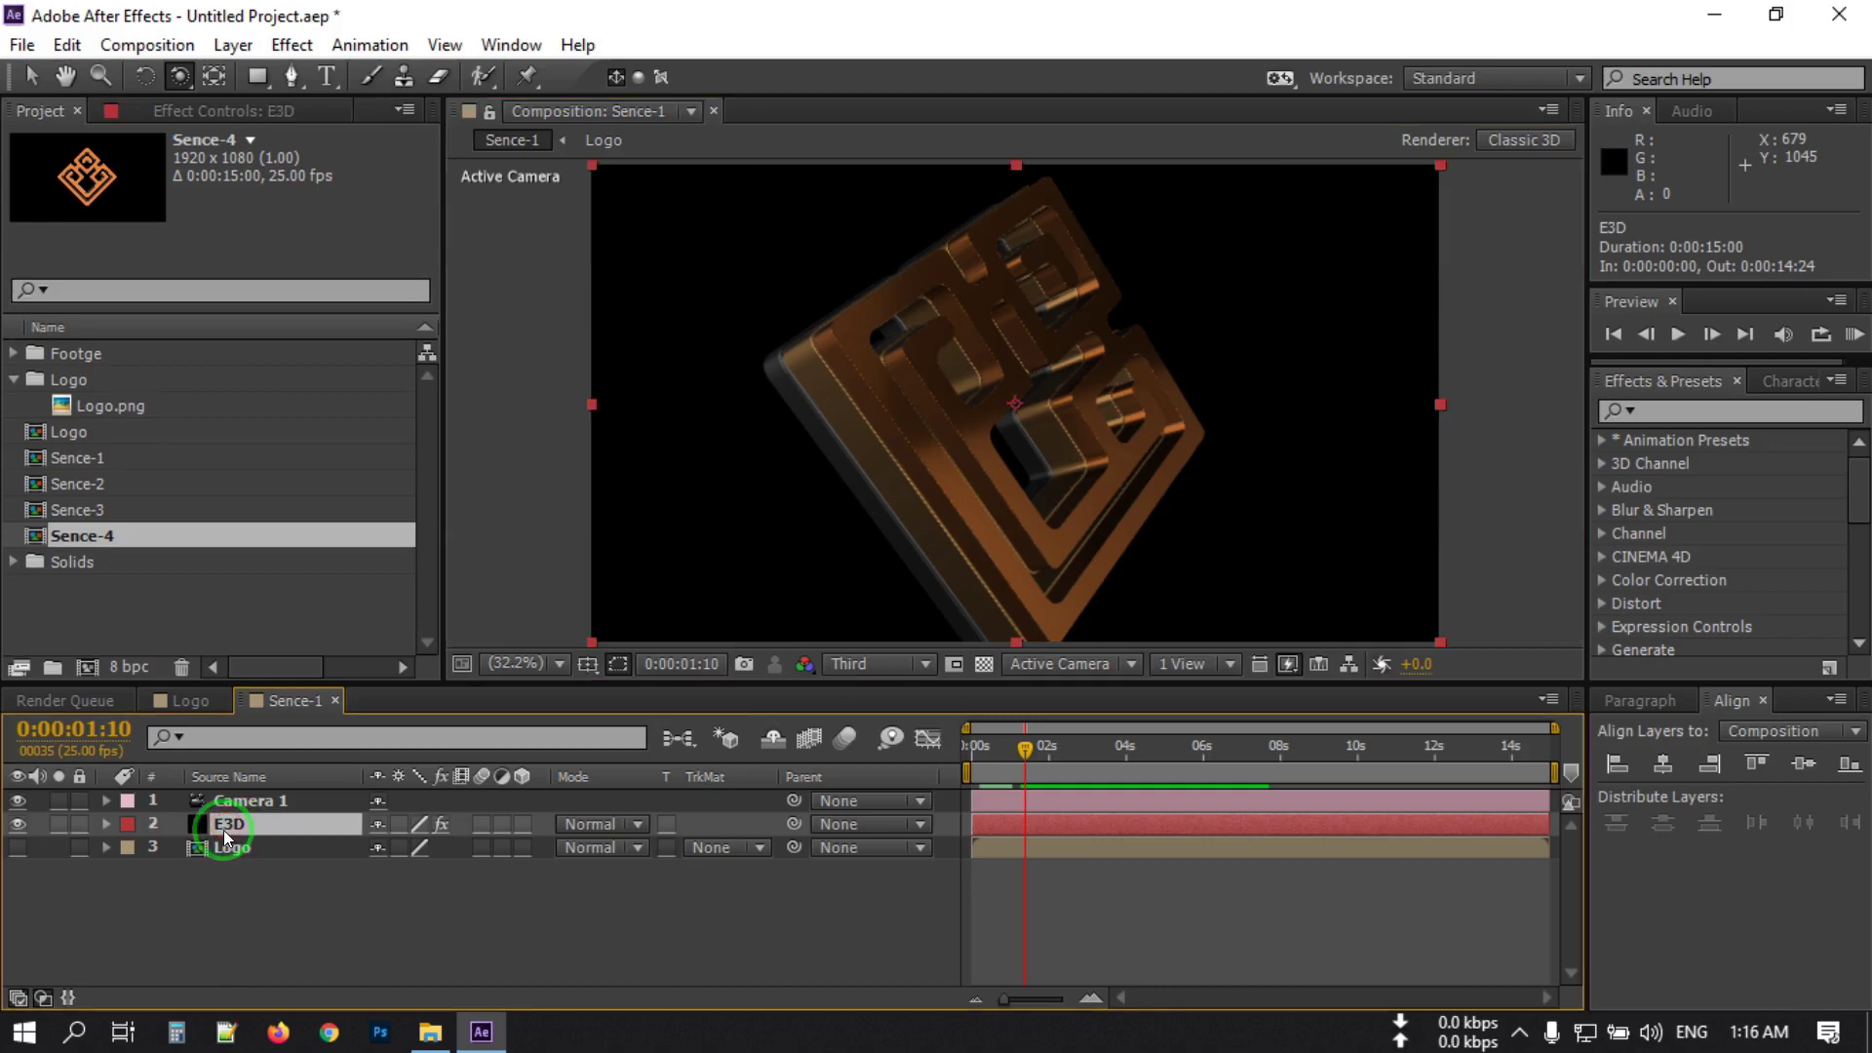
{"action": "left_click", "coordinate": [219, 113]}
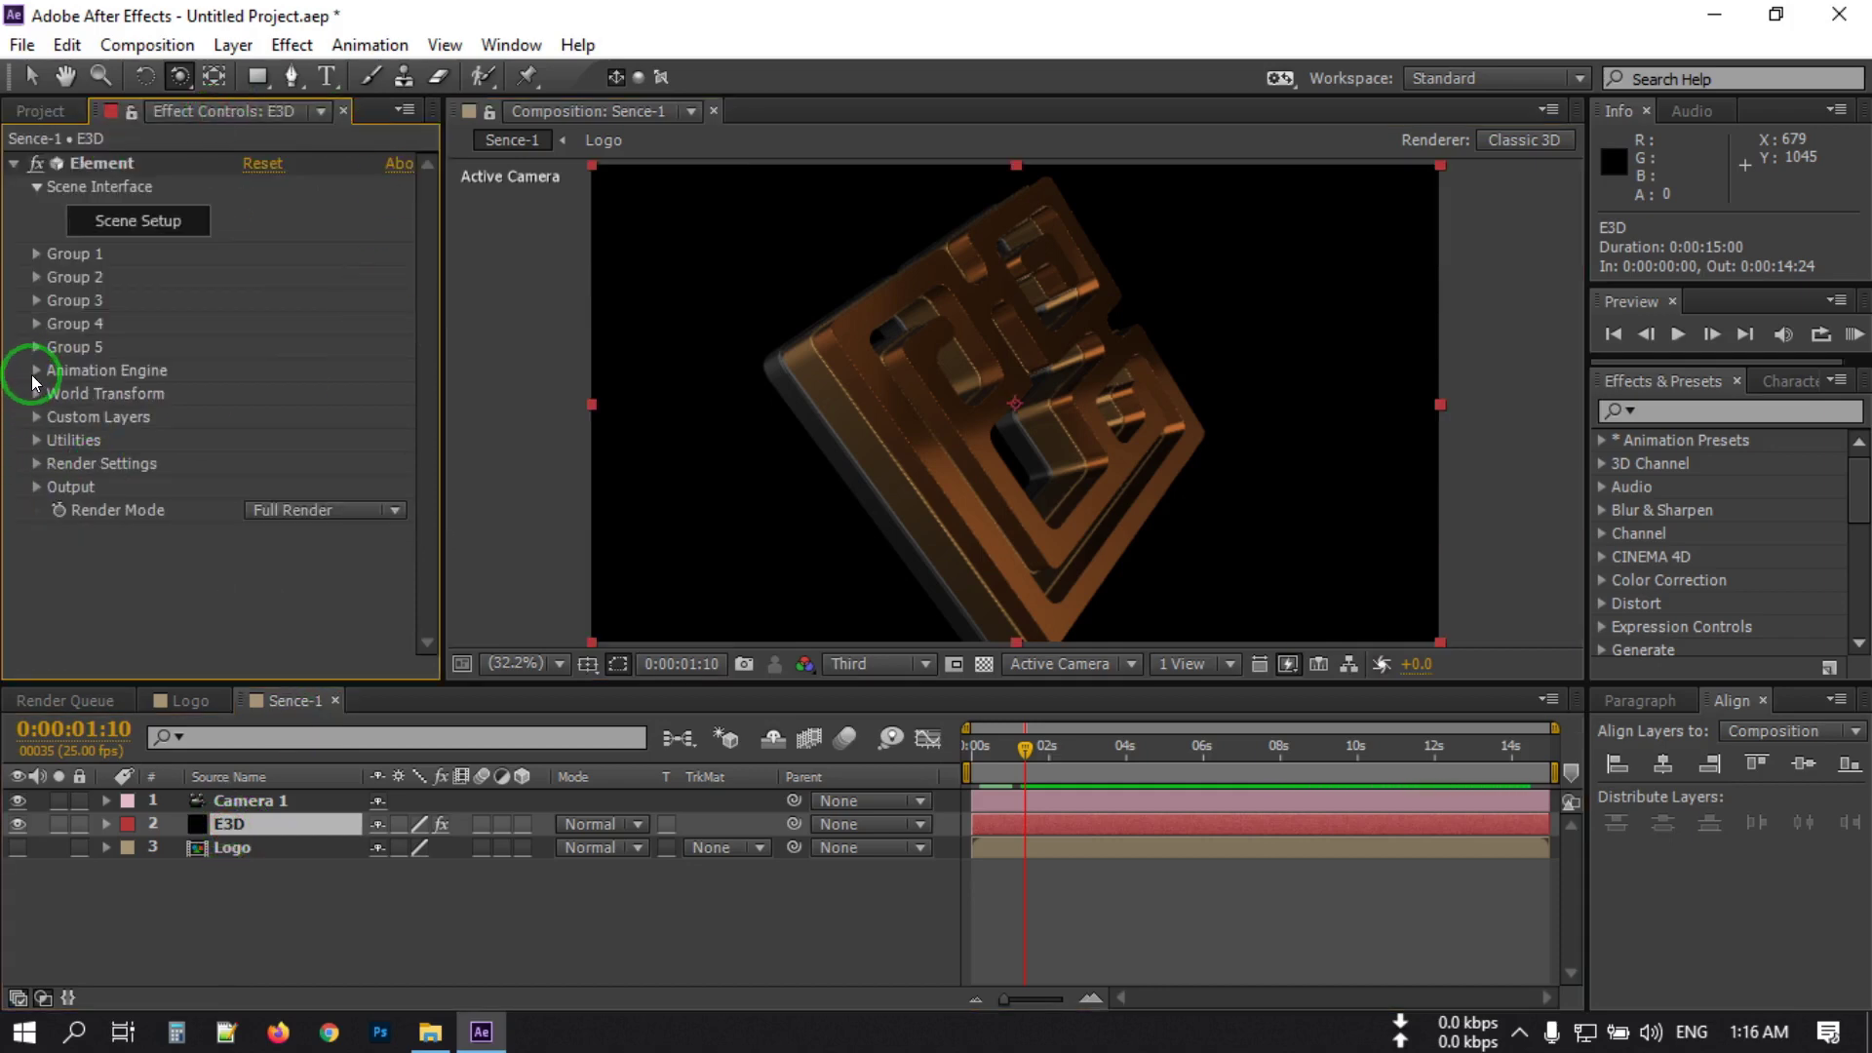
{"action": "left_click", "coordinate": [35, 255]}
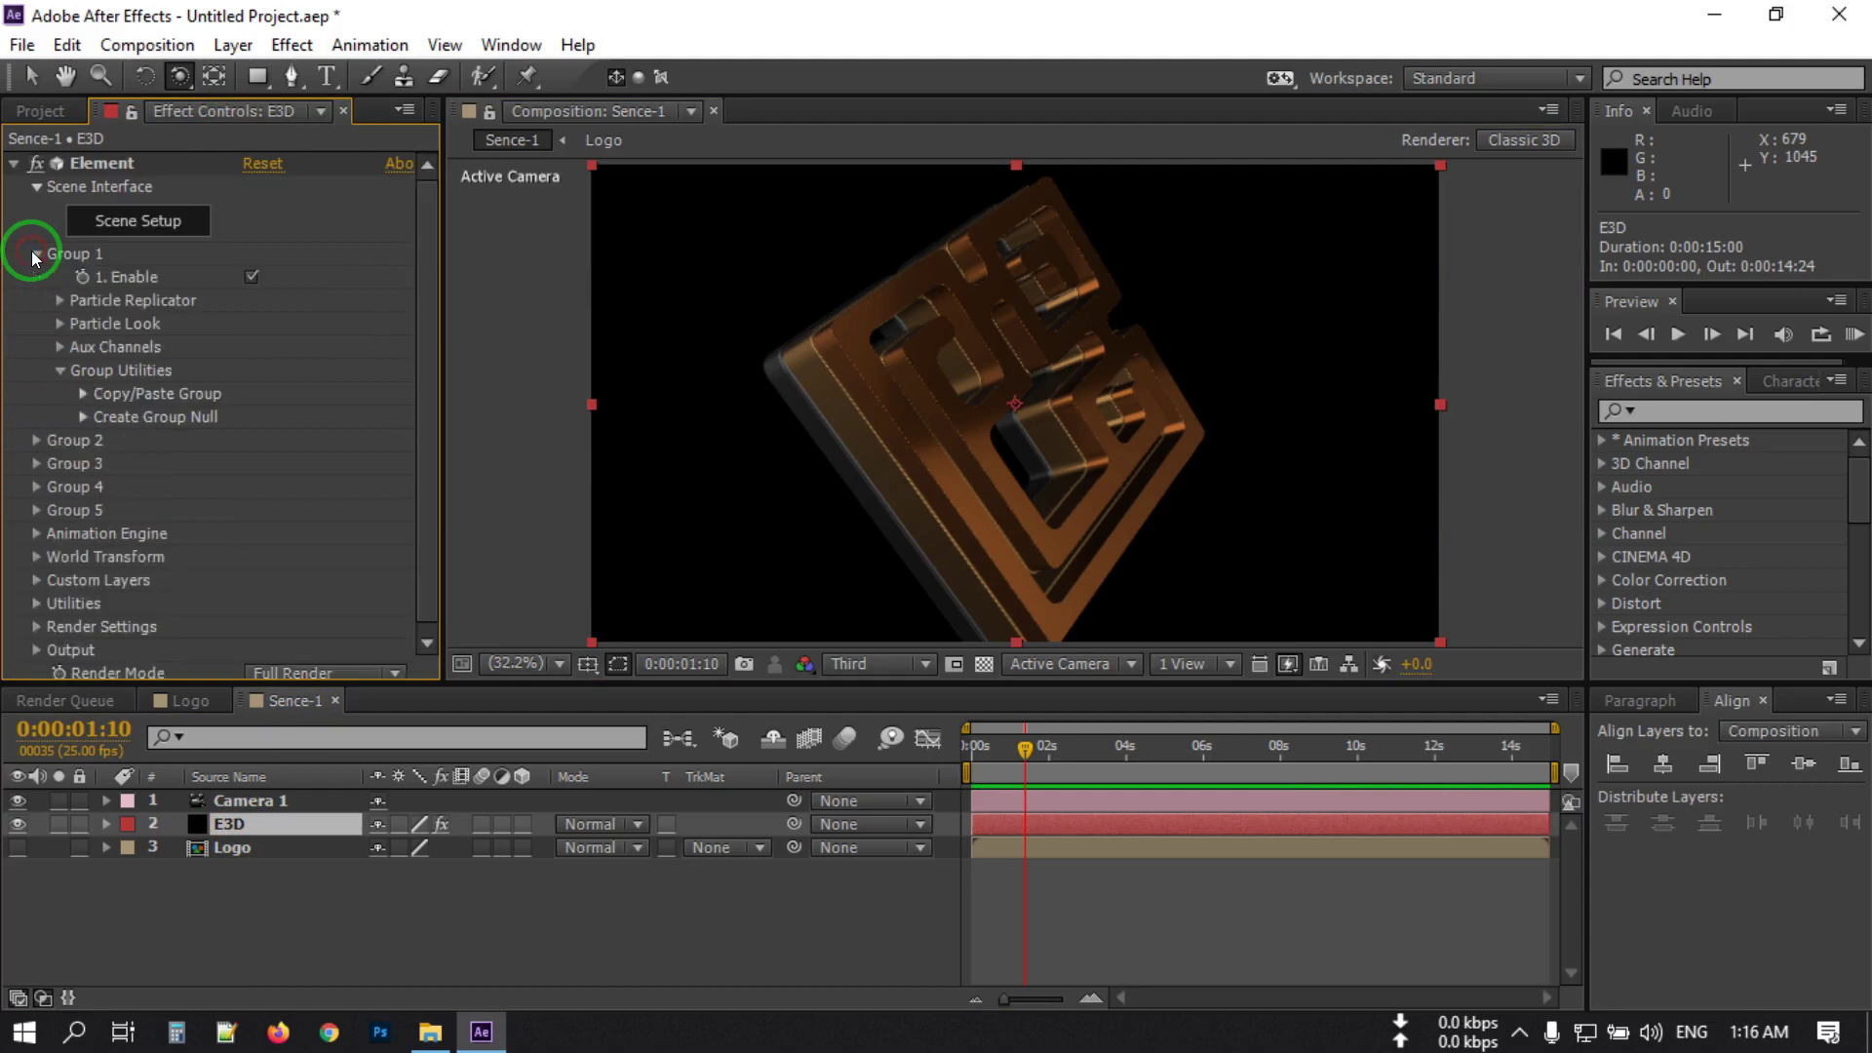
{"action": "left_click", "coordinate": [60, 348]}
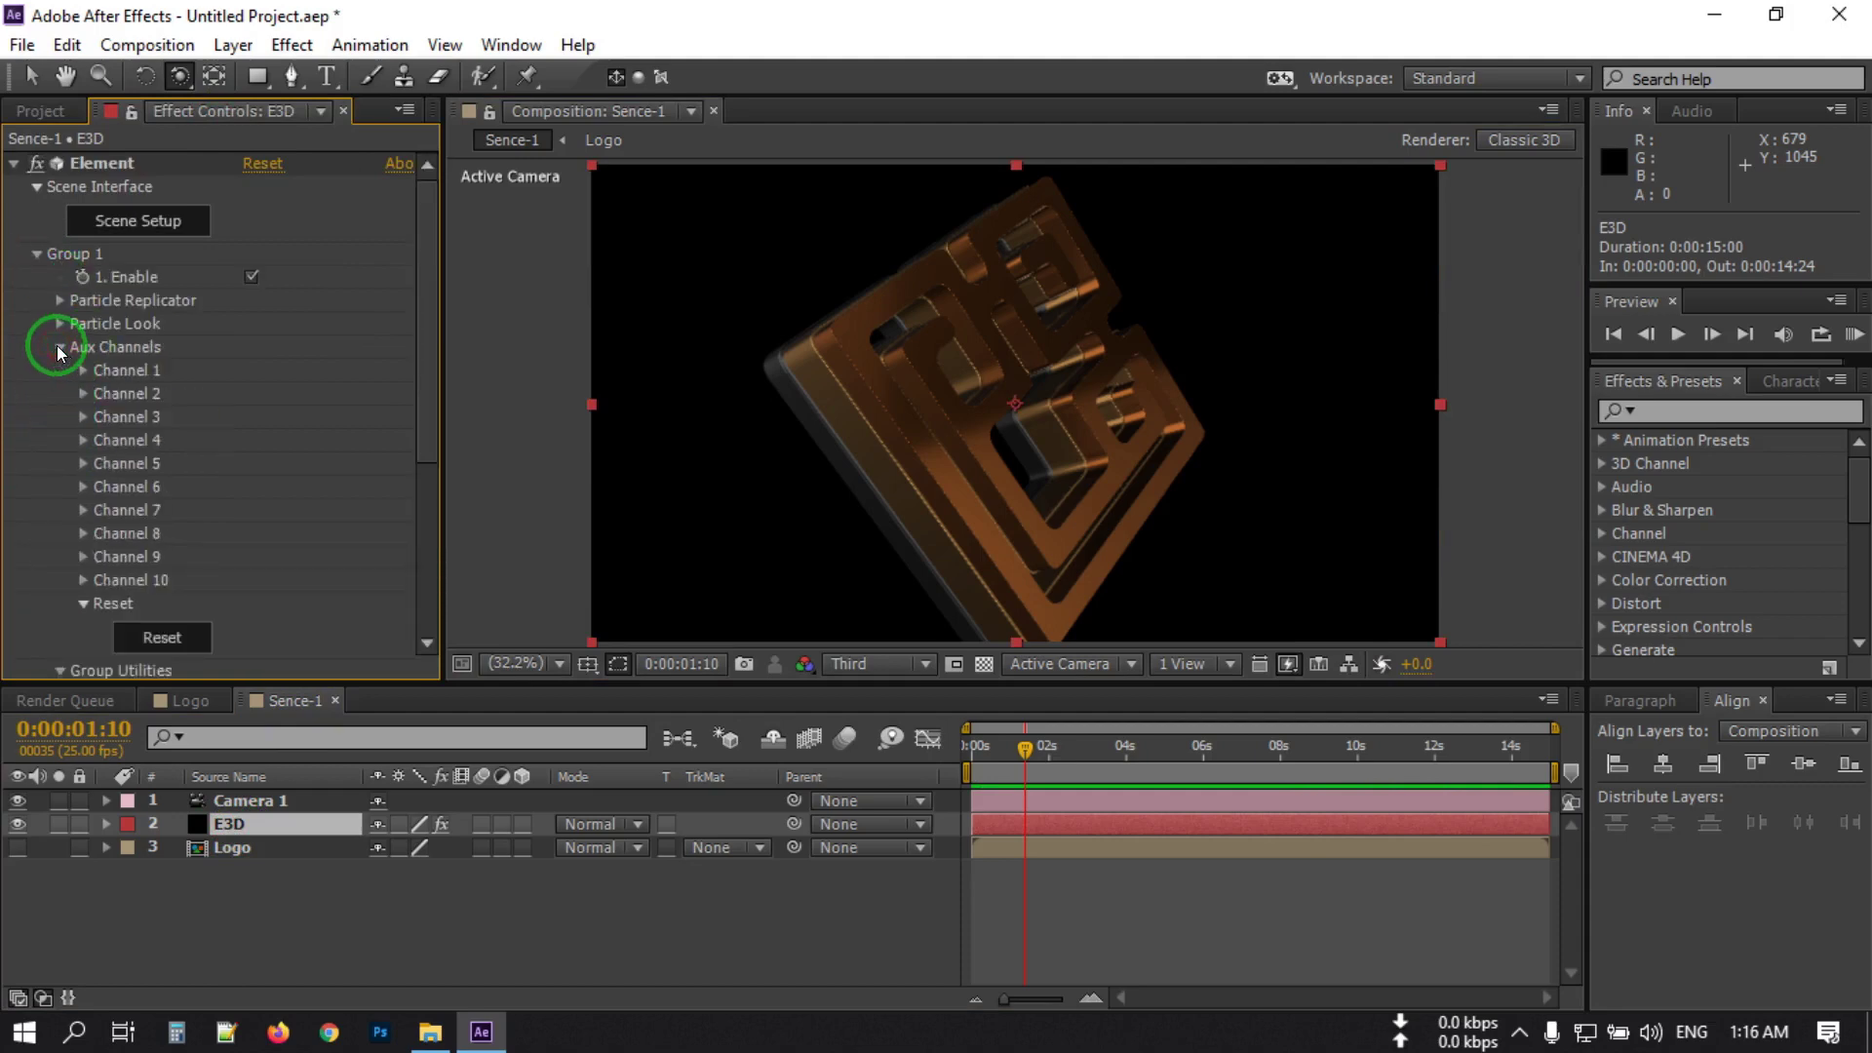
{"action": "left_click", "coordinate": [82, 395]}
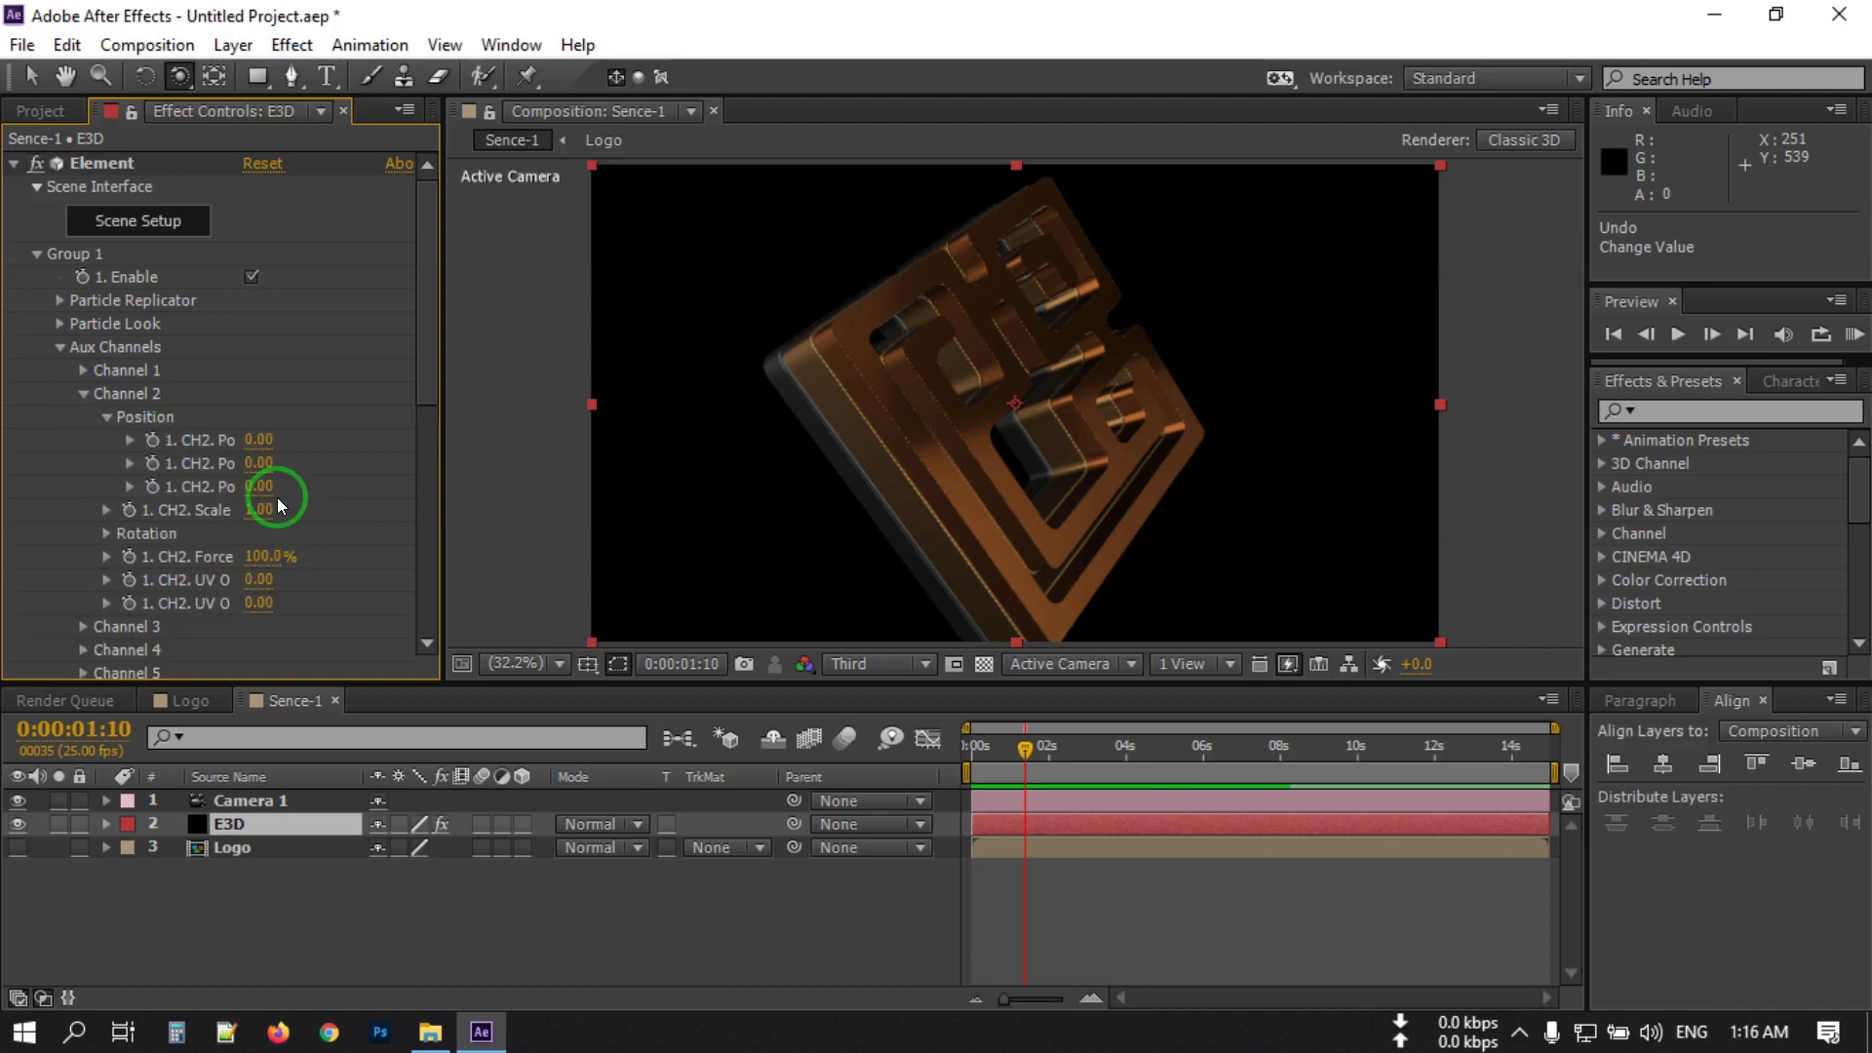
Try Channel 2 Z positions of 0.74 and -0.46 on the E3D layer, undoing each change.
{"action": "left_click_drag", "start_coordinate": [263, 483], "coordinate": [362, 482]}
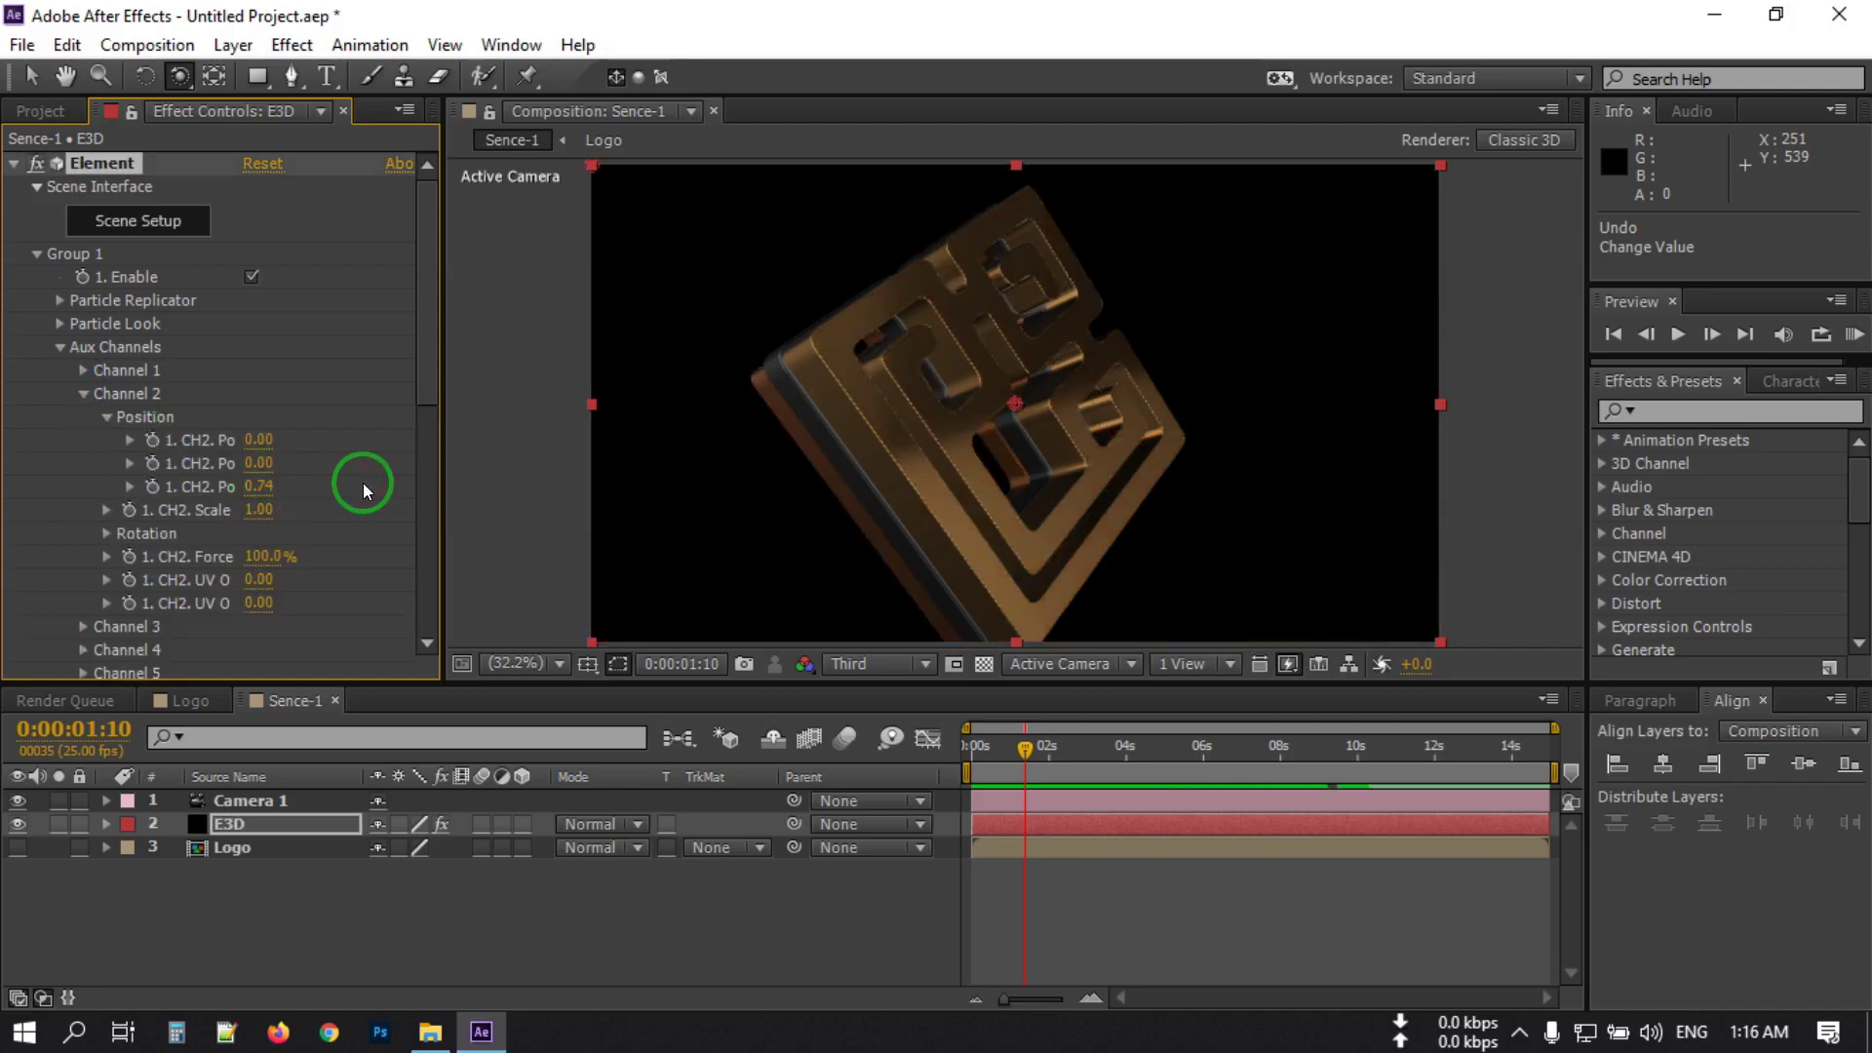
{"action": "key", "text": "ctrl+z"}
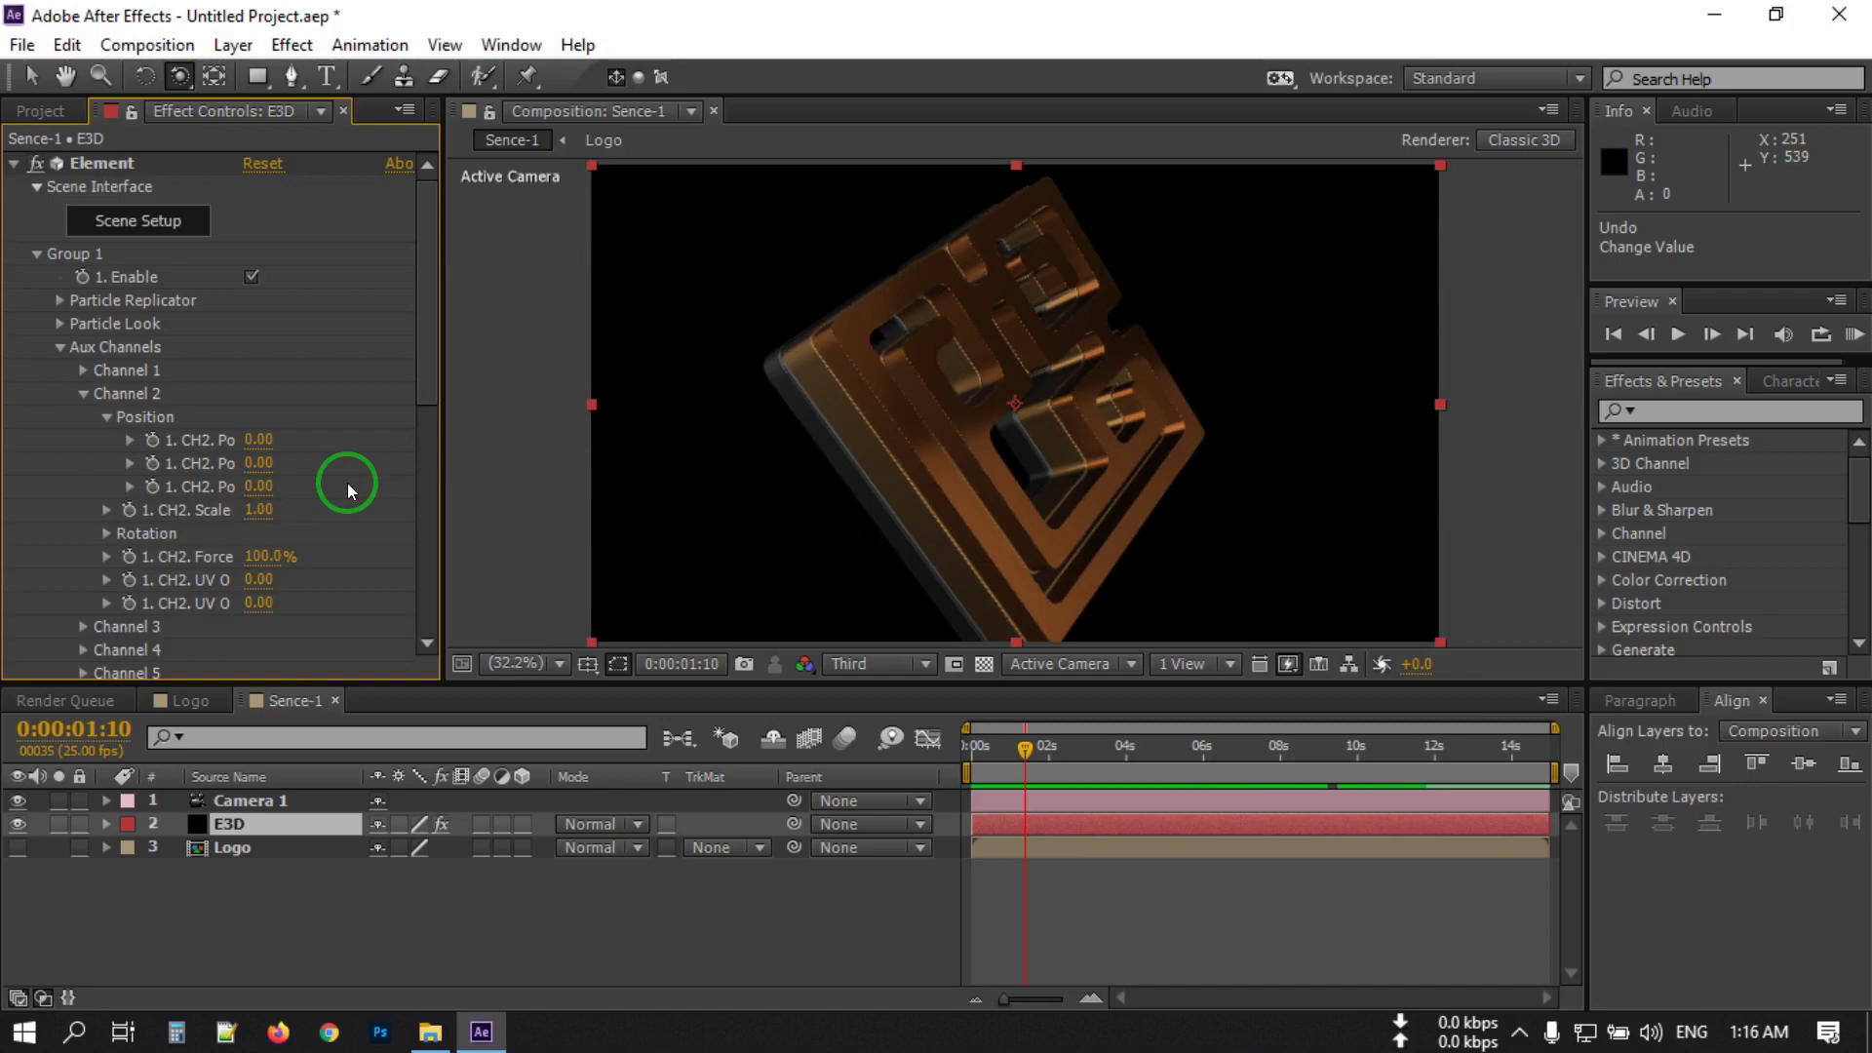
{"action": "left_click_drag", "start_coordinate": [263, 485], "coordinate": [150, 493]}
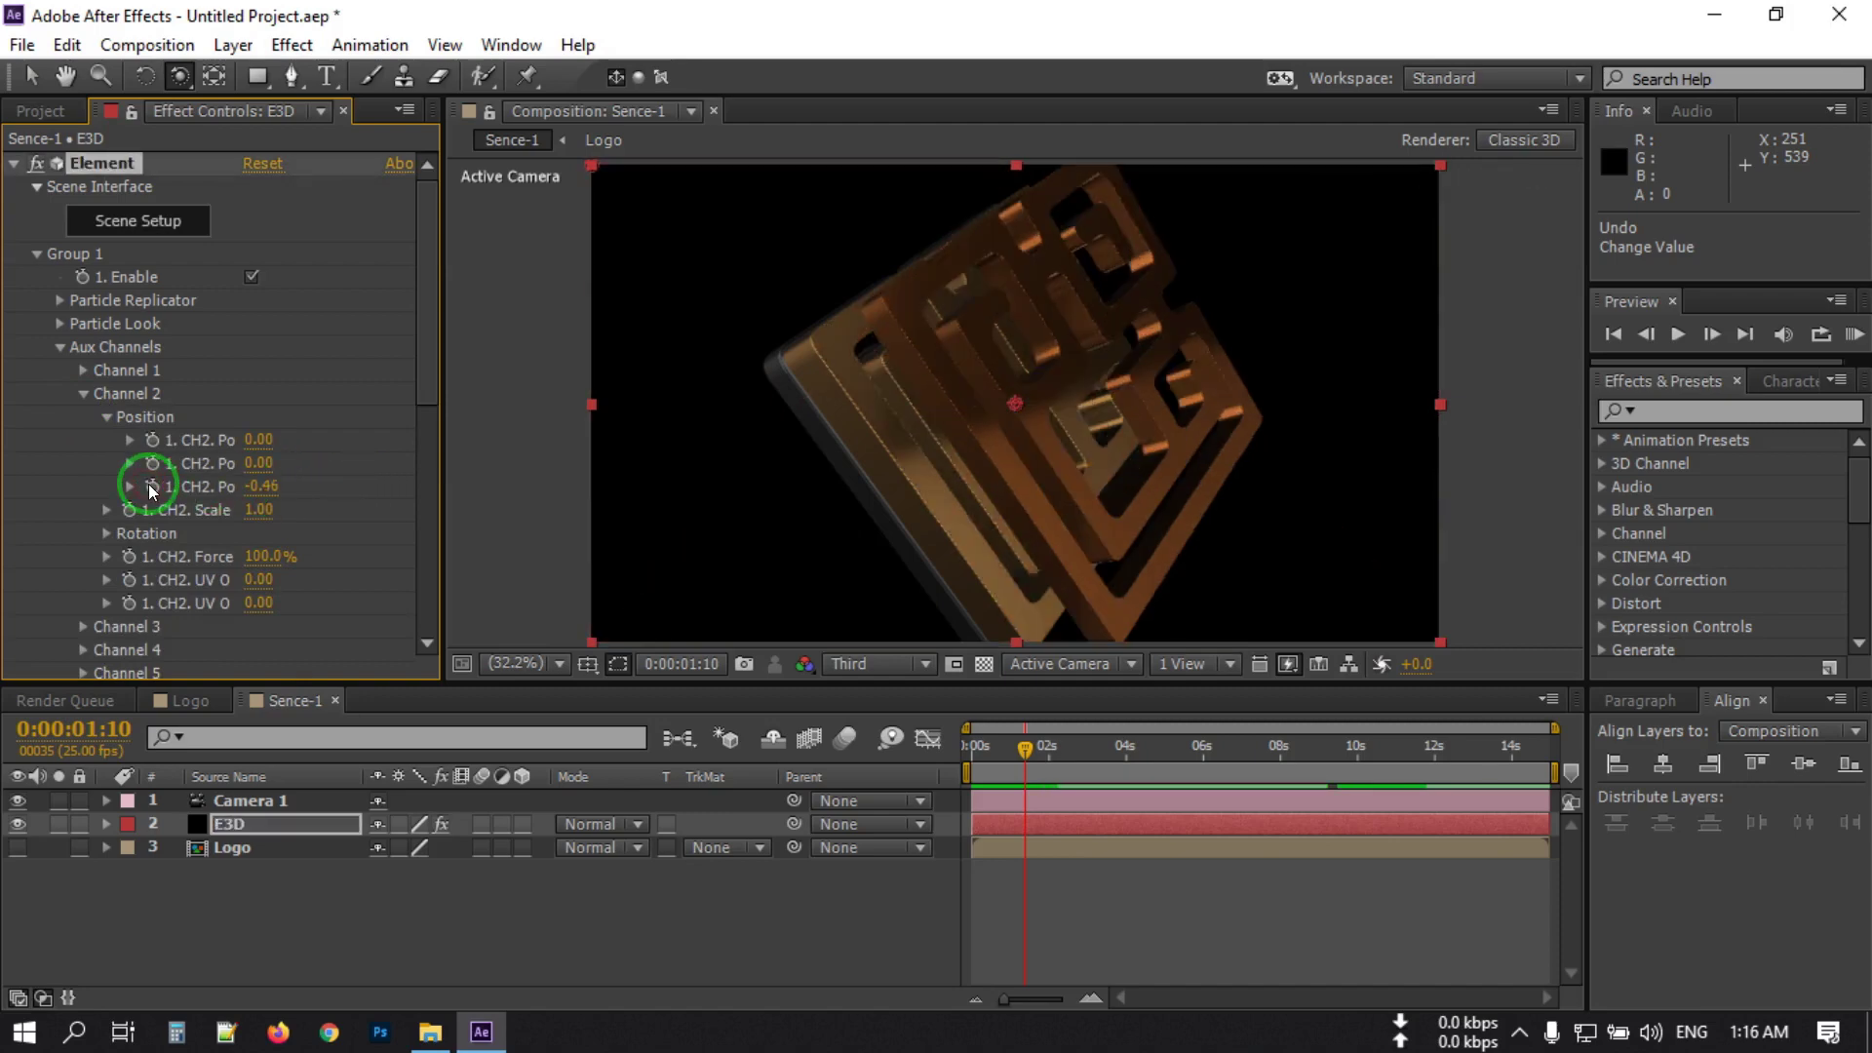
{"action": "left_click", "coordinate": [251, 558]}
{"action": "key", "text": "ctrl+z"}
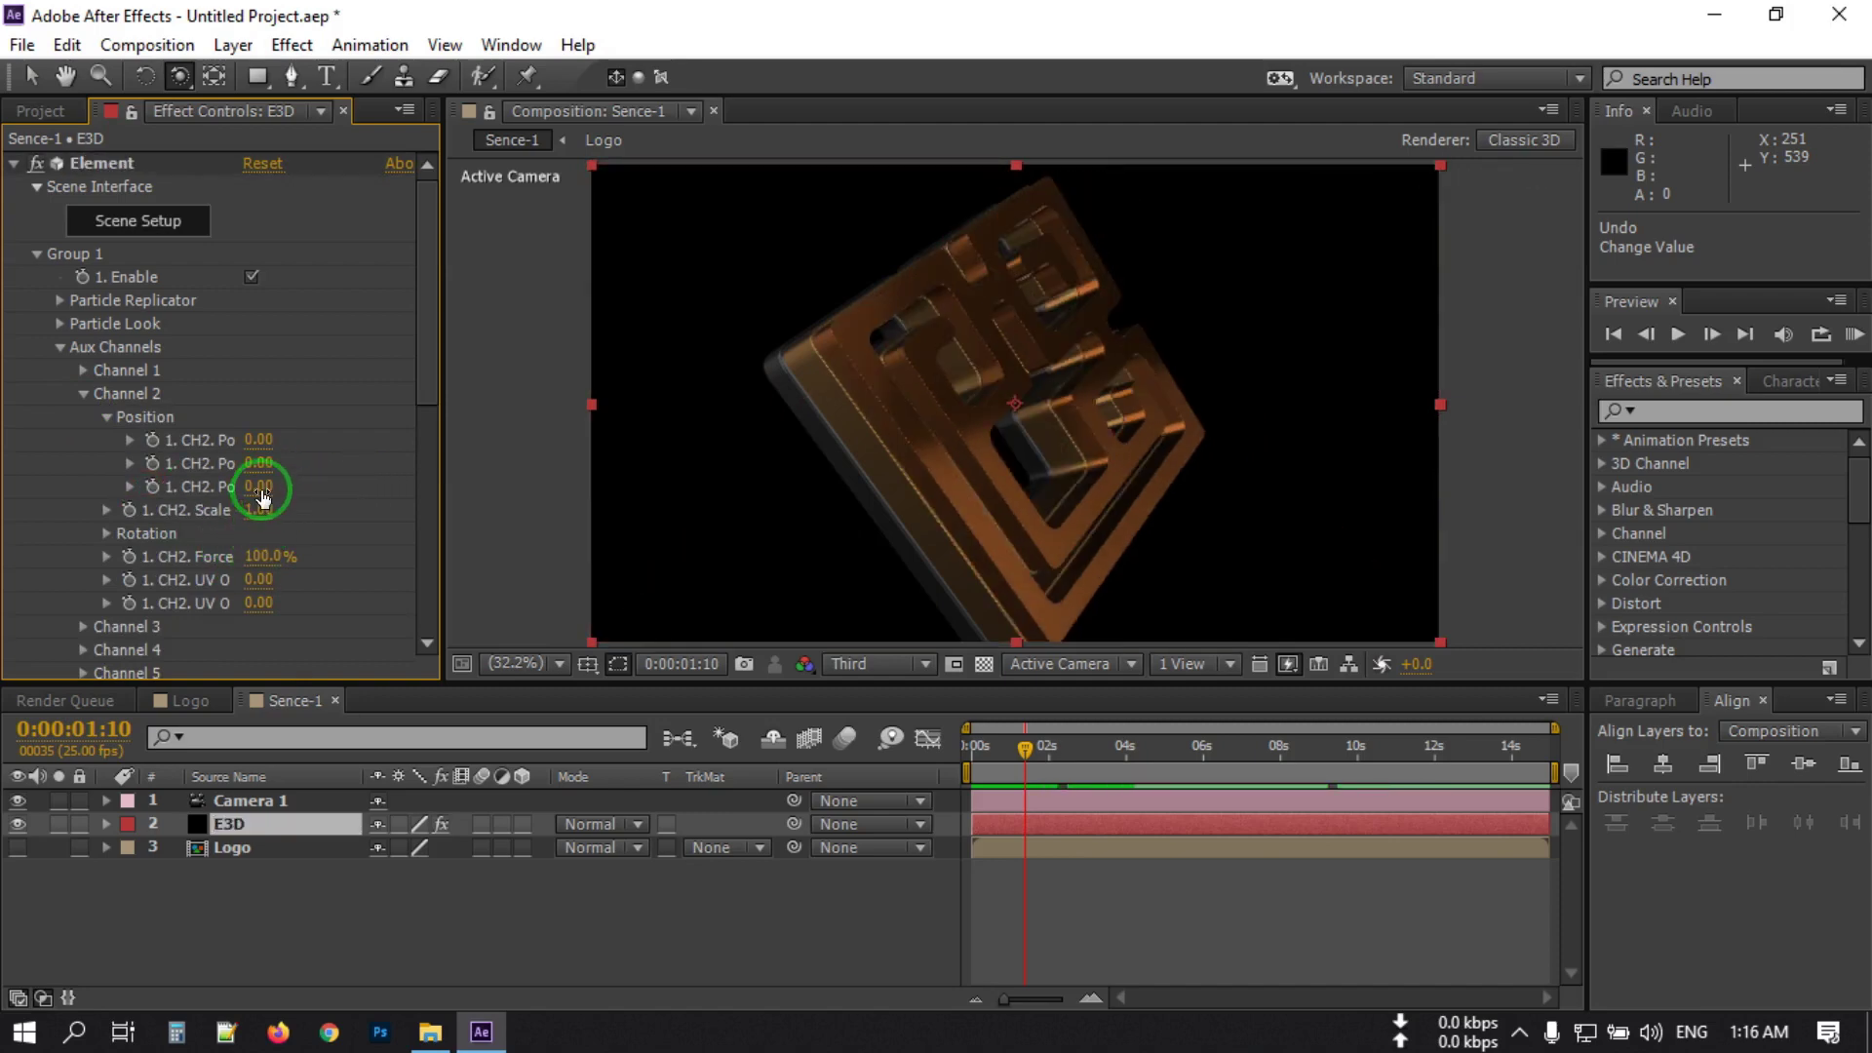
Set the Channel 2 Z position to -0.6 and keyframe it at 4 seconds.
{"action": "left_click", "coordinate": [262, 485]}
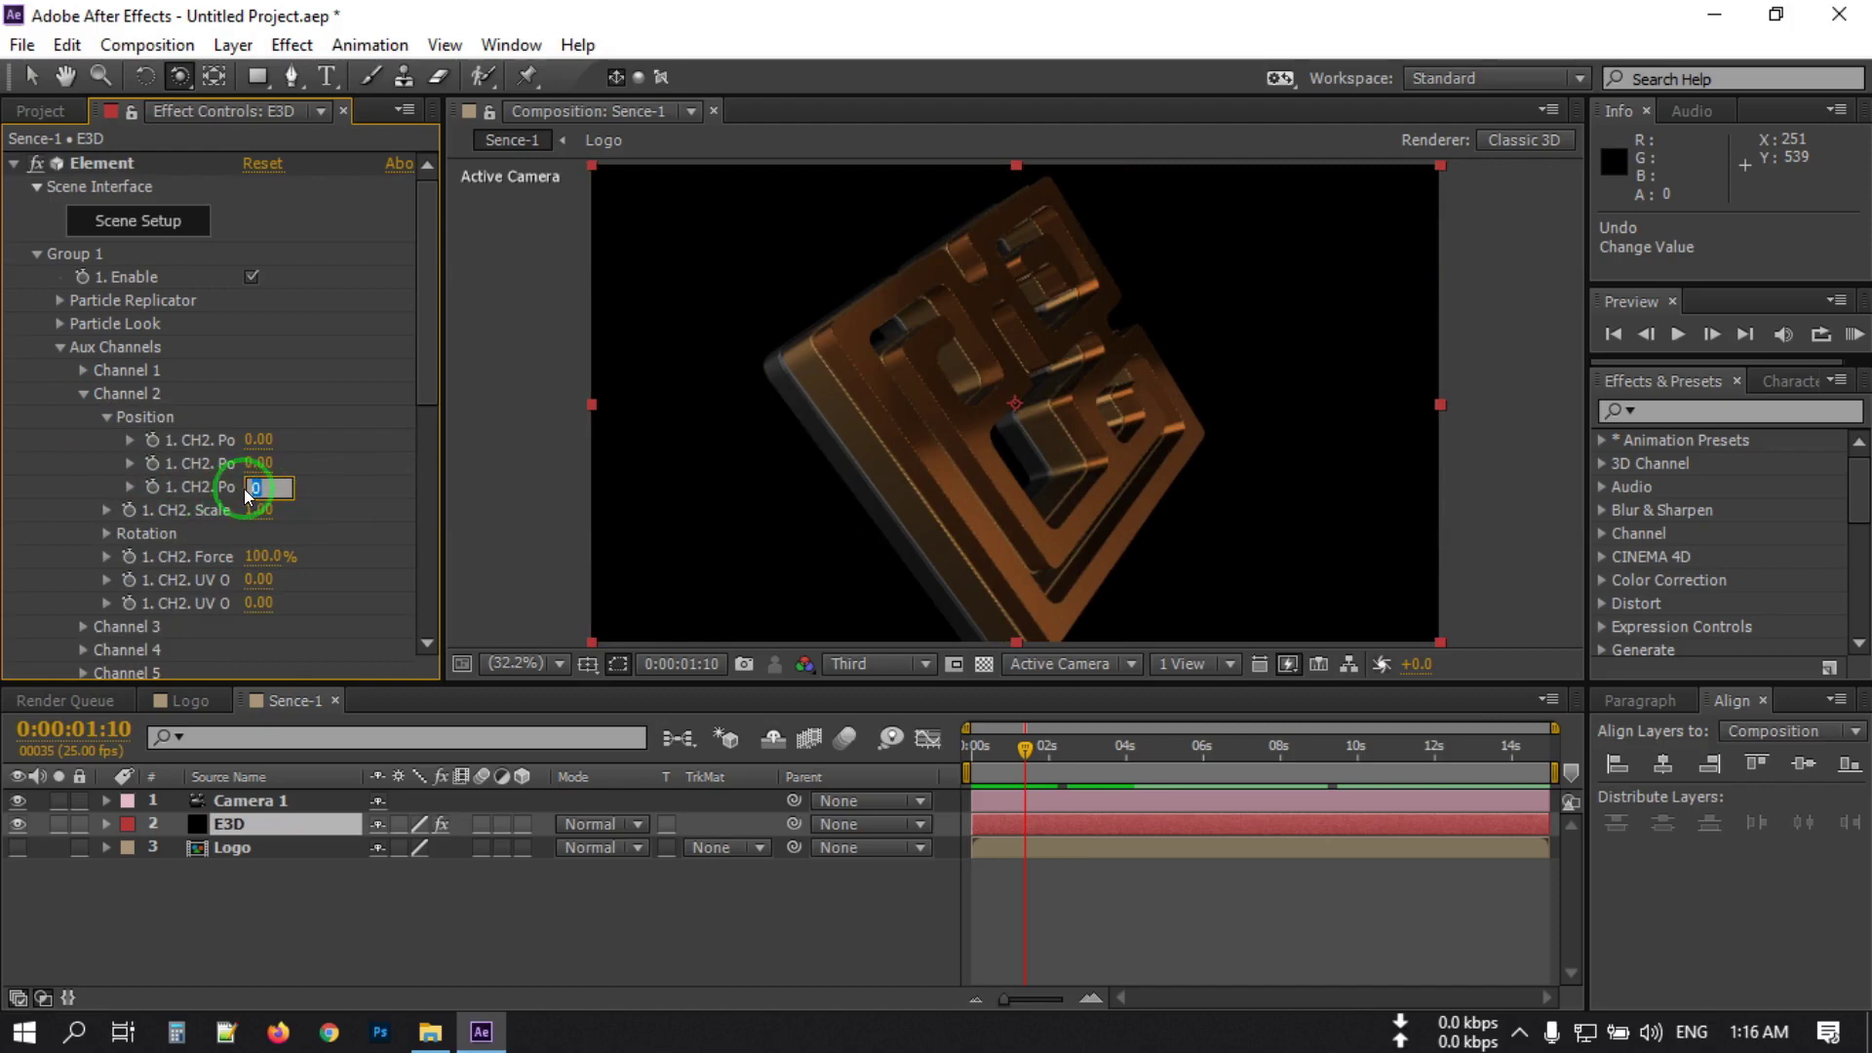
{"action": "type", "text": "-.6"}
{"action": "key", "text": "Return"}
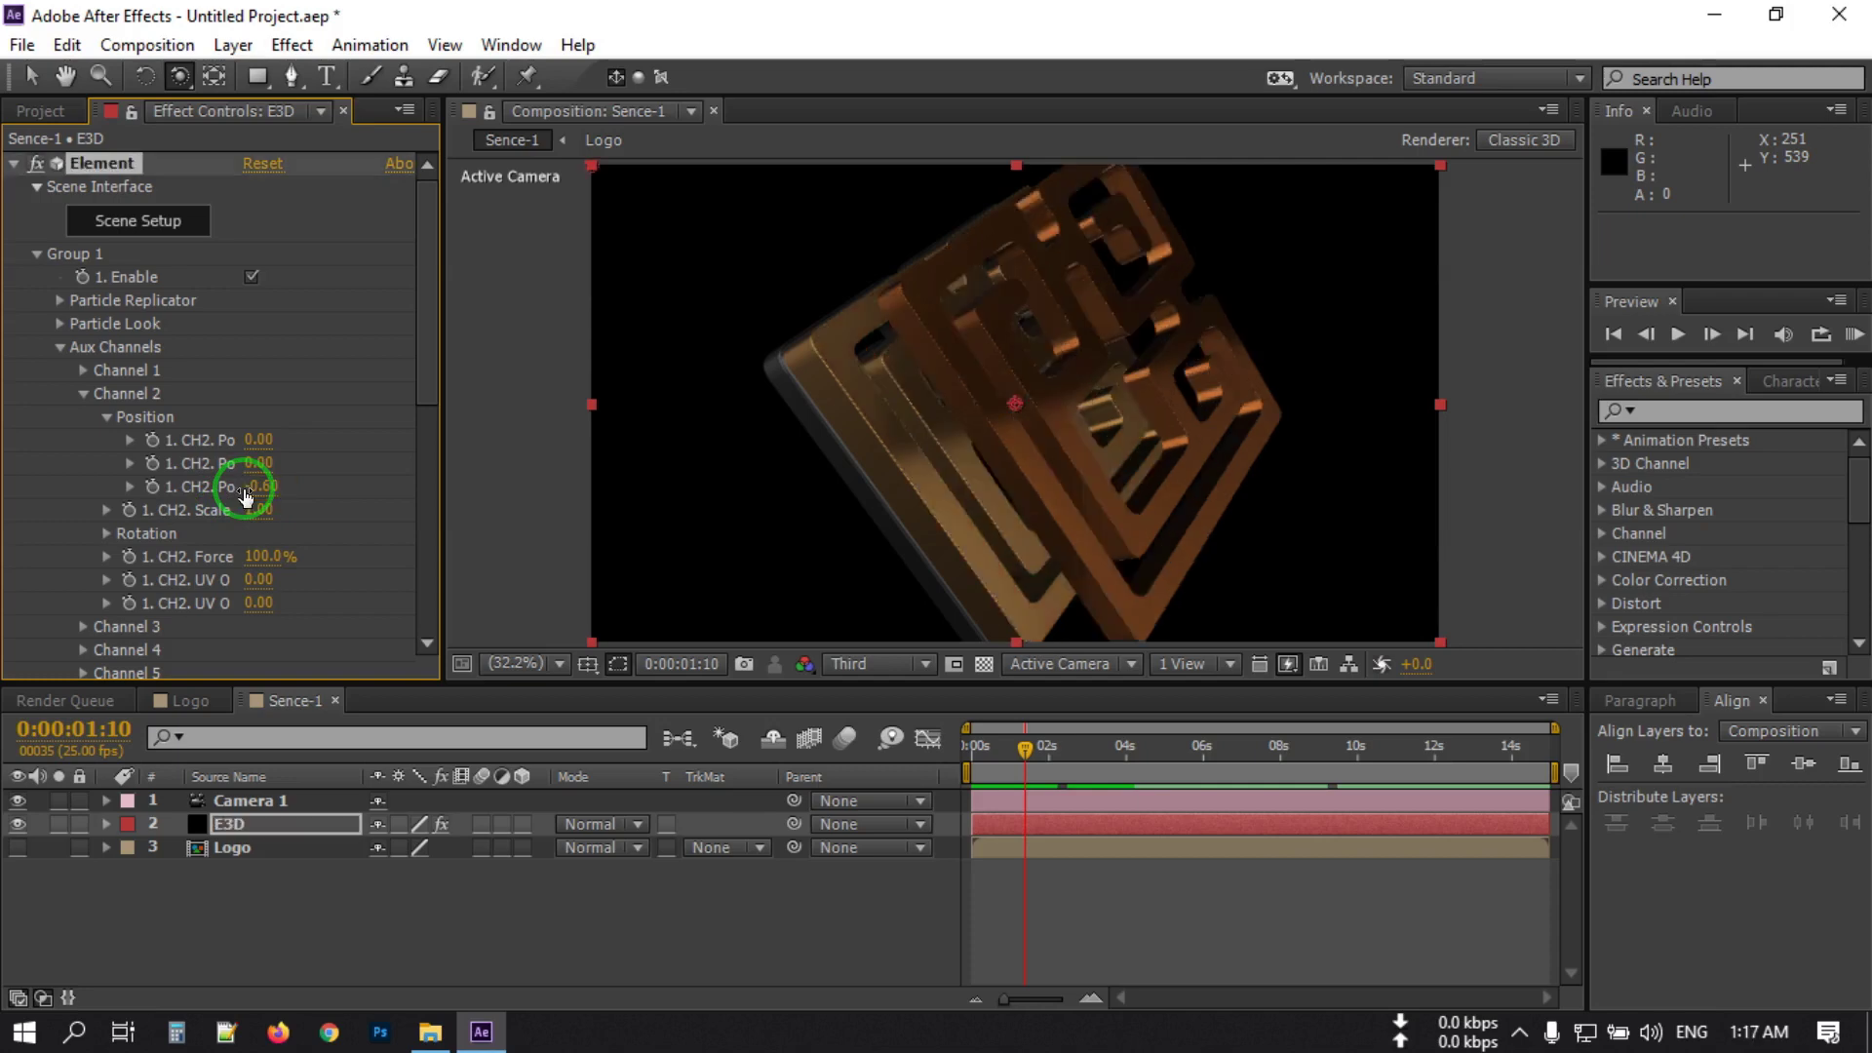
{"action": "left_click", "coordinate": [1126, 753]}
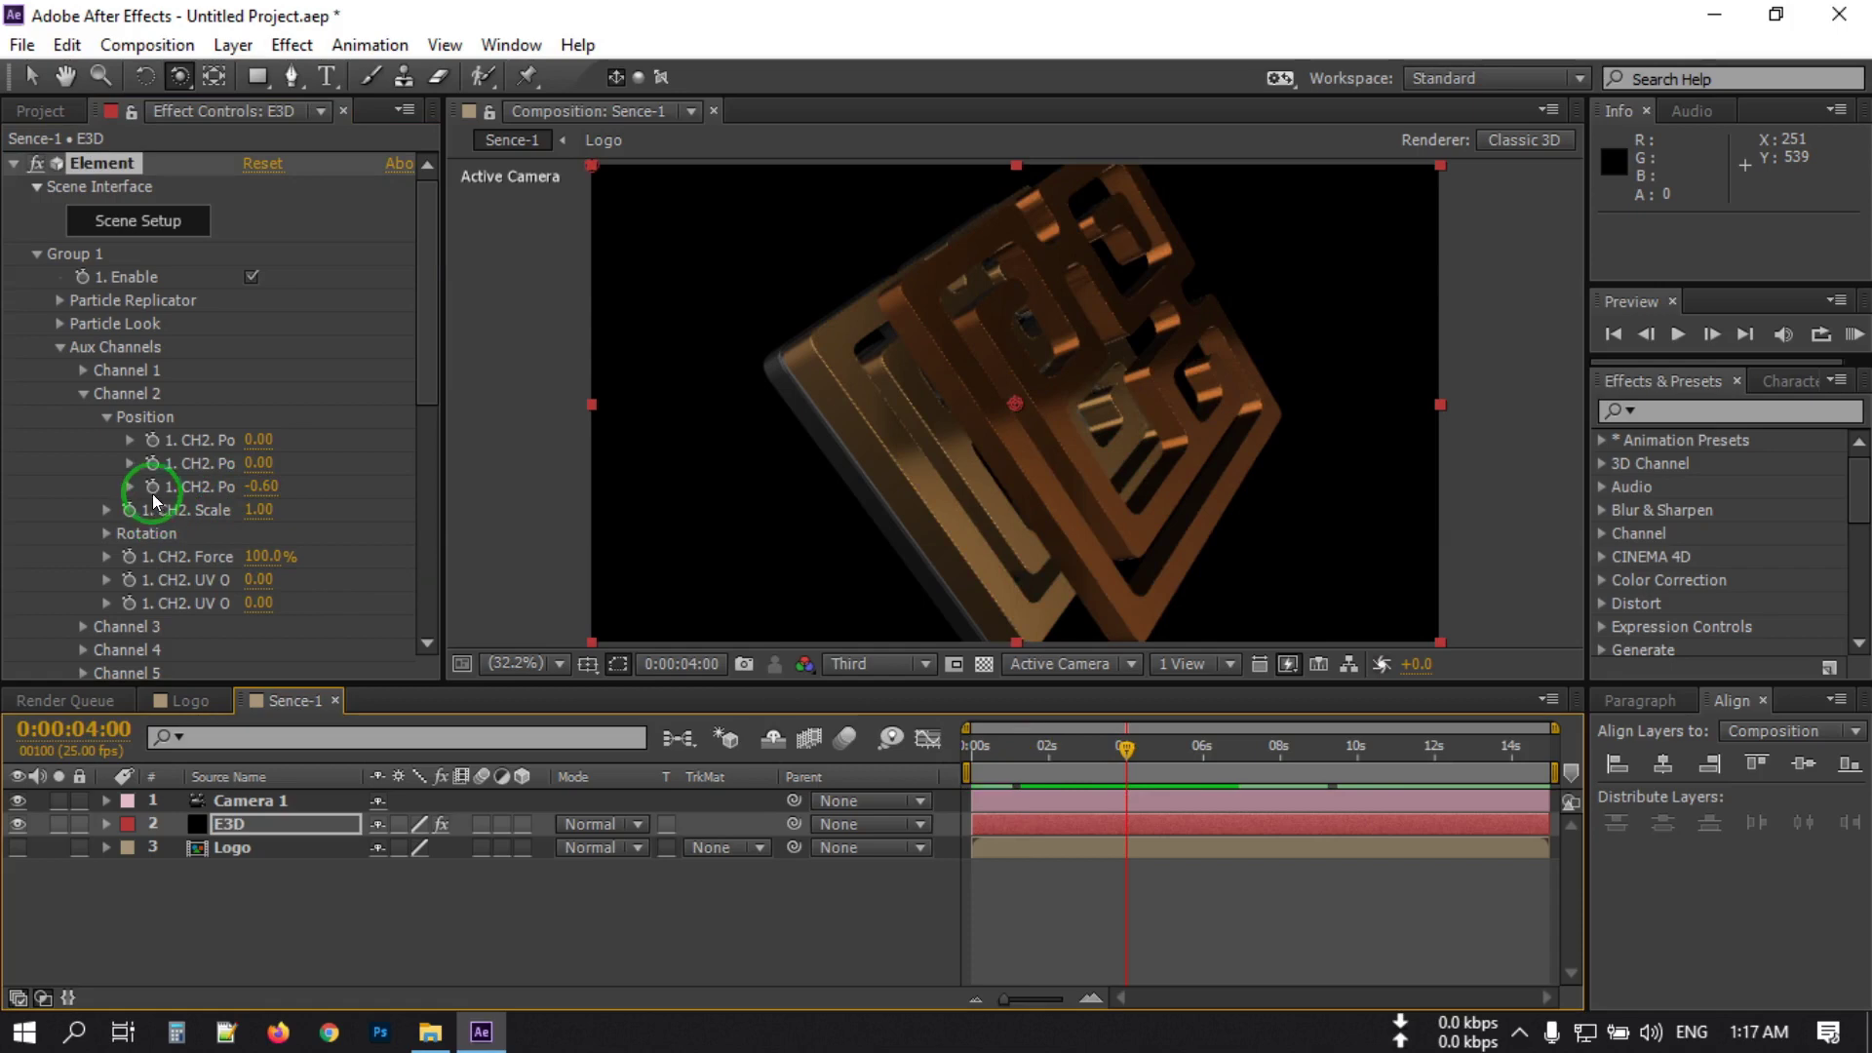
{"action": "left_click", "coordinate": [152, 487]}
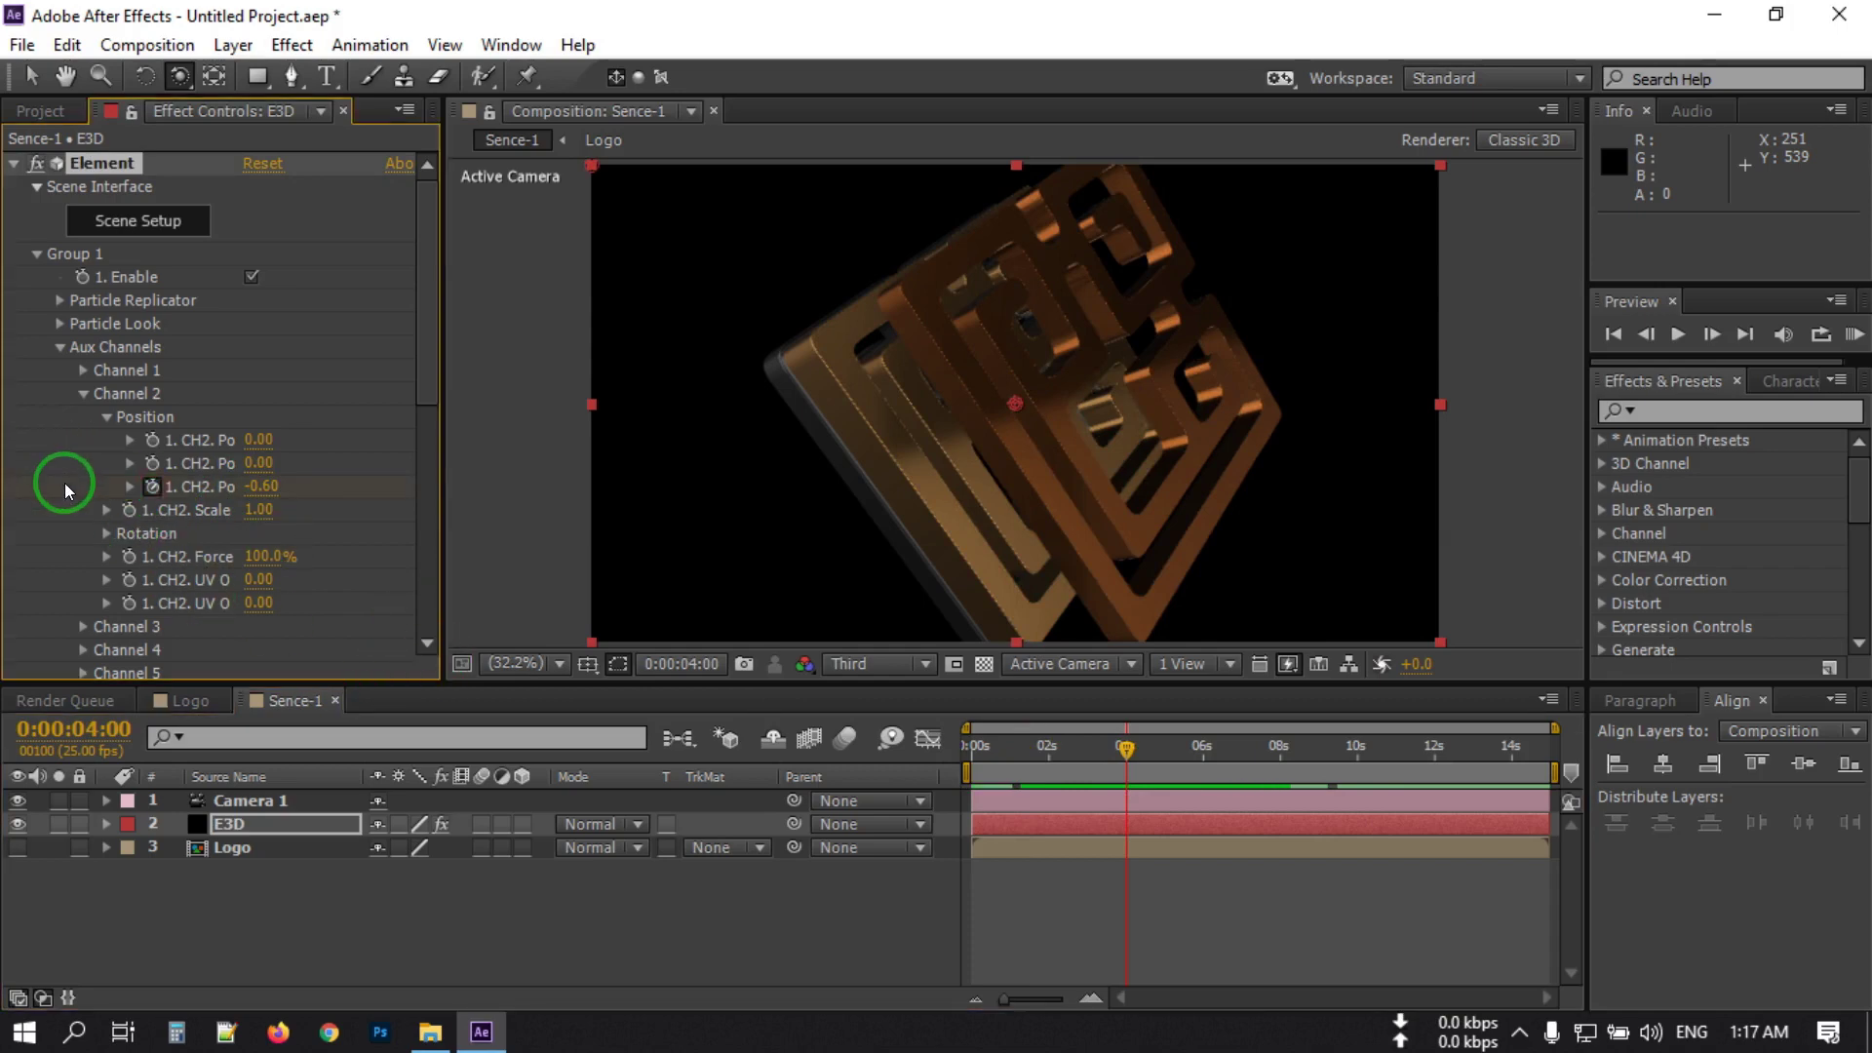
Try a Z position of 0.51 on auxiliary Channel 3 and undo the change.
{"action": "scroll", "coordinate": [81, 575], "scroll_direction": "down", "scroll_amount": 1}
{"action": "left_click", "coordinate": [81, 565]}
{"action": "scroll", "coordinate": [188, 566], "scroll_direction": "down", "scroll_amount": 4}
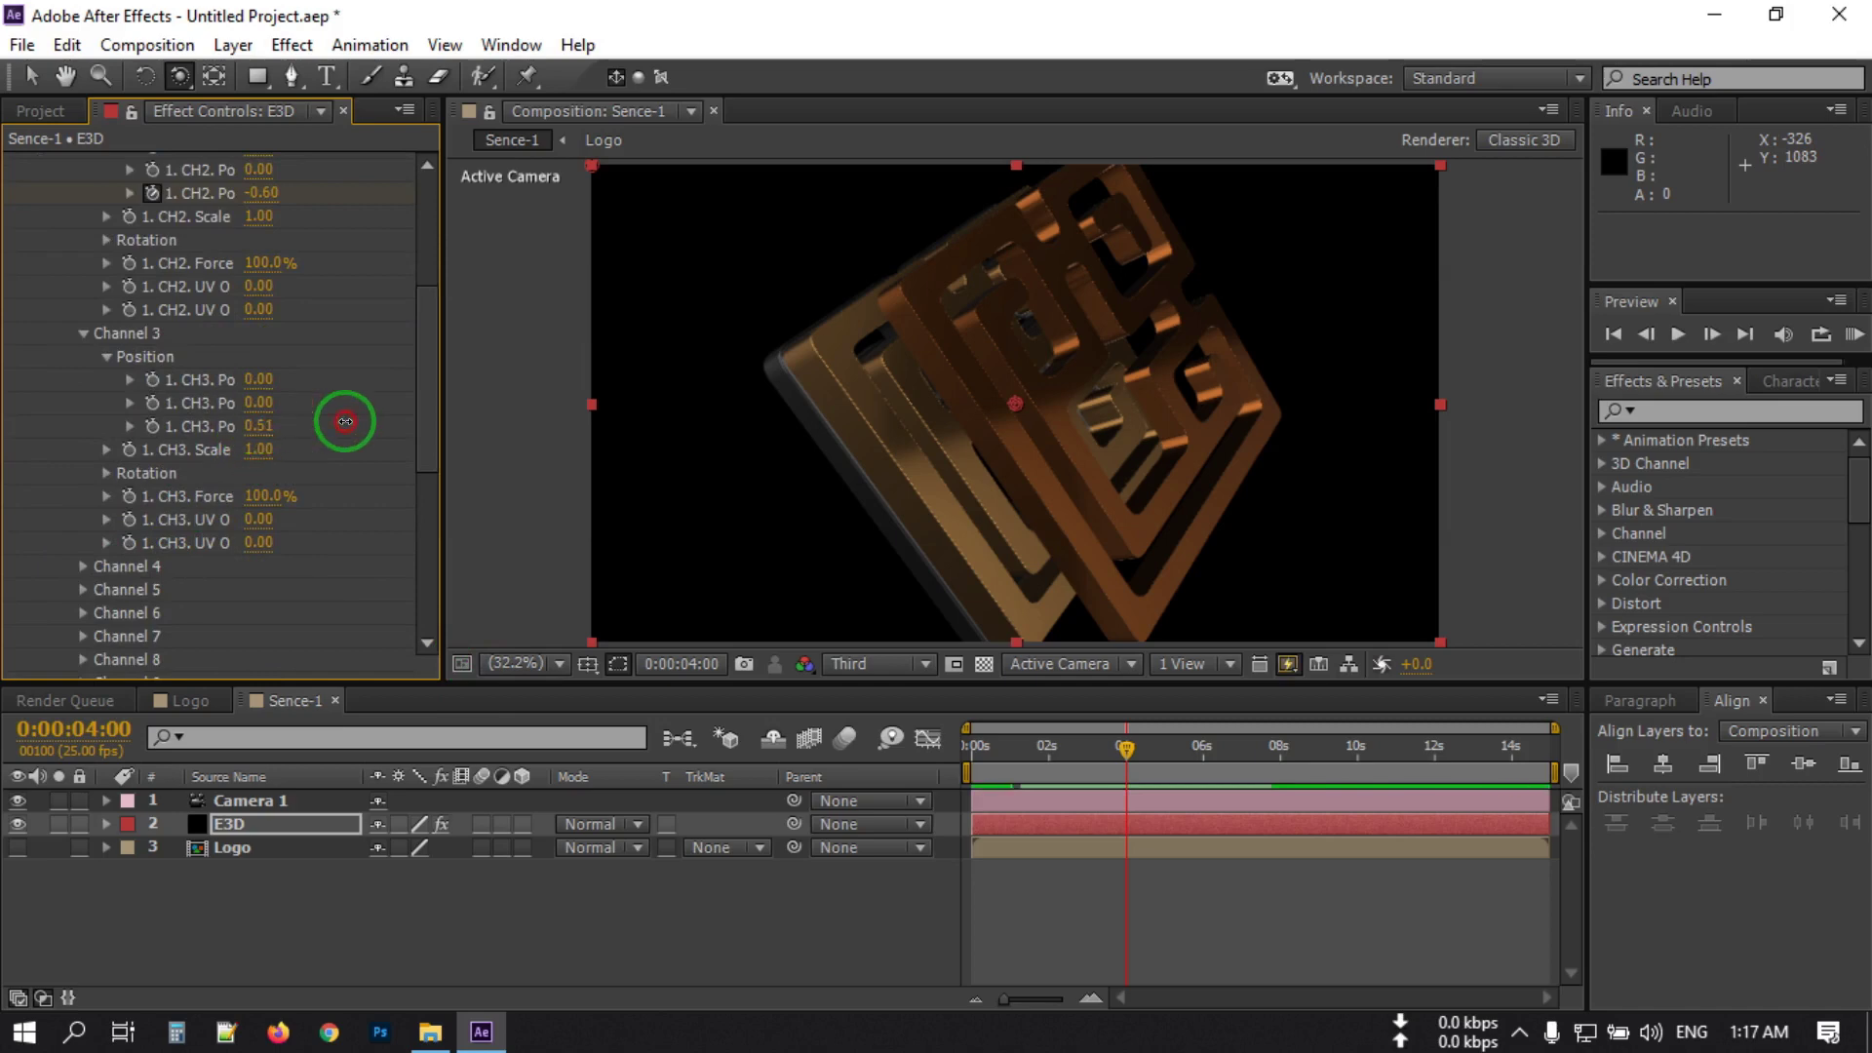
{"action": "key", "text": "ctrl+z"}
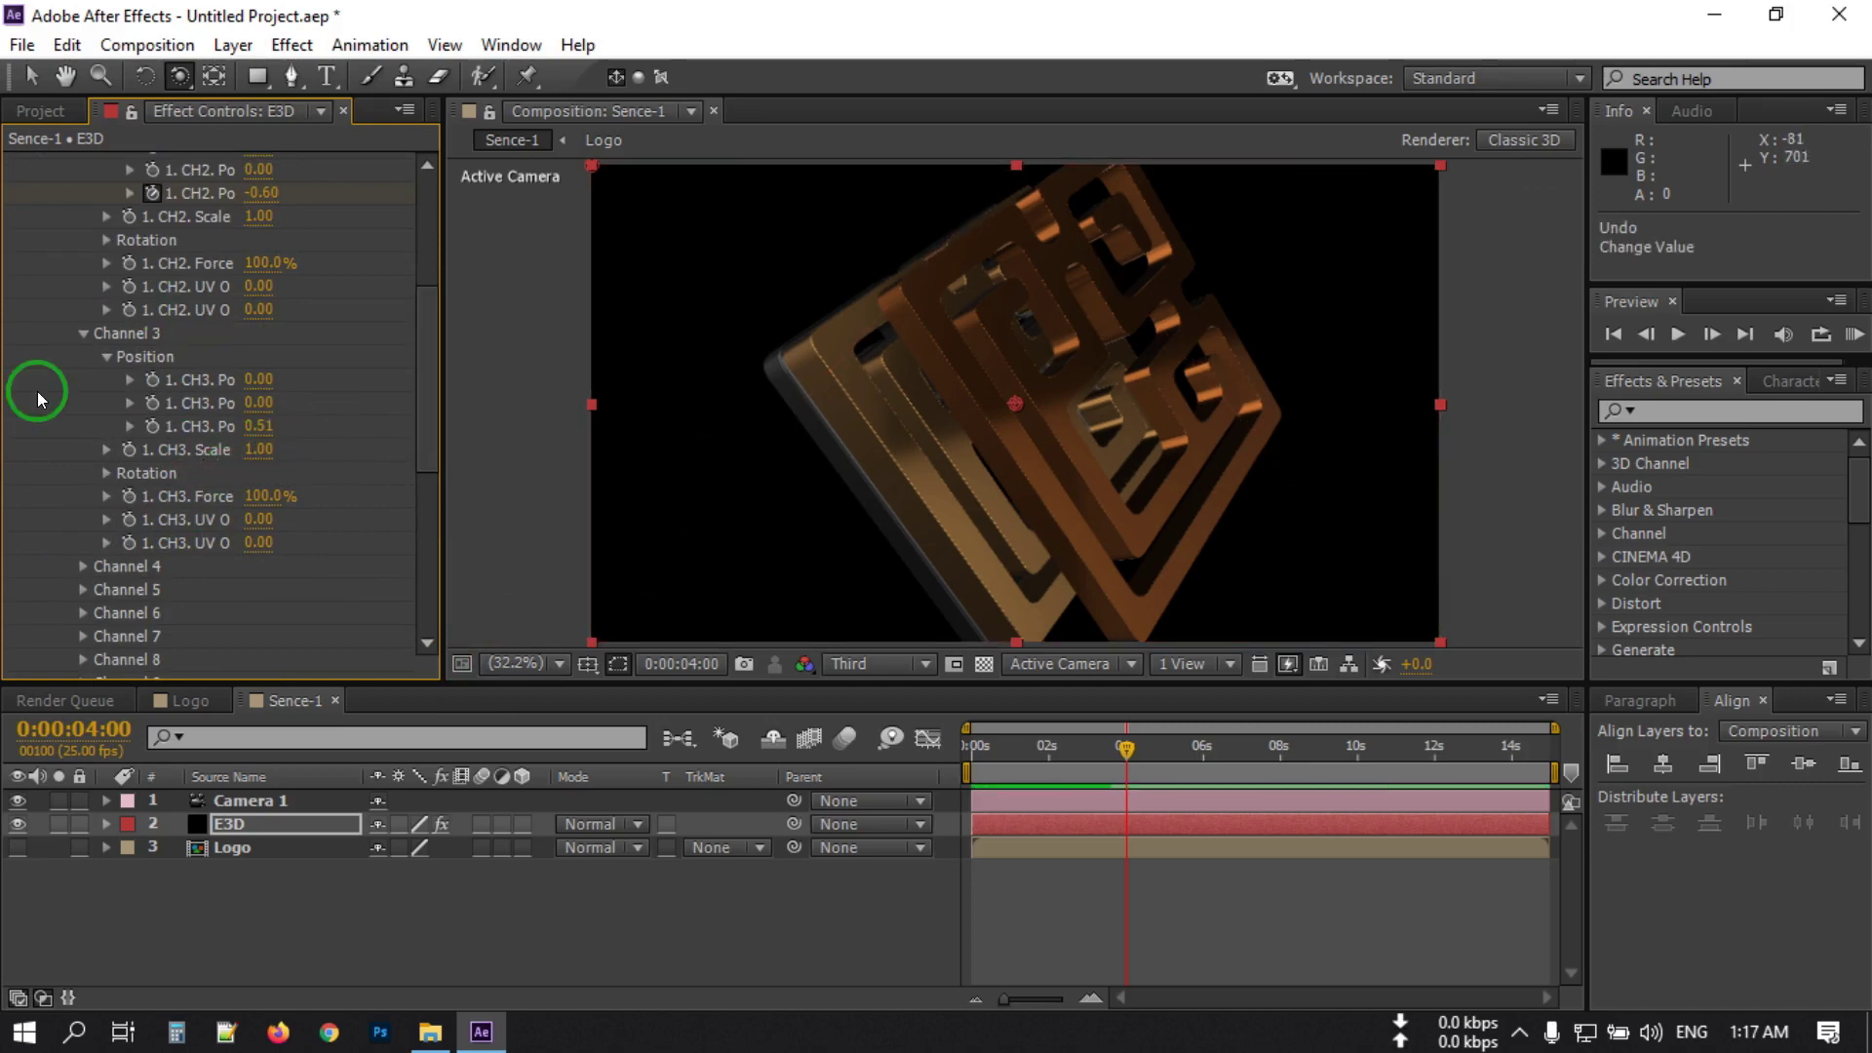
Assign the extrusion model with the black material to auxiliary Channel 3 in the Element scene setup and apply the scene.
{"action": "scroll", "coordinate": [123, 397], "scroll_direction": "up", "scroll_amount": 5}
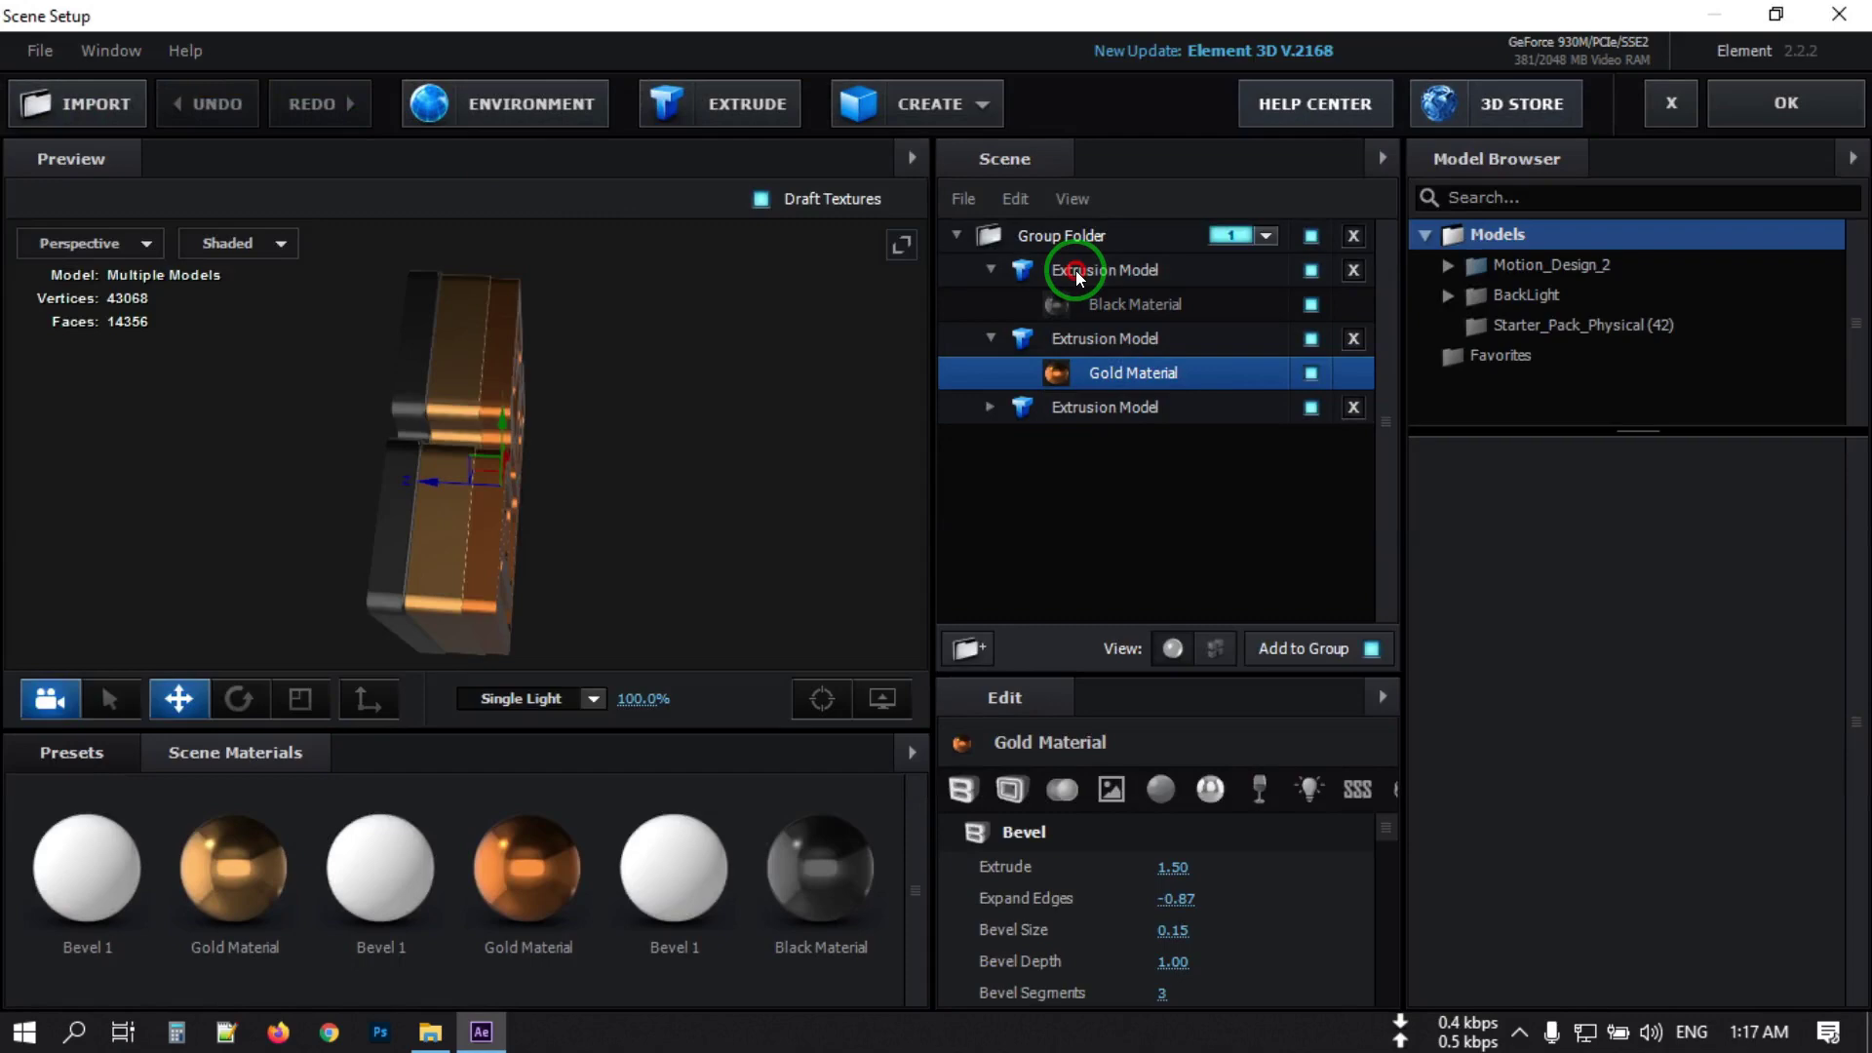
{"action": "left_click", "coordinate": [1076, 273]}
{"action": "left_click", "coordinate": [1112, 790]}
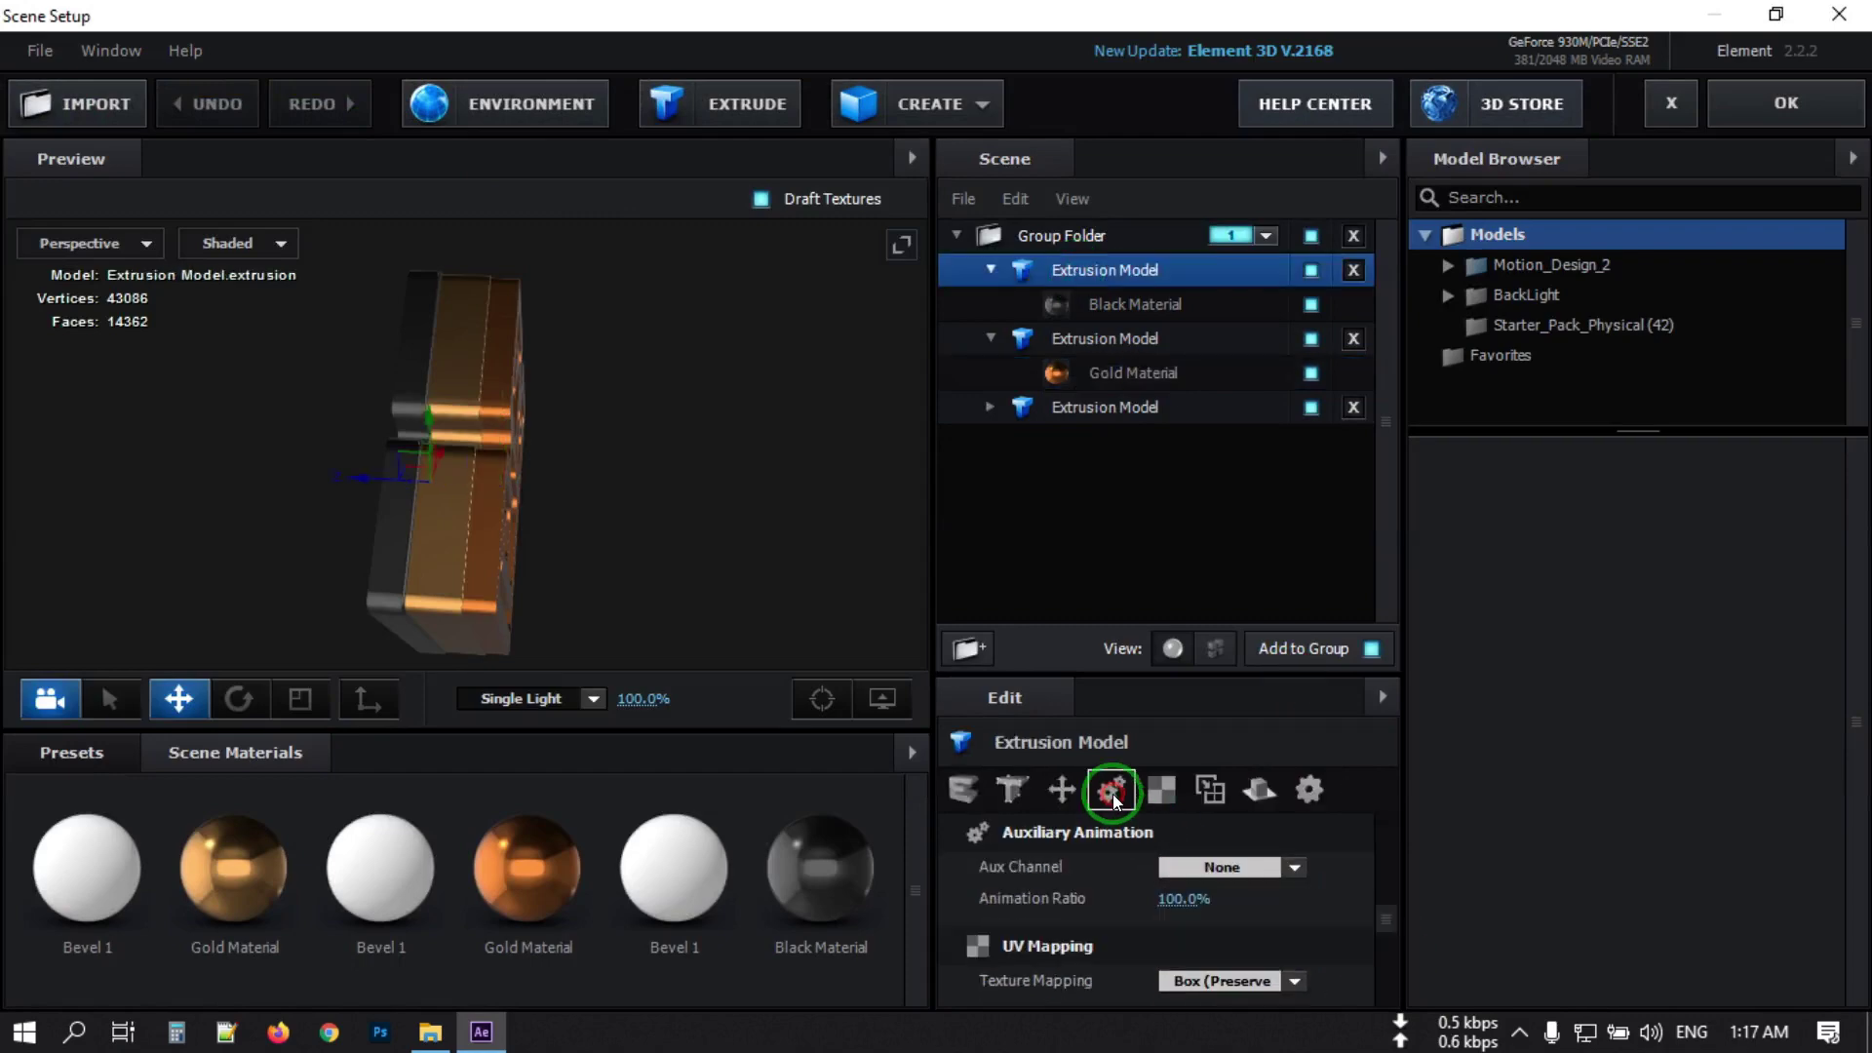
{"action": "left_click", "coordinate": [1284, 864]}
{"action": "left_click", "coordinate": [1268, 632]}
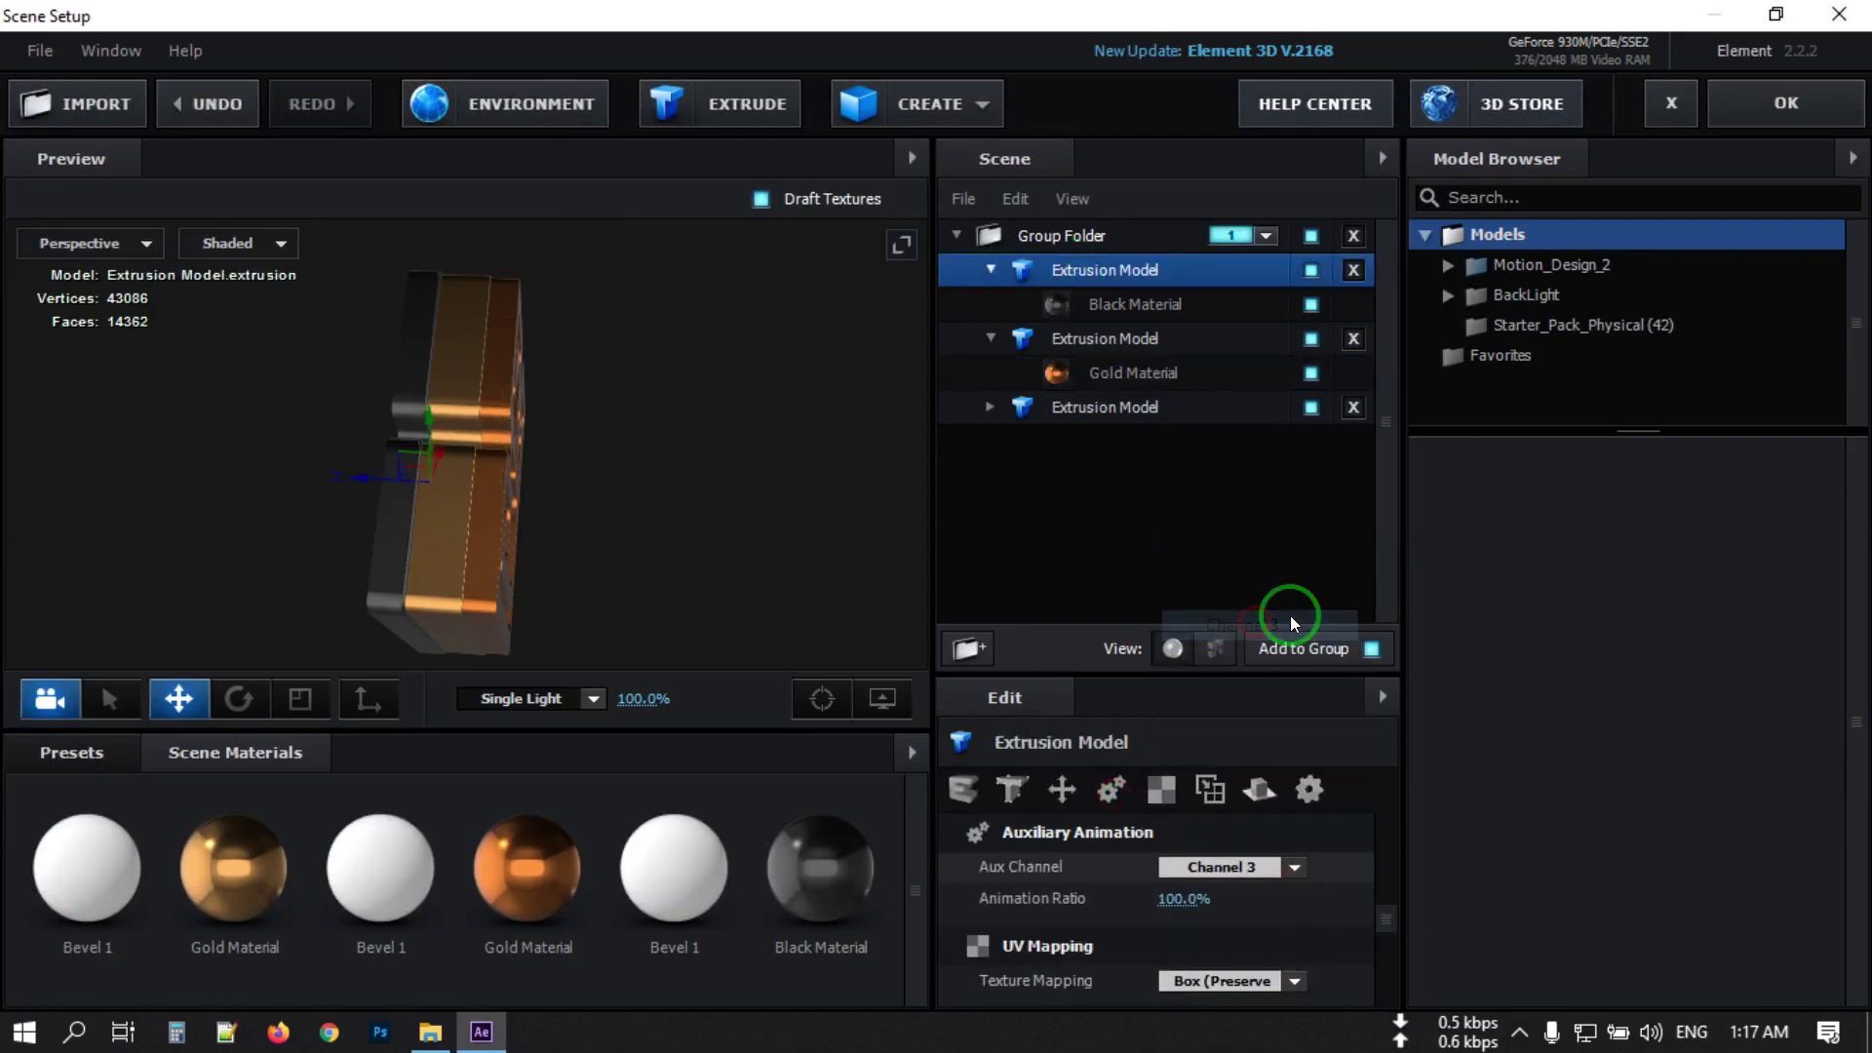
{"action": "left_click", "coordinate": [1769, 108]}
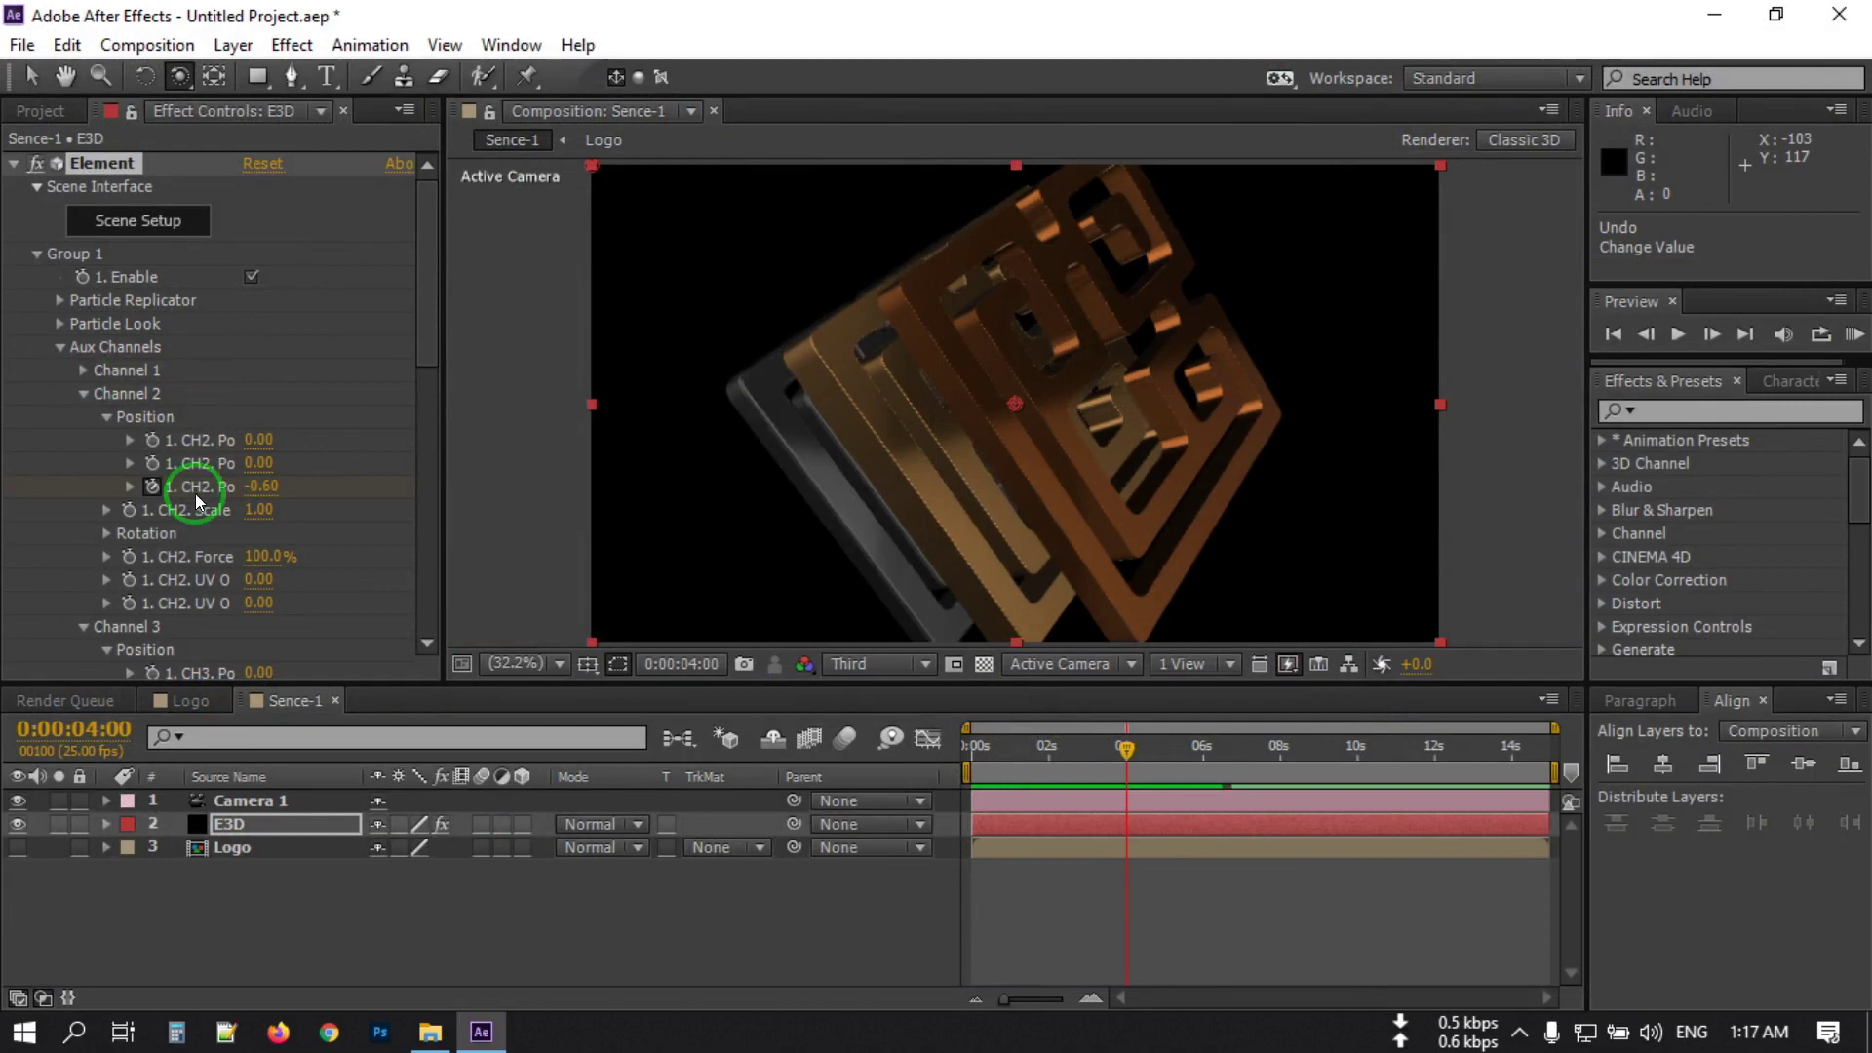
Set the Channel 3 Z position of the E3D layer to 0.6 and keyframe it at 4 seconds.
{"action": "scroll", "coordinate": [196, 501], "scroll_direction": "down", "scroll_amount": 3}
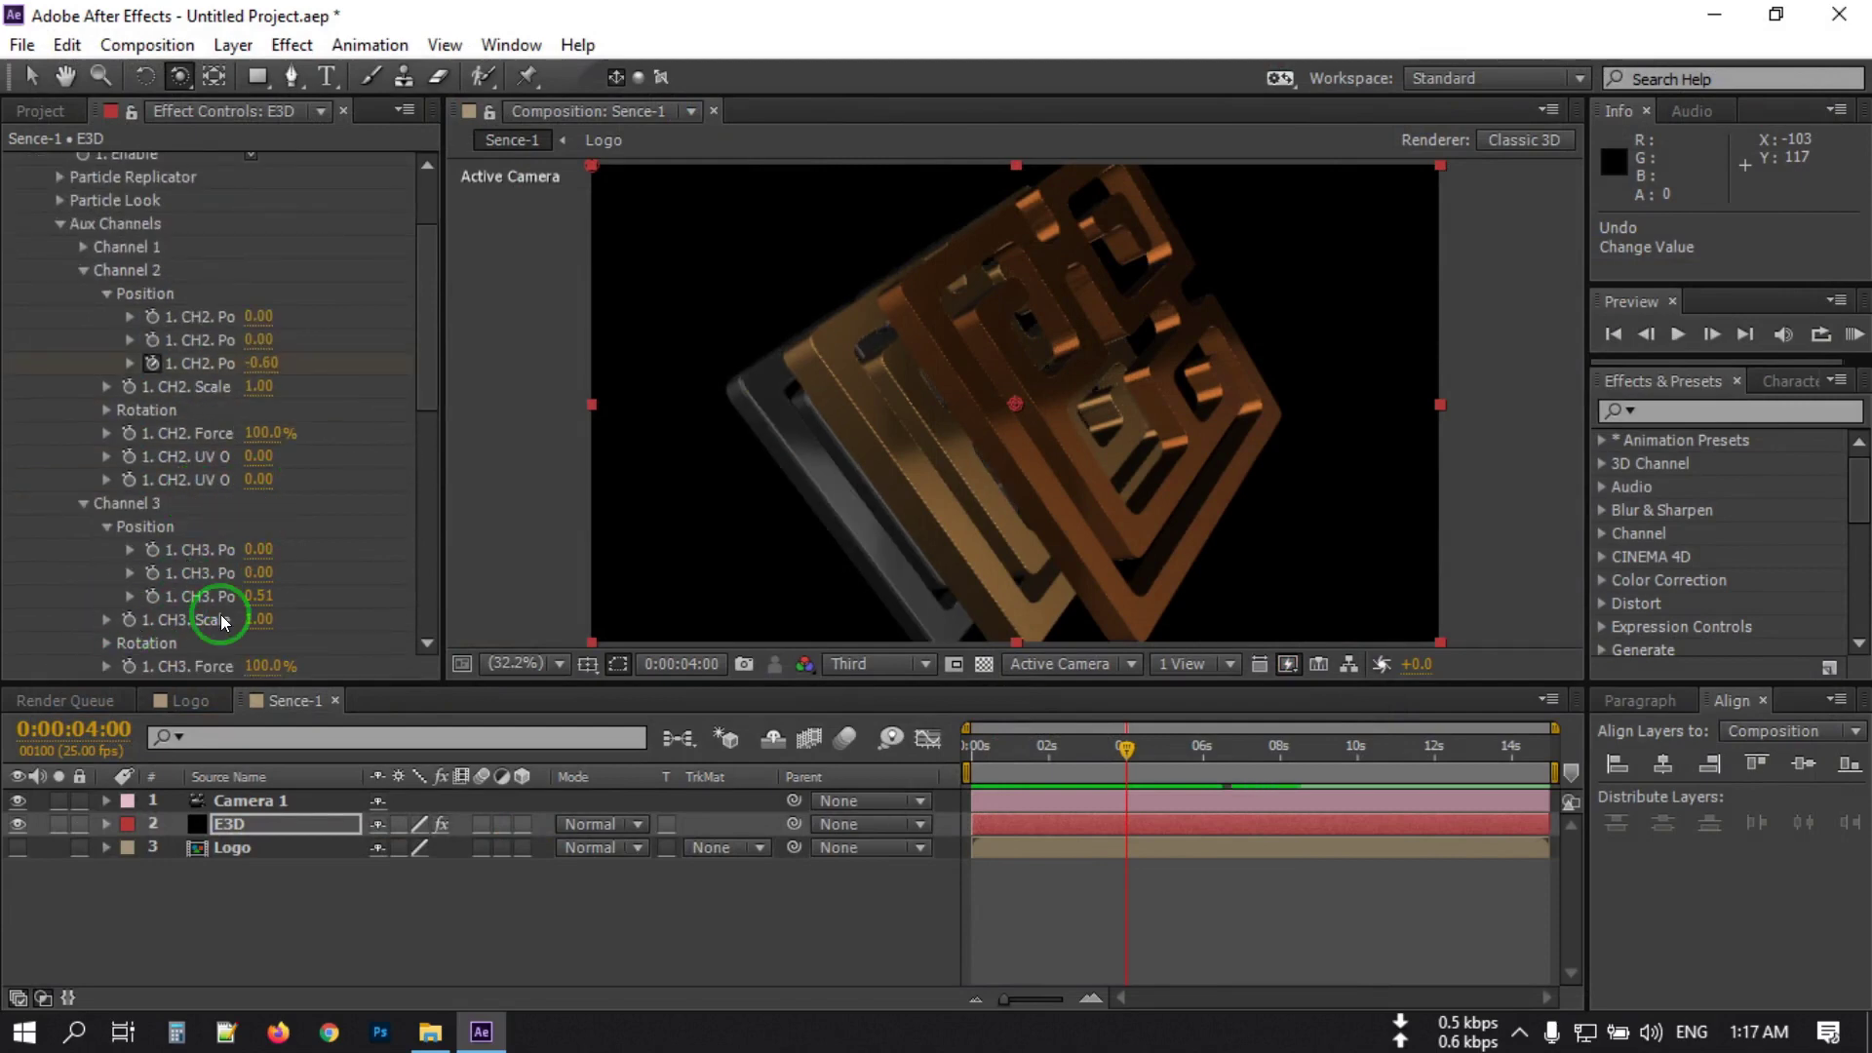
{"action": "left_click", "coordinate": [260, 573]}
{"action": "key", "text": "Tab"}
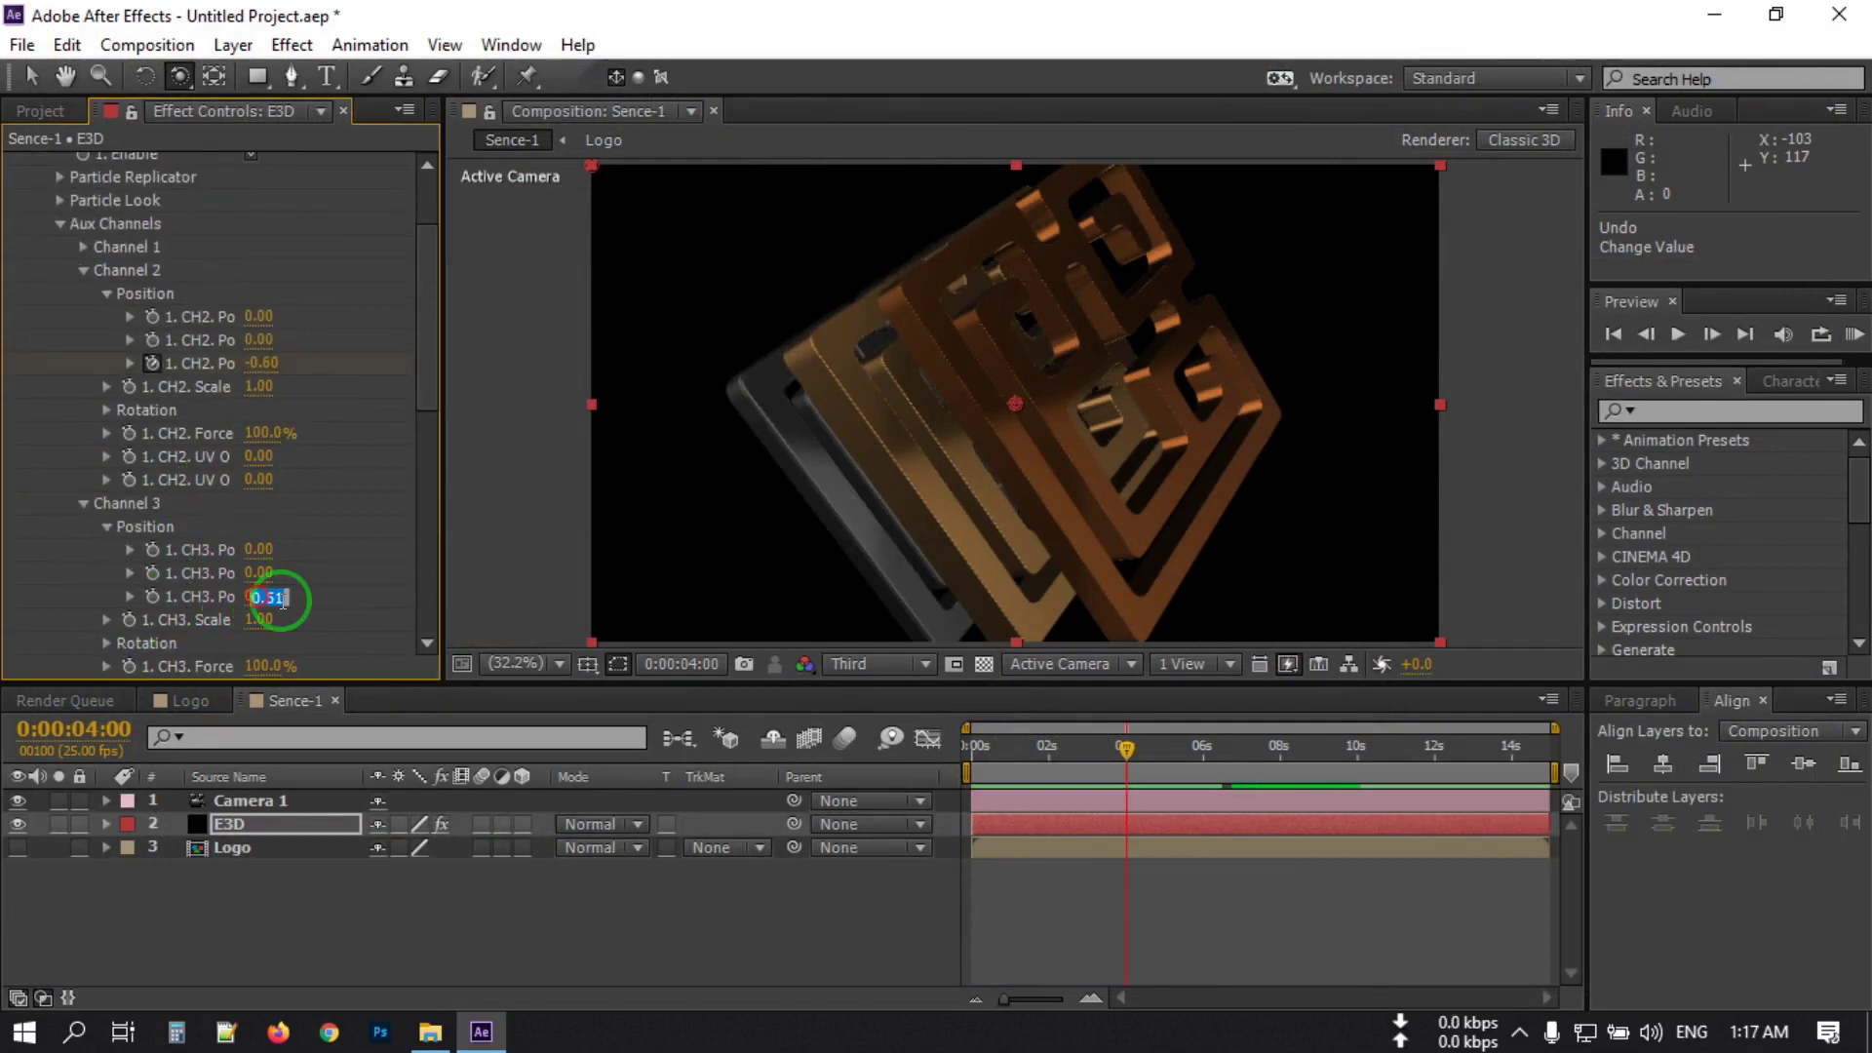
{"action": "left_click", "coordinate": [343, 612]}
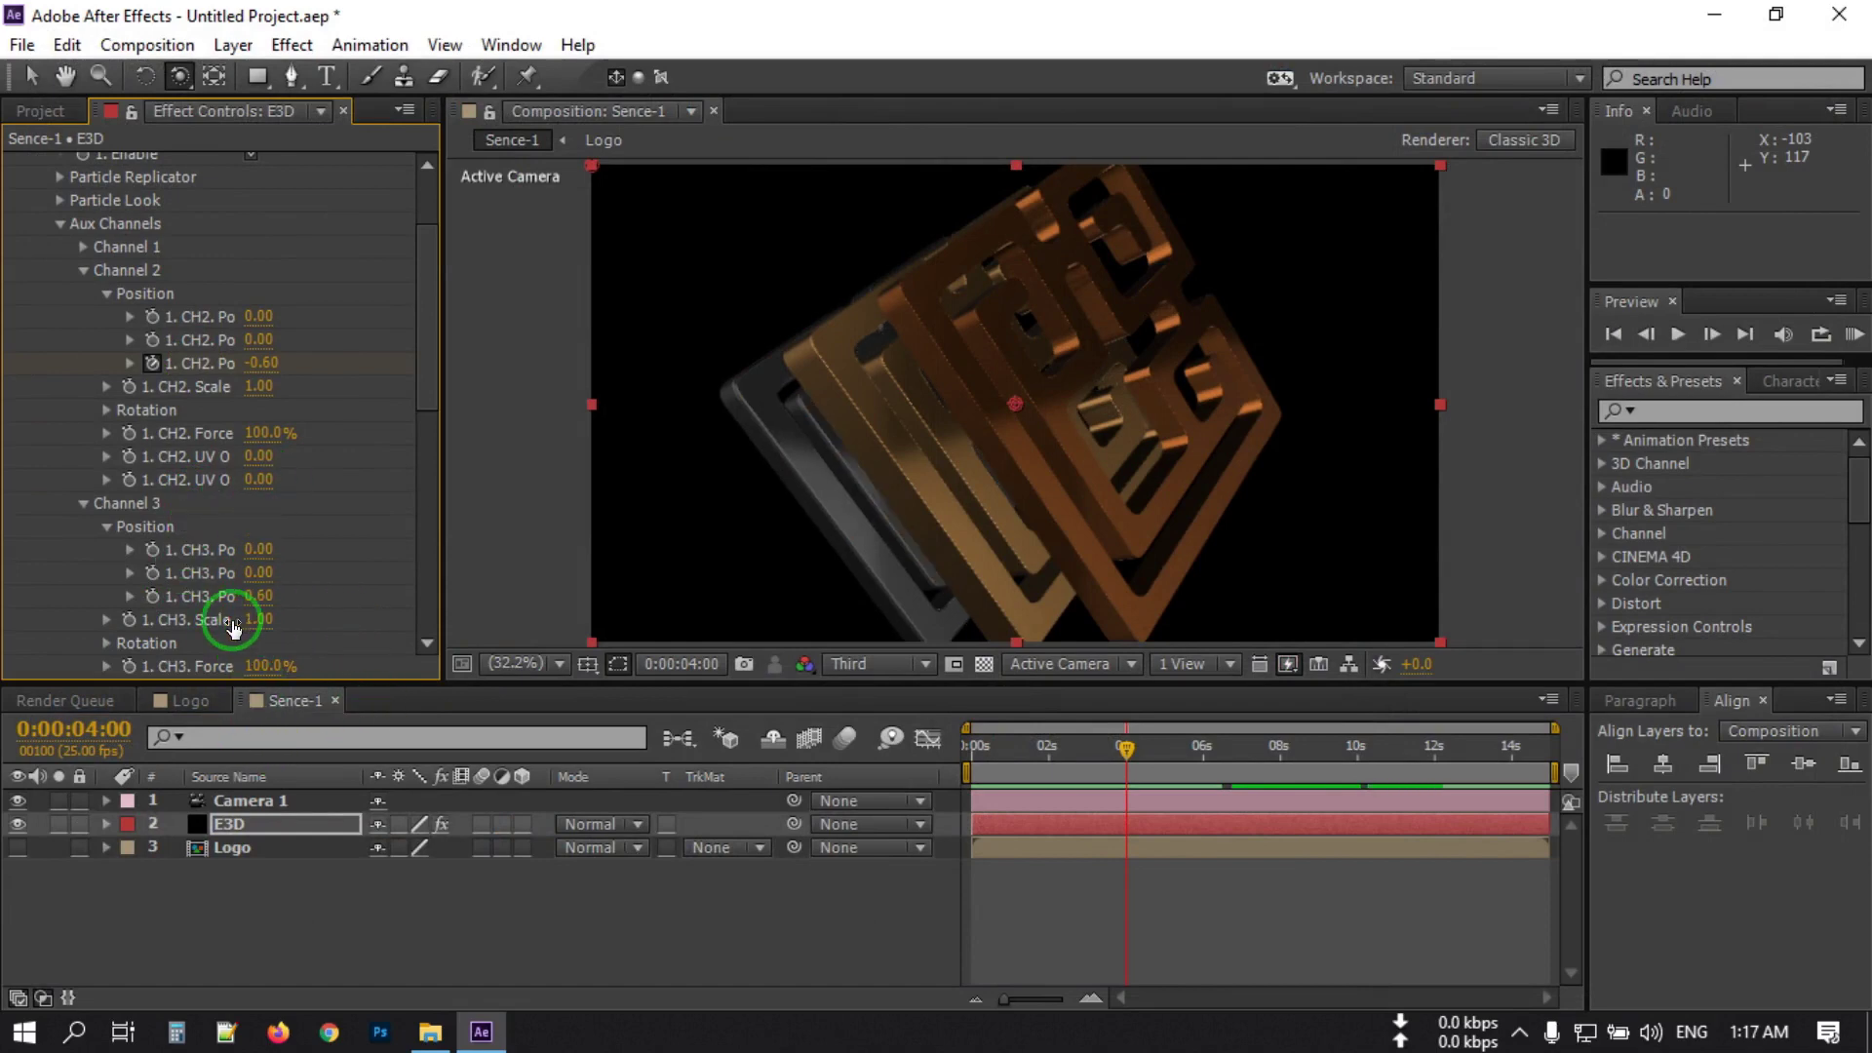
Set the Channel 3 and Channel 2 Z positions to 0 at the start of the timeline.
{"action": "left_click_drag", "start_coordinate": [1003, 763], "coordinate": [951, 775]}
{"action": "left_click", "coordinate": [262, 596]}
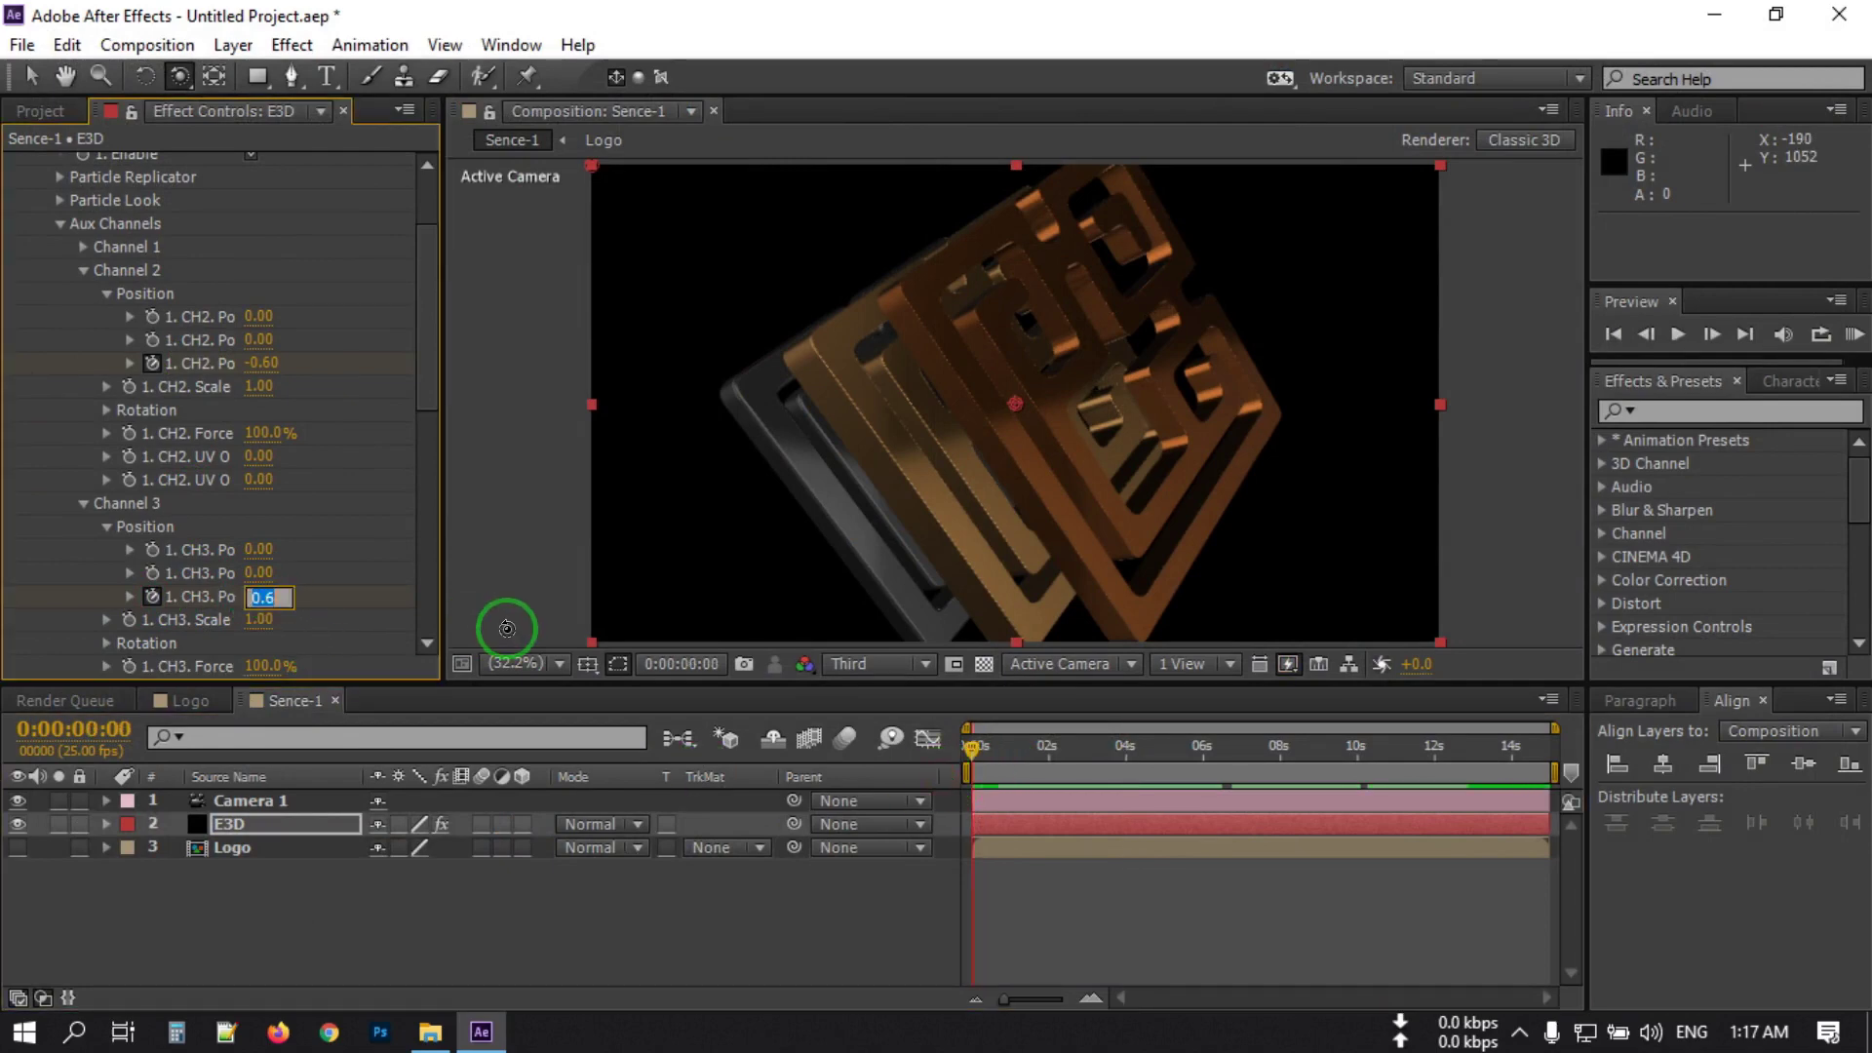
{"action": "type", "text": "0"}
{"action": "left_click", "coordinate": [507, 628]}
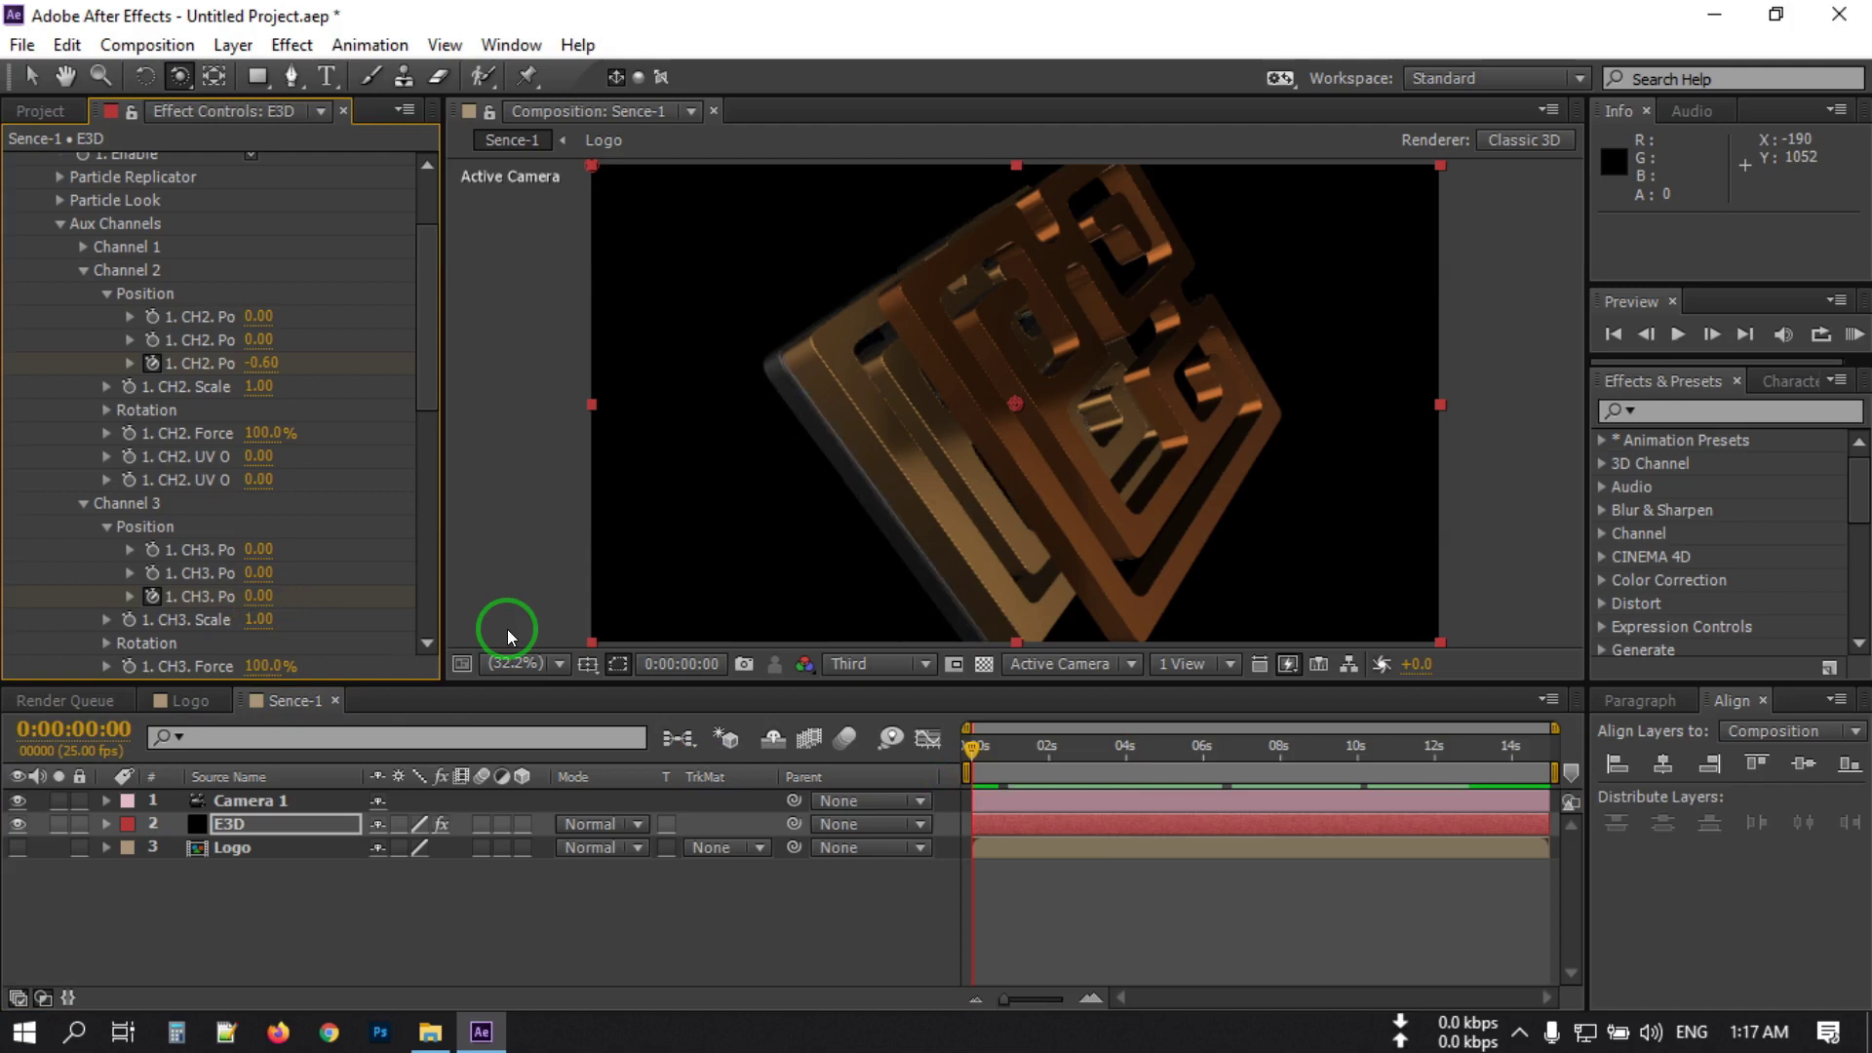
{"action": "left_click", "coordinate": [261, 363]}
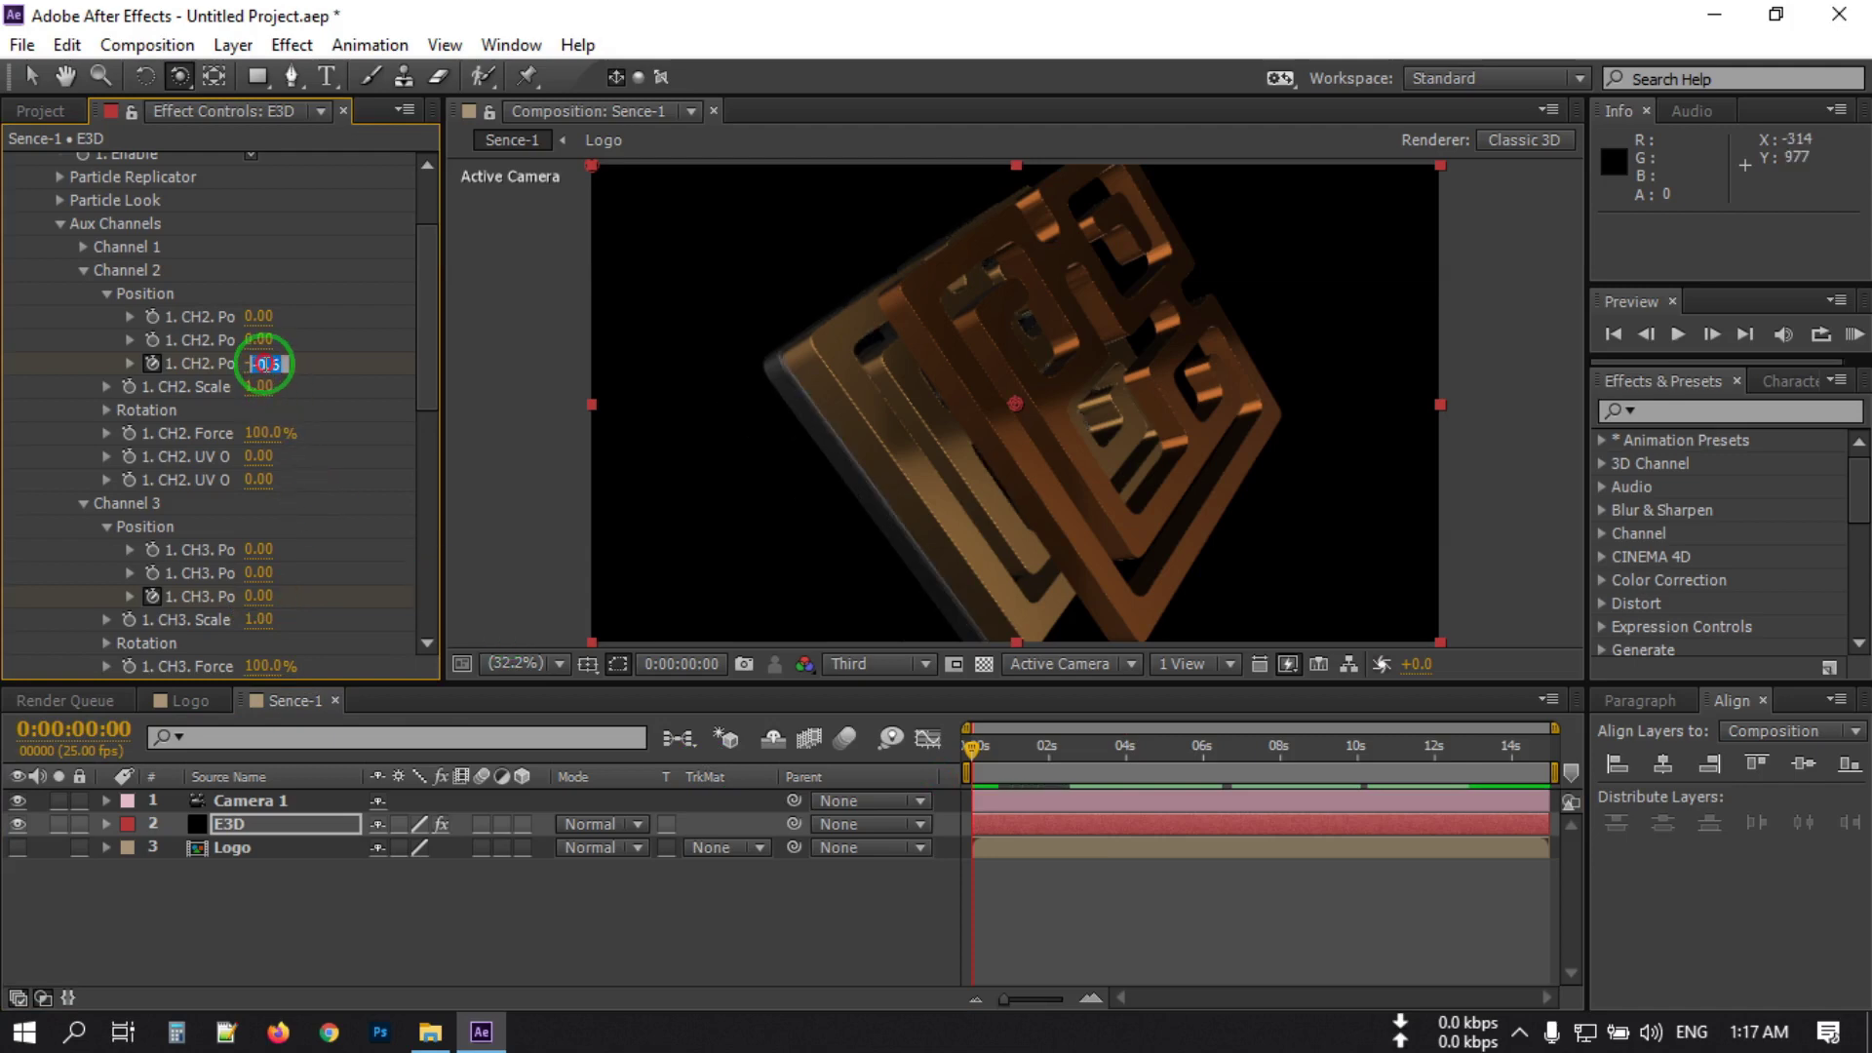
{"action": "left_click", "coordinate": [469, 419]}
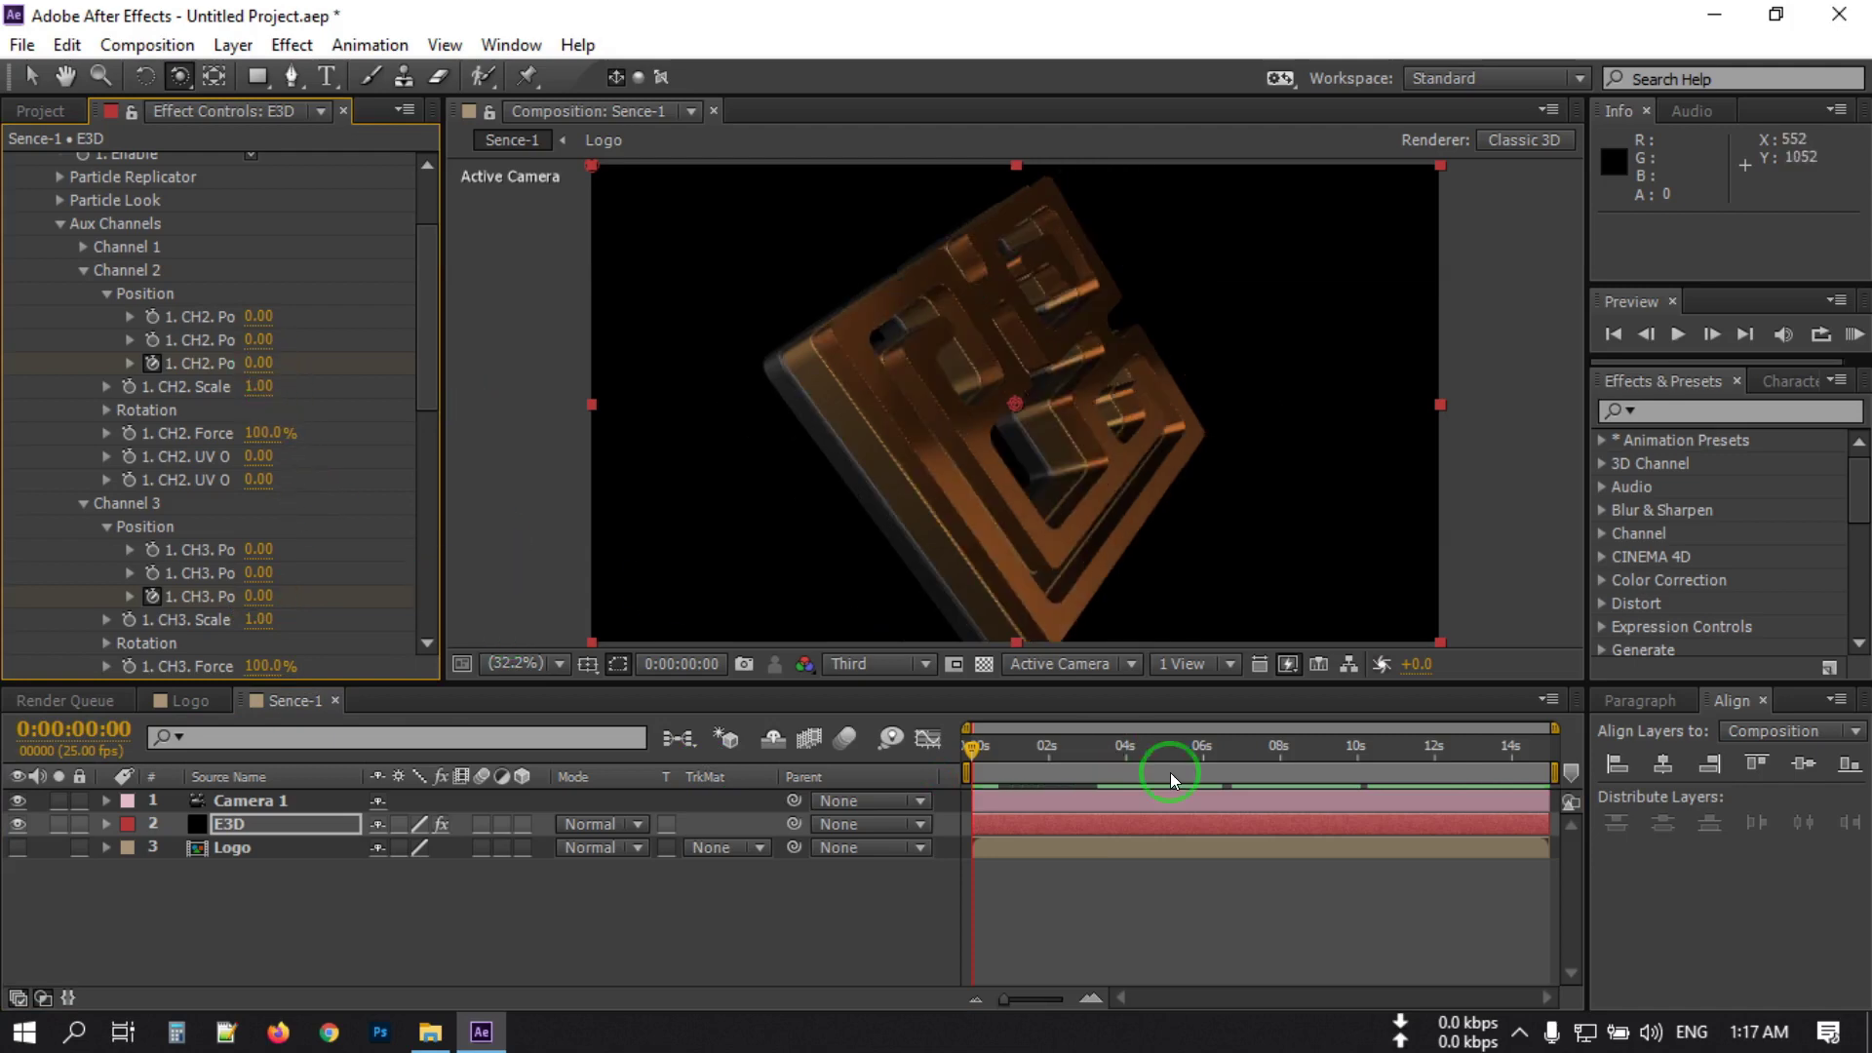
Reveal the E3D layer's keyframes and swap the Channel 2 and Channel 3 Z position keyframes between 0 and 4 seconds.
{"action": "mouse_move", "coordinate": [980, 747]}
{"action": "left_mouse_down"}
{"action": "mouse_move", "coordinate": [1067, 753]}
{"action": "mouse_move", "coordinate": [957, 775]}
{"action": "left_mouse_up"}
{"action": "left_click", "coordinate": [1108, 752]}
{"action": "left_click", "coordinate": [241, 825]}
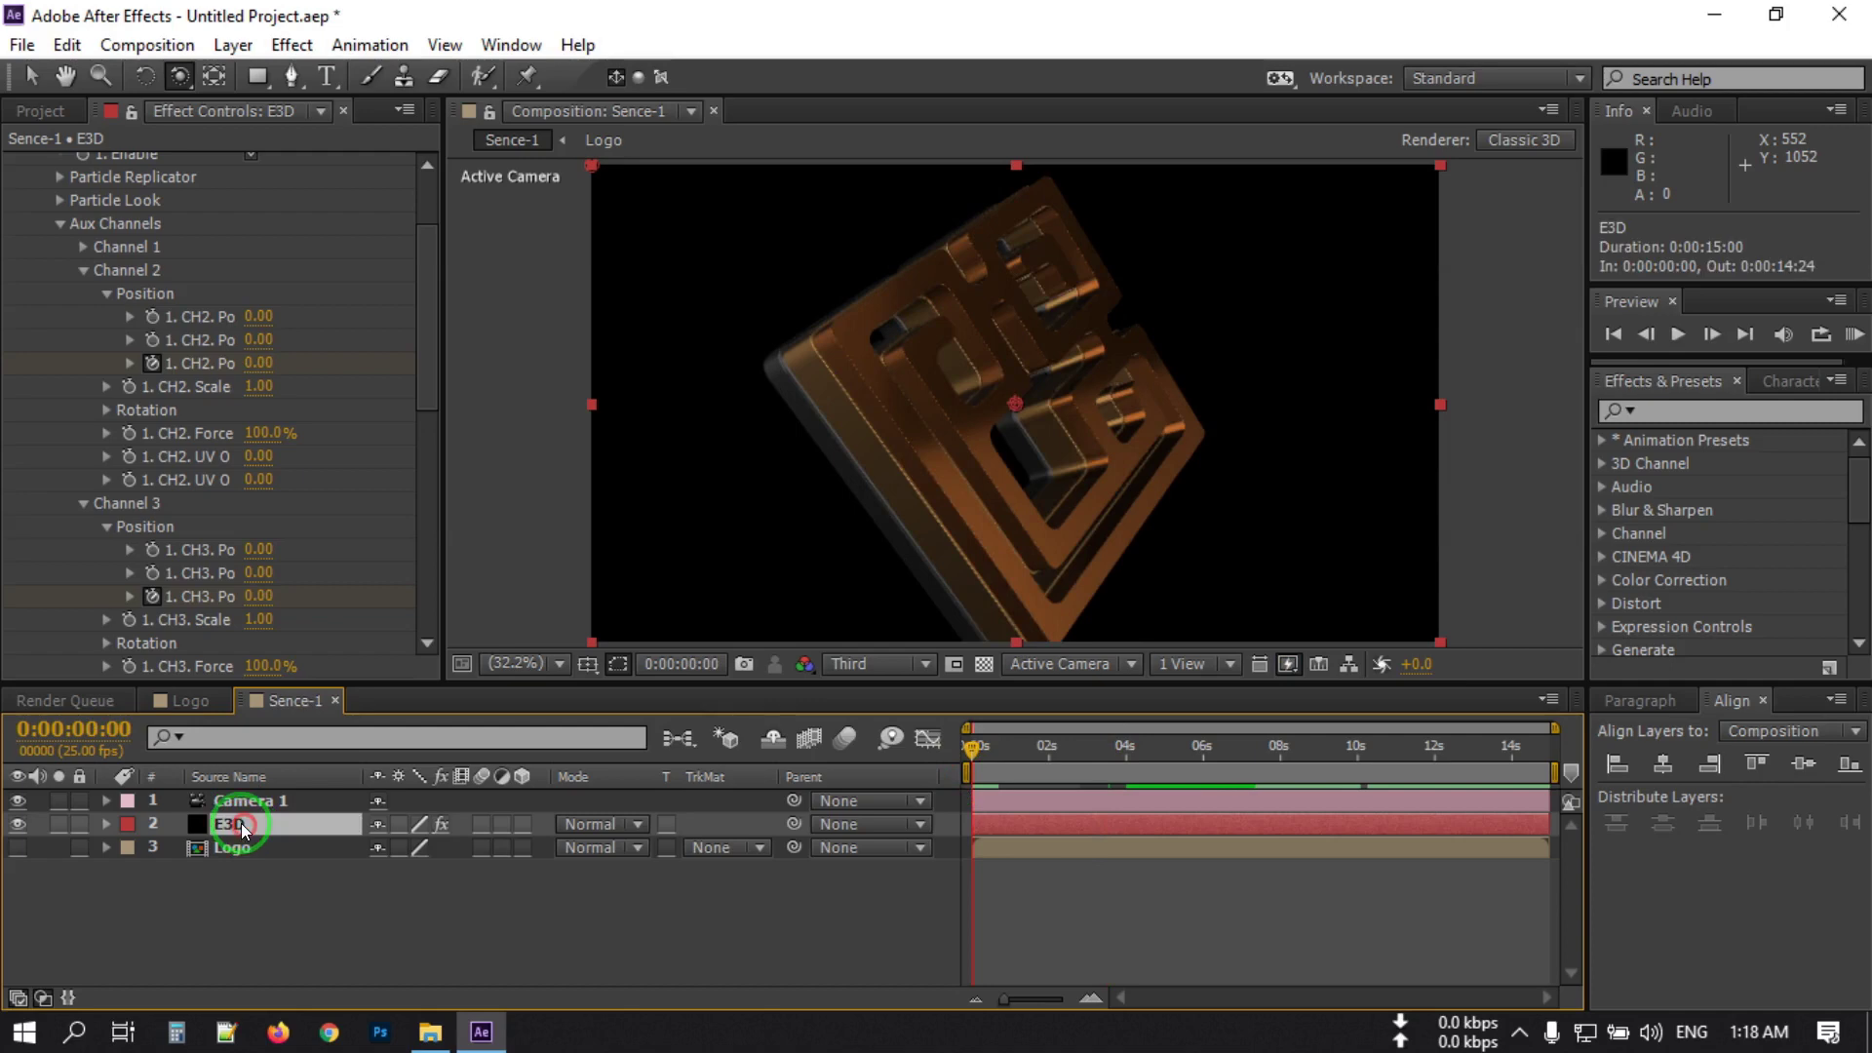
{"action": "key", "text": "u"}
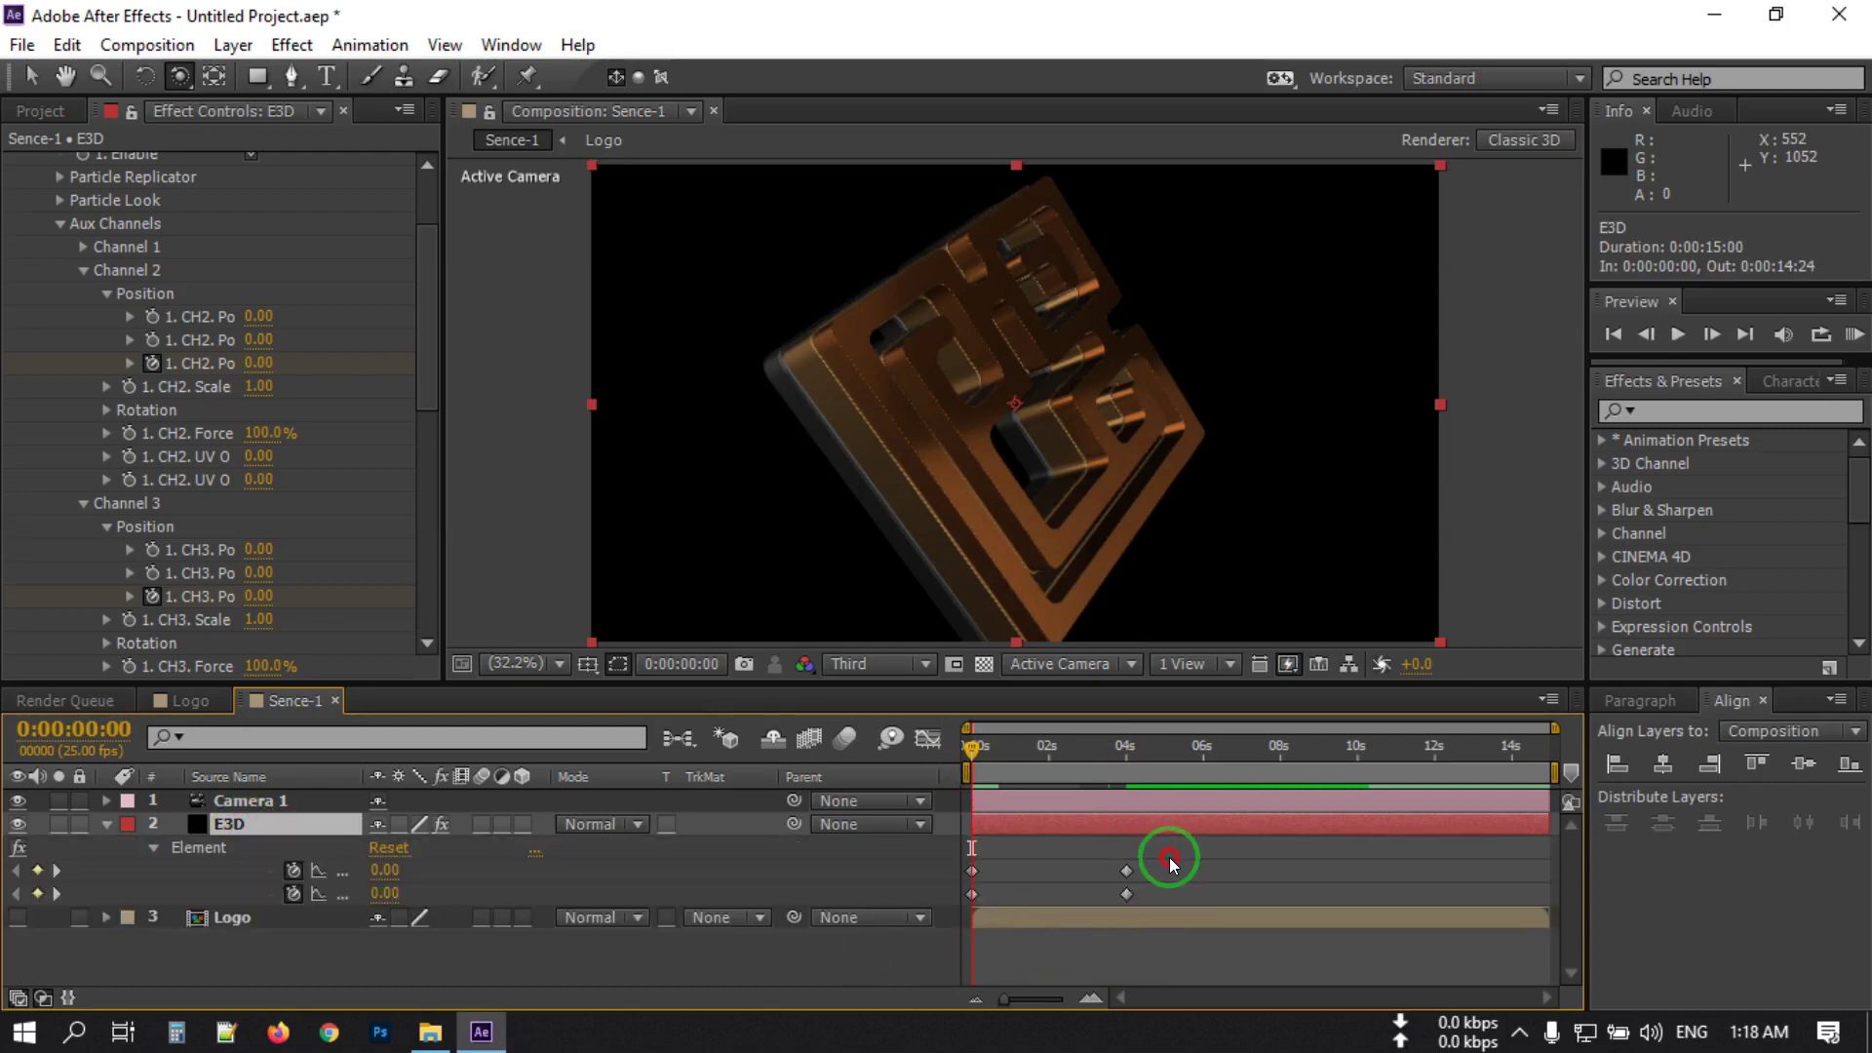
{"action": "left_click_drag", "start_coordinate": [1180, 852], "coordinate": [1102, 905]}
{"action": "left_click", "coordinate": [994, 875]}
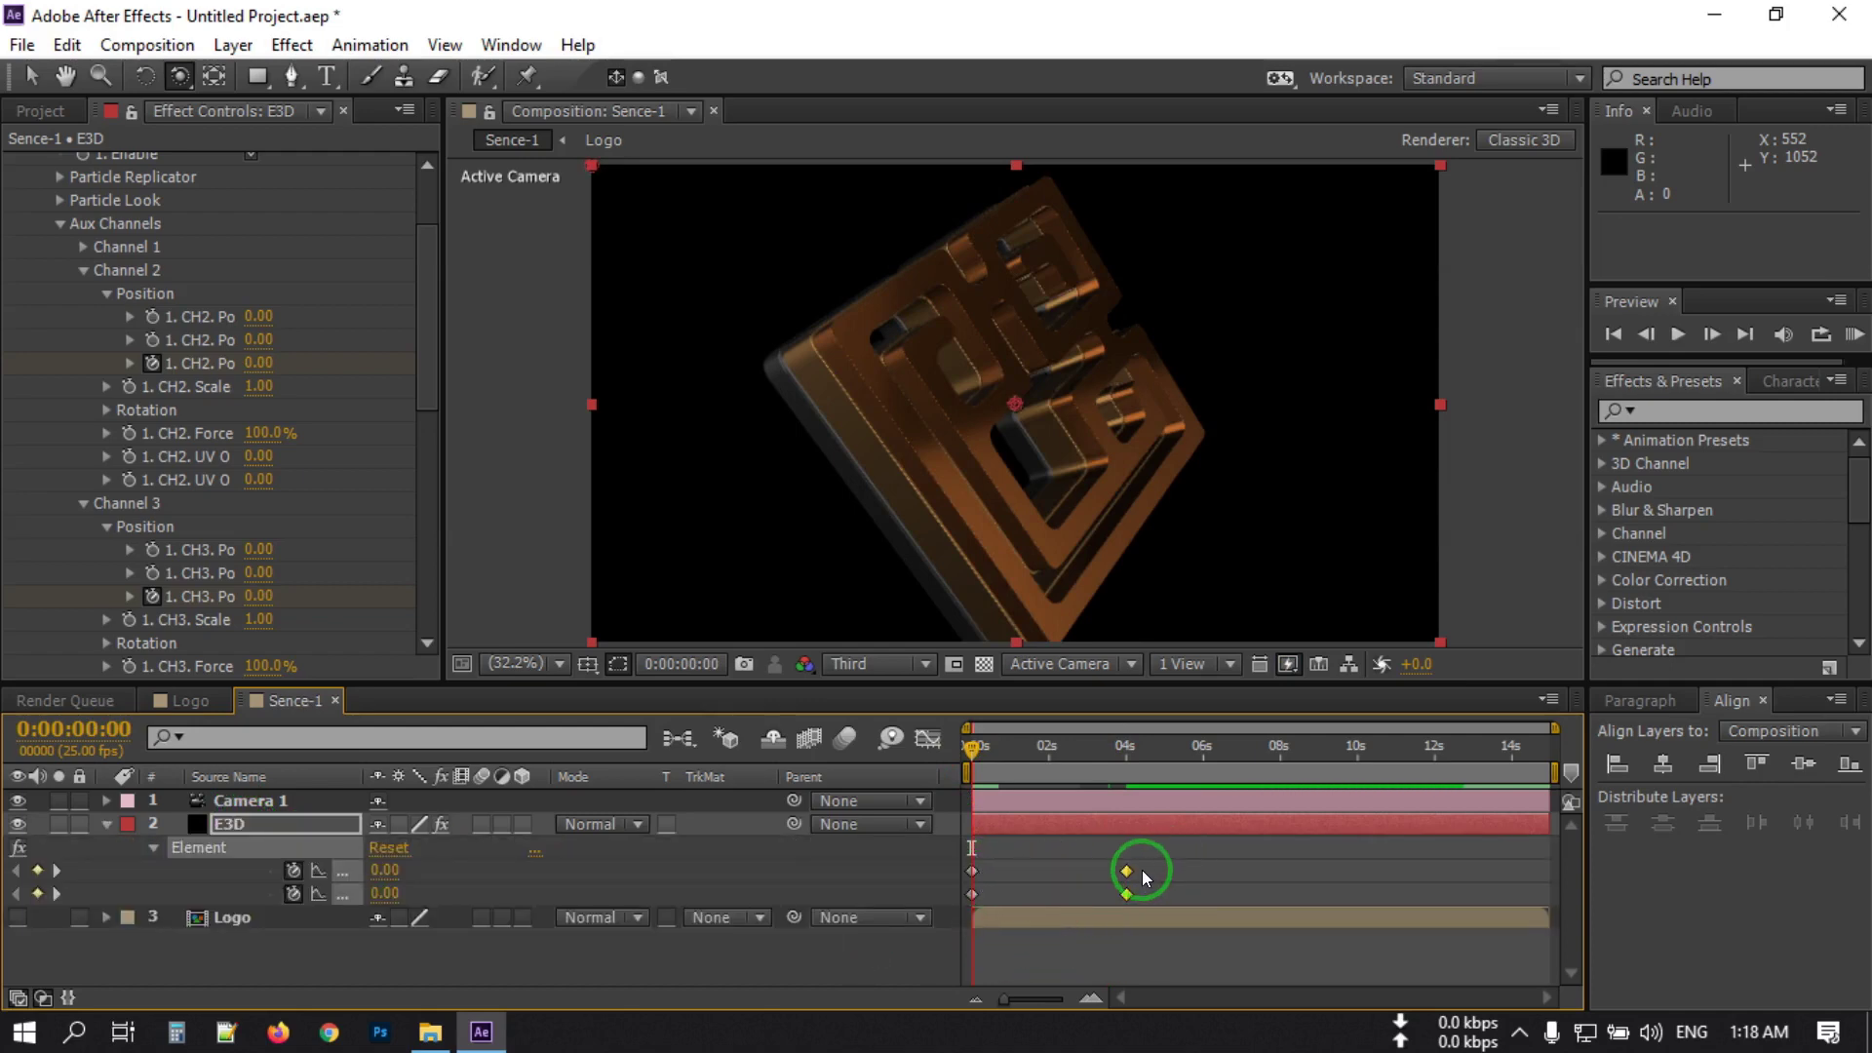
{"action": "left_click_drag", "start_coordinate": [1126, 870], "coordinate": [1030, 878]}
{"action": "left_click_drag", "start_coordinate": [1007, 858], "coordinate": [976, 883]}
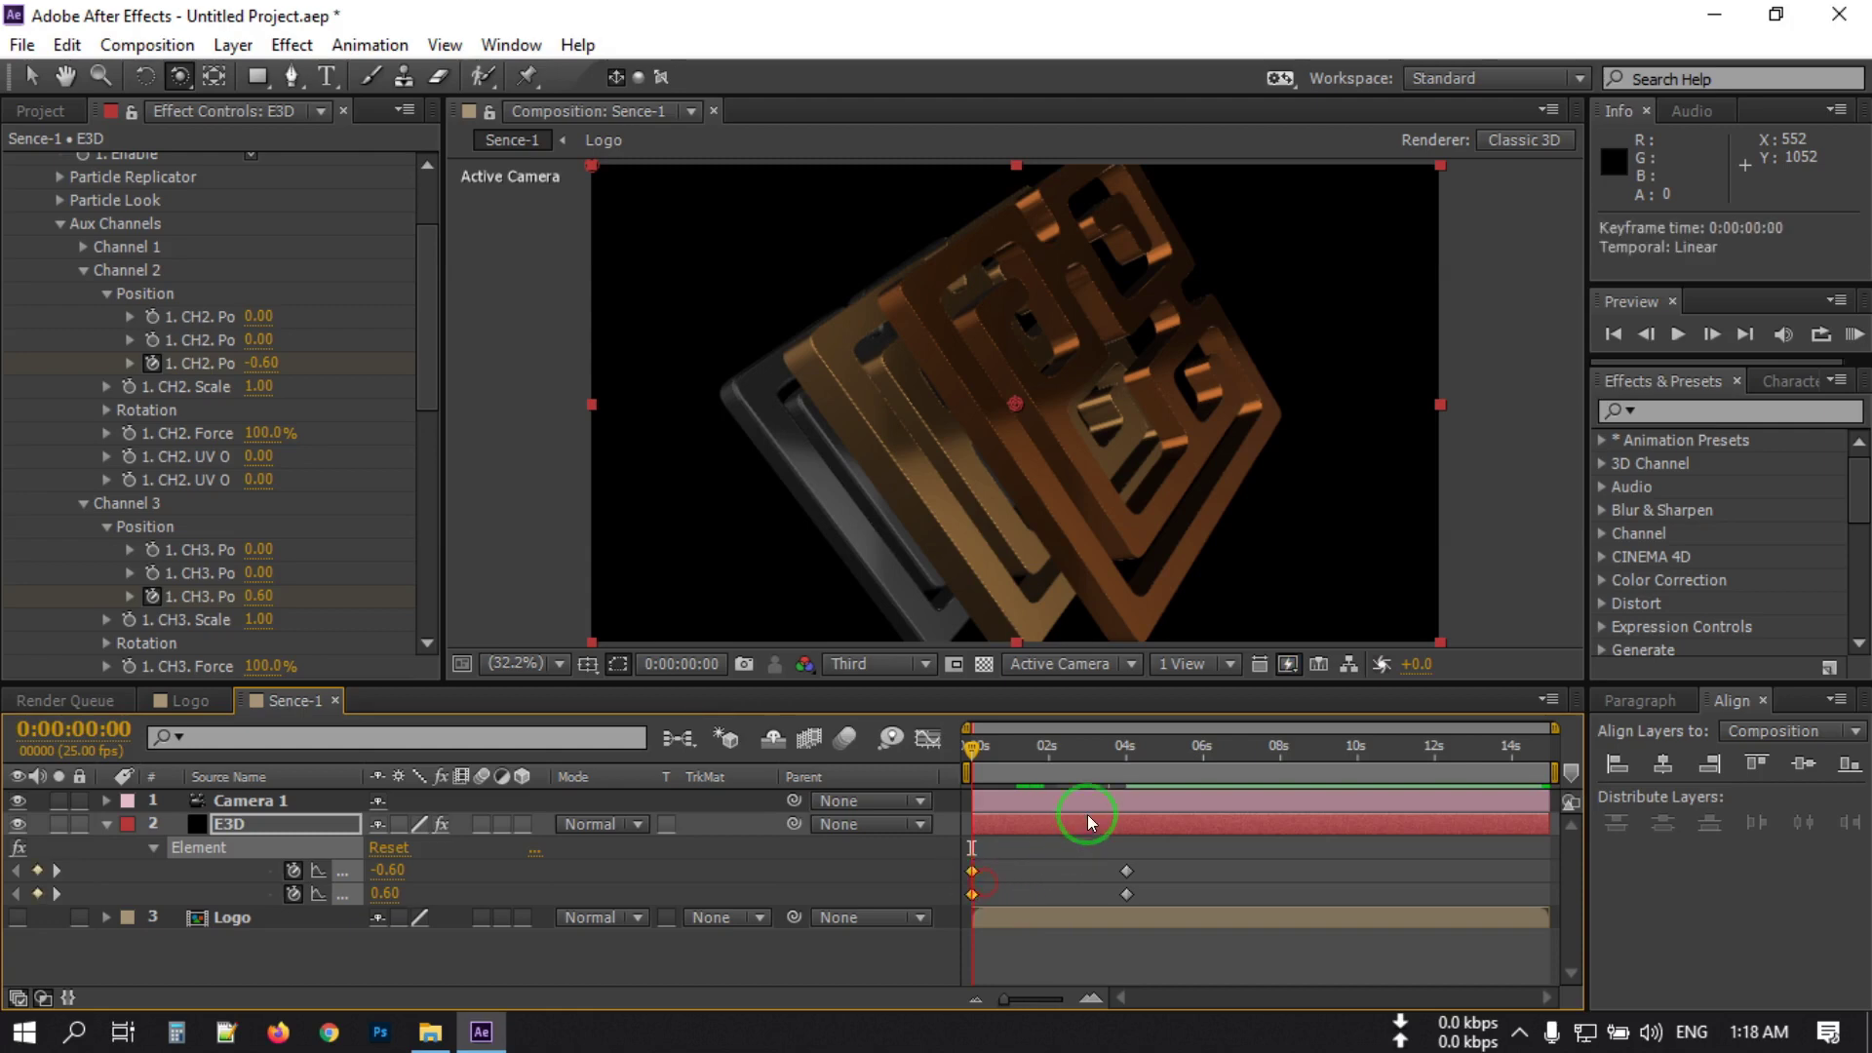
Preview the logo layers' animation over the first 4 seconds and return to the start of the timeline.
{"action": "left_click_drag", "start_coordinate": [1075, 756], "coordinate": [963, 804]}
{"action": "left_click", "coordinate": [964, 804]}
{"action": "left_click_drag", "start_coordinate": [1082, 747], "coordinate": [944, 764]}
{"action": "key", "text": "space"}
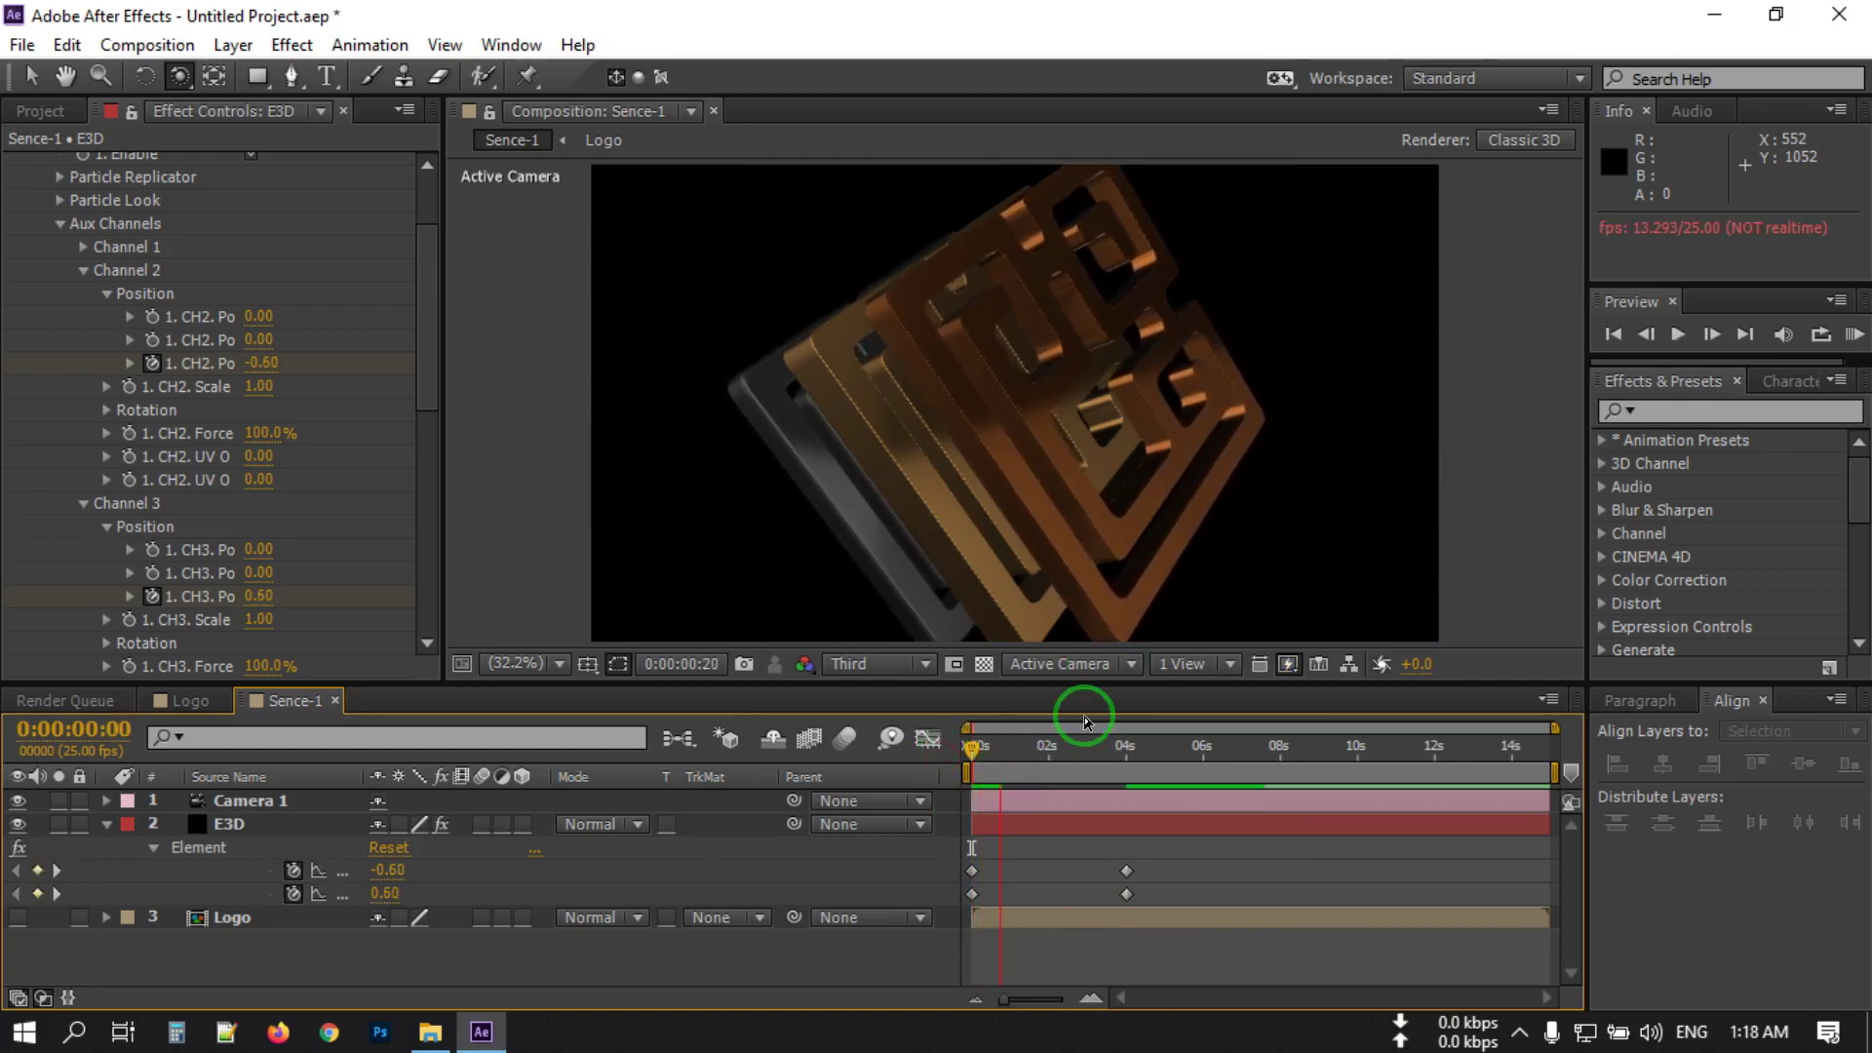
{"action": "left_click", "coordinate": [948, 770]}
{"action": "mouse_move", "coordinate": [948, 769]}
{"action": "left_mouse_down"}
{"action": "mouse_move", "coordinate": [1066, 764]}
{"action": "mouse_move", "coordinate": [953, 799]}
{"action": "left_mouse_up"}
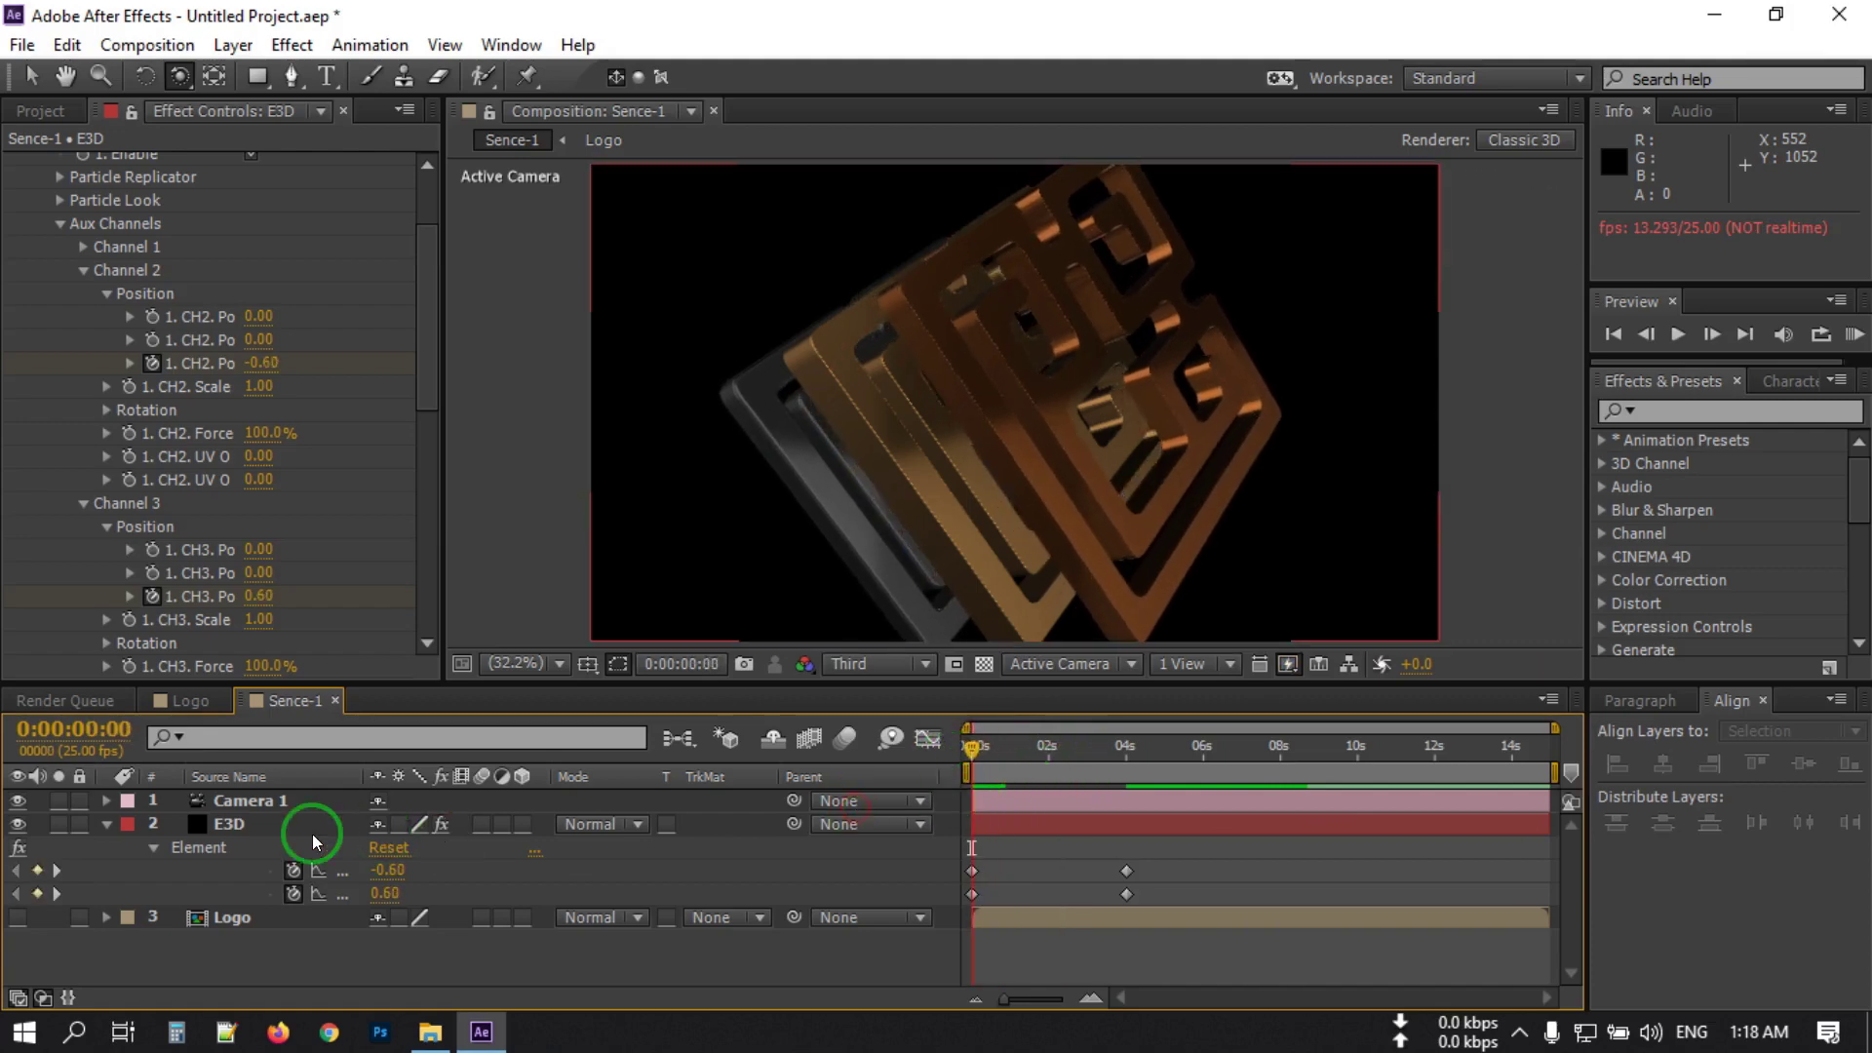
Collapse the E3D layer and keyframe Camera 1's Point of Interest and Position at 0 seconds.
{"action": "left_click", "coordinate": [105, 824]}
{"action": "left_click", "coordinate": [234, 802]}
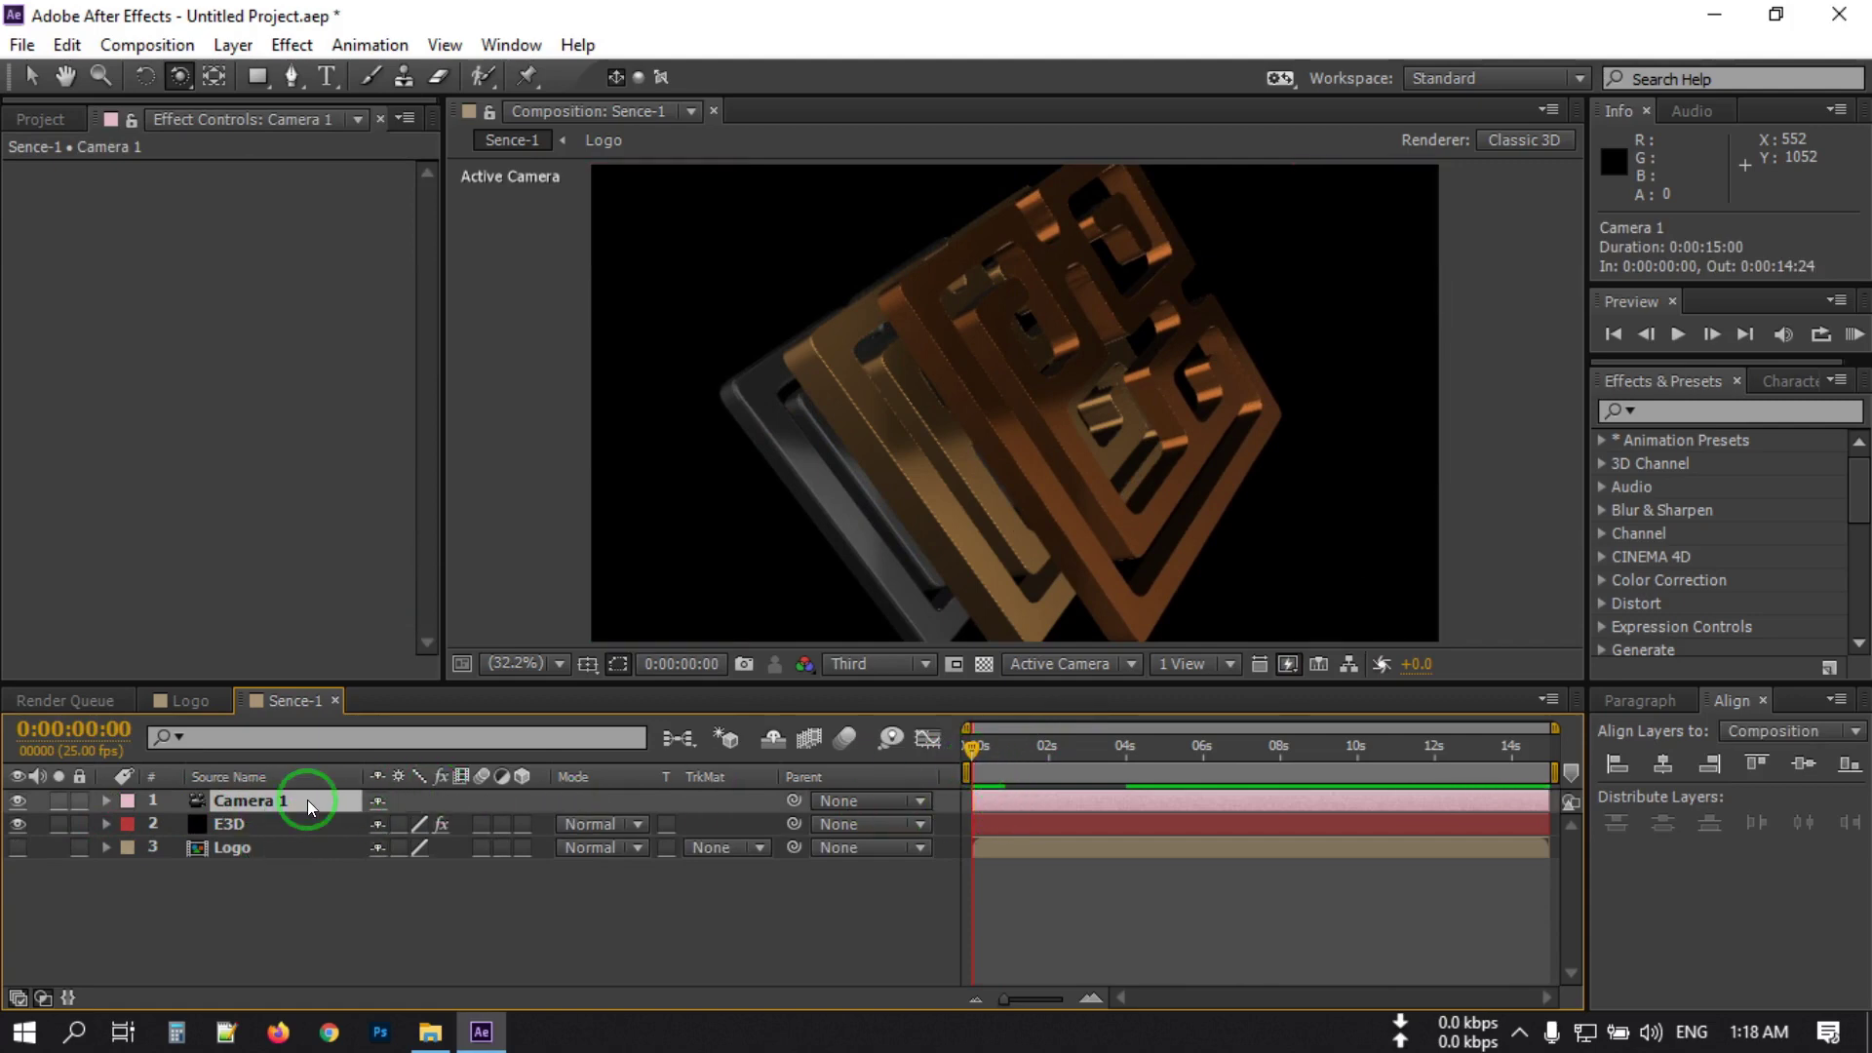
{"action": "left_click", "coordinate": [107, 801]}
{"action": "left_click", "coordinate": [130, 825]}
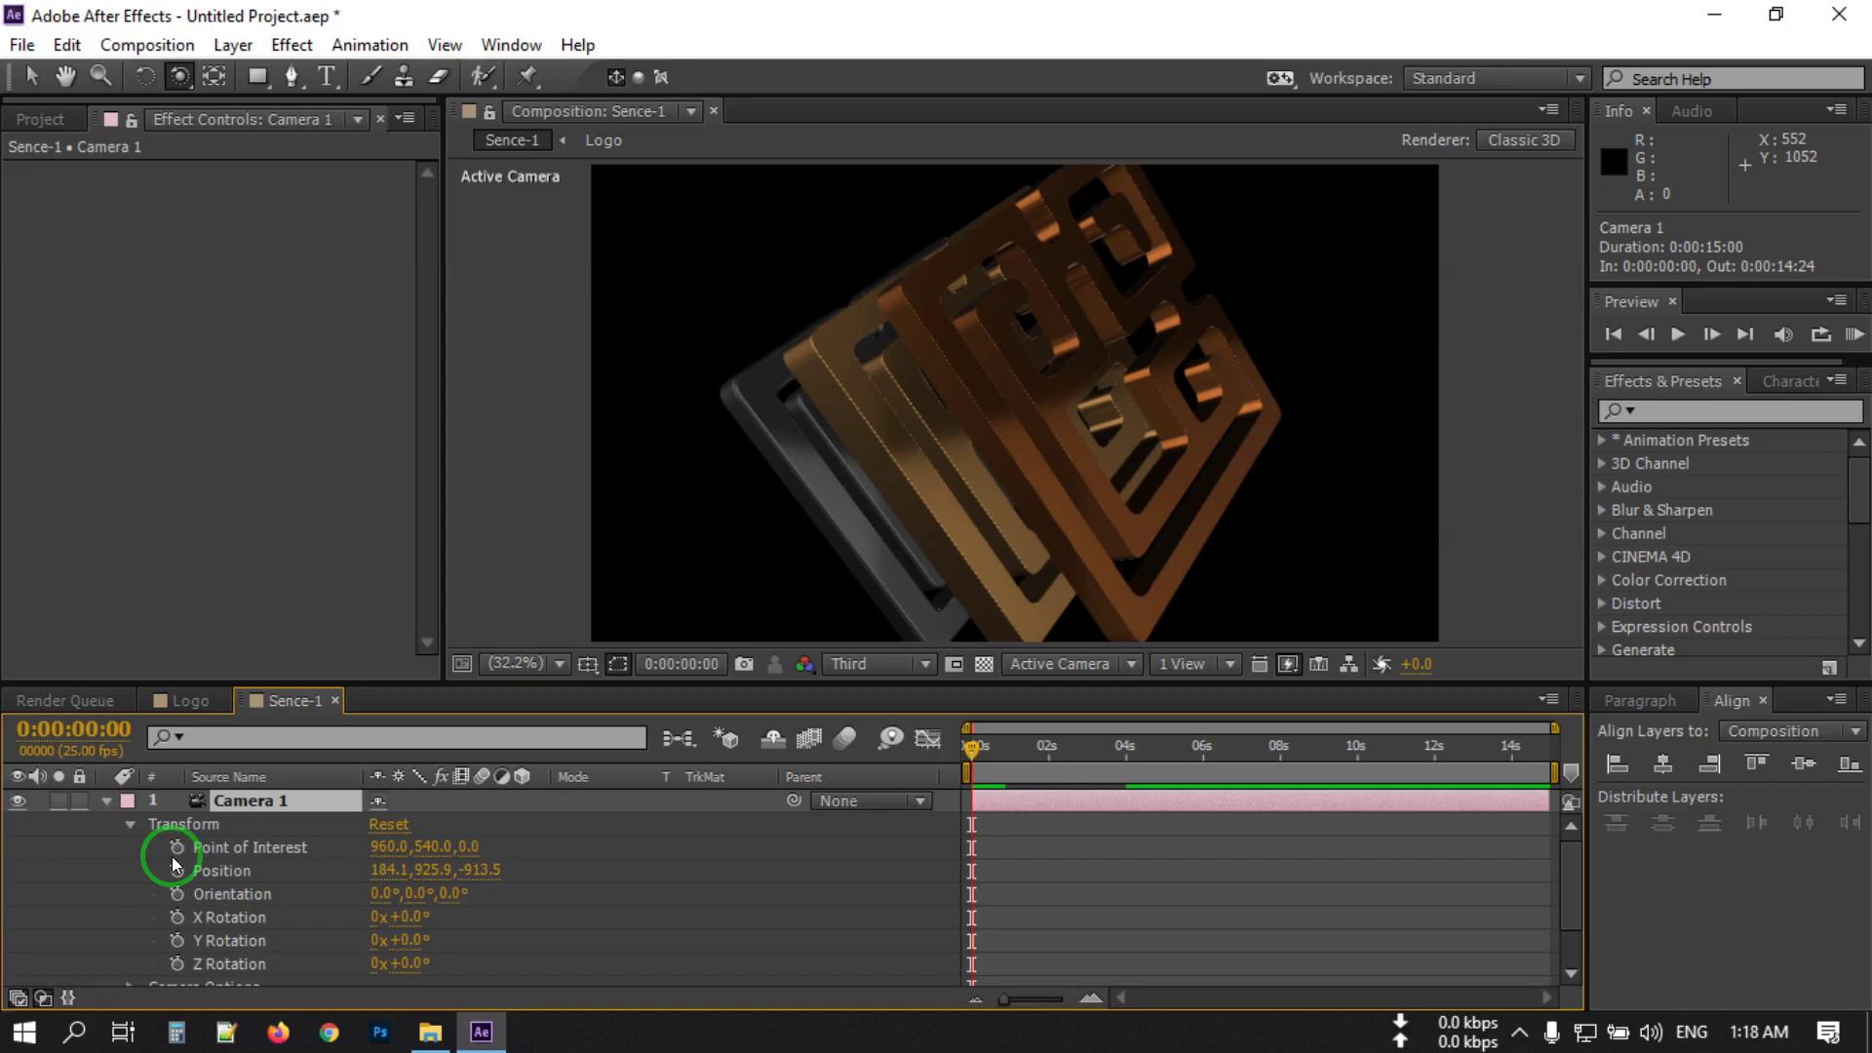
{"action": "left_click", "coordinate": [177, 848]}
{"action": "left_click", "coordinate": [177, 870]}
{"action": "left_click", "coordinate": [243, 871]}
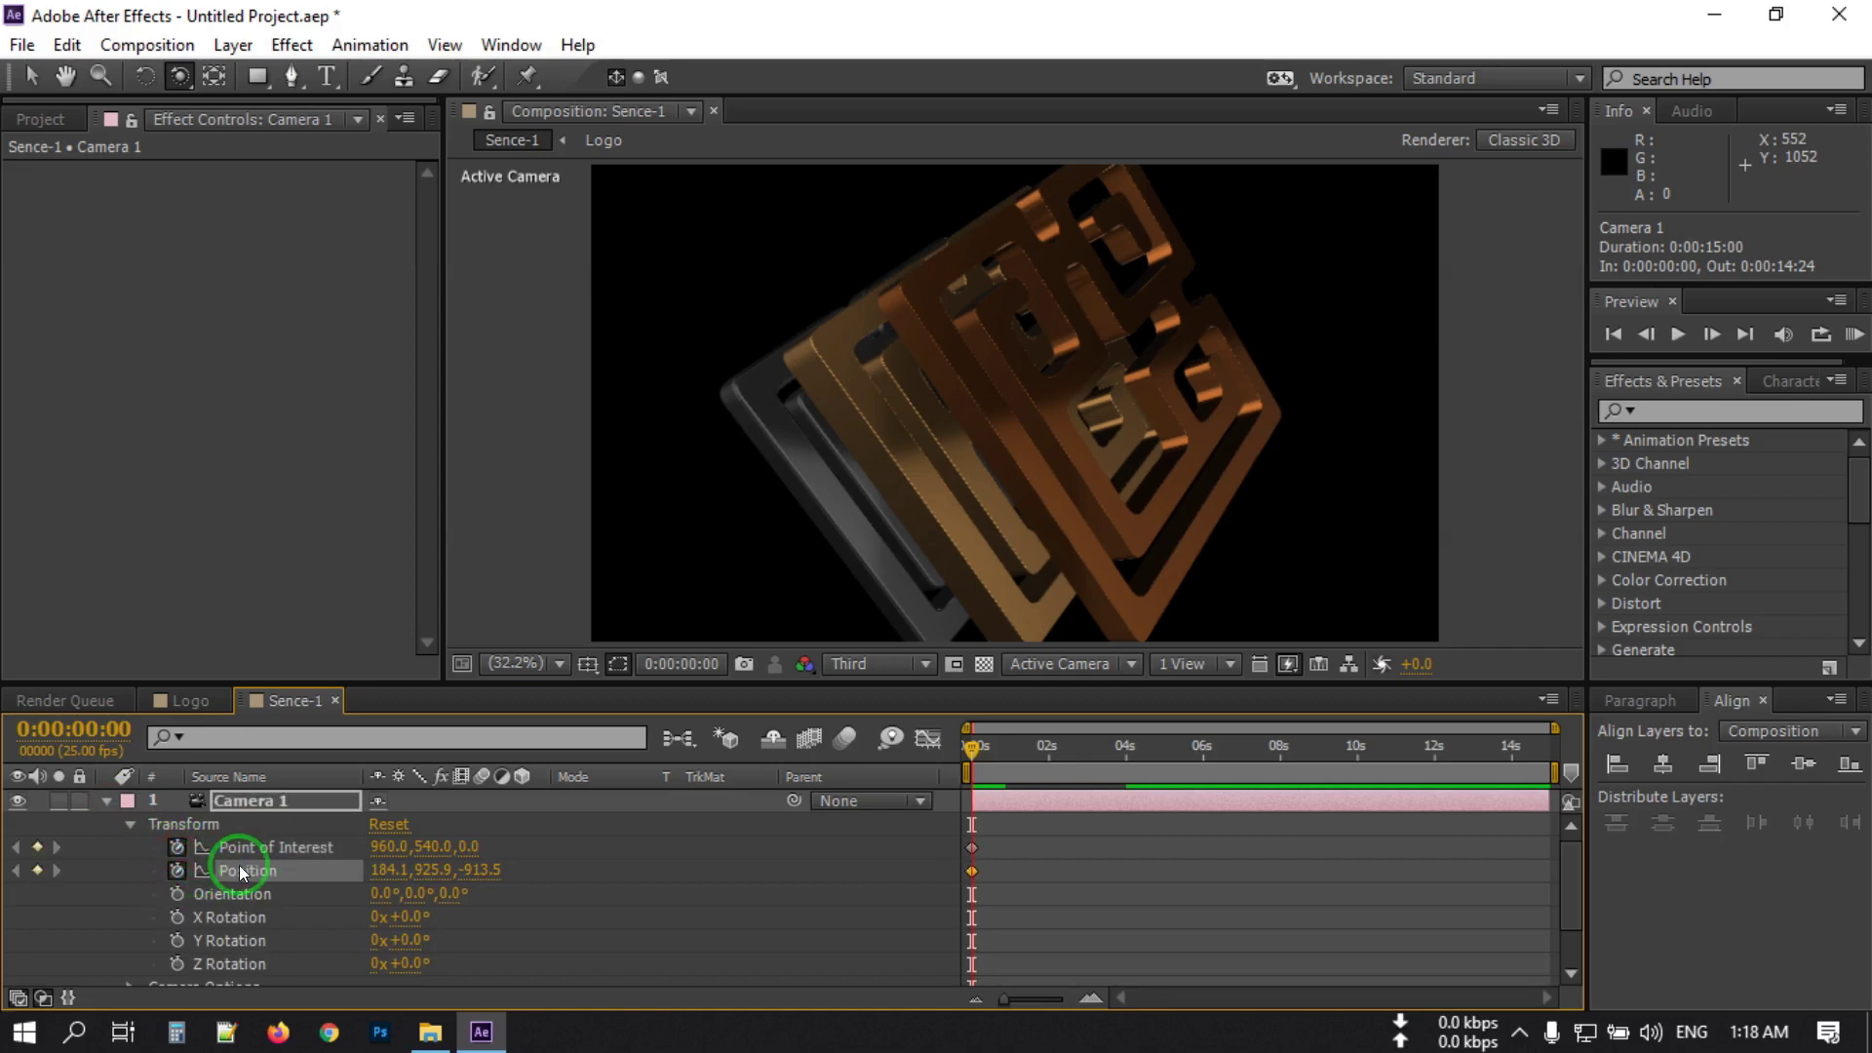
Shift Camera 1 with the Track XY Camera tool at 4 seconds to a position of about 139.8, 927.9, -875.1.
{"action": "left_click", "coordinate": [1126, 770]}
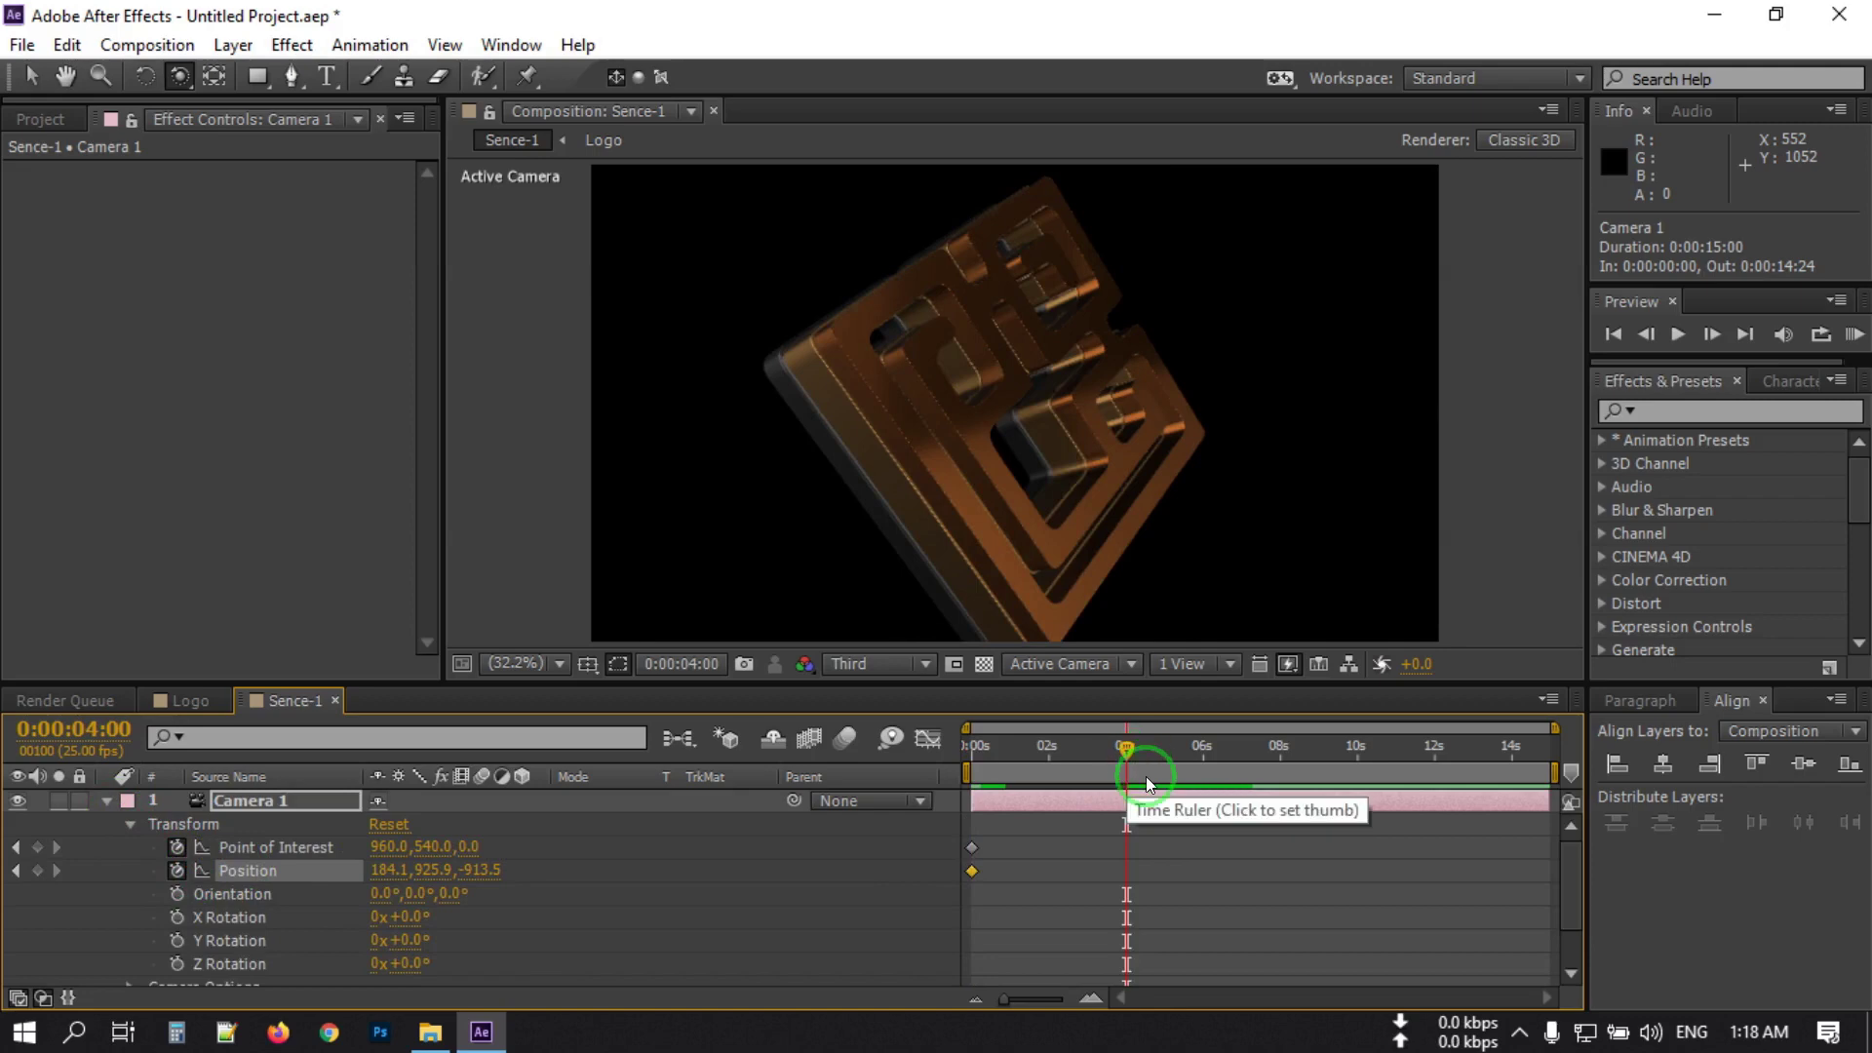
{"action": "left_click", "coordinate": [179, 76]}
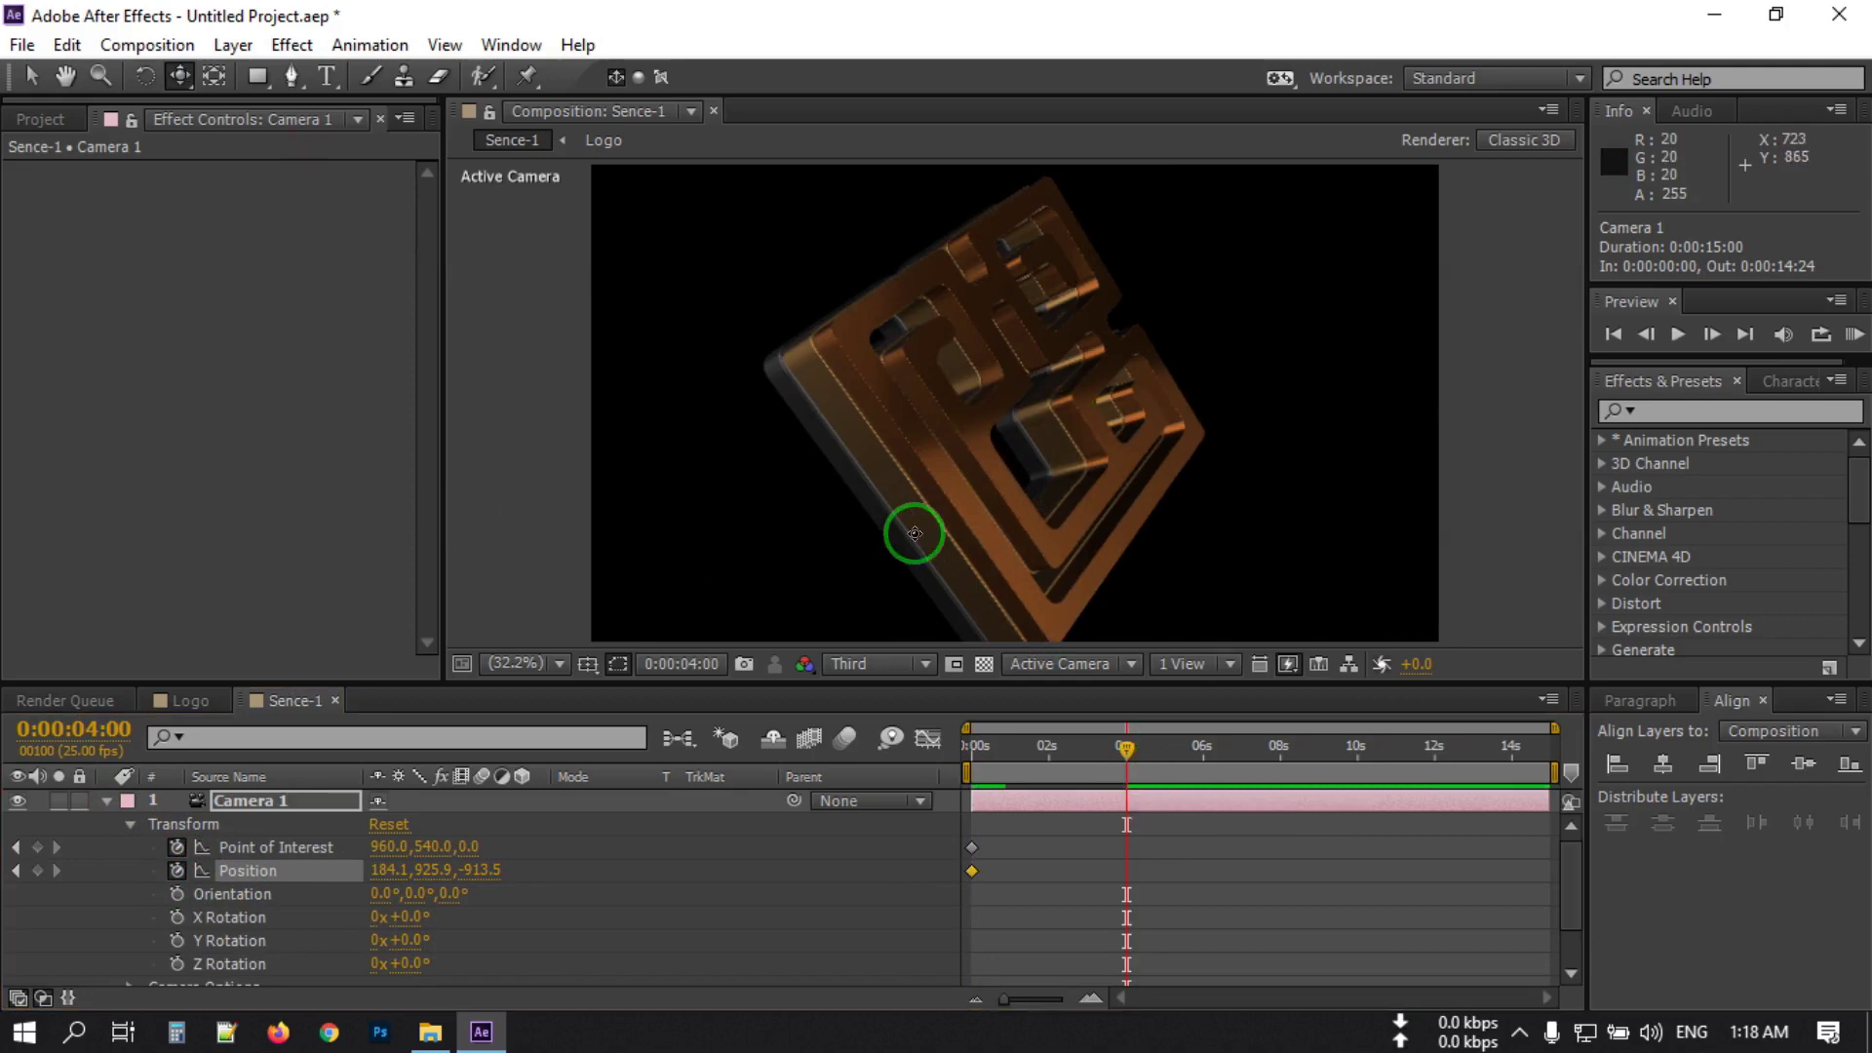
{"action": "left_click_drag", "start_coordinate": [914, 533], "coordinate": [952, 472]}
{"action": "left_click", "coordinate": [1111, 751]}
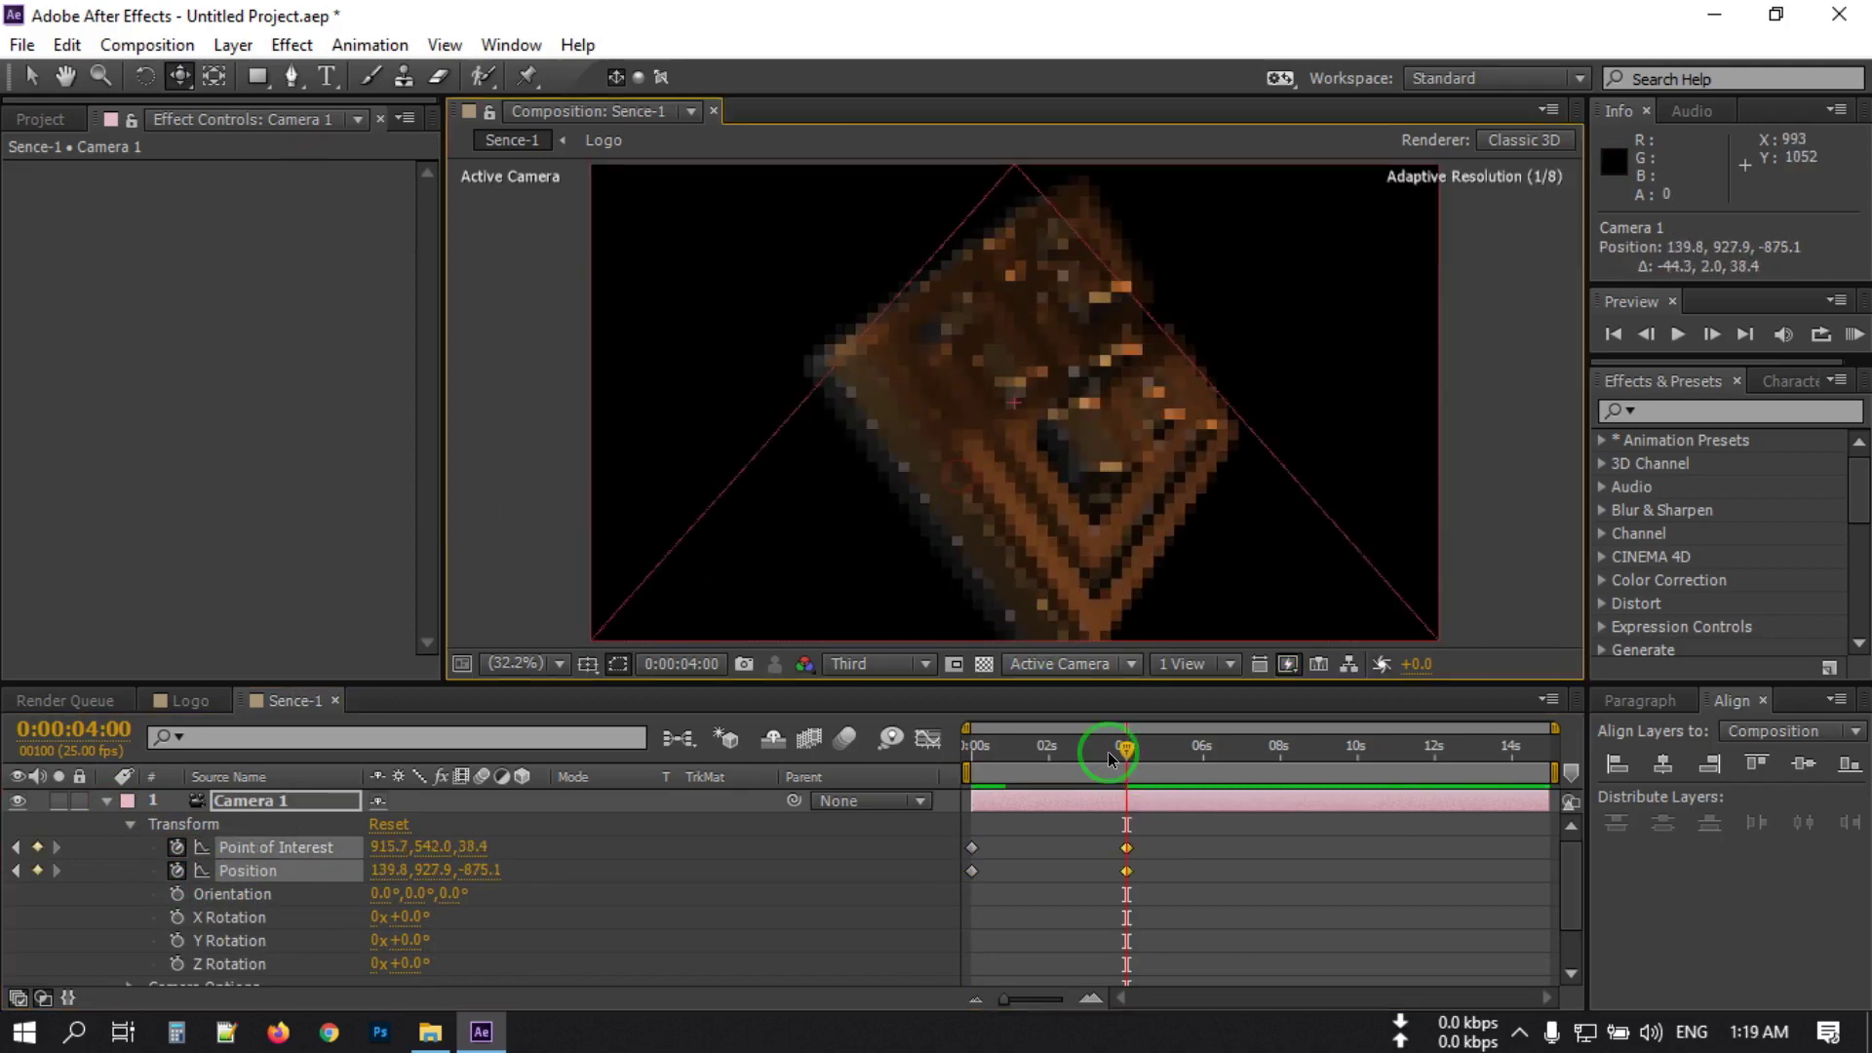
At 0 seconds, move Camera 1 closer with Track Z and shift it with Track XY to a position of about 219.7, 914.3, -896.7.
{"action": "key", "text": "Home"}
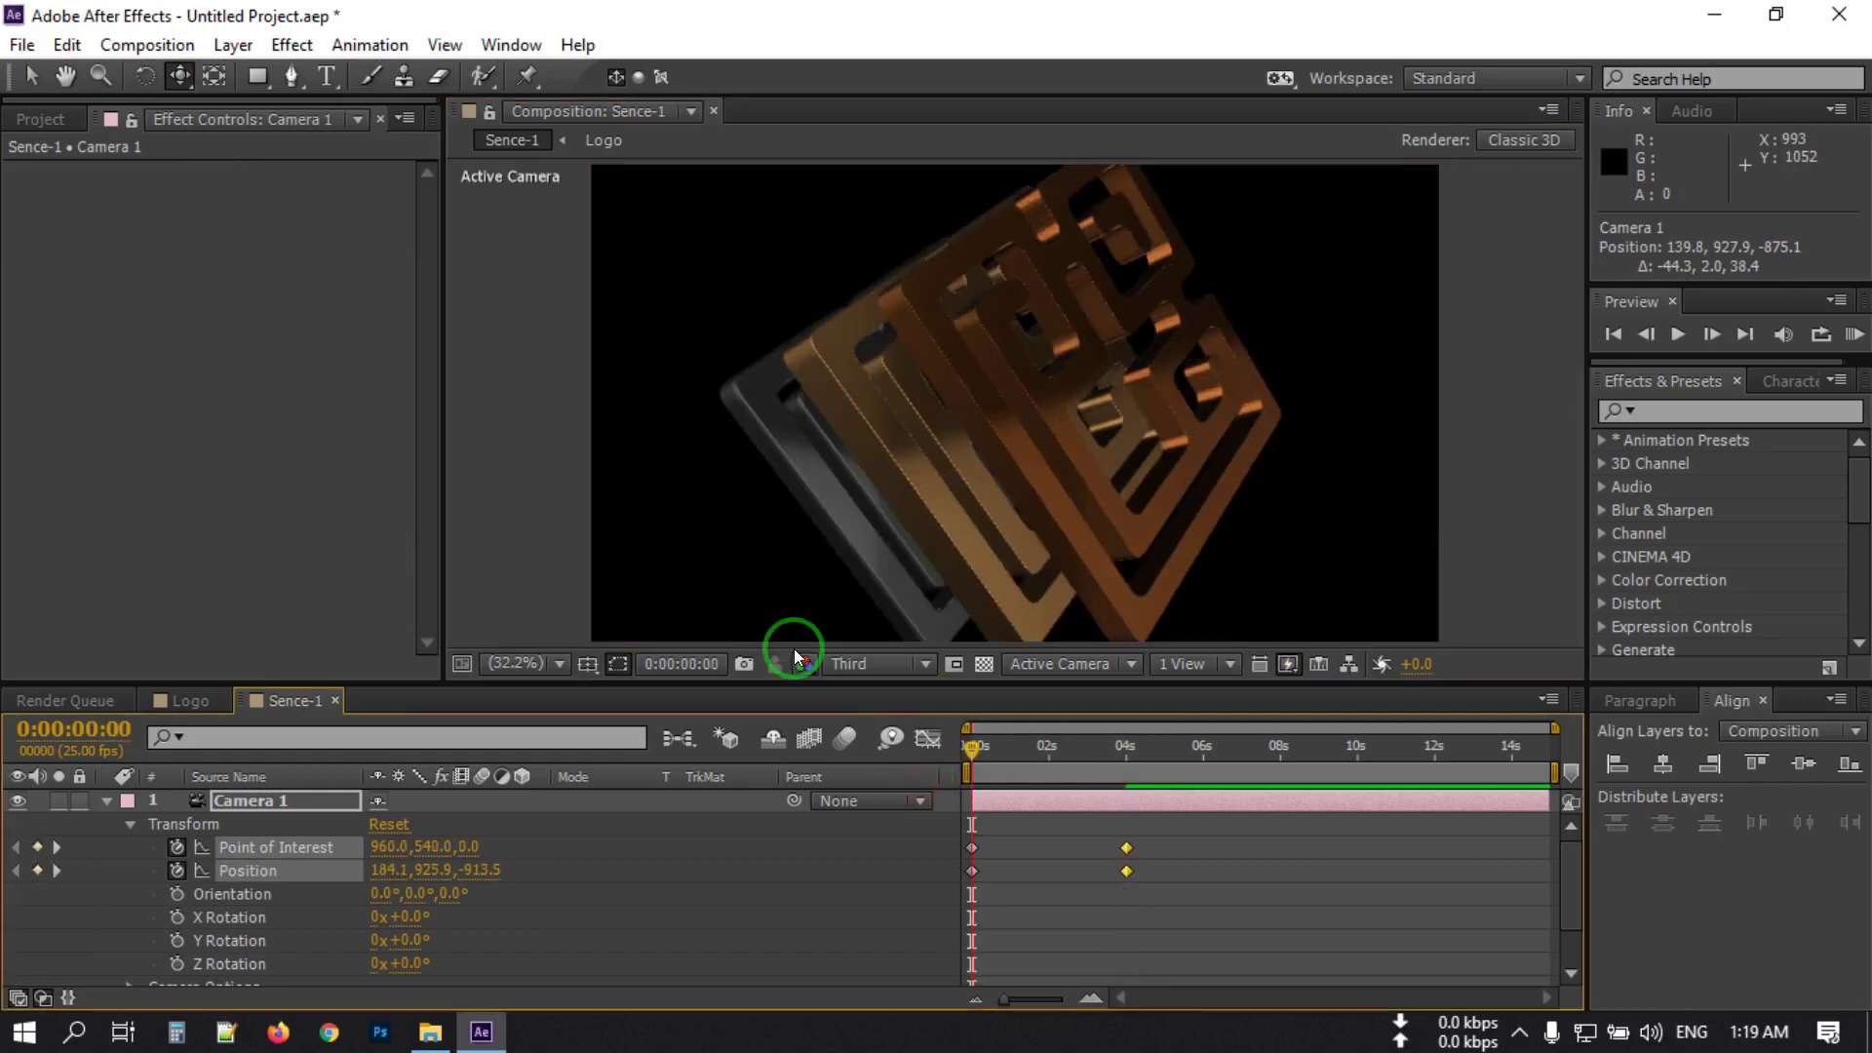
{"action": "left_click_drag", "start_coordinate": [178, 88], "coordinate": [260, 173]}
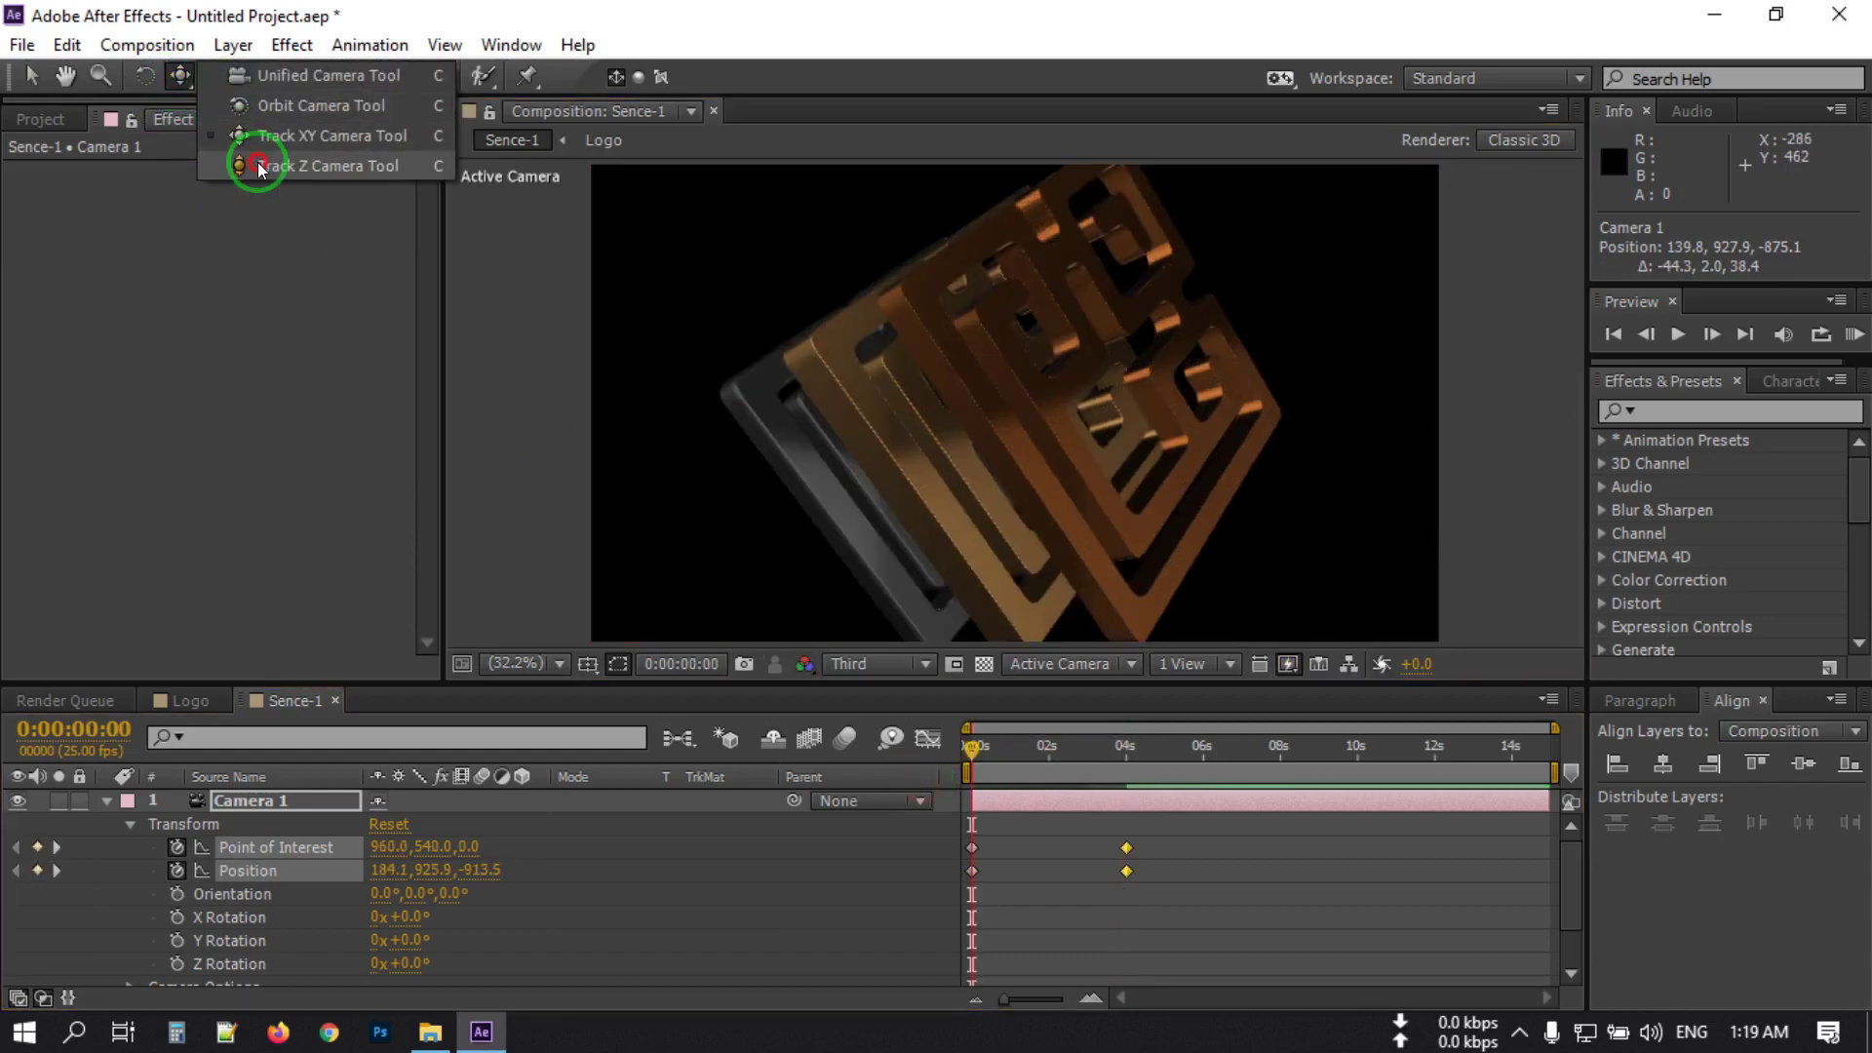
{"action": "left_click_drag", "start_coordinate": [892, 429], "coordinate": [906, 370]}
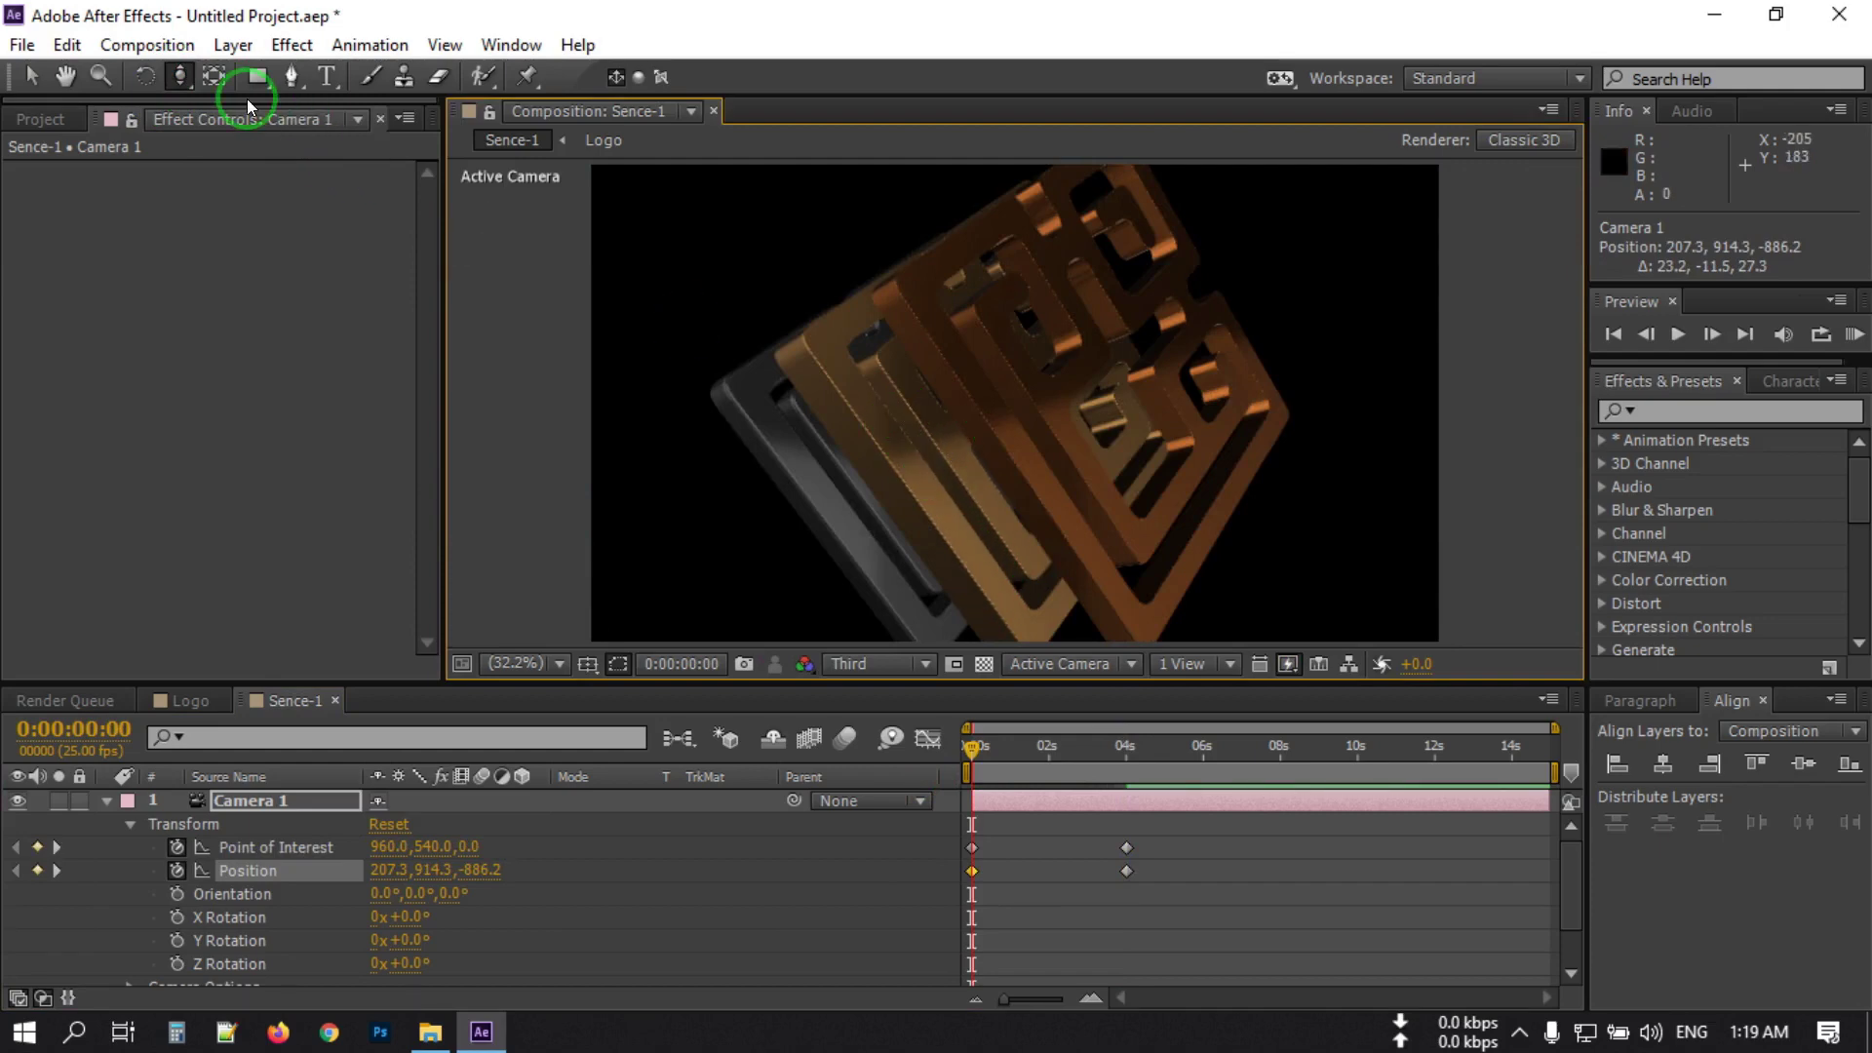
{"action": "left_click_drag", "start_coordinate": [180, 76], "coordinate": [306, 135]}
{"action": "left_click_drag", "start_coordinate": [1015, 397], "coordinate": [972, 408]}
{"action": "mouse_move", "coordinate": [975, 754]}
{"action": "left_mouse_down"}
{"action": "mouse_move", "coordinate": [1121, 757]}
{"action": "mouse_move", "coordinate": [963, 774]}
{"action": "left_mouse_up"}
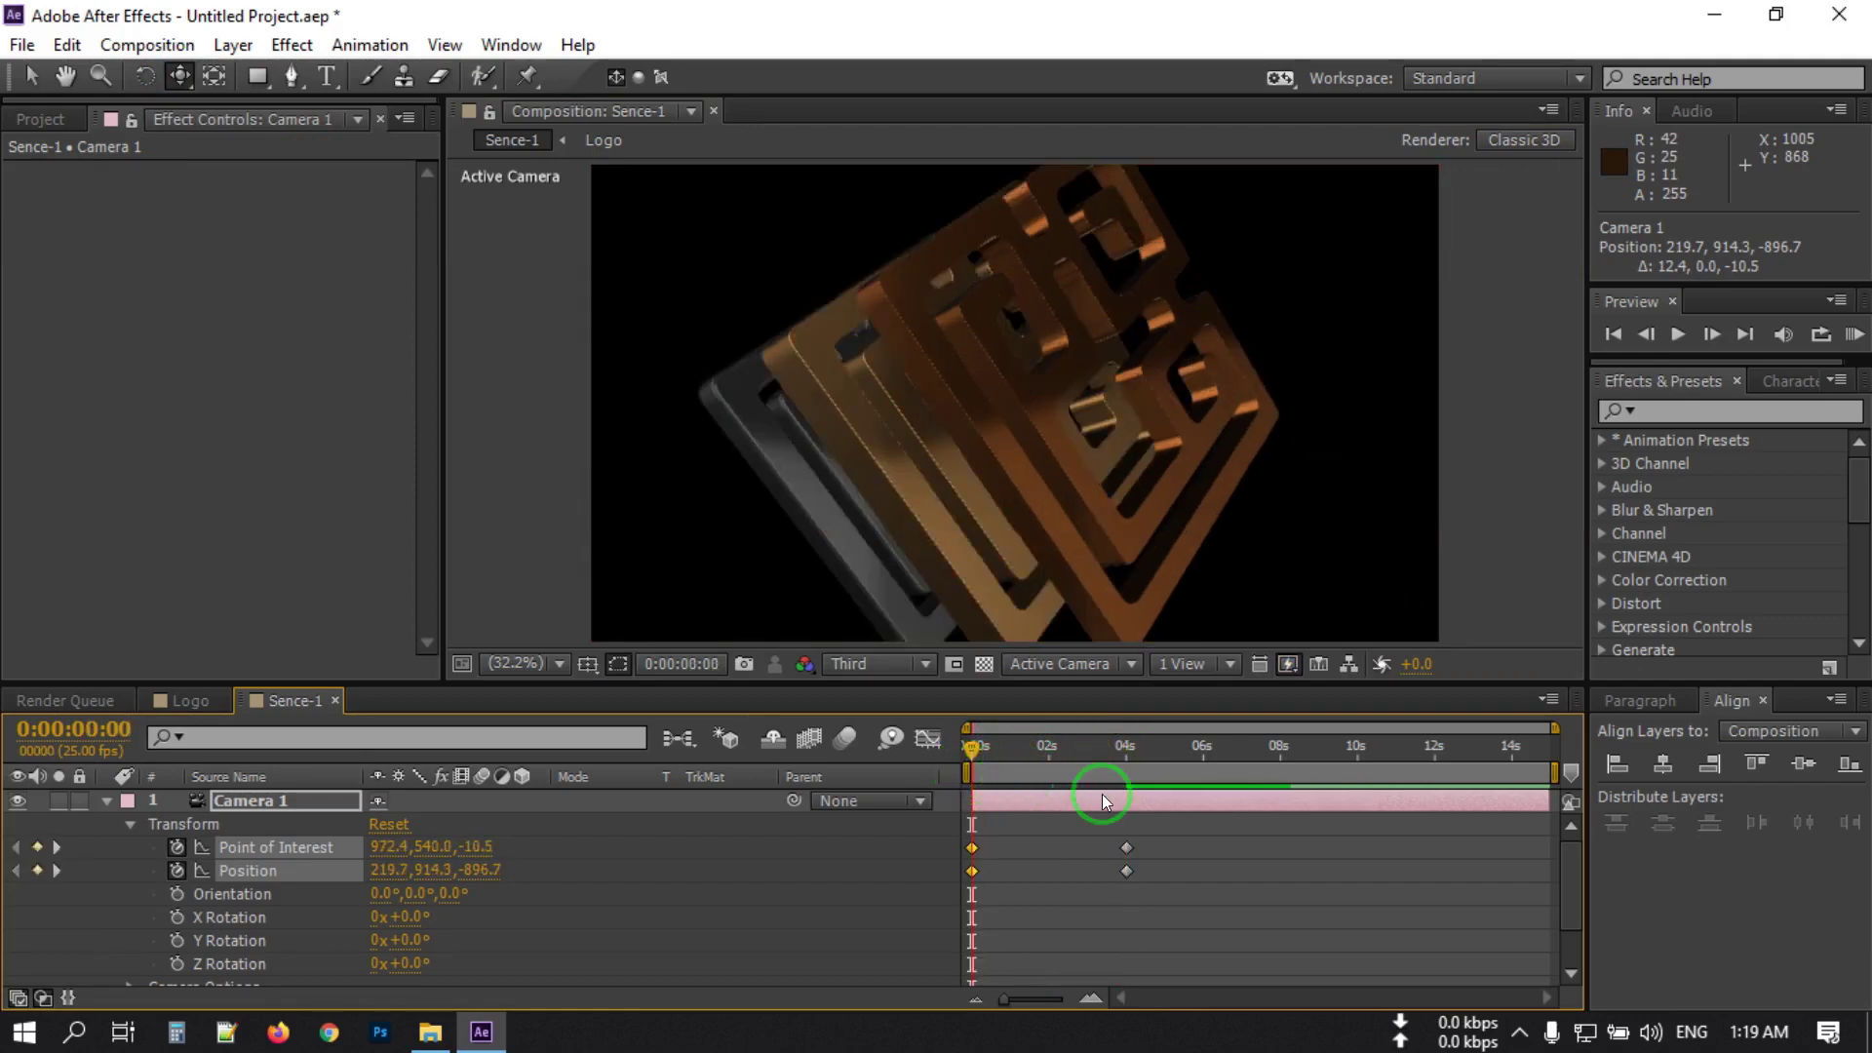
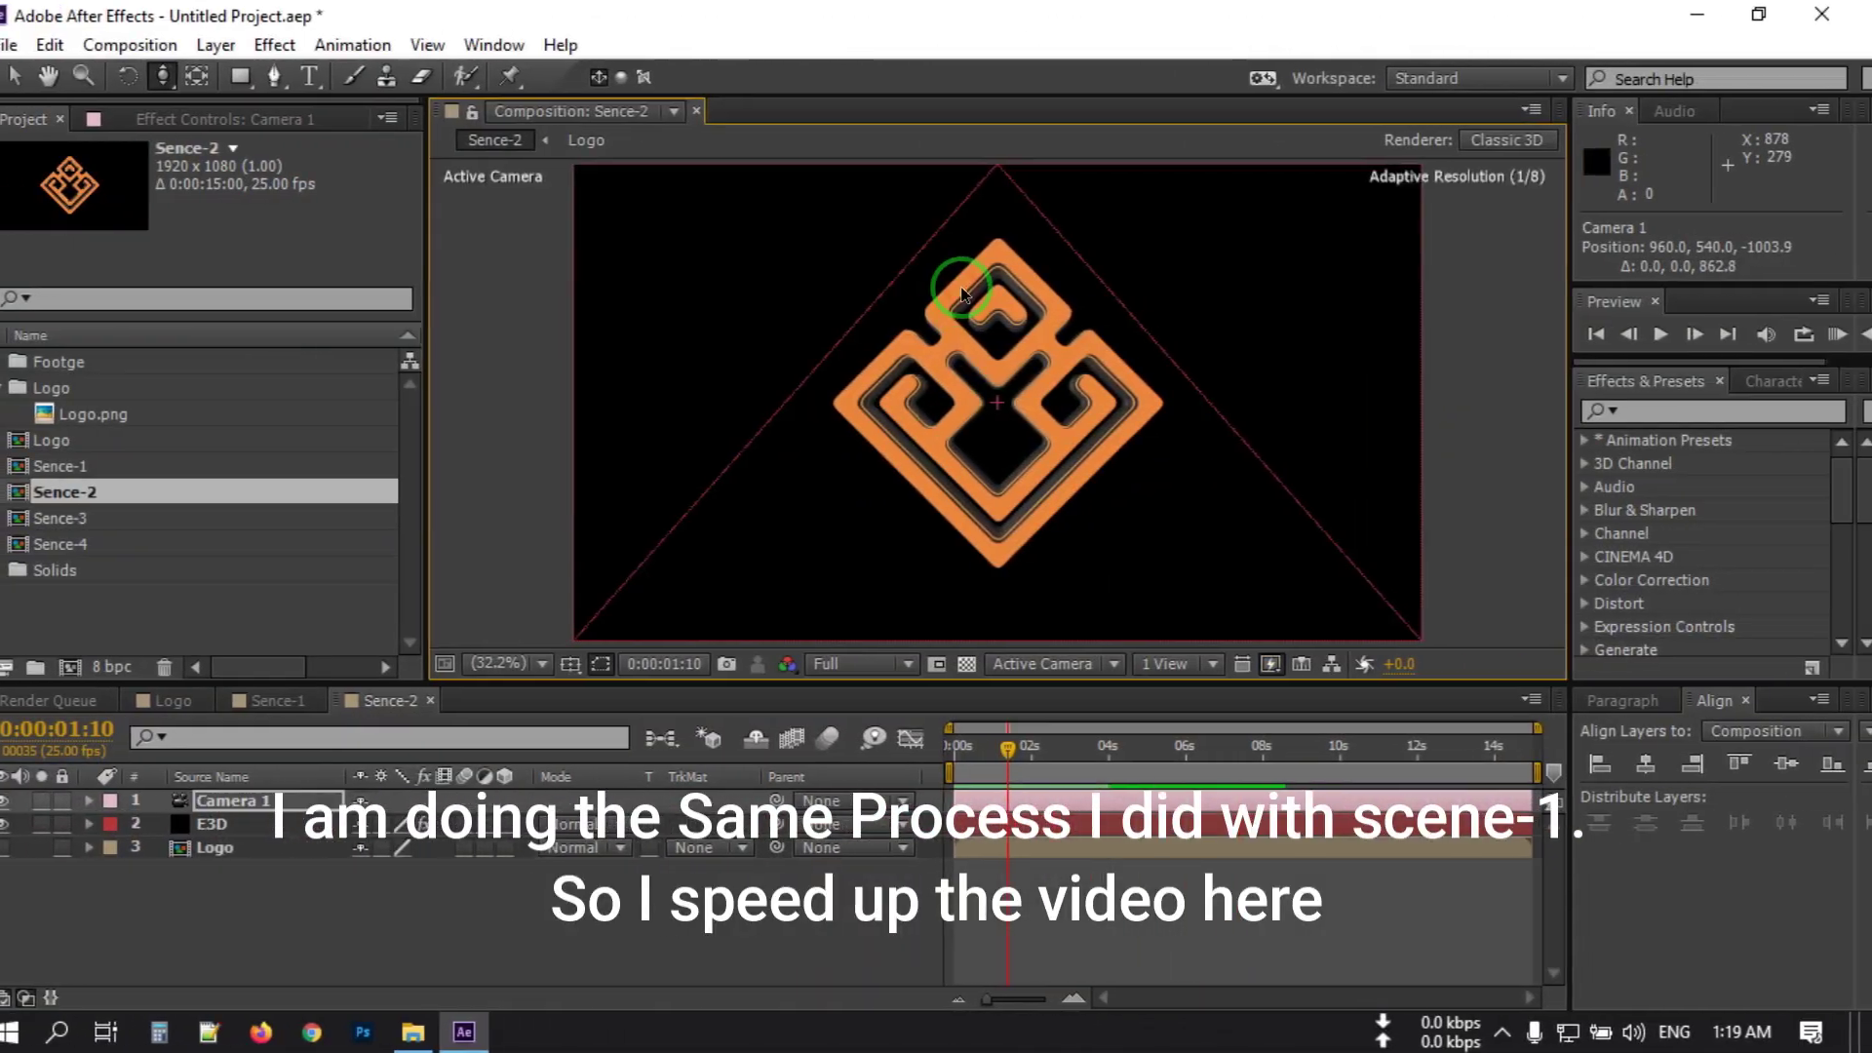
Move Camera 1 closer with Track Z and orbit it to a position of about 1439.8, 1136.7, -649.3 in Sence-2.
{"action": "left_click_drag", "start_coordinate": [962, 289], "coordinate": [960, 284]}
{"action": "left_click", "coordinate": [161, 76]}
{"action": "left_click", "coordinate": [289, 109]}
{"action": "left_click_drag", "start_coordinate": [1063, 326], "coordinate": [980, 249]}
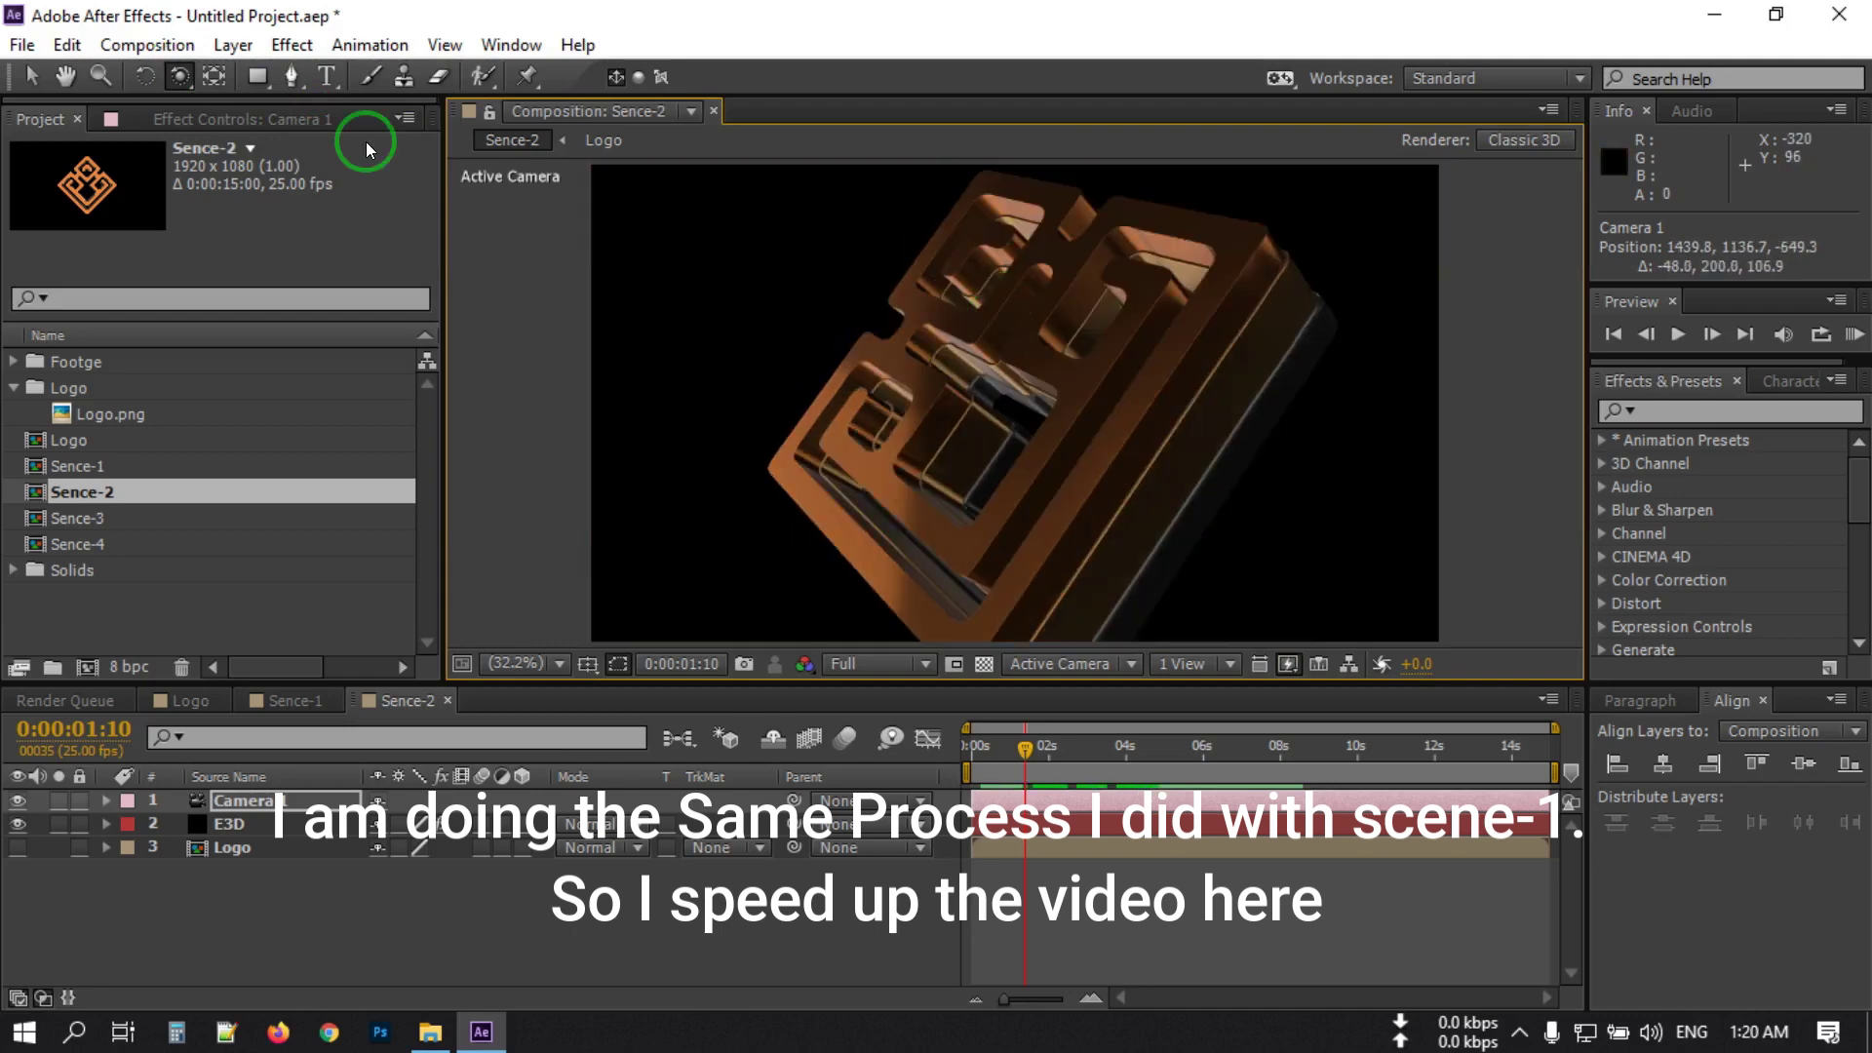
Refine Camera 1's framing by orbiting it further and moving it with Track Z for a tighter angled view of the logo.
{"action": "left_click_drag", "start_coordinate": [886, 364], "coordinate": [1044, 367]}
{"action": "left_click_drag", "start_coordinate": [179, 76], "coordinate": [292, 166]}
{"action": "left_click_drag", "start_coordinate": [1058, 429], "coordinate": [1053, 293]}
{"action": "left_click_drag", "start_coordinate": [179, 76], "coordinate": [313, 105]}
{"action": "left_click_drag", "start_coordinate": [1092, 361], "coordinate": [1044, 399]}
{"action": "left_click", "coordinate": [181, 77]}
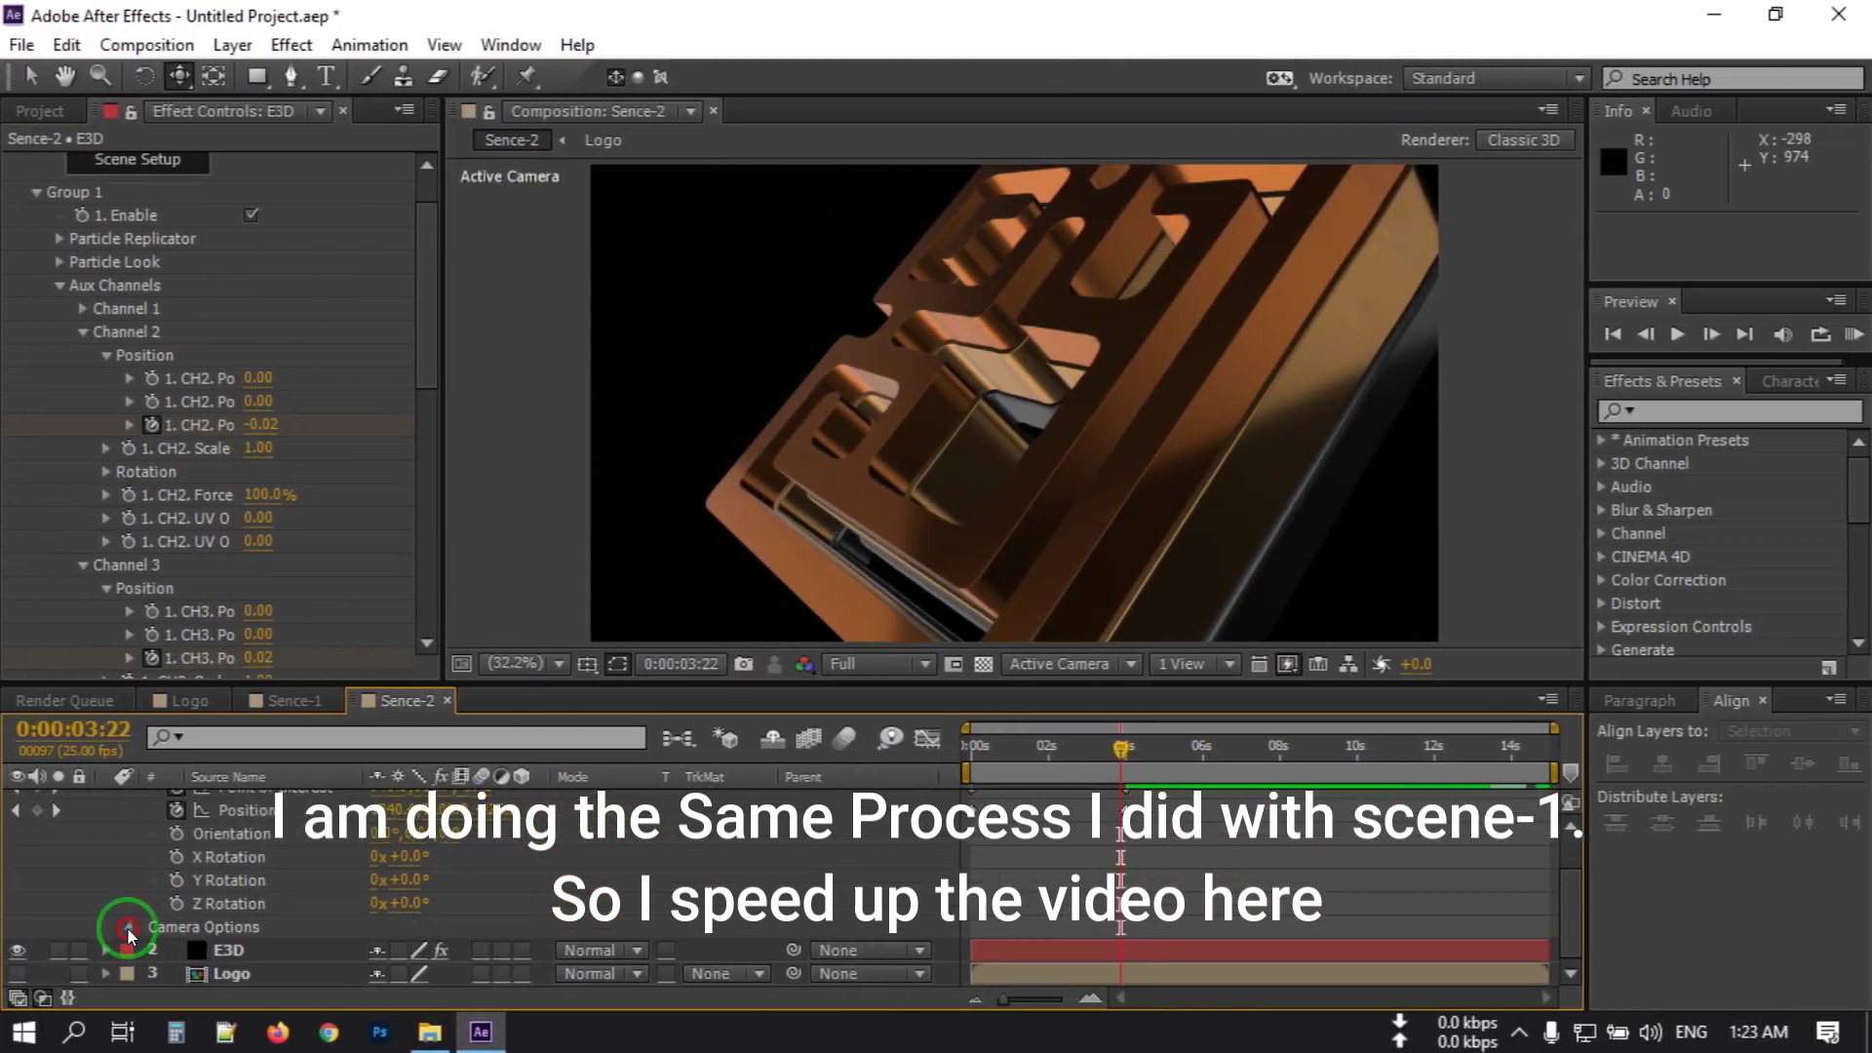
Turn on Depth of Field in Camera 1's options and set the preview resolution to Quarter.
{"action": "left_click", "coordinate": [128, 929]}
{"action": "scroll", "coordinate": [234, 892], "scroll_direction": "down", "scroll_amount": 3}
{"action": "left_click", "coordinate": [381, 848]}
{"action": "left_click", "coordinate": [892, 665]}
{"action": "left_click", "coordinate": [868, 822]}
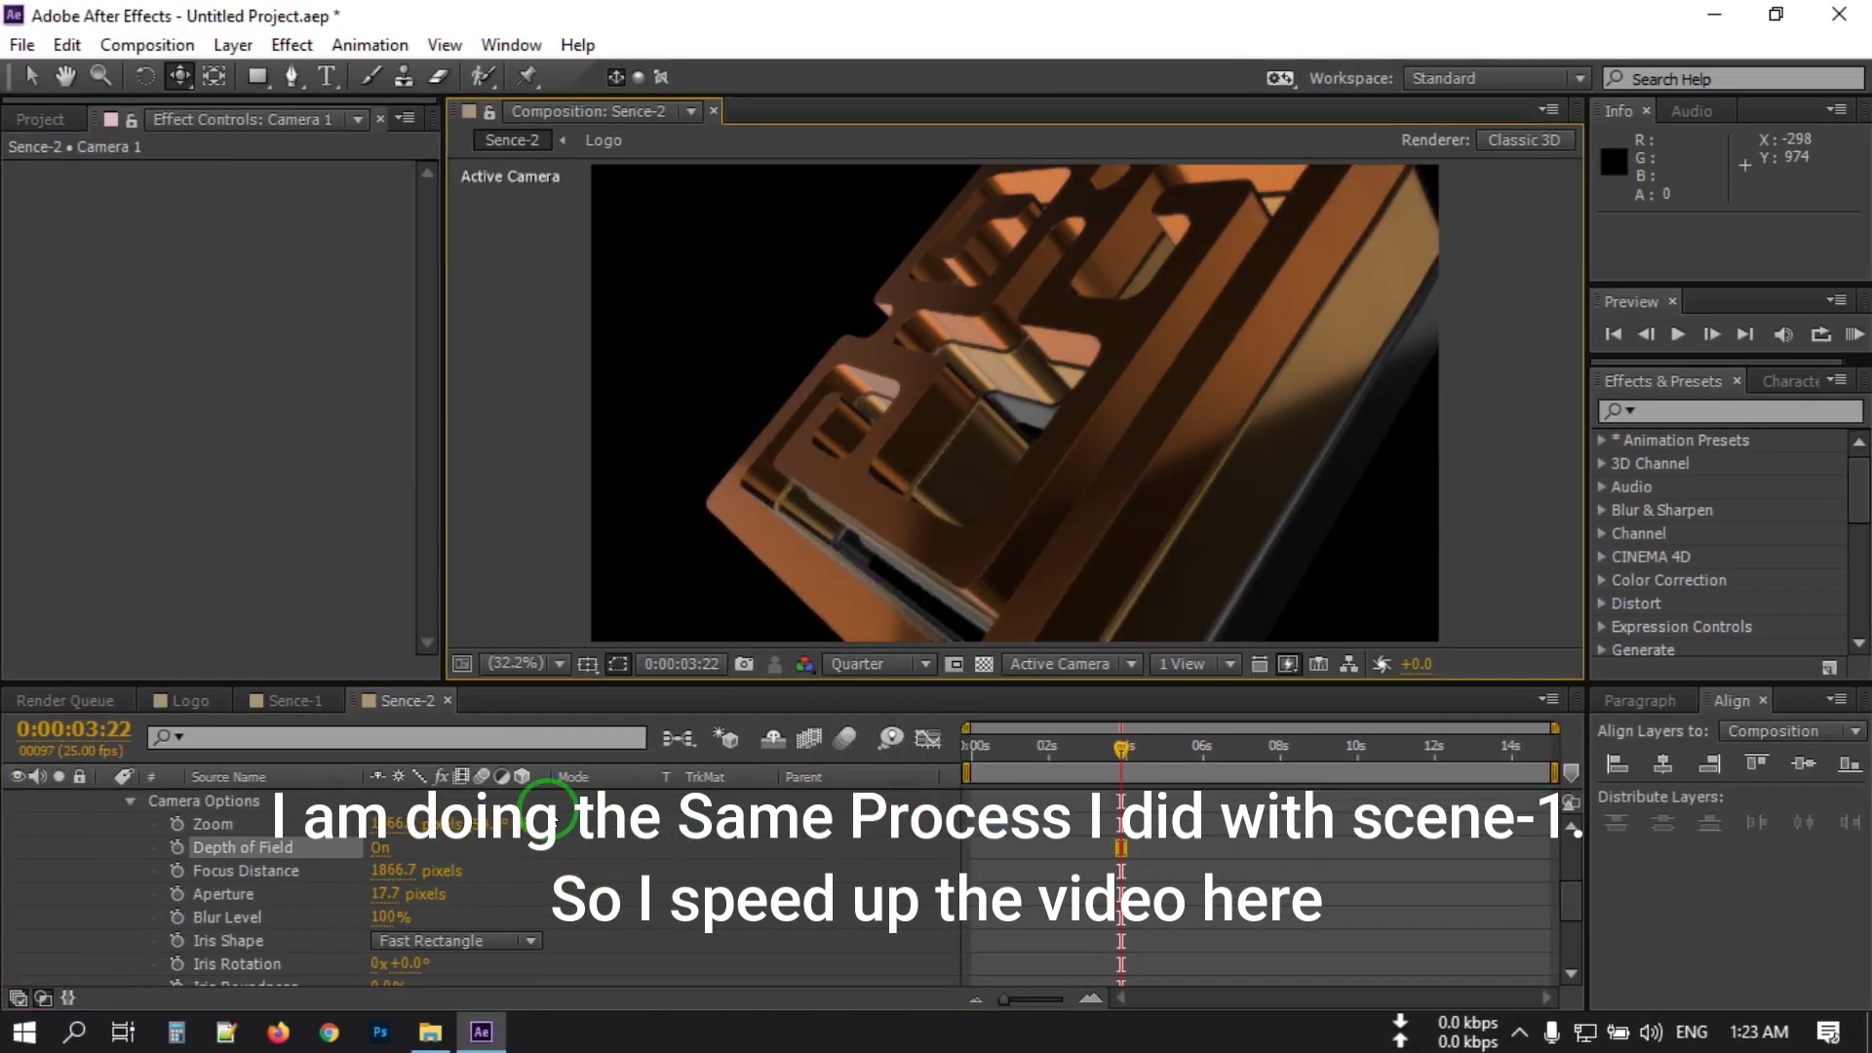
Set Camera 1's Aperture to 10 pixels and its Focus Distance to about 1857.7 pixels.
{"action": "left_click_drag", "start_coordinate": [380, 896], "coordinate": [551, 884]}
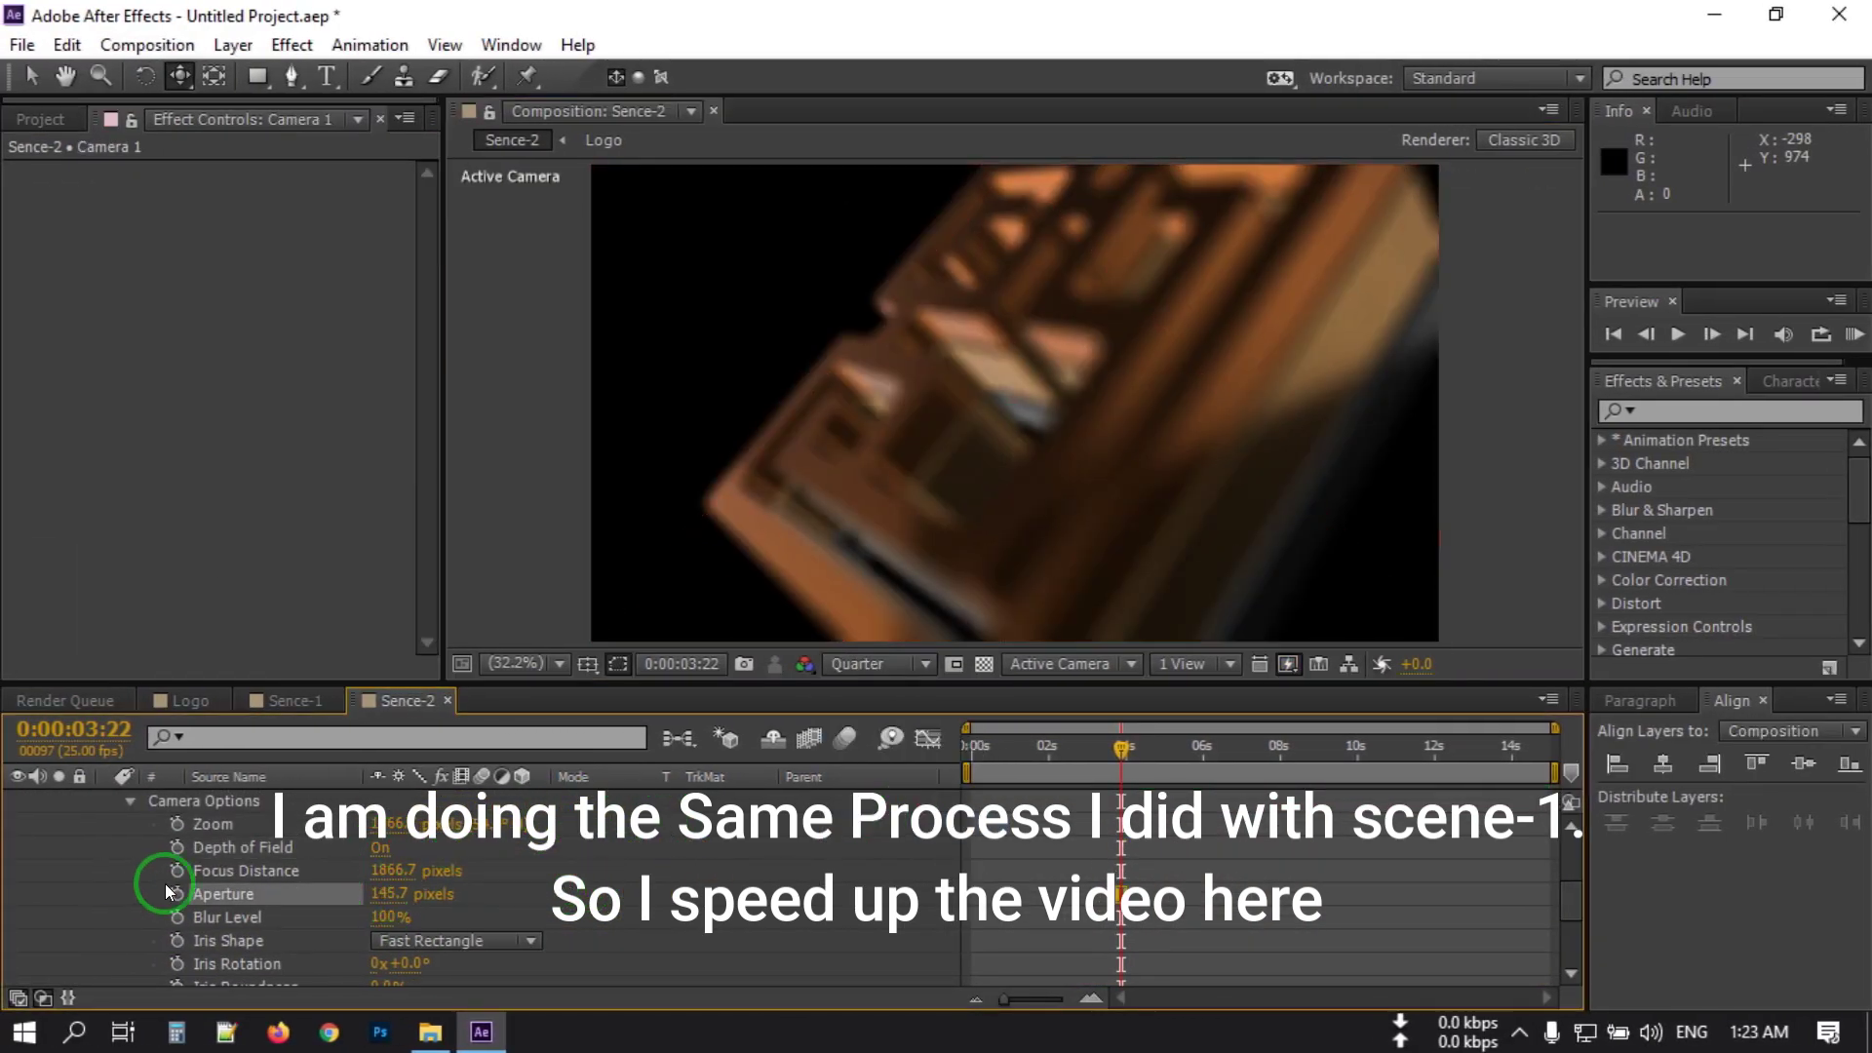
{"action": "left_click", "coordinate": [386, 894]}
{"action": "type", "text": "15"}
{"action": "key", "text": "Return"}
{"action": "left_click", "coordinate": [389, 893]}
{"action": "type", "text": "10"}
{"action": "key", "text": "Return"}
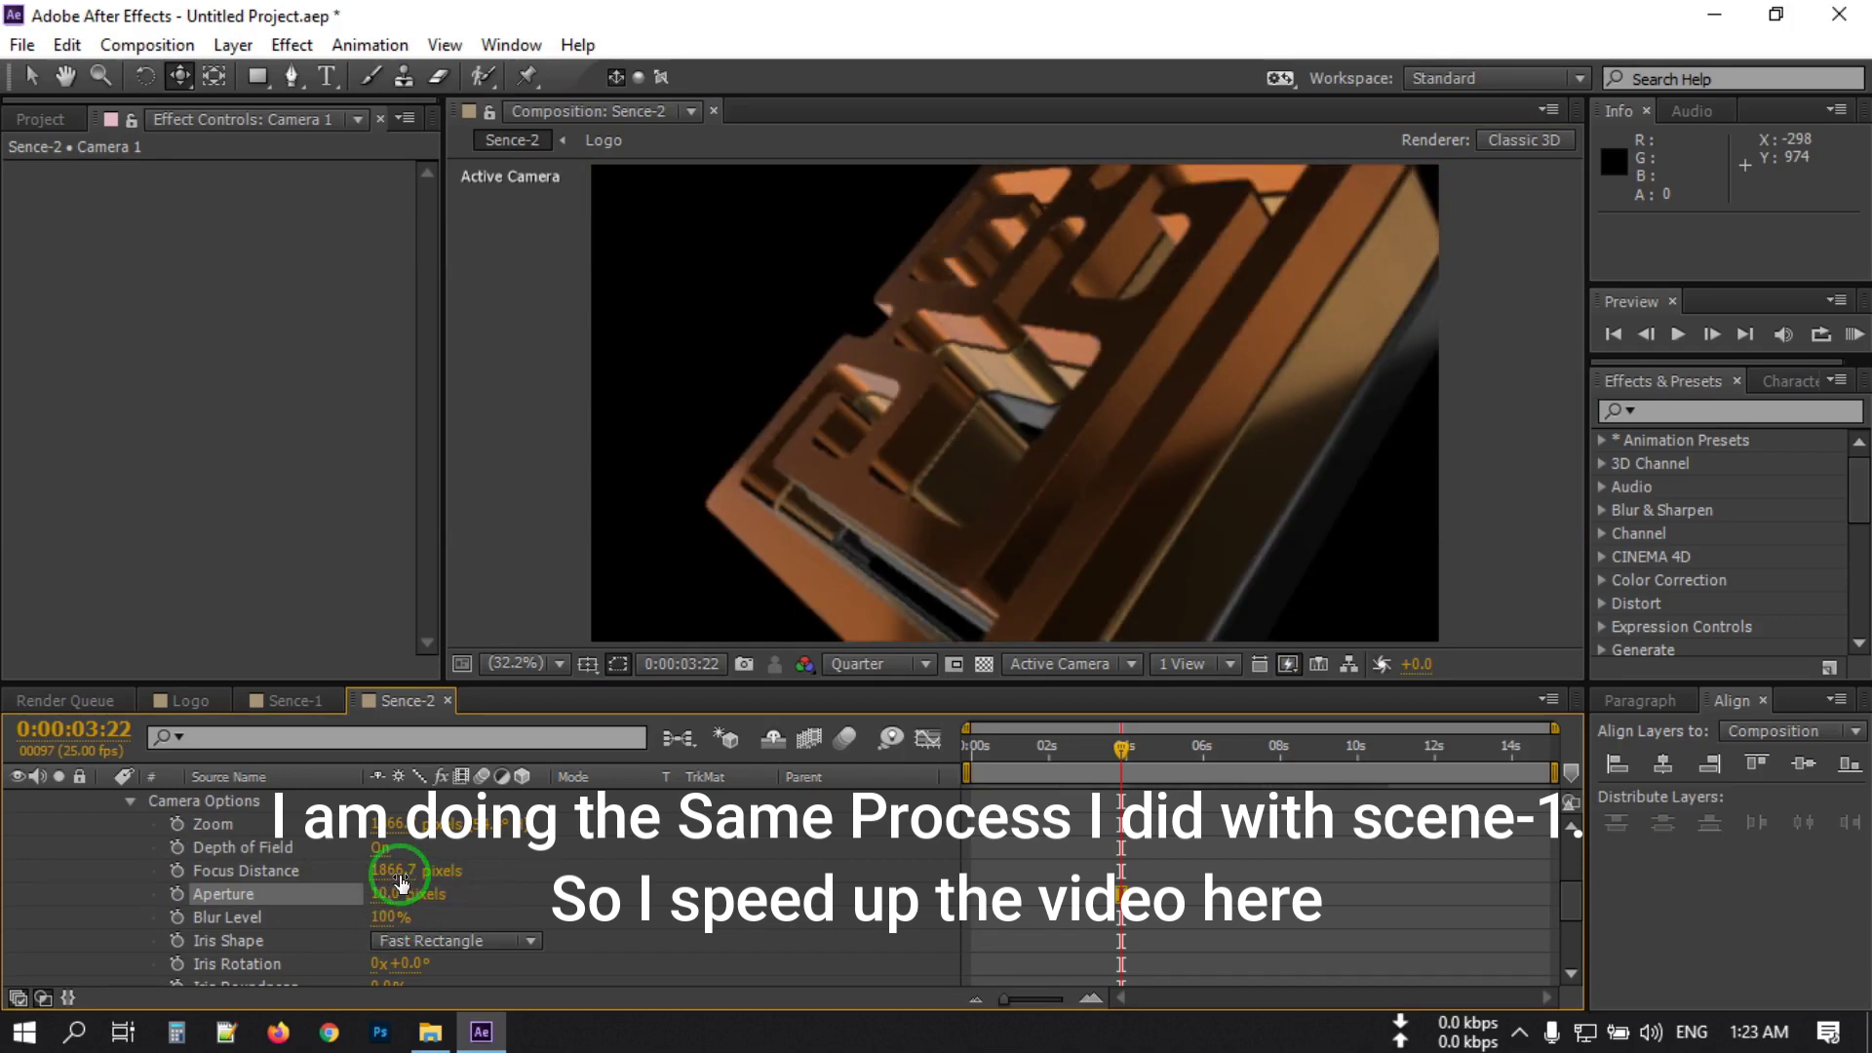
{"action": "mouse_move", "coordinate": [382, 871]}
{"action": "left_mouse_down"}
{"action": "mouse_move", "coordinate": [317, 870]}
{"action": "mouse_move", "coordinate": [367, 889]}
{"action": "left_mouse_up"}
{"action": "left_click", "coordinate": [381, 849]}
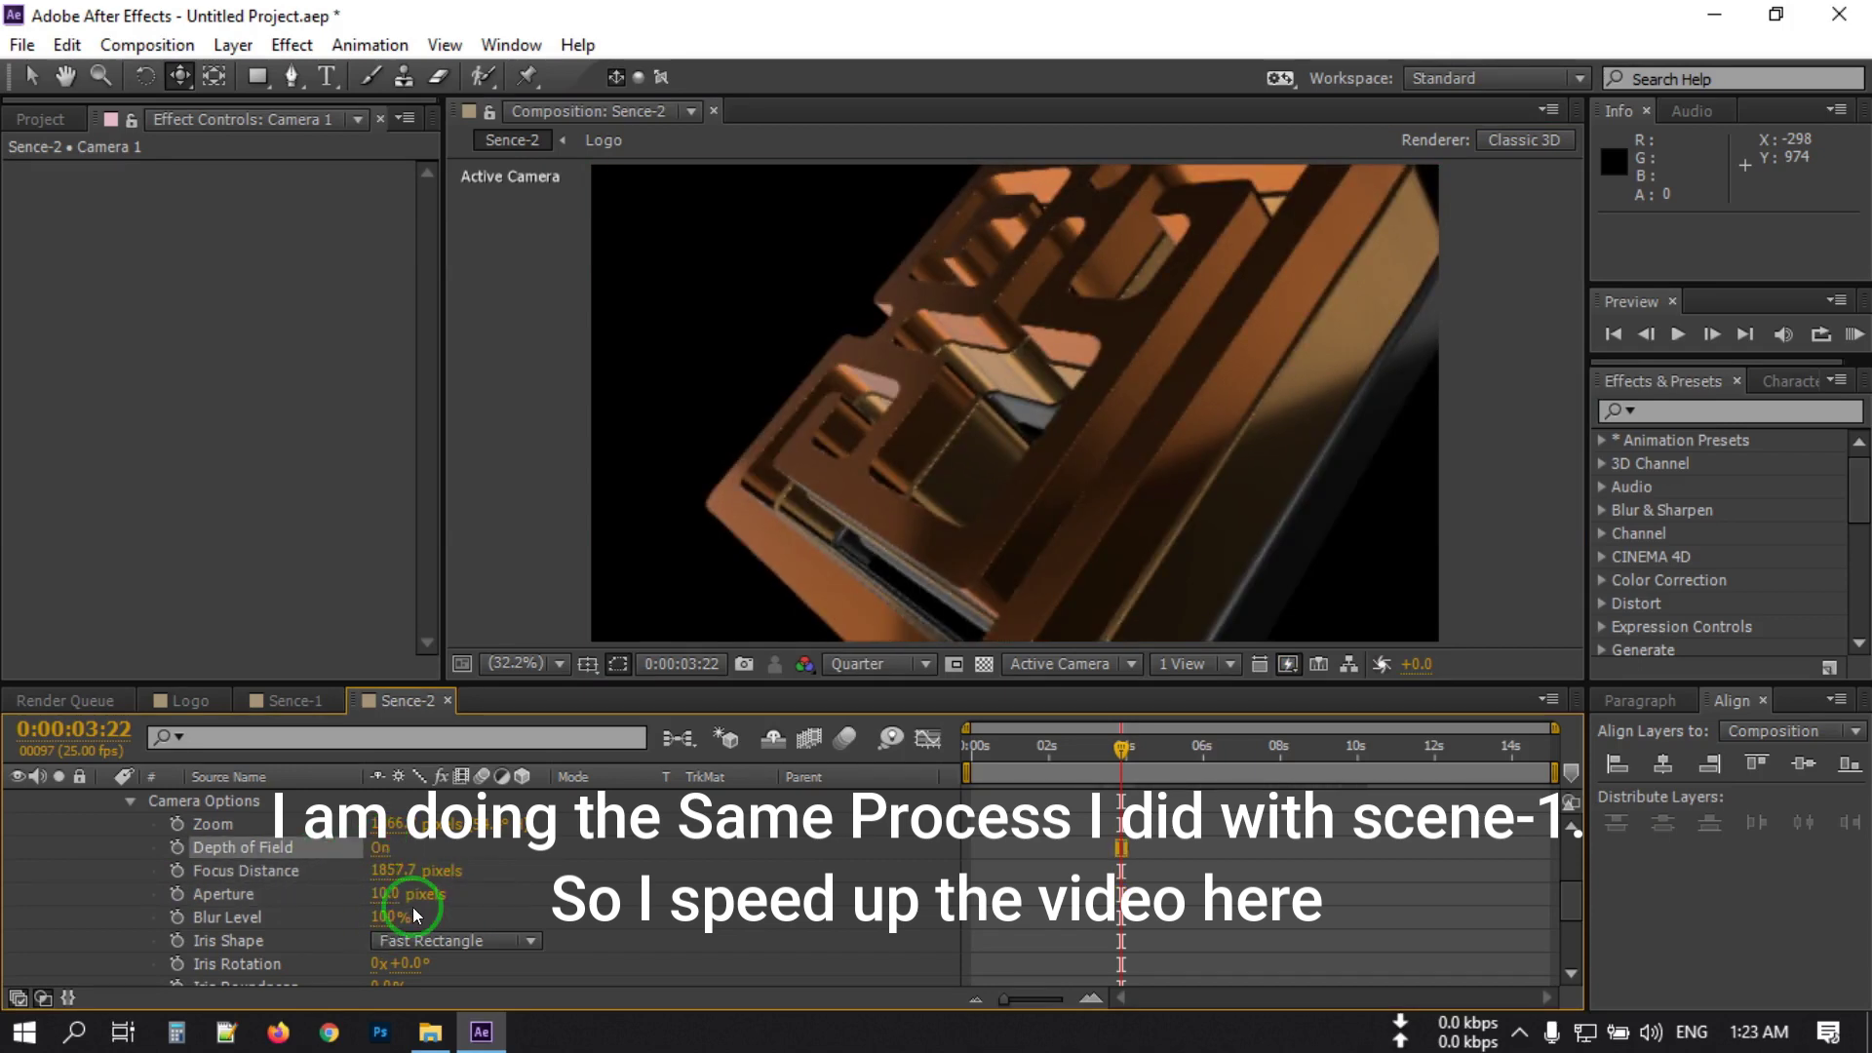
Open the Sence-3 composition and bring up Element's Scene Setup for its E3D layer.
{"action": "left_click", "coordinate": [40, 119]}
{"action": "left_click", "coordinate": [232, 501]}
{"action": "double_click", "coordinate": [88, 518]}
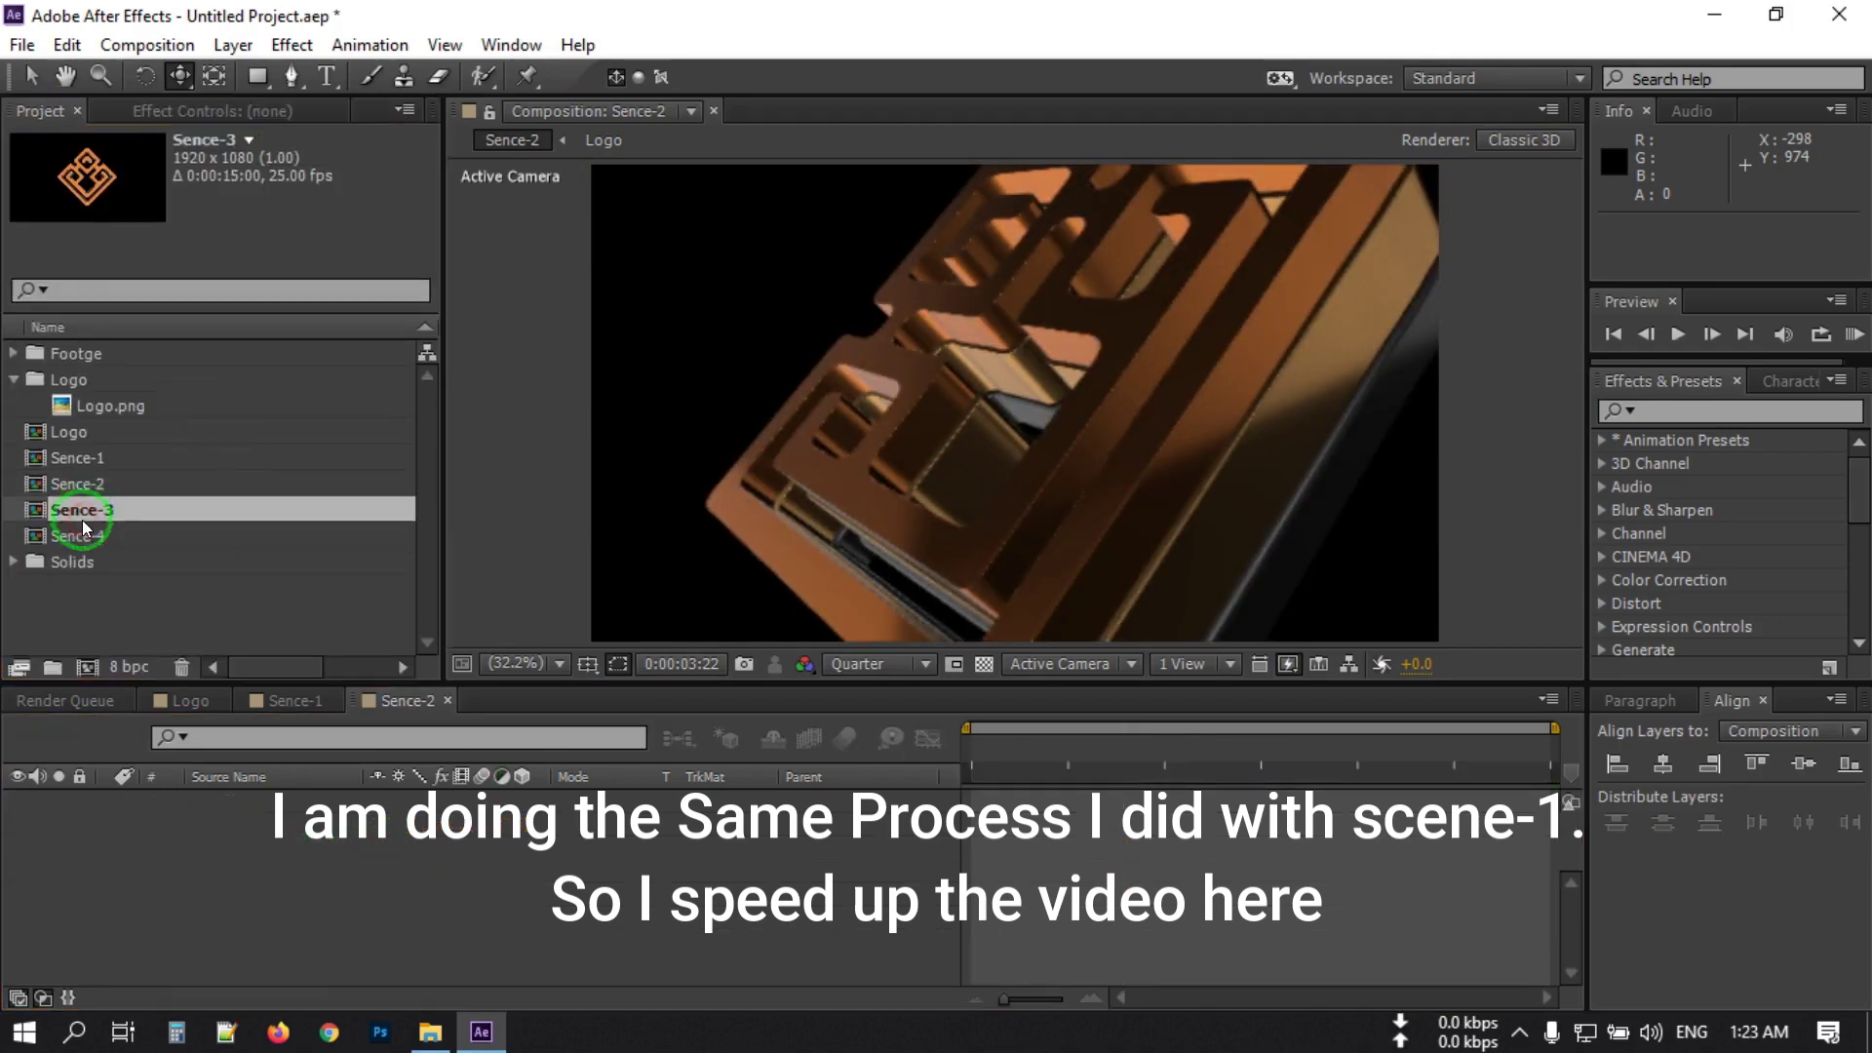
{"action": "left_click", "coordinate": [242, 117]}
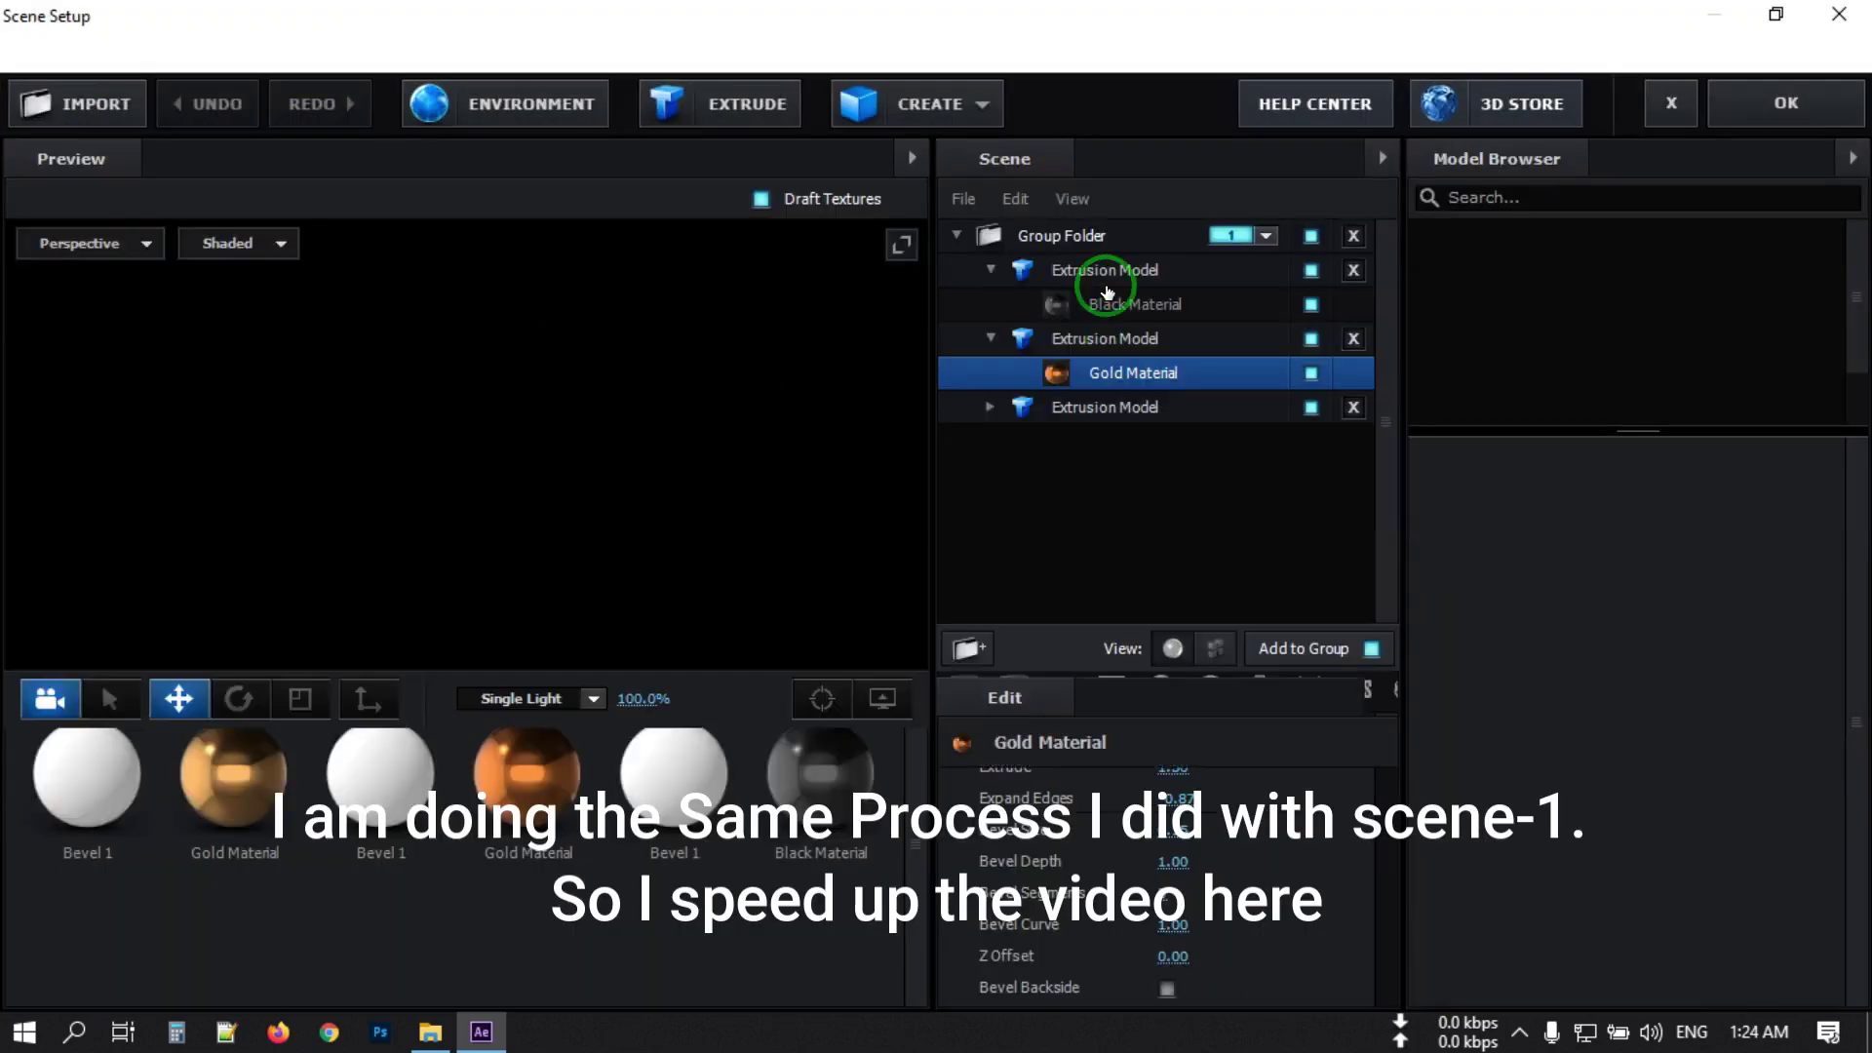
Adjust the edit settings of the extrusion model carrying Black Material, and leave Scene Setup.
{"action": "left_click", "coordinate": [1107, 271]}
{"action": "scroll", "coordinate": [1314, 865], "scroll_direction": "down", "scroll_amount": 5}
{"action": "left_click", "coordinate": [1303, 868]}
{"action": "left_click", "coordinate": [1243, 564]}
{"action": "left_click", "coordinate": [1658, 105]}
At 0 seconds, orbit and shift Sence-3's Camera 1 to a low viewpoint at about 956.3, 1475.1, -926.0.
{"action": "left_click", "coordinate": [270, 859]}
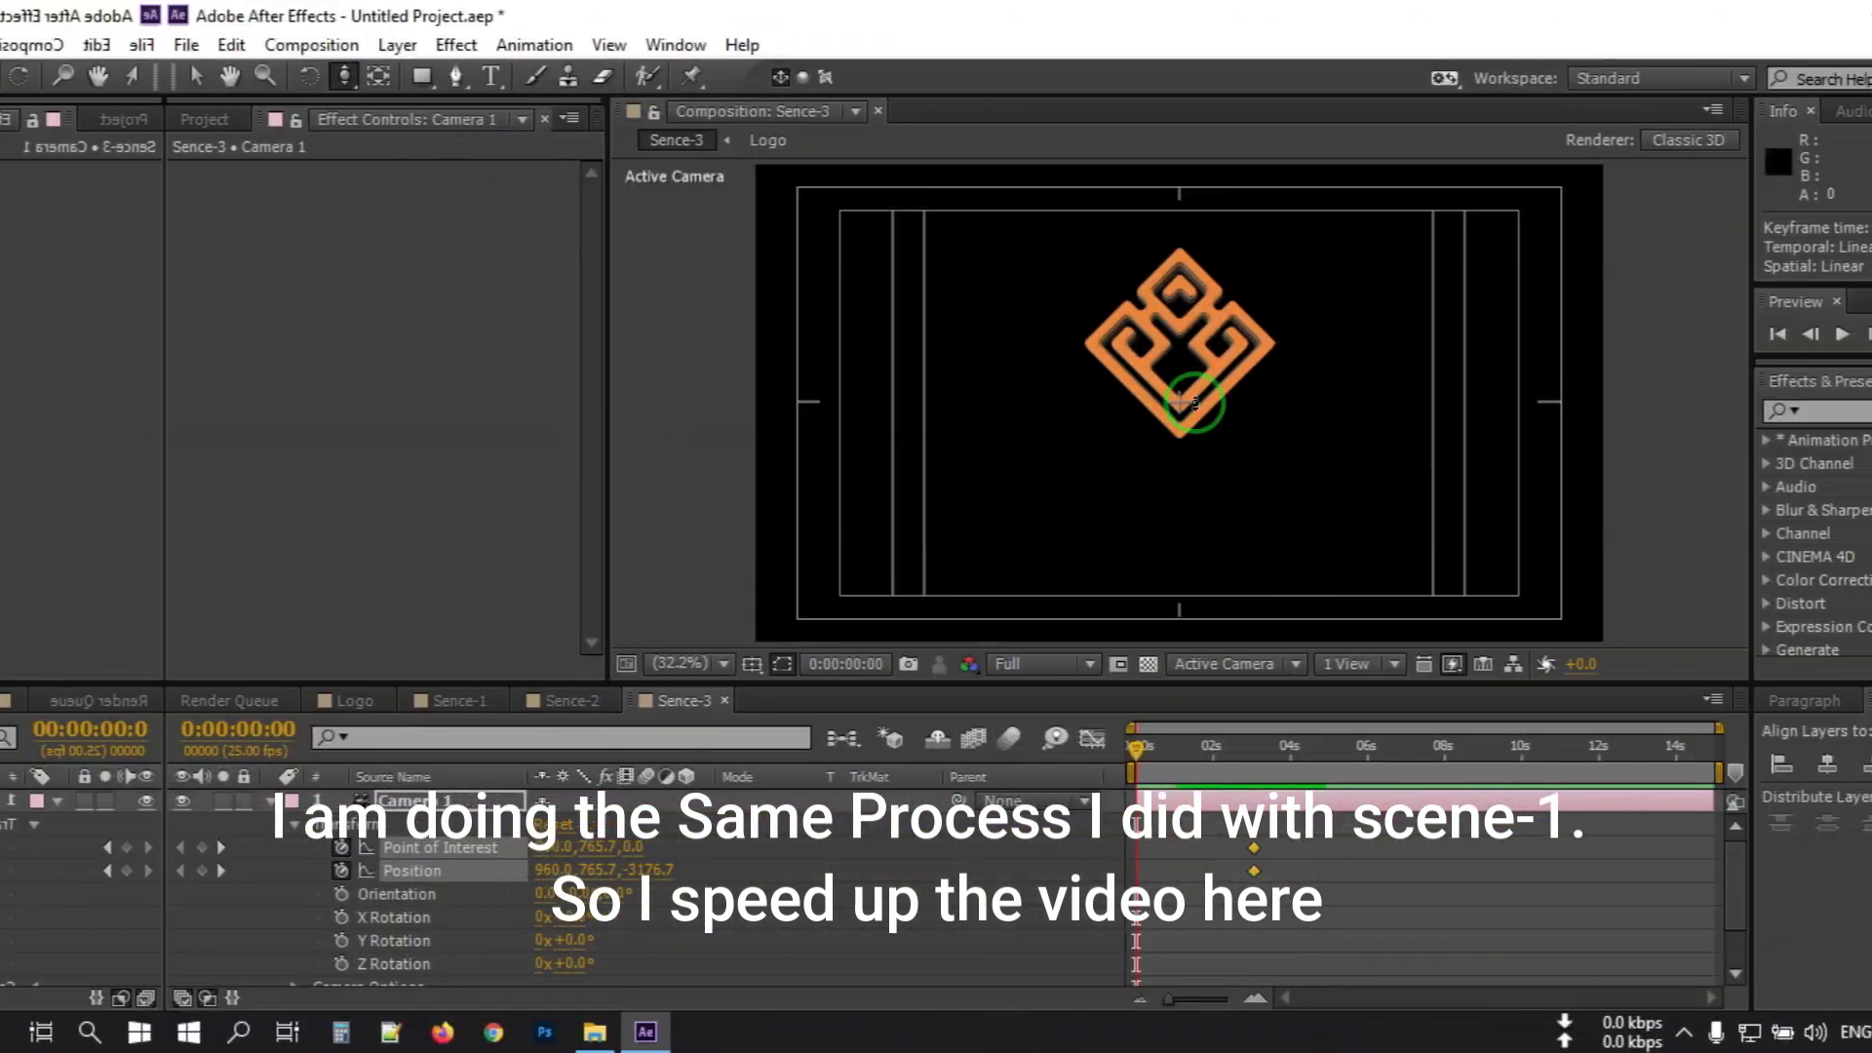
{"action": "left_click_drag", "start_coordinate": [1195, 403], "coordinate": [1211, 205]}
{"action": "key", "text": "c"}
{"action": "key", "text": "c"}
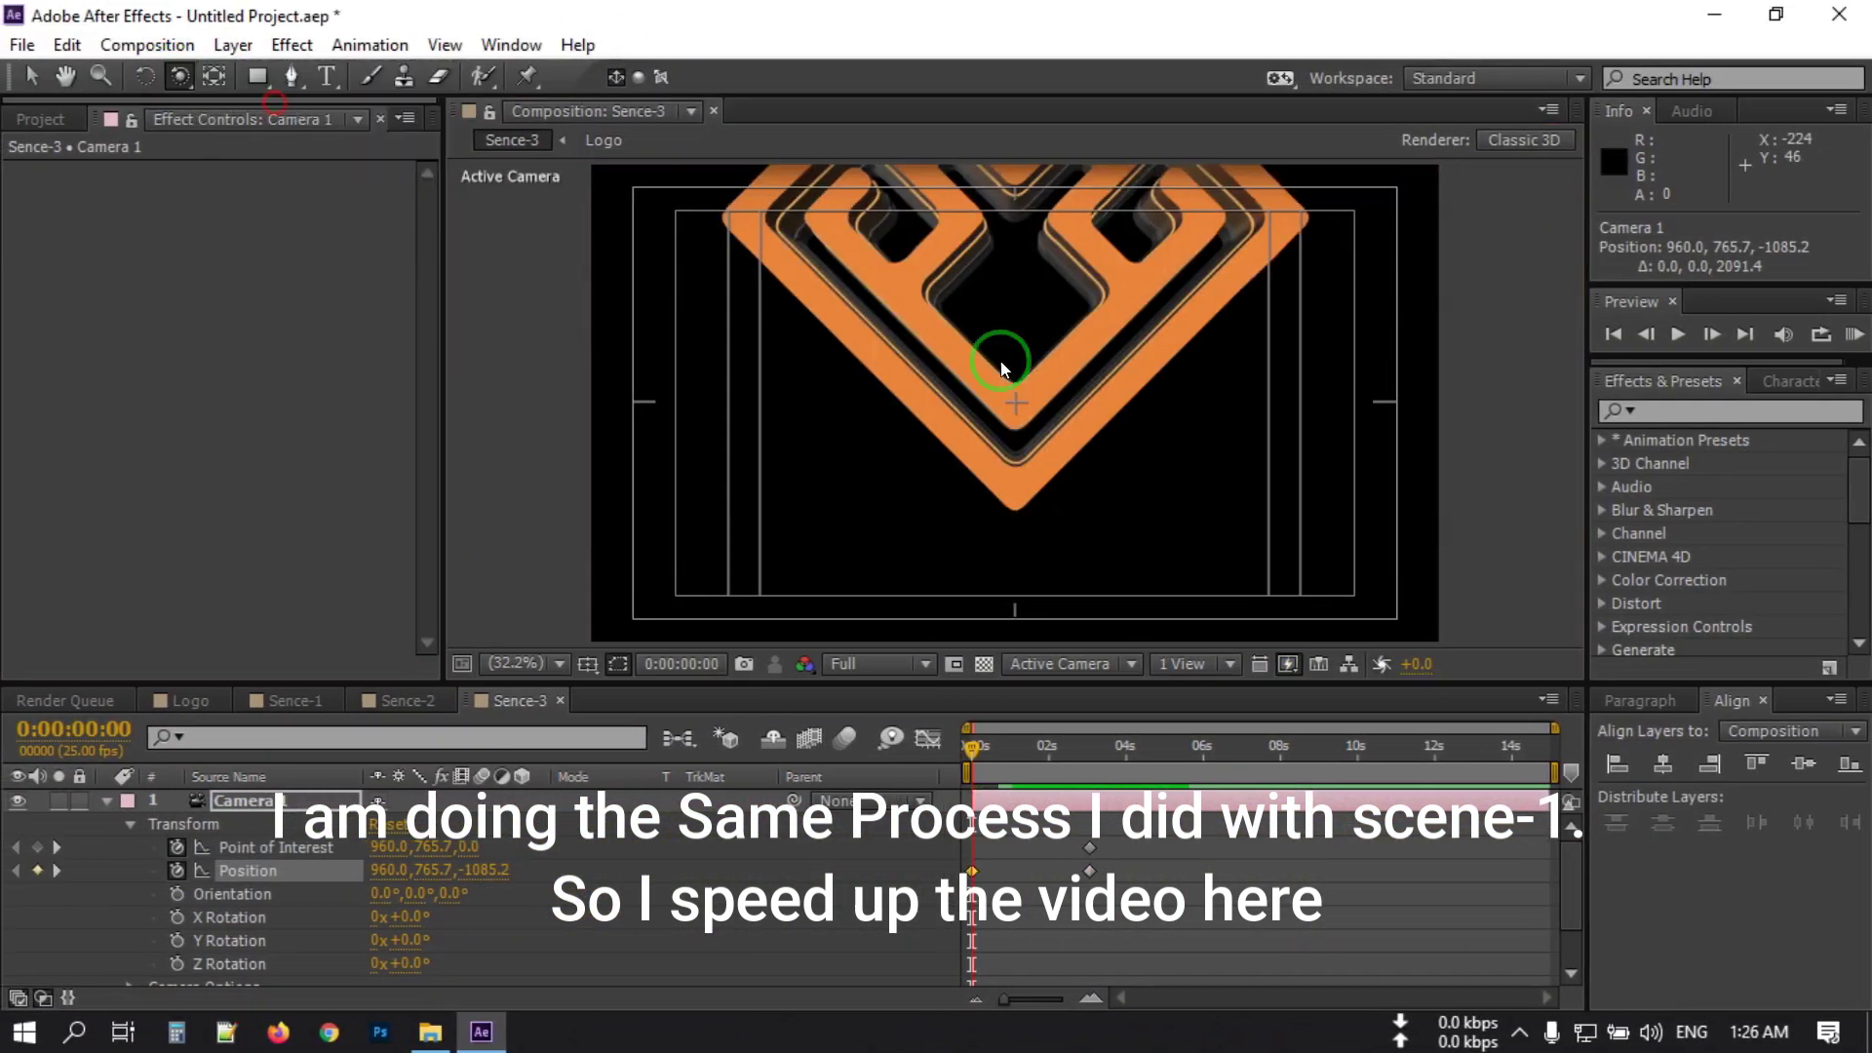
{"action": "left_click_drag", "start_coordinate": [1166, 357], "coordinate": [1207, 305]}
{"action": "left_click_drag", "start_coordinate": [1063, 304], "coordinate": [1082, 635]}
Move Camera 1 closer with Track Z and shift it with Track XY so the logo fills the lower frame.
{"action": "left_click", "coordinate": [180, 77]}
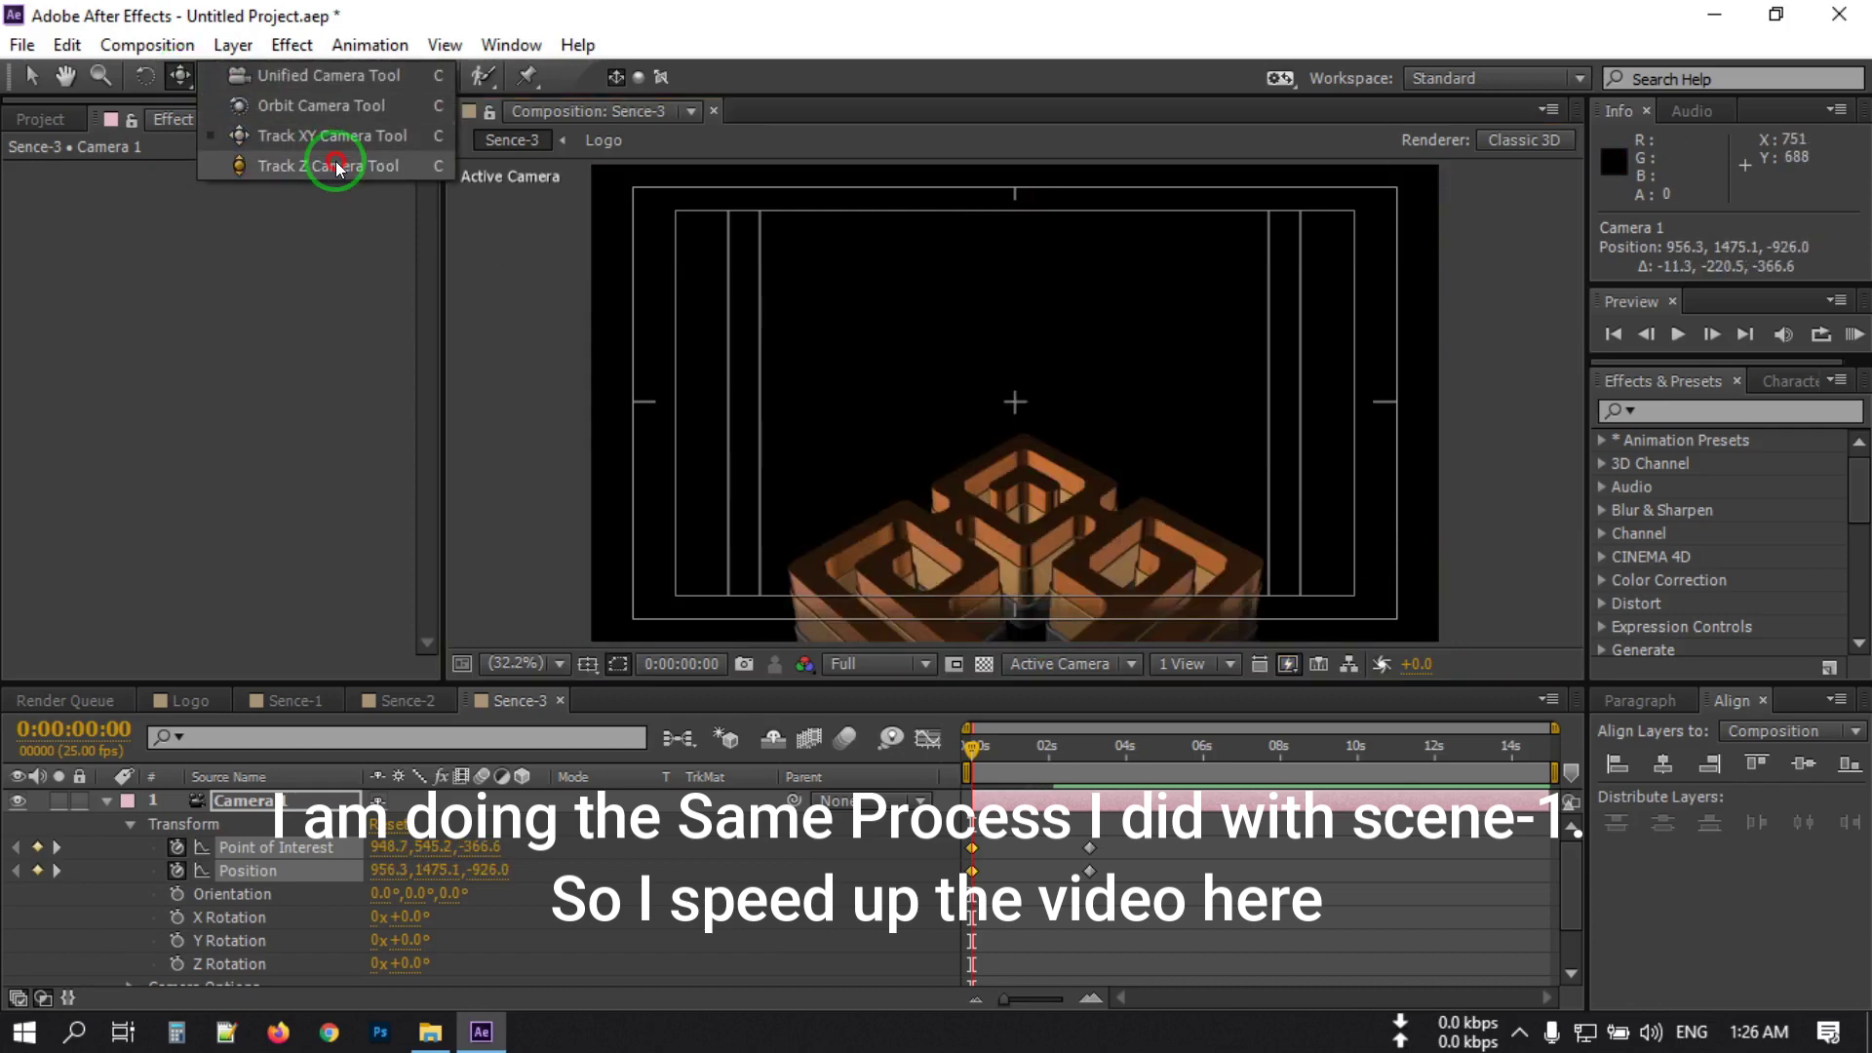
{"action": "left_click", "coordinate": [338, 166]}
{"action": "left_click_drag", "start_coordinate": [1019, 192], "coordinate": [1036, 258]}
{"action": "left_click", "coordinate": [180, 77]}
{"action": "left_click", "coordinate": [311, 133]}
{"action": "left_click_drag", "start_coordinate": [952, 361], "coordinate": [959, 248]}
Set the preview resolution to Third, review Camera 1's move over the first seconds, and return to 0 seconds with the camera layer collapsed.
{"action": "left_click", "coordinate": [1224, 825]}
{"action": "left_click_drag", "start_coordinate": [973, 751], "coordinate": [1084, 757]}
{"action": "left_click", "coordinate": [881, 664]}
{"action": "left_click", "coordinate": [922, 795]}
{"action": "left_click_drag", "start_coordinate": [1014, 390], "coordinate": [1121, 243]}
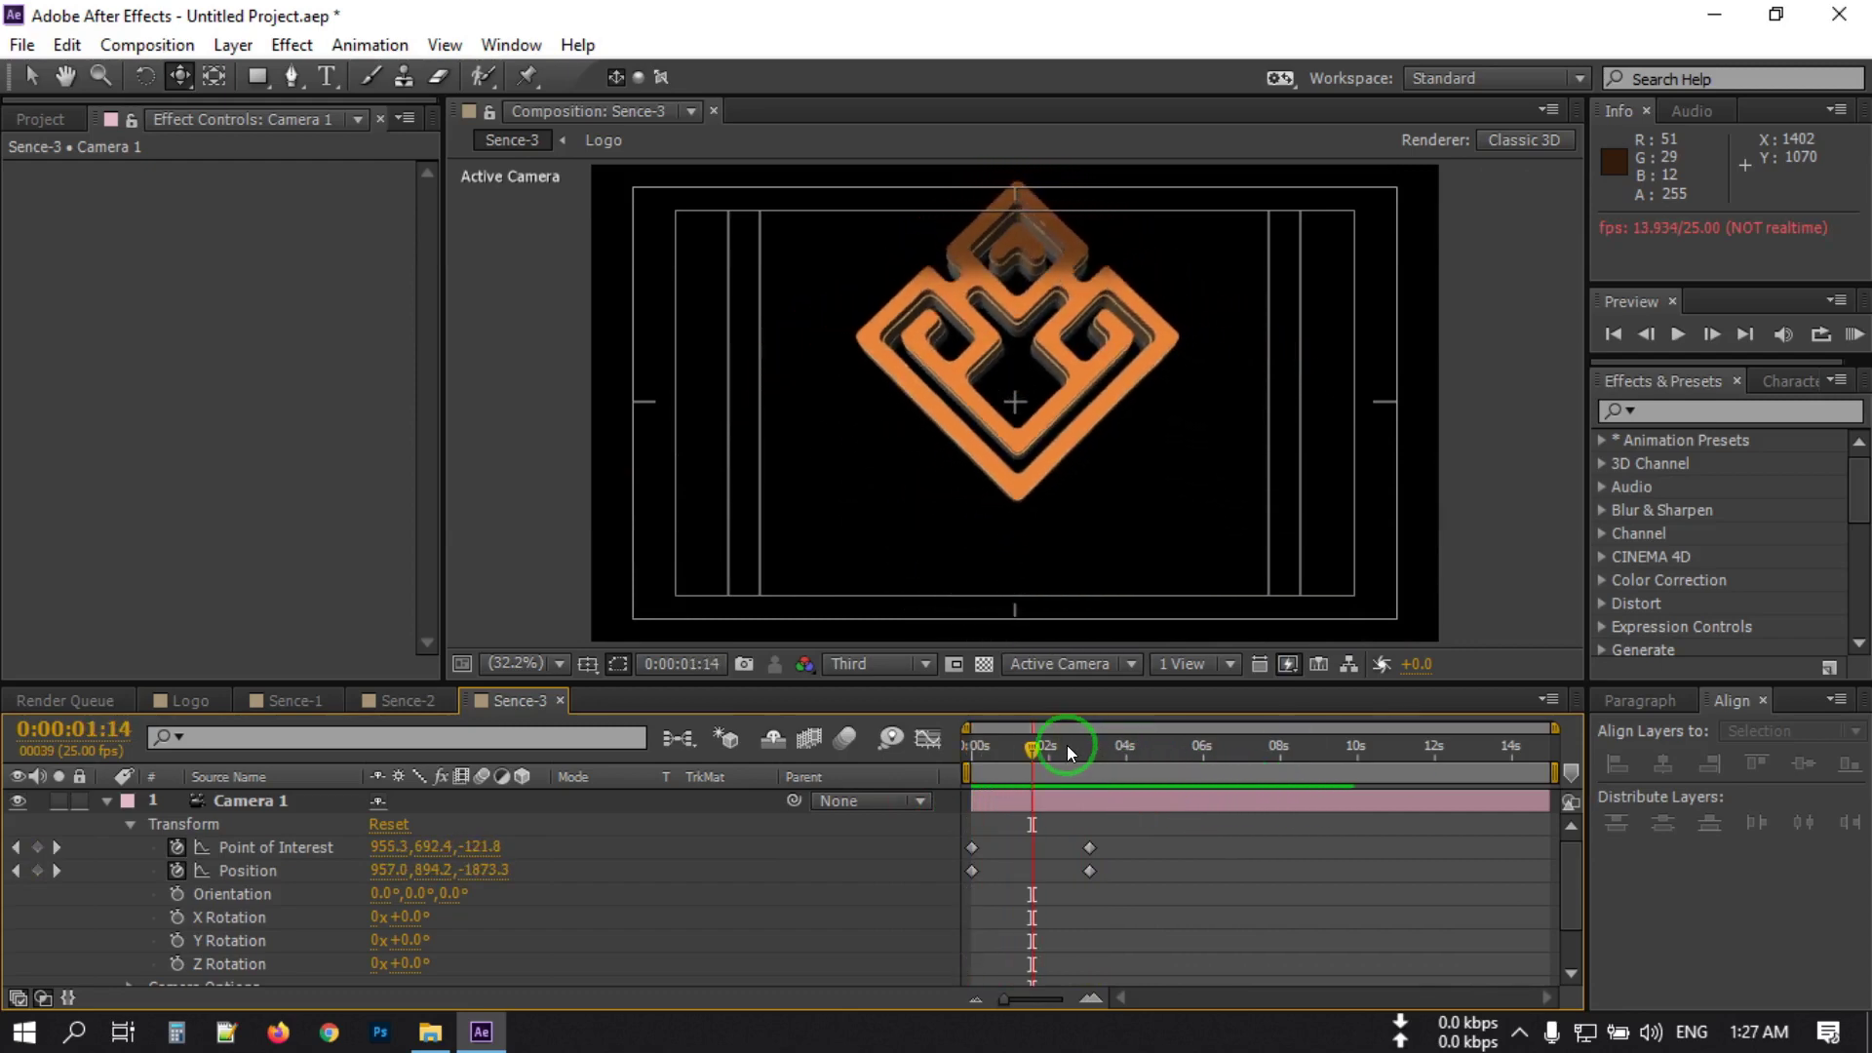
{"action": "mouse_move", "coordinate": [1018, 756]}
{"action": "left_mouse_down"}
{"action": "mouse_move", "coordinate": [969, 761]}
{"action": "mouse_move", "coordinate": [1018, 760]}
{"action": "left_mouse_up"}
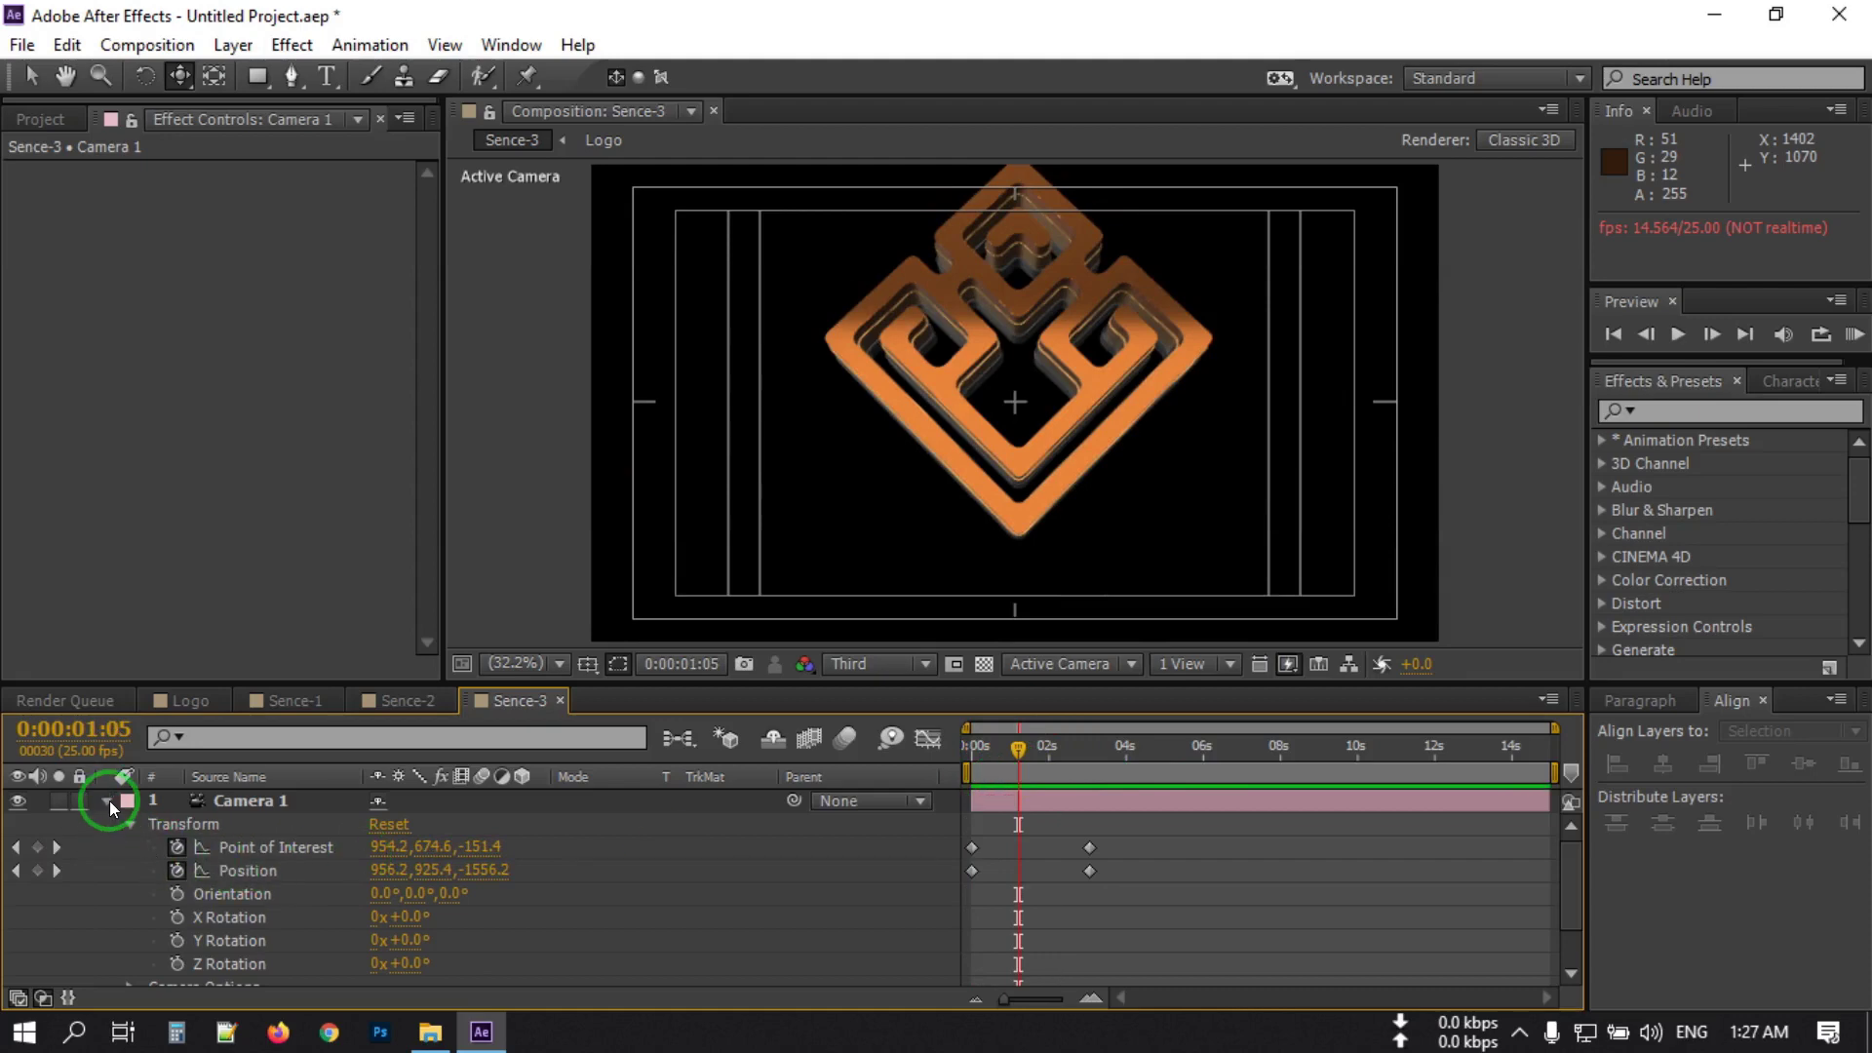
{"action": "left_click_drag", "start_coordinate": [1018, 757], "coordinate": [924, 774]}
{"action": "left_click", "coordinate": [101, 803]}
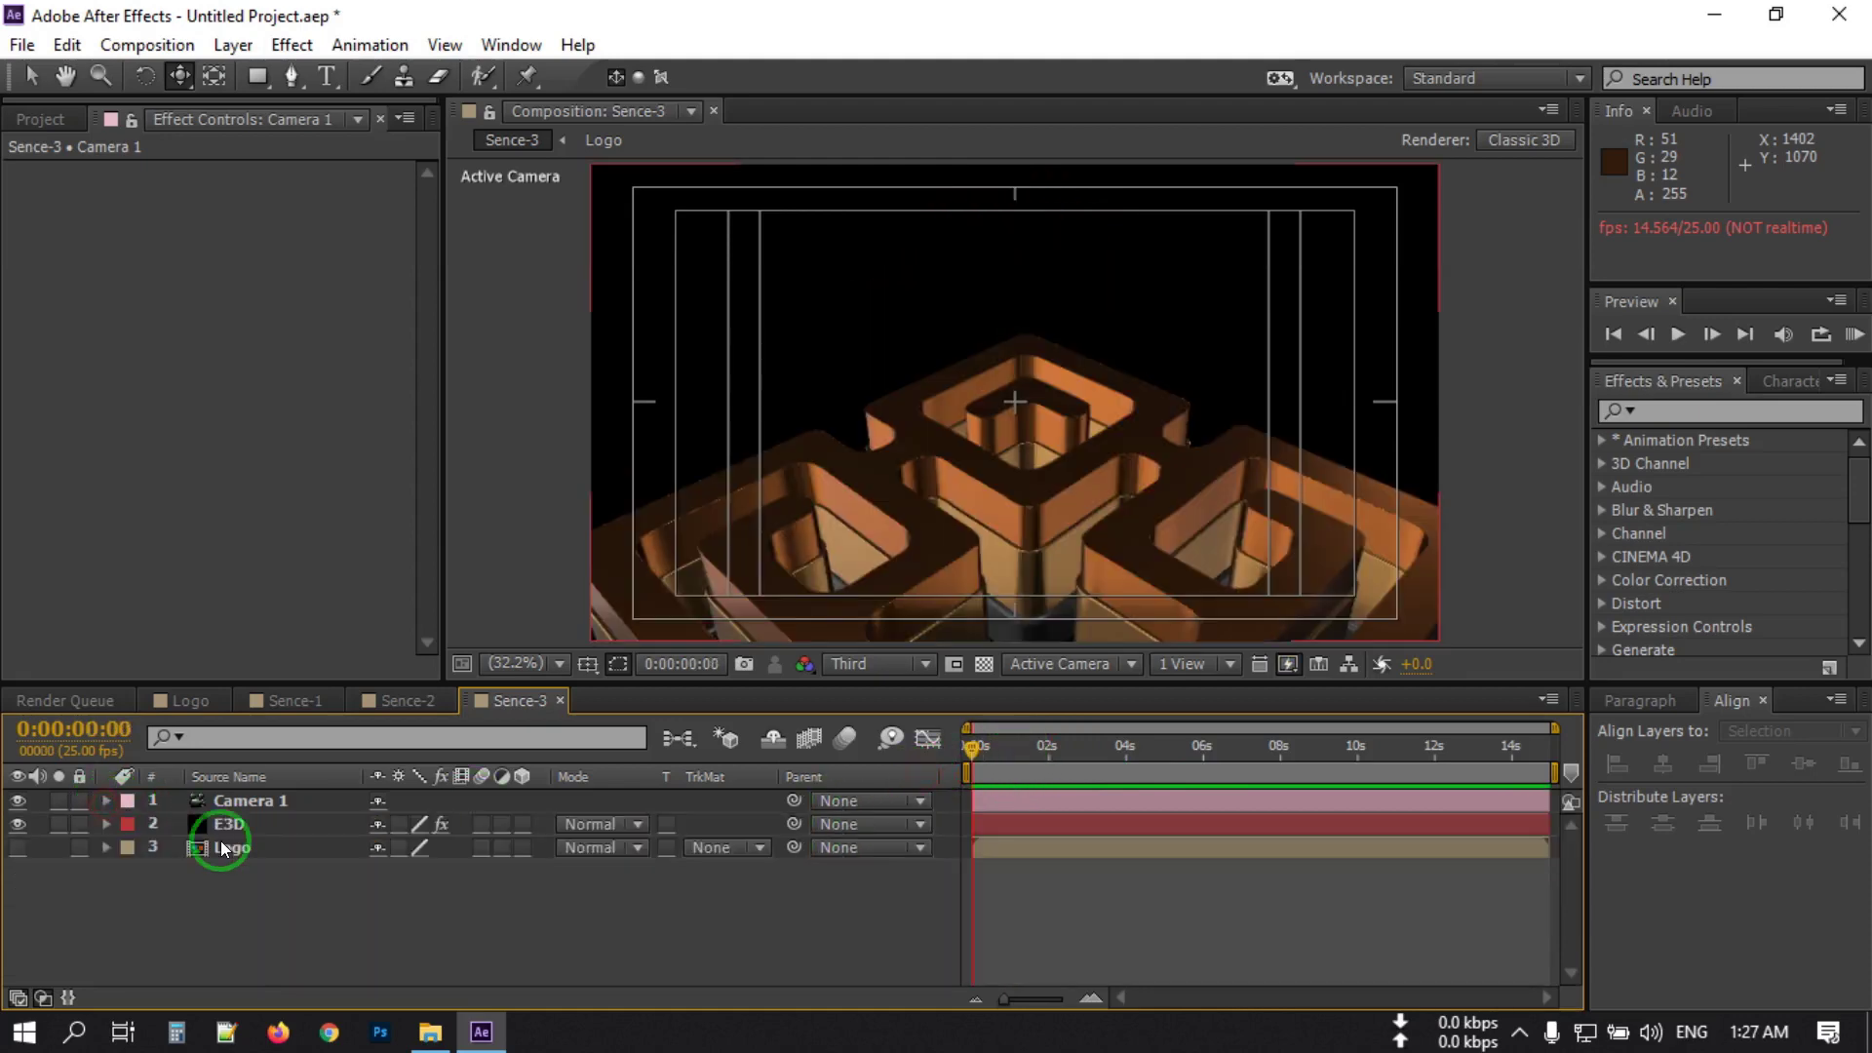
Keyframe the third Position value of Group 1's Aux Channel 2 at -0.6 on the E3D layer at 0 seconds.
{"action": "left_click", "coordinate": [227, 825]}
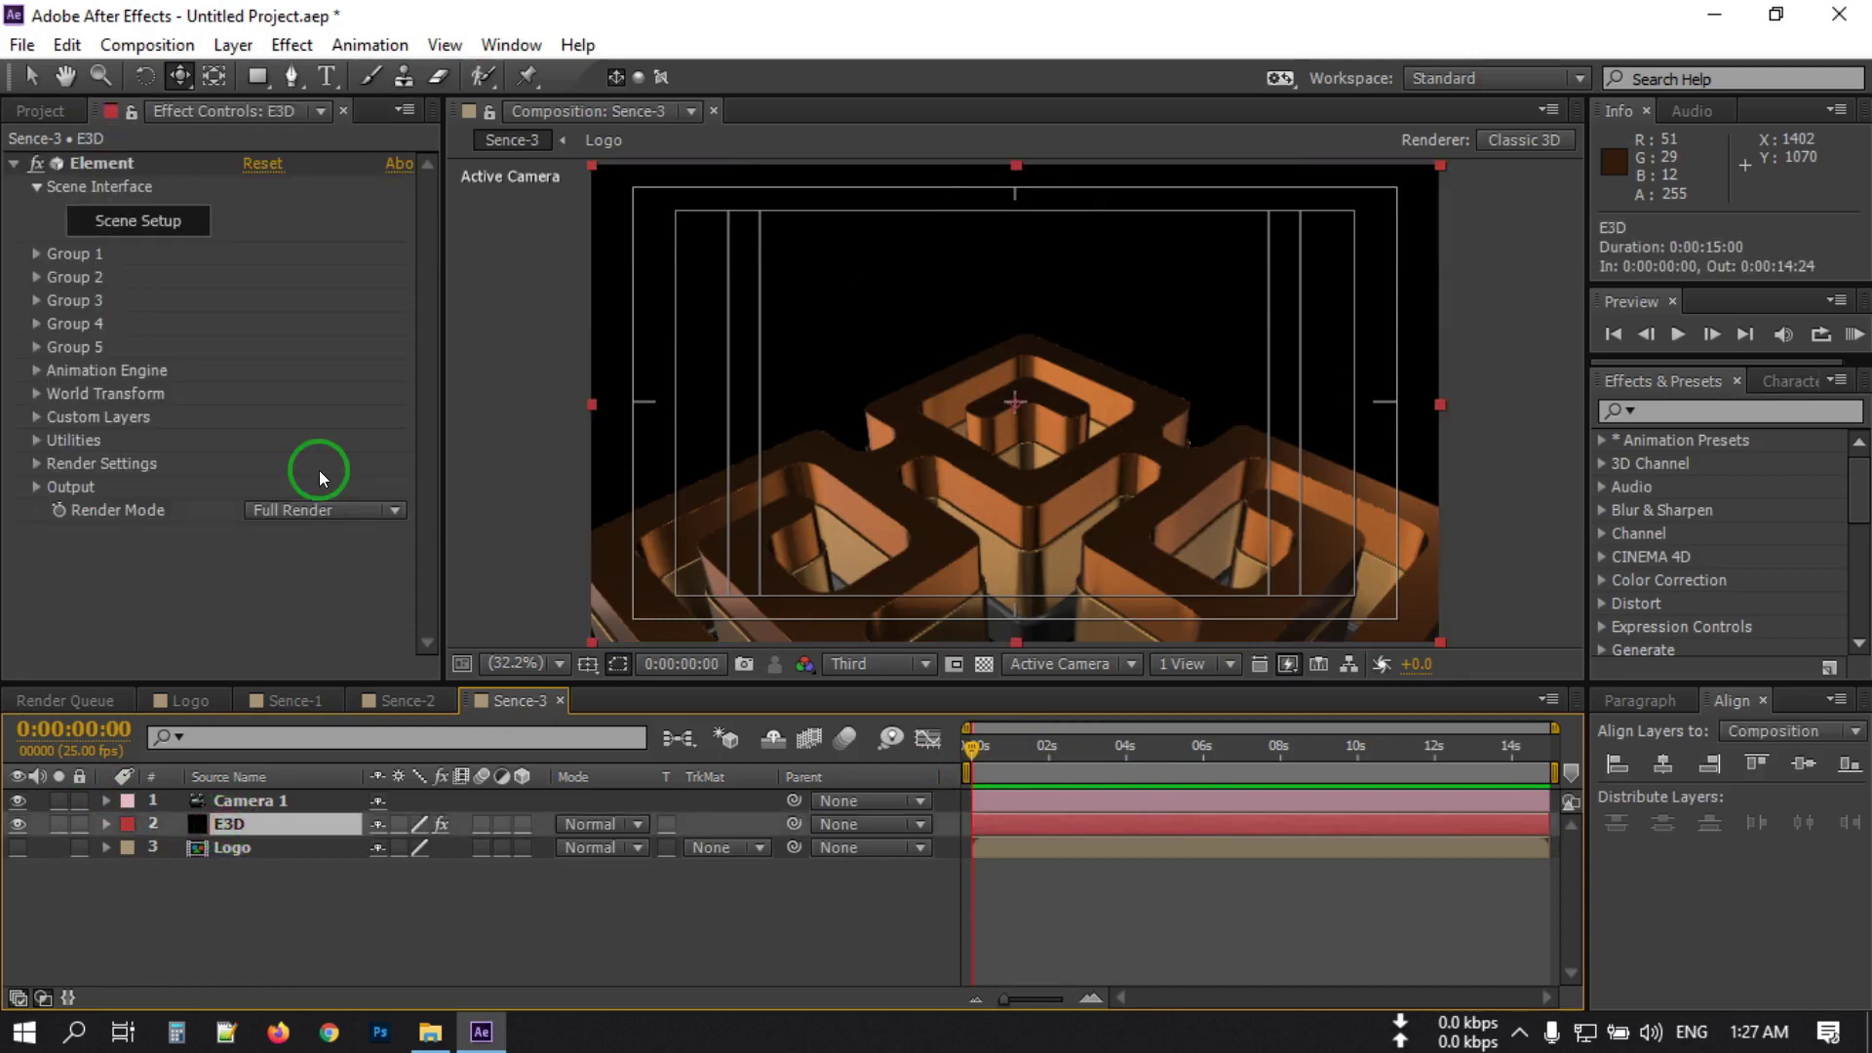
{"action": "left_click", "coordinate": [34, 252]}
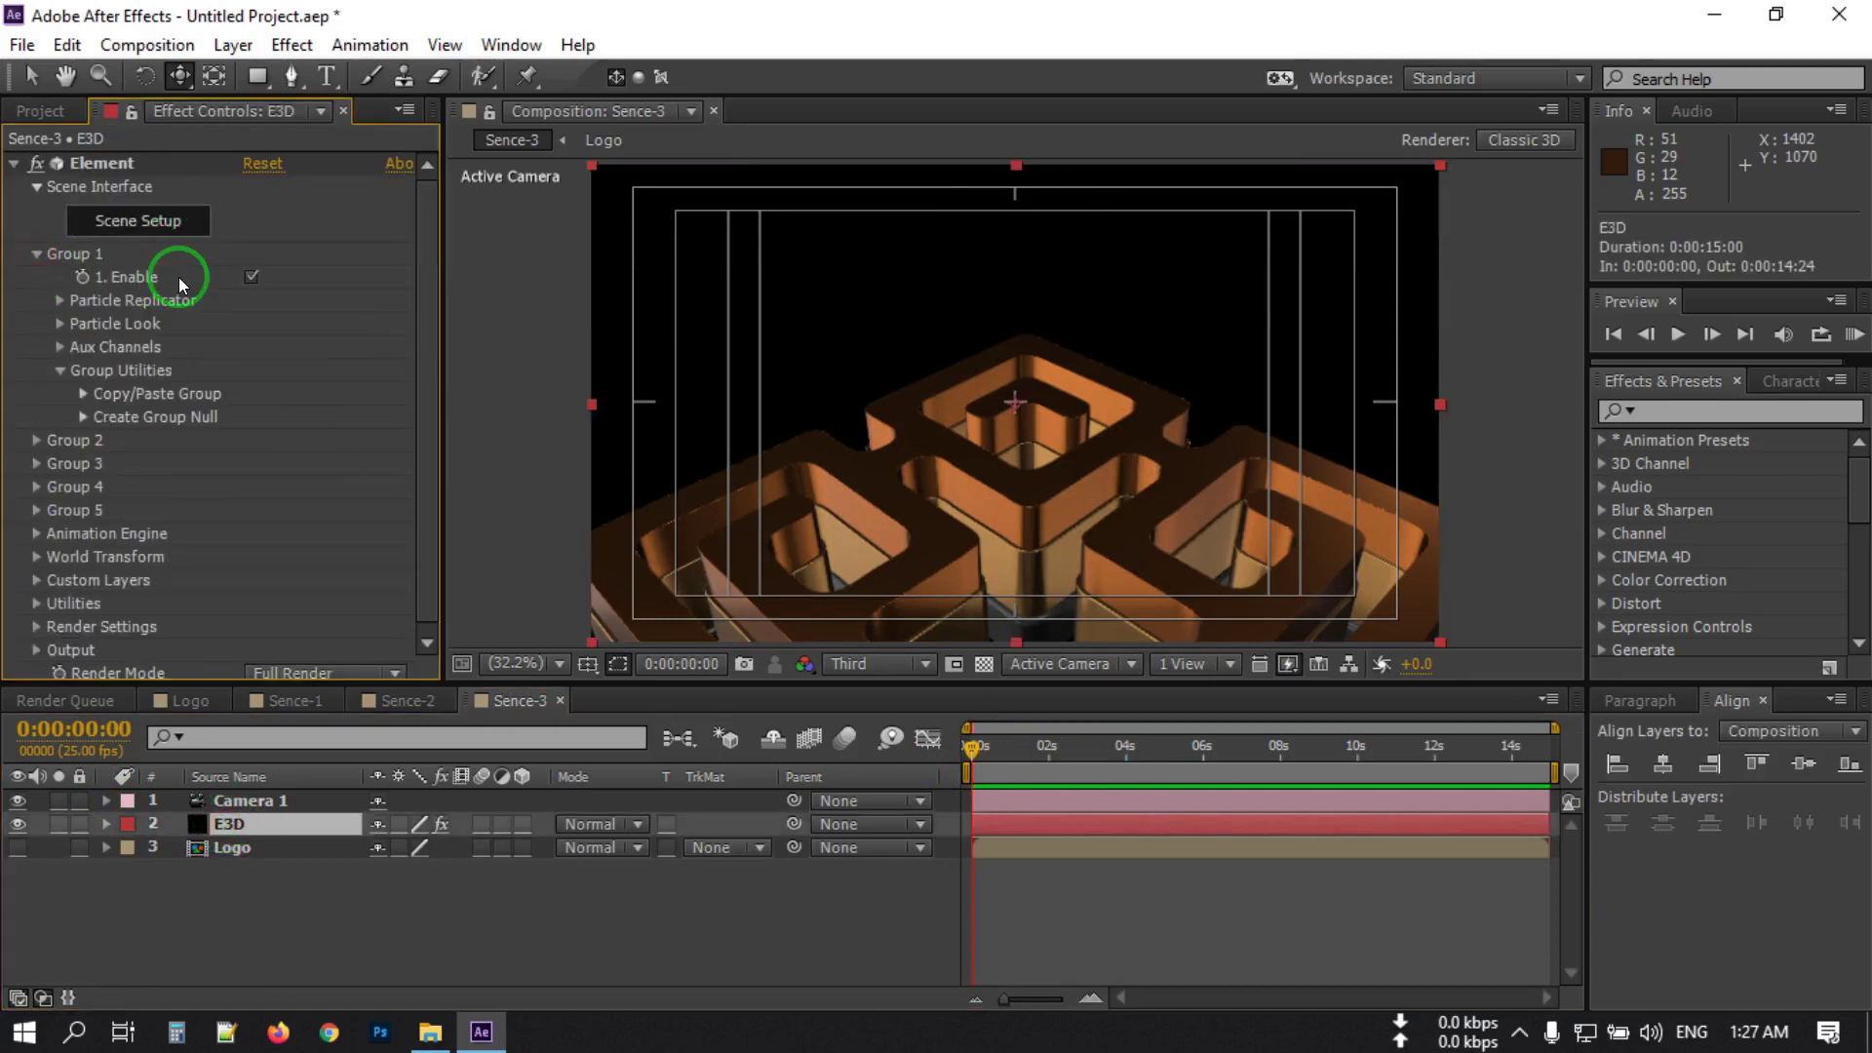
{"action": "left_click", "coordinate": [59, 349]}
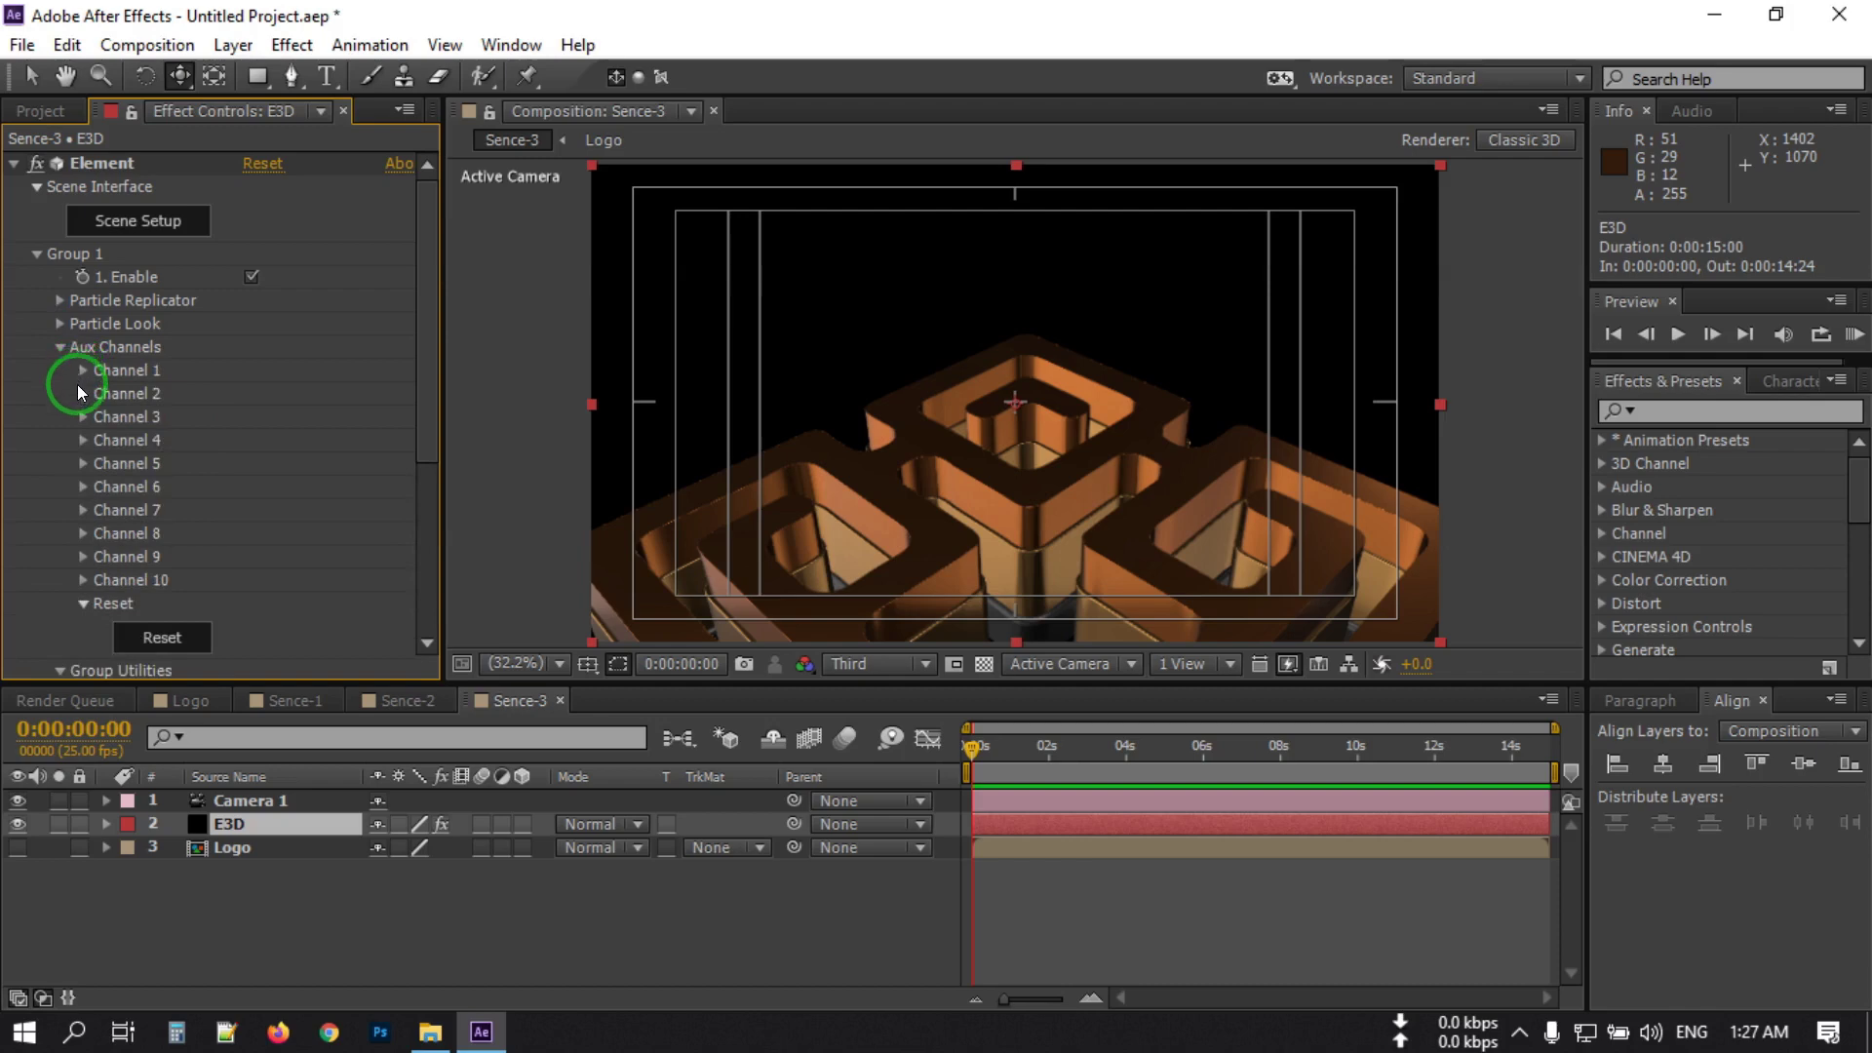
{"action": "left_click", "coordinate": [82, 394]}
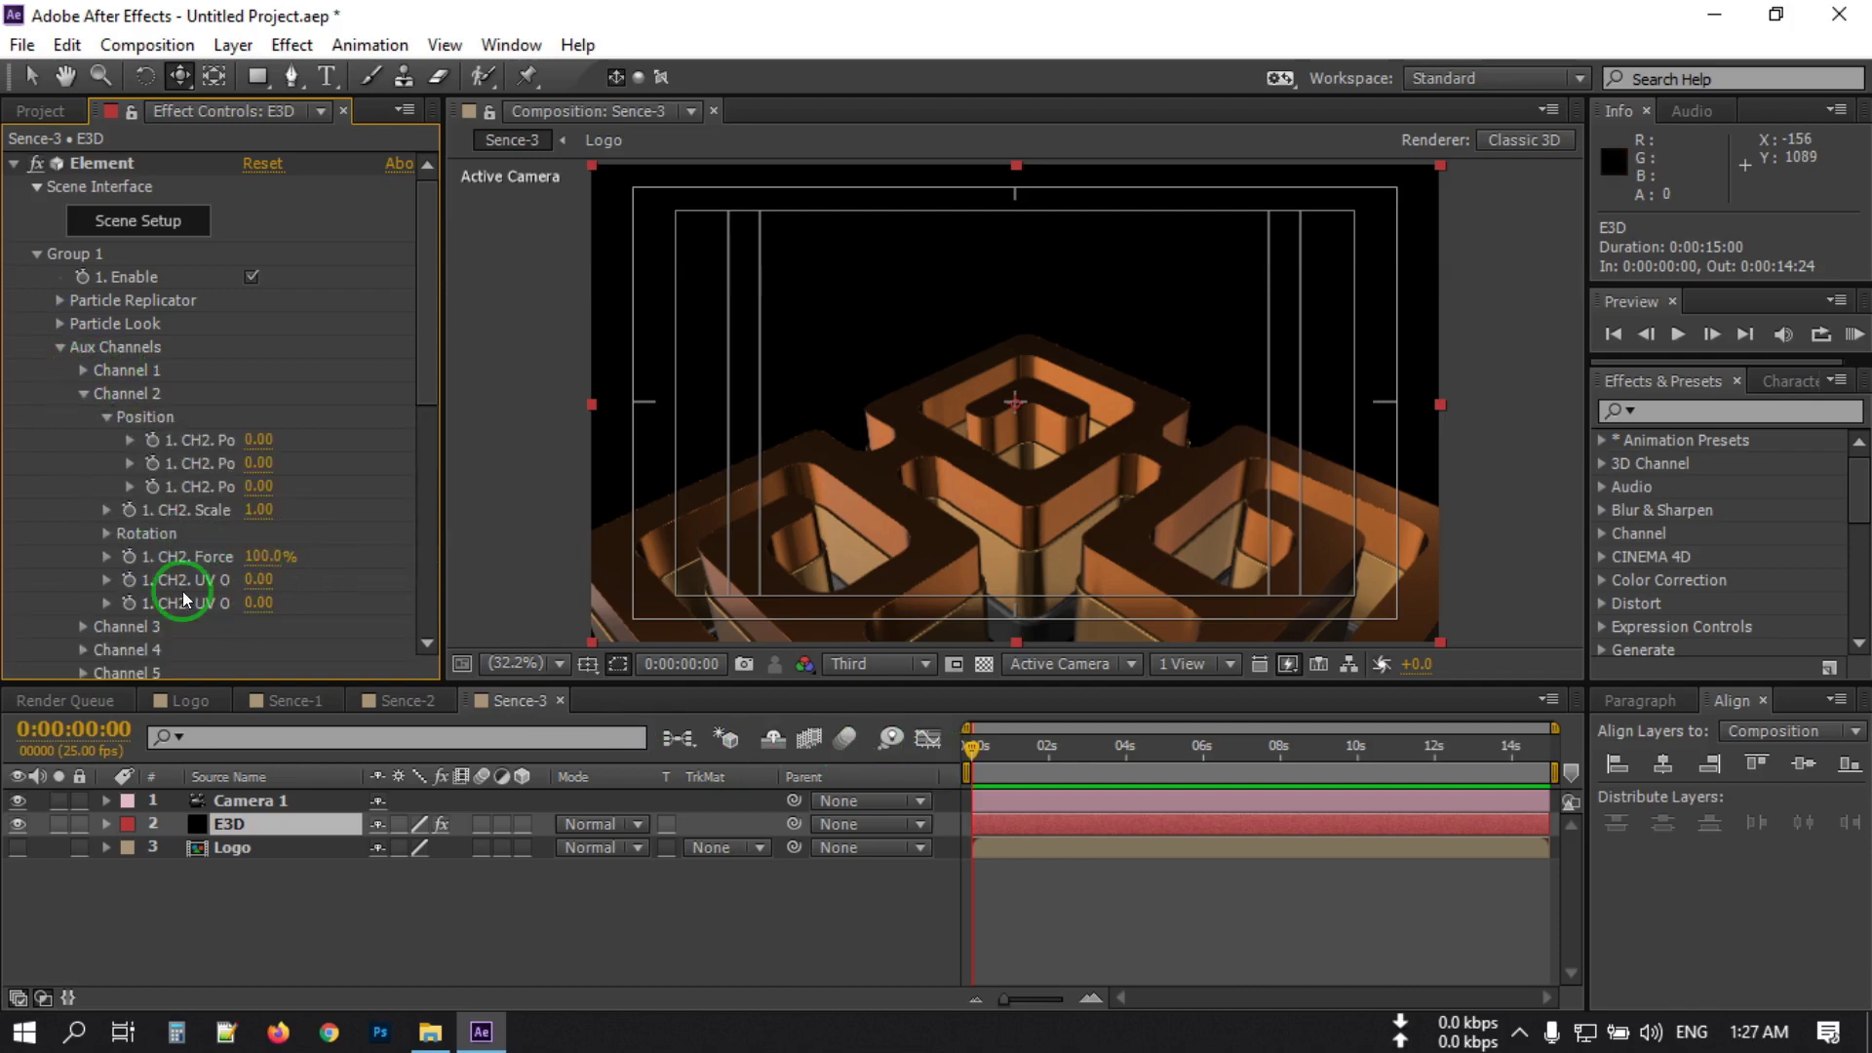
{"action": "left_click", "coordinate": [153, 487]}
{"action": "left_click", "coordinate": [259, 486]}
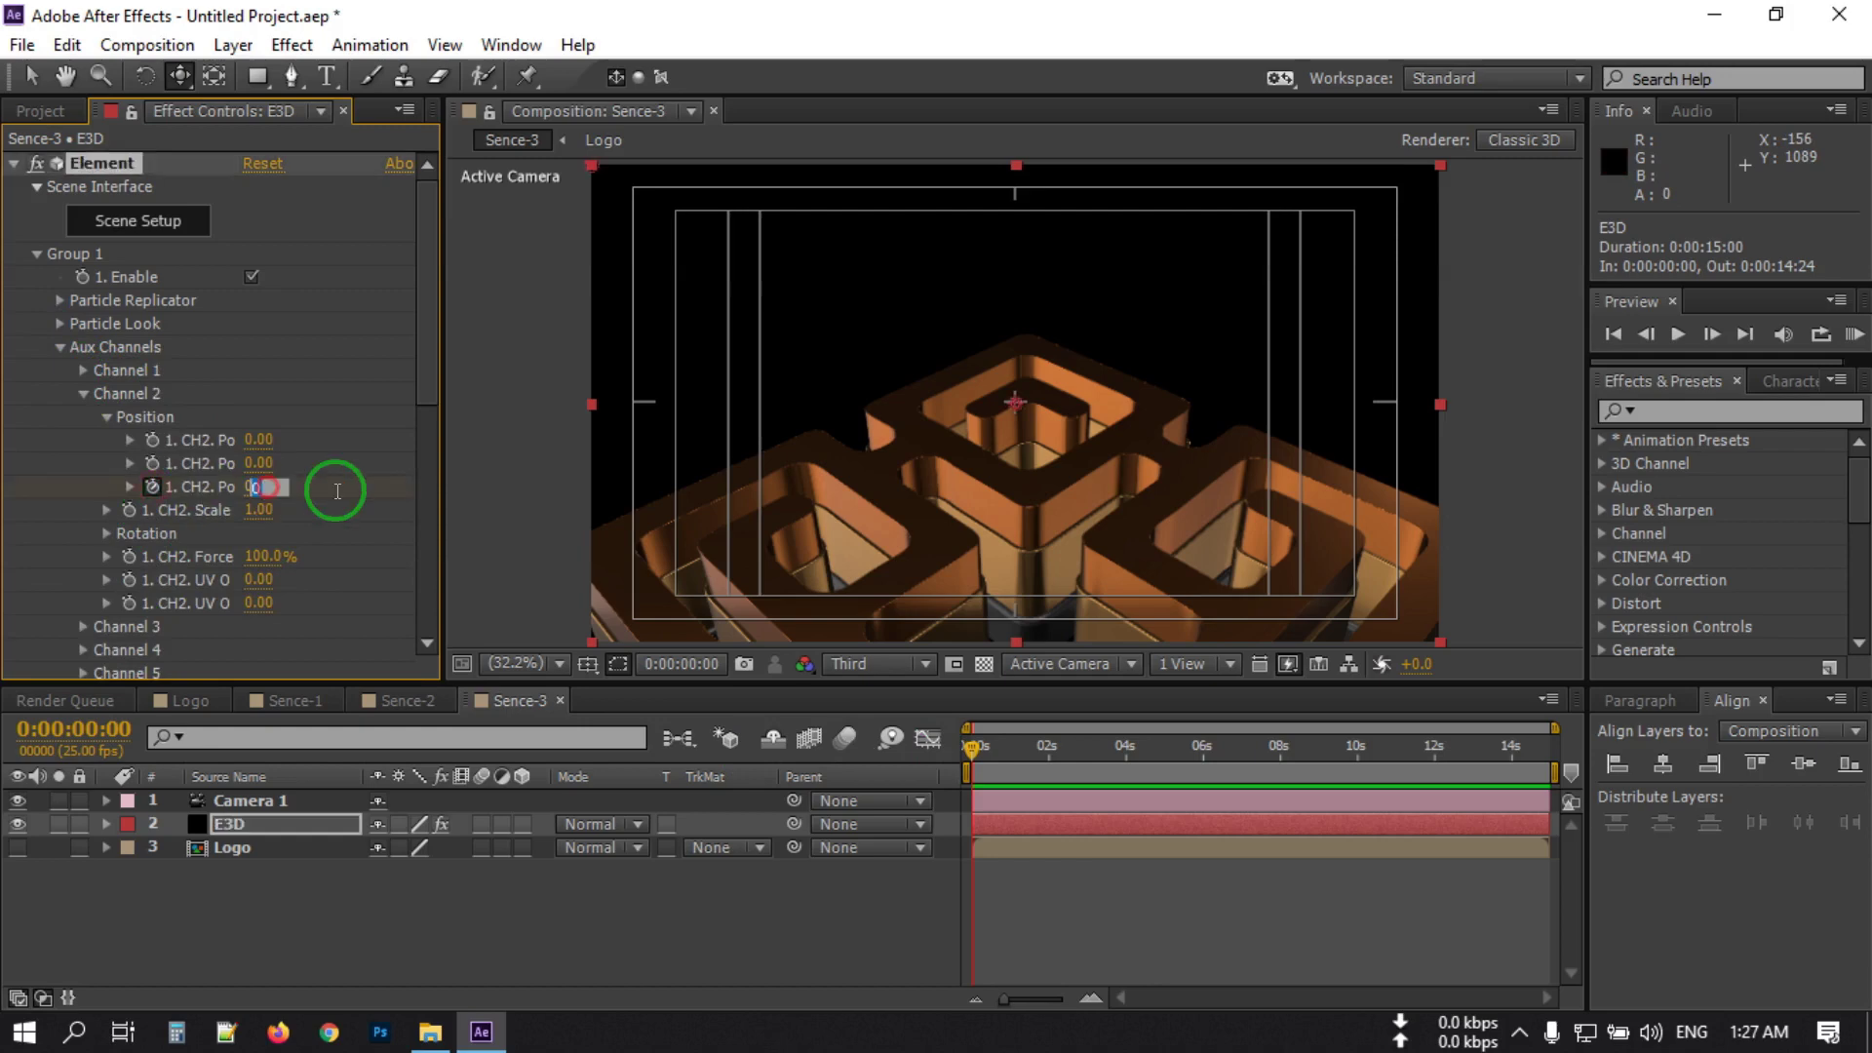
{"action": "type", "text": "-0.6"}
{"action": "key", "text": "Return"}
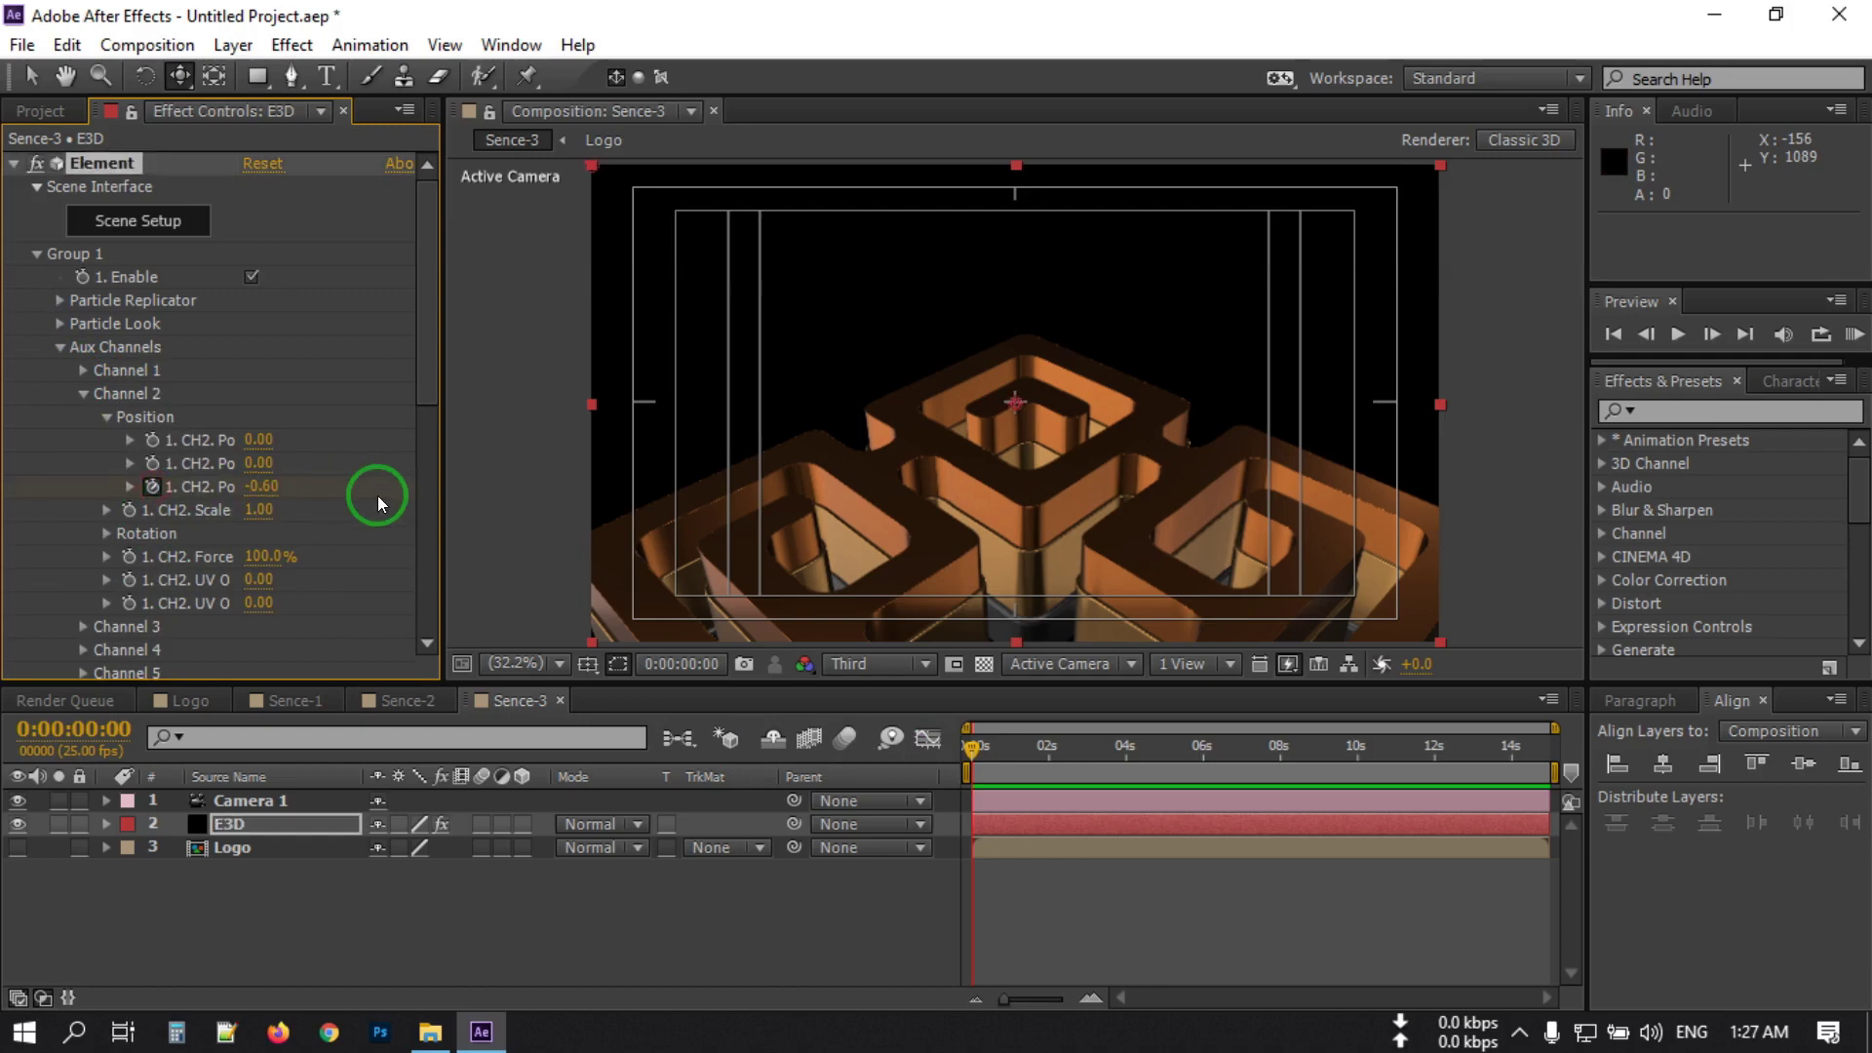
Keyframe the third Position value of Aux Channel 3 at 0.6 at 0 seconds.
{"action": "scroll", "coordinate": [212, 505], "scroll_direction": "down", "scroll_amount": 3}
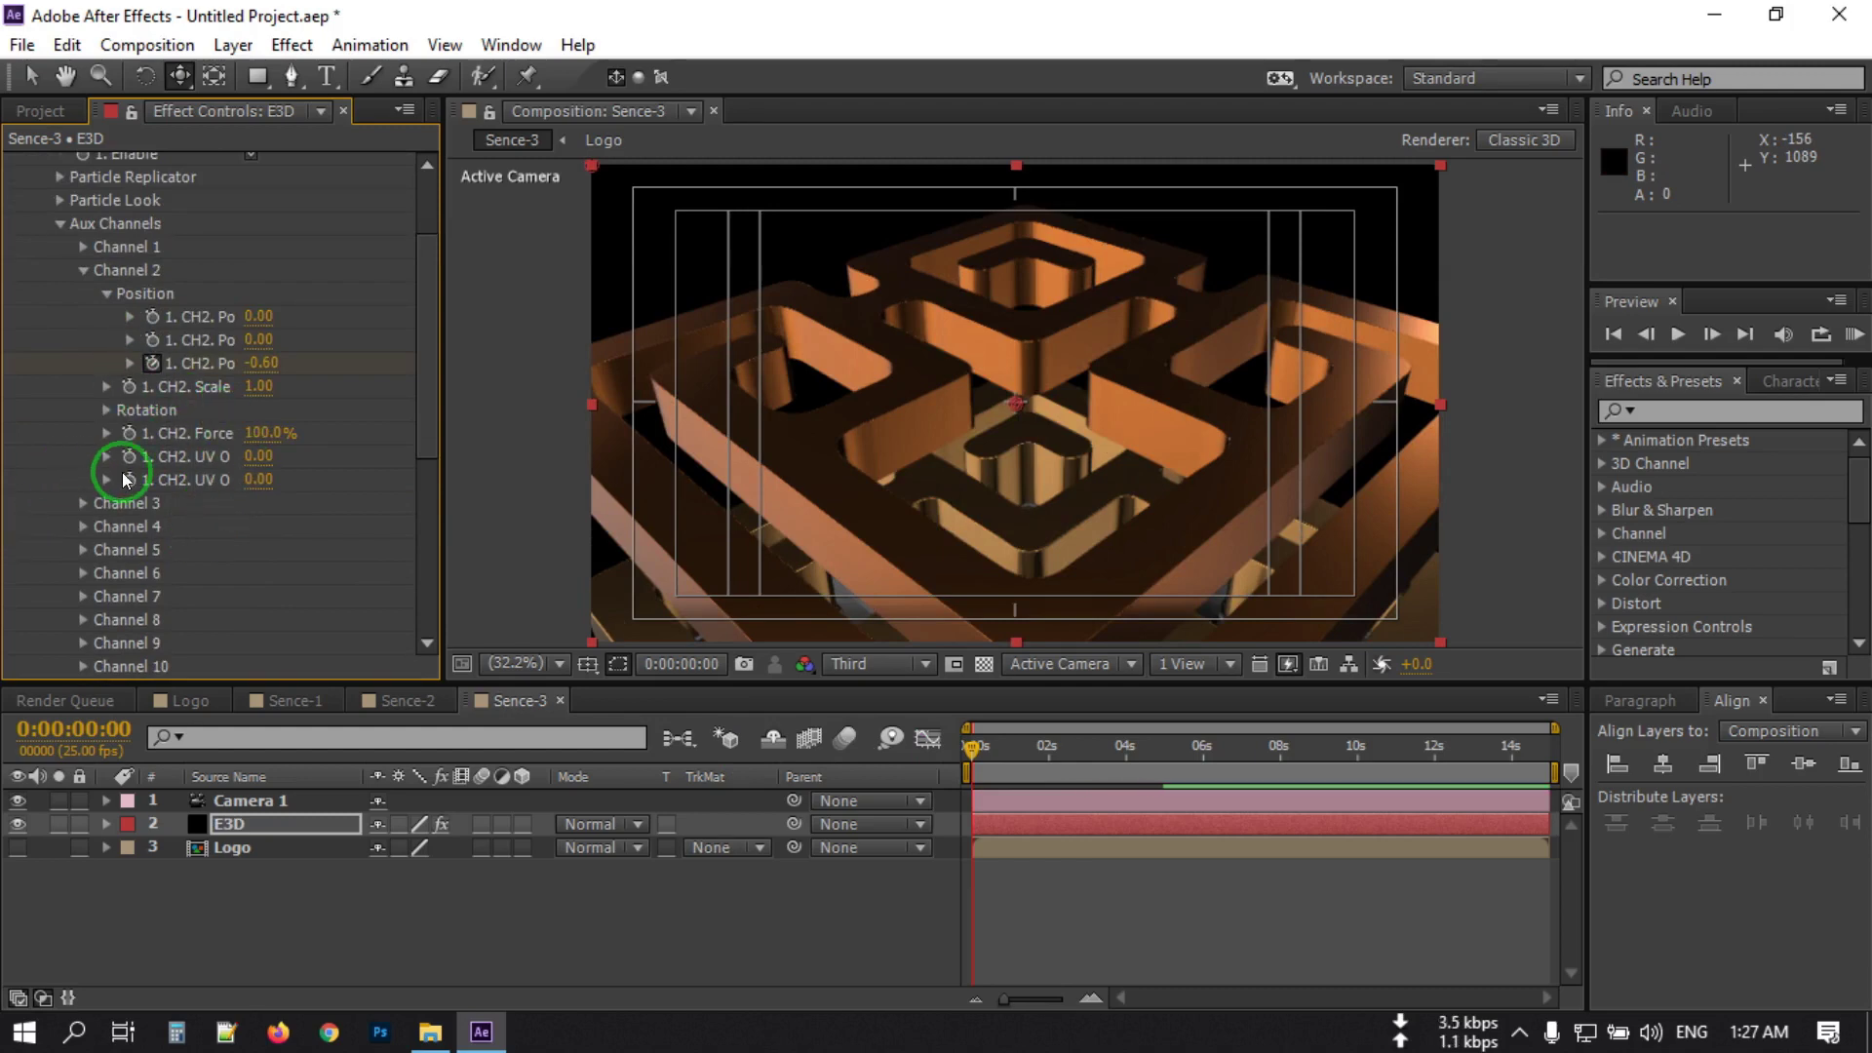
{"action": "left_click", "coordinate": [83, 503]}
{"action": "scroll", "coordinate": [163, 546], "scroll_direction": "down", "scroll_amount": 1}
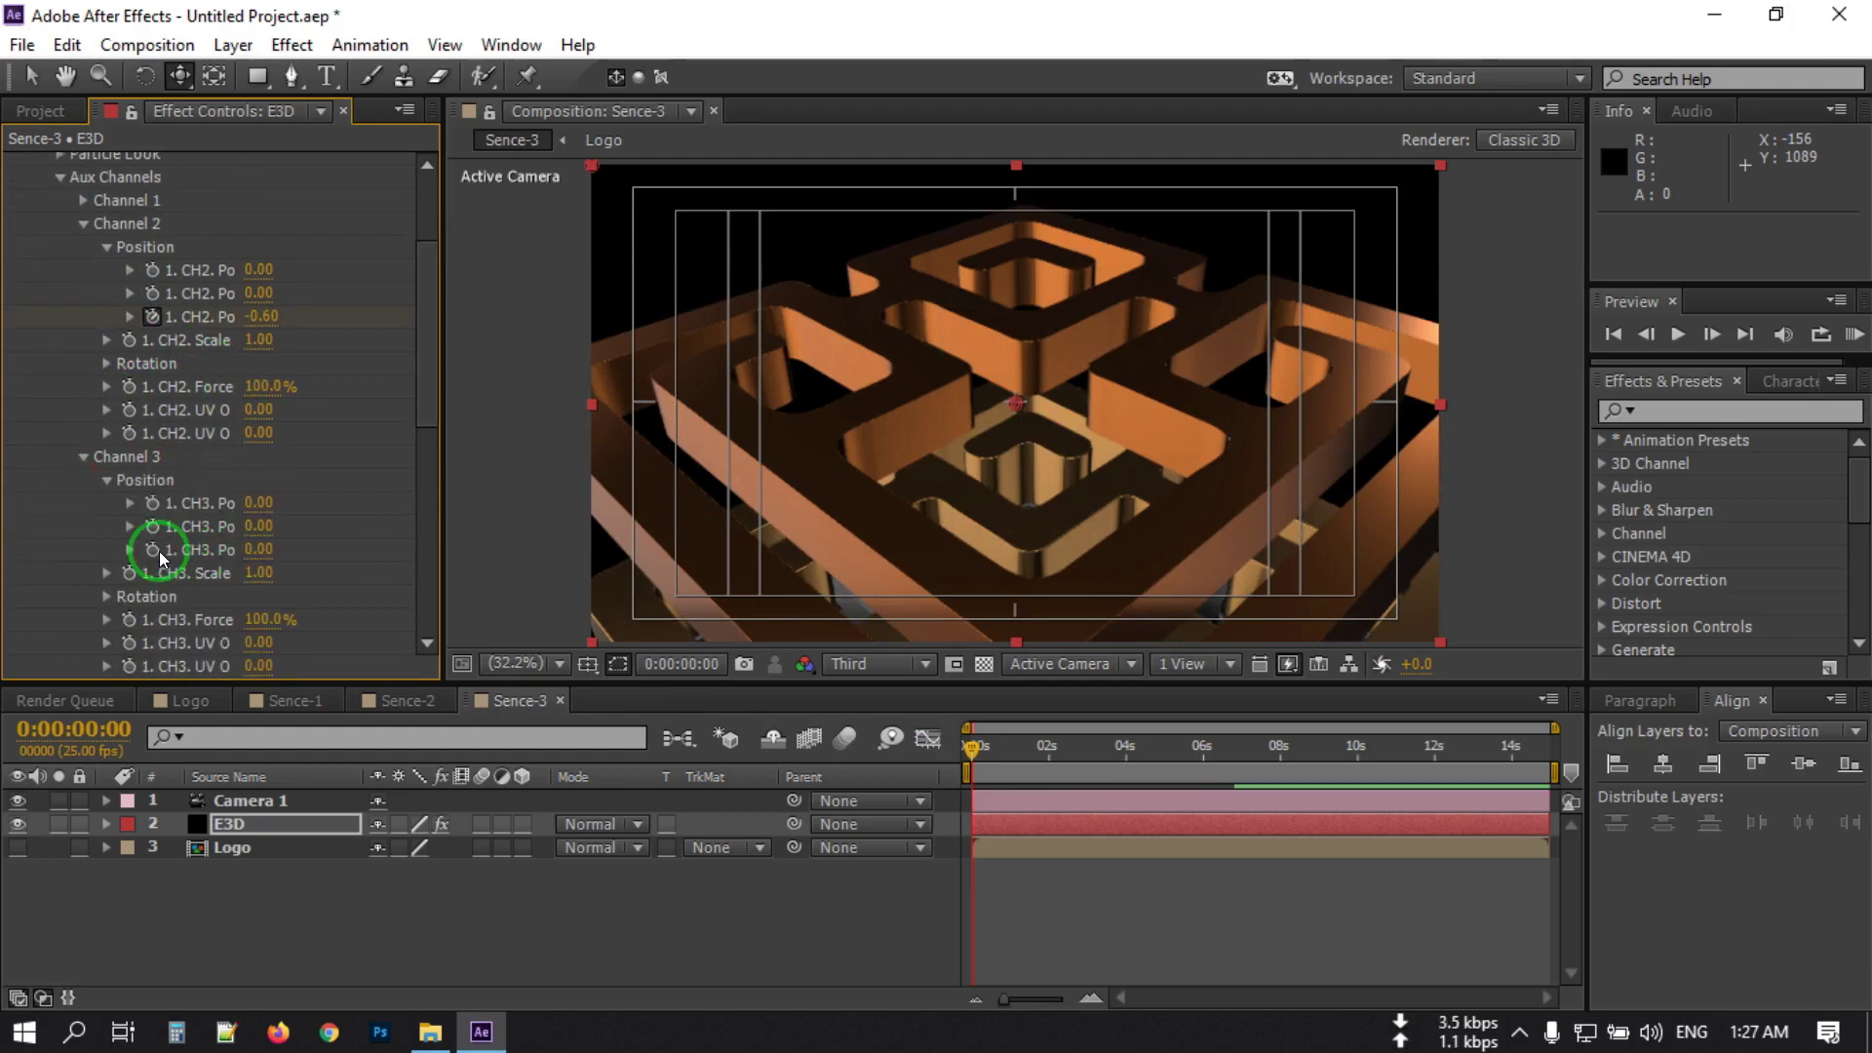
{"action": "left_click", "coordinate": [258, 549]}
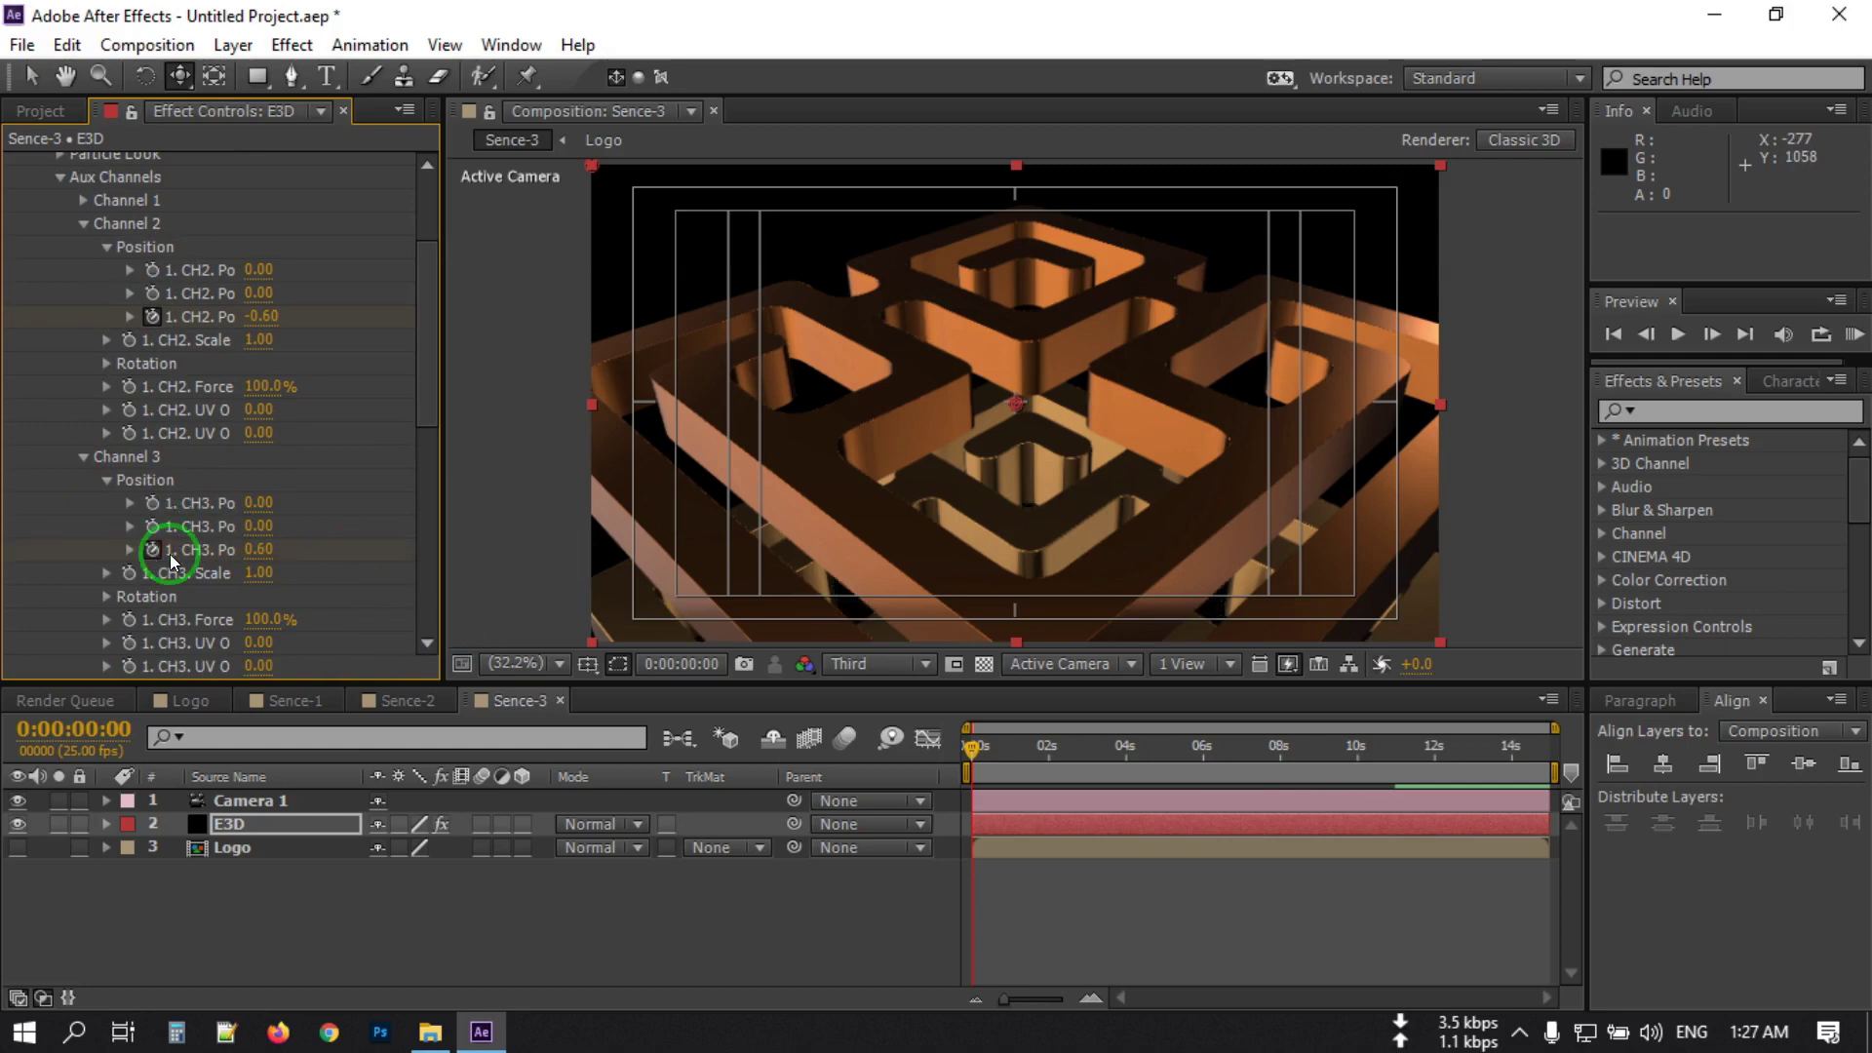
At 0:00:03:02, set the third Position values of Aux Channel 3 and Aux Channel 2 to 0.
{"action": "left_click", "coordinate": [1080, 790]}
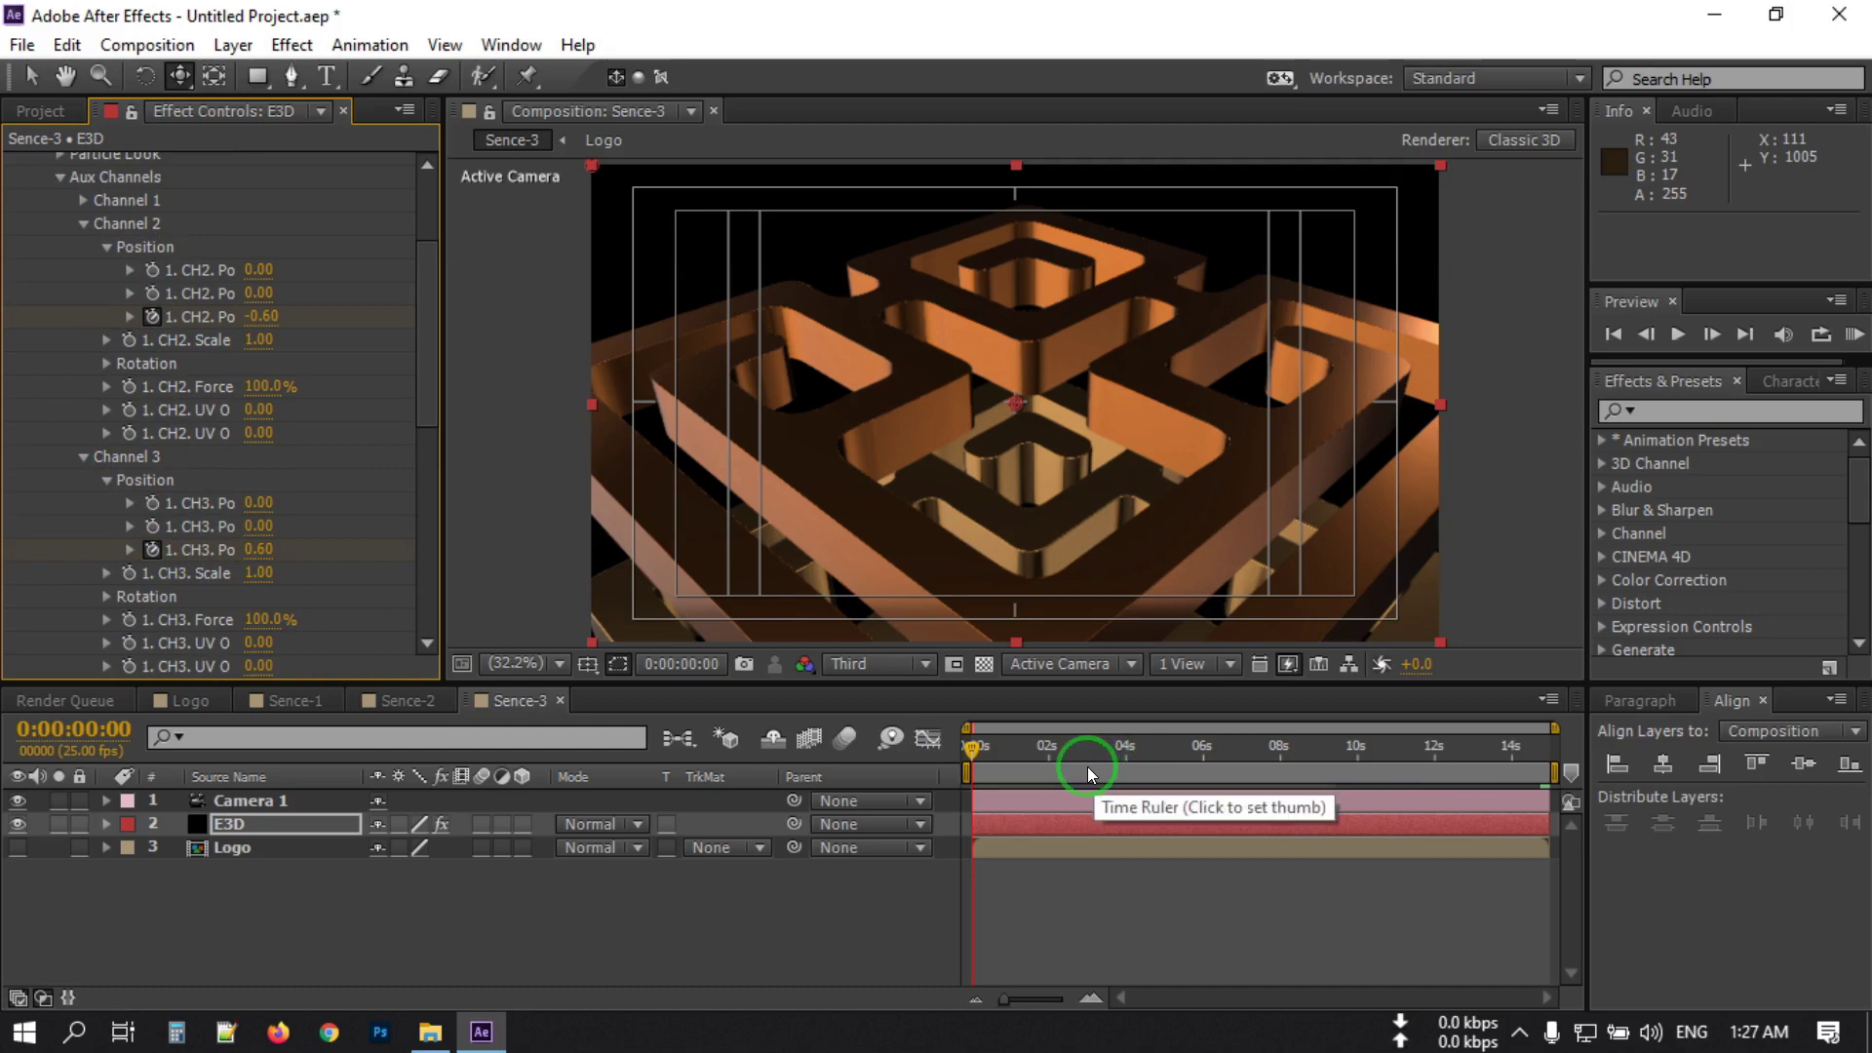
{"action": "left_click", "coordinate": [1083, 766]}
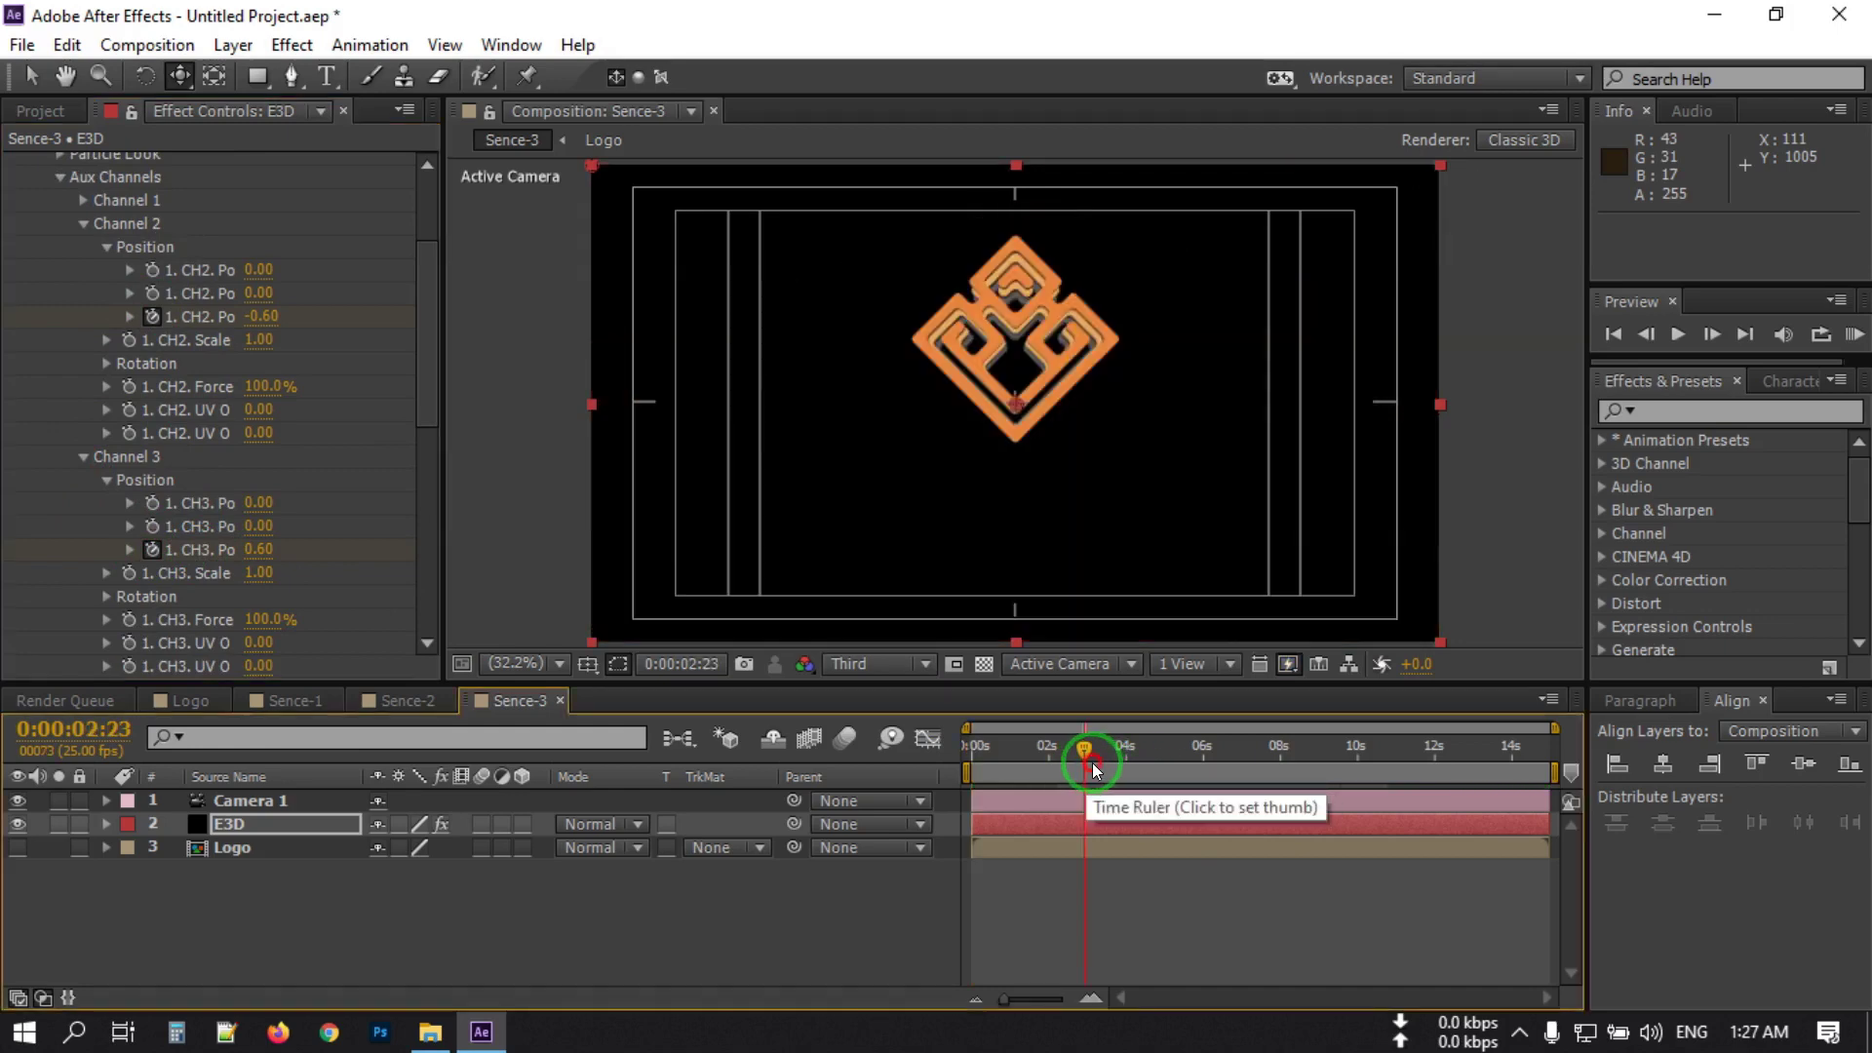
{"action": "left_click", "coordinate": [1092, 763]}
{"action": "left_click", "coordinate": [259, 550]}
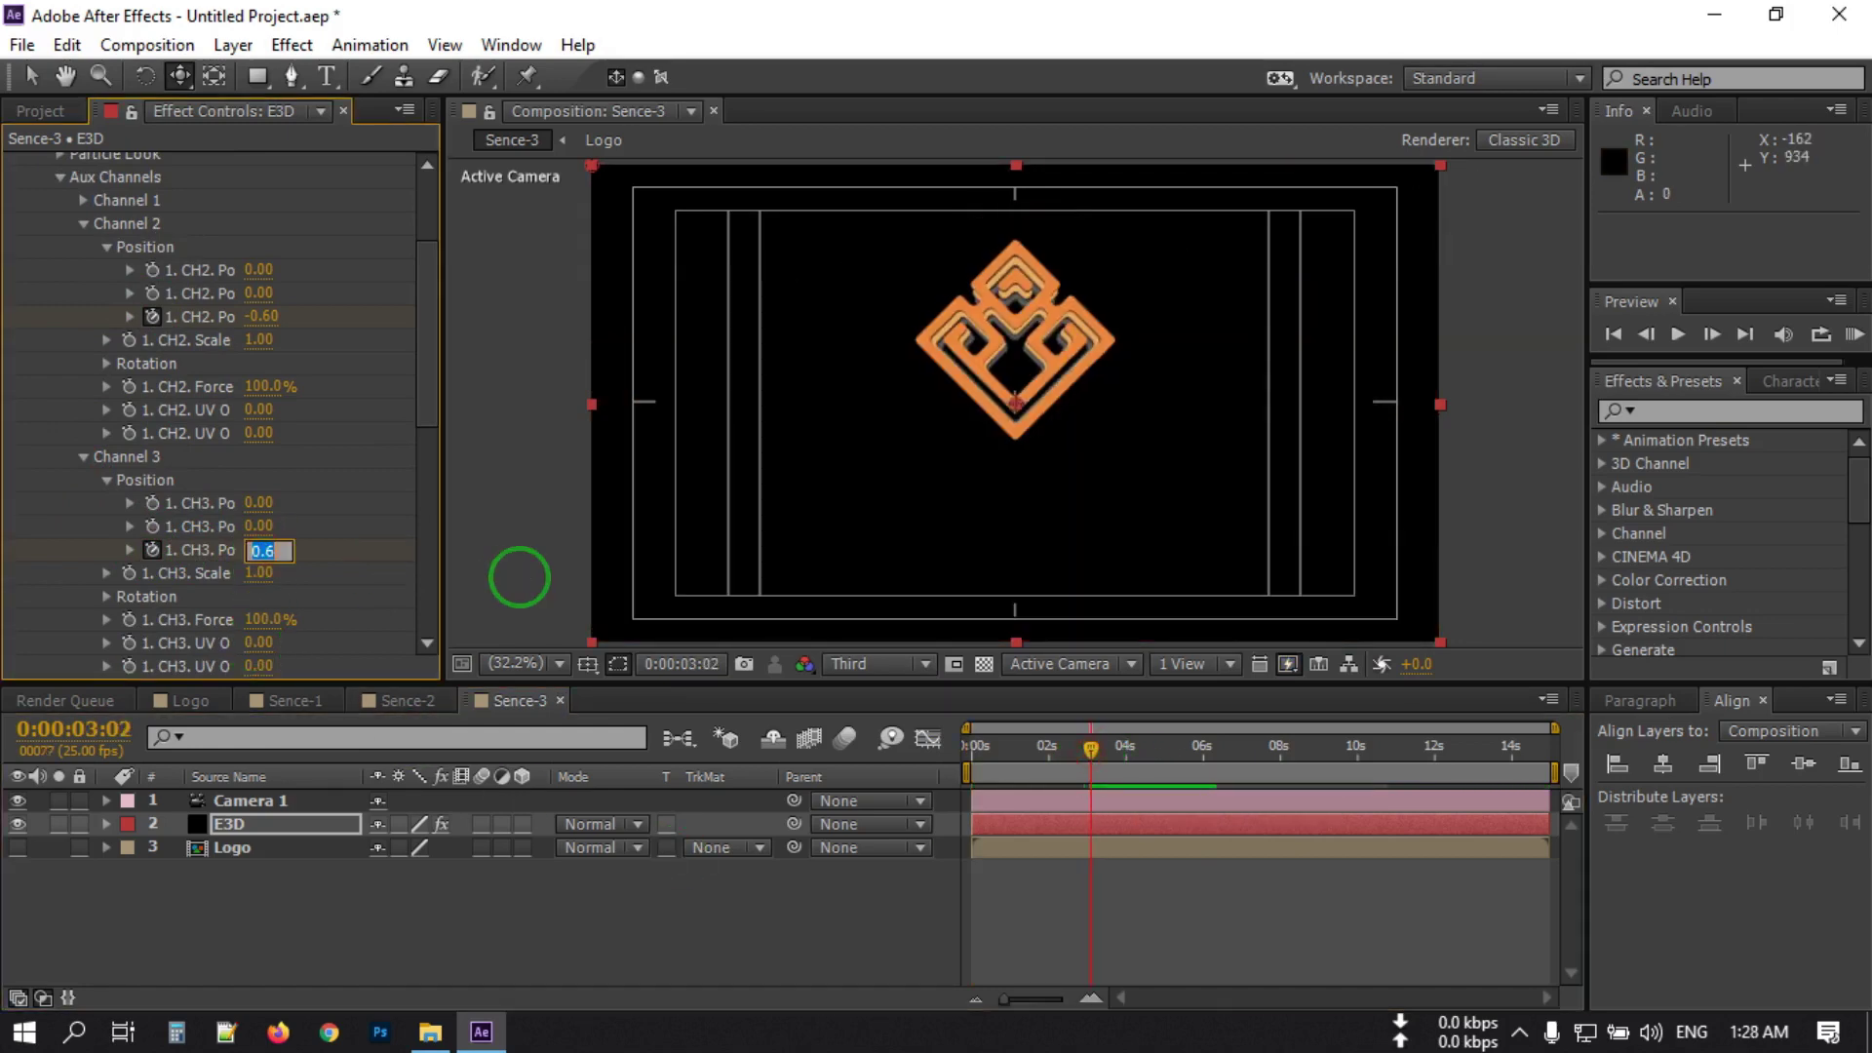
{"action": "type", "text": "0"}
{"action": "key", "text": "Return"}
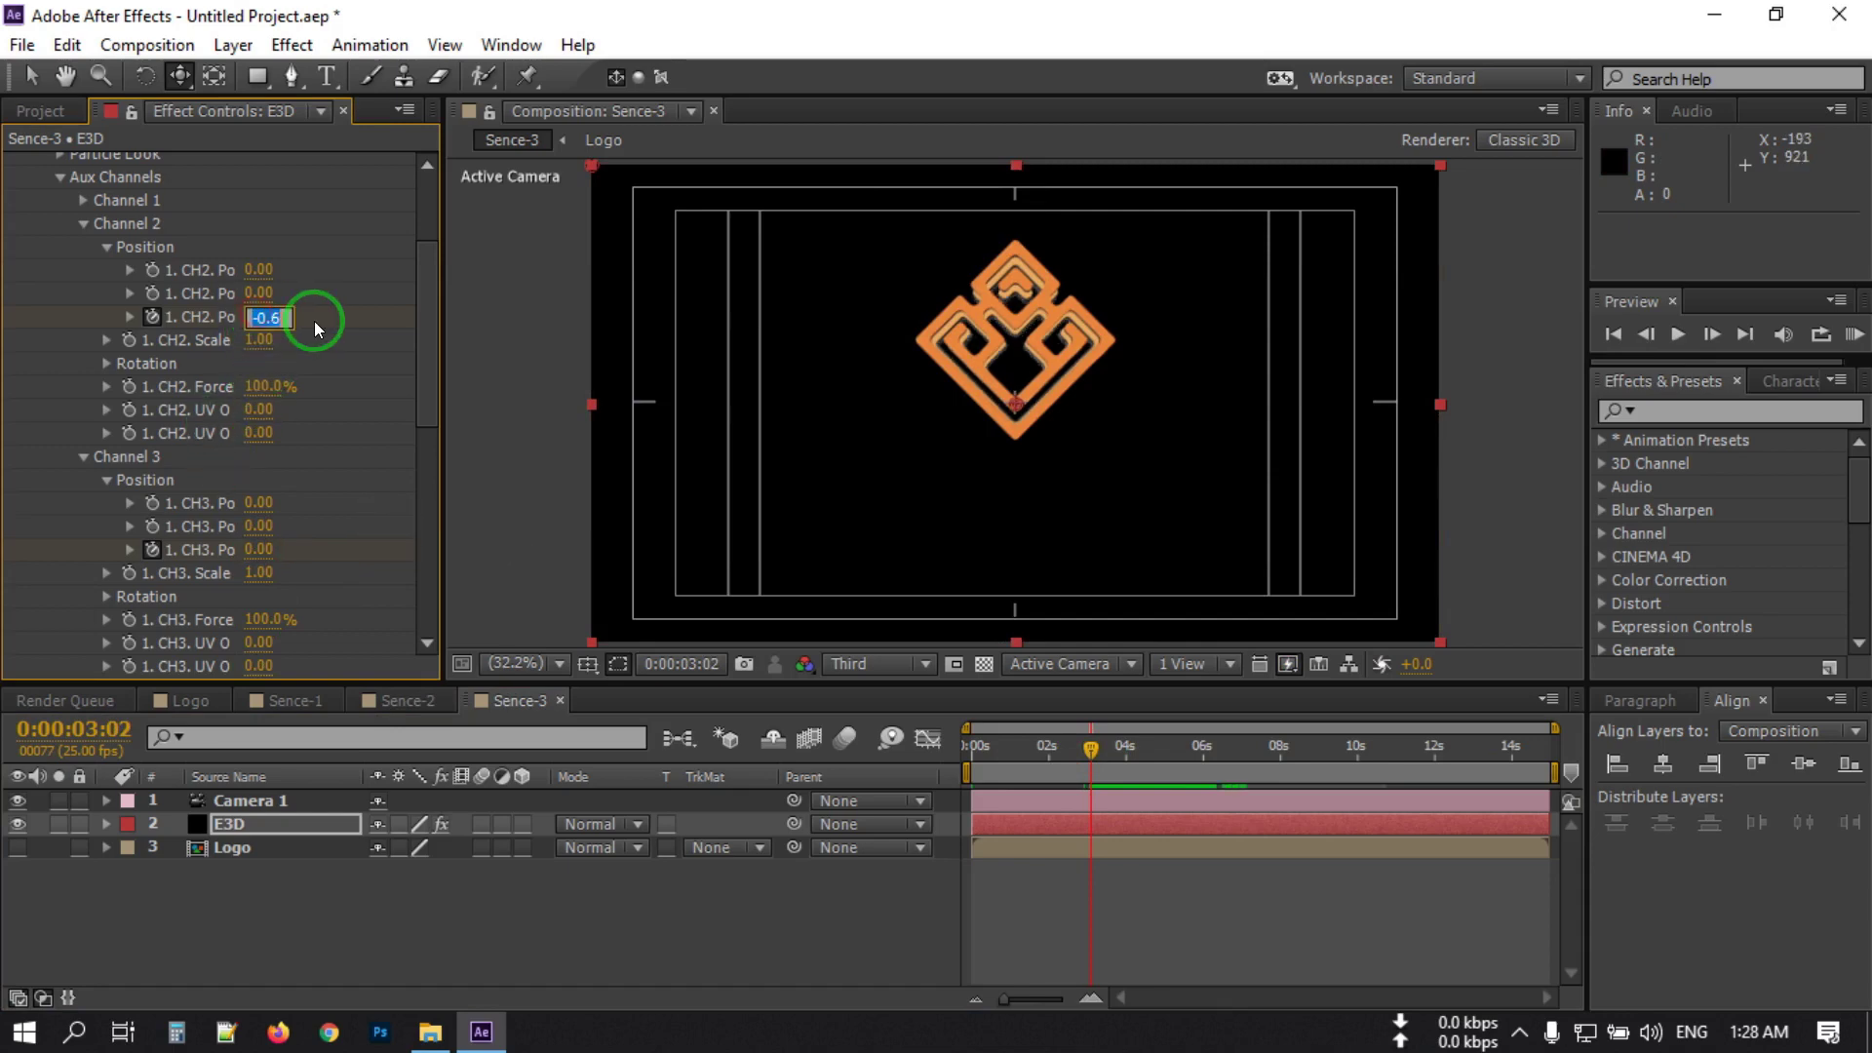
{"action": "type", "text": "0"}
{"action": "key", "text": "Return"}
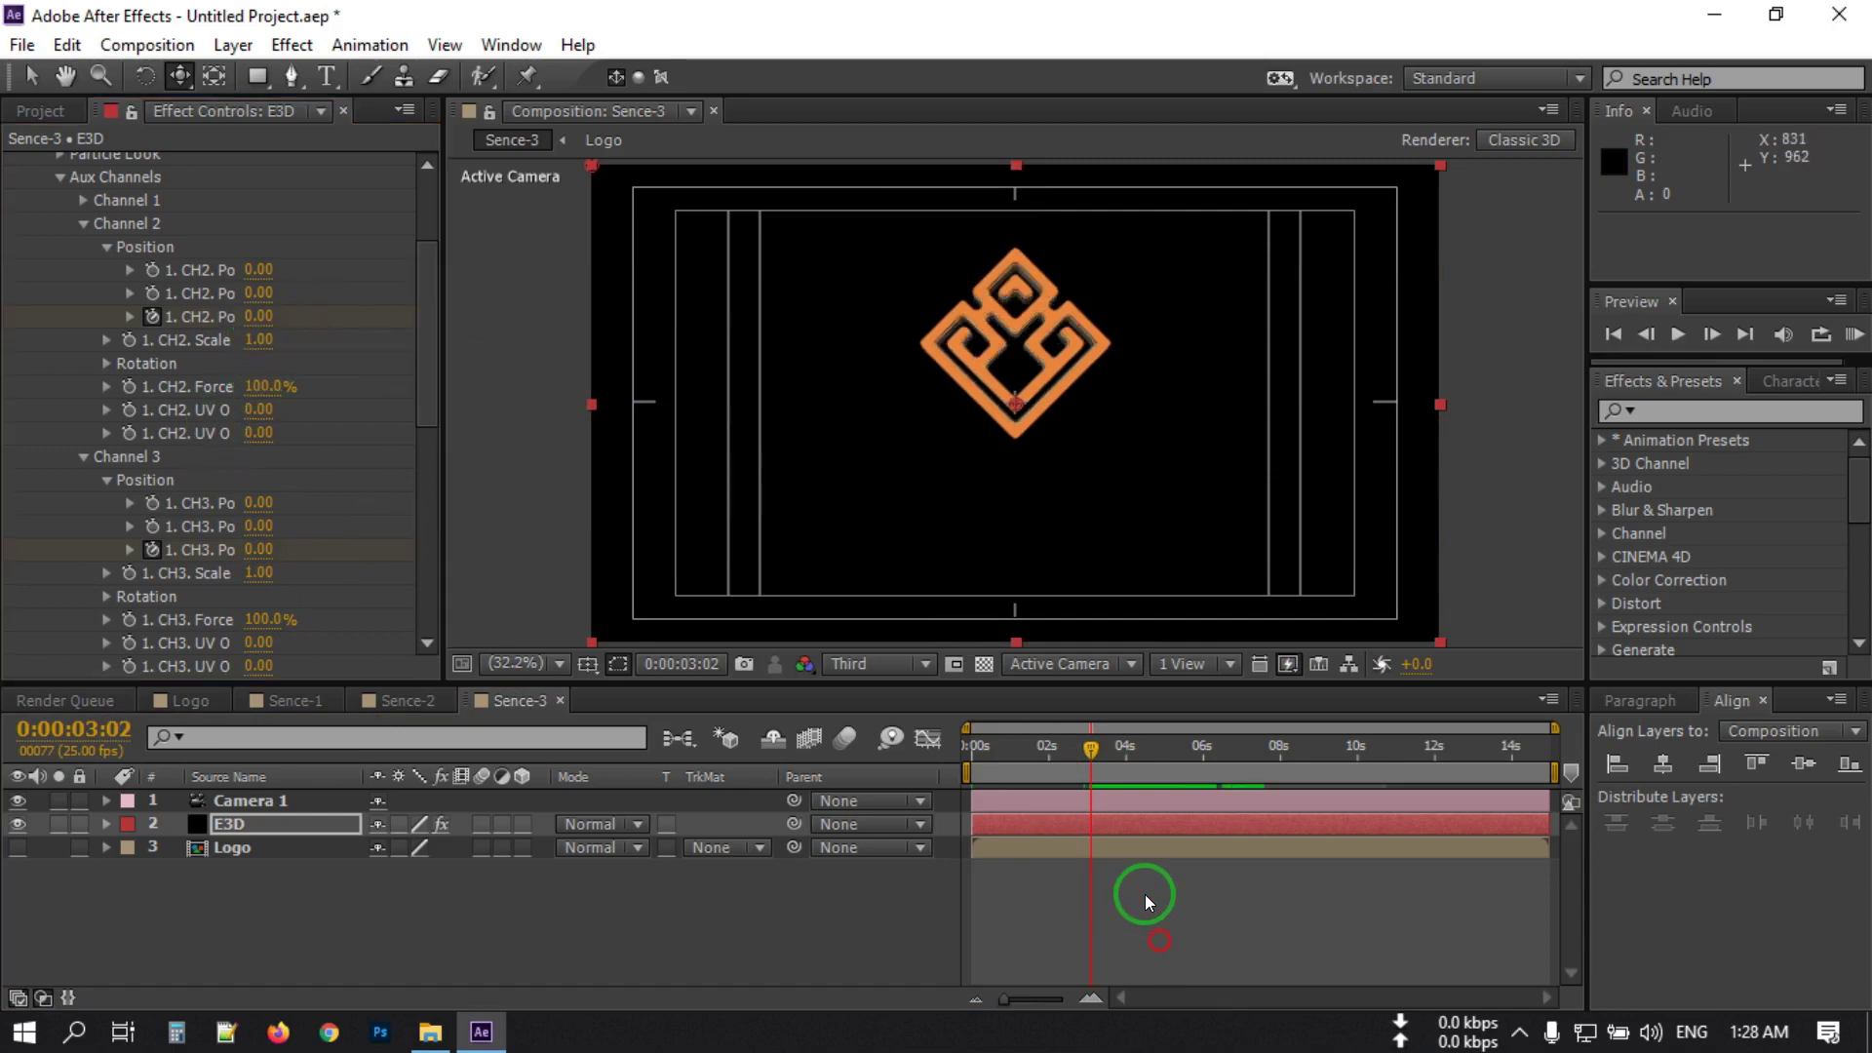
Preview the logo layers' closing animation from the start of the Sence-3 timeline.
{"action": "left_click", "coordinate": [1145, 893]}
{"action": "left_click_drag", "start_coordinate": [986, 764], "coordinate": [957, 770]}
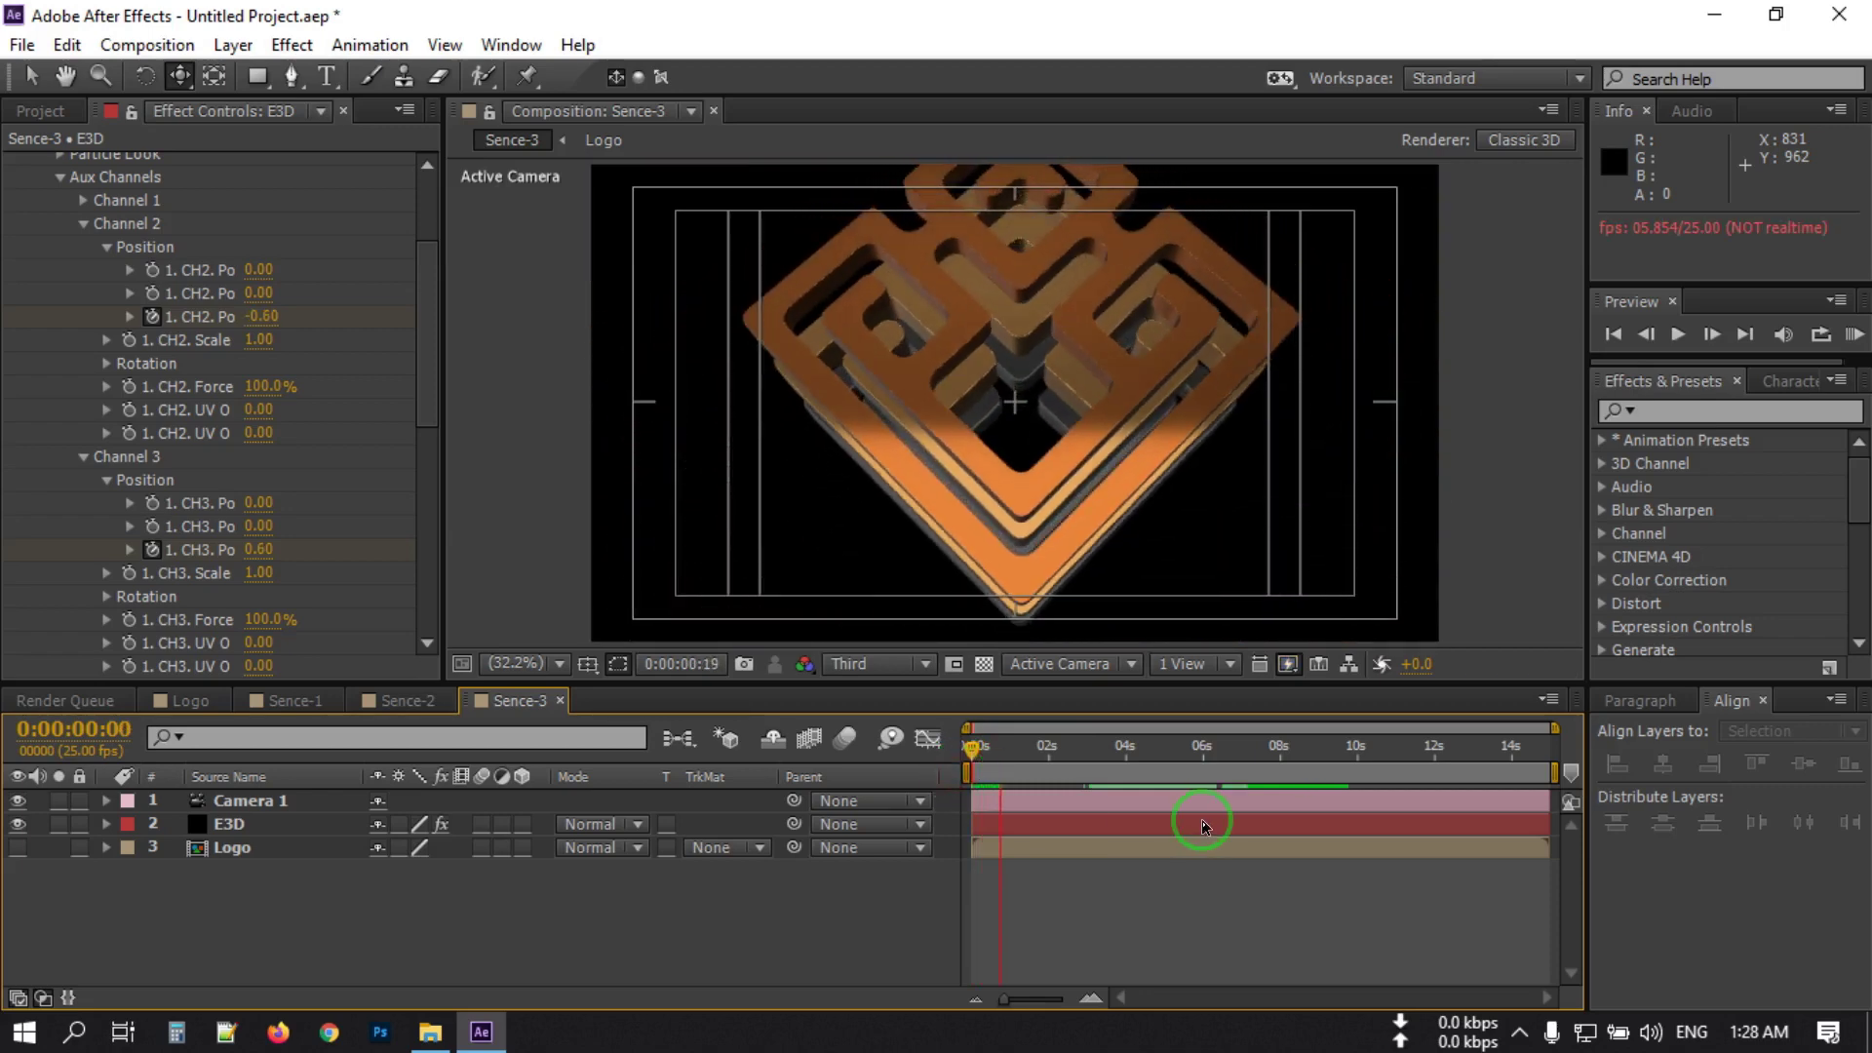
{"action": "key", "text": "space"}
Turn on Depth of Field in the camera options of Sence-3's Camera 1.
{"action": "left_click", "coordinate": [106, 801]}
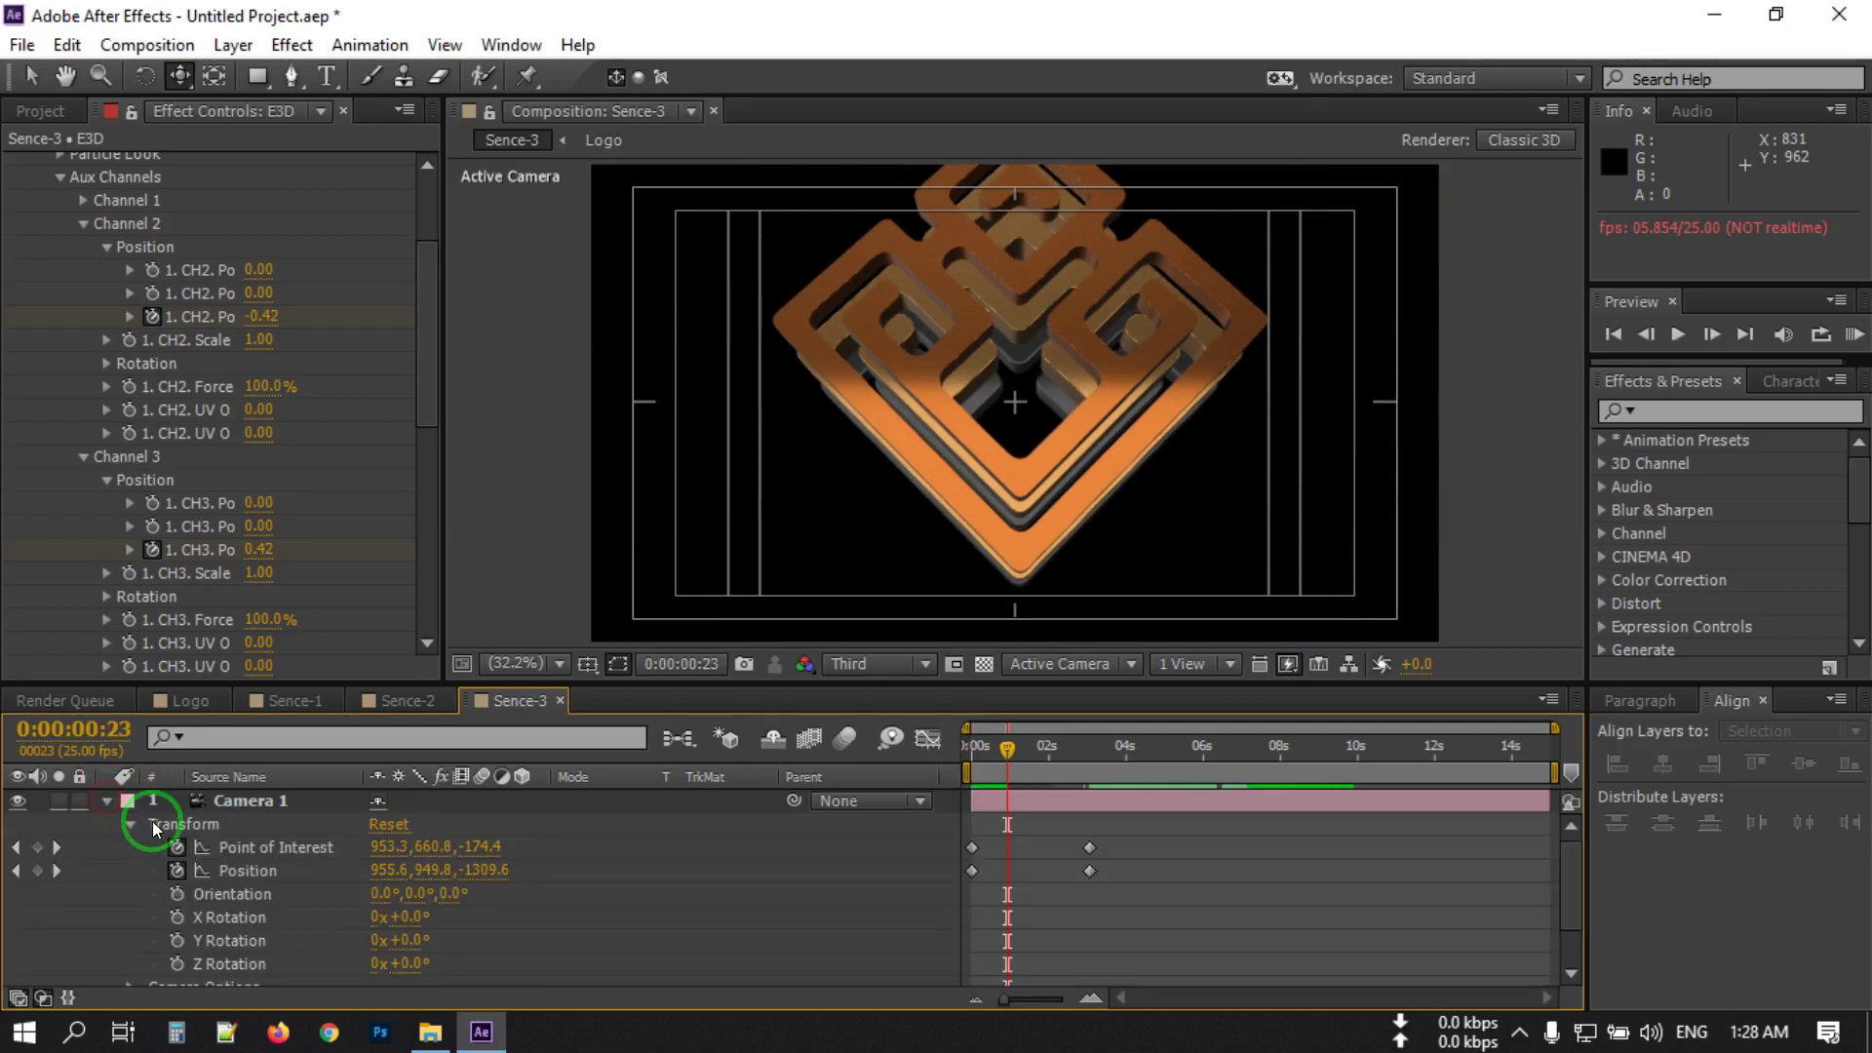
{"action": "left_click", "coordinate": [128, 827]}
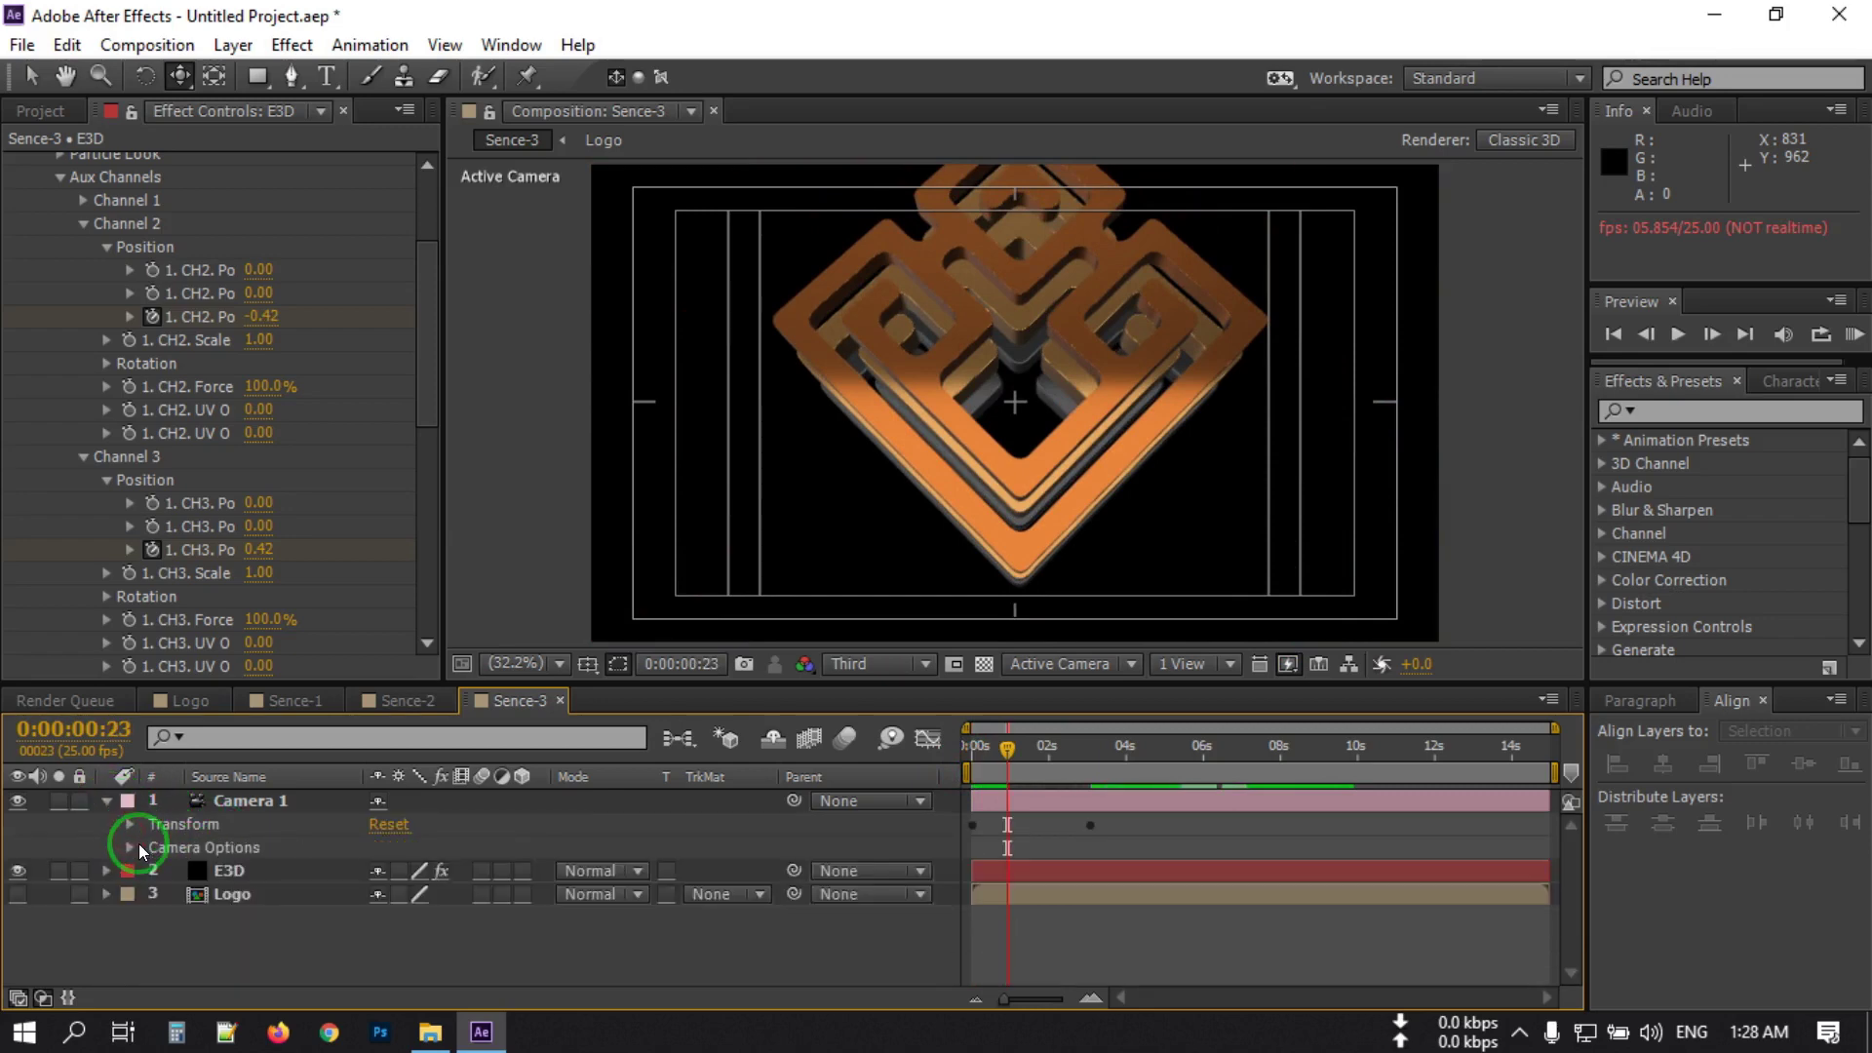
{"action": "left_click", "coordinate": [129, 846]}
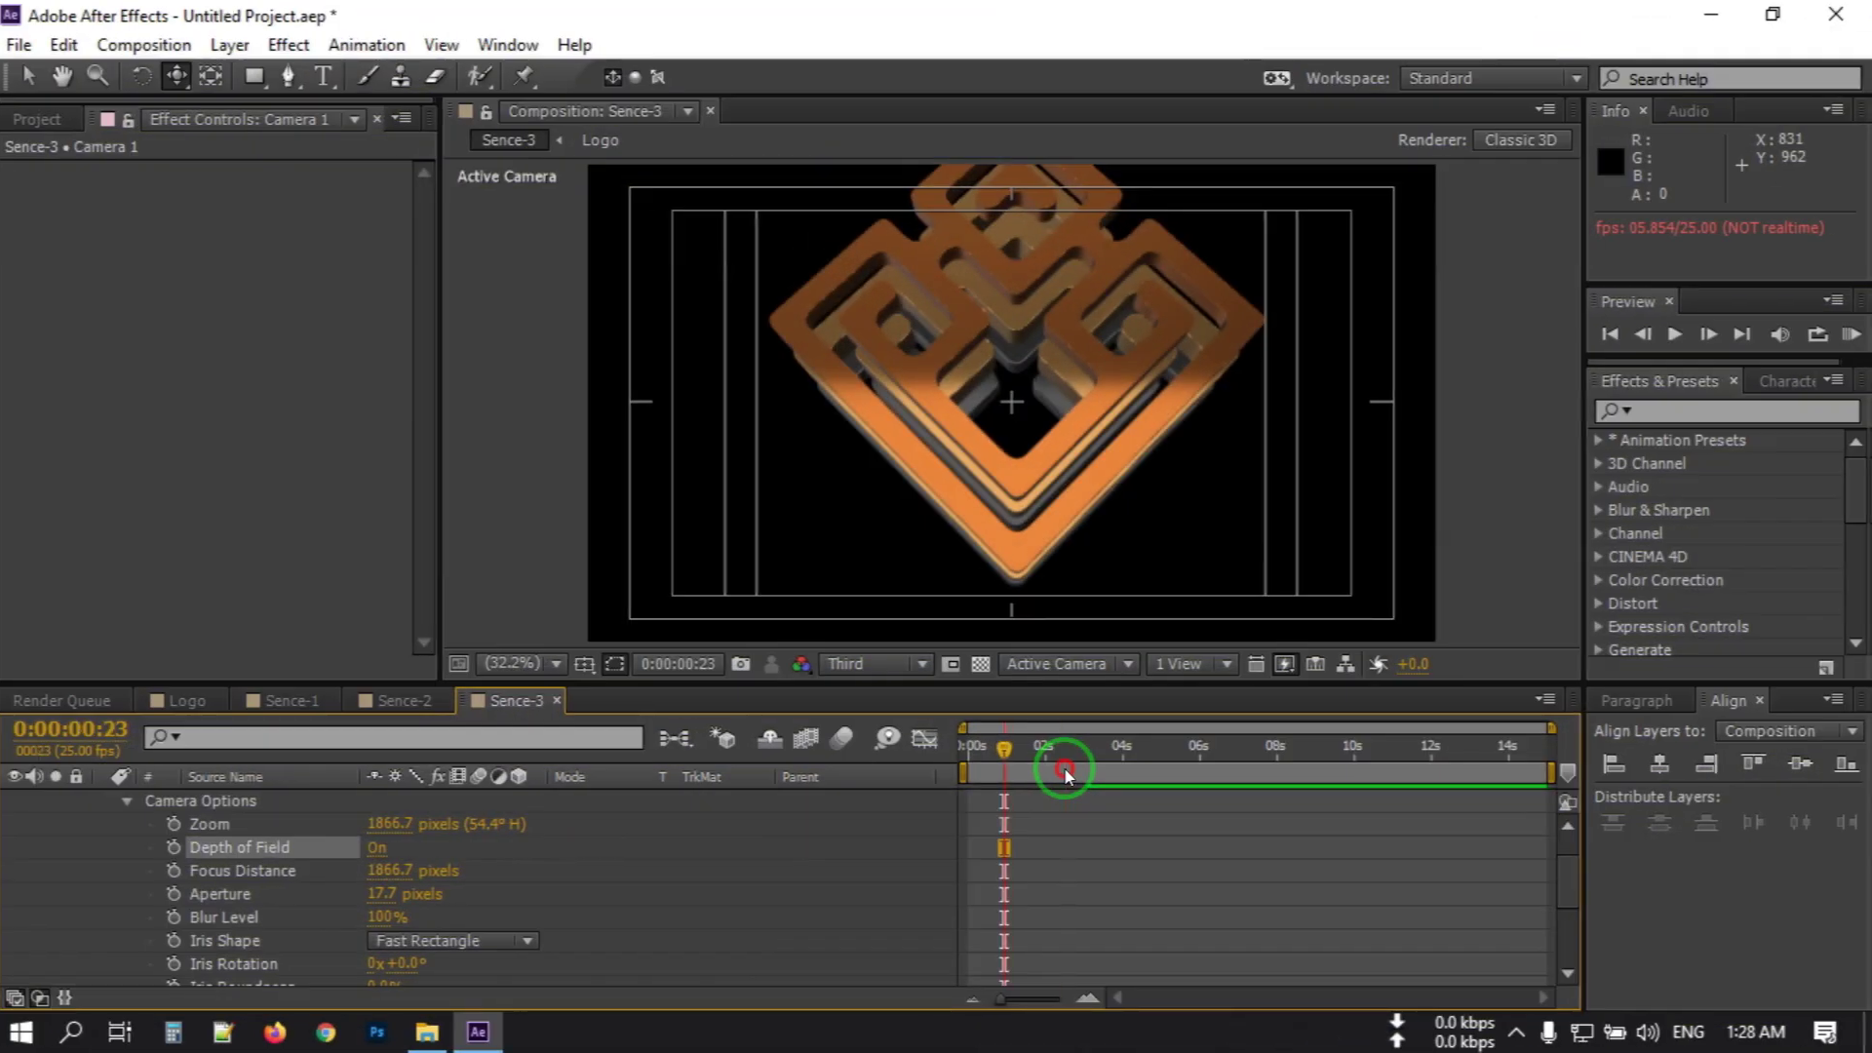
{"action": "left_click", "coordinate": [1068, 765]}
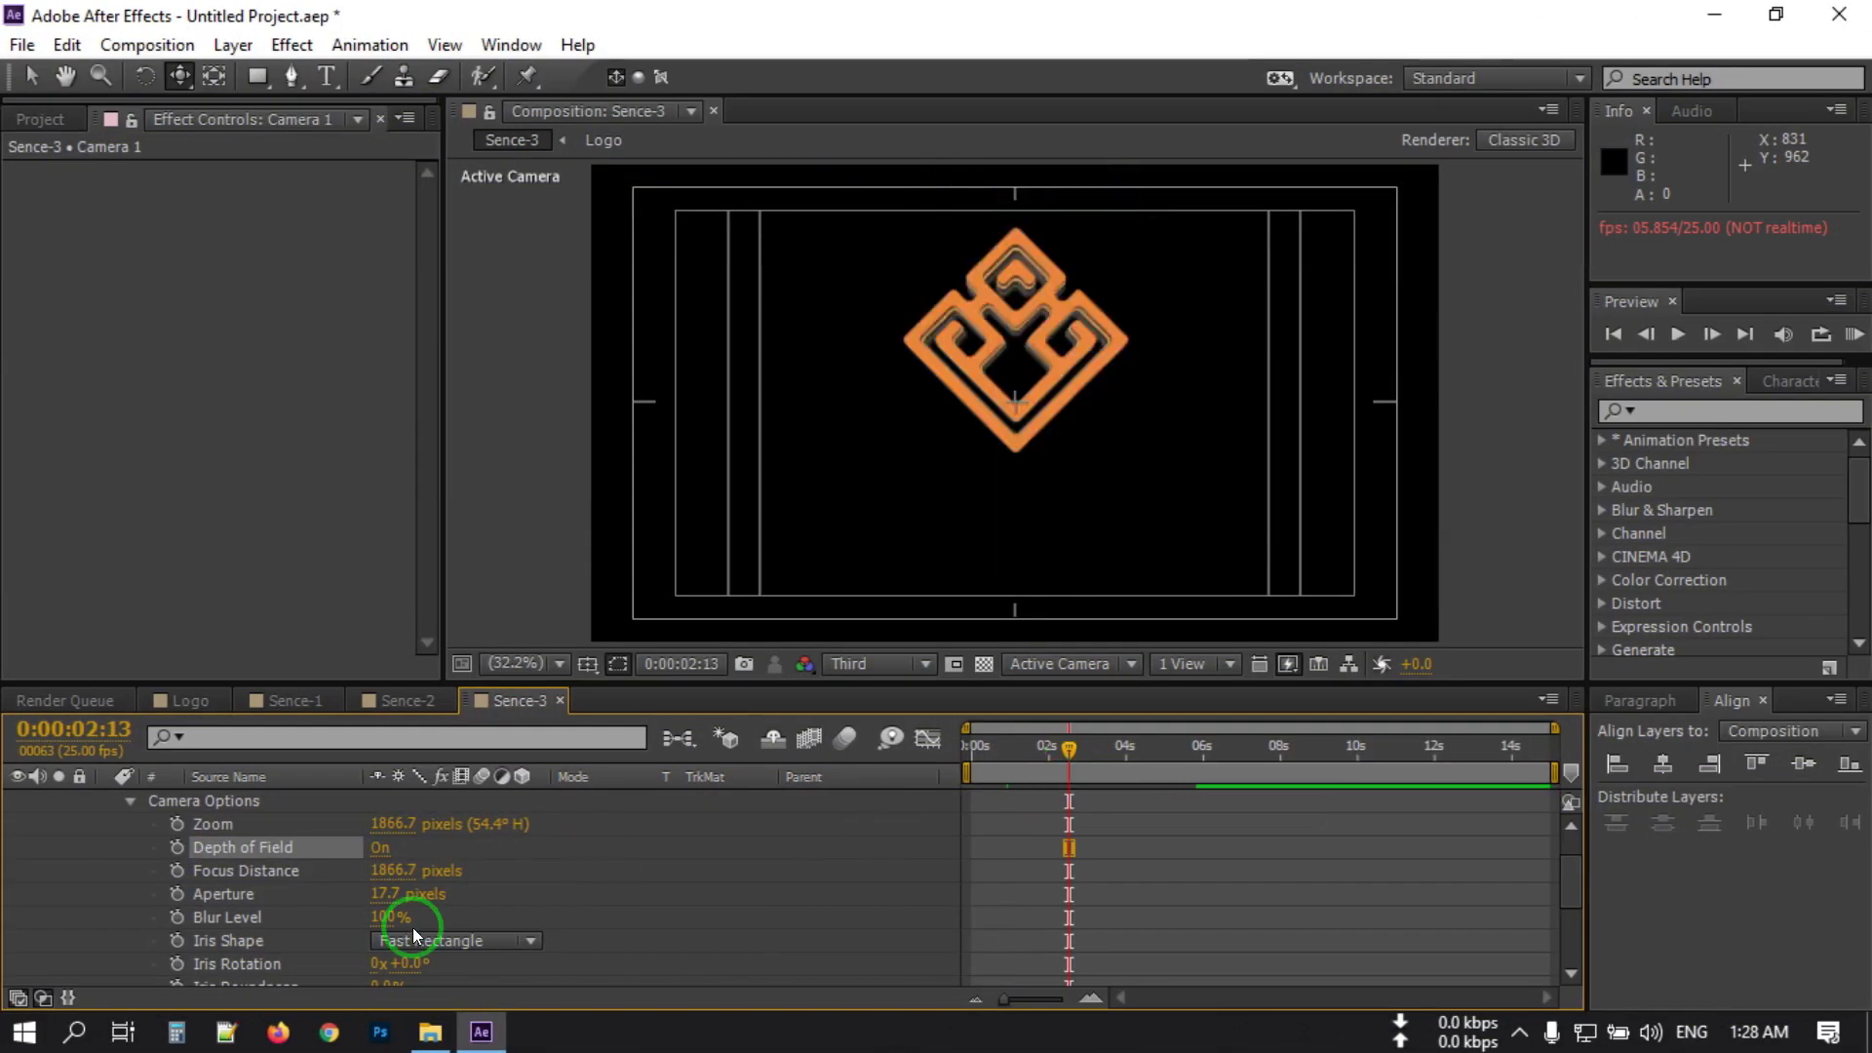
Check frame 20 and set Camera 1's Blur Level to 61%, Aperture to 30 pixels and Focus Distance to 2000 pixels.
{"action": "left_click", "coordinate": [1004, 749]}
{"action": "left_click_drag", "start_coordinate": [395, 917], "coordinate": [385, 849]}
{"action": "left_click", "coordinate": [420, 892]}
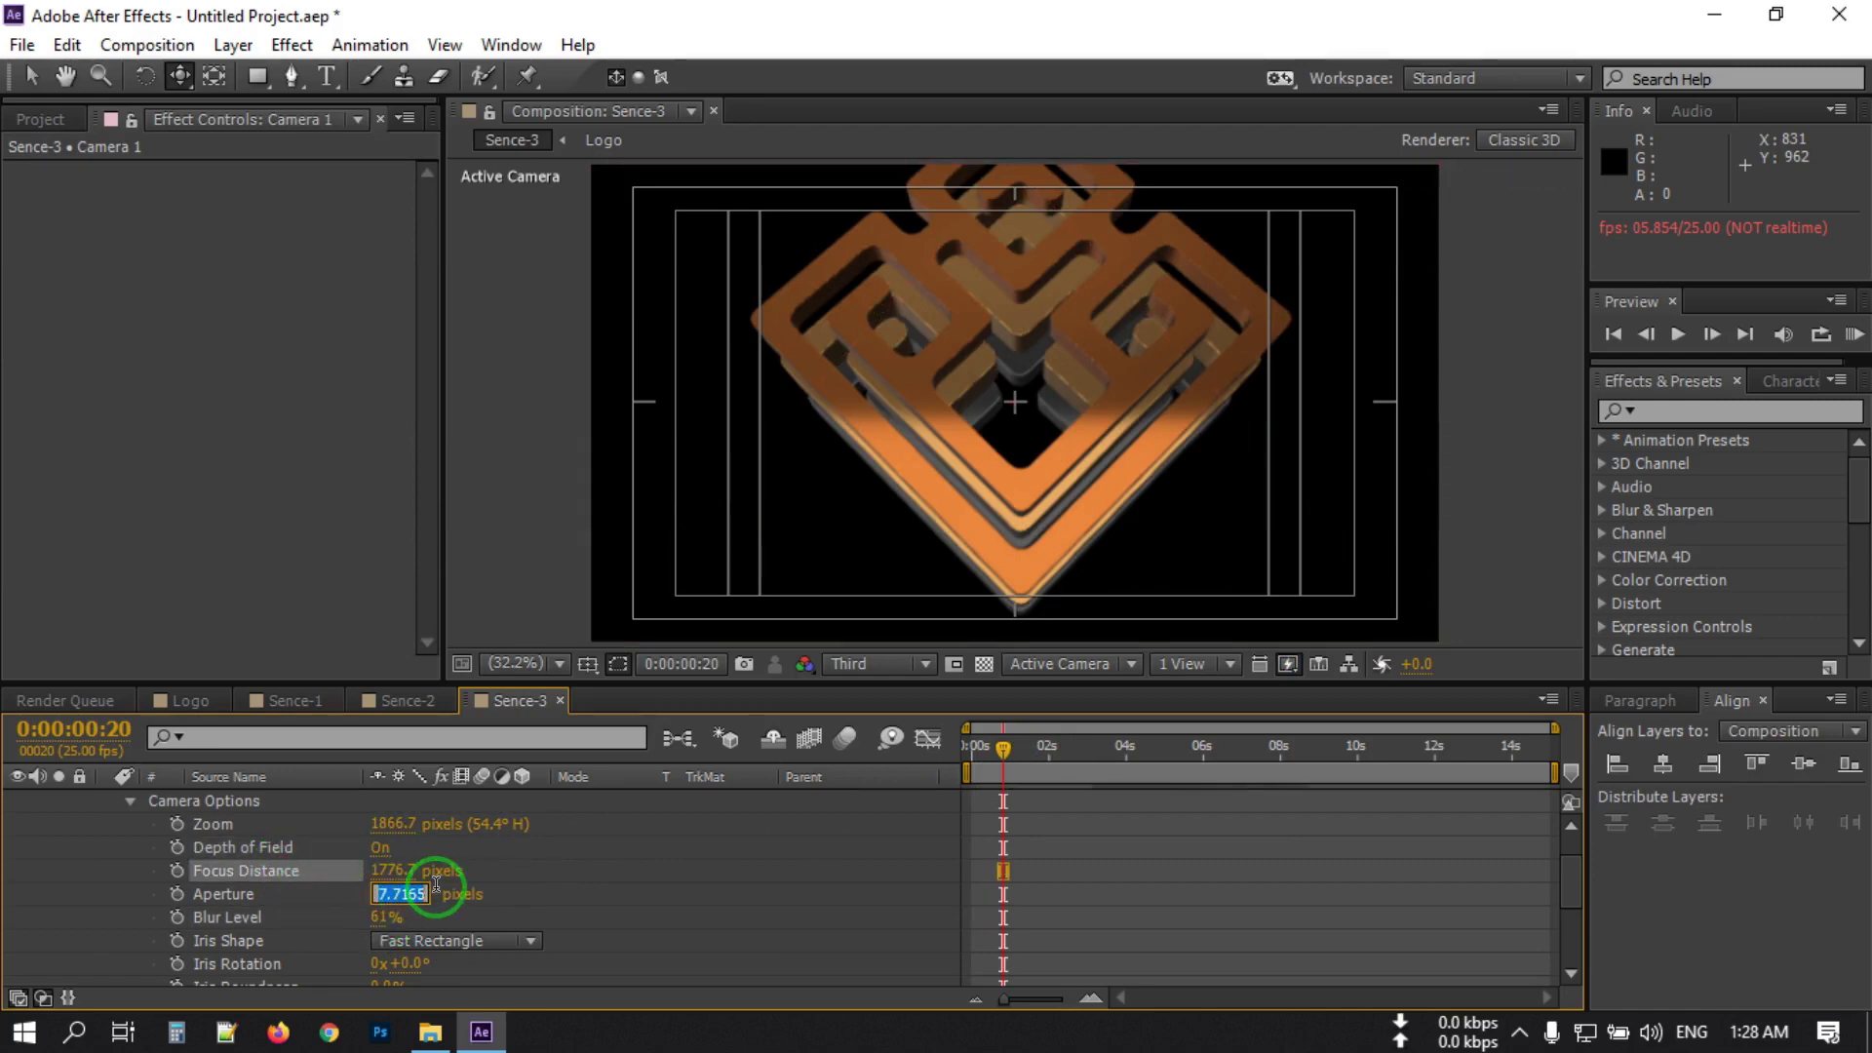
{"action": "type", "text": "30"}
{"action": "key", "text": "Return"}
{"action": "left_click", "coordinate": [471, 871]}
{"action": "type", "text": "2000"}
{"action": "key", "text": "Return"}
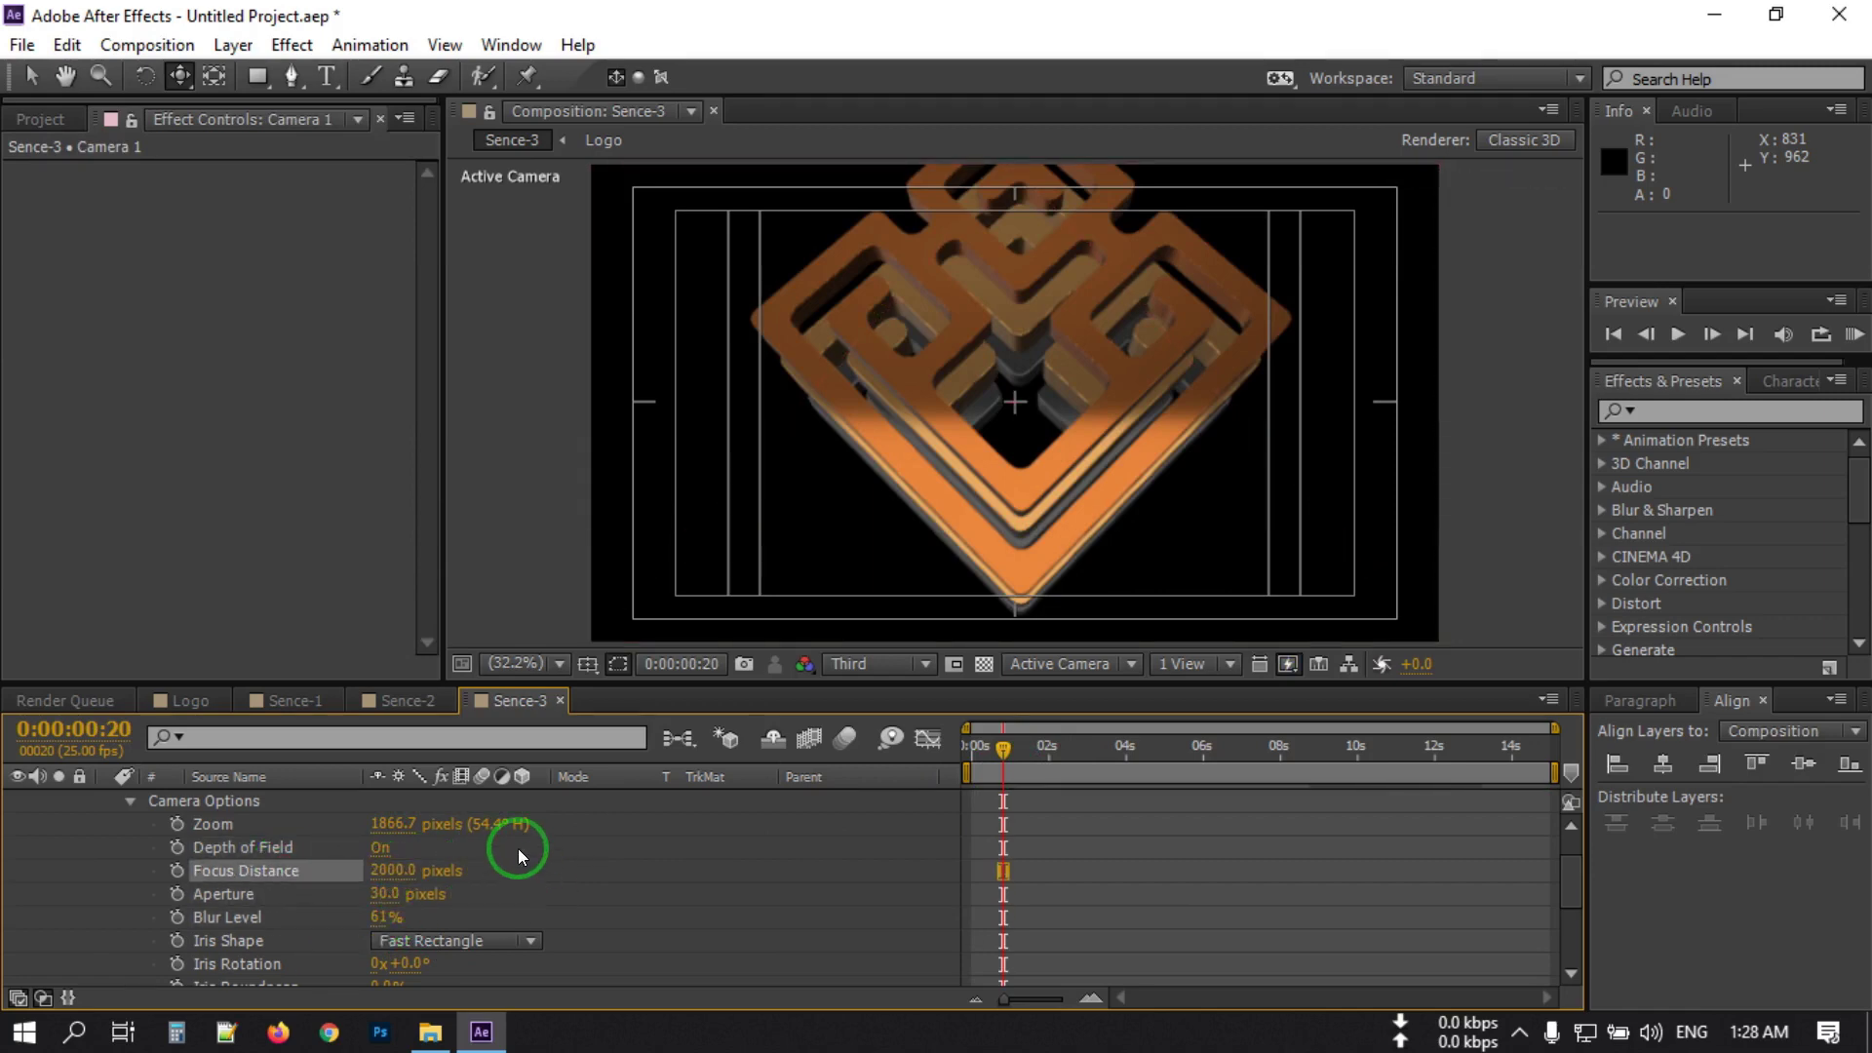
Set Camera 1's Focus Distance to 1000 pixels and keep Depth of Field on.
{"action": "left_click", "coordinate": [444, 869]}
{"action": "type", "text": "1"}
{"action": "key", "text": "Return"}
{"action": "left_click", "coordinate": [383, 850]}
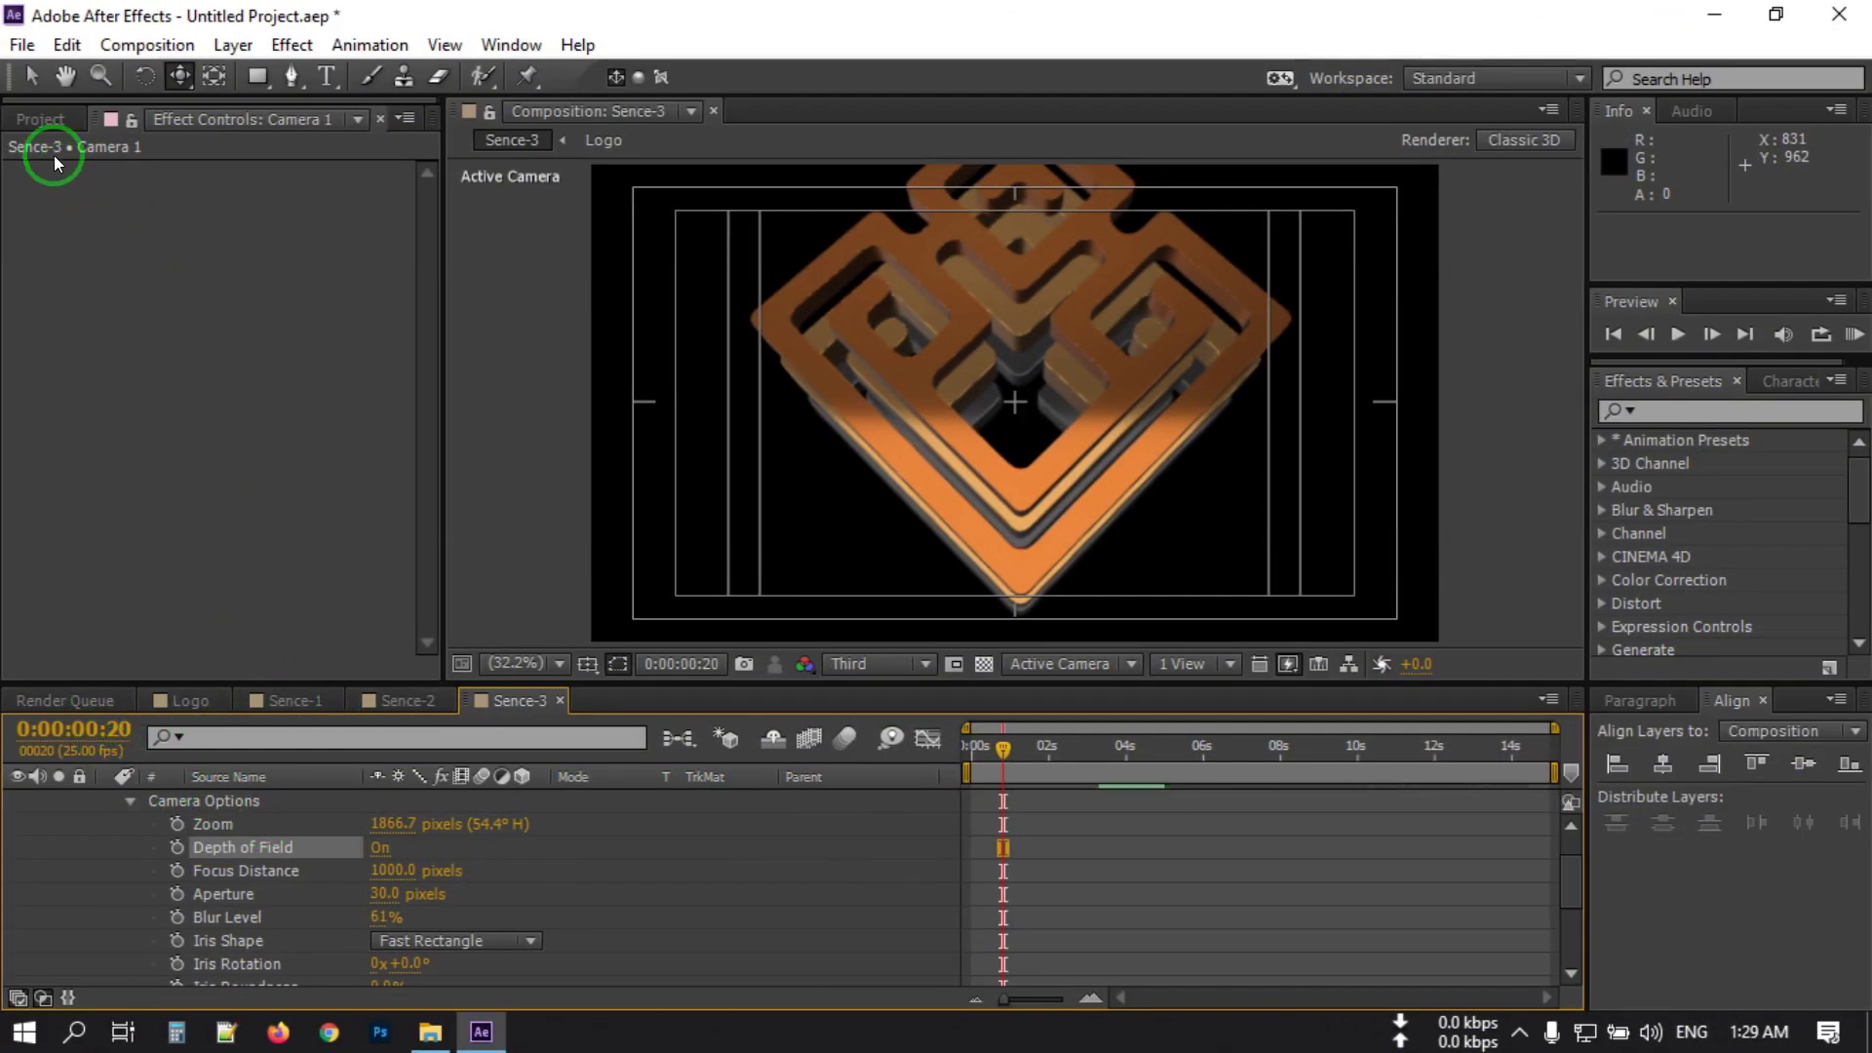
Create a composition named Main with the HDTV 1080 25 preset and a 15-second duration.
{"action": "left_click", "coordinate": [37, 118]}
{"action": "left_click", "coordinate": [88, 667]}
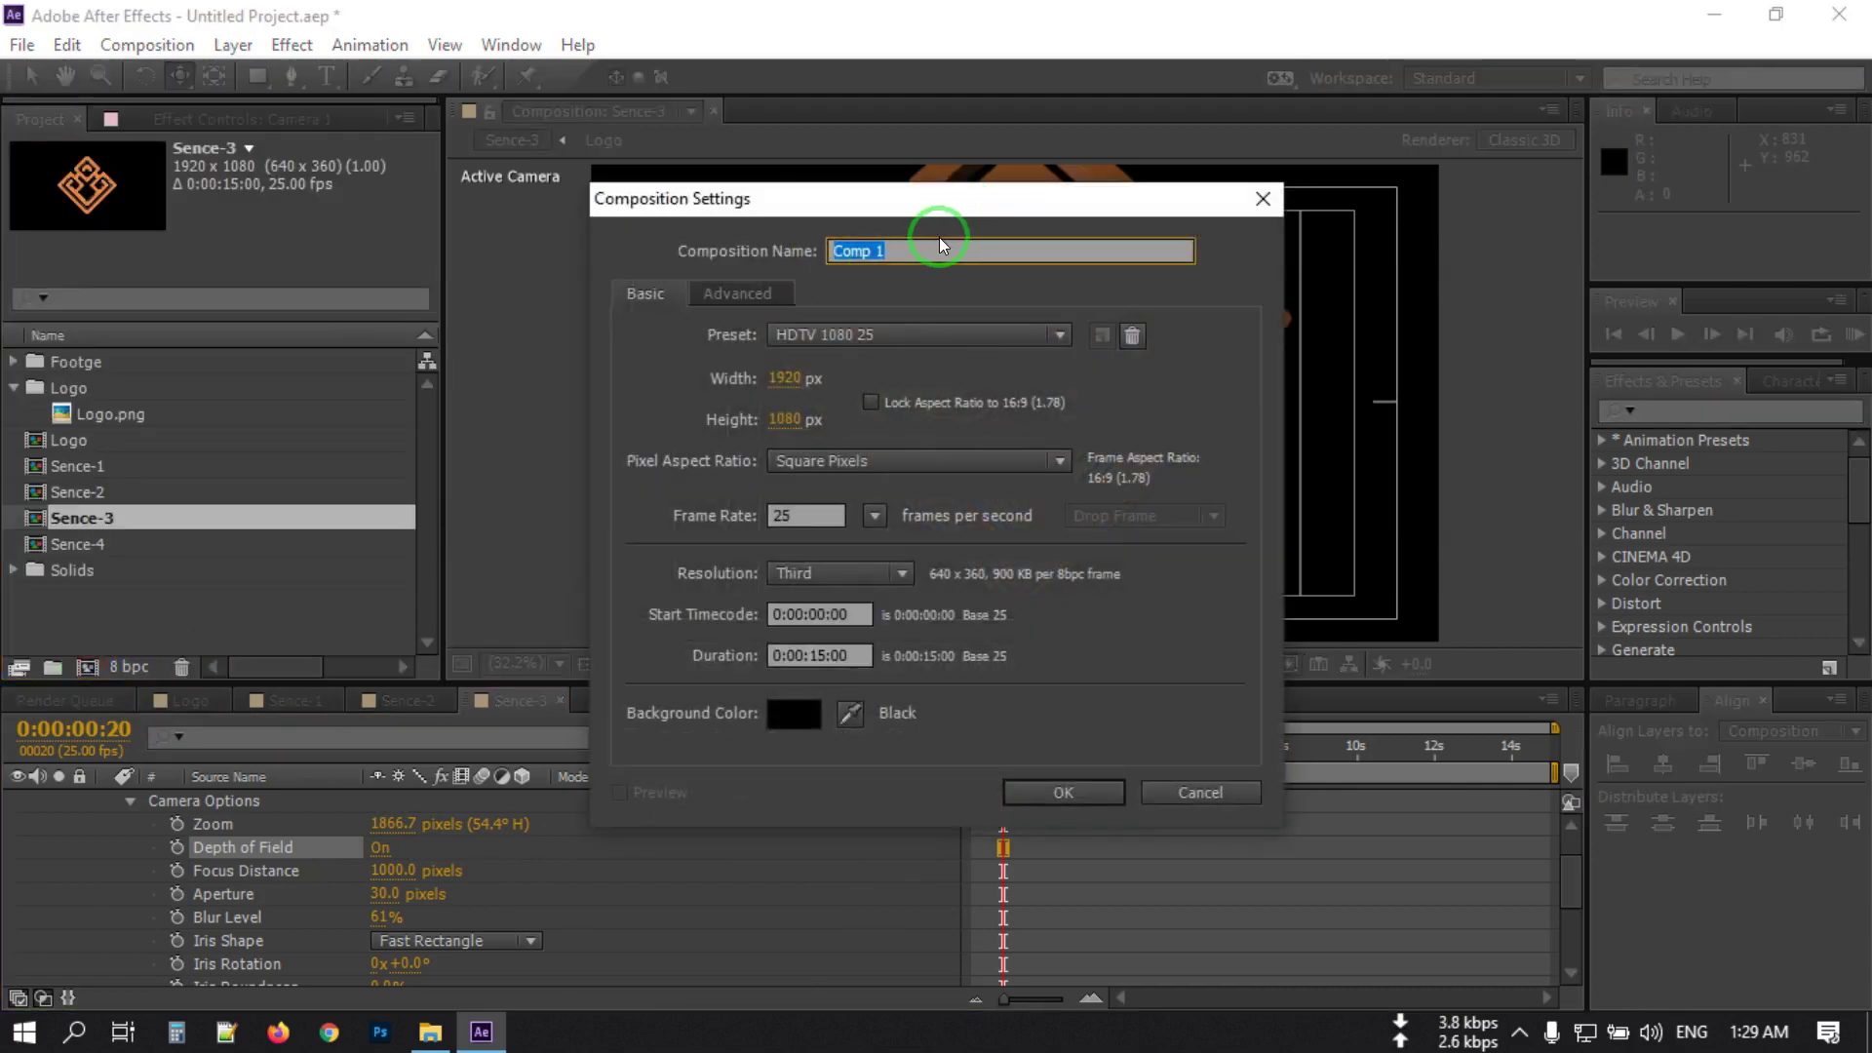
{"action": "type", "text": "Main"}
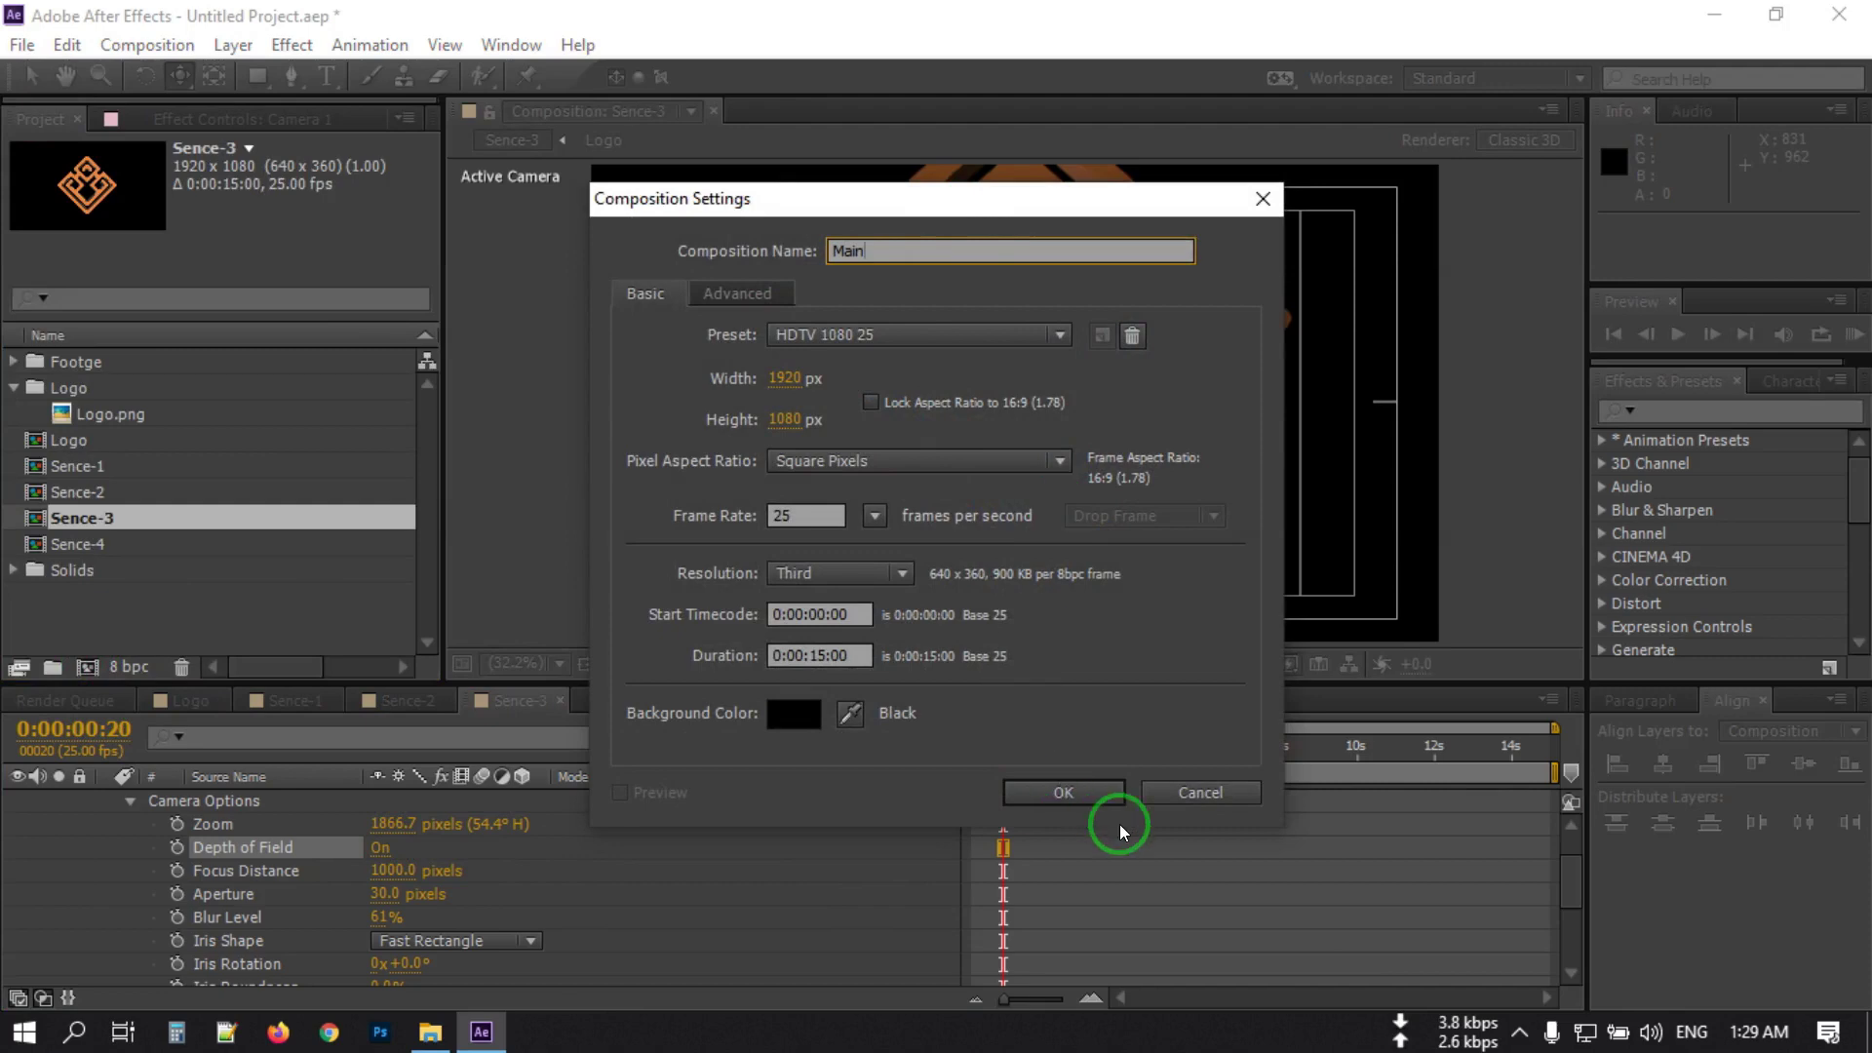
{"action": "left_click", "coordinate": [1068, 792]}
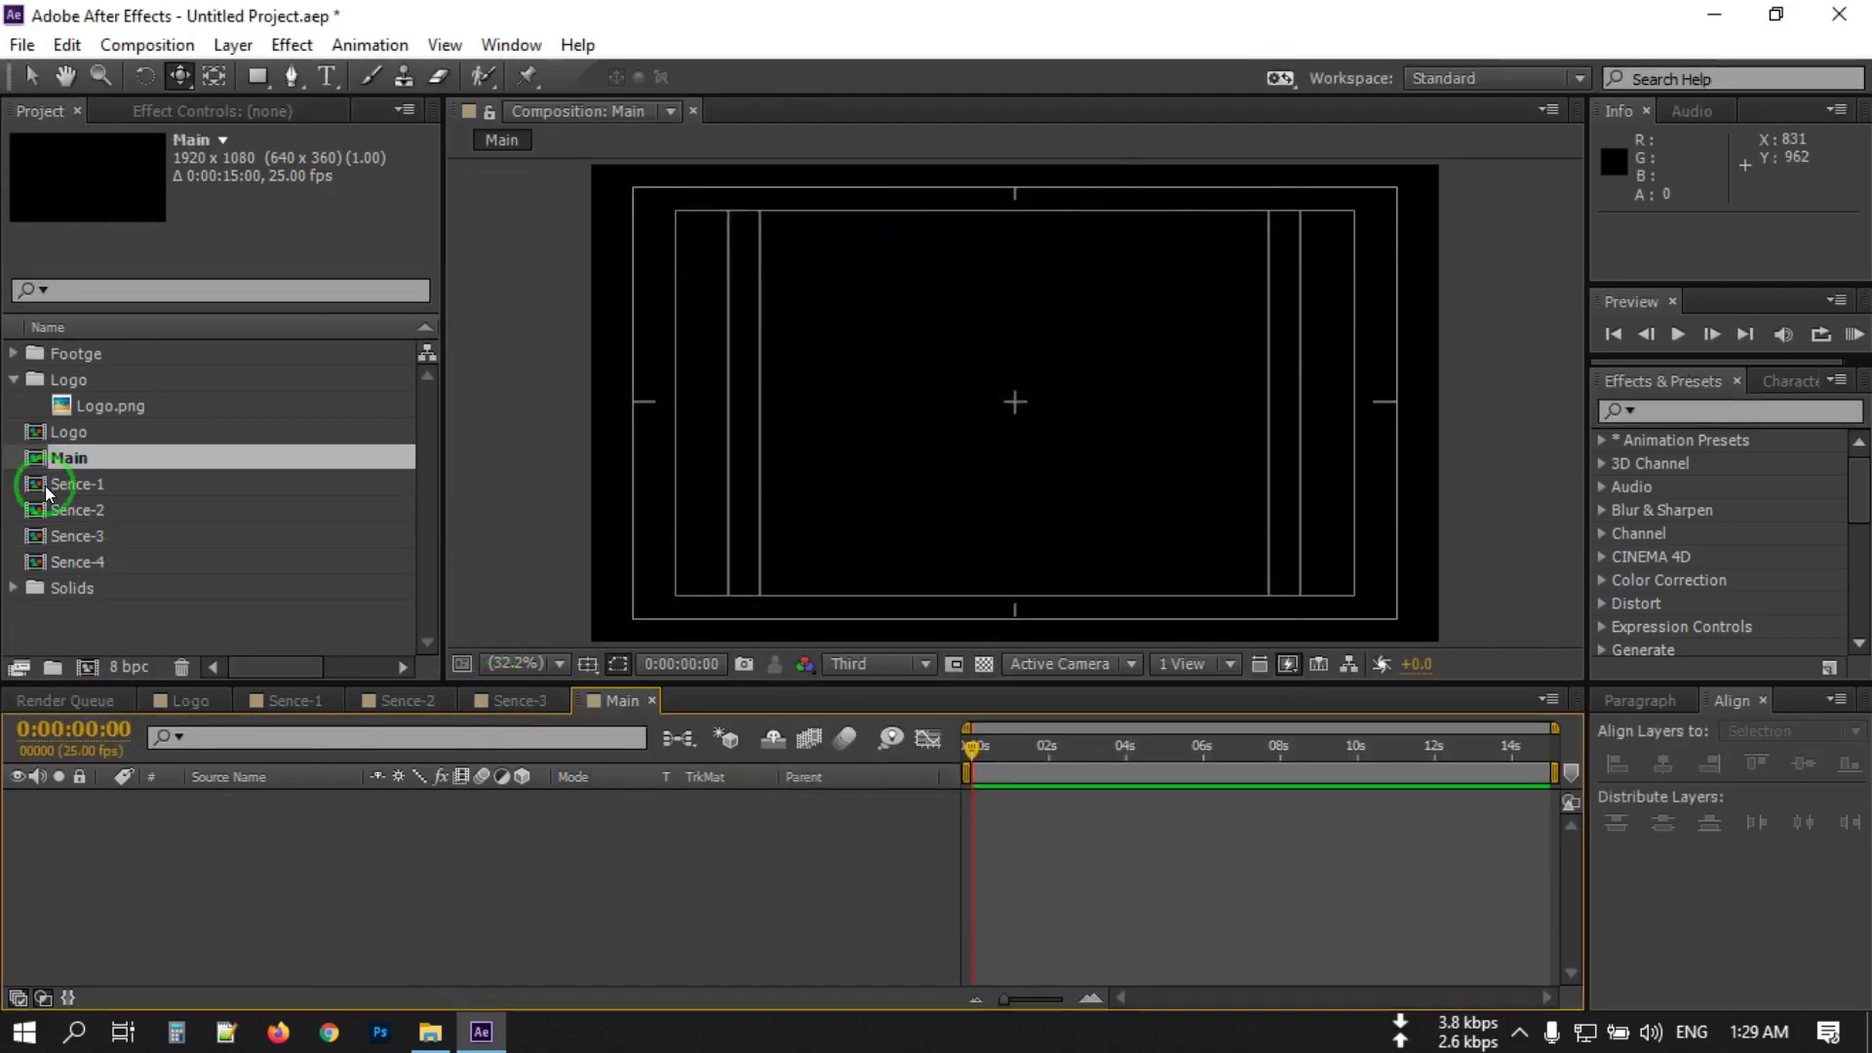
Add Sence-1 to the Main composition and trim the layer's end at 0:00:02:00.
{"action": "left_click", "coordinate": [85, 487]}
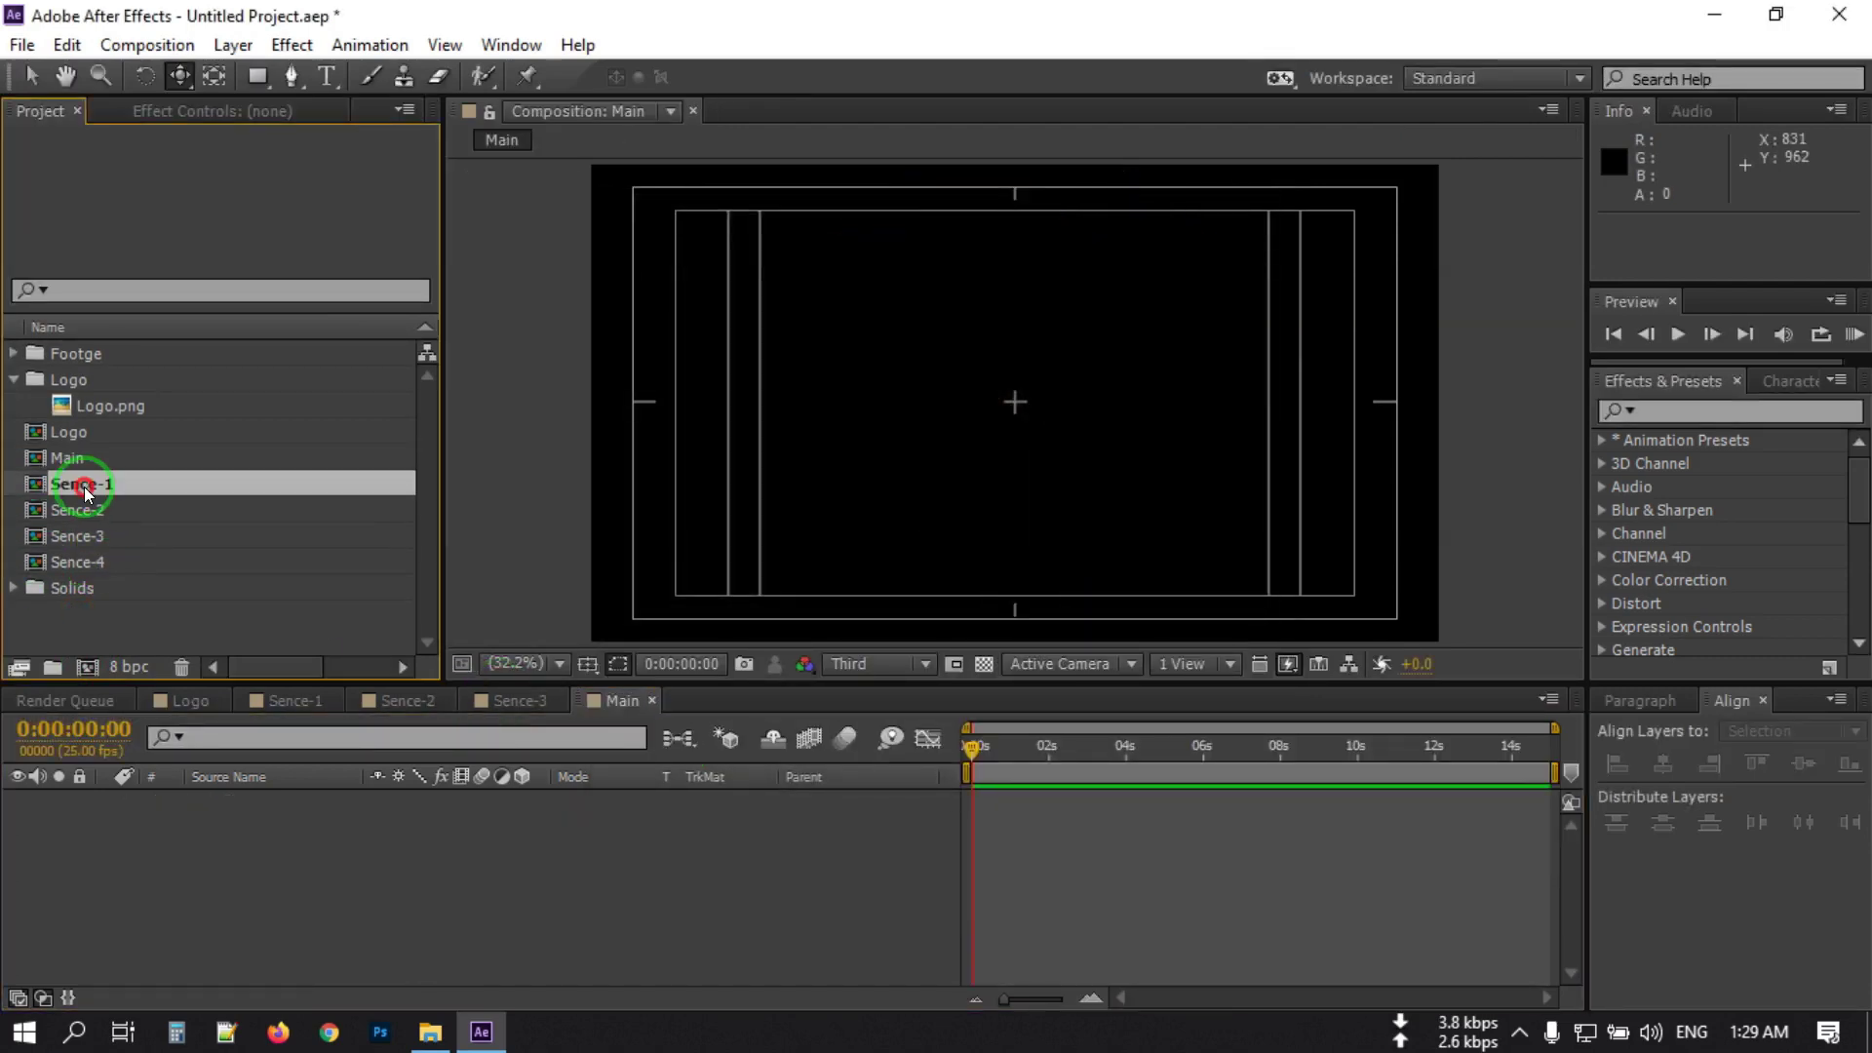
{"action": "left_click_drag", "start_coordinate": [85, 487], "coordinate": [293, 869]}
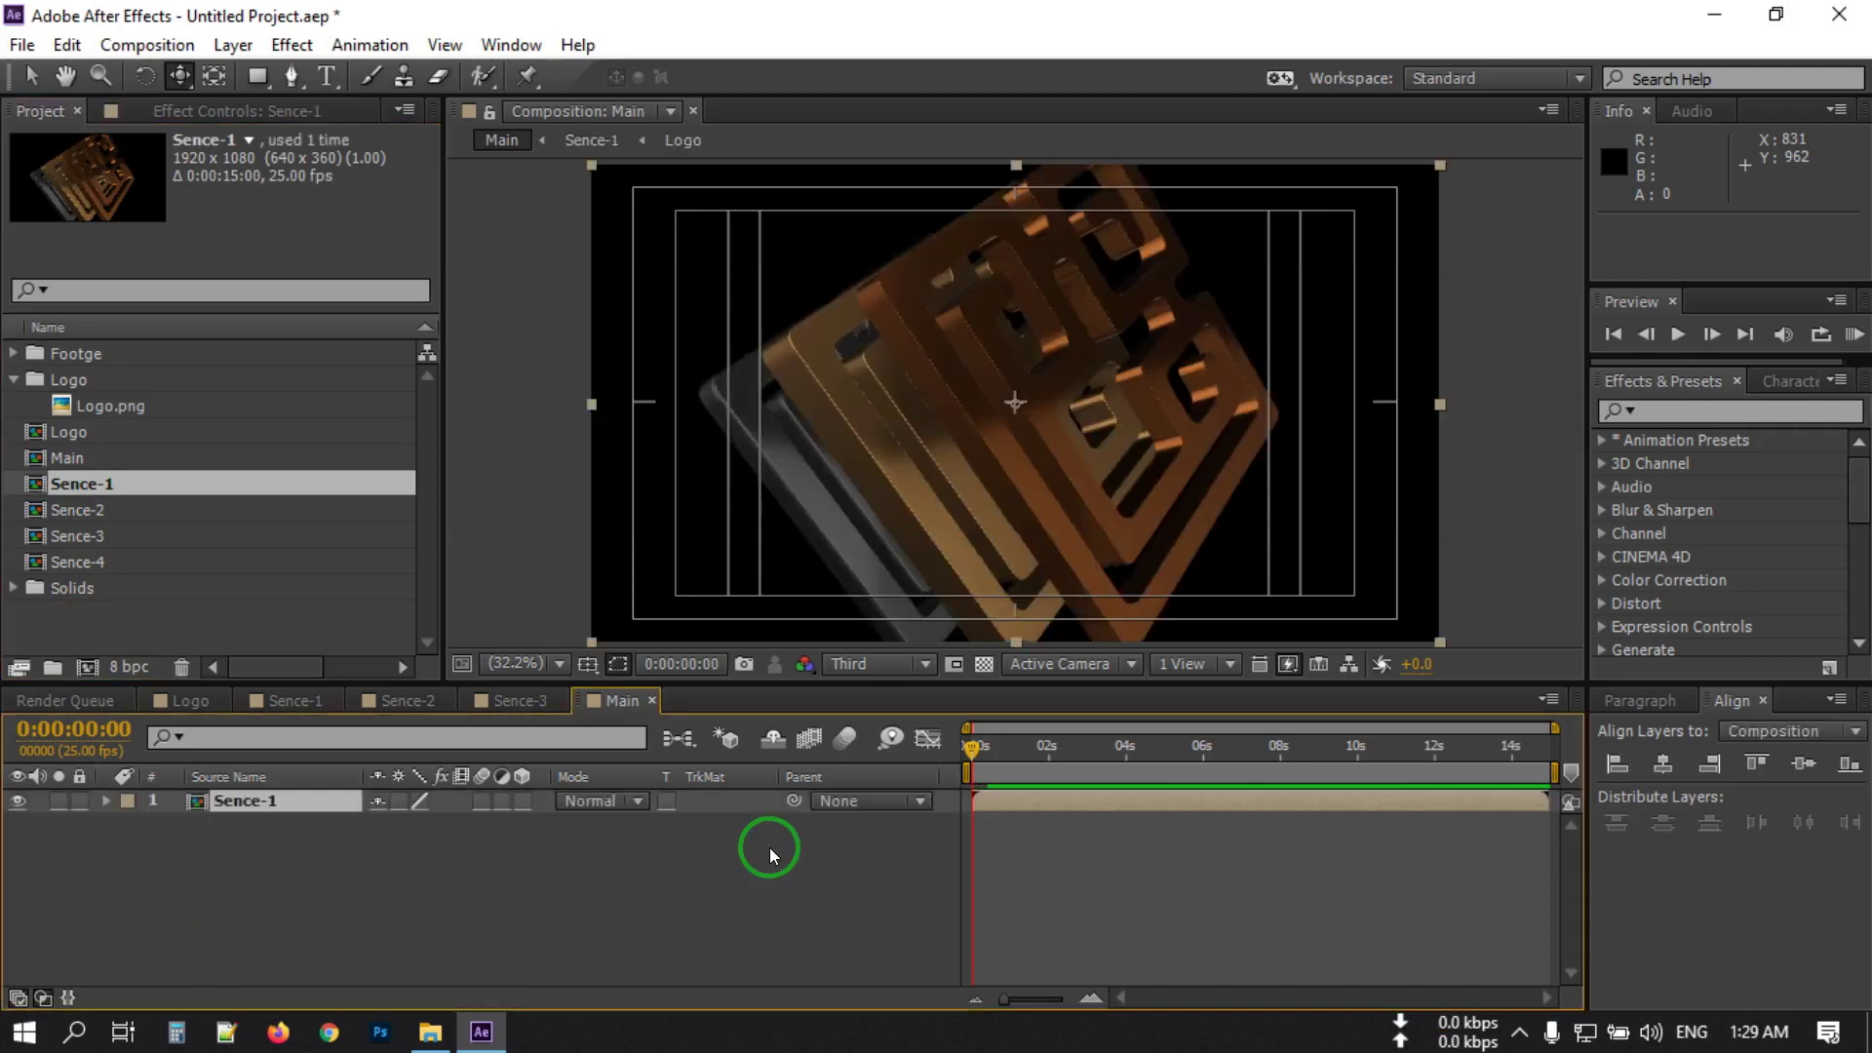
{"action": "left_click", "coordinate": [1047, 758]}
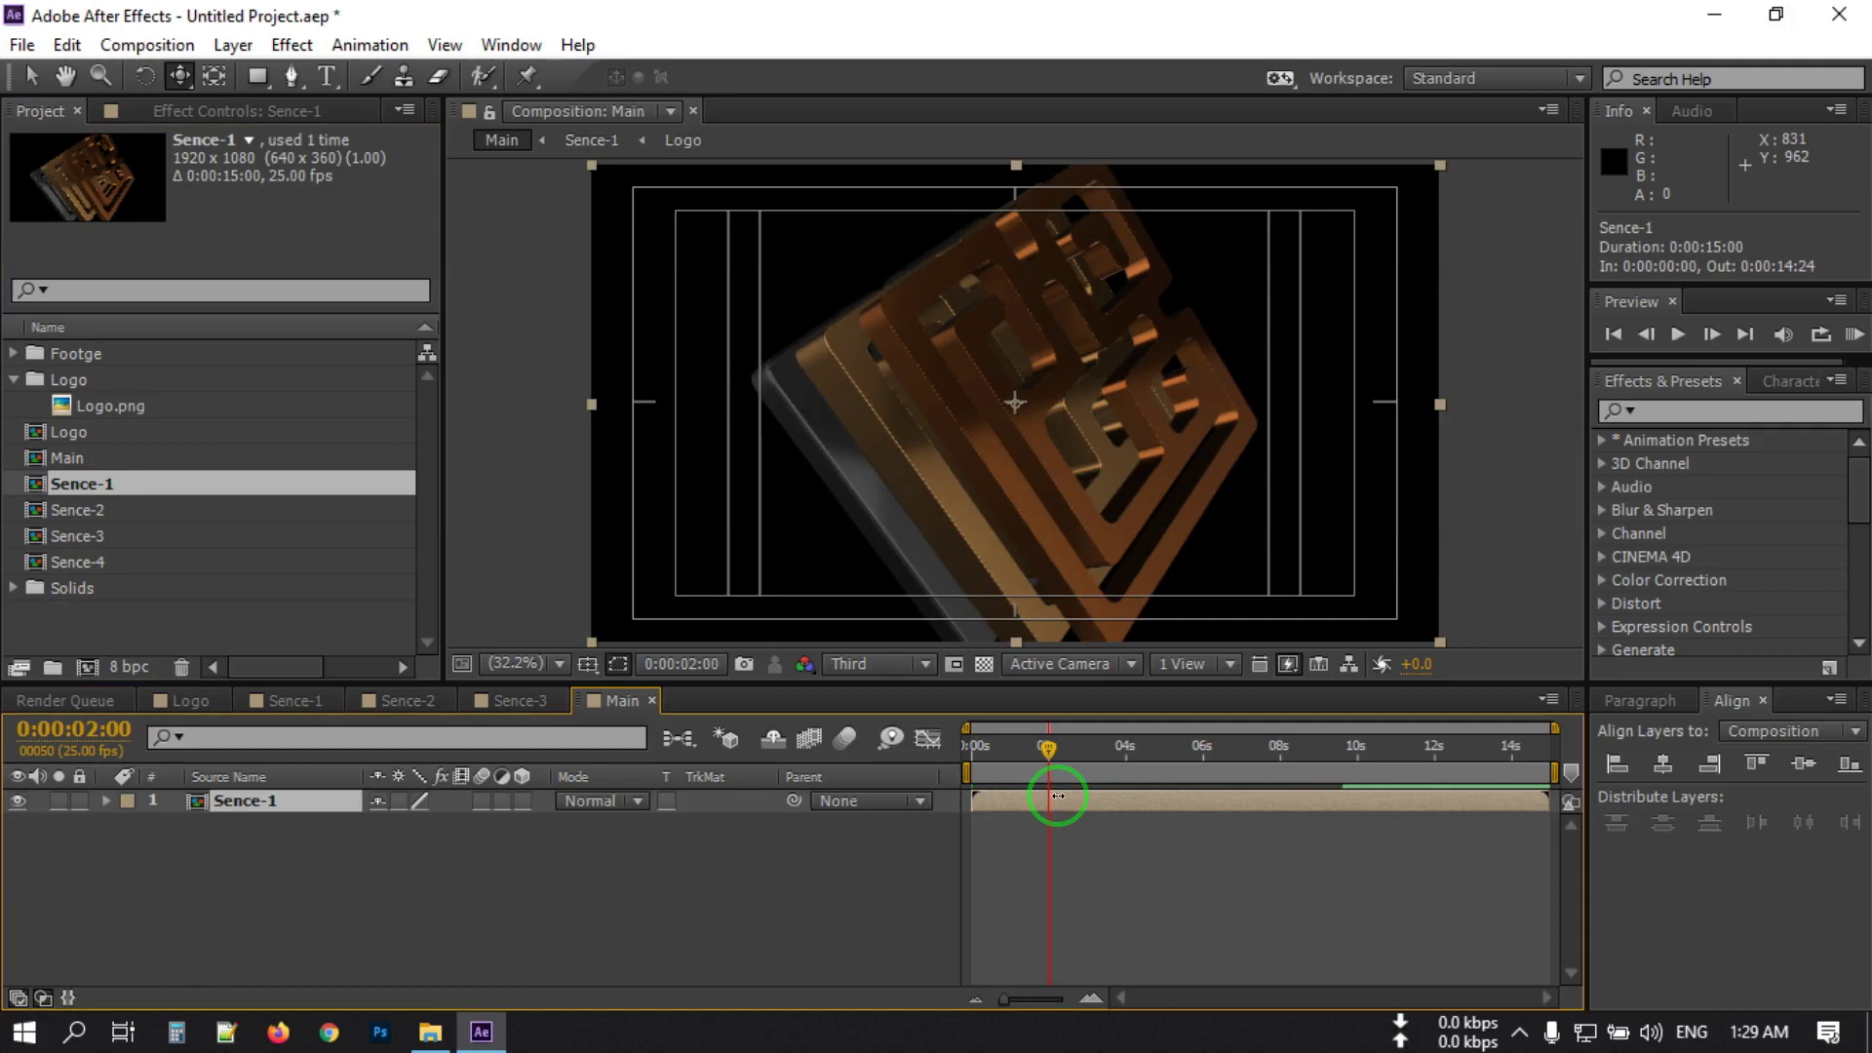
{"action": "key", "text": "alt+bracketright"}
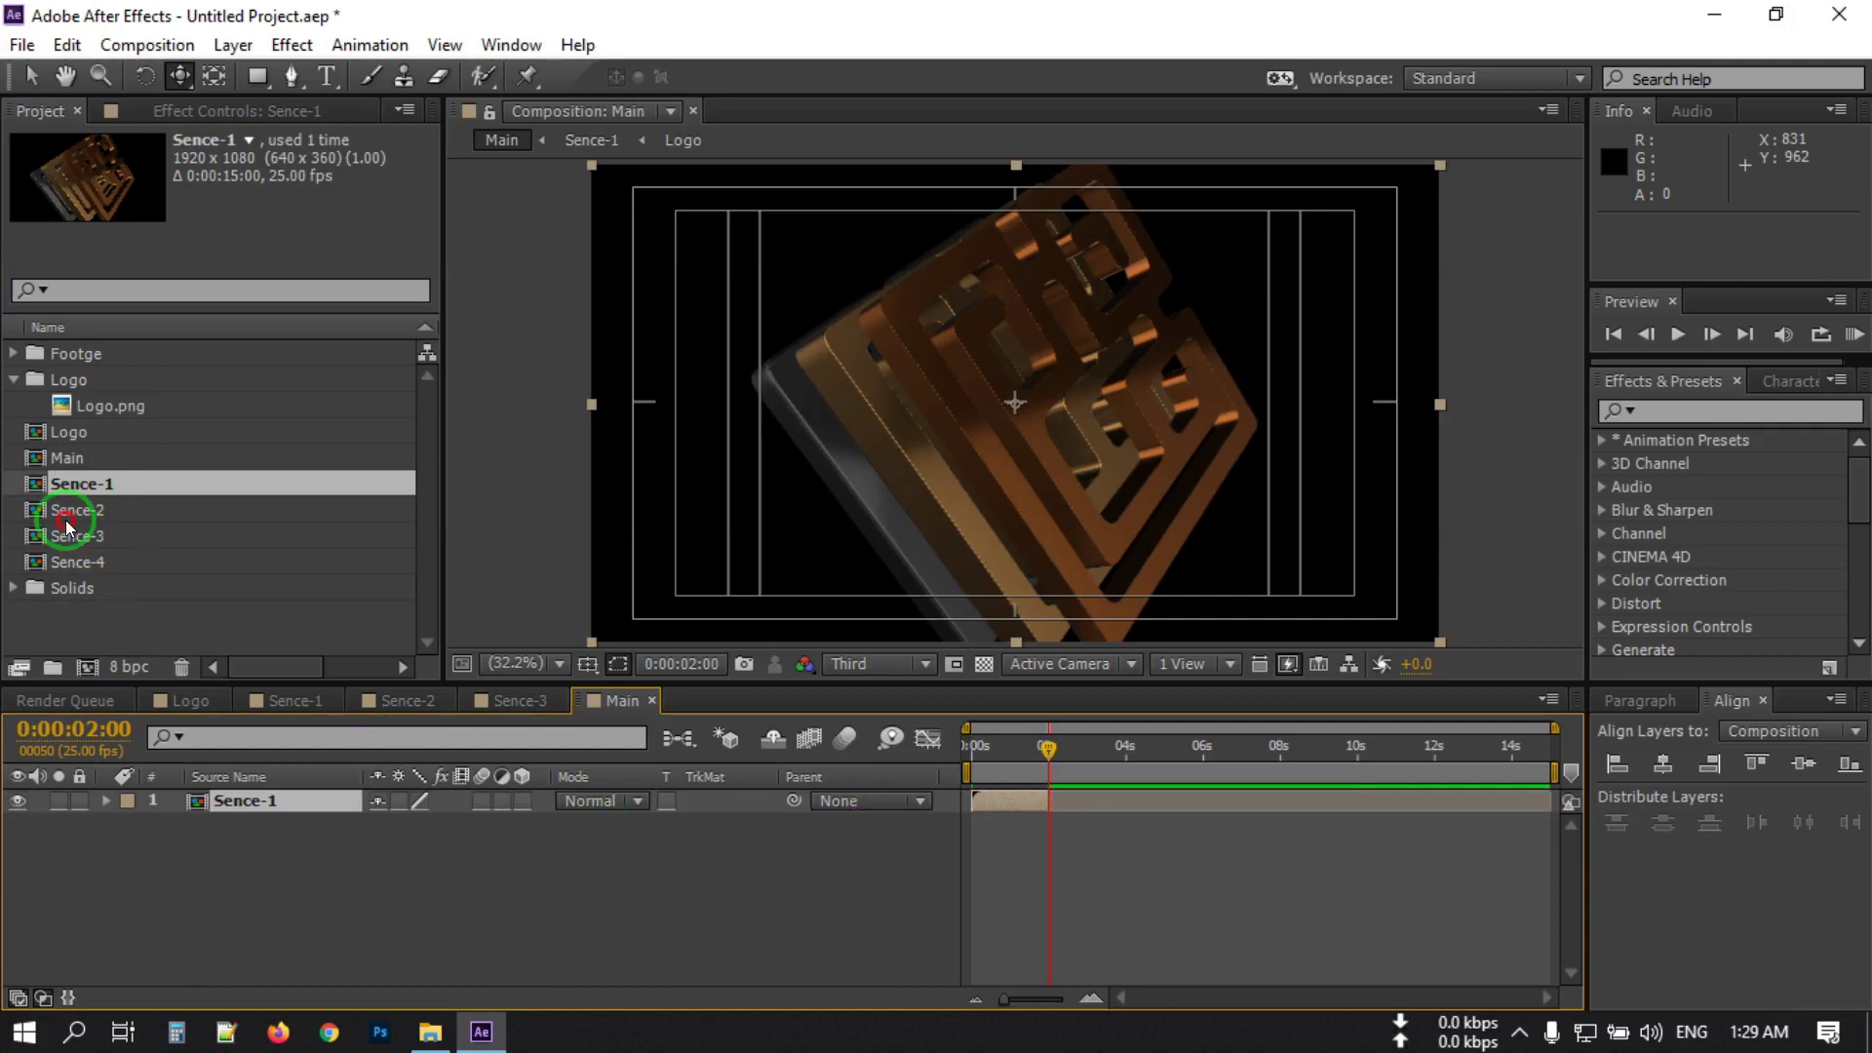
Add Sence-2 above Sence-1, starting at 0:00:02:00, and trim its end at 0:00:05:07.
{"action": "left_click_drag", "start_coordinate": [67, 527], "coordinate": [1127, 771]}
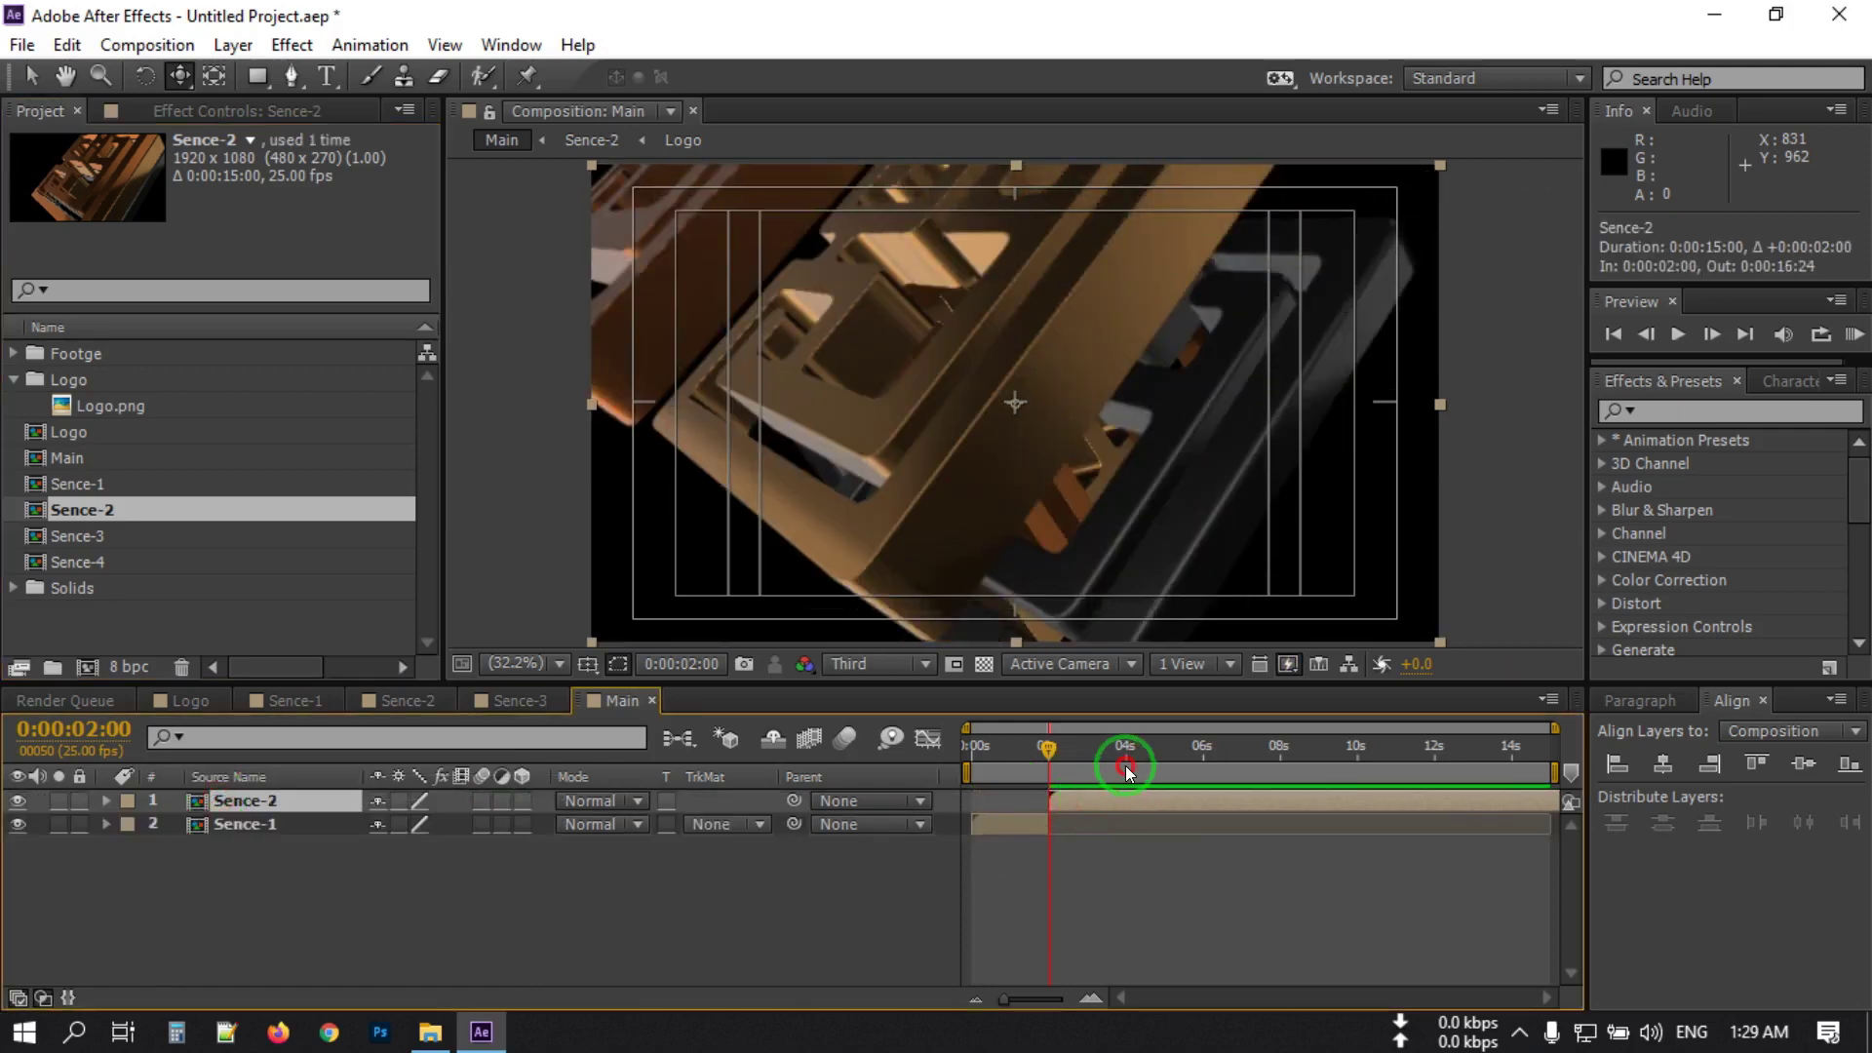
{"action": "left_click", "coordinate": [1127, 769]}
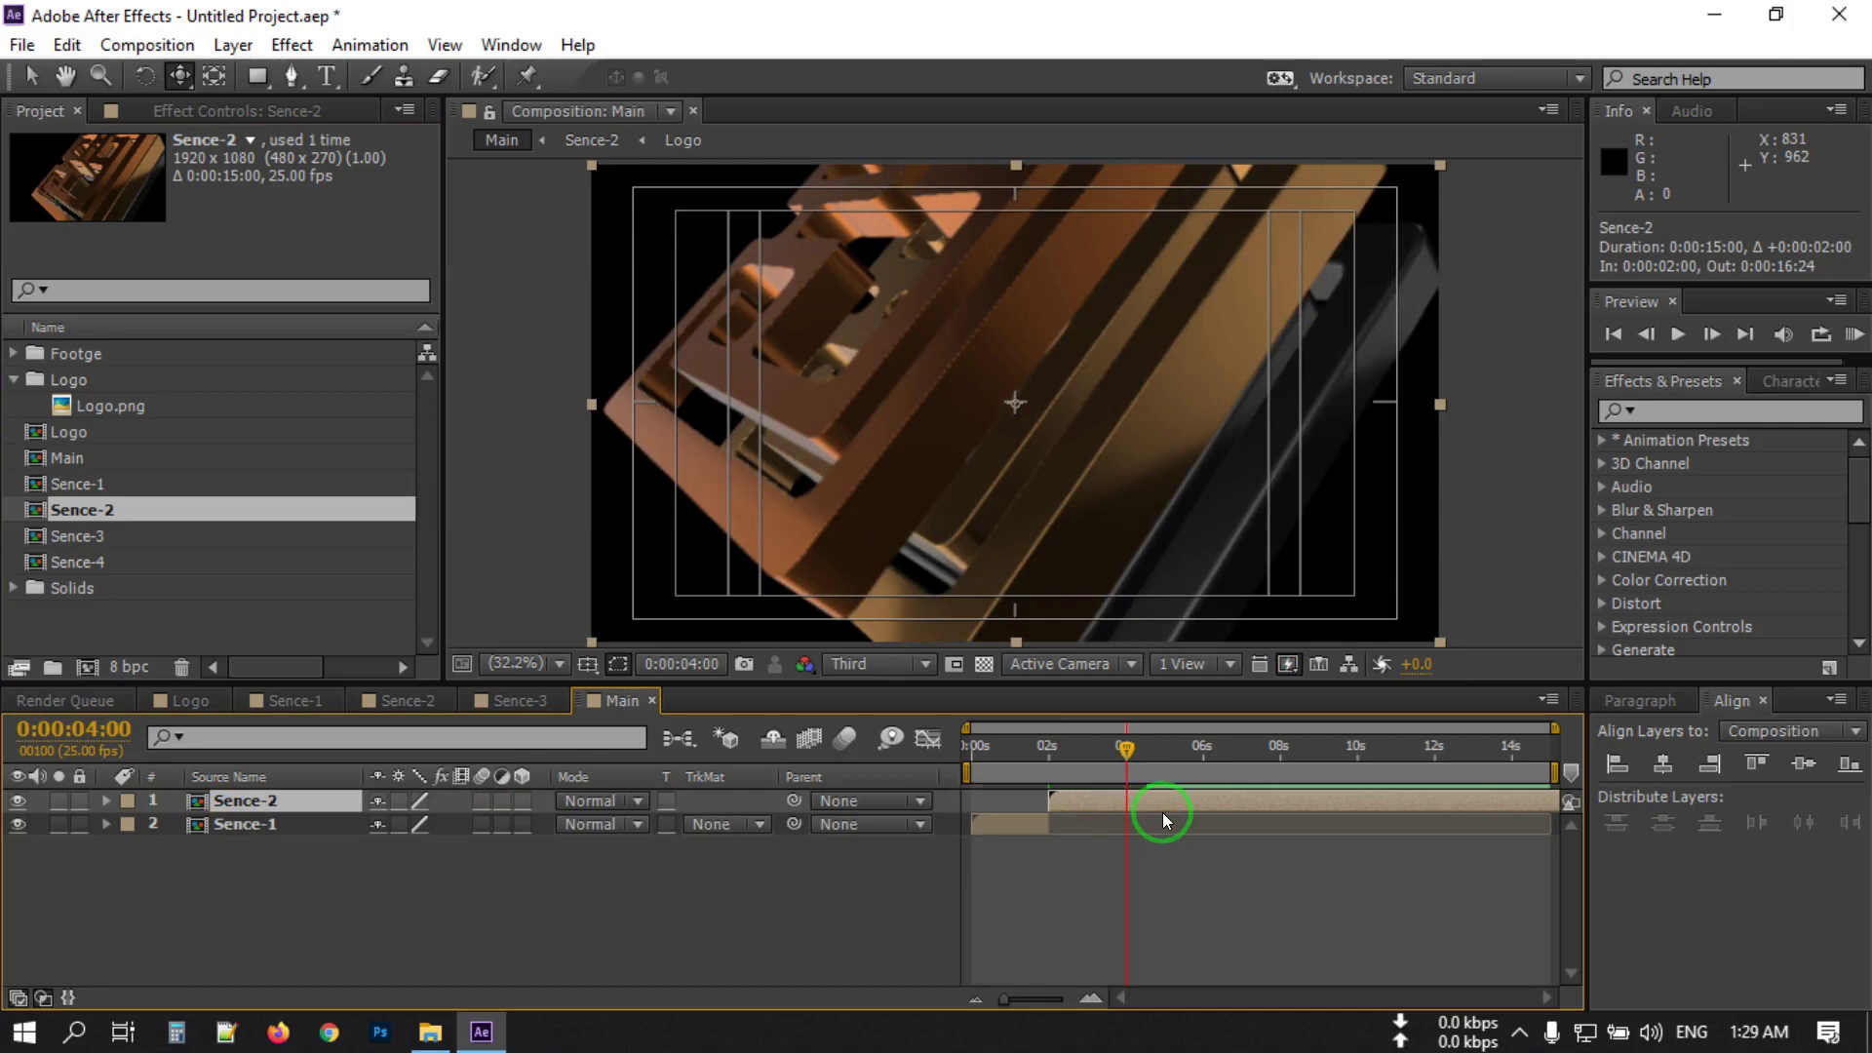
{"action": "left_click", "coordinate": [1162, 770]}
{"action": "left_click", "coordinate": [1172, 767]}
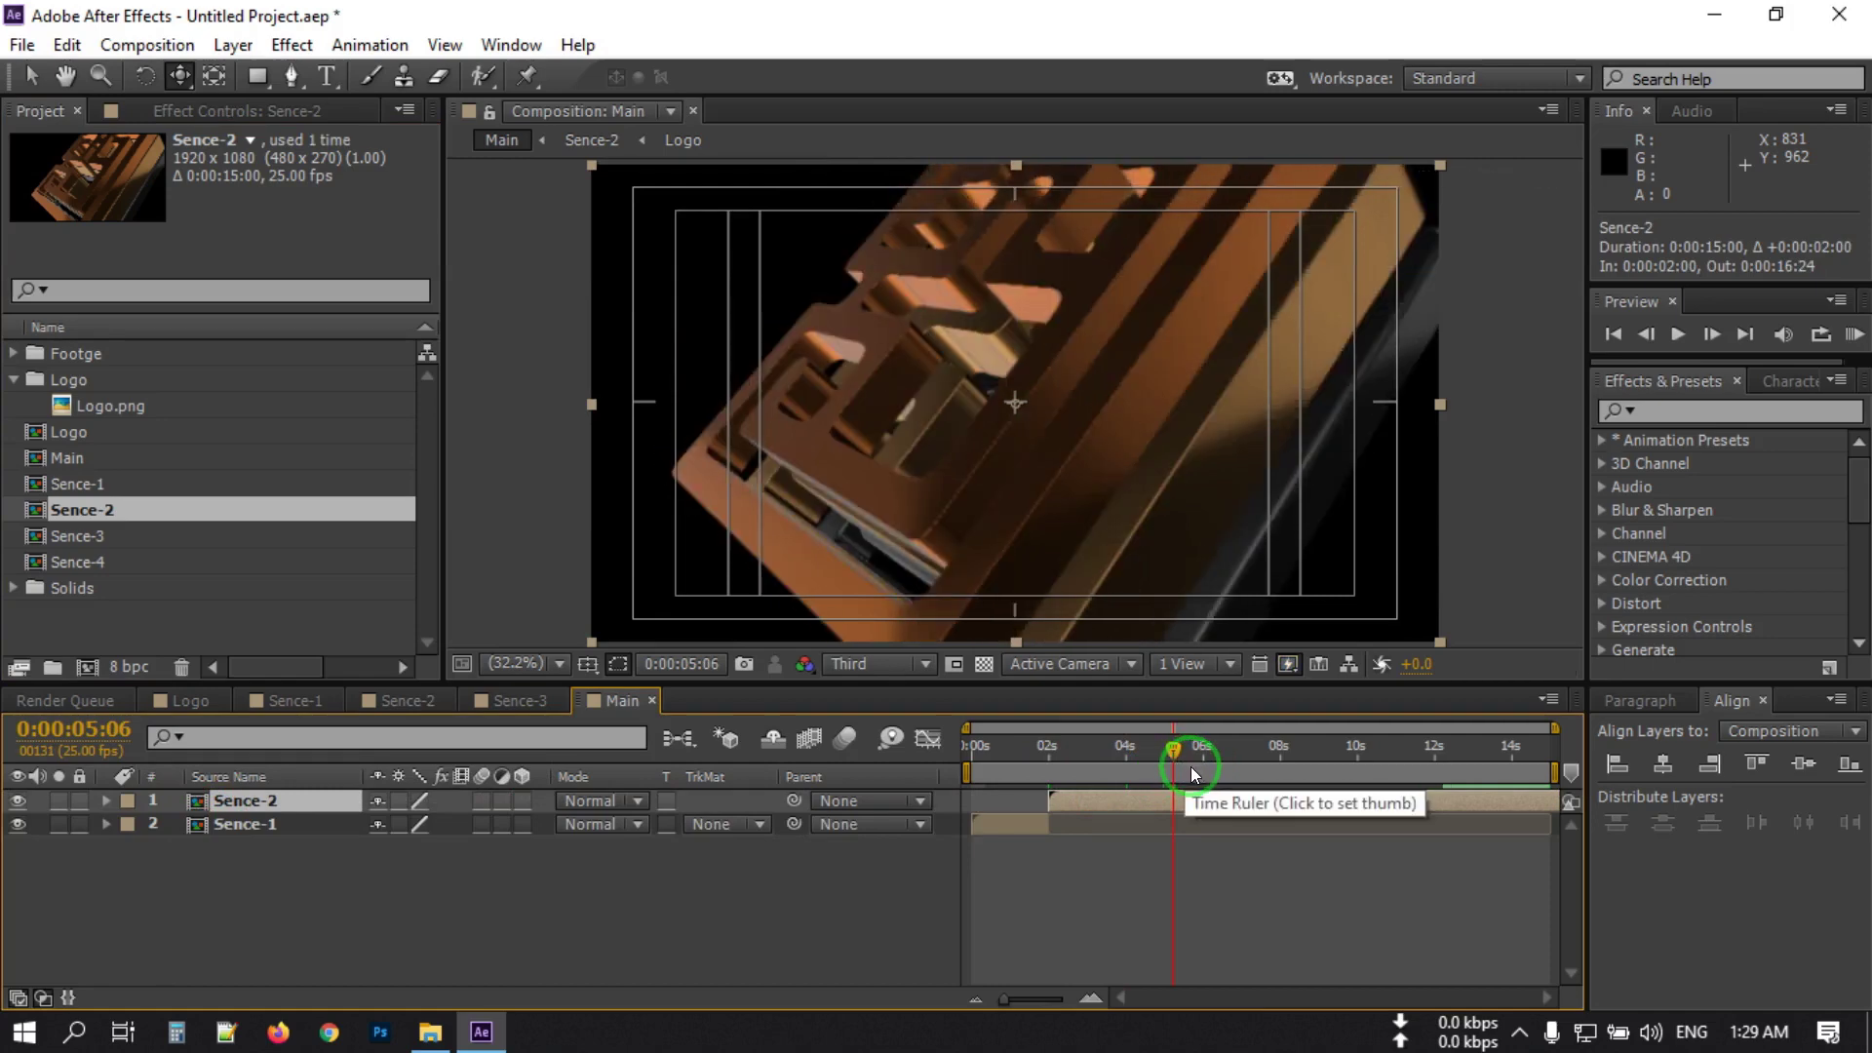
{"action": "left_click", "coordinate": [1175, 772]}
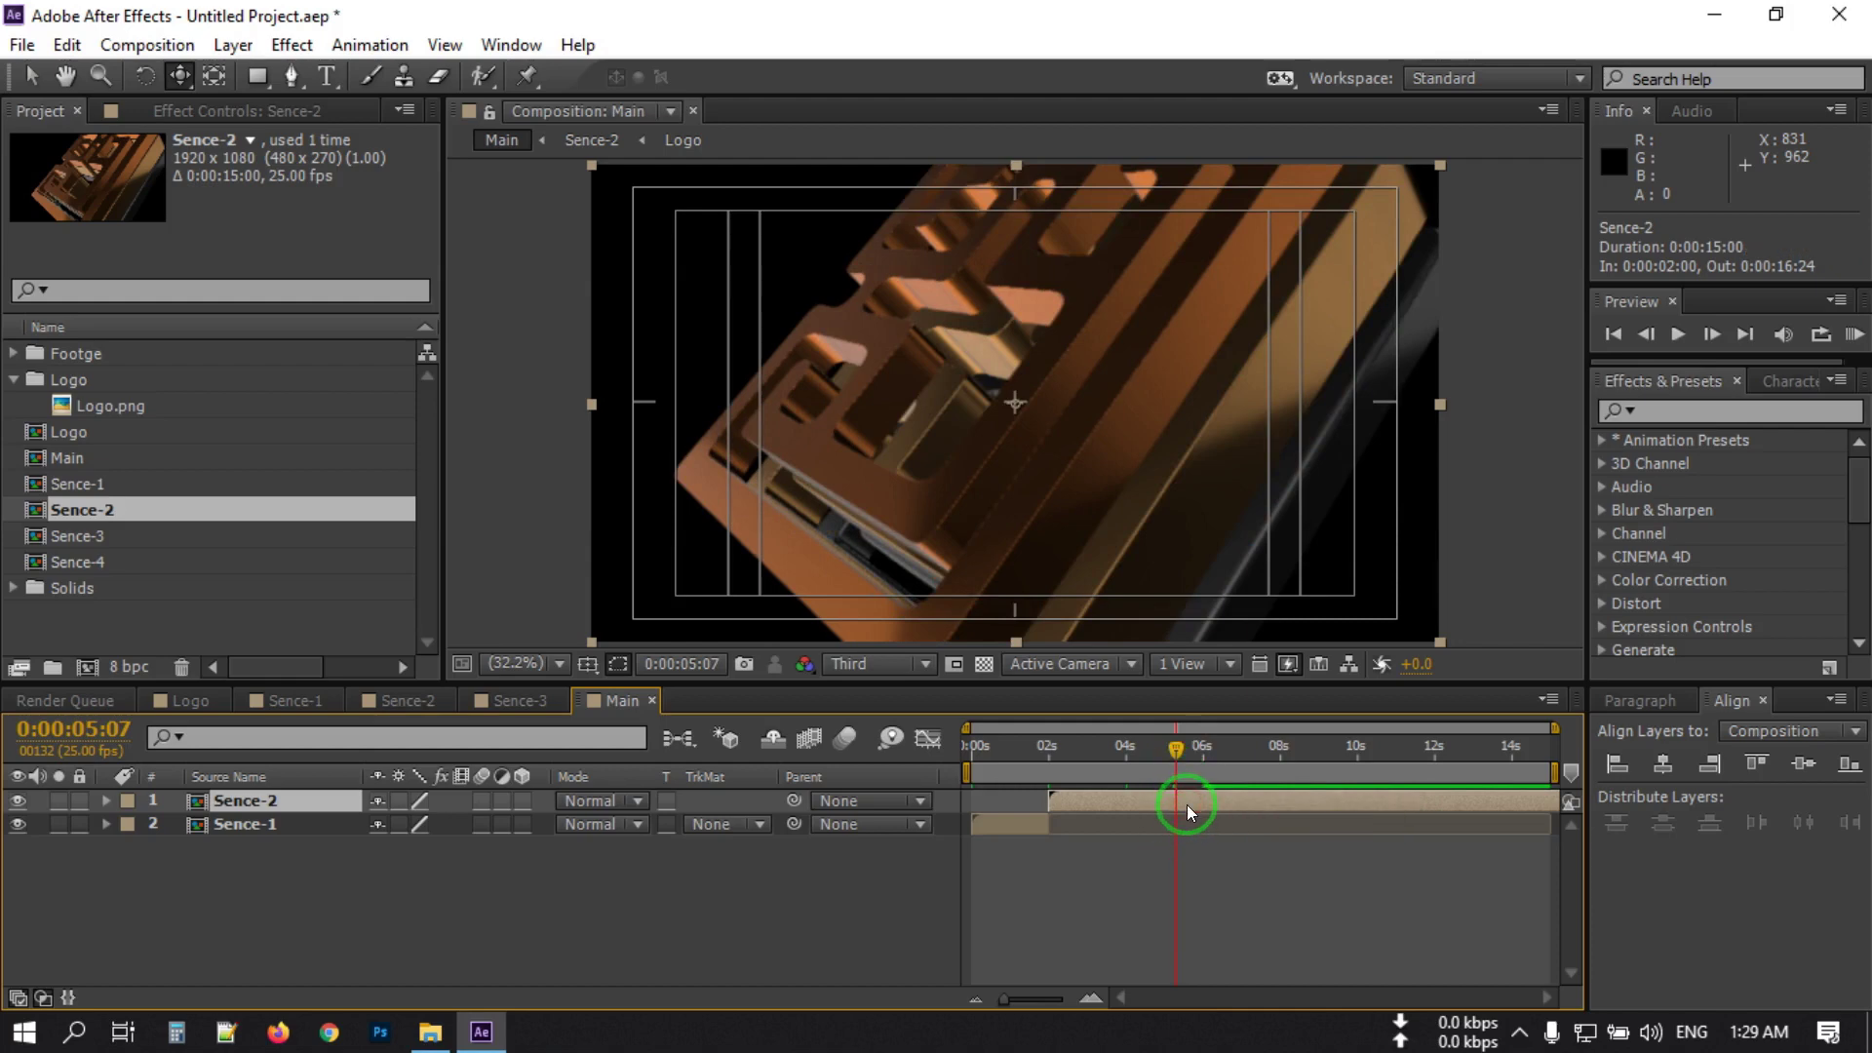
{"action": "key", "text": "alt+bracketright"}
Add Sence-3 as the top layer, starting at 0:00:05:07, and trim its end at 0:00:08:11.
{"action": "left_click_drag", "start_coordinate": [82, 546], "coordinate": [195, 814]}
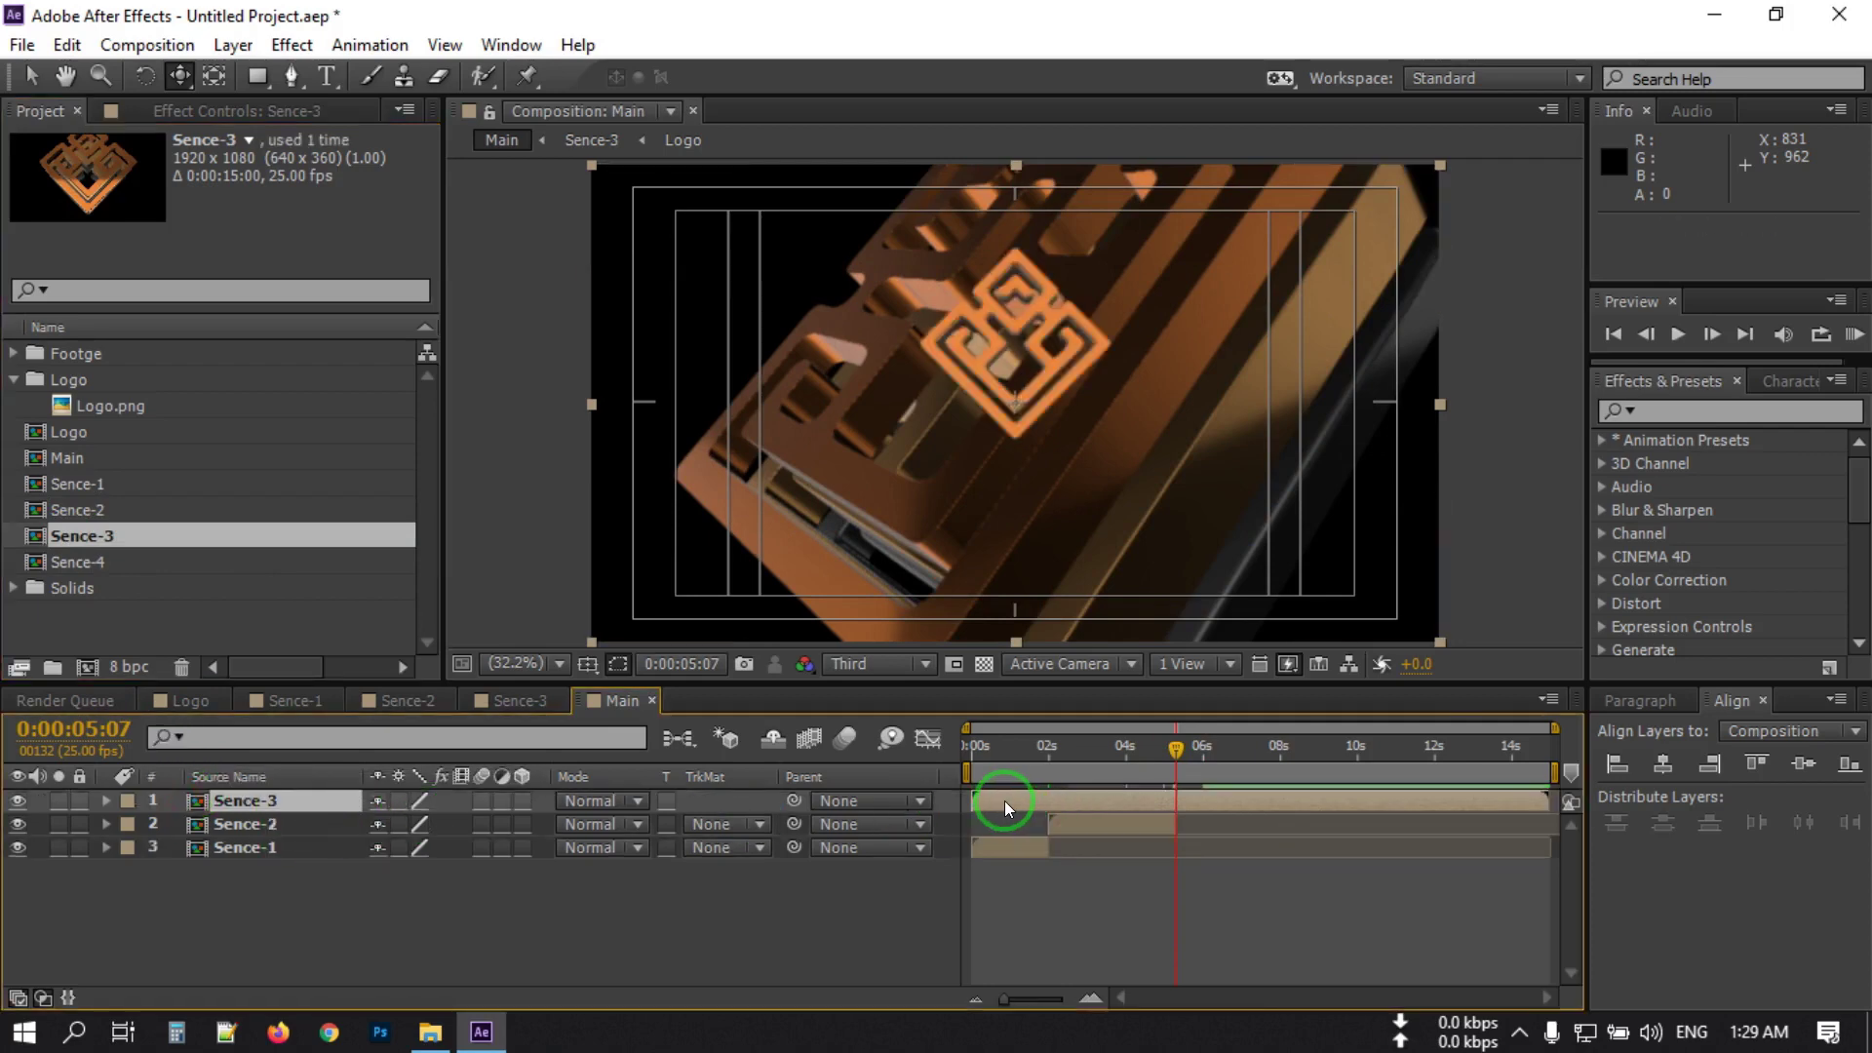
{"action": "left_click_drag", "start_coordinate": [1004, 800], "coordinate": [1204, 804]}
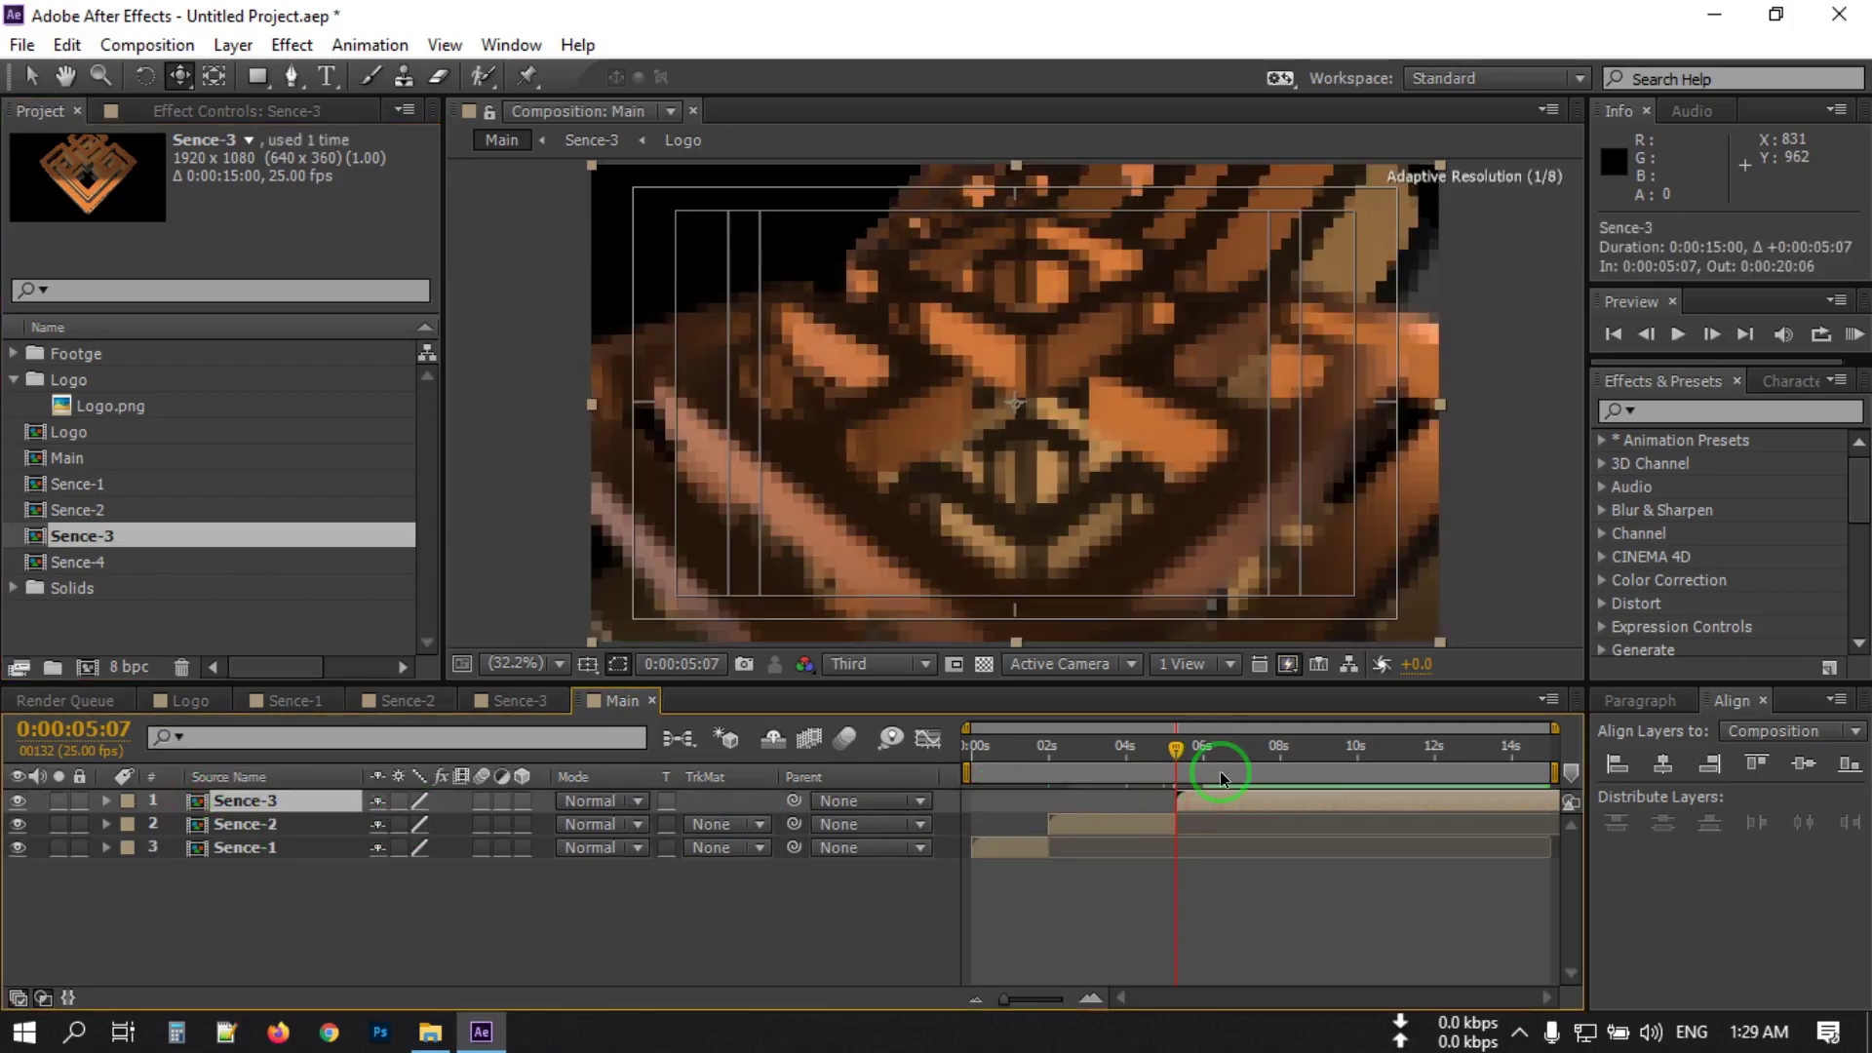
{"action": "left_click", "coordinate": [1286, 765]}
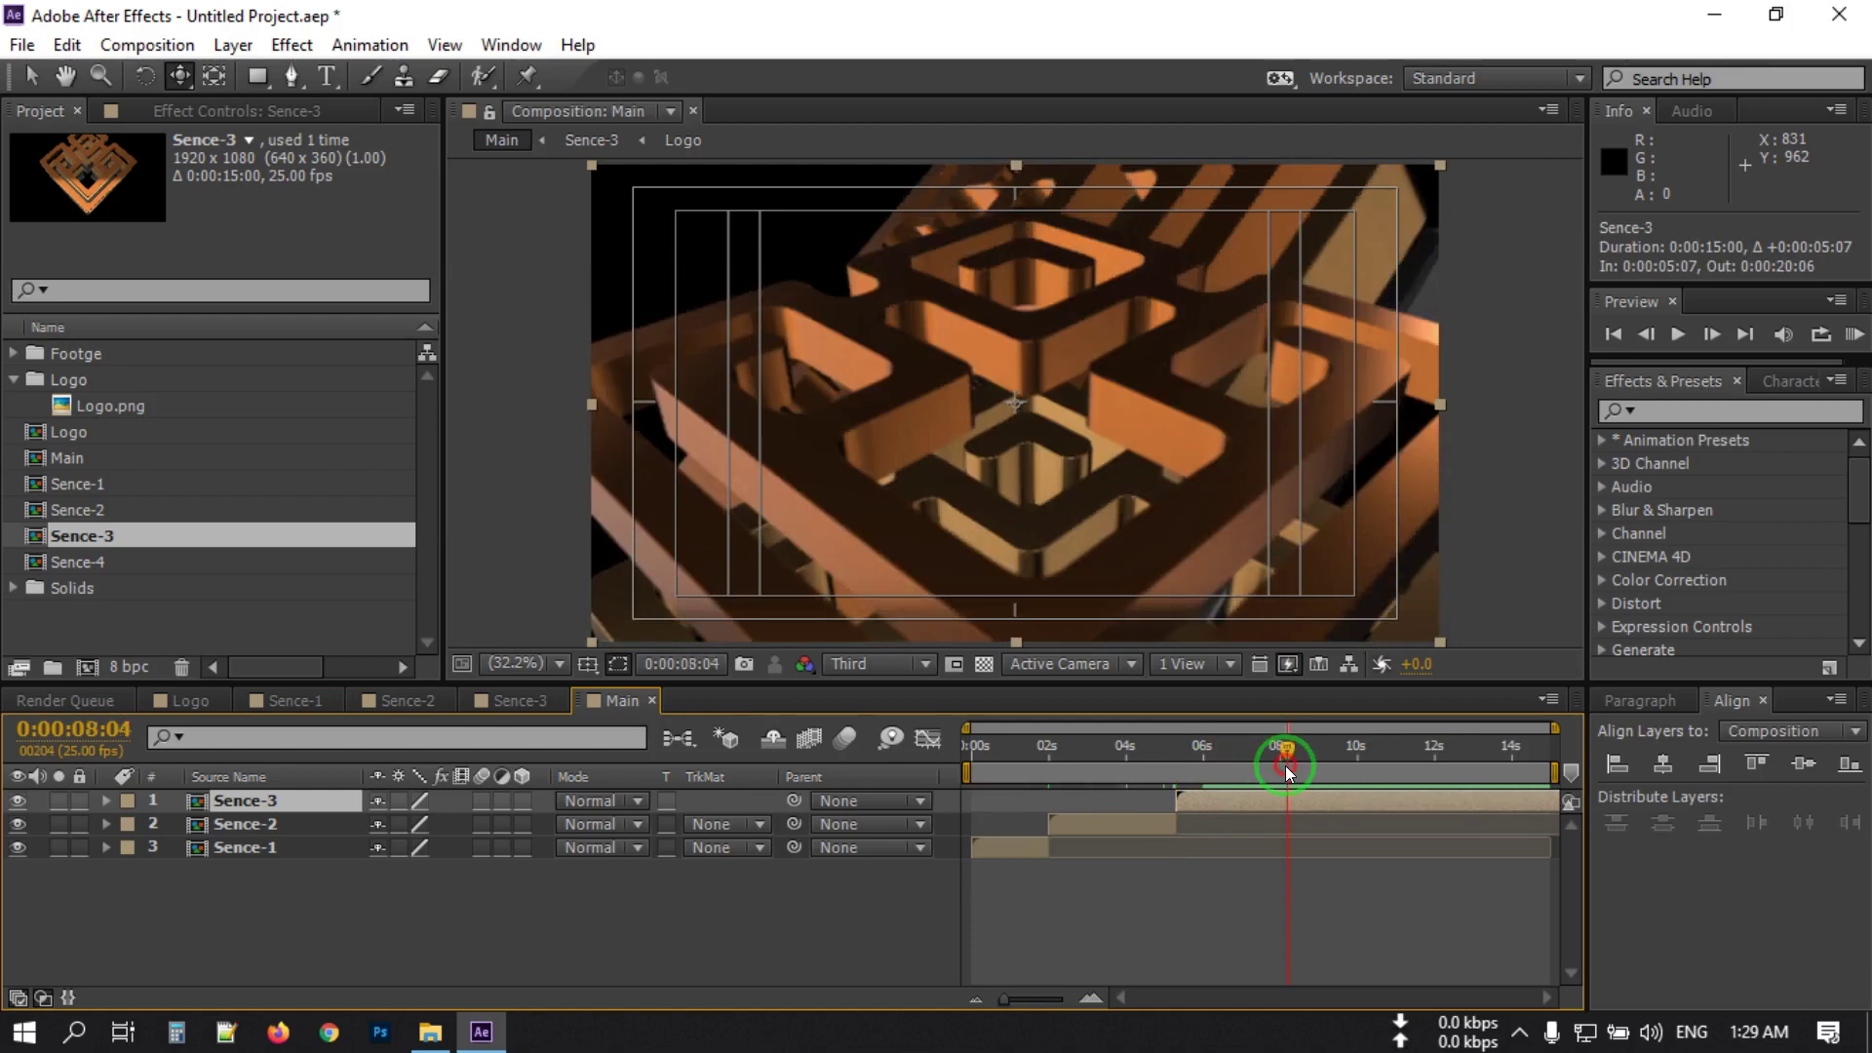
{"action": "left_click_drag", "start_coordinate": [1291, 757], "coordinate": [1293, 800]}
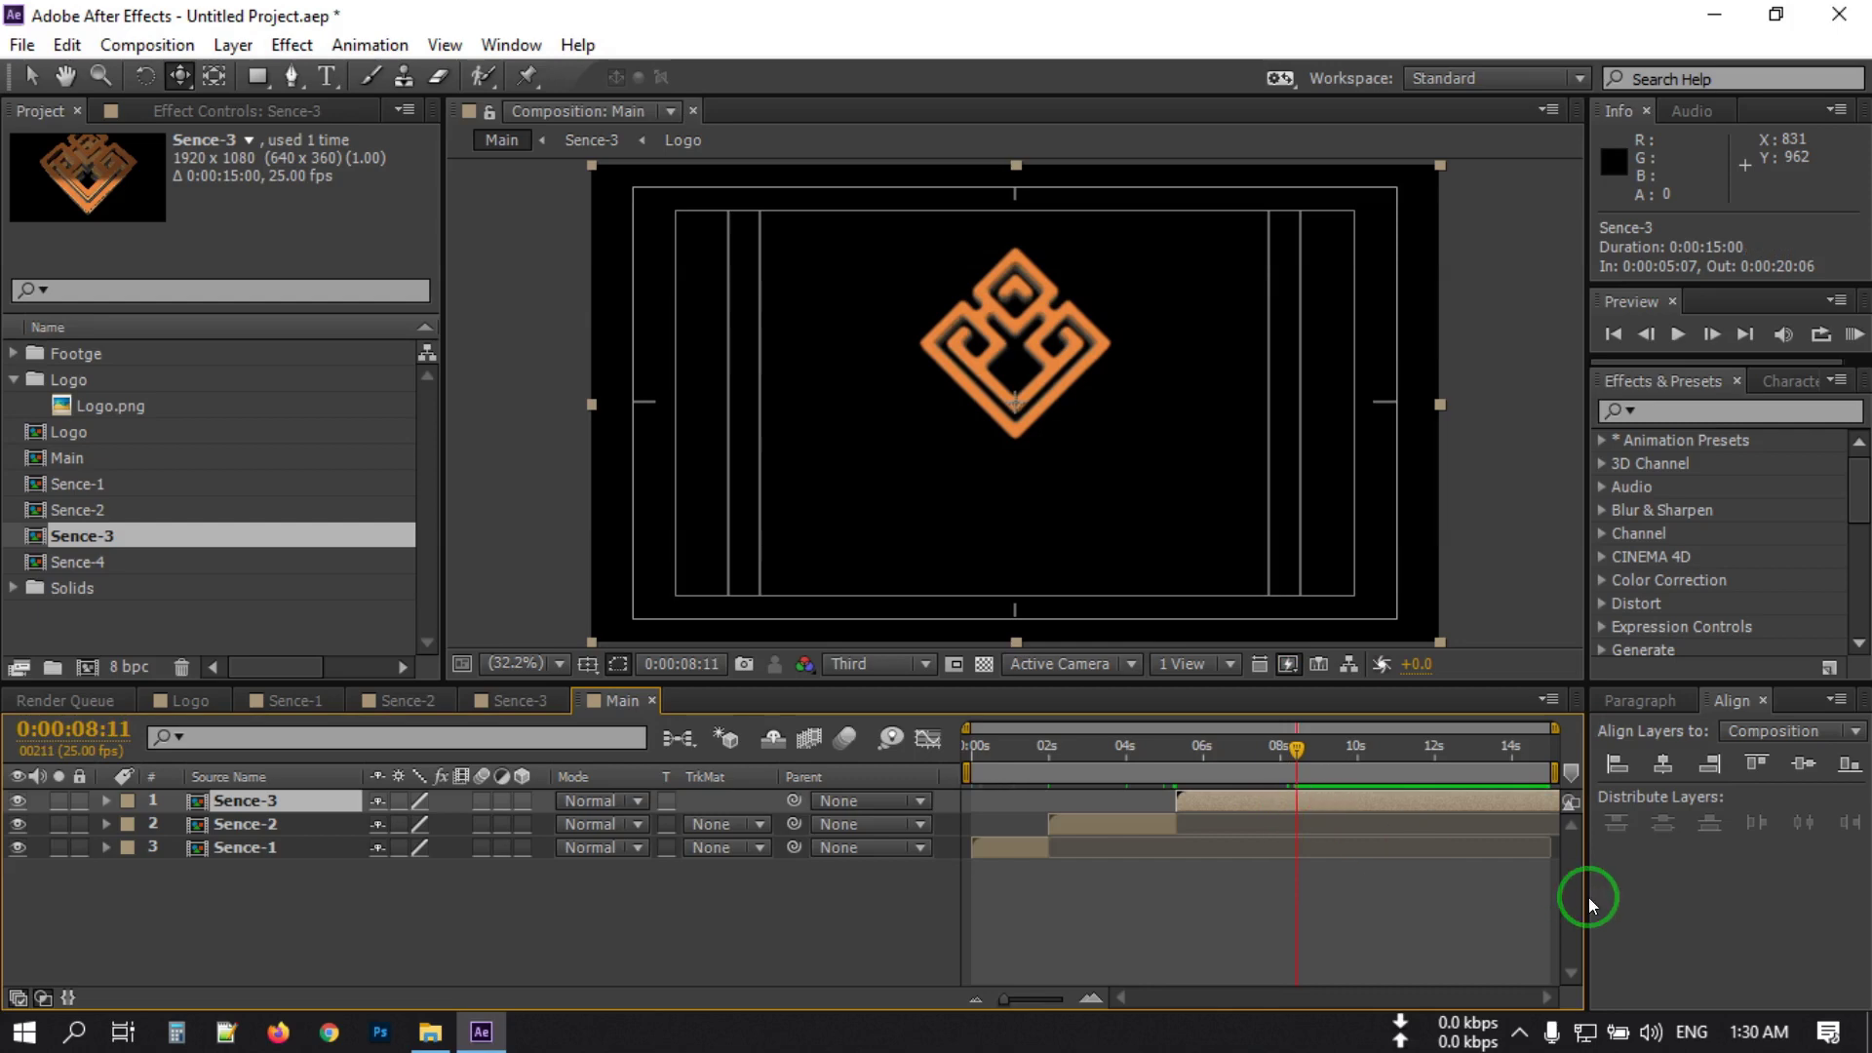
{"action": "key", "text": "alt+]"}
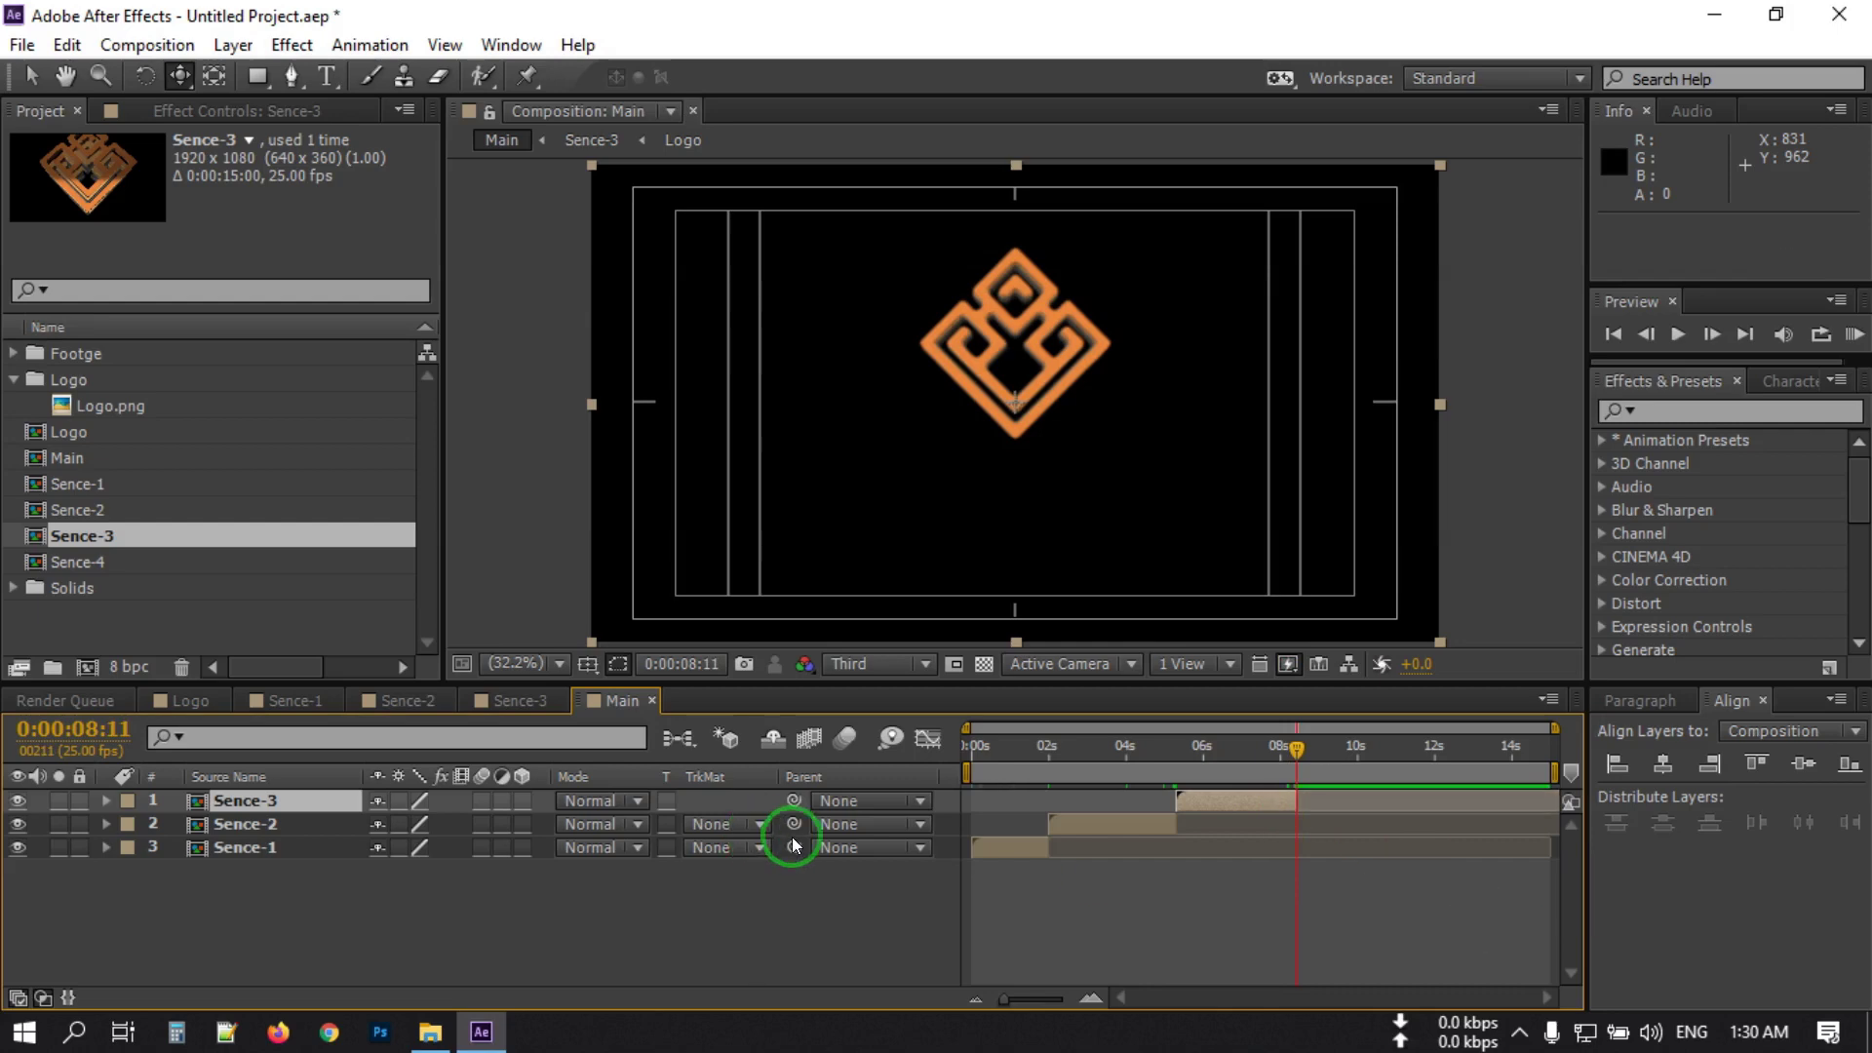
Add Particles Bokeh.mp4 from the Footge folder beneath the three scene layers.
{"action": "left_click", "coordinate": [472, 907]}
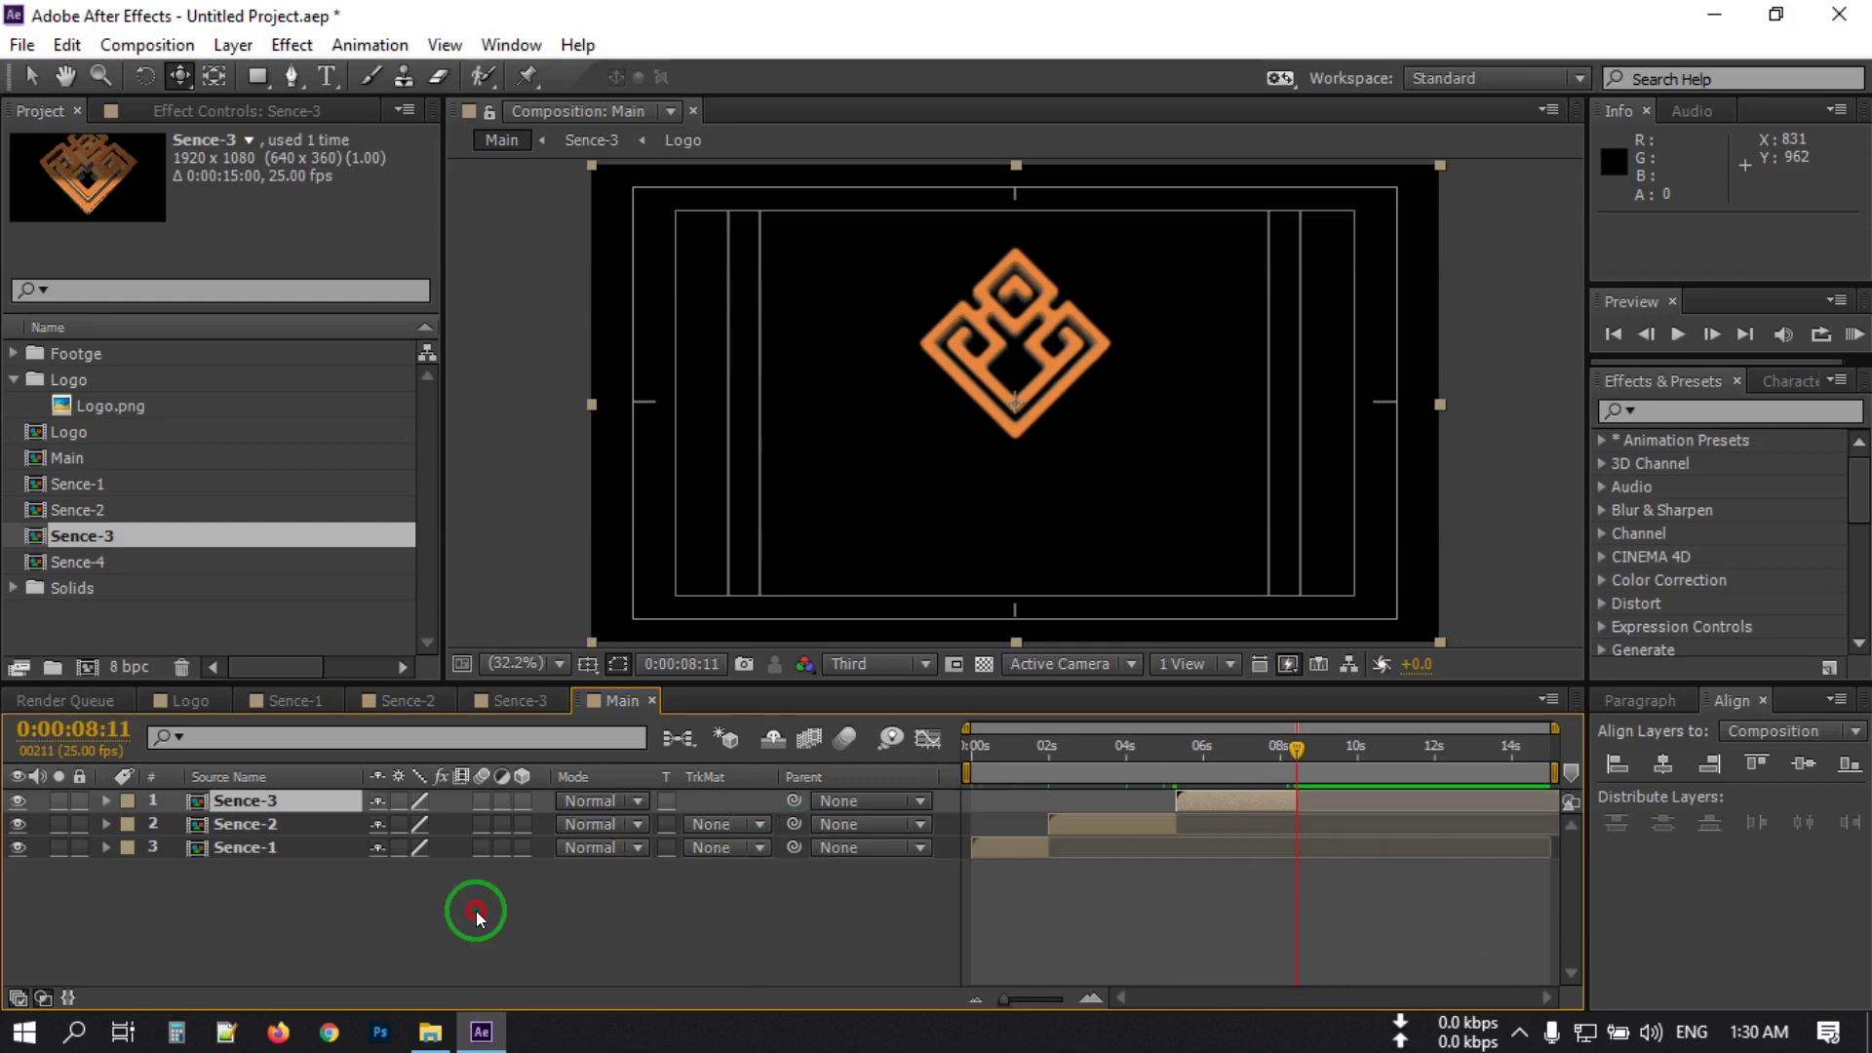
{"action": "left_click", "coordinate": [12, 381]}
{"action": "left_click", "coordinate": [13, 353]}
{"action": "left_click", "coordinate": [97, 379]}
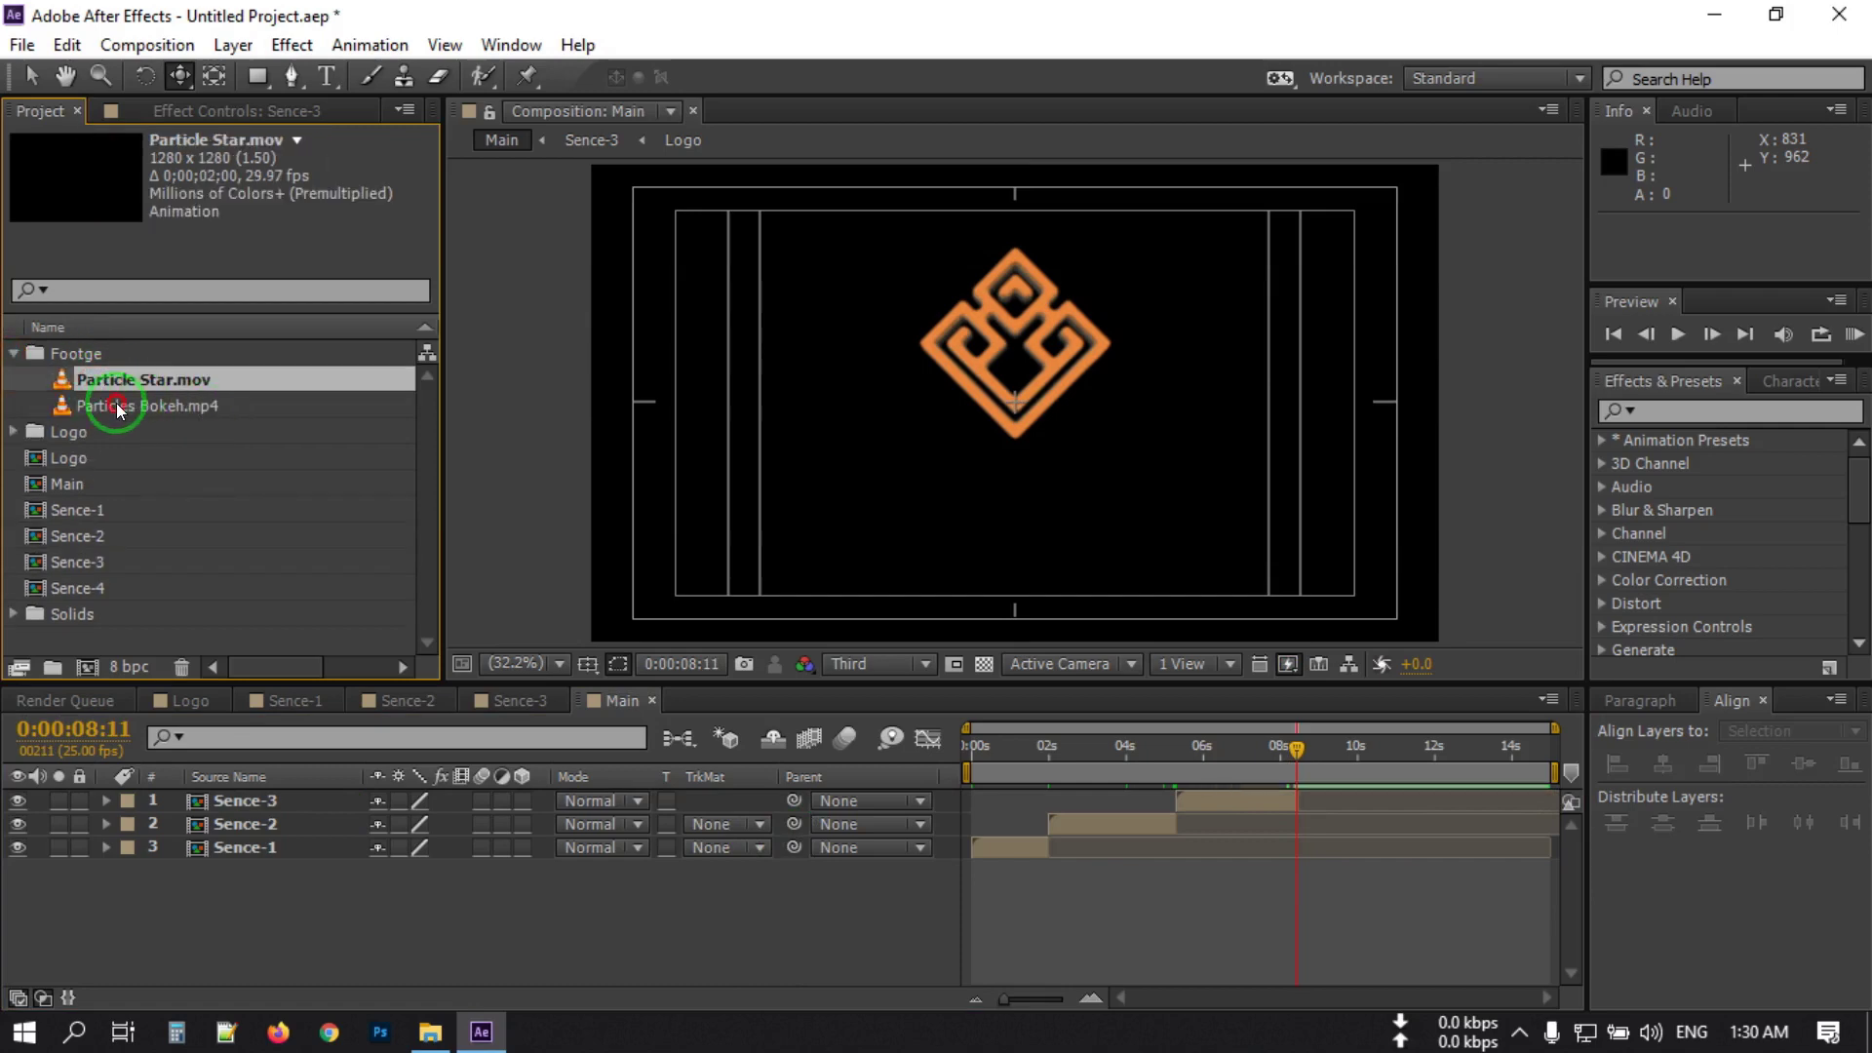
{"action": "left_click_drag", "start_coordinate": [115, 406], "coordinate": [217, 898]}
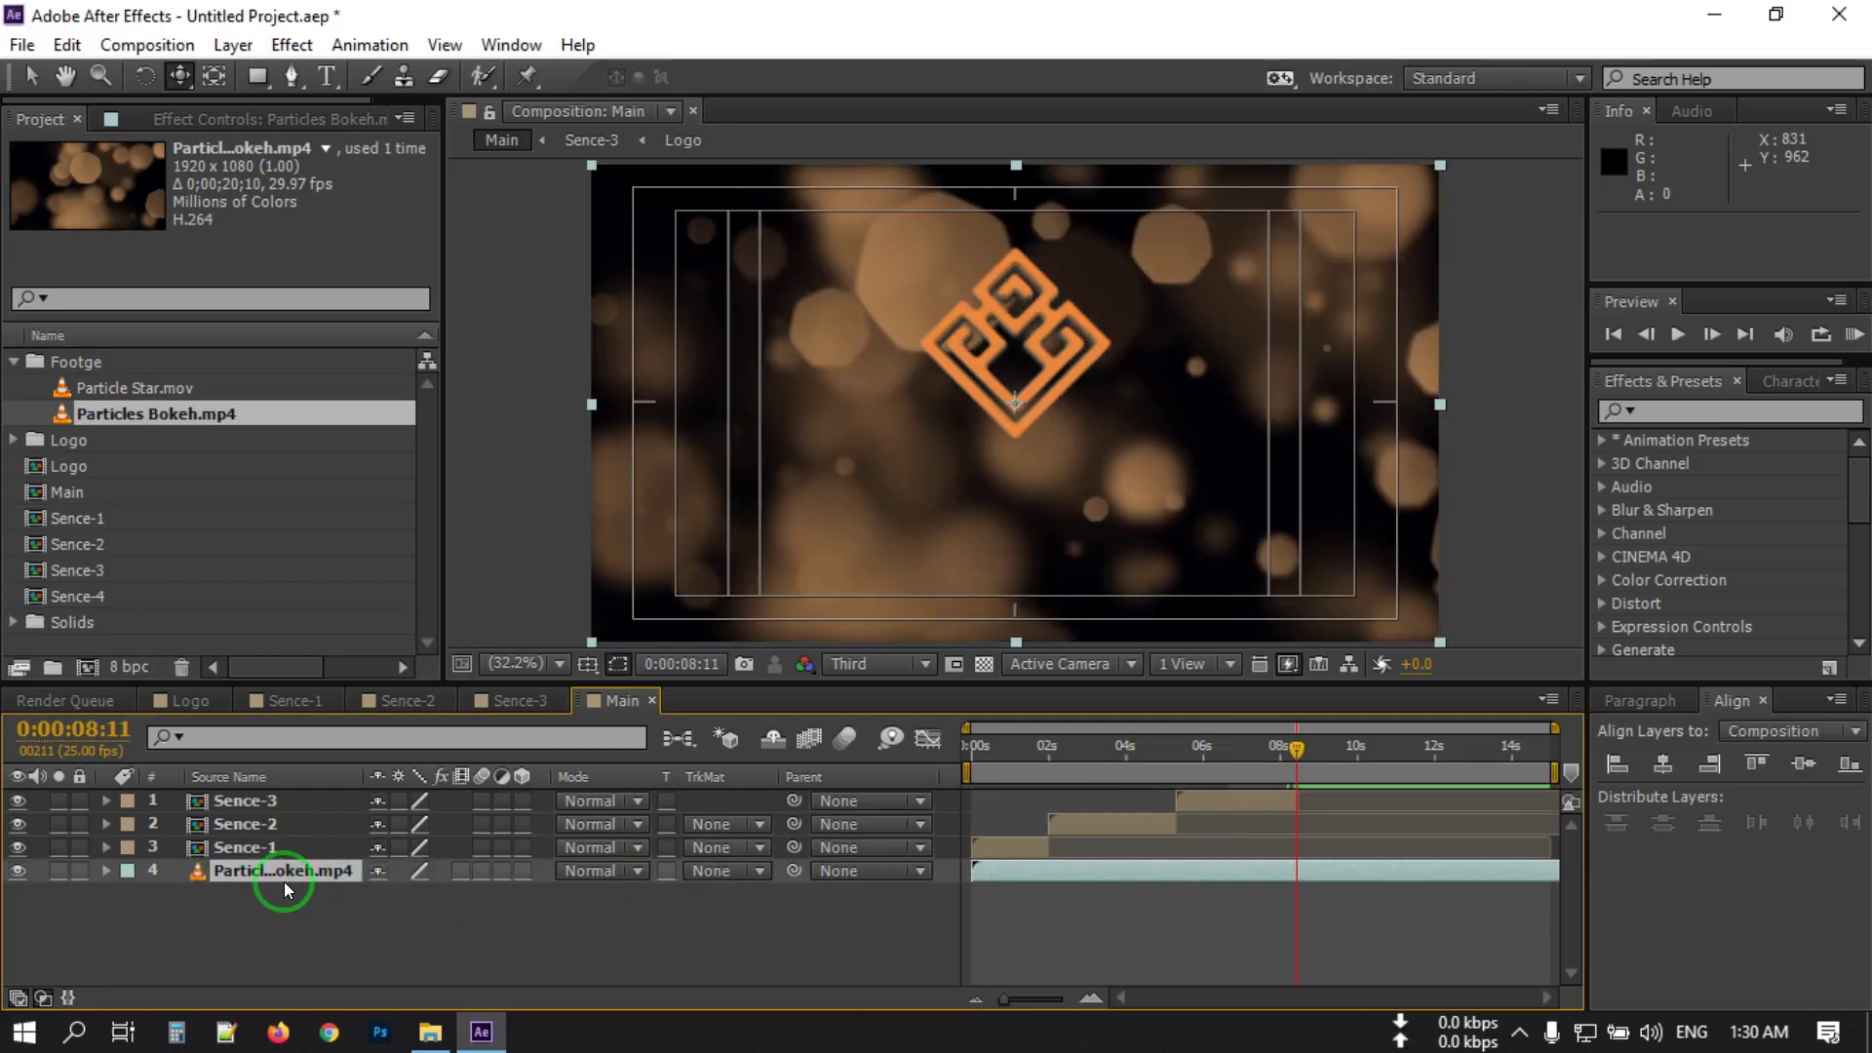
Set the Particles Bokeh layer's Opacity to 30% and check it behind the different scenes.
{"action": "key", "text": "t"}
{"action": "left_click", "coordinate": [388, 895]}
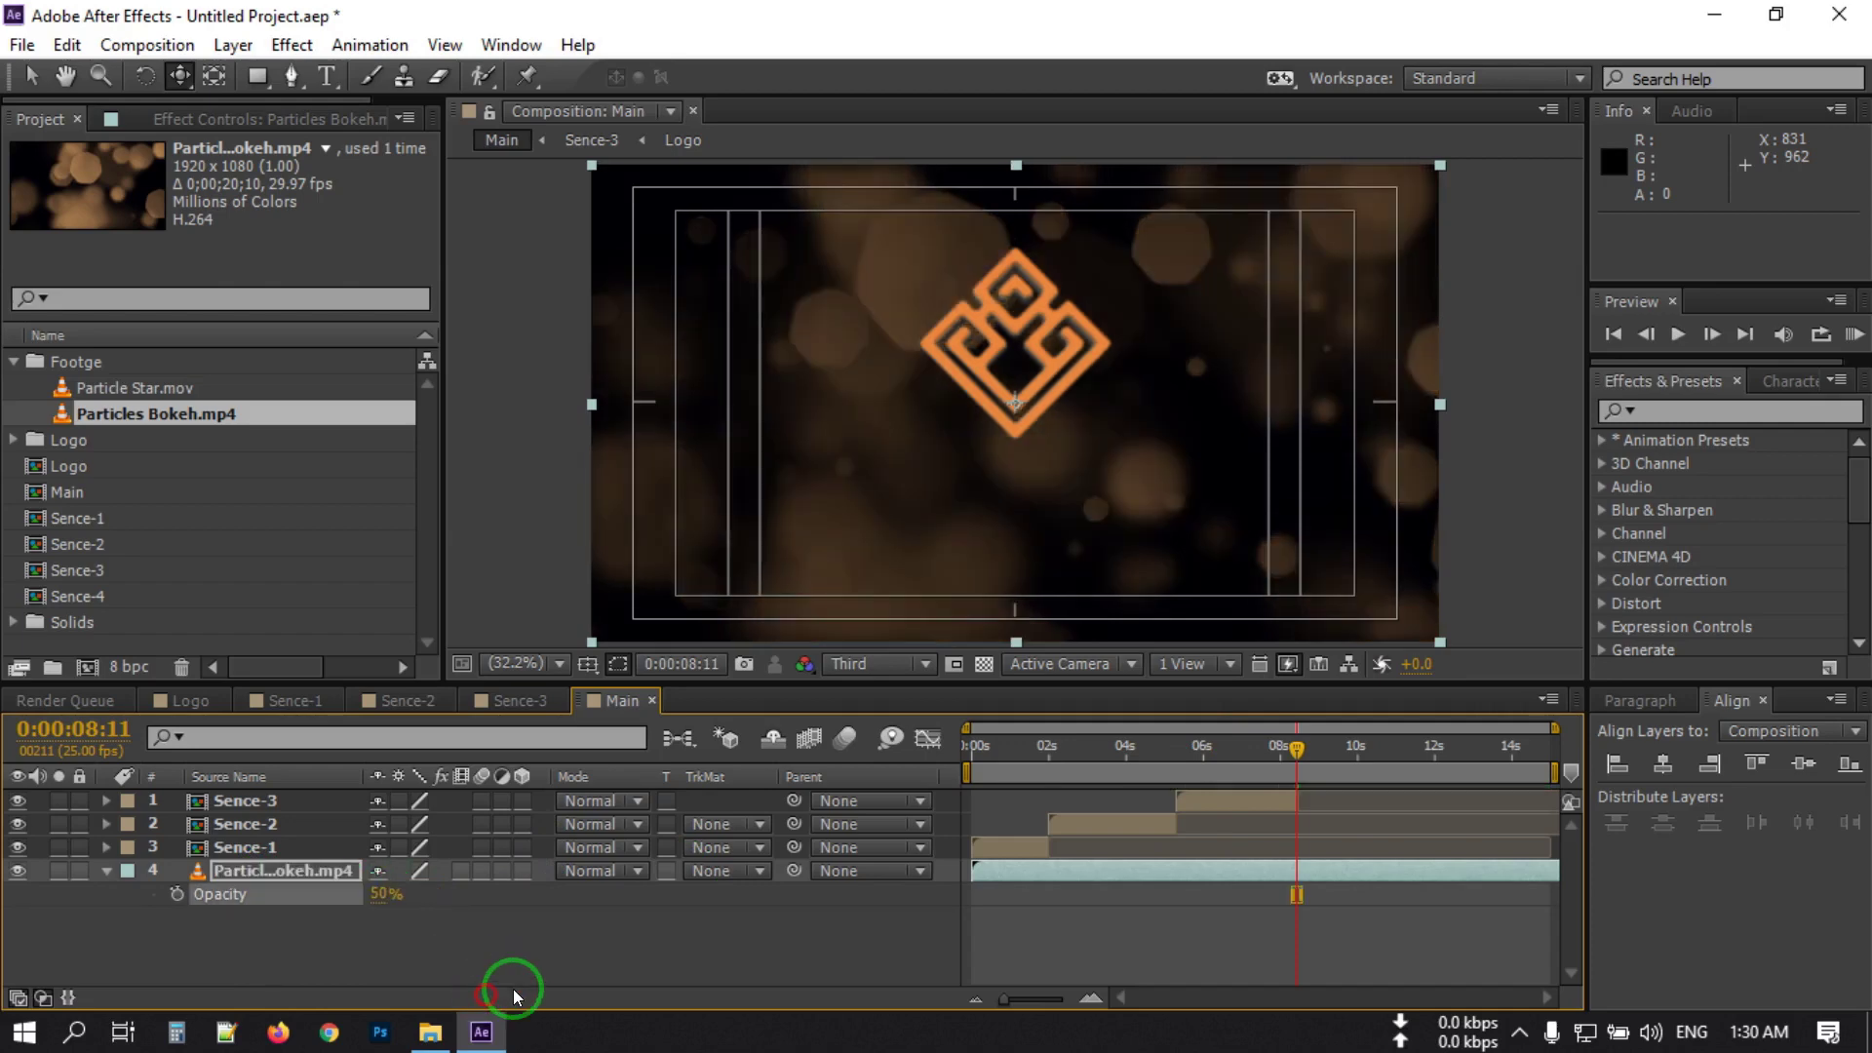
{"action": "left_click_drag", "start_coordinate": [1092, 796], "coordinate": [342, 902]}
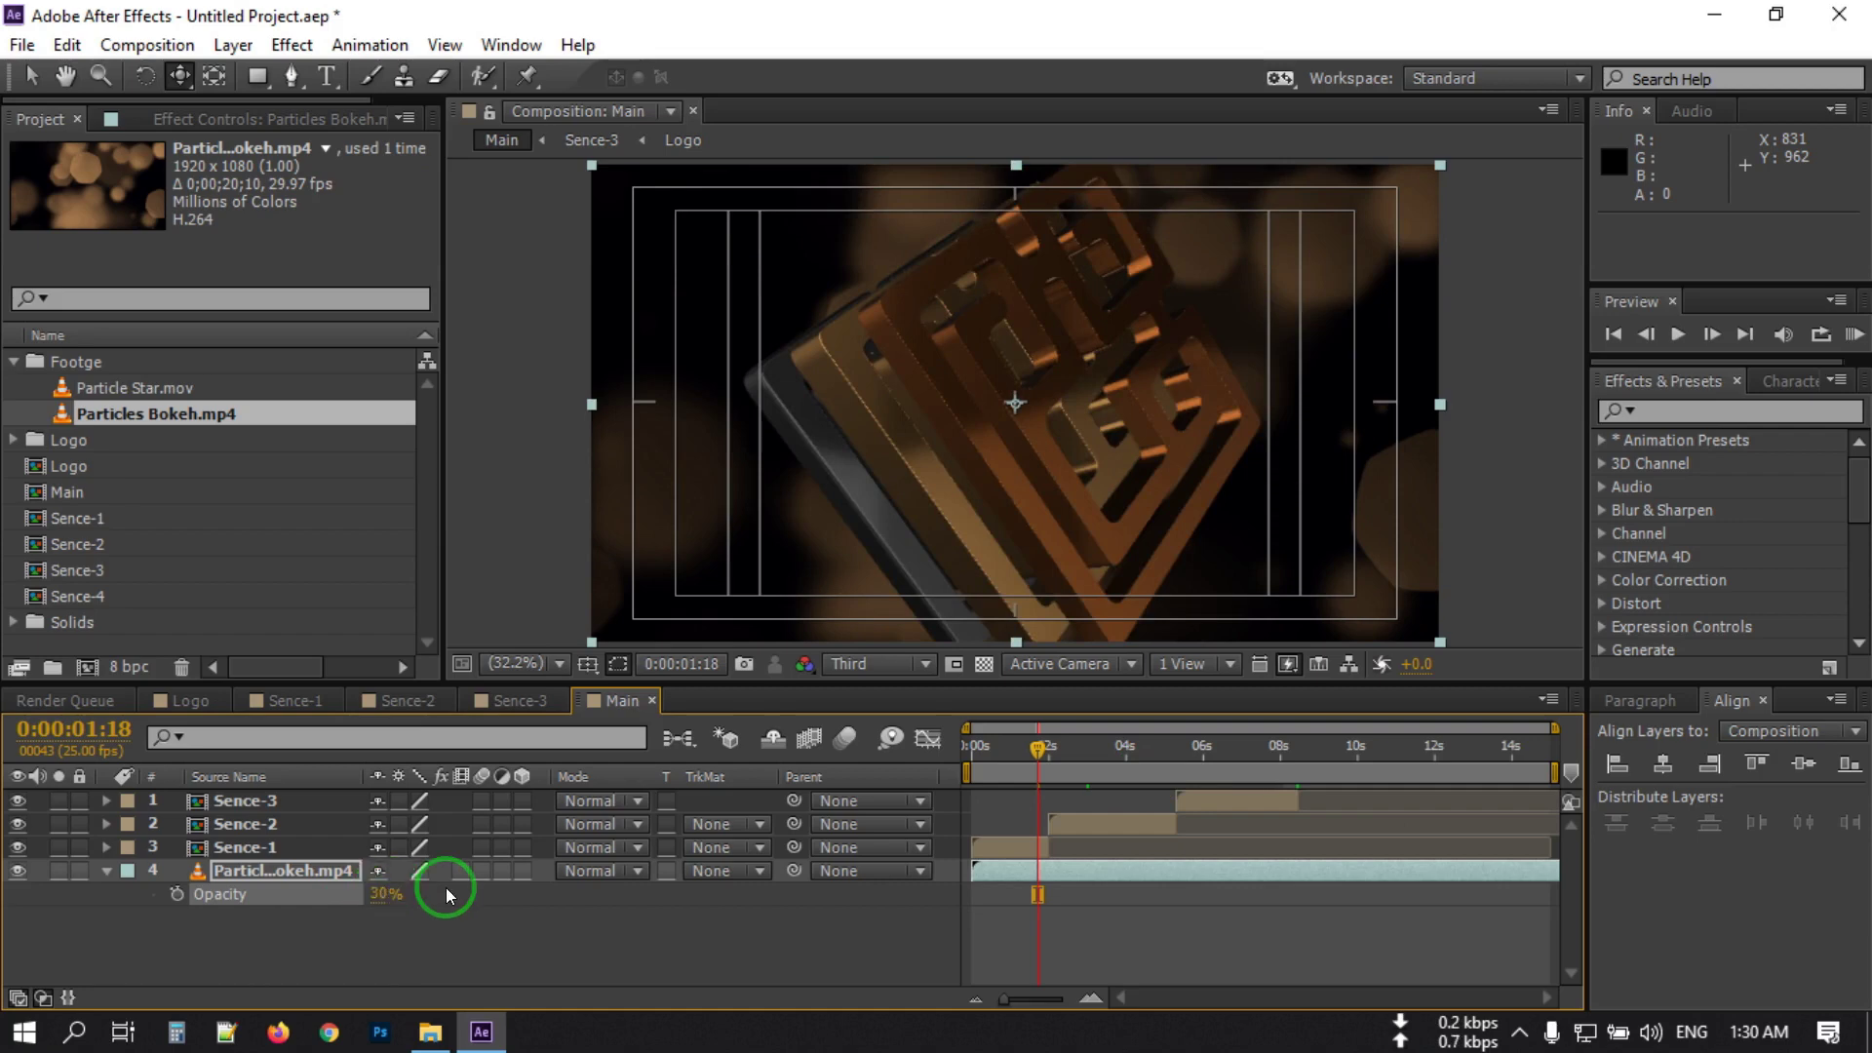
{"action": "left_click", "coordinate": [646, 957]}
{"action": "left_click_drag", "start_coordinate": [1133, 772], "coordinate": [1044, 792]}
{"action": "left_click", "coordinate": [1214, 770]}
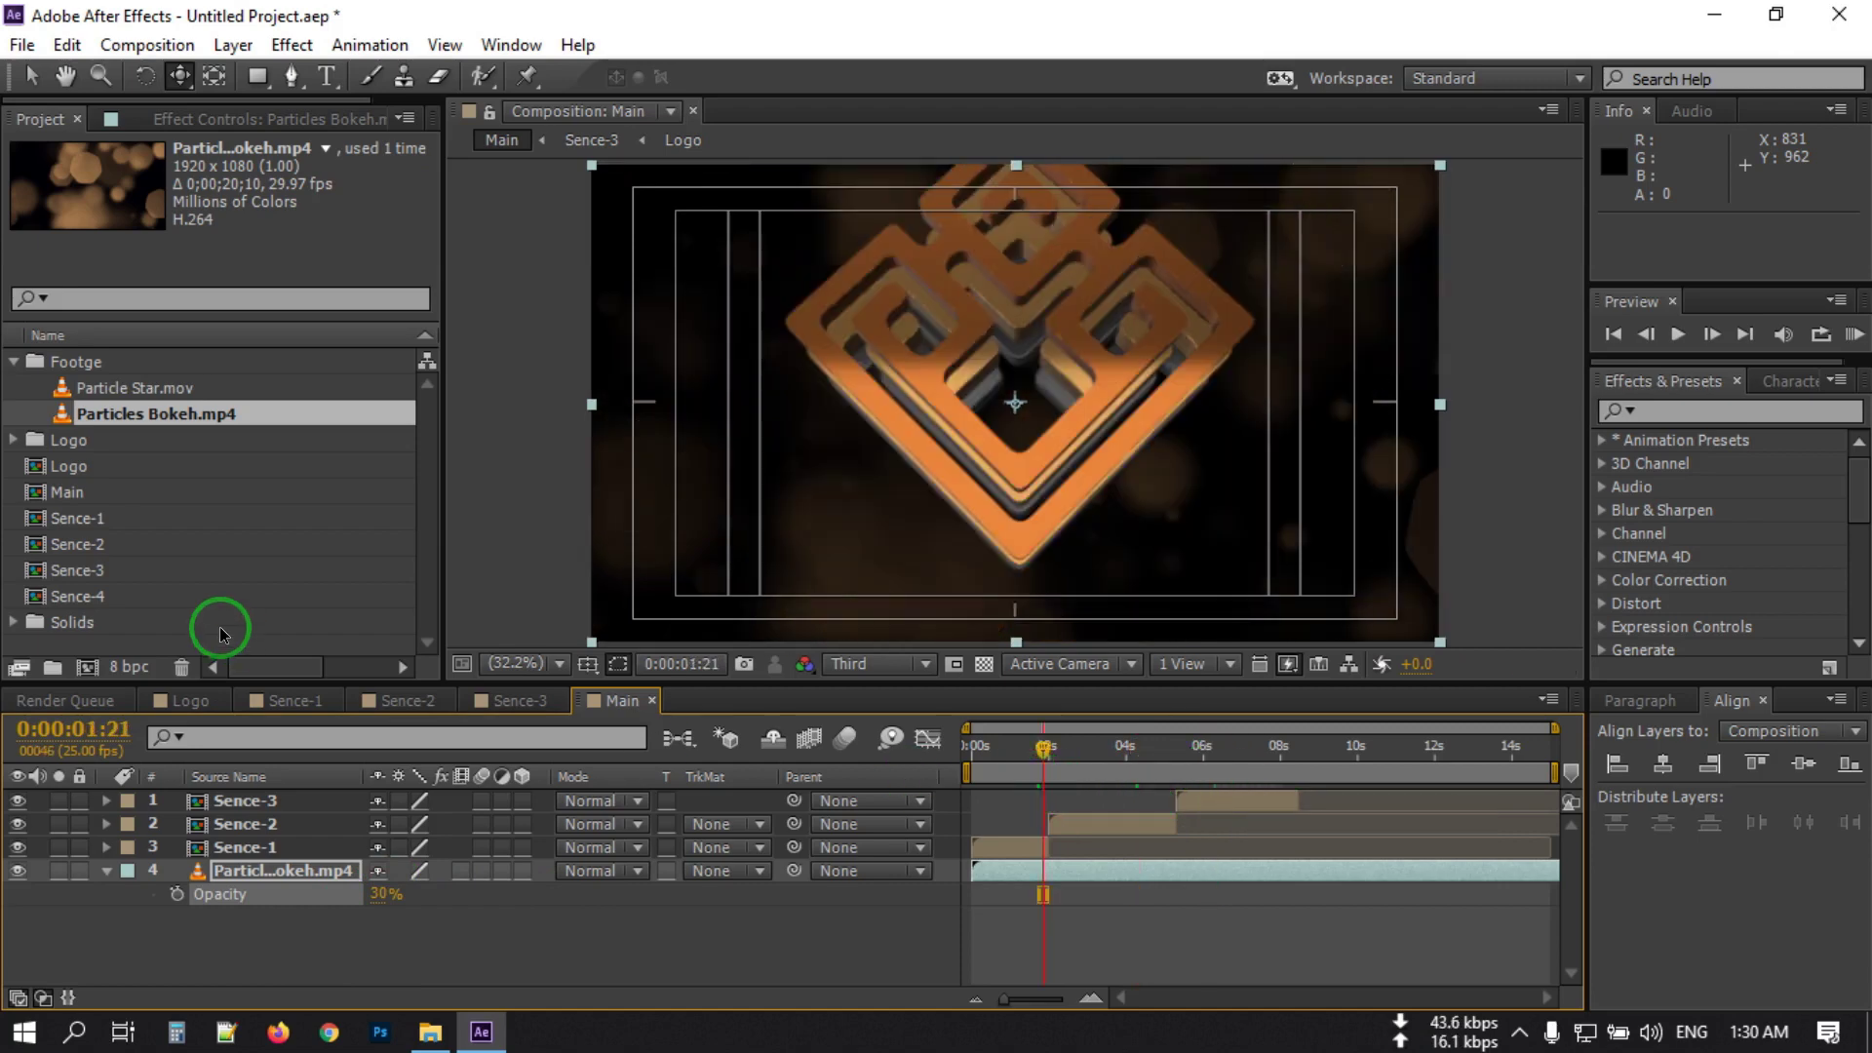
Add Particle Star.mov as the top layer and move its flare to about 535, 273, beside the logo's upper-left edge.
{"action": "left_click", "coordinate": [127, 389]}
{"action": "left_click_drag", "start_coordinate": [129, 450], "coordinate": [239, 789]}
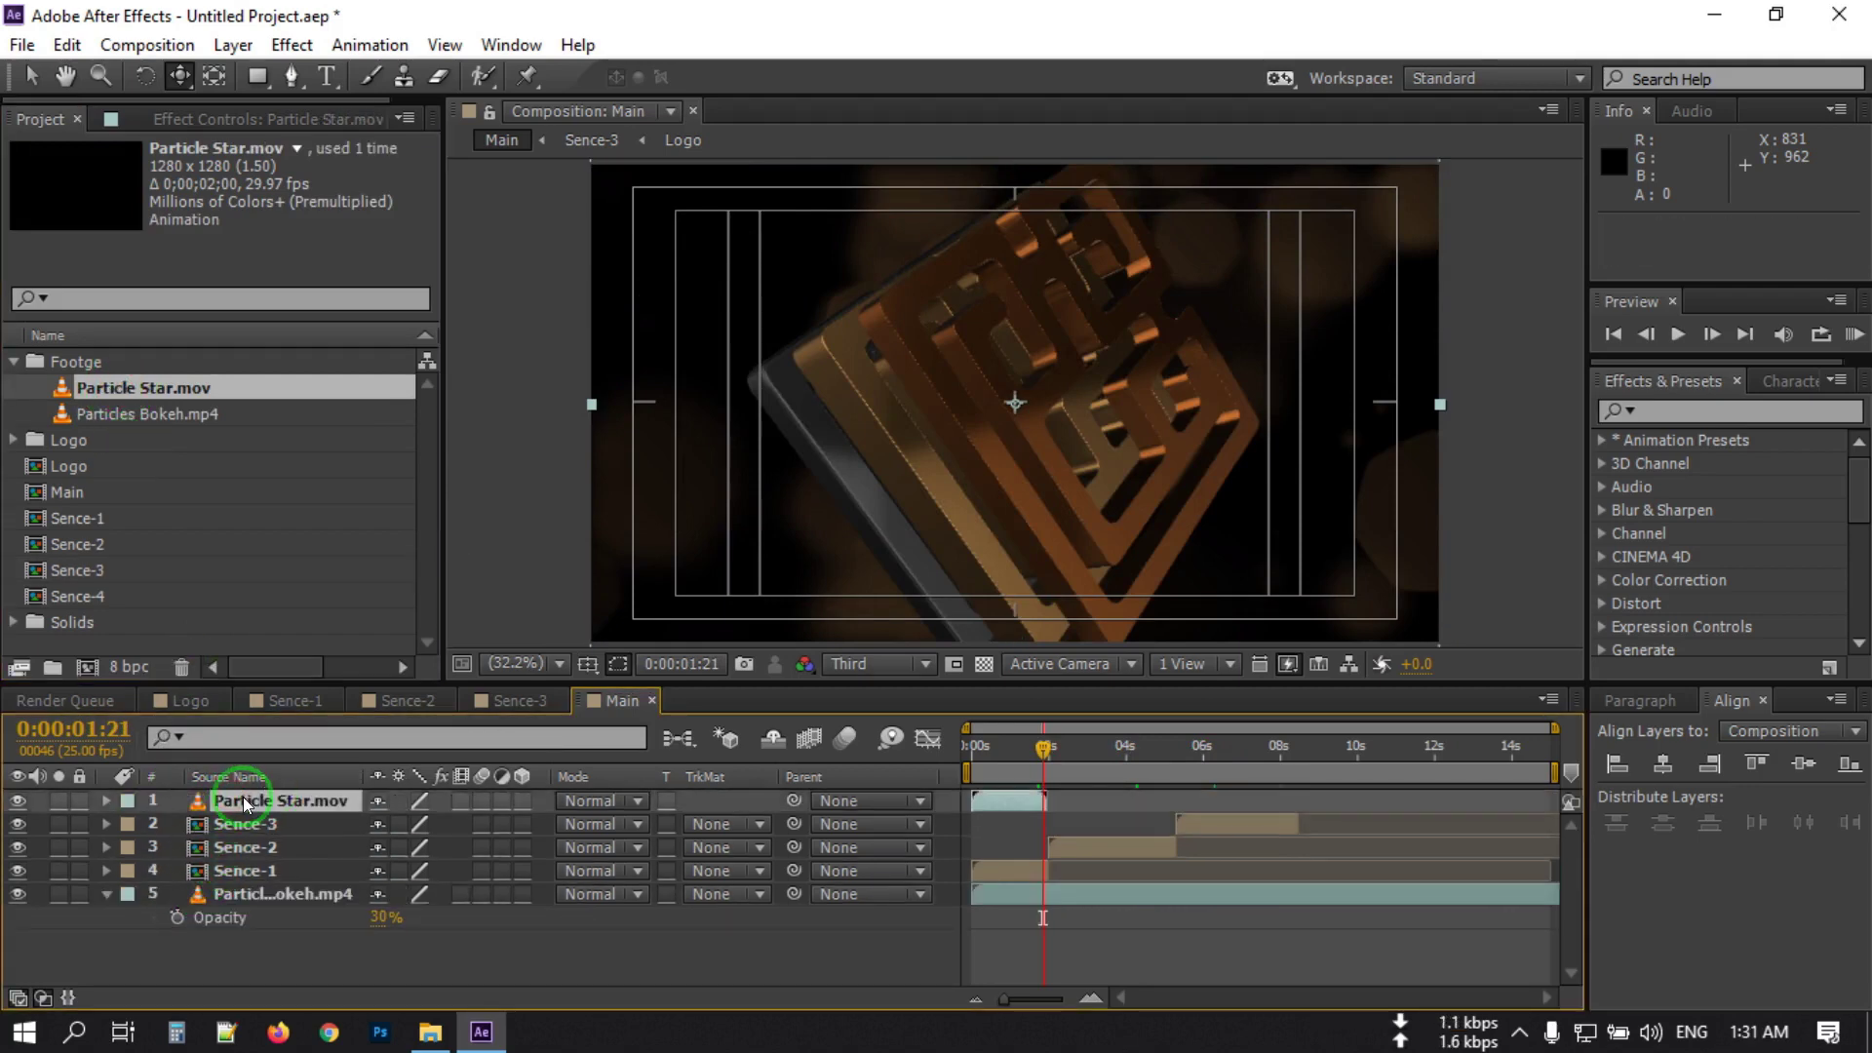
{"action": "left_click", "coordinate": [266, 807]}
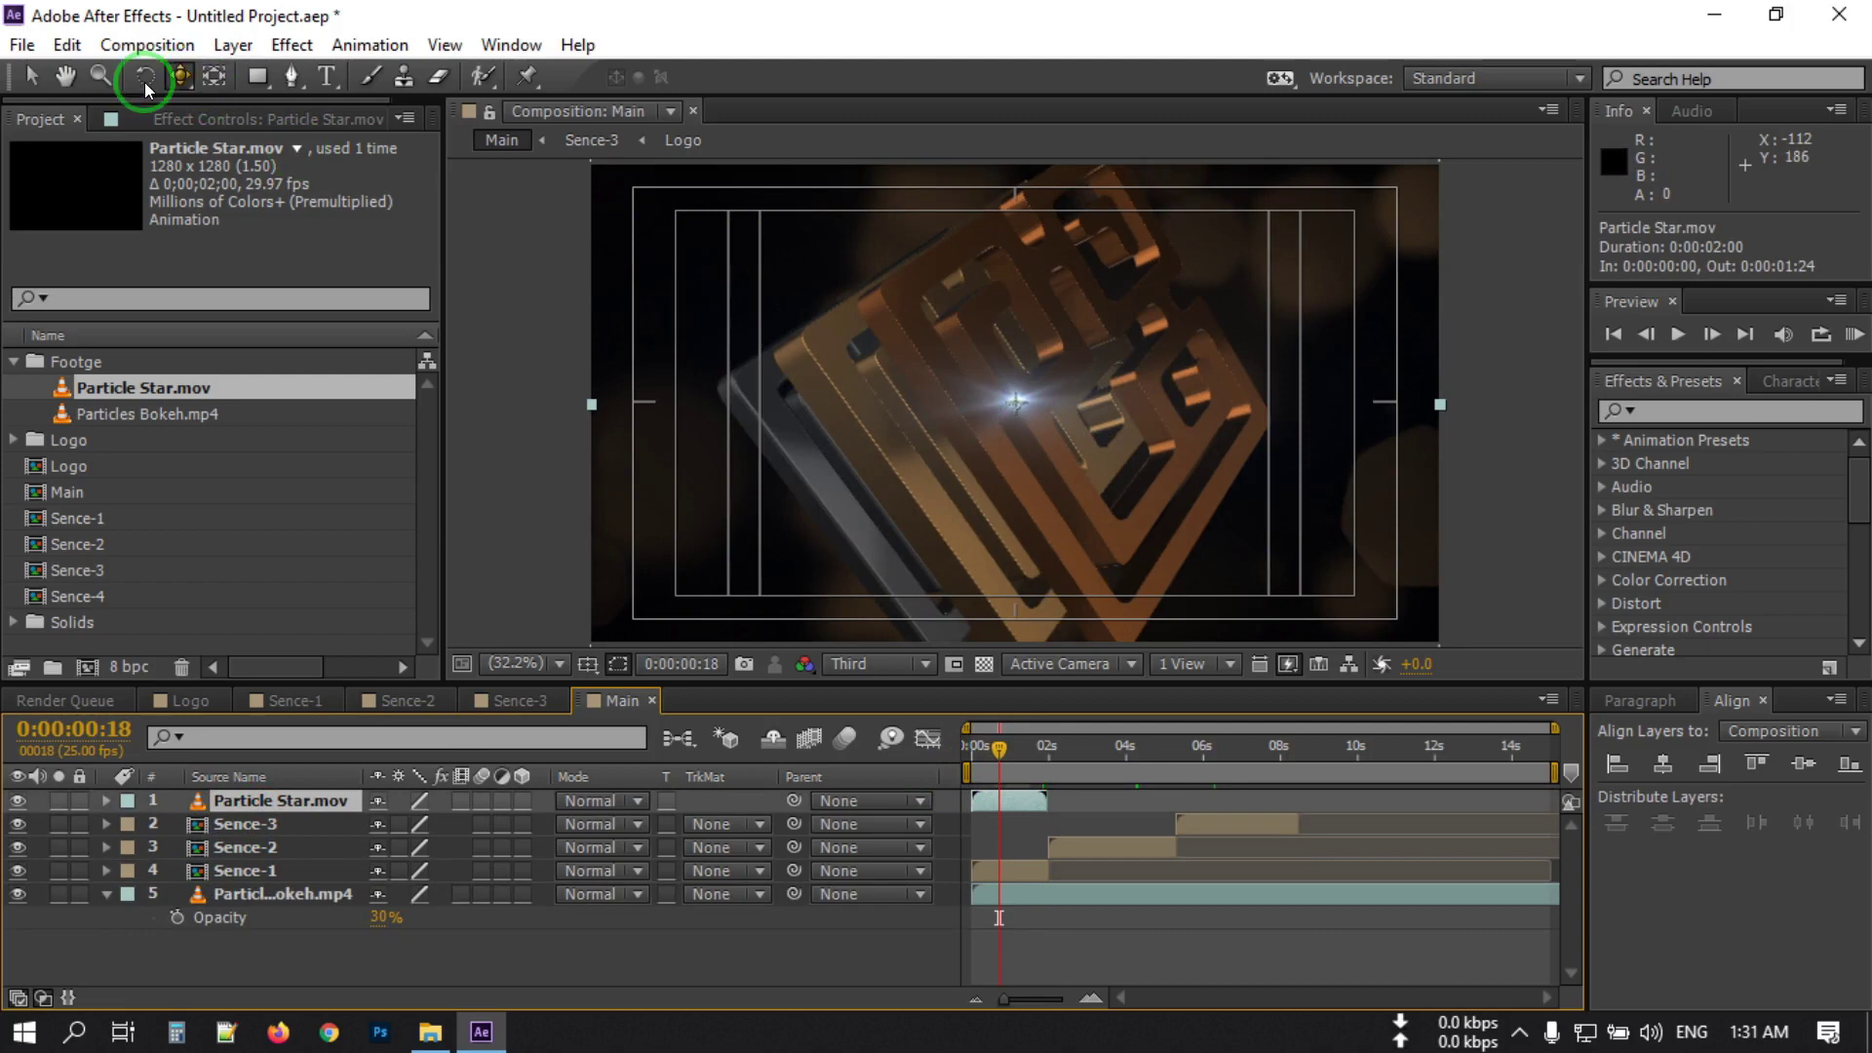
{"action": "left_click", "coordinate": [33, 74]}
{"action": "left_click", "coordinate": [776, 298]}
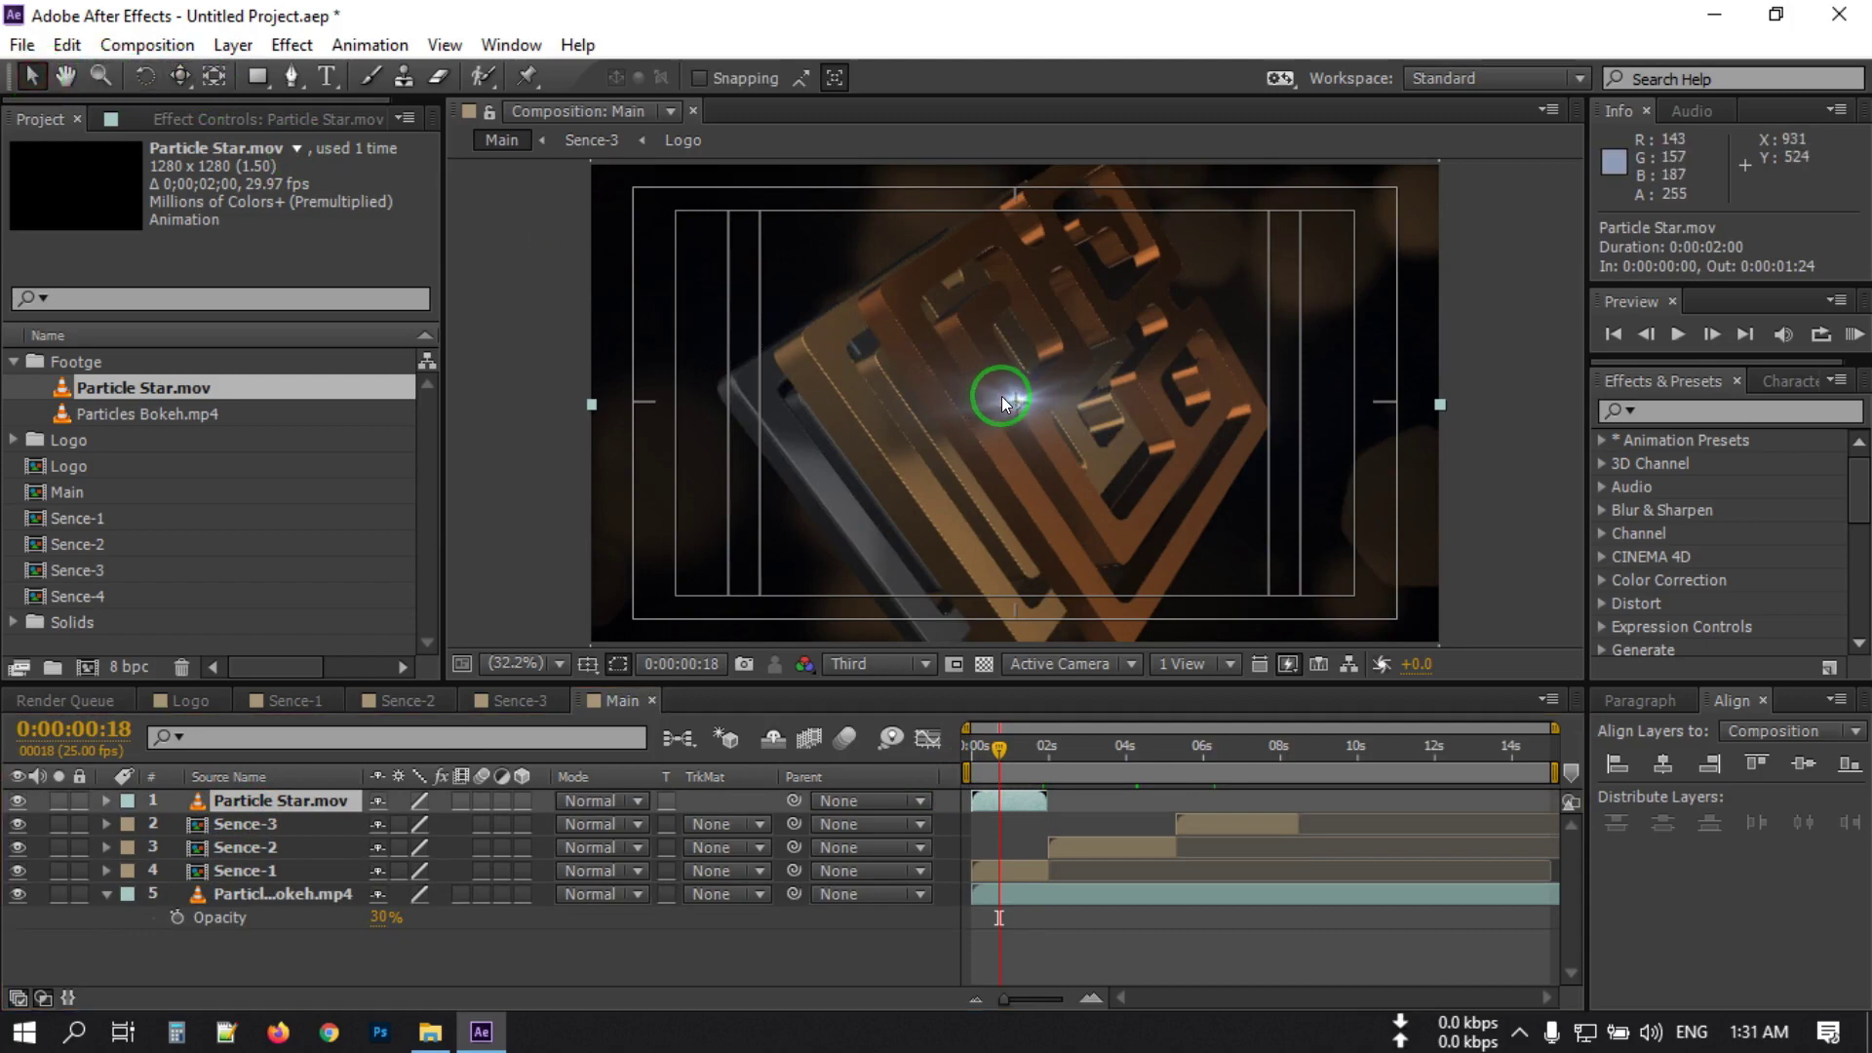
{"action": "left_click_drag", "start_coordinate": [1003, 396], "coordinate": [823, 280]}
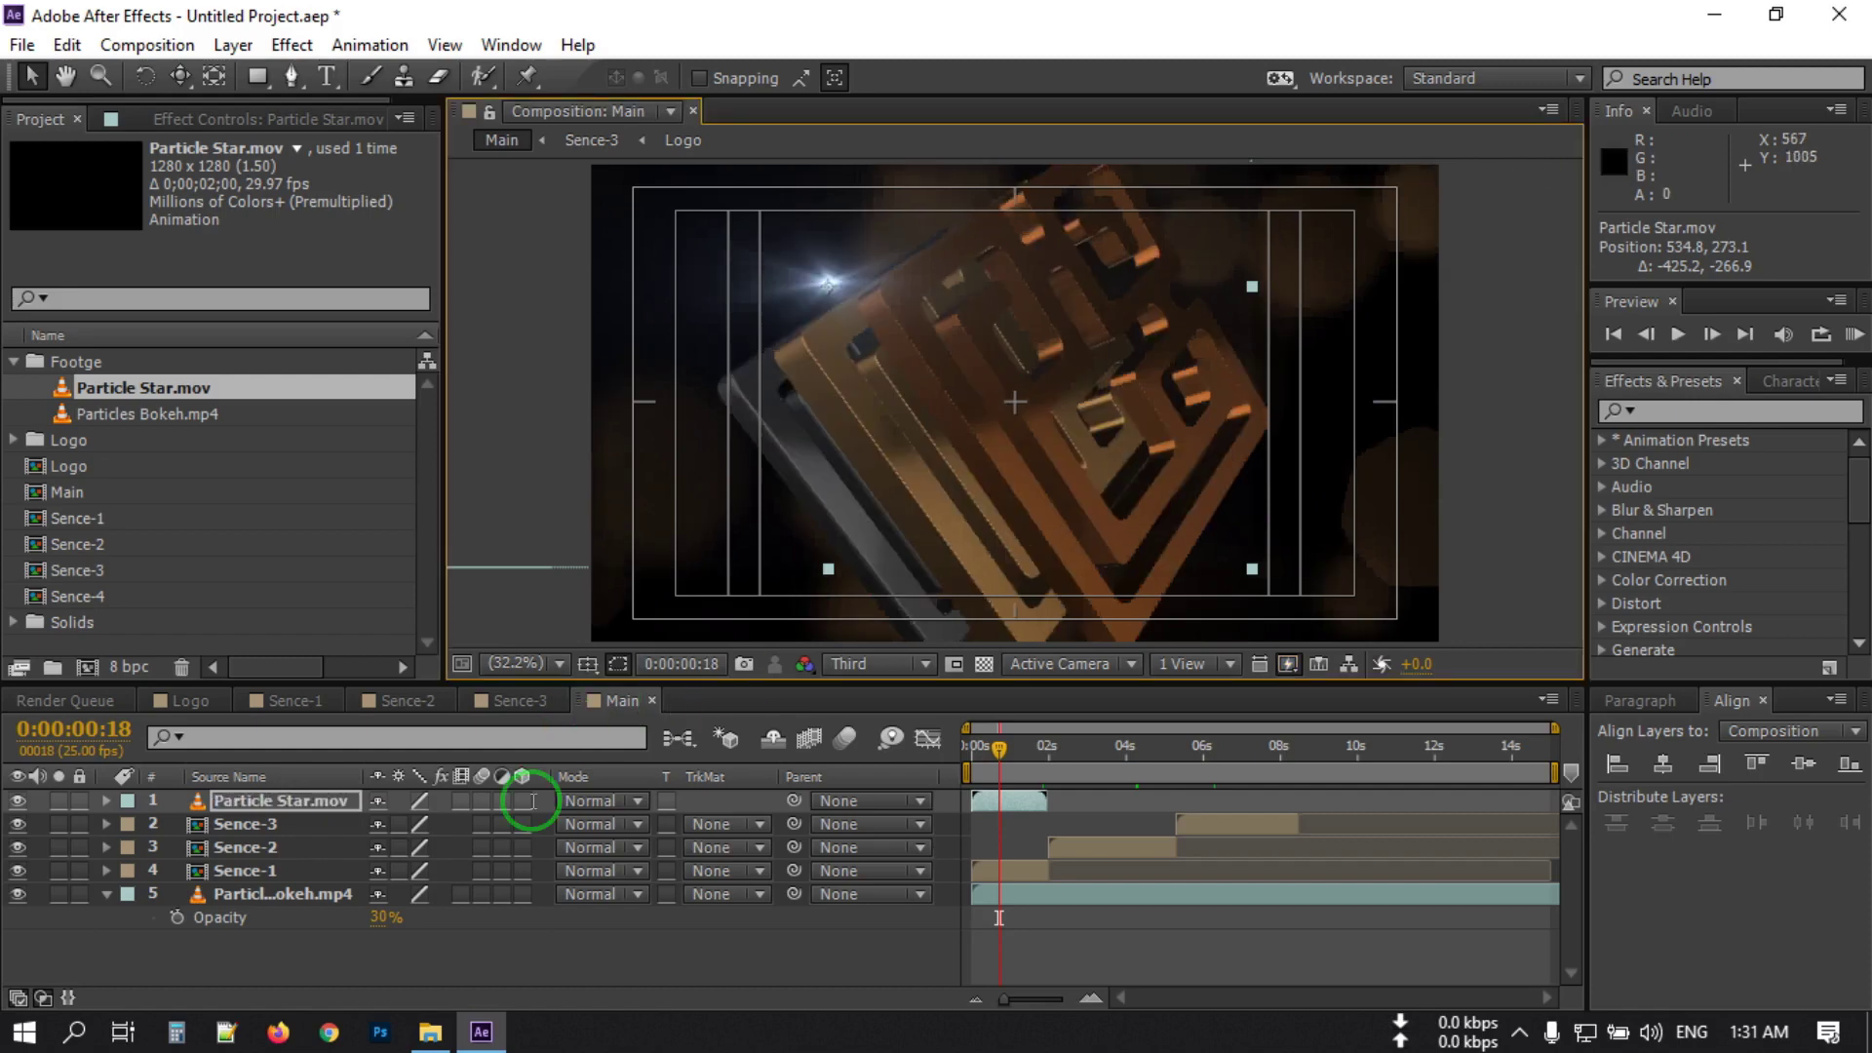
Duplicate the Particle Star layer, start the copy at 0:00:02:15 and move its flare to about 1575, 798 over Sence-2.
{"action": "left_click", "coordinate": [251, 802]}
{"action": "key", "text": "ctrl+d"}
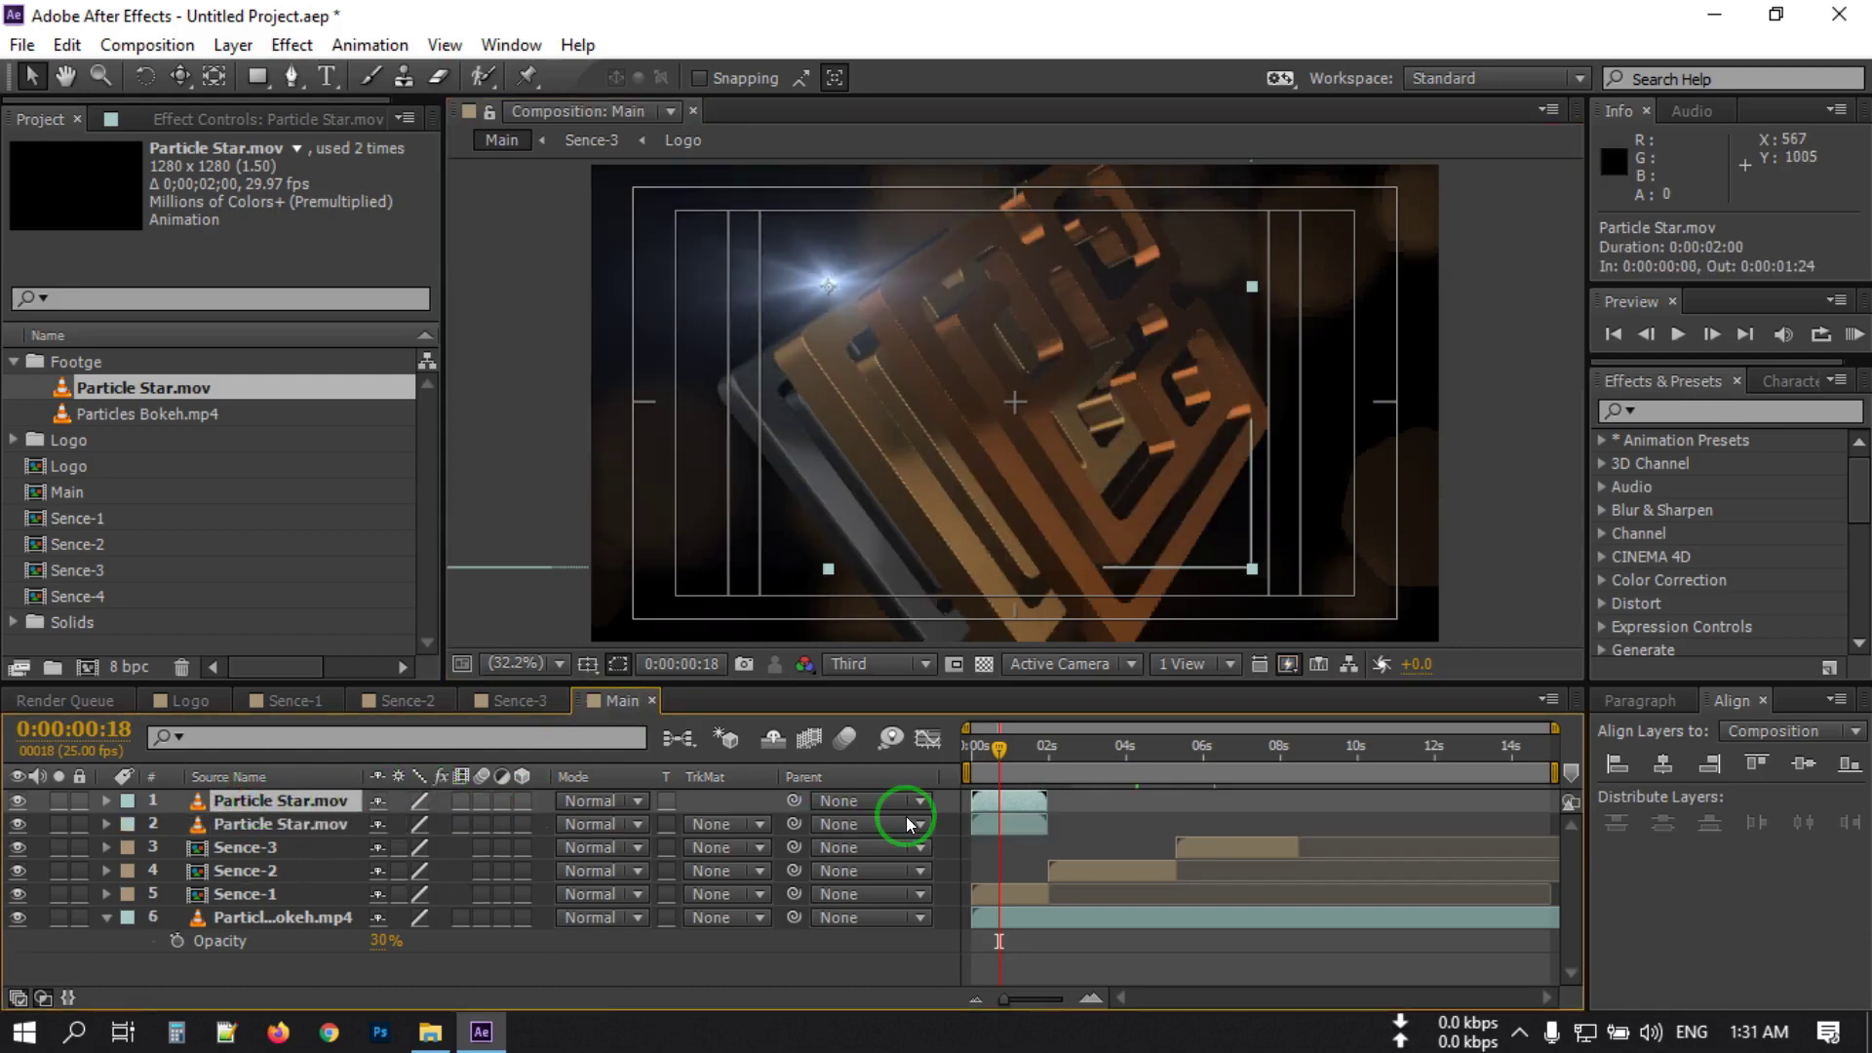
{"action": "left_click_drag", "start_coordinate": [1024, 798], "coordinate": [1099, 760]}
{"action": "left_click_drag", "start_coordinate": [827, 288], "coordinate": [1290, 526]}
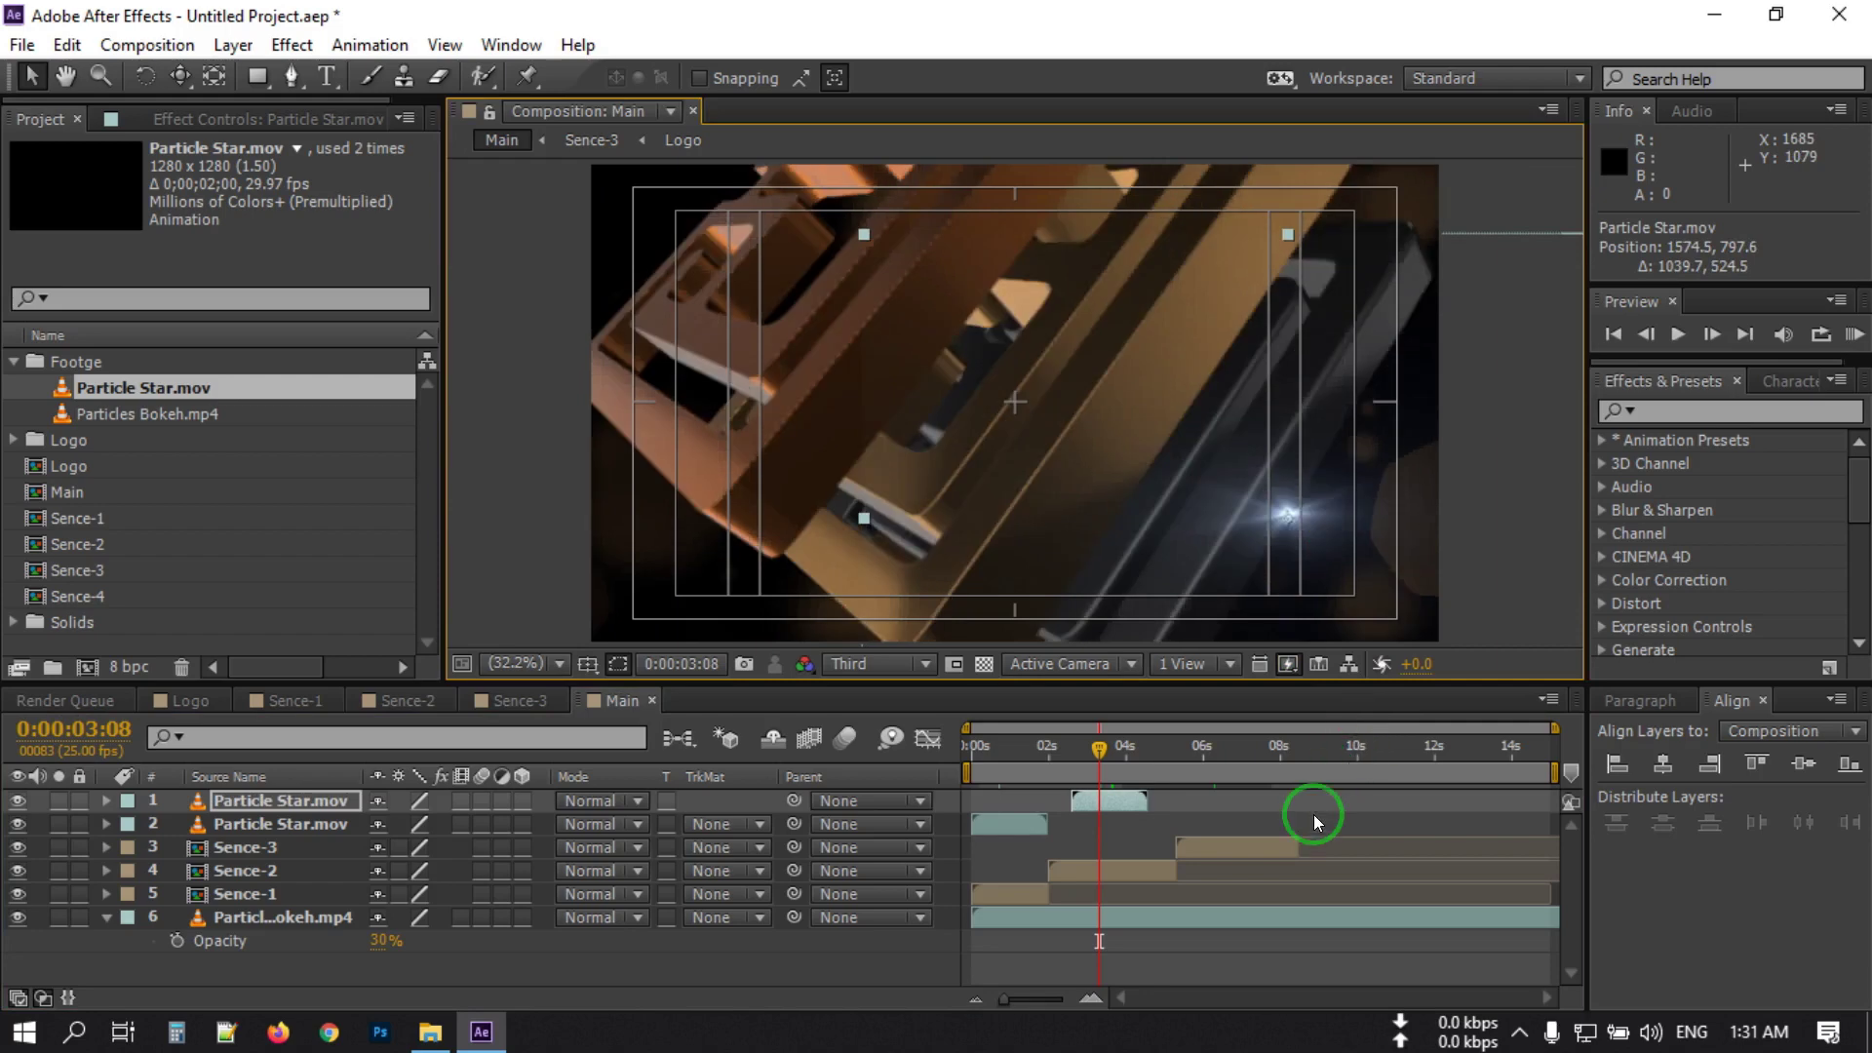
Duplicate the second Particle Star layer and shift the copy to start at 0:00:05:19 over Sence-3.
{"action": "left_click", "coordinate": [1233, 769]}
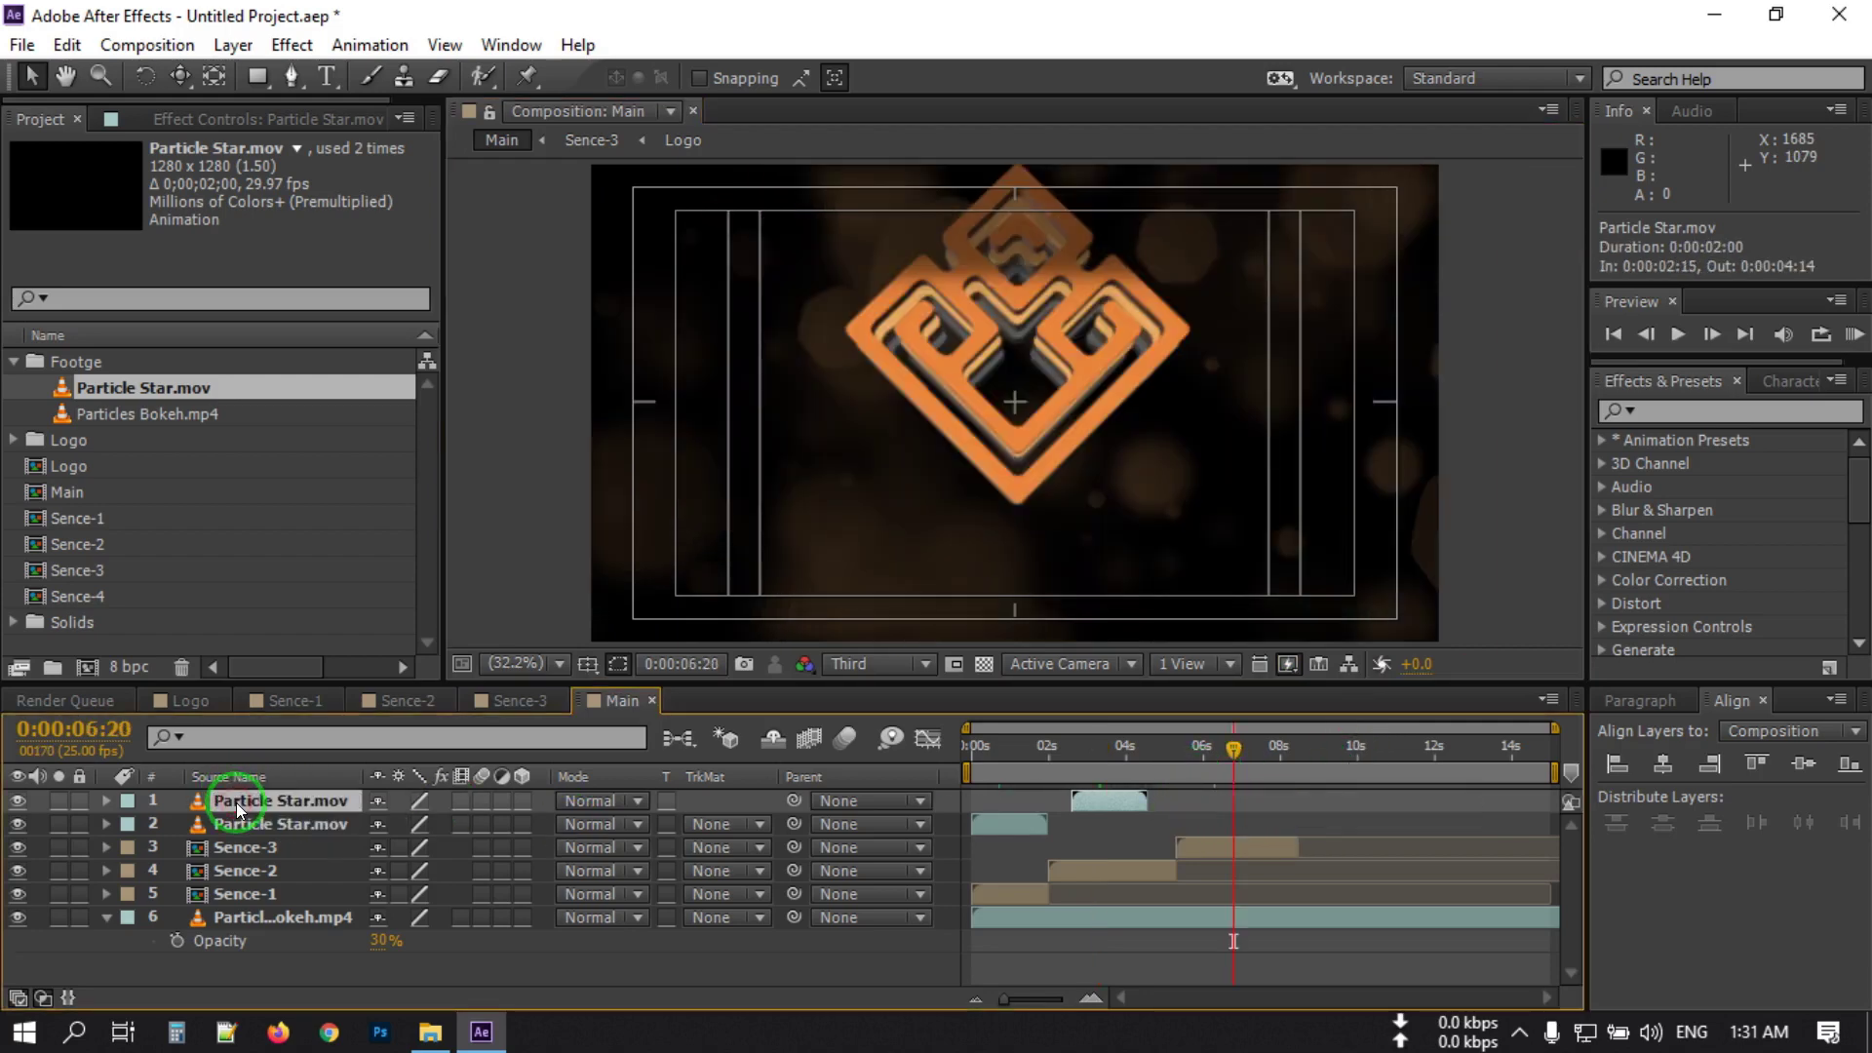
{"action": "key", "text": "ctrl+d"}
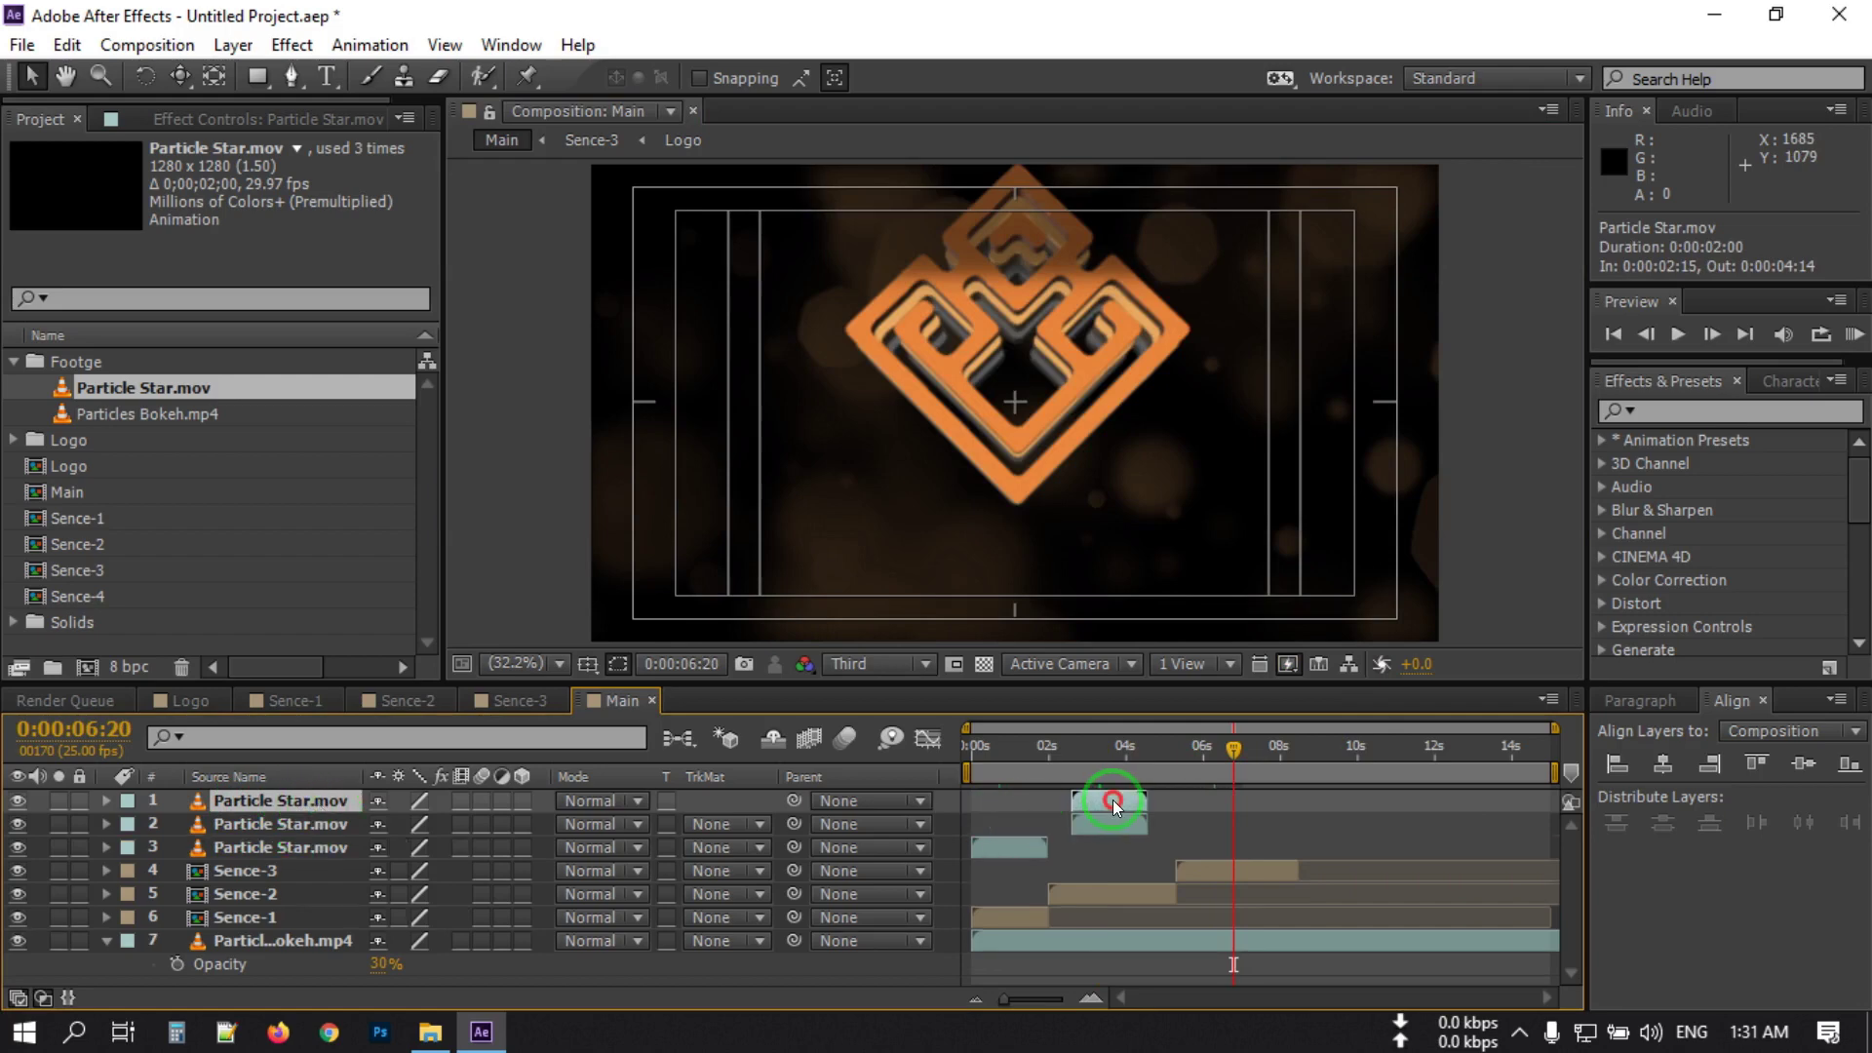
{"action": "left_click_drag", "start_coordinate": [1114, 800], "coordinate": [1236, 801]}
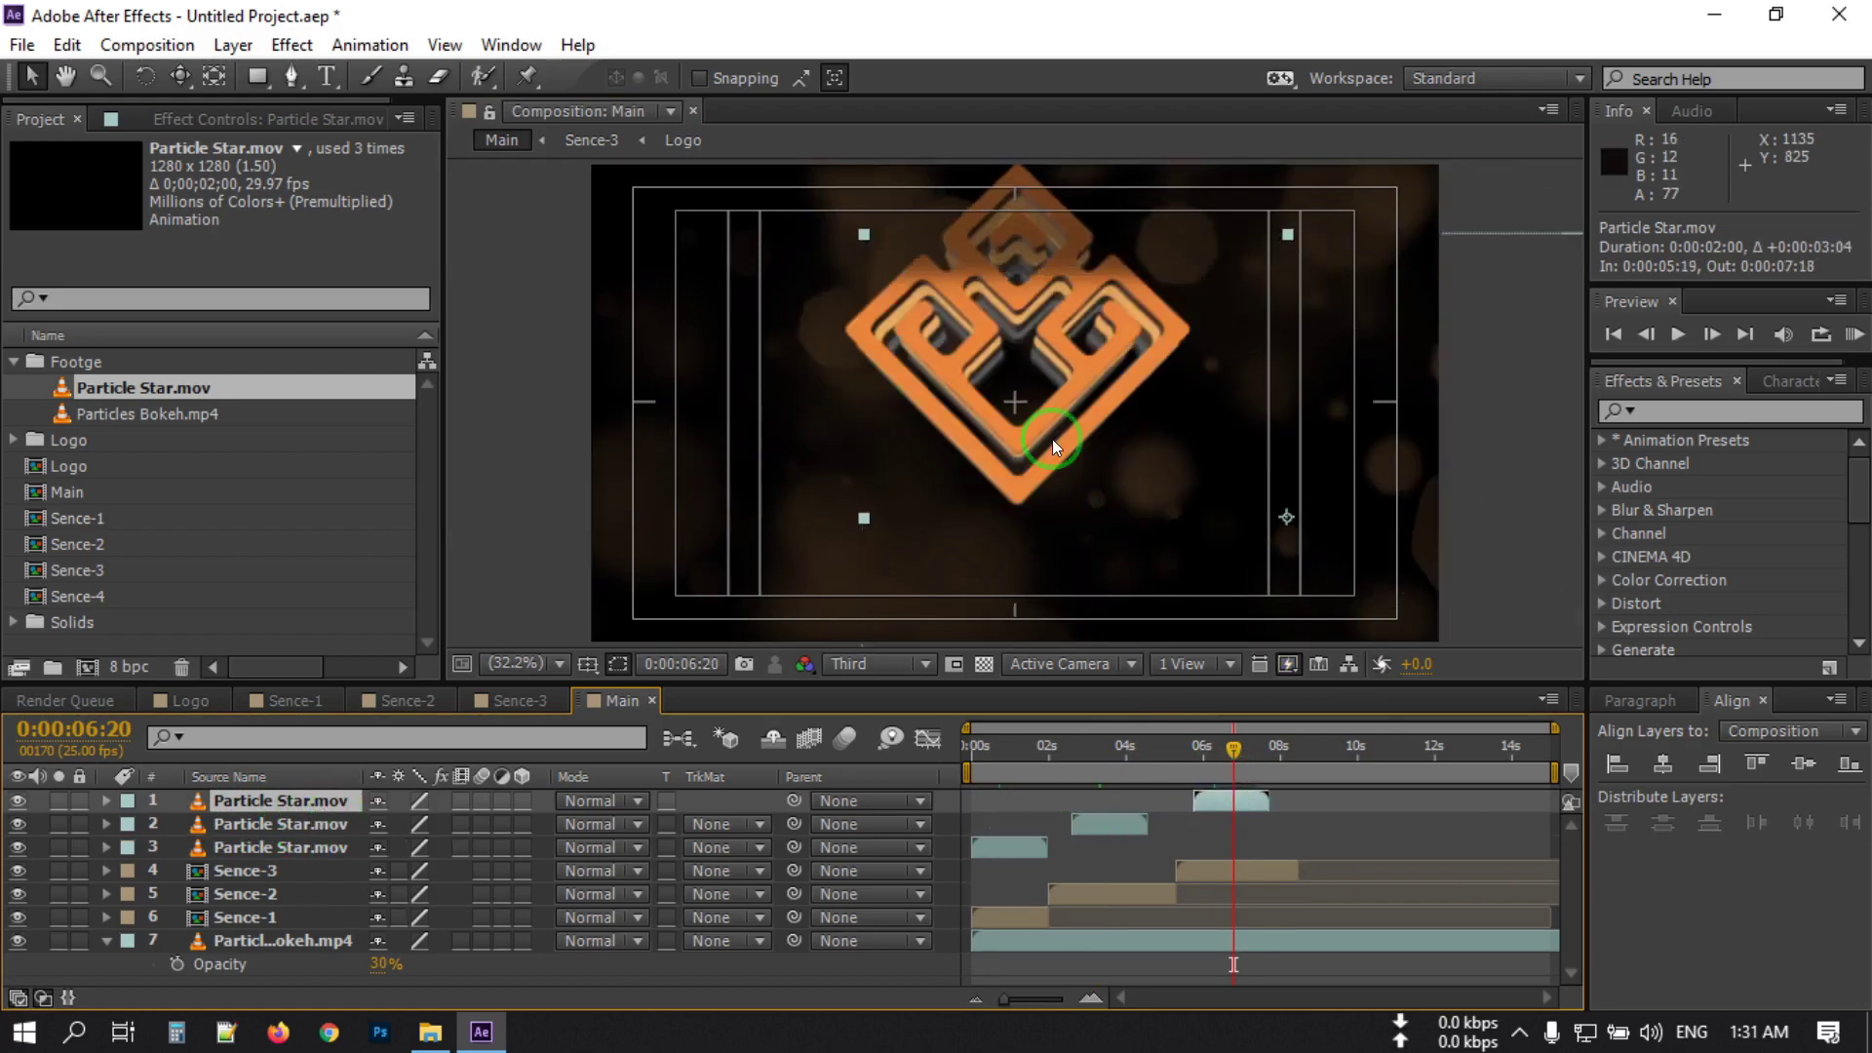
Move the third star's flare near the logo's upper-right edge and place all three Particle Star layers beneath the bokeh layer.
{"action": "left_click_drag", "start_coordinate": [1293, 517], "coordinate": [877, 547]}
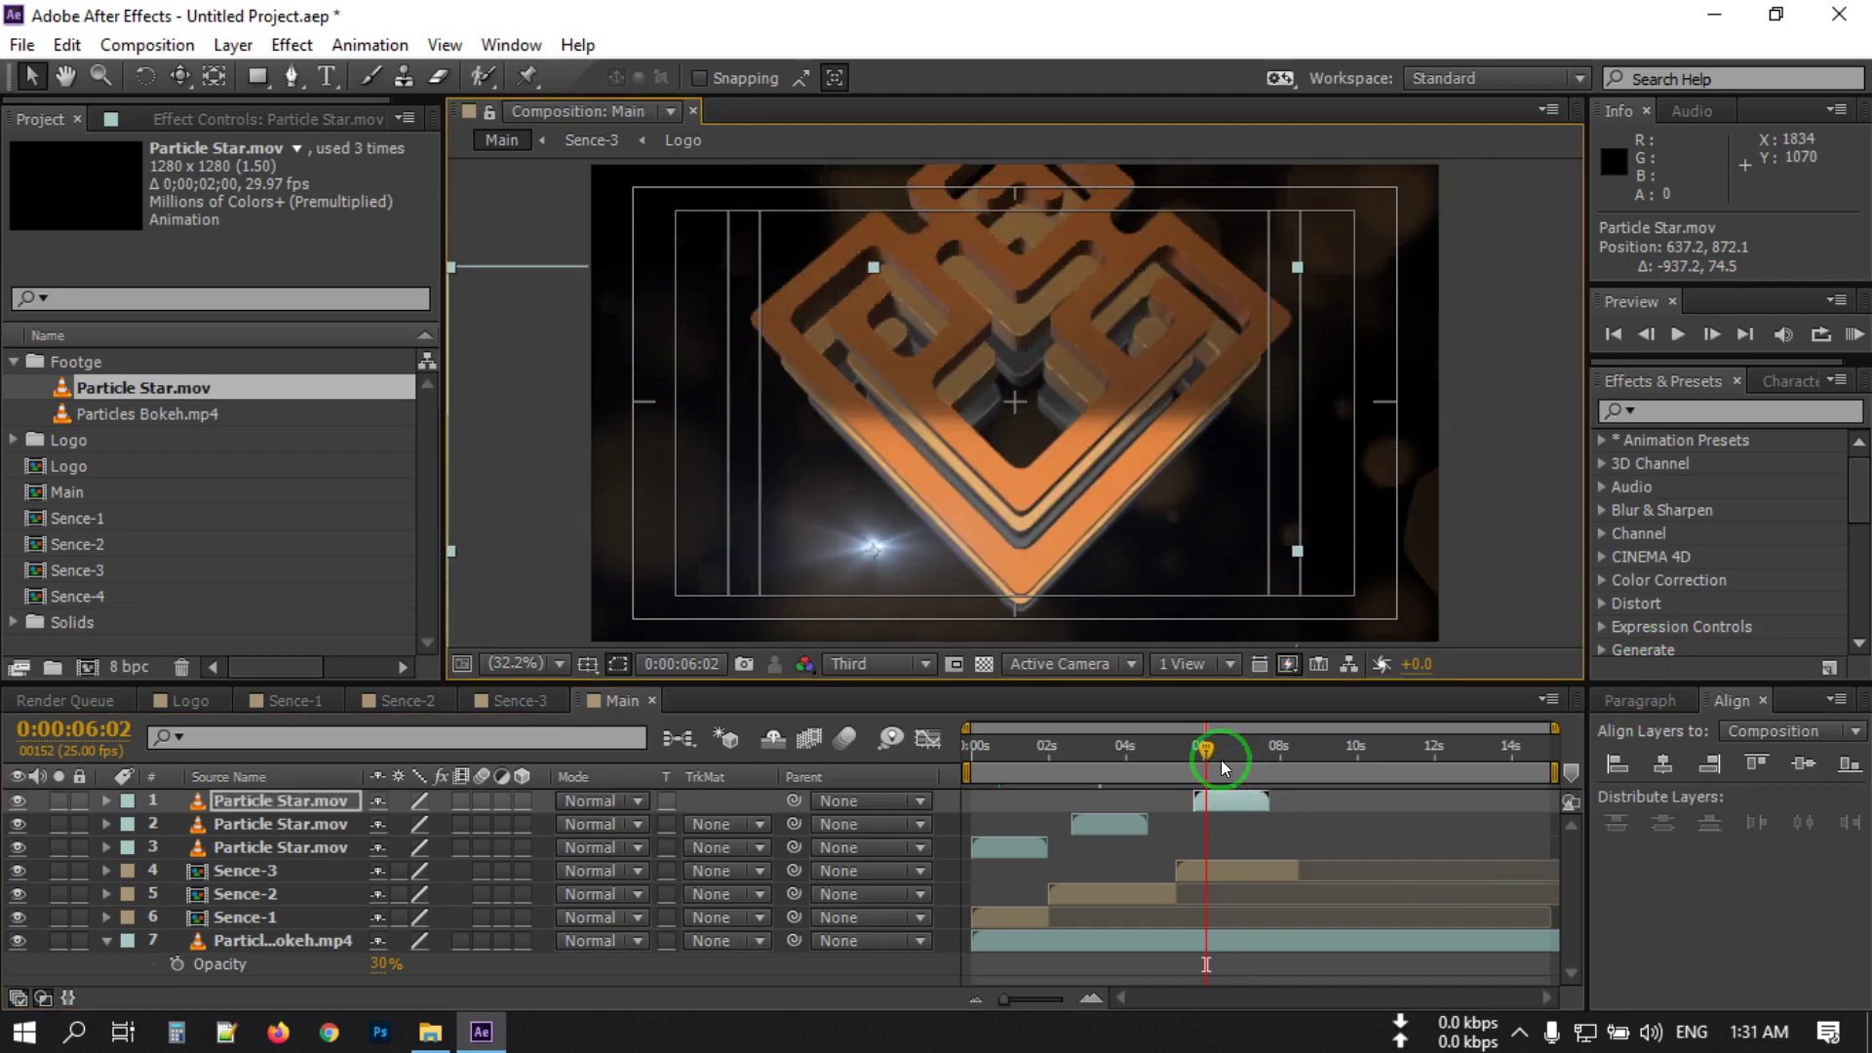
{"action": "left_click_drag", "start_coordinate": [877, 551], "coordinate": [1236, 277]}
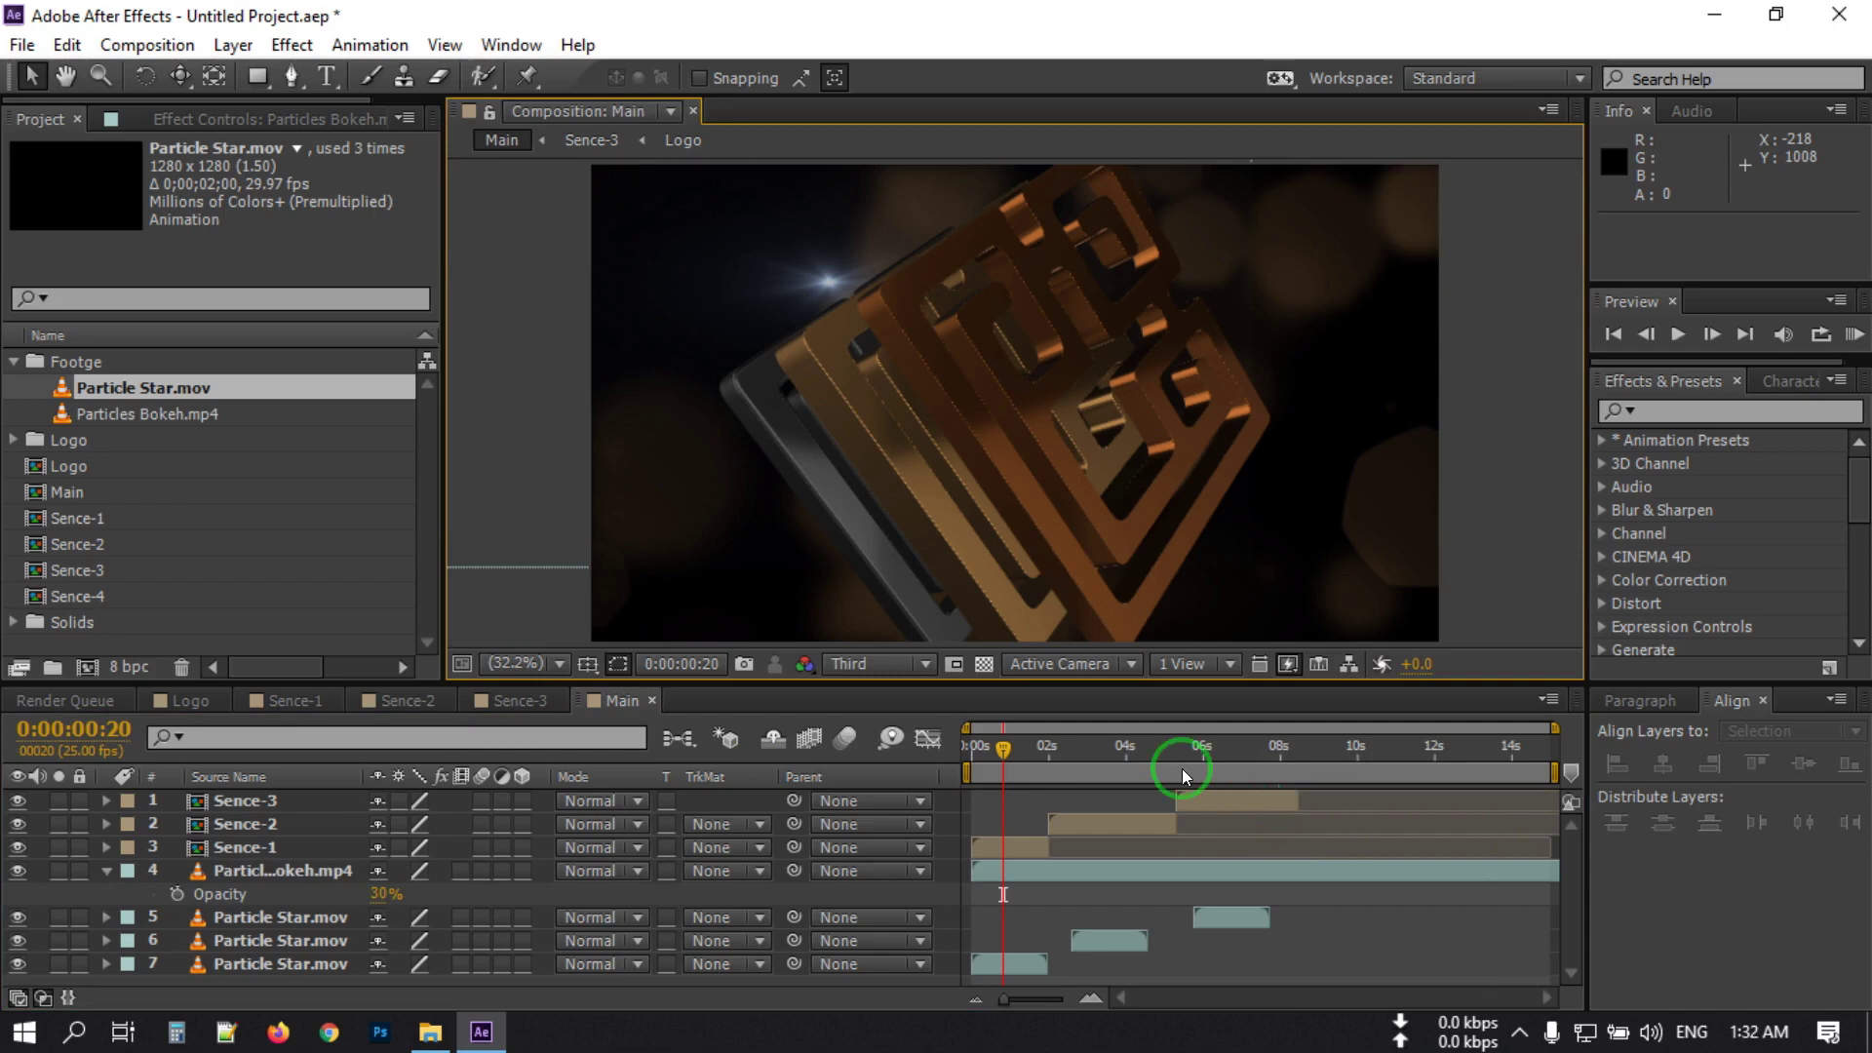
{"action": "left_click", "coordinate": [1290, 766]}
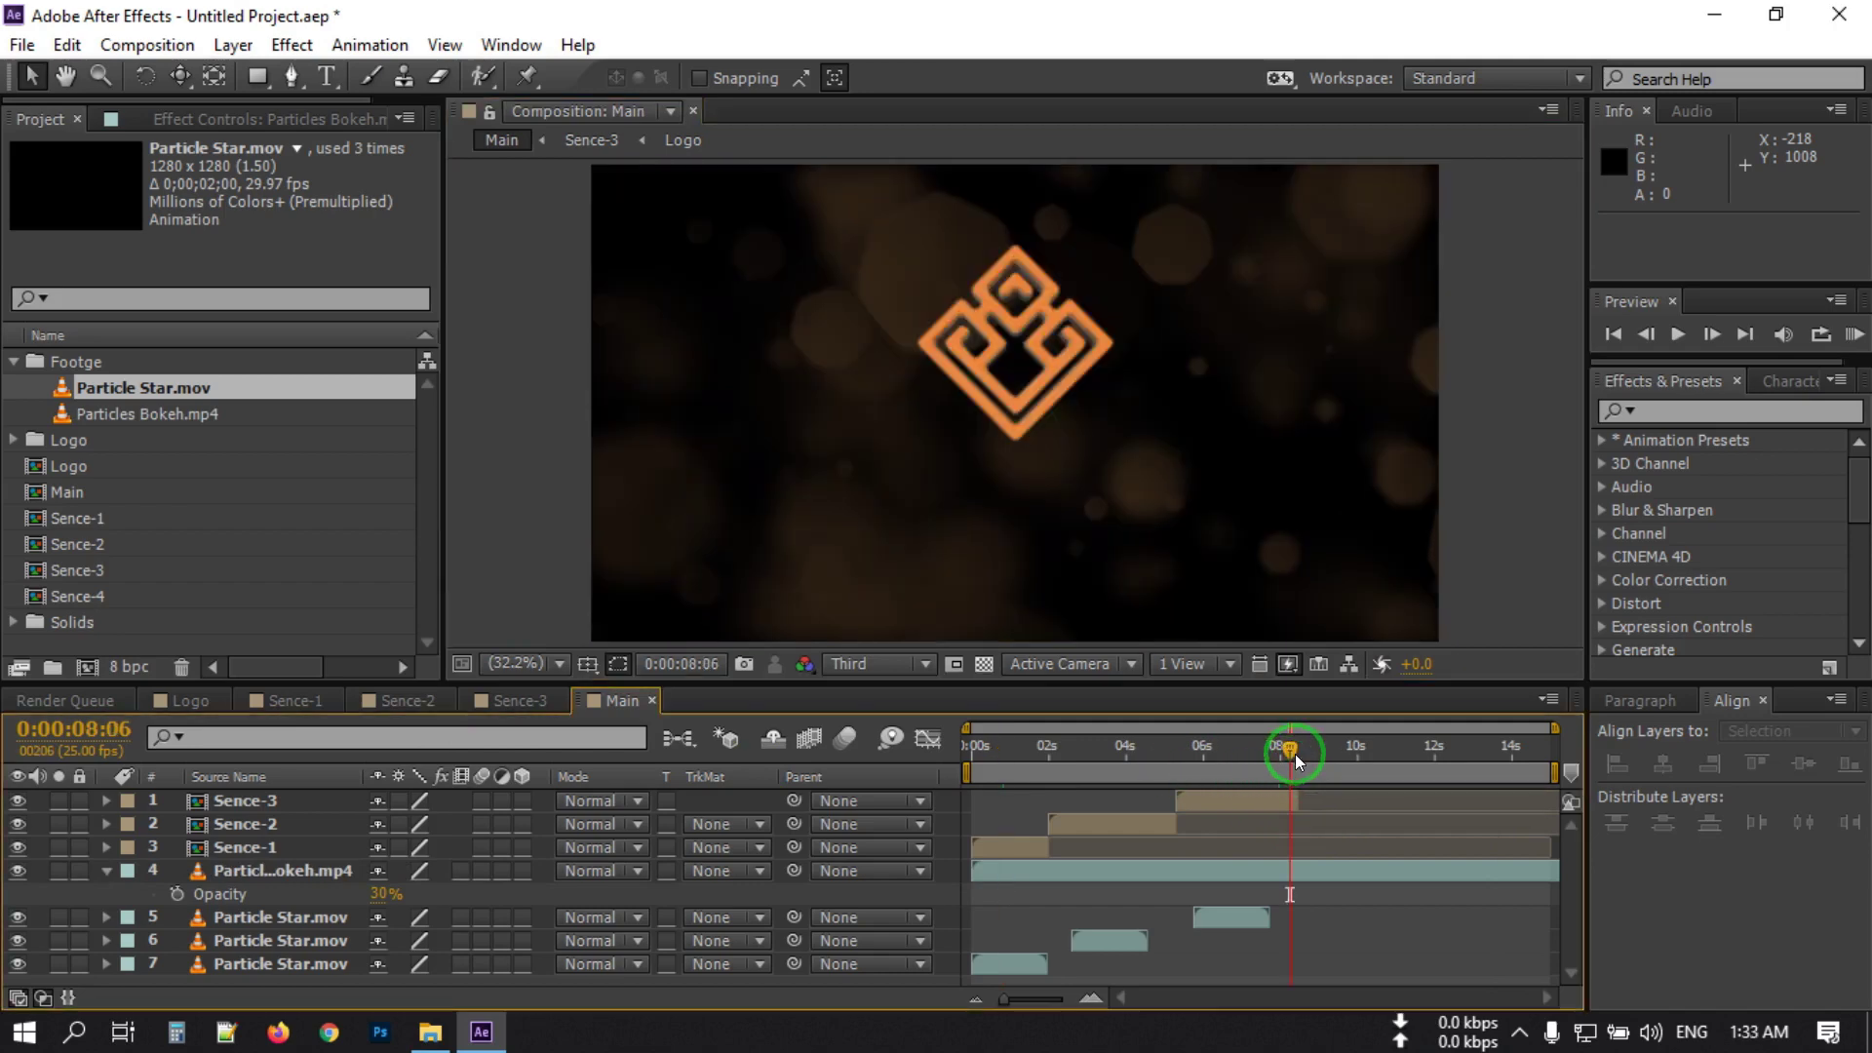
Collapse the bokeh layer, add a text layer reading LGOGO NAME and move it beneath the logo to about 960, 723.
{"action": "left_click", "coordinate": [107, 874]}
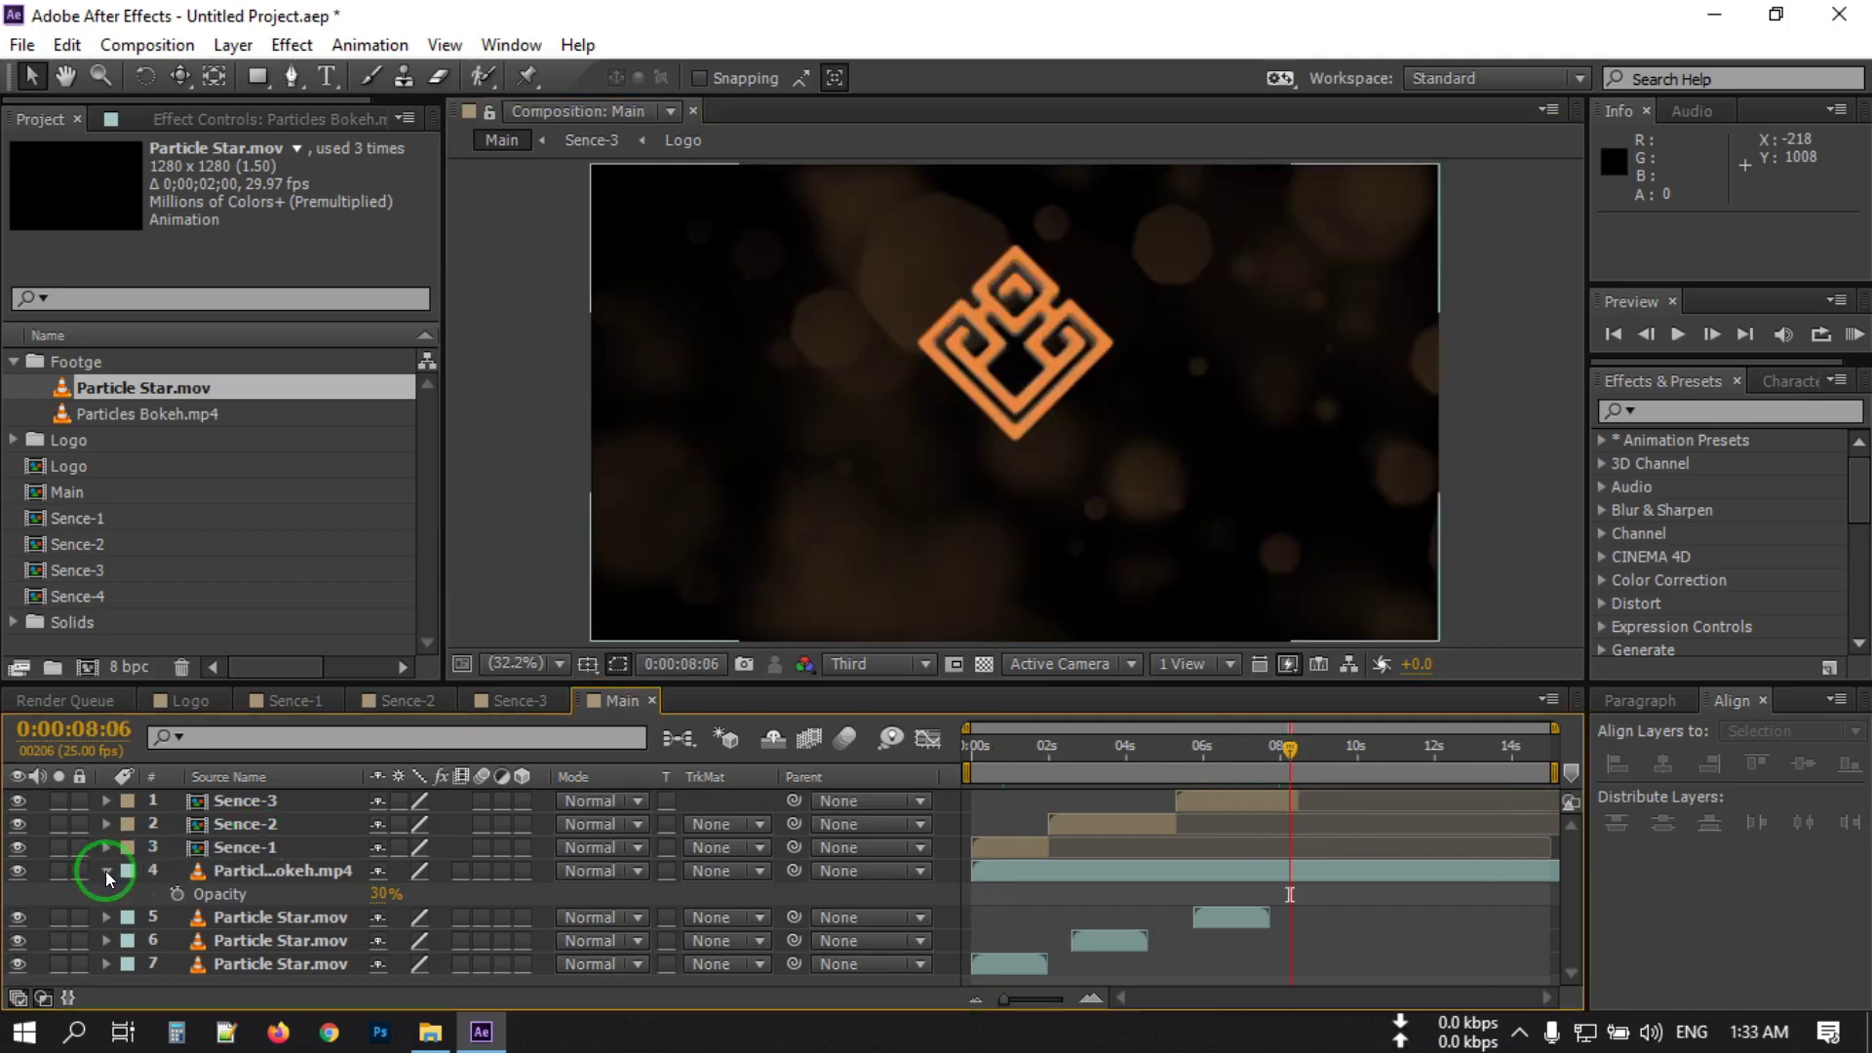
{"action": "left_click", "coordinate": [108, 873]}
{"action": "left_click", "coordinate": [177, 961]}
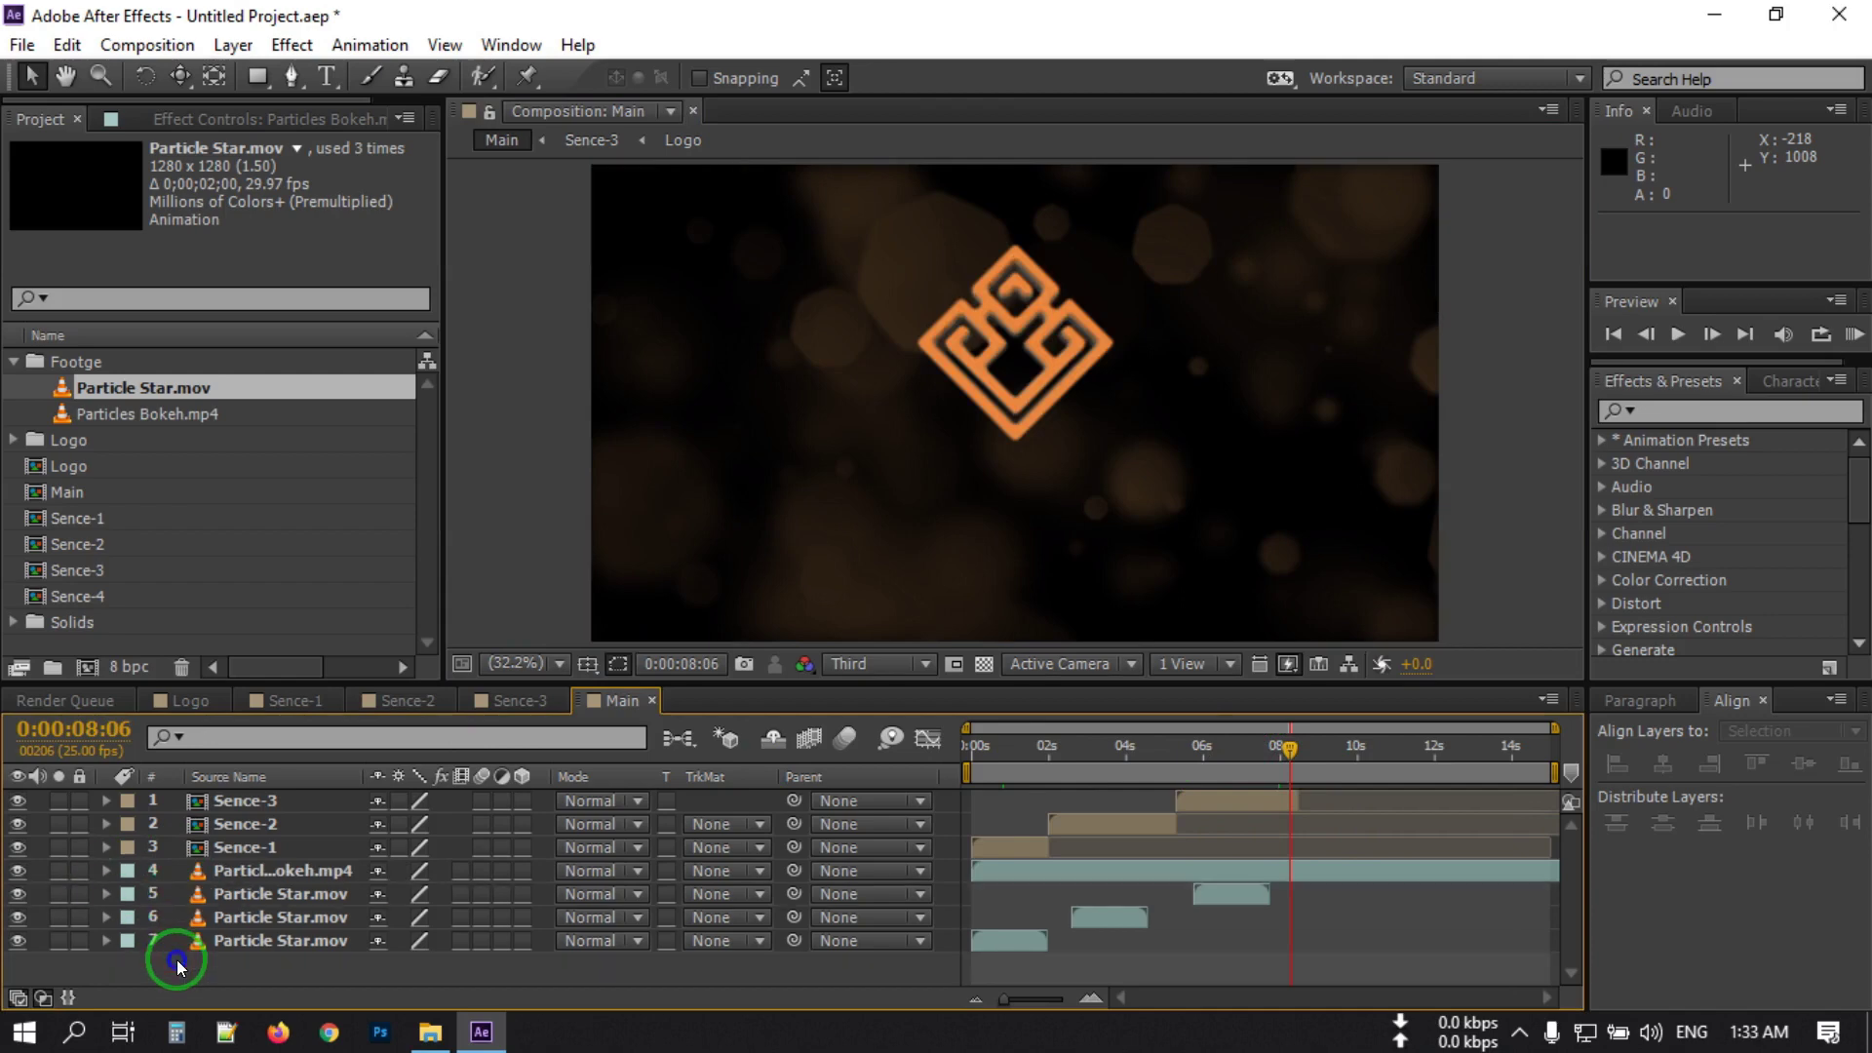
{"action": "right_click", "coordinate": [177, 963]}
{"action": "mouse_move", "coordinate": [280, 668]}
{"action": "left_click", "coordinate": [639, 711]}
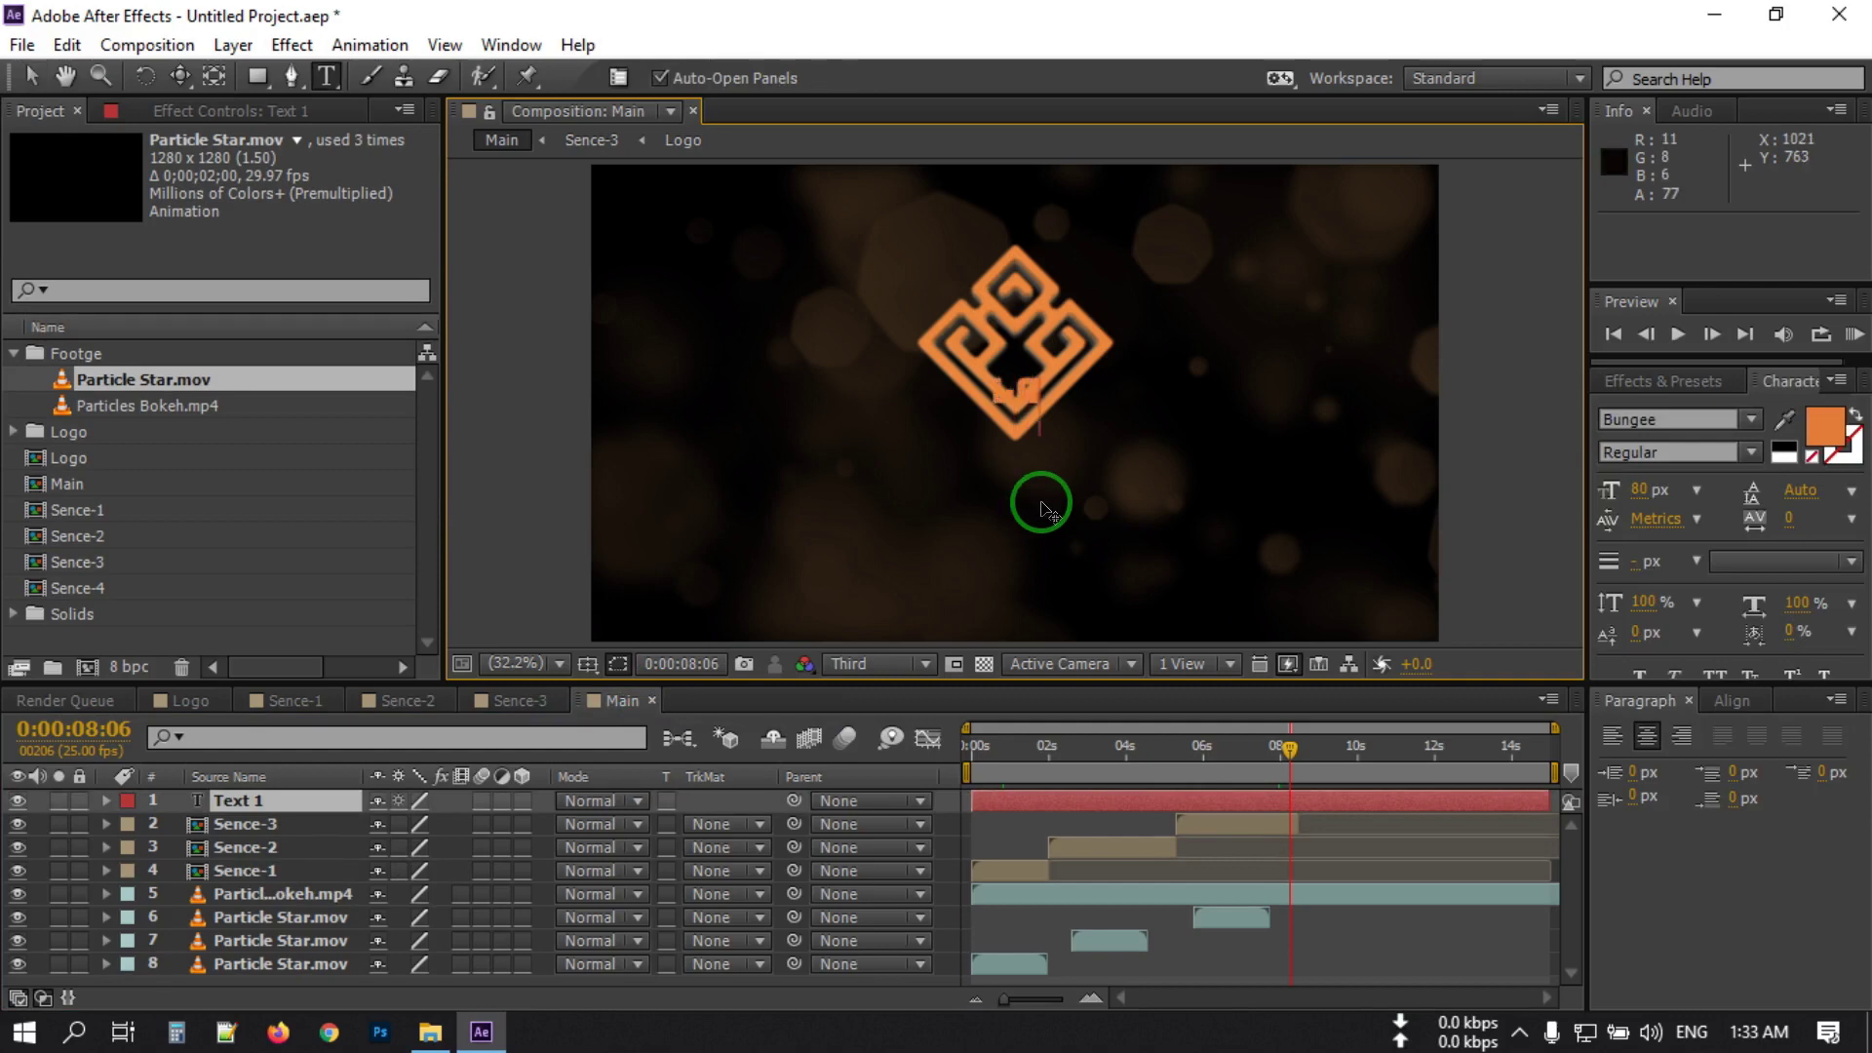
{"action": "type", "text": "LOGO NAME"}
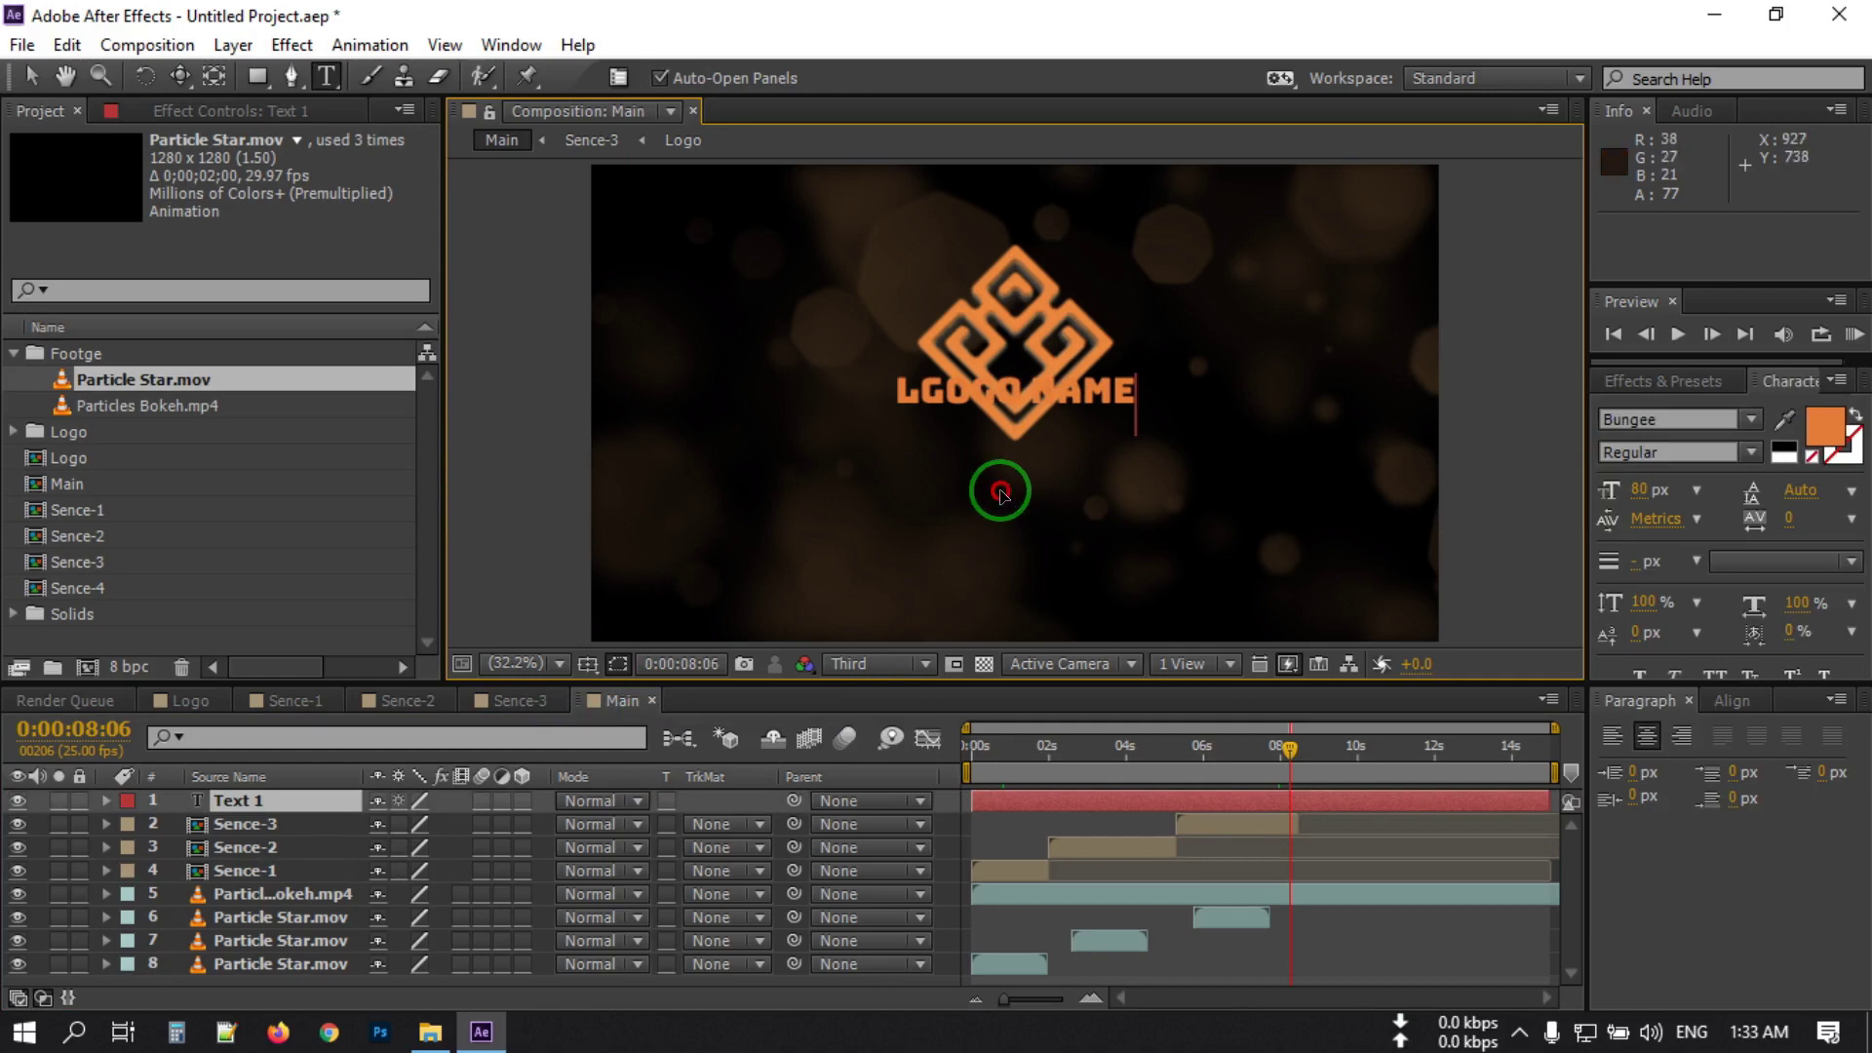
{"action": "left_click_drag", "start_coordinate": [1000, 493], "coordinate": [1000, 578]}
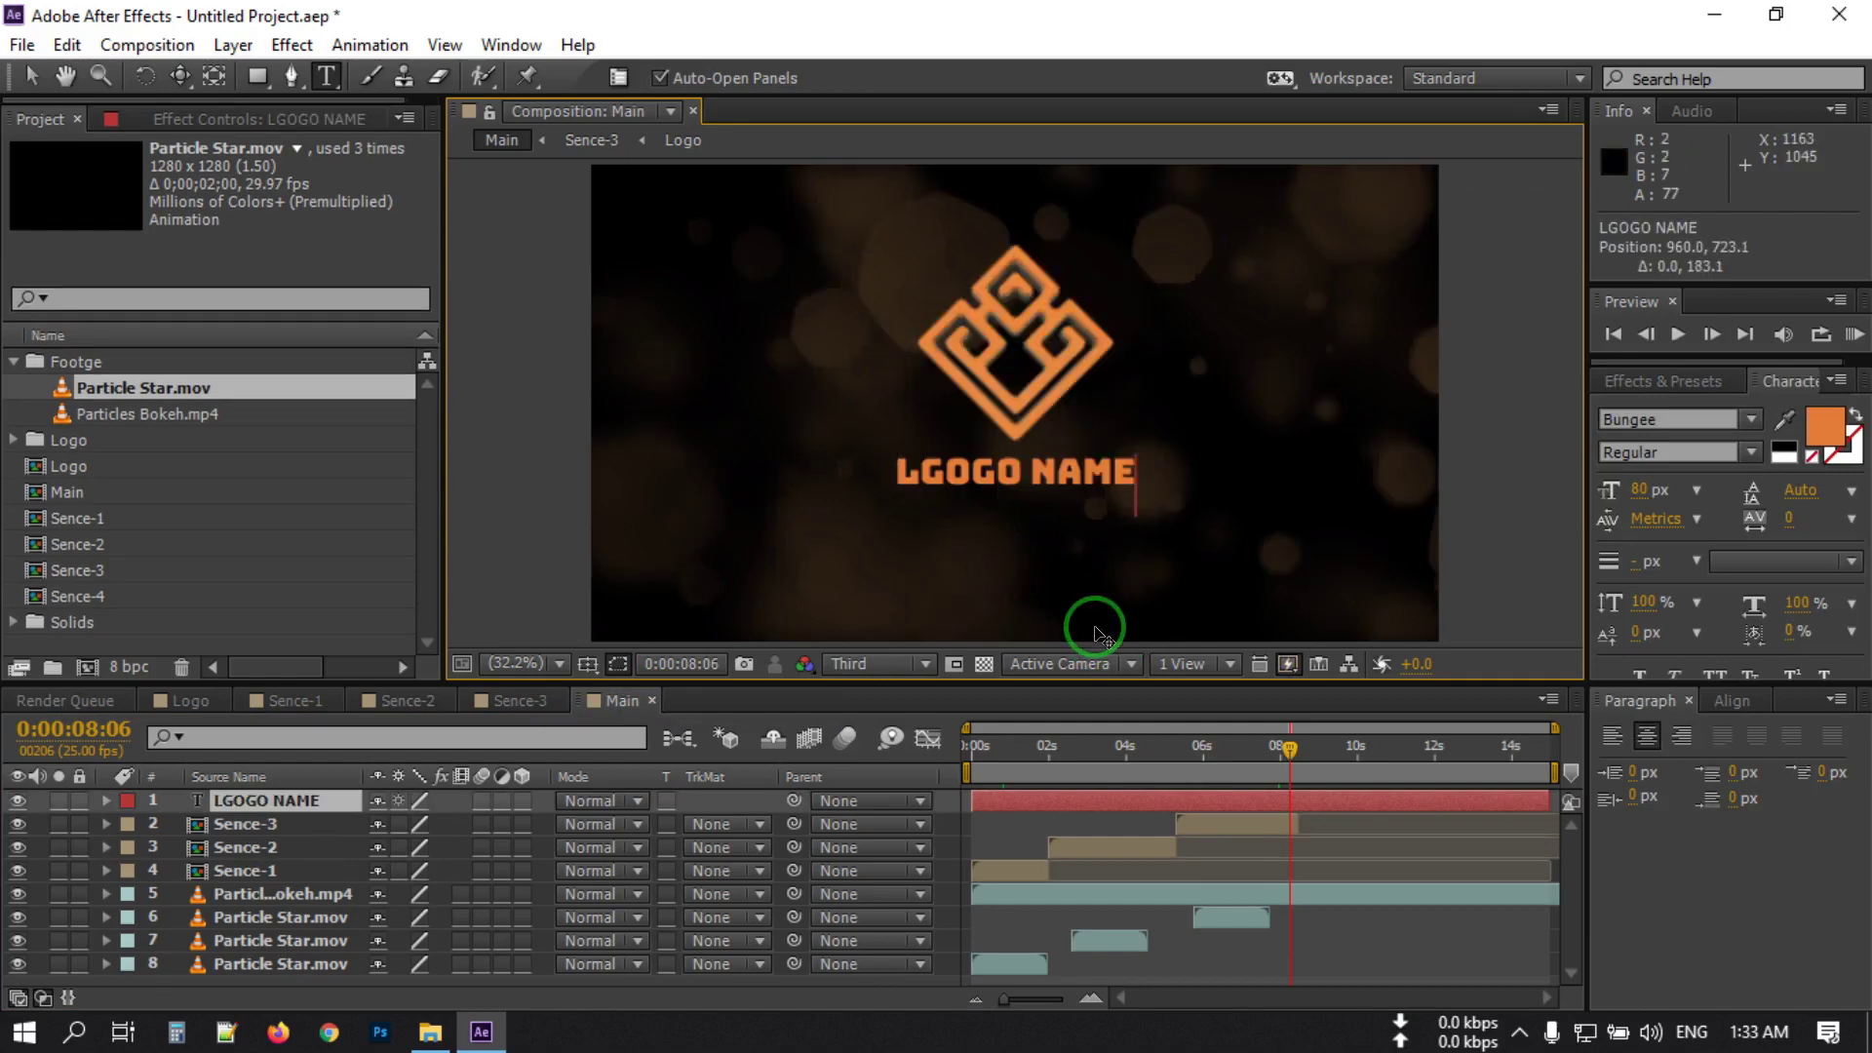
Add a shape layer above the text and draw a rectangle about 633 by 140 px covering the logo name.
{"action": "left_click", "coordinate": [246, 819]}
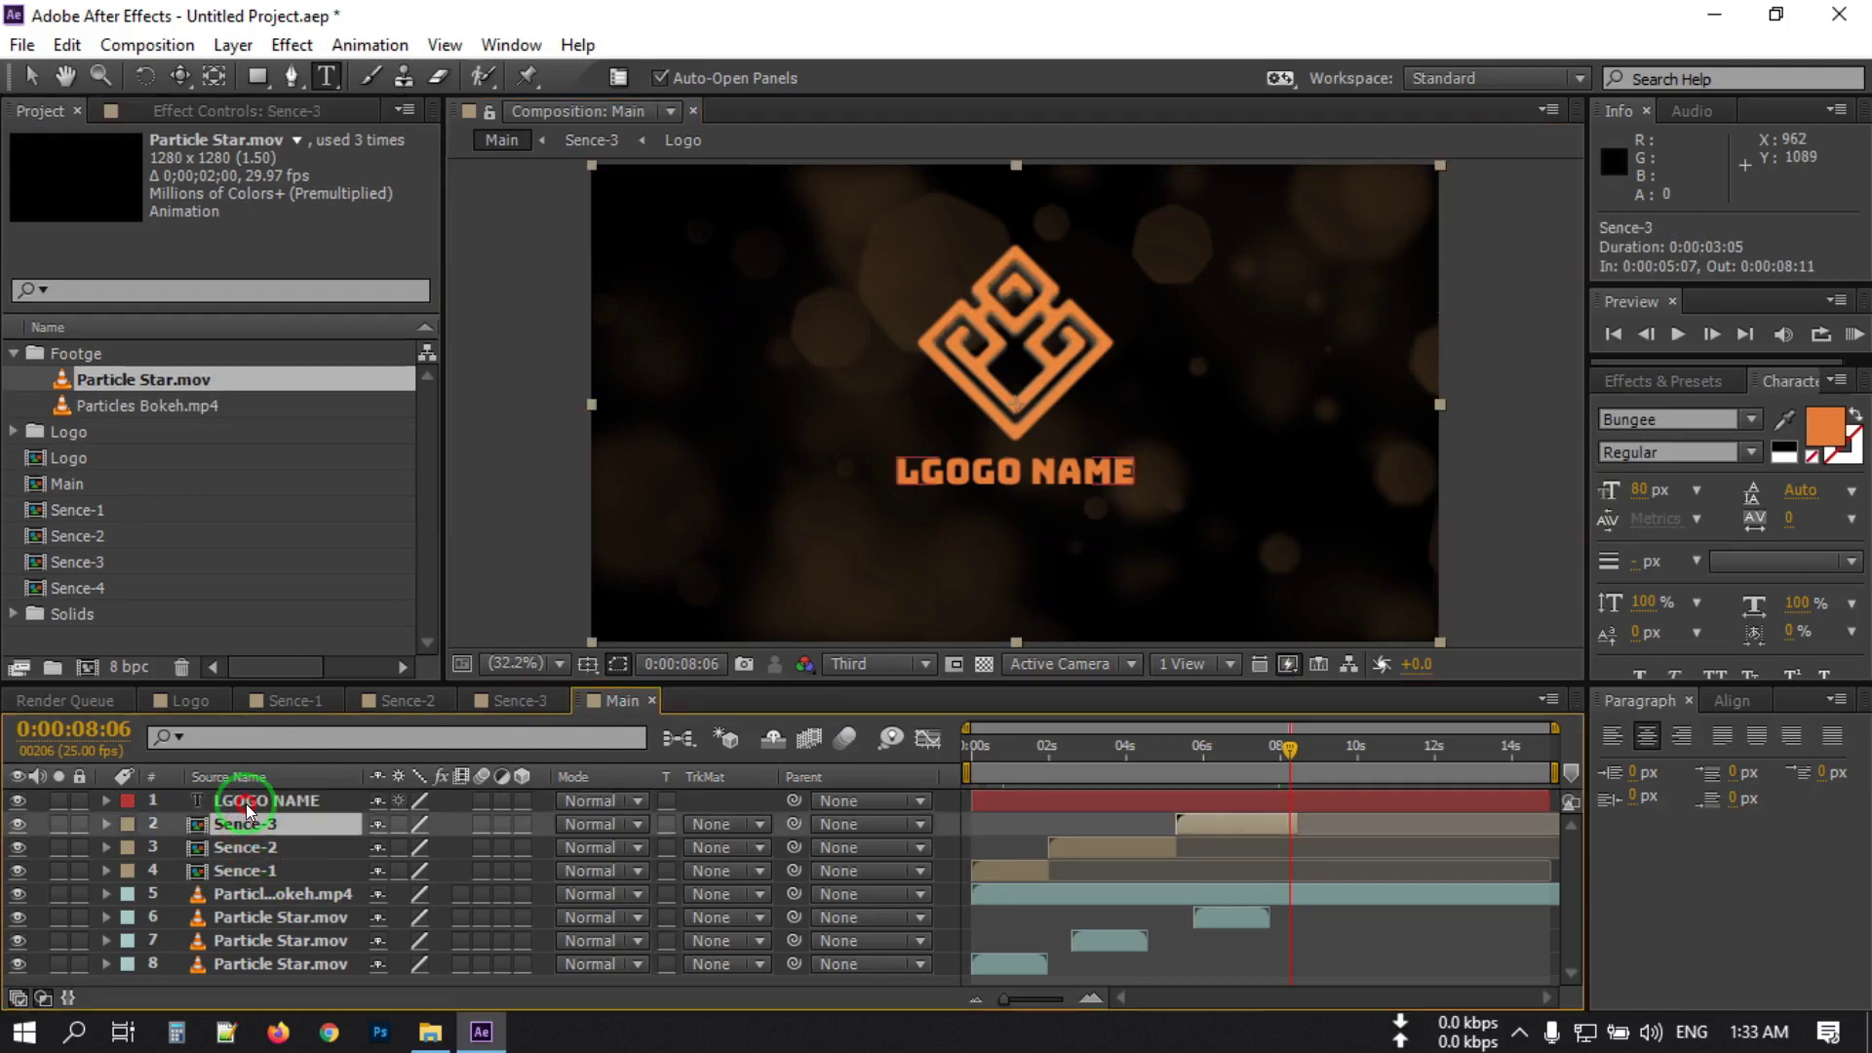
{"action": "left_click", "coordinate": [246, 801]}
{"action": "left_click", "coordinate": [233, 45]}
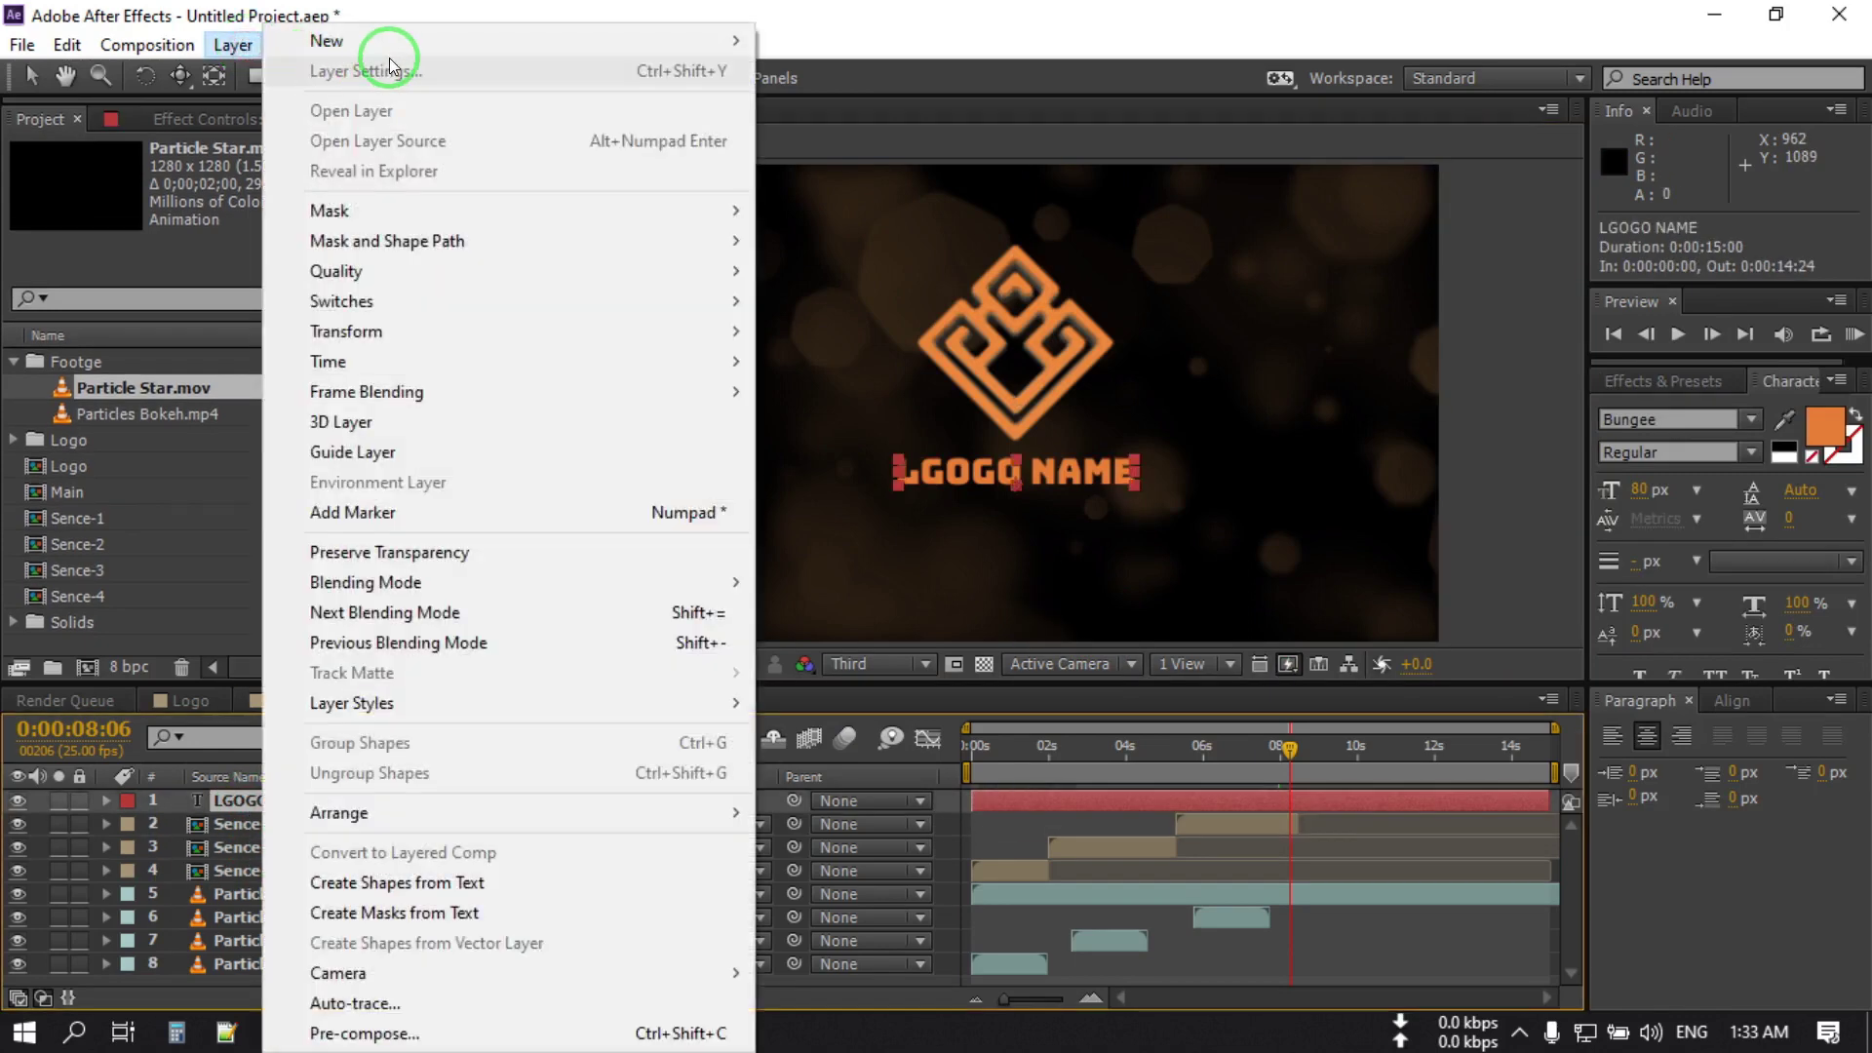
{"action": "mouse_move", "coordinate": [723, 49]}
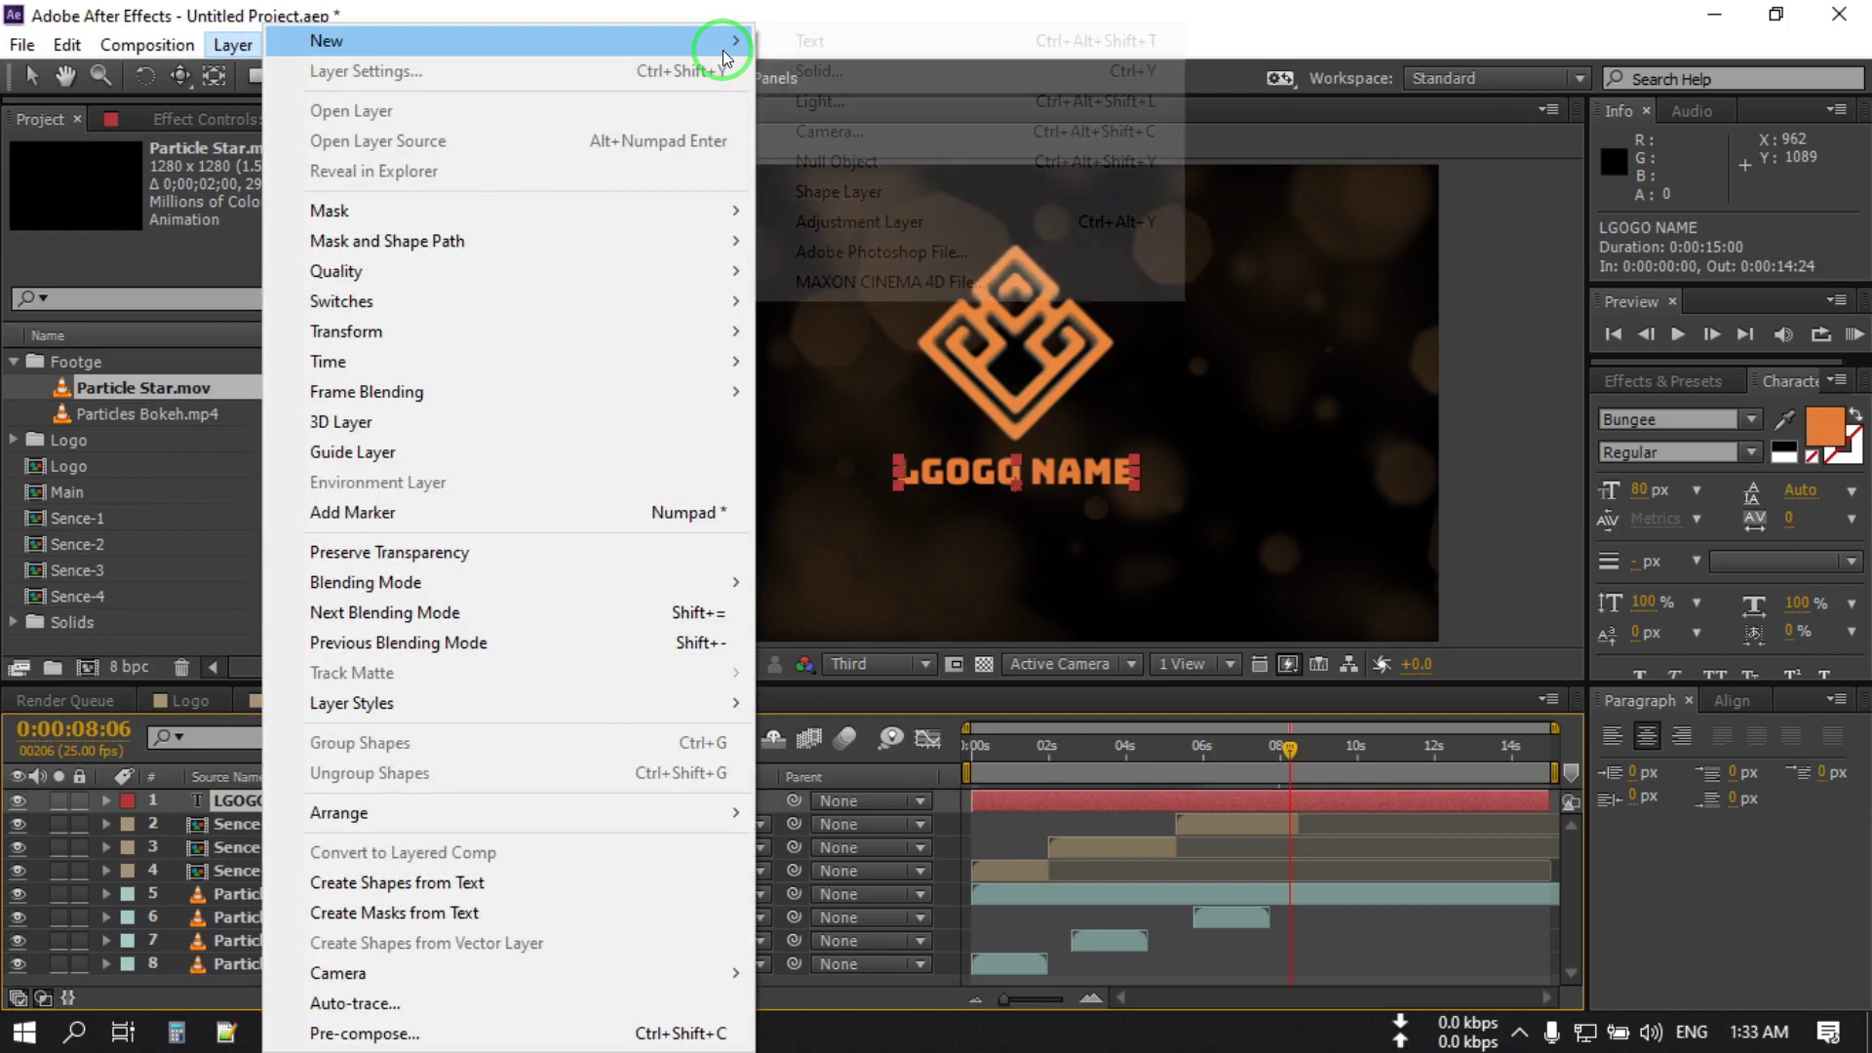
{"action": "left_click", "coordinate": [892, 192]}
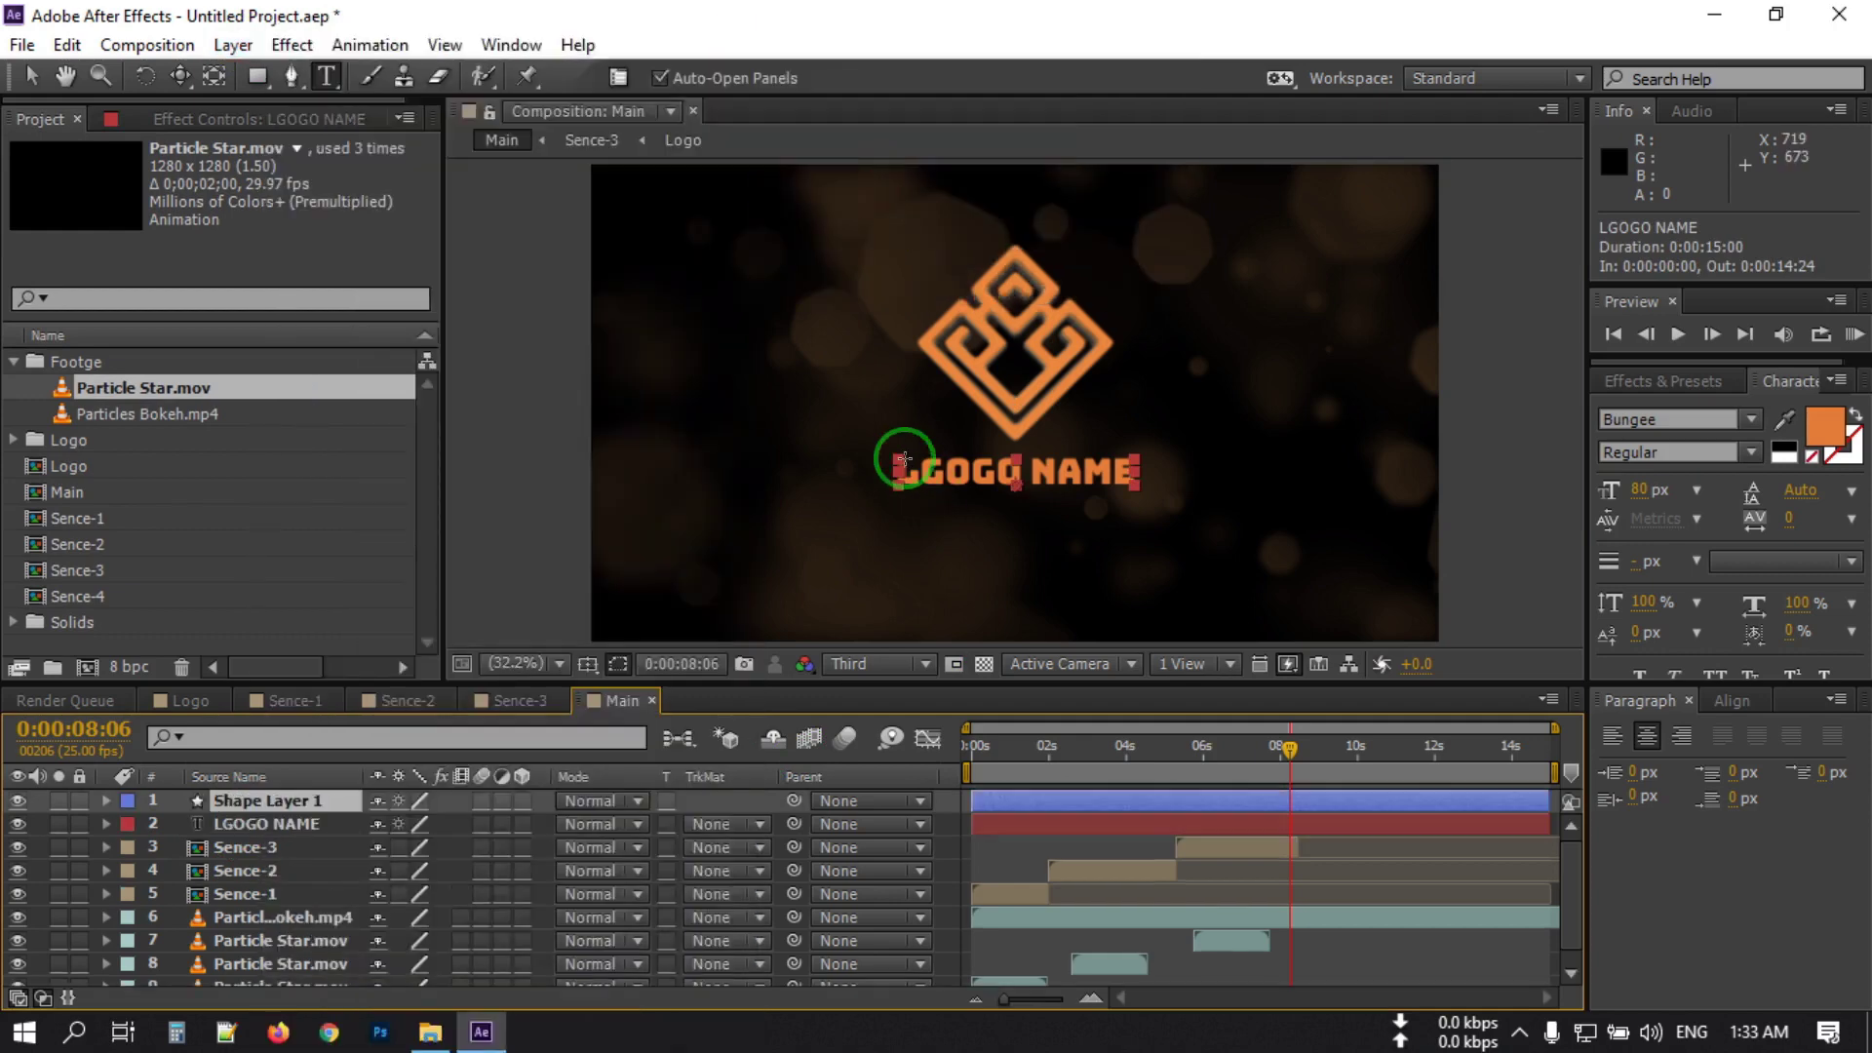
{"action": "key", "text": "q"}
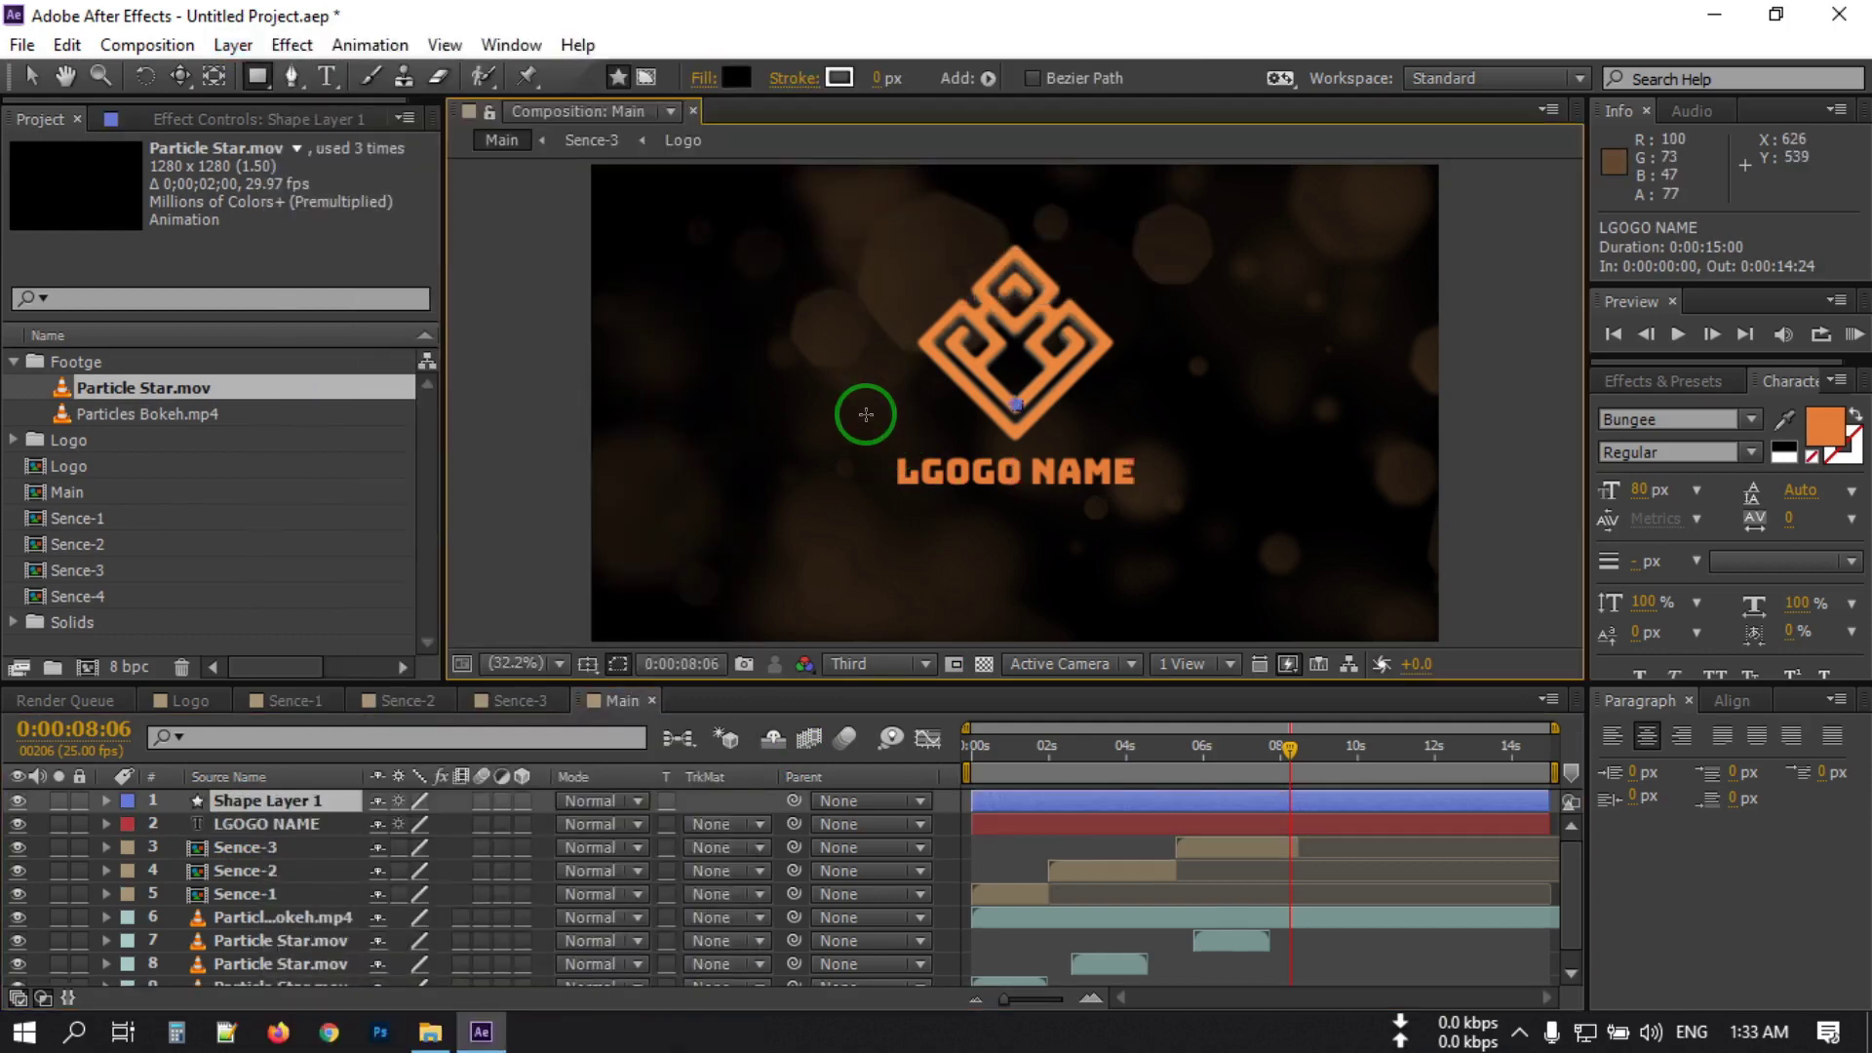
{"action": "mouse_move", "coordinate": [874, 444]}
{"action": "left_mouse_down"}
{"action": "mouse_move", "coordinate": [957, 501]}
{"action": "mouse_move", "coordinate": [1153, 503]}
{"action": "left_mouse_up"}
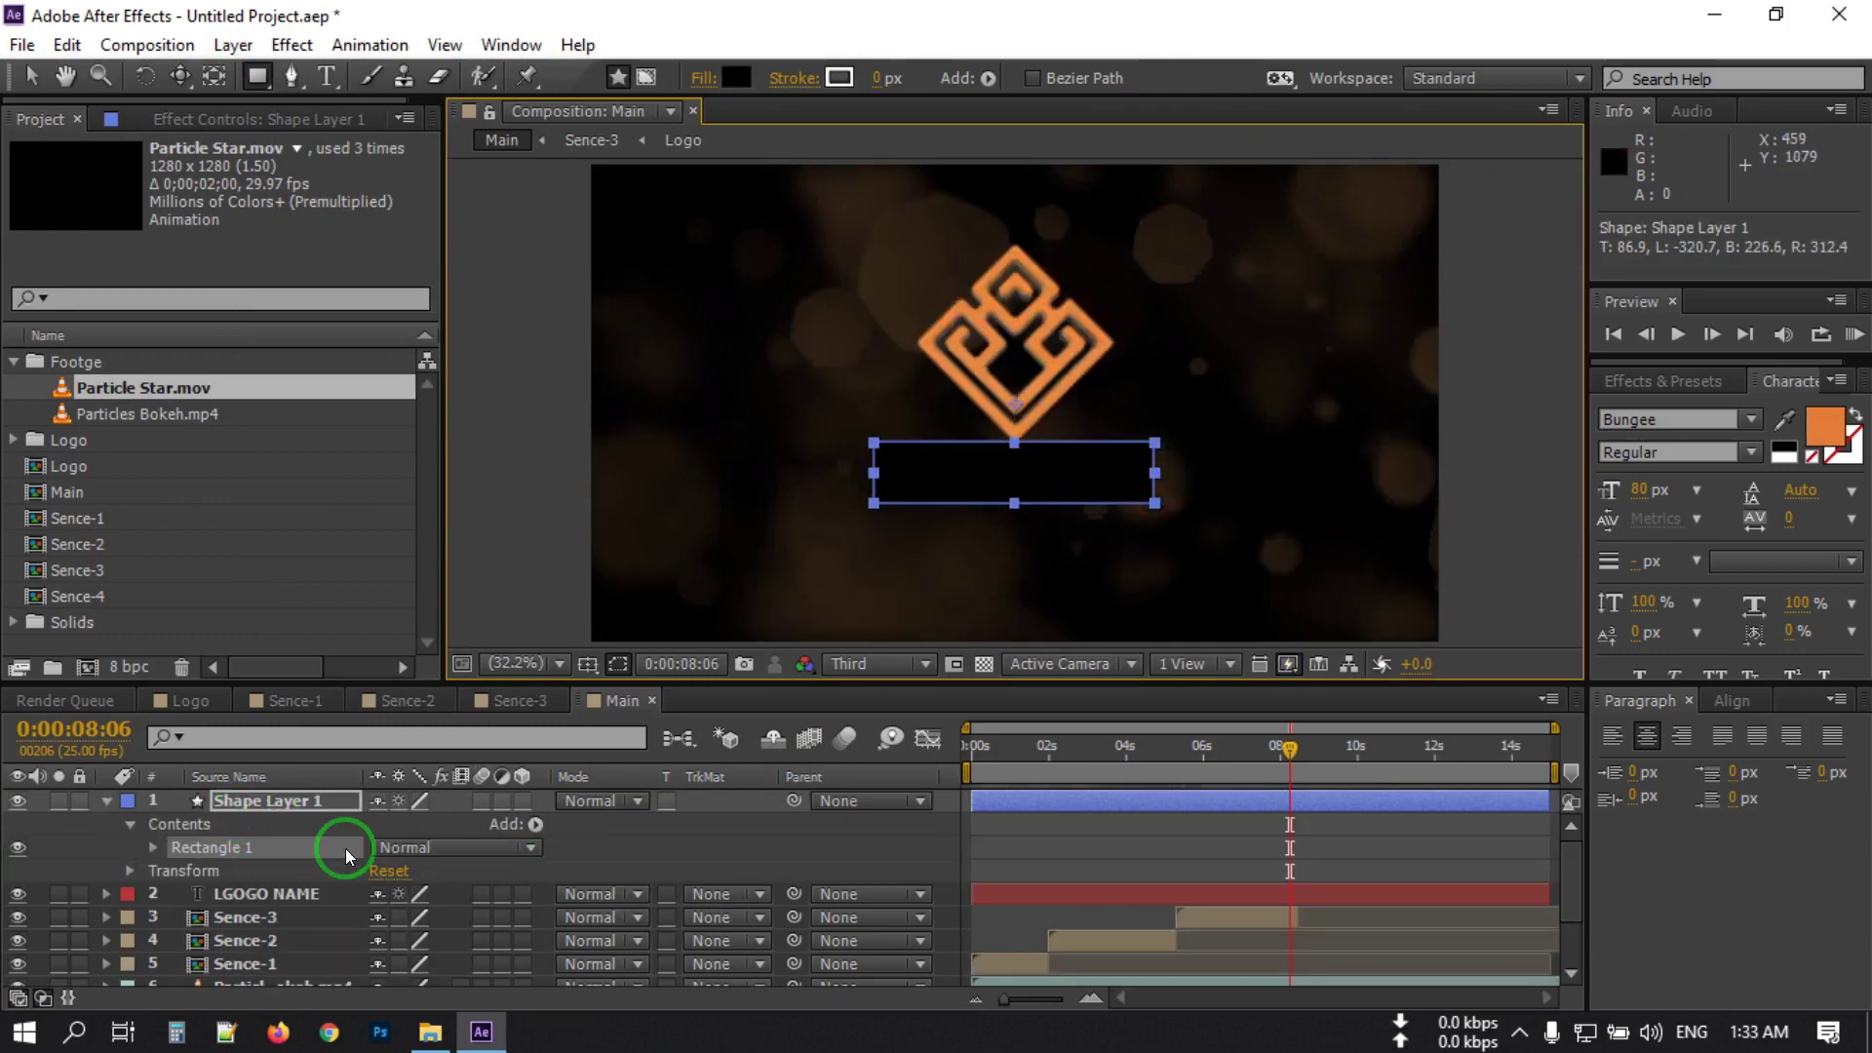
Set the logo name layer's track matte to Alpha Matte using Shape Layer 1, and collapse the shape layer.
{"action": "left_click", "coordinate": [711, 895]}
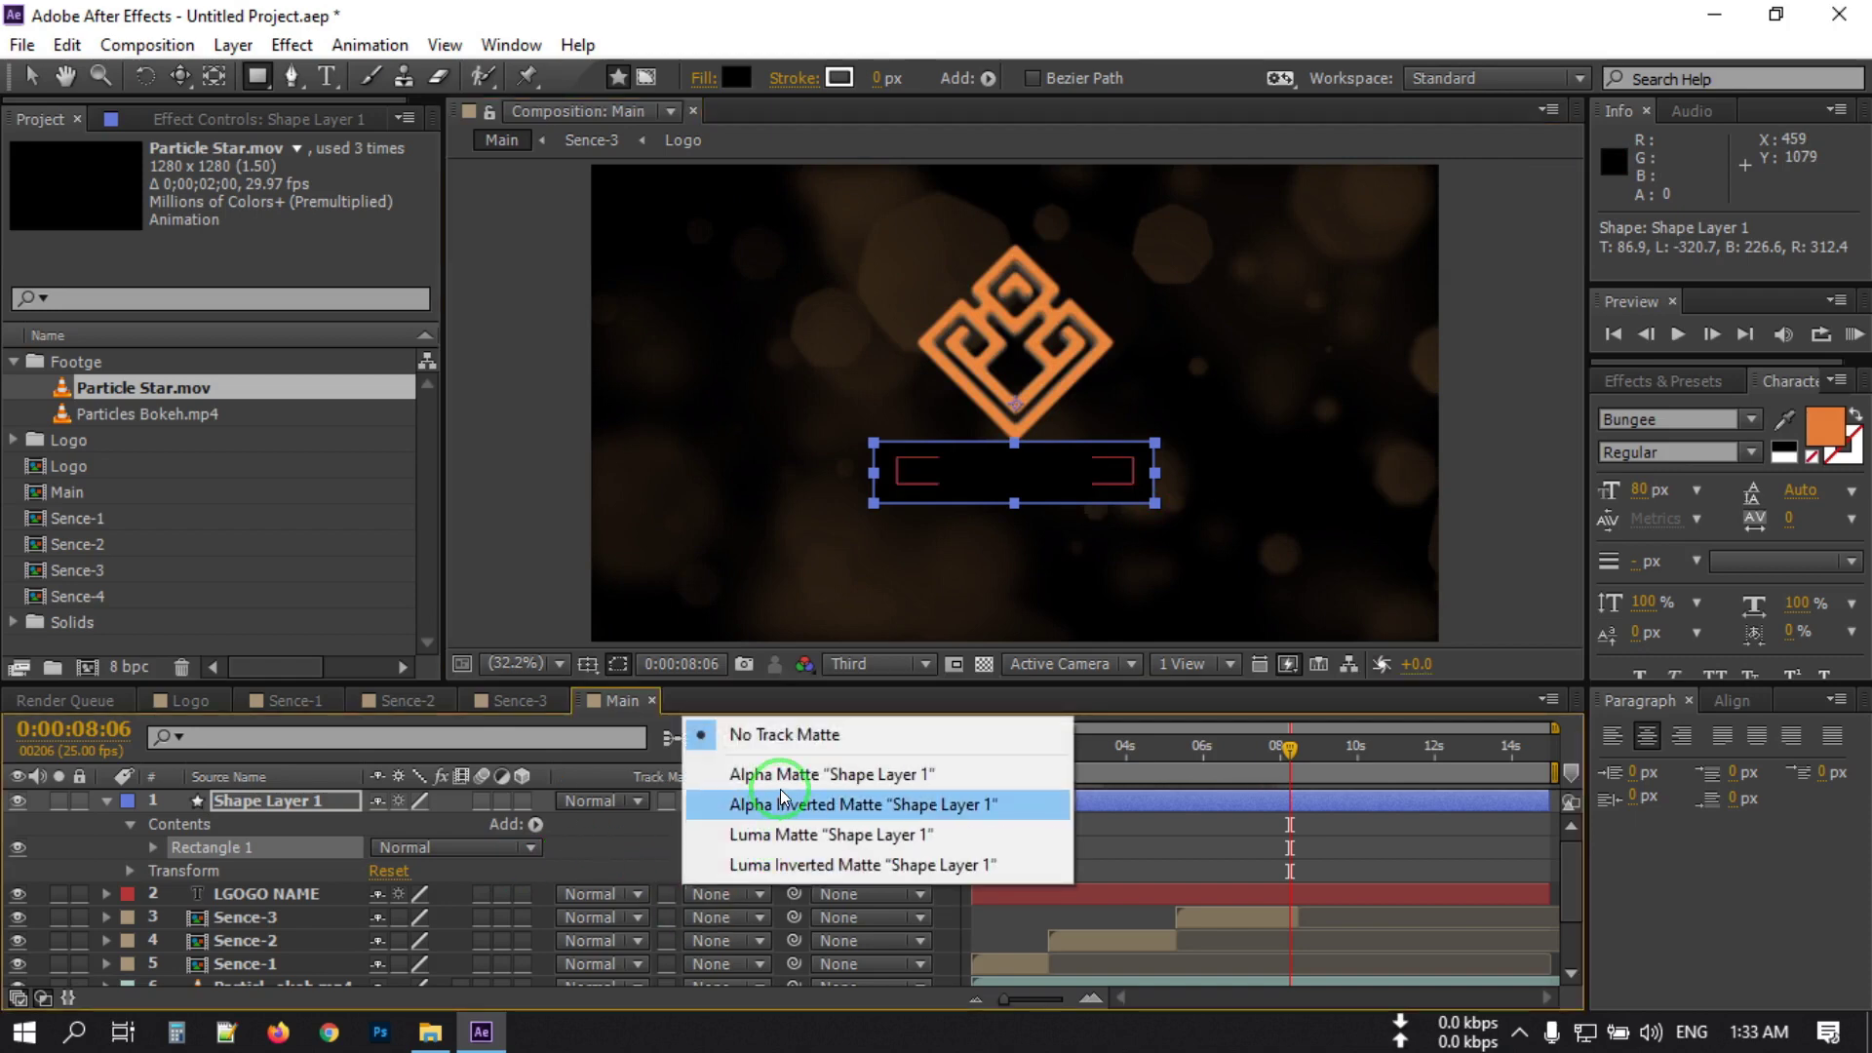
{"action": "left_click", "coordinate": [765, 774]}
{"action": "left_click", "coordinate": [357, 801]}
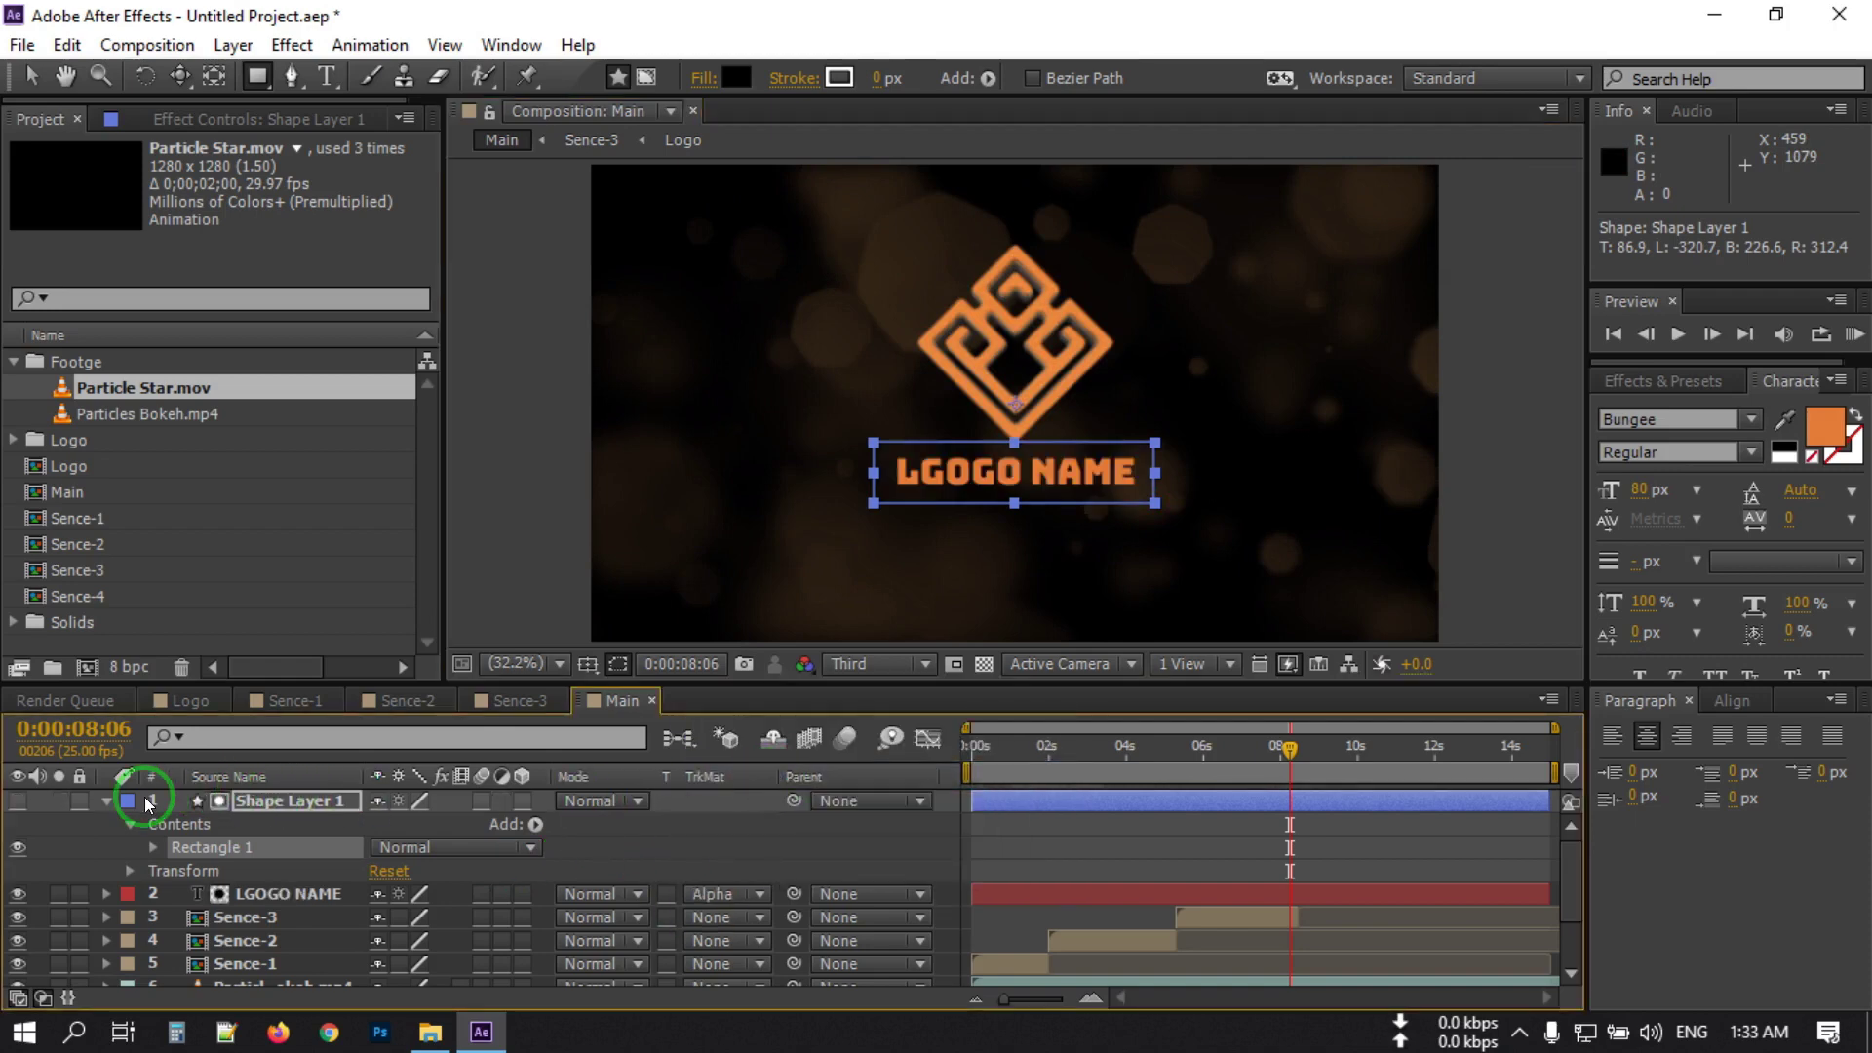
{"action": "left_click", "coordinate": [105, 801]}
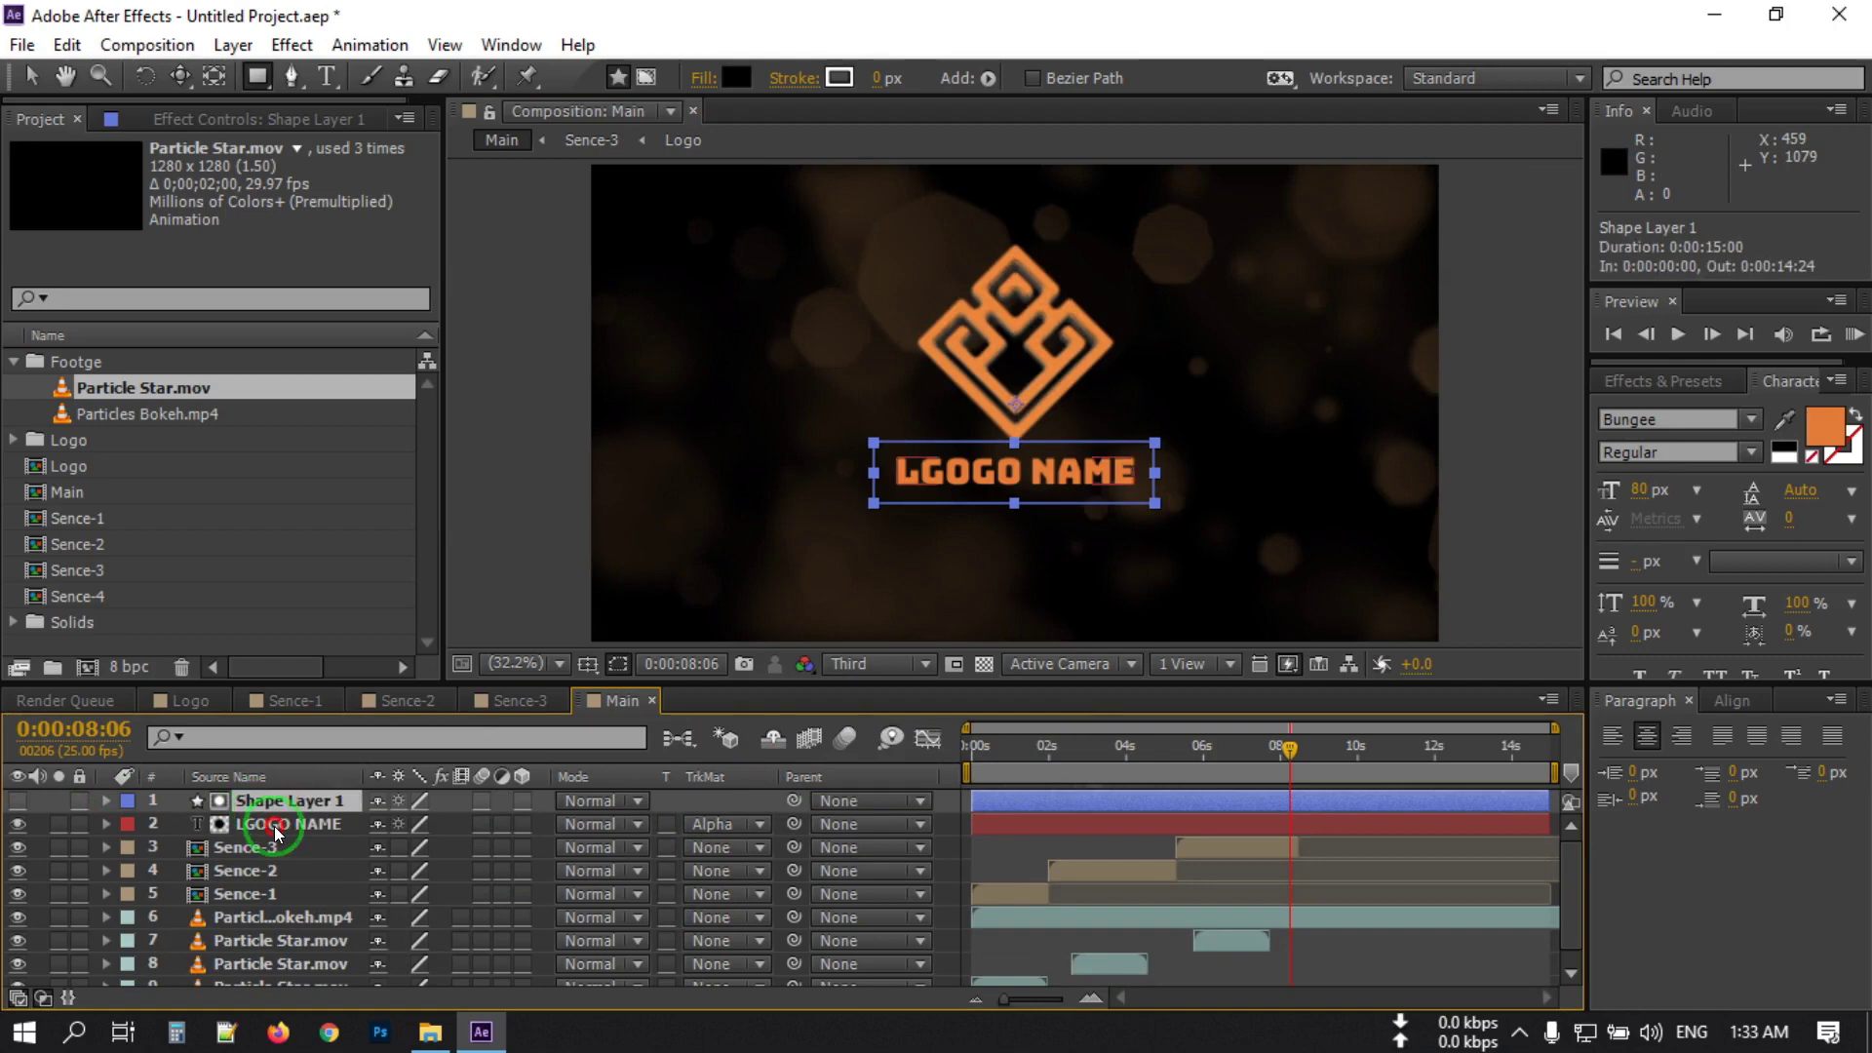
Extend the Sence-3 layer's out point past the composition's end and add a Position keyframe to the logo name at 0:00:08:07.
{"action": "left_click", "coordinate": [273, 827]}
{"action": "key", "text": "p"}
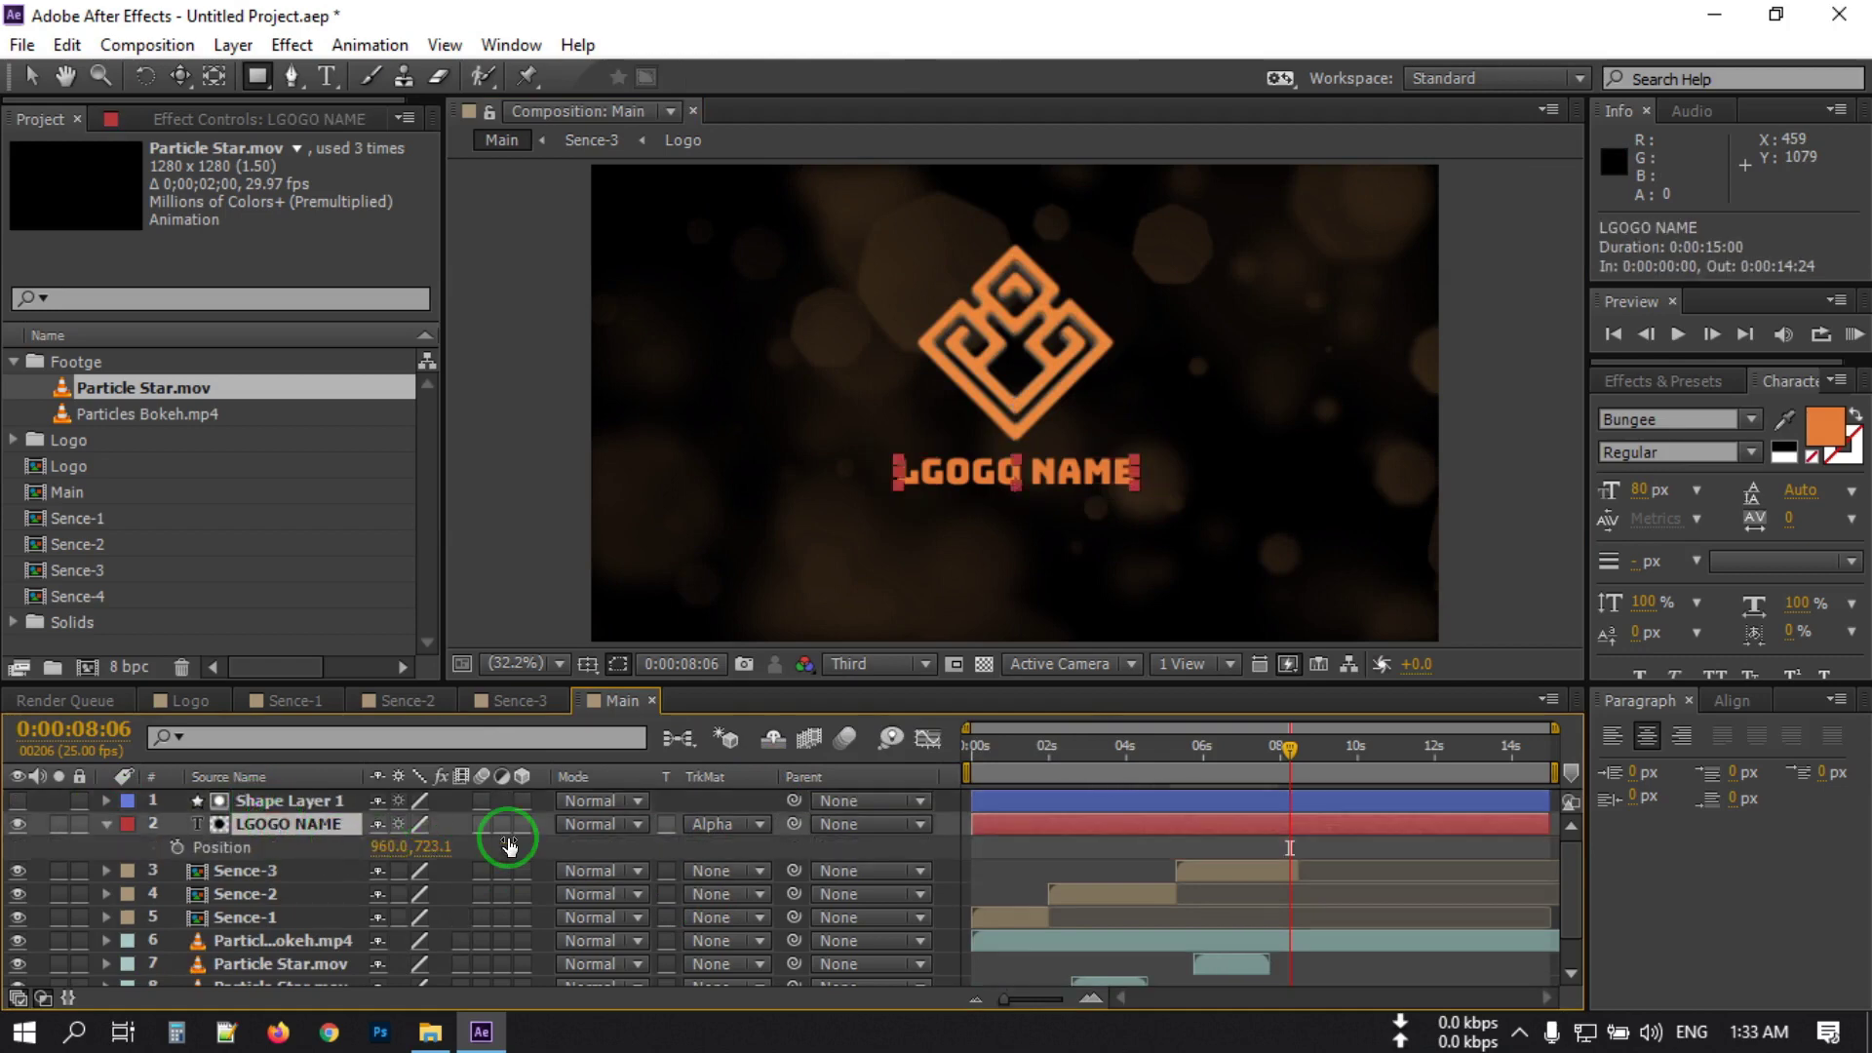
{"action": "left_click", "coordinate": [1305, 772]}
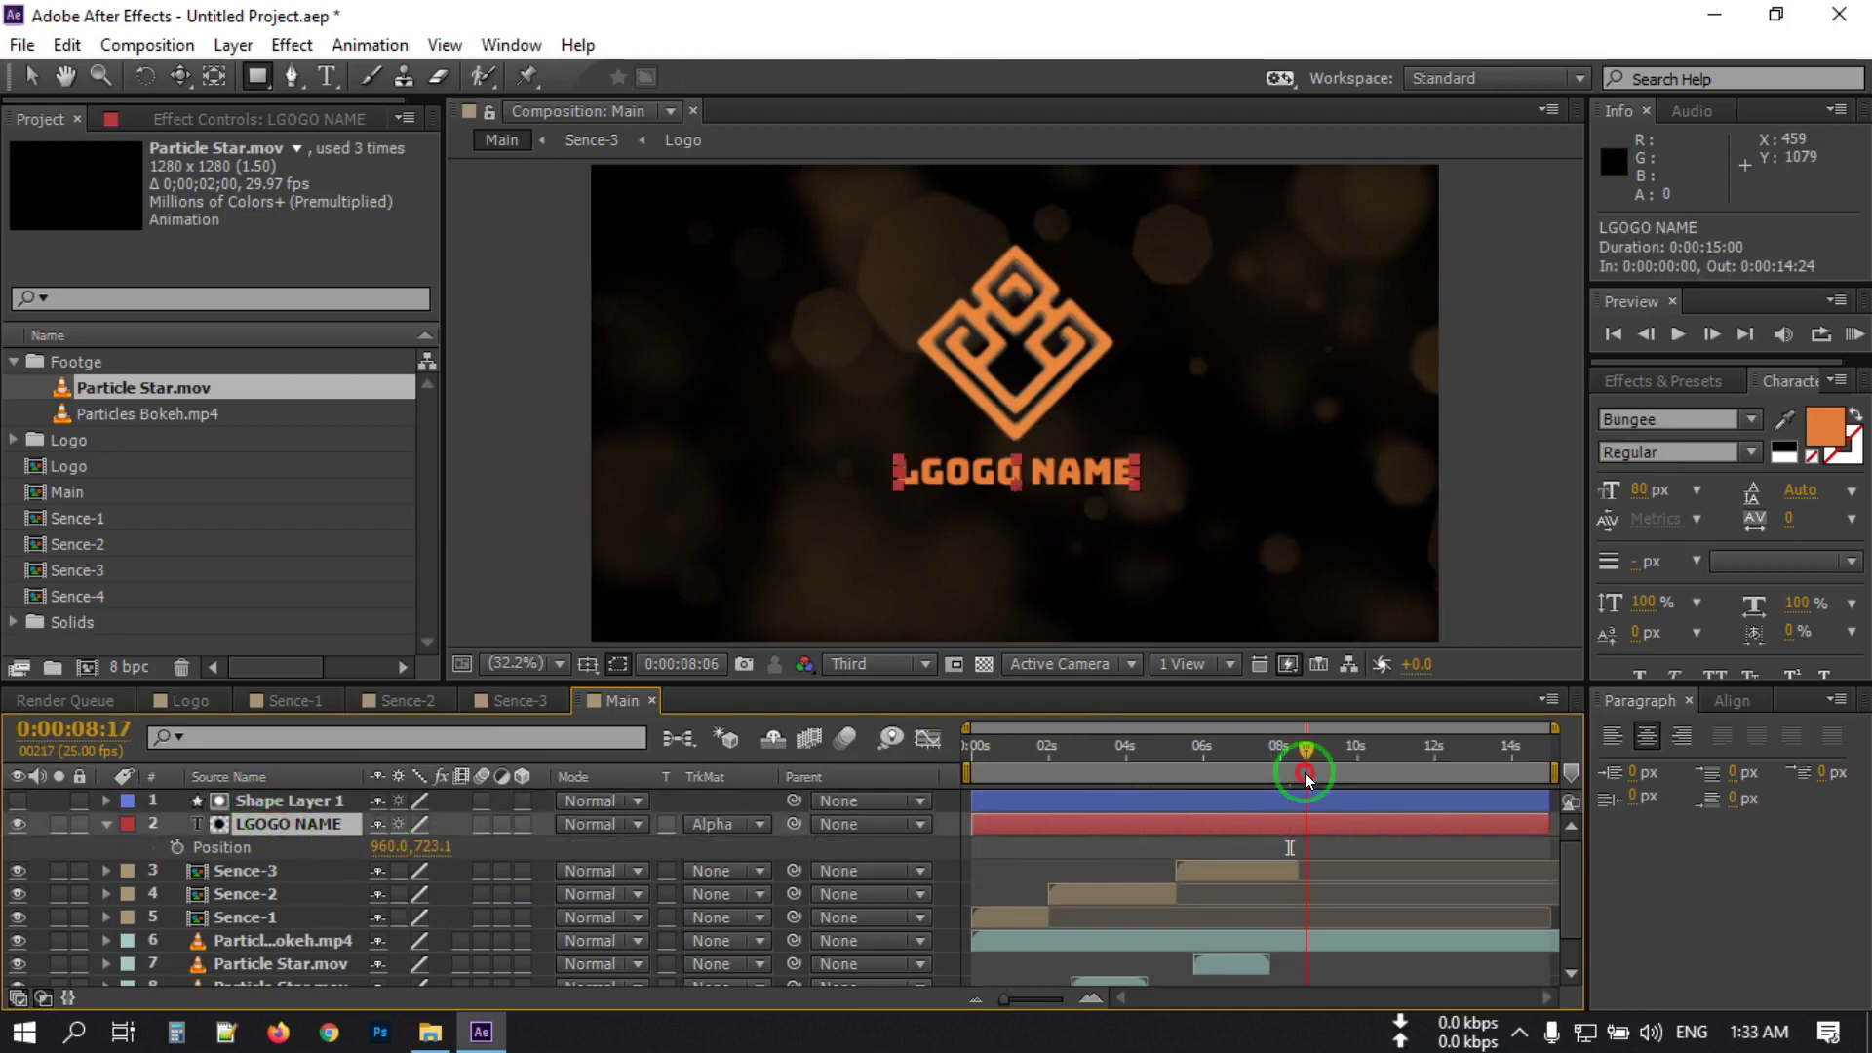
{"action": "left_click_drag", "start_coordinate": [1309, 777], "coordinate": [1291, 765]}
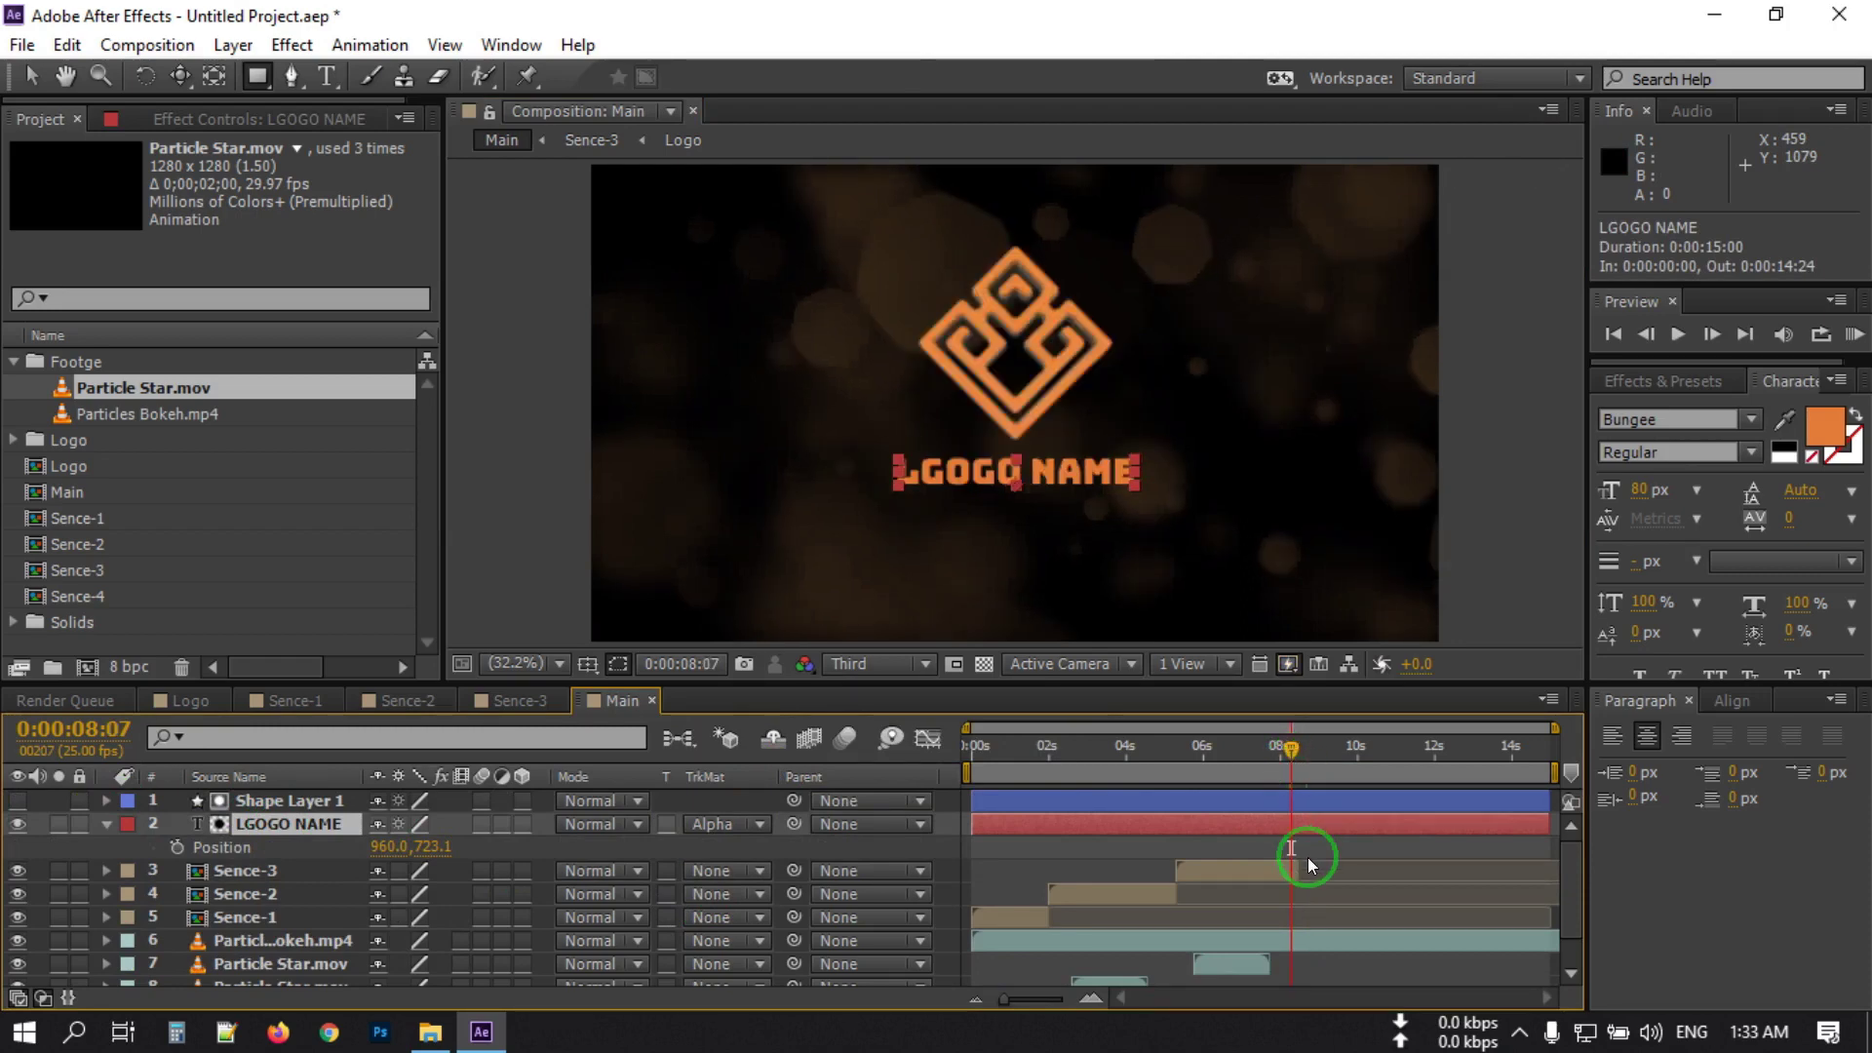
{"action": "left_click", "coordinate": [1406, 859]}
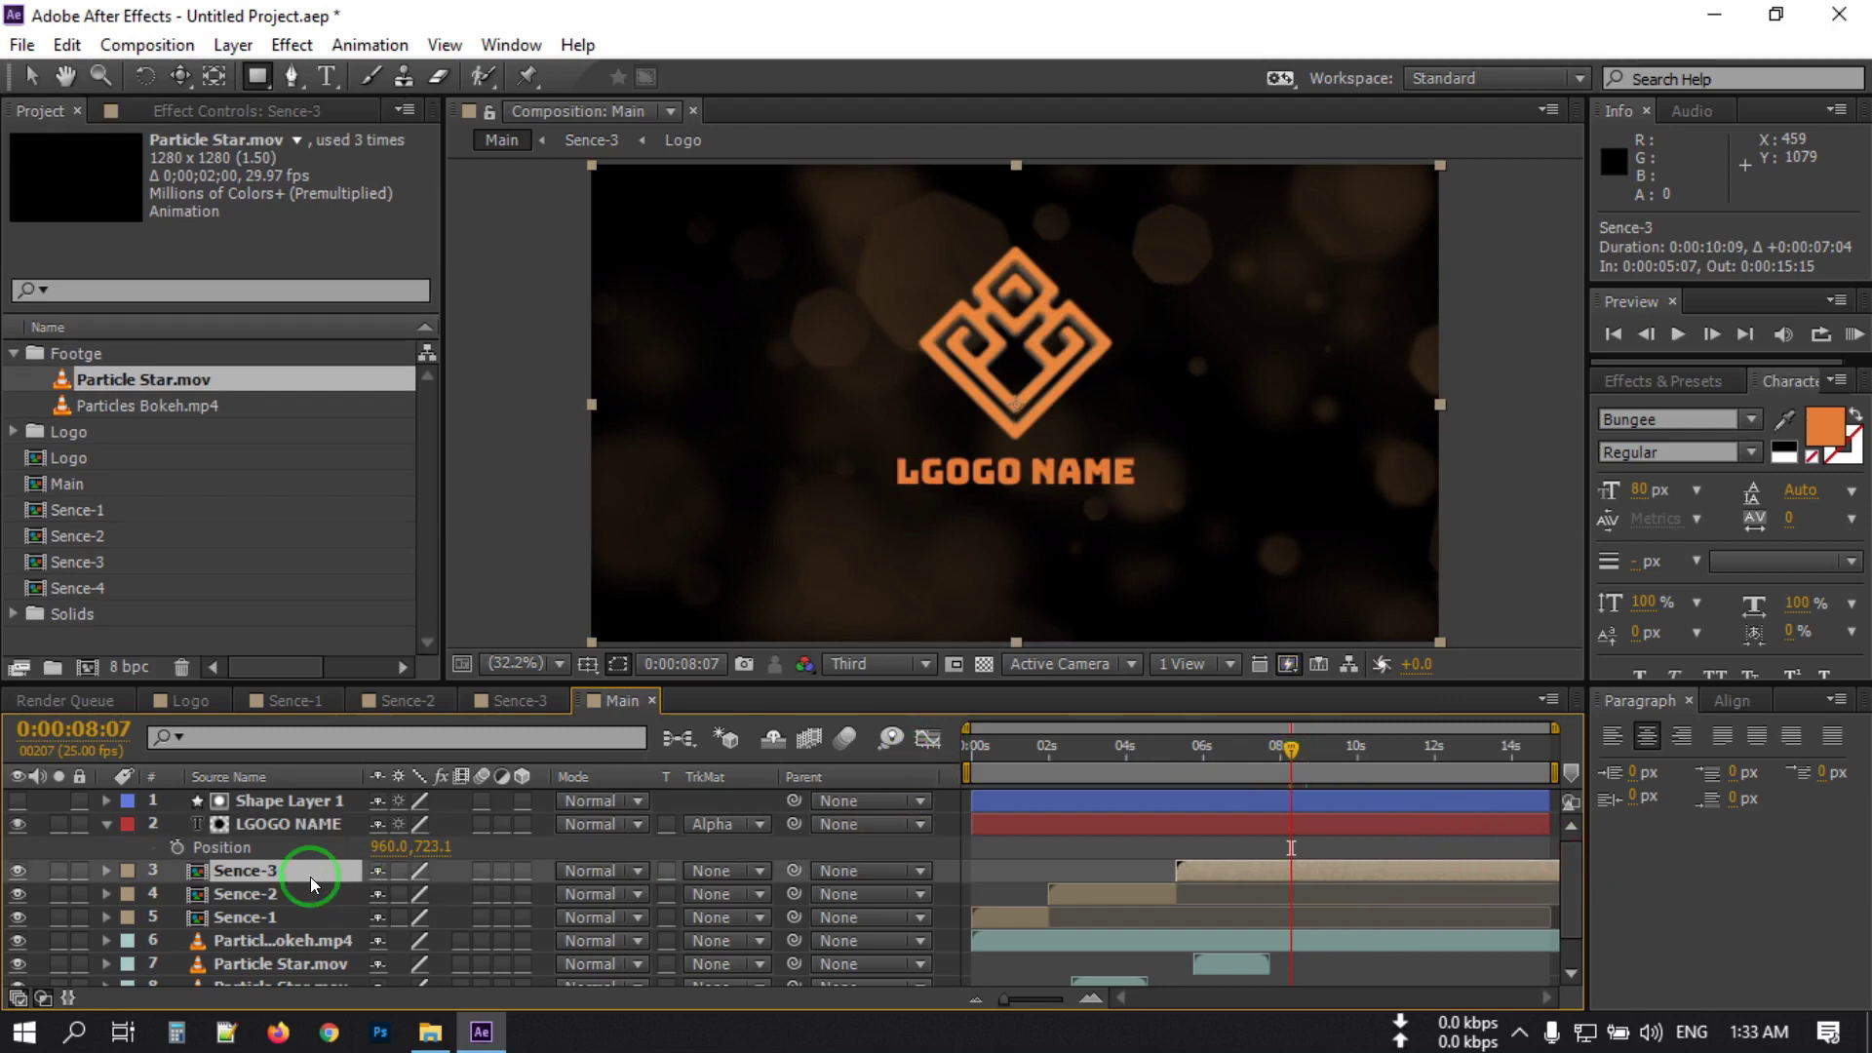
{"action": "left_click", "coordinate": [254, 823]}
{"action": "left_click", "coordinate": [177, 847]}
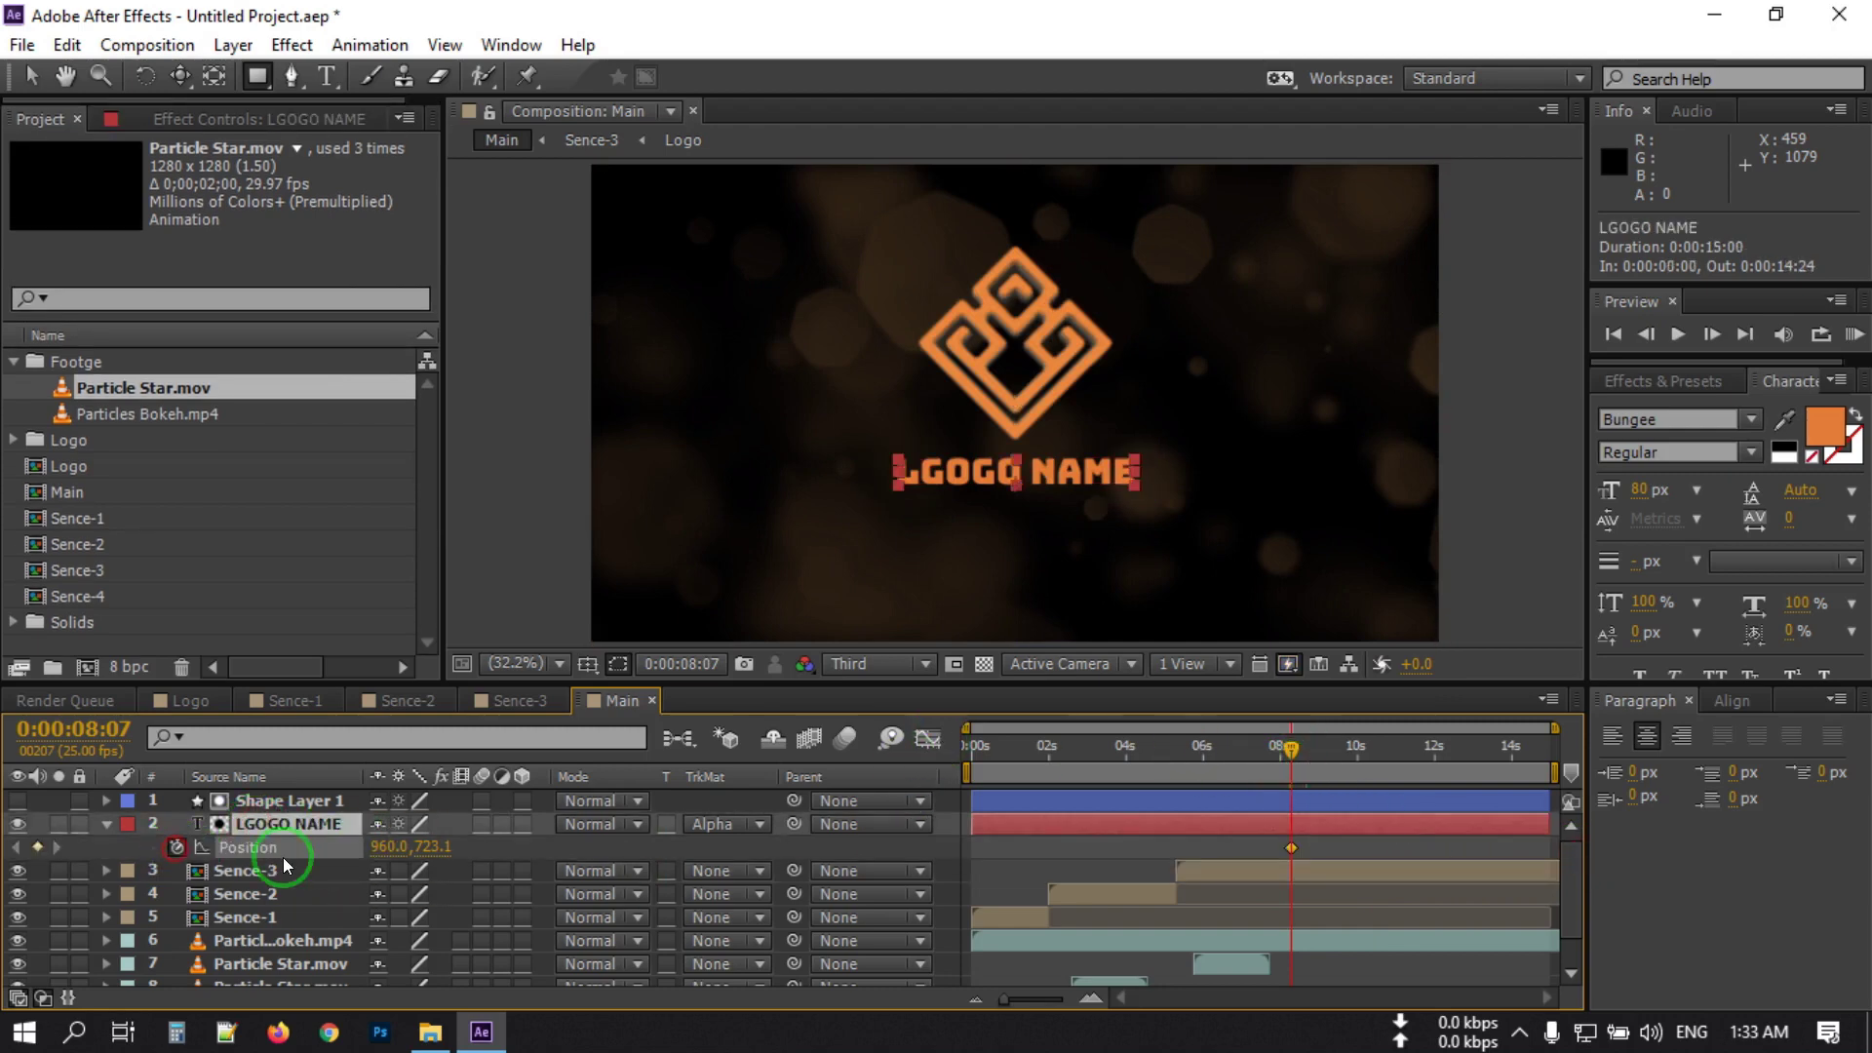
At 0:00:07:11, lower the logo name's Y position below the matte rectangle so the text rises into view.
{"action": "left_click", "coordinate": [1257, 770]}
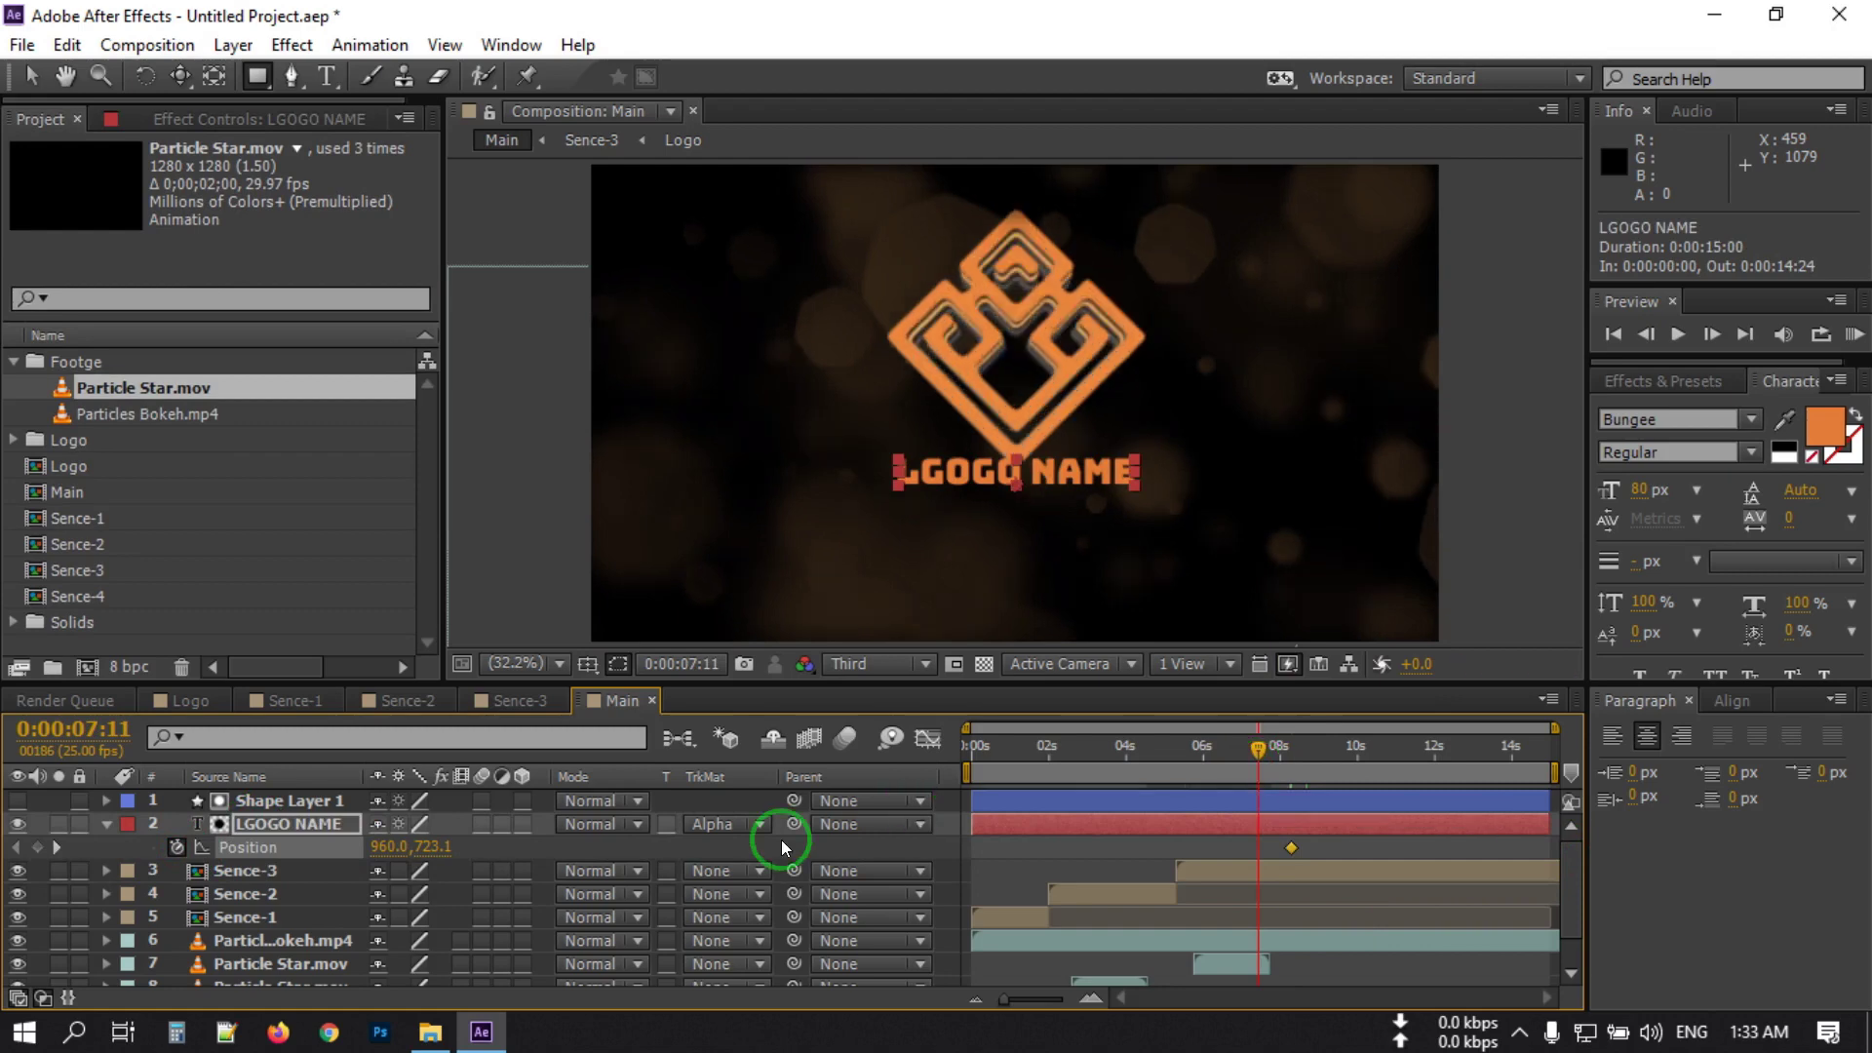
{"action": "left_click", "coordinate": [436, 847]}
{"action": "left_click_drag", "start_coordinate": [435, 845], "coordinate": [596, 834]}
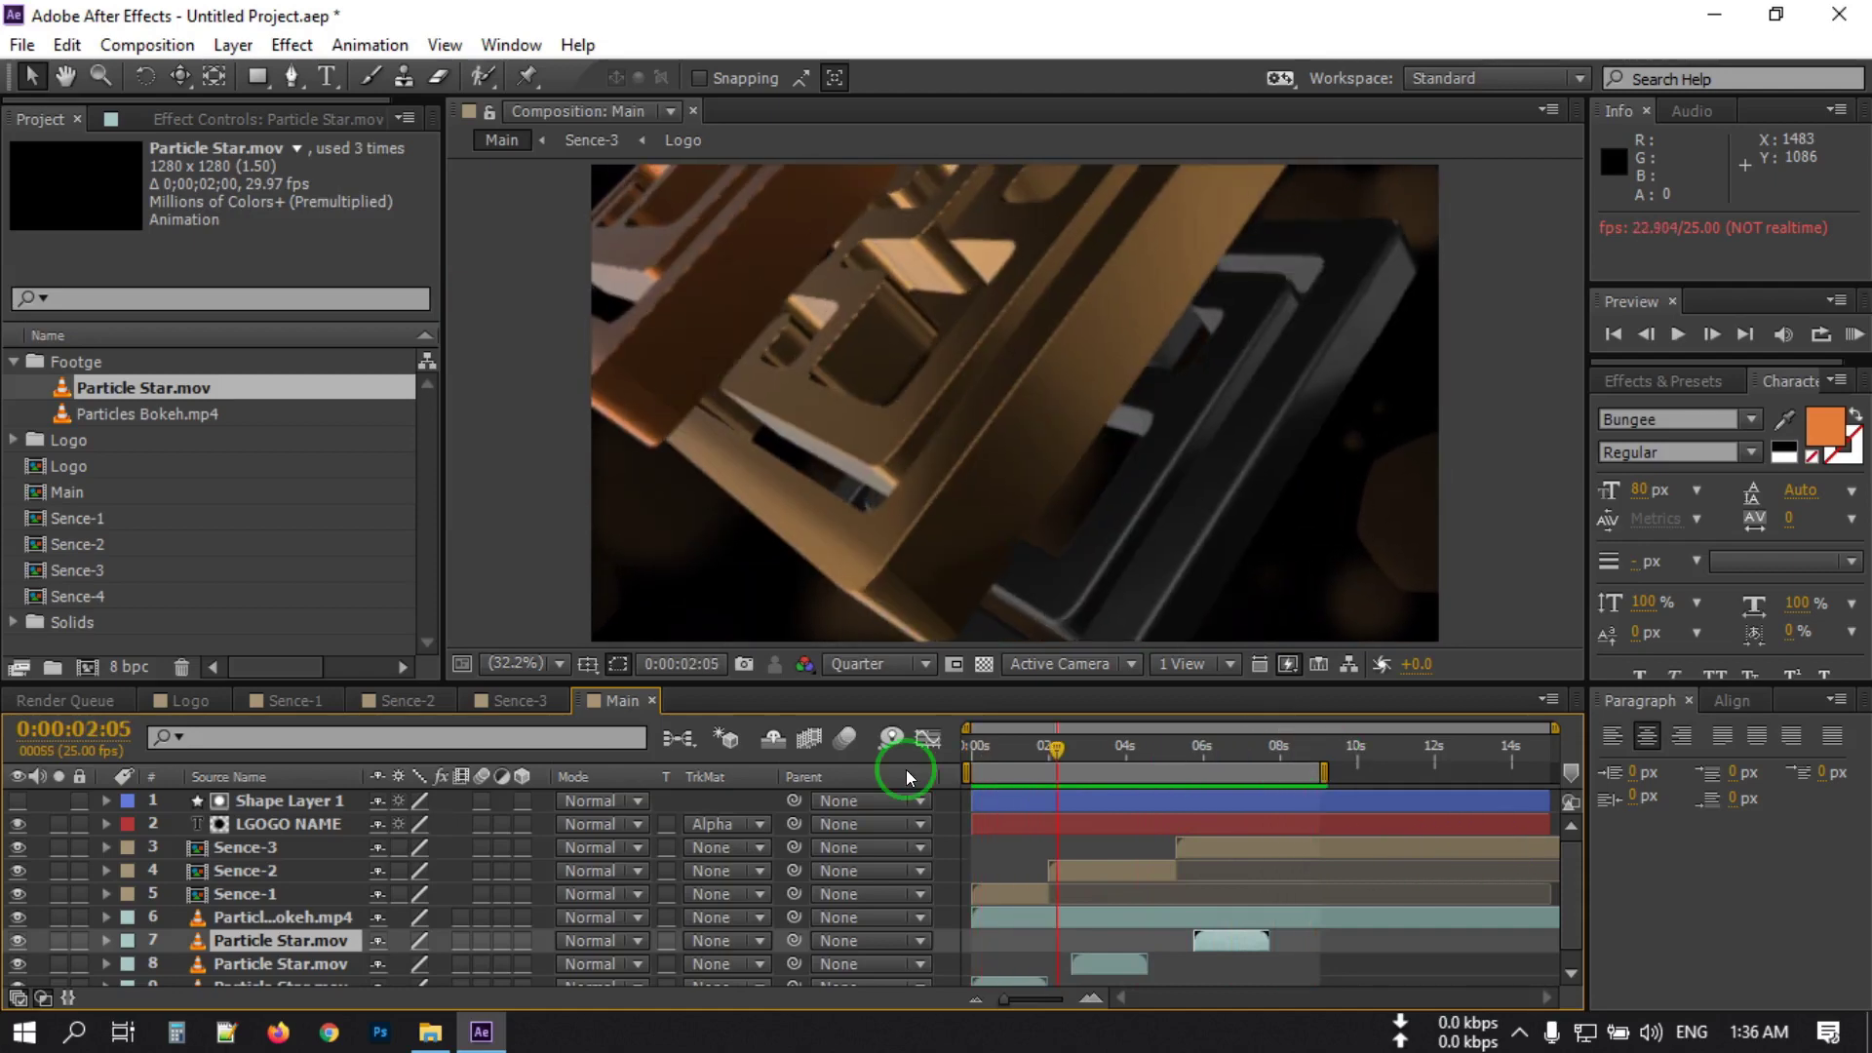
Create a 1920 x 1080, 25 fps, 15-second composition named Render this and display its Title/Action Safe guides.
{"action": "left_click", "coordinate": [90, 666]}
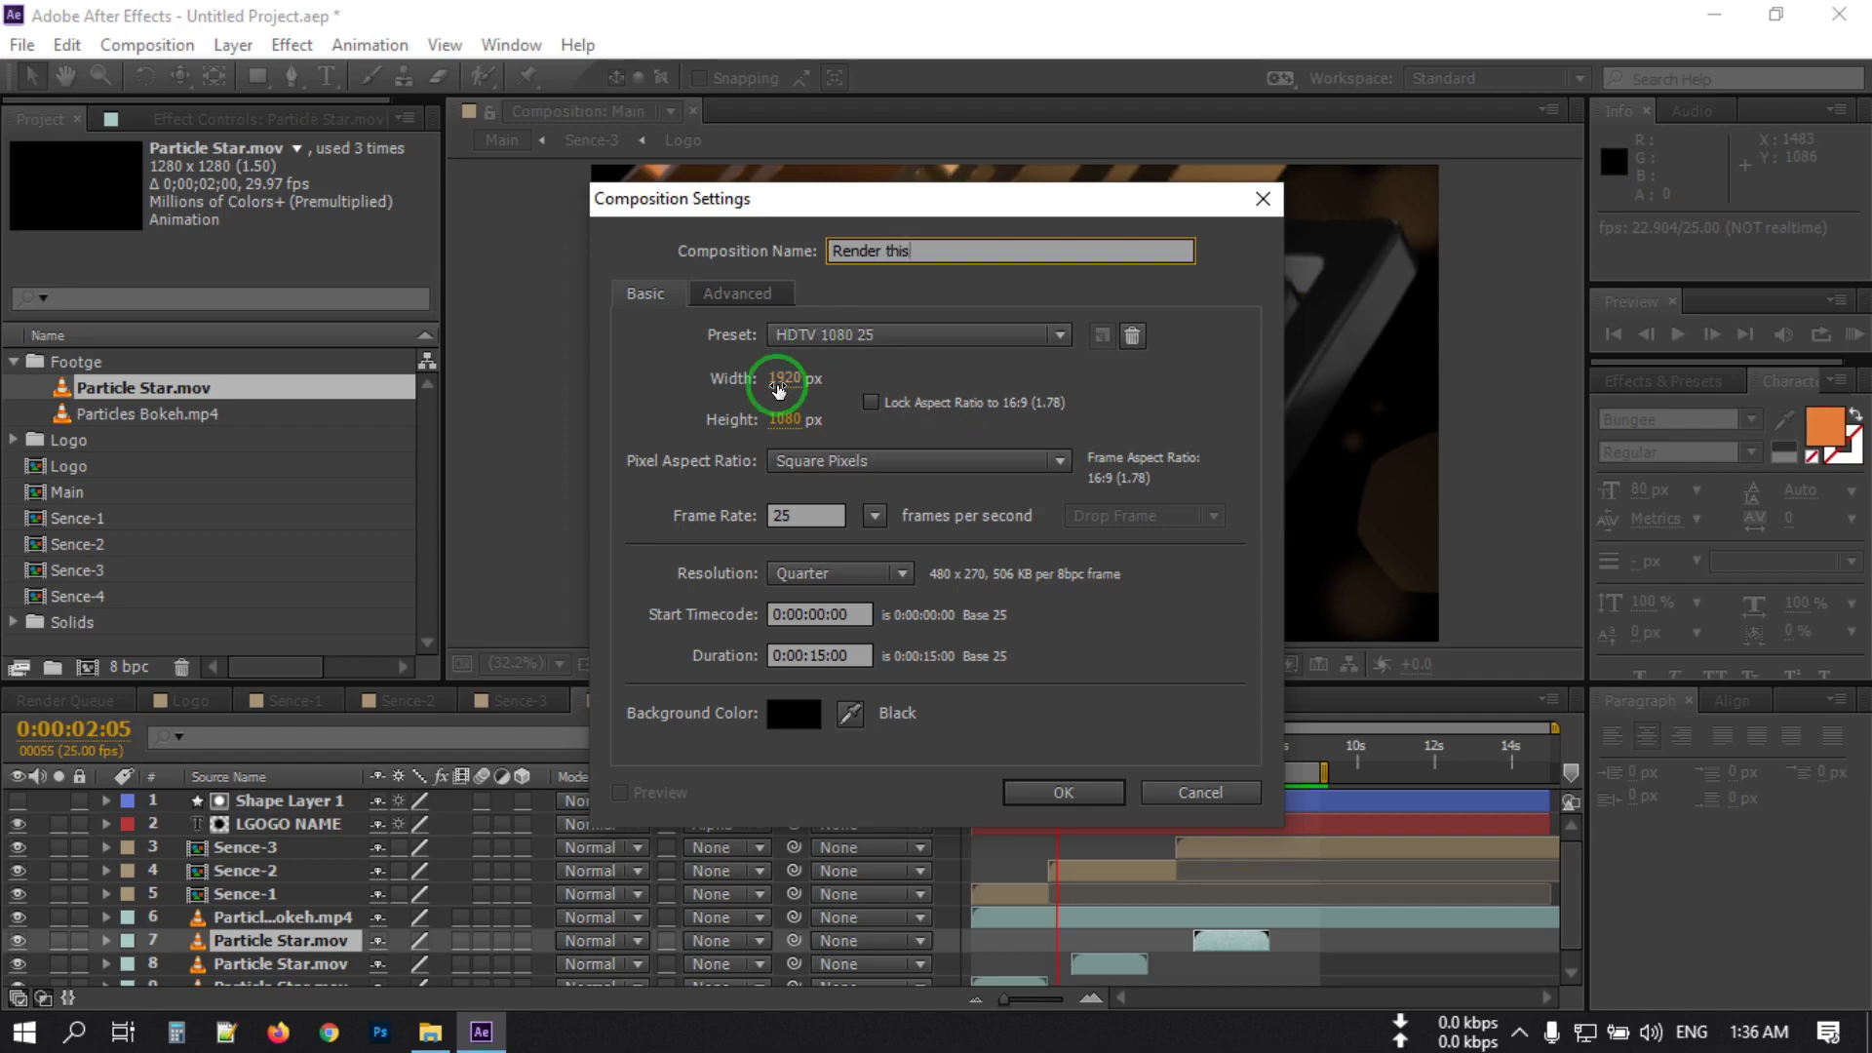
{"action": "left_click", "coordinate": [1059, 792]}
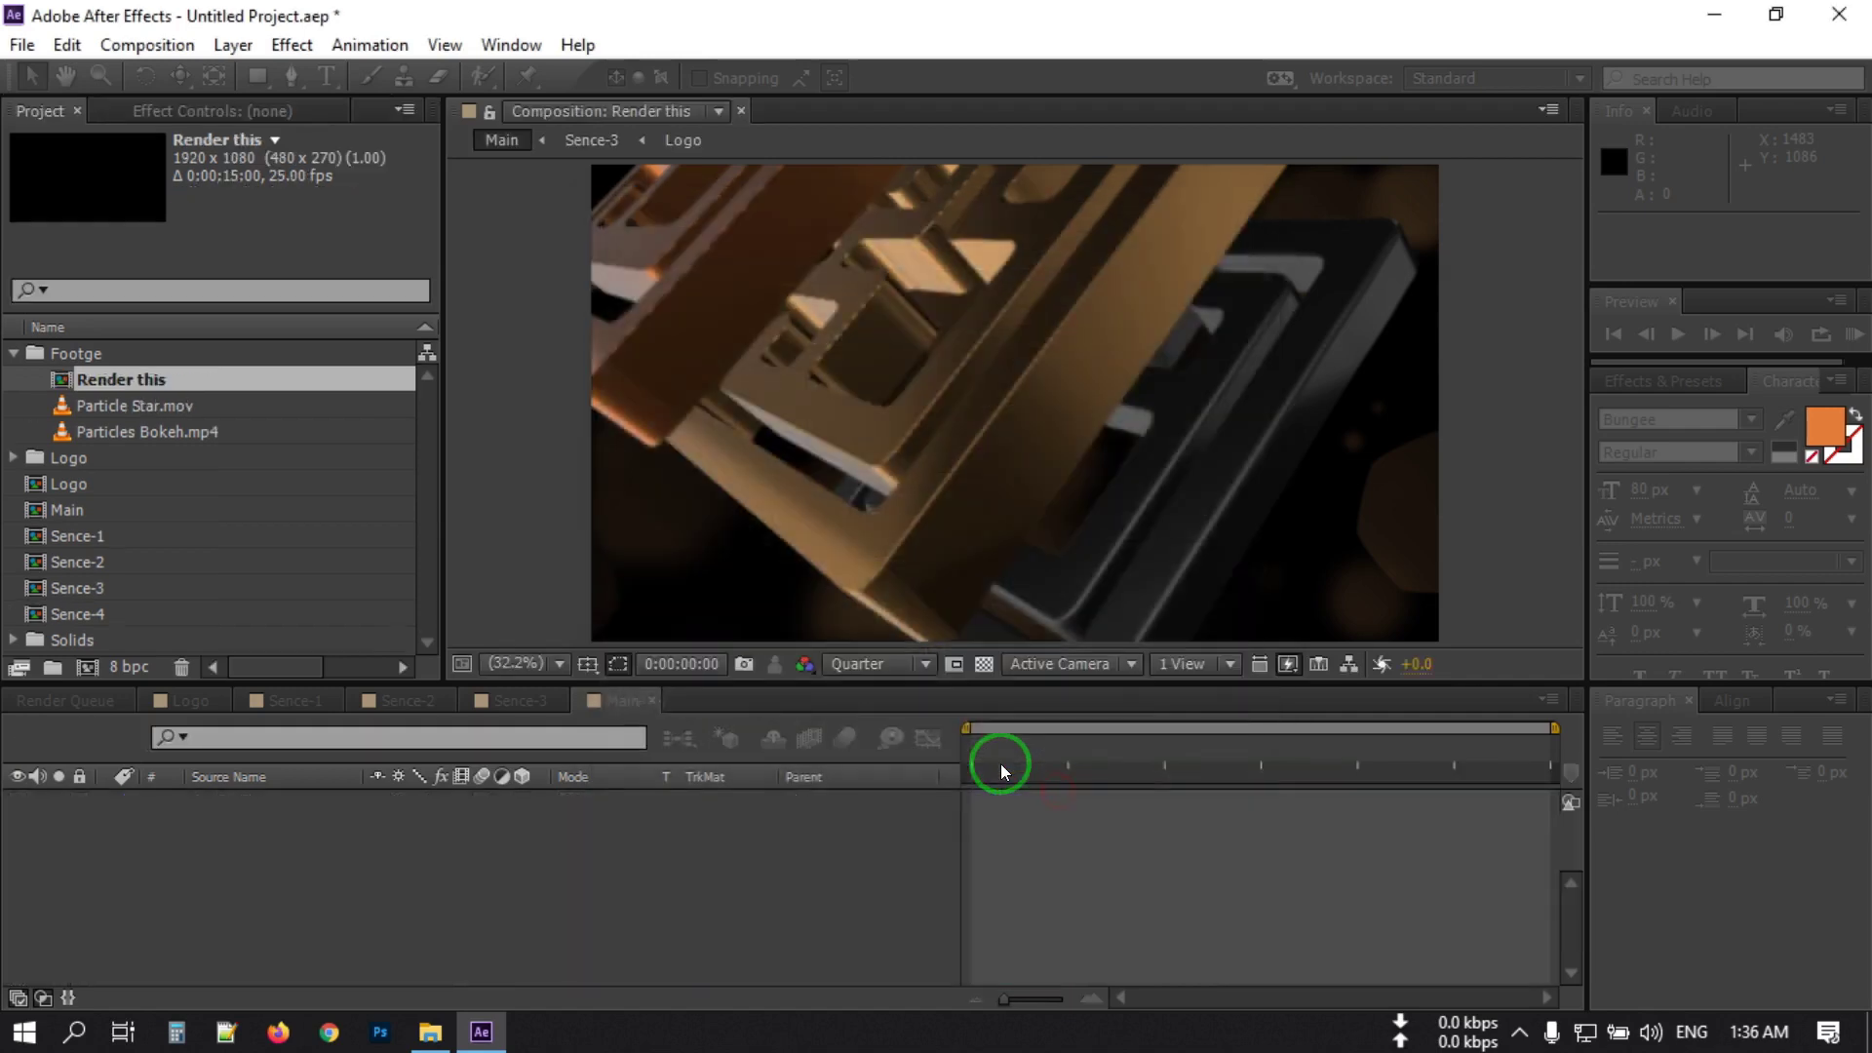
{"action": "left_click", "coordinate": [588, 667]}
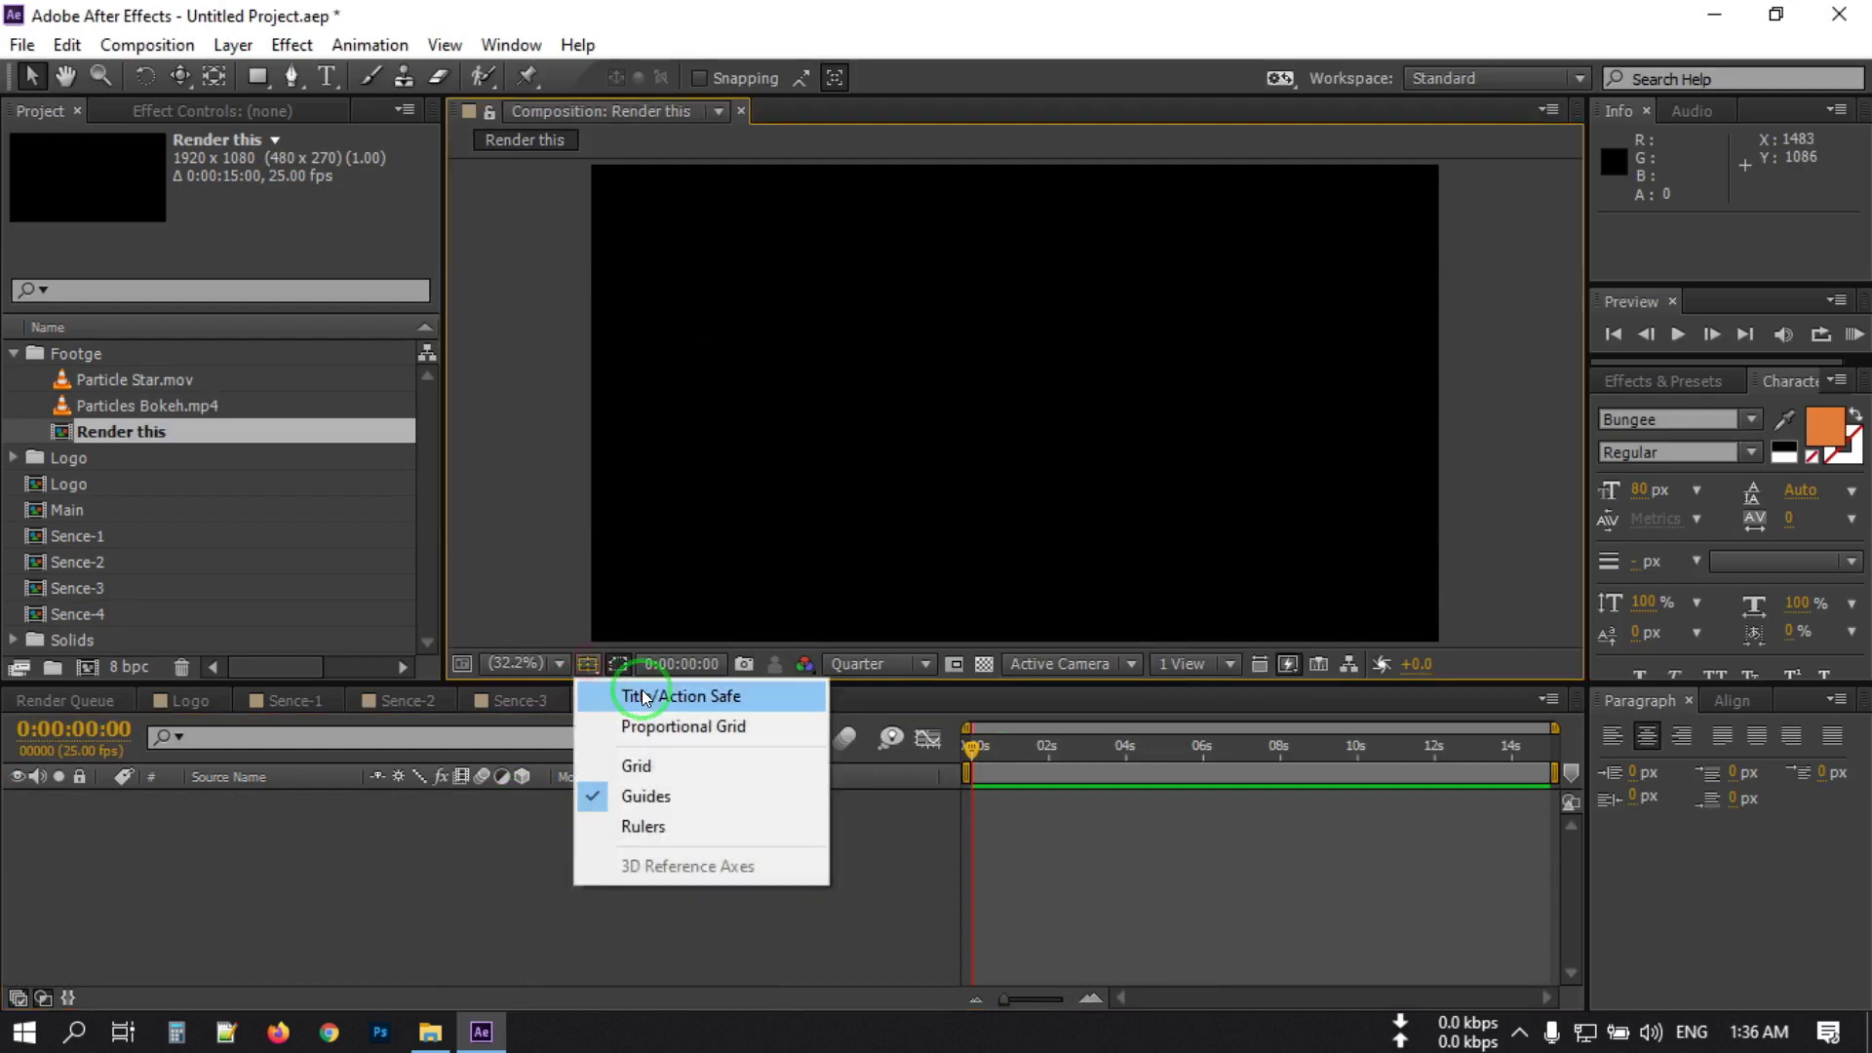
{"action": "left_click", "coordinate": [667, 694]}
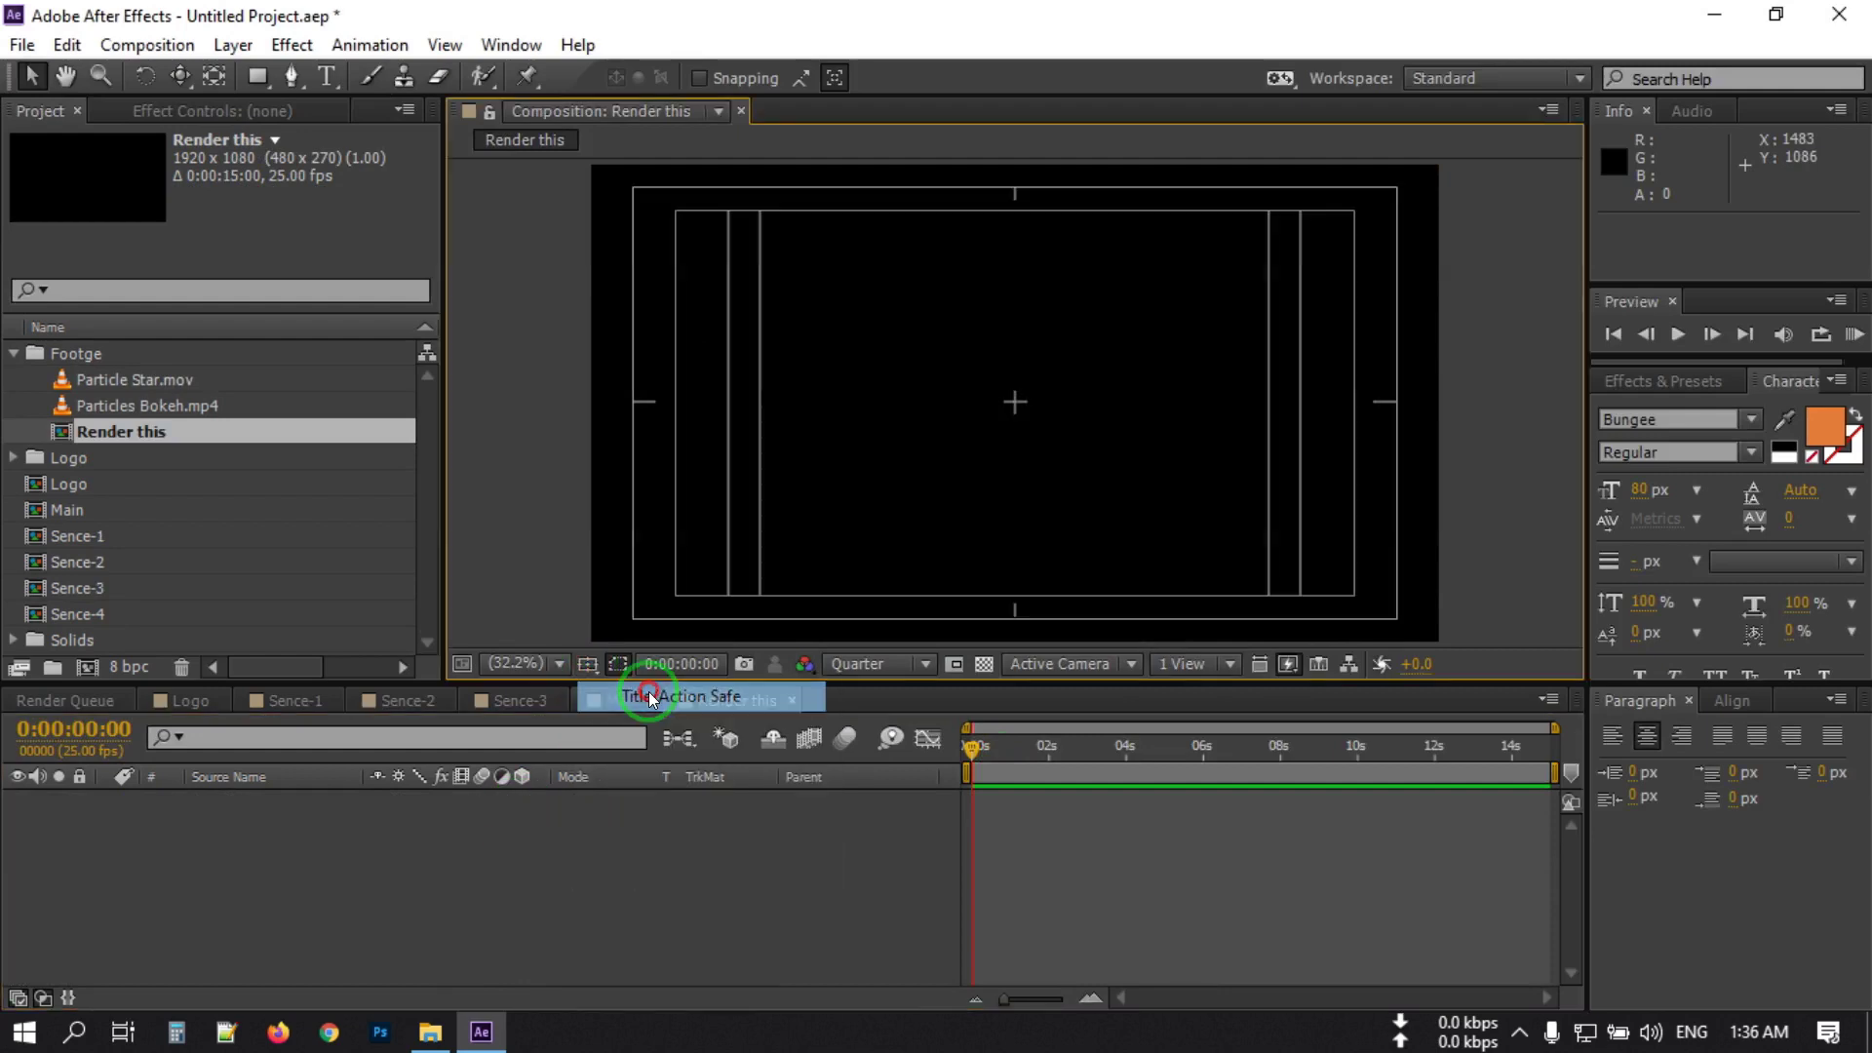
Add a black solid layer filling the Render this composition.
{"action": "right_click", "coordinate": [203, 838]}
{"action": "mouse_move", "coordinate": [355, 548]}
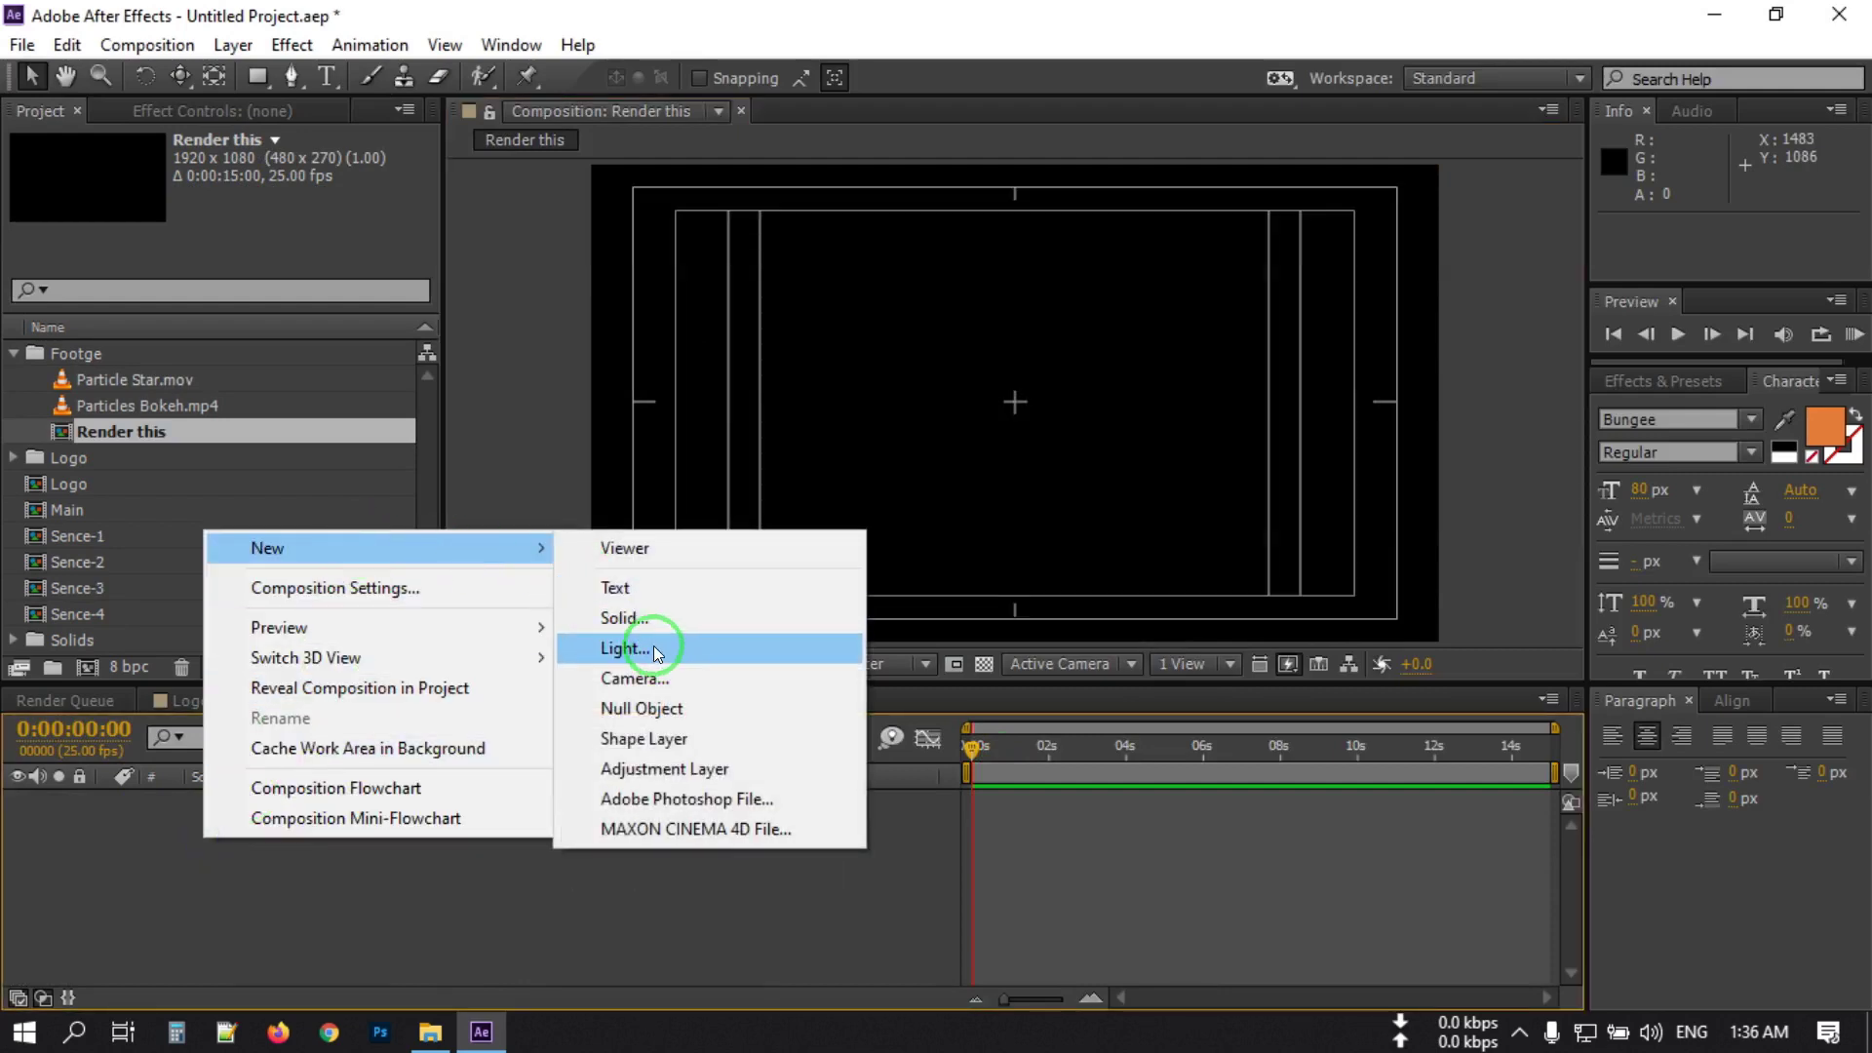
{"action": "left_click", "coordinate": [624, 617]}
{"action": "left_click", "coordinate": [1051, 764]}
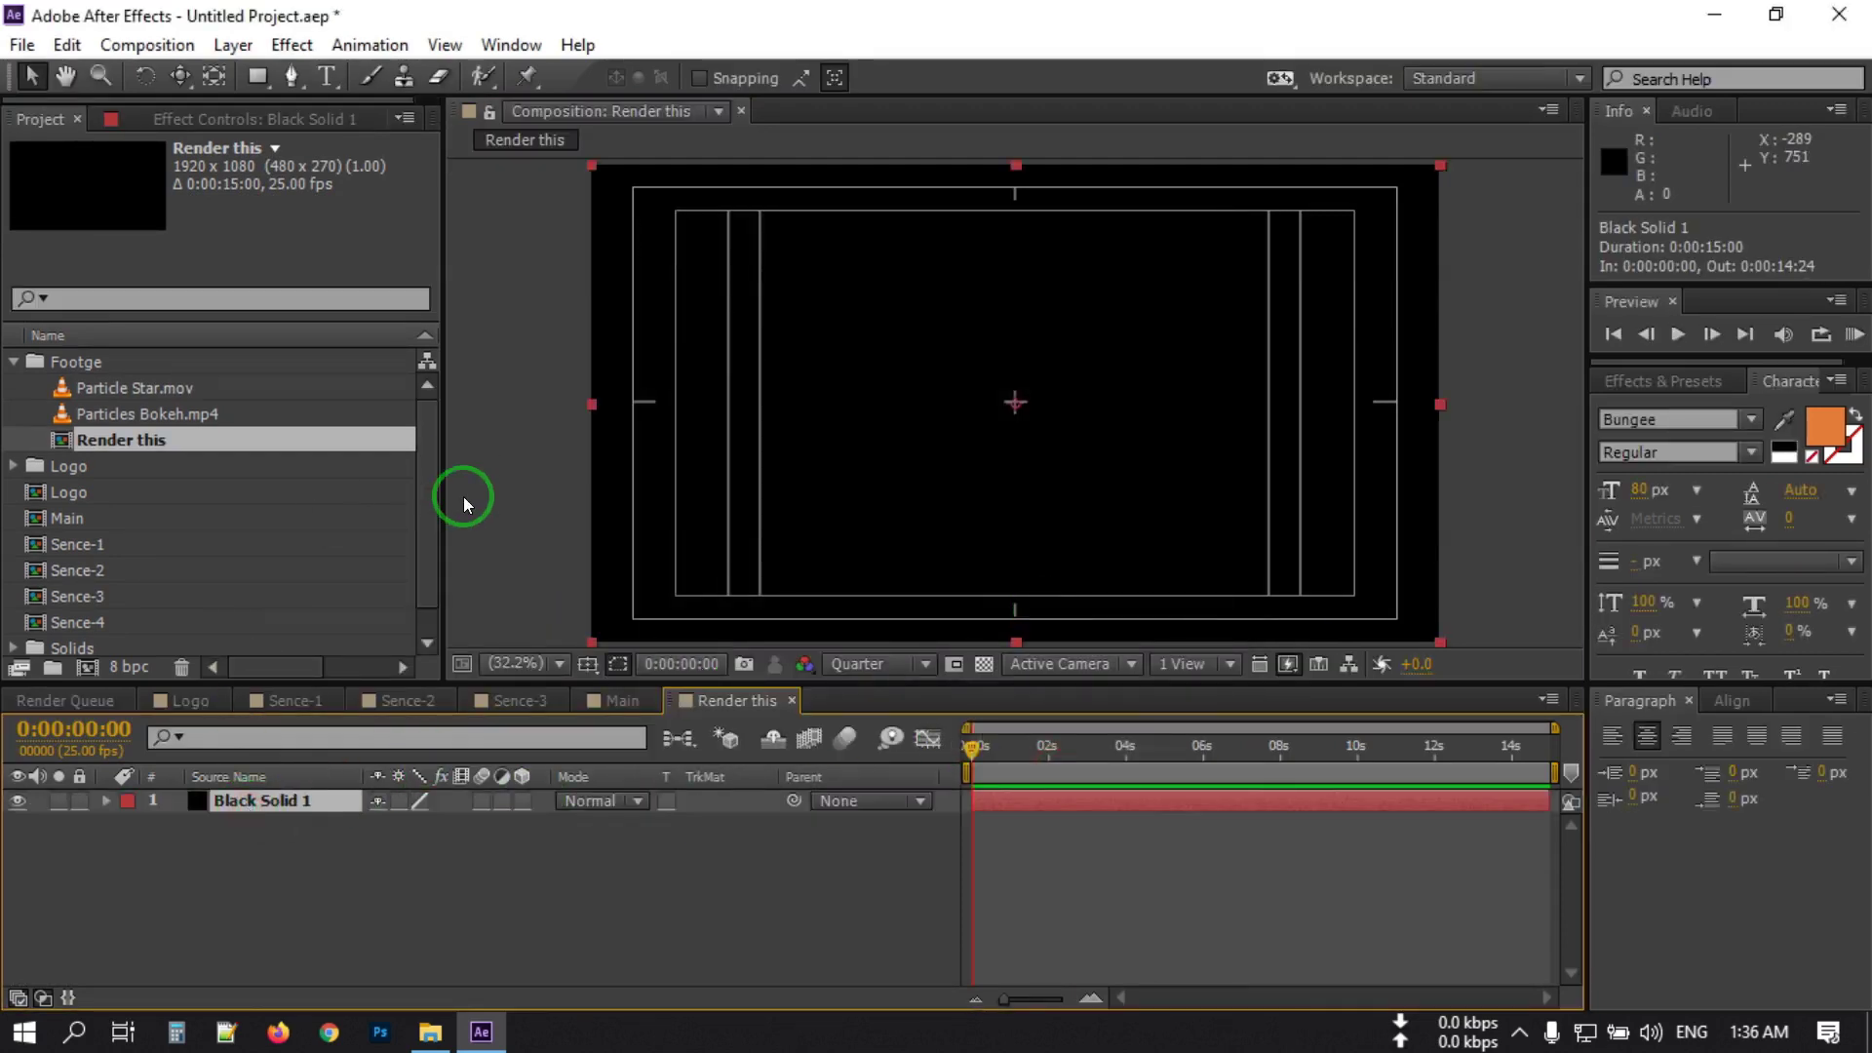
Mask the black solid with a full-width rectangle from about Y 50 to 1033 px, set it to Subtract and collapse the layer.
{"action": "left_click", "coordinate": [259, 77]}
{"action": "left_click", "coordinate": [348, 82]}
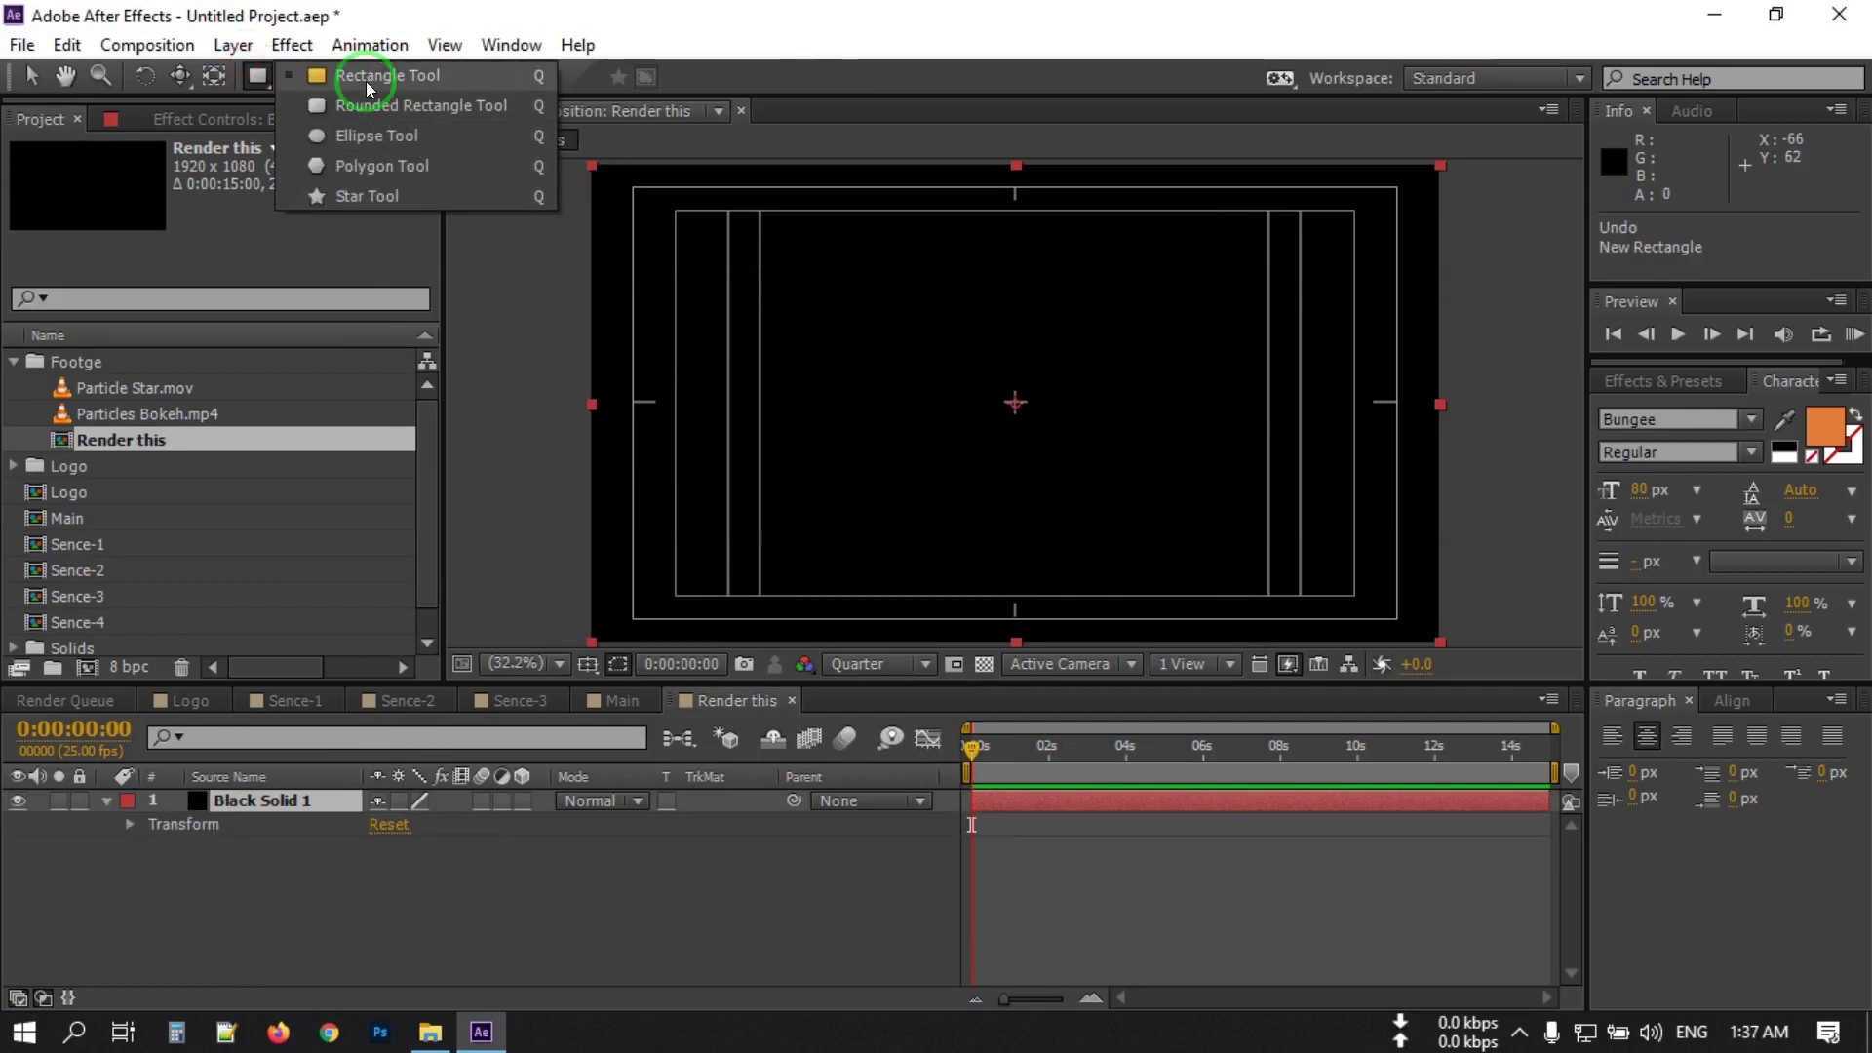
{"action": "left_click", "coordinate": [367, 84]}
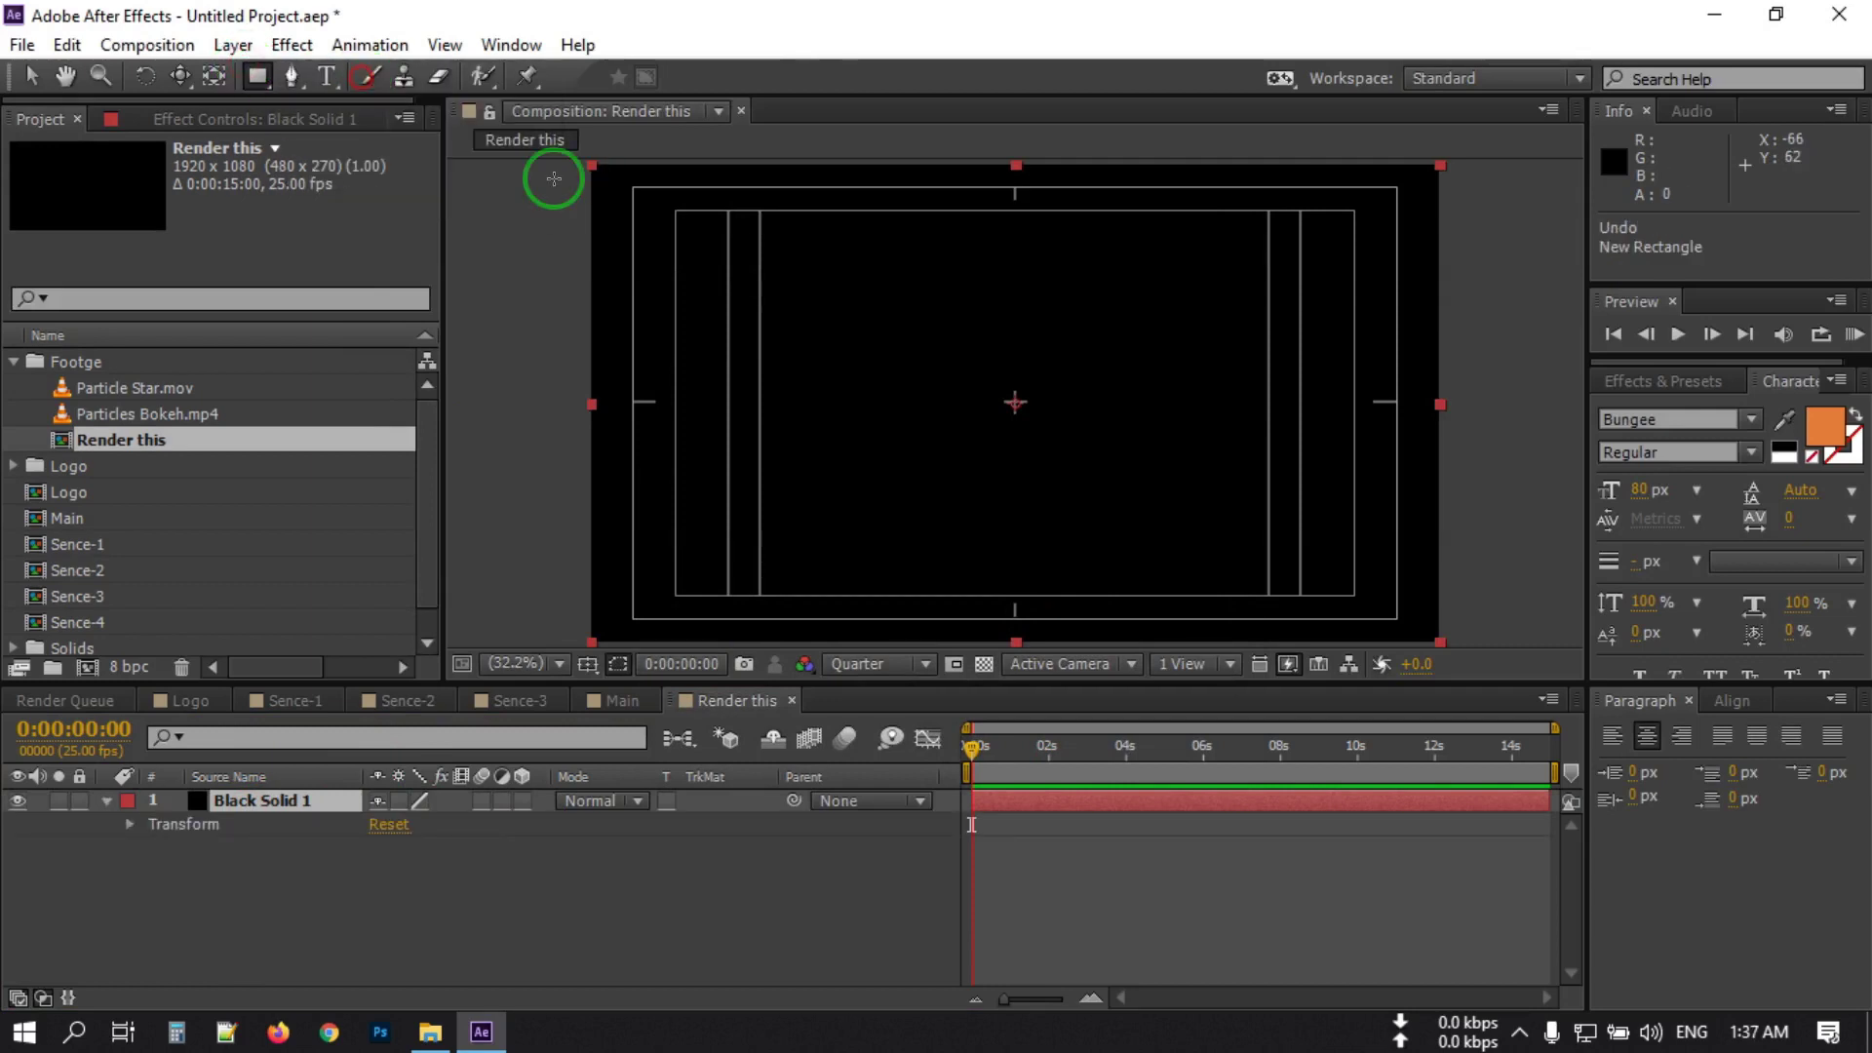
{"action": "left_click_drag", "start_coordinate": [582, 186], "coordinate": [1451, 621]}
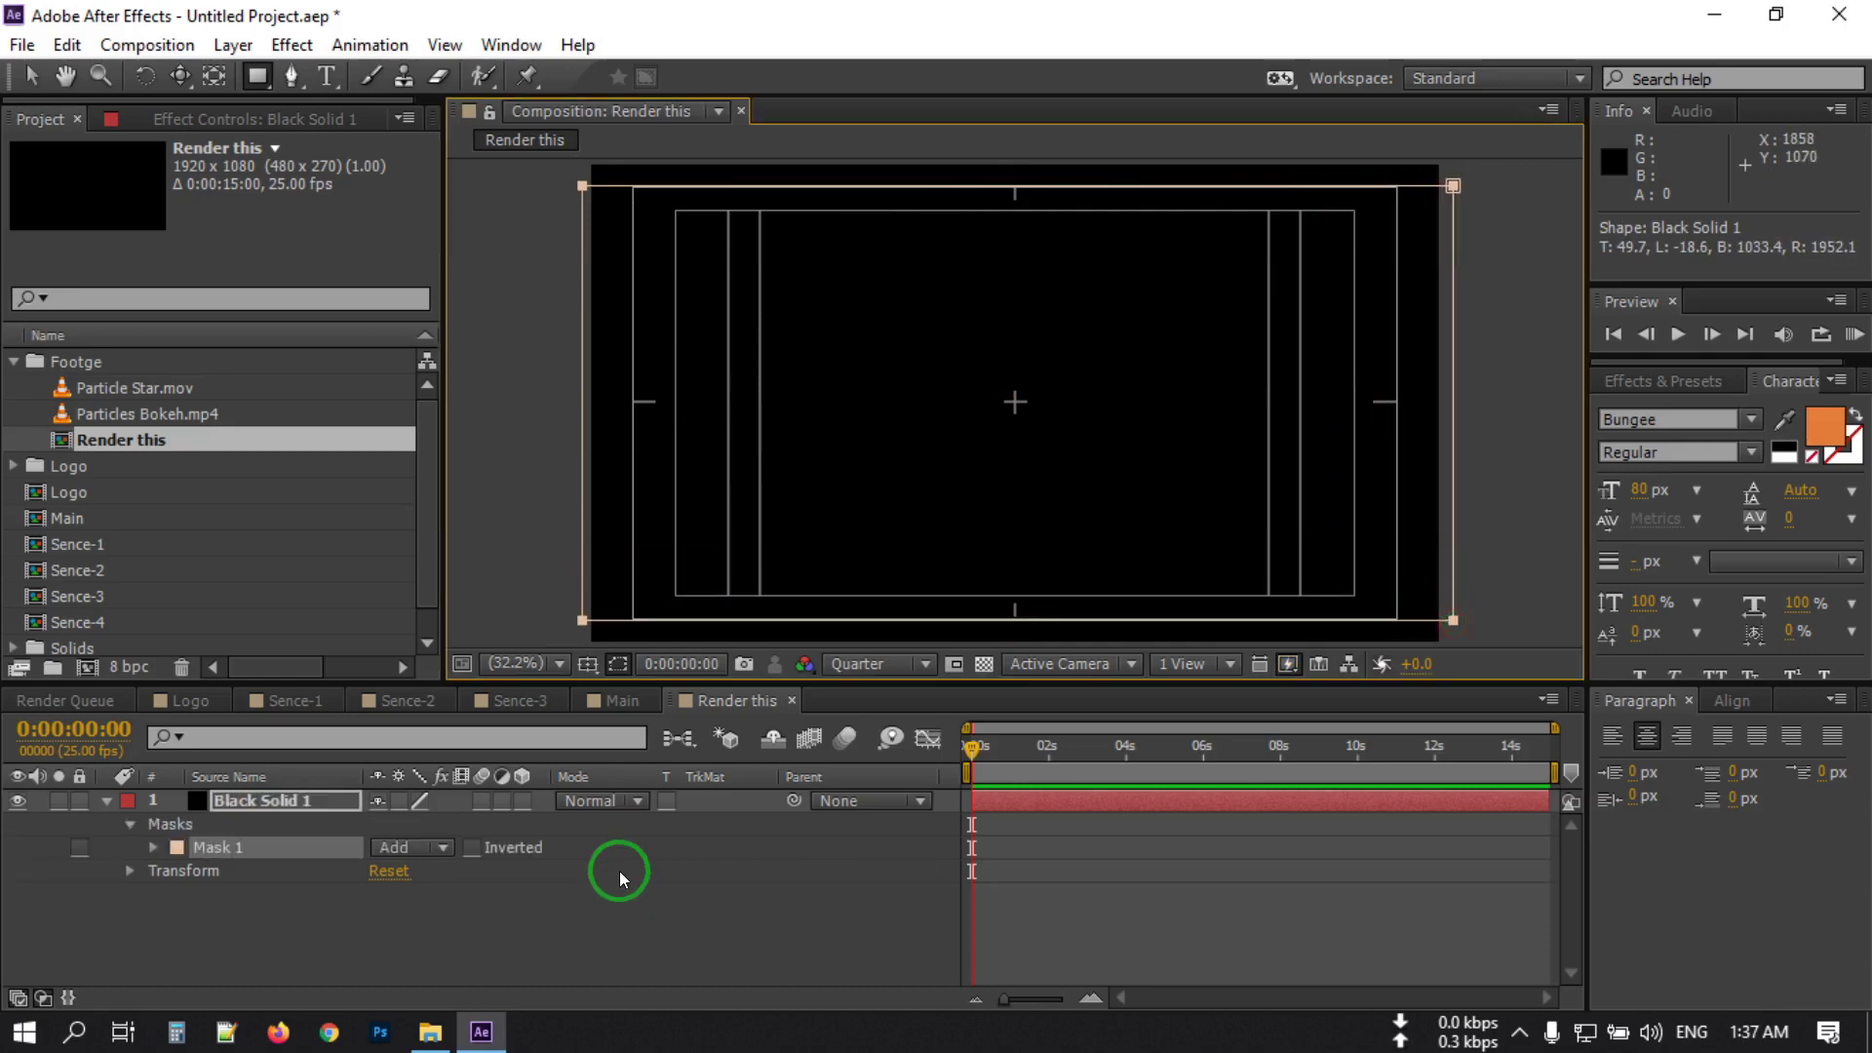
{"action": "left_click", "coordinate": [410, 847]}
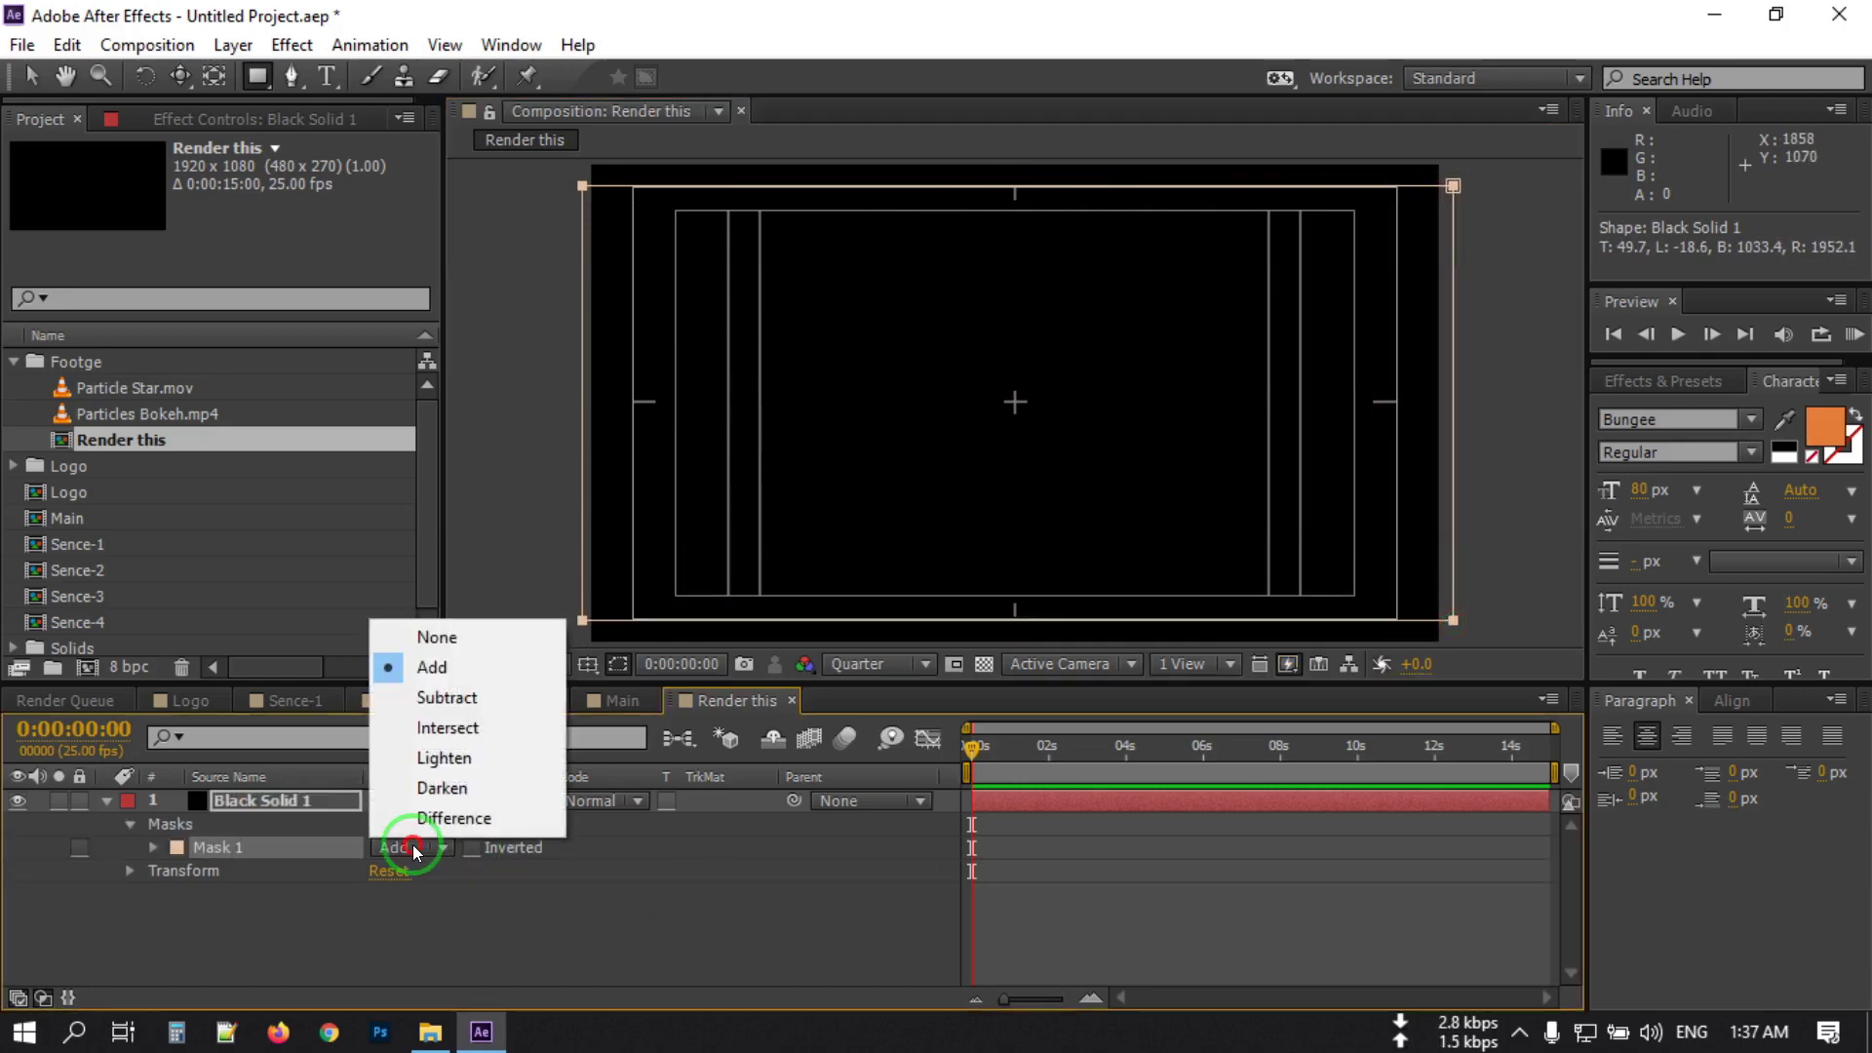
{"action": "left_click", "coordinate": [448, 698]}
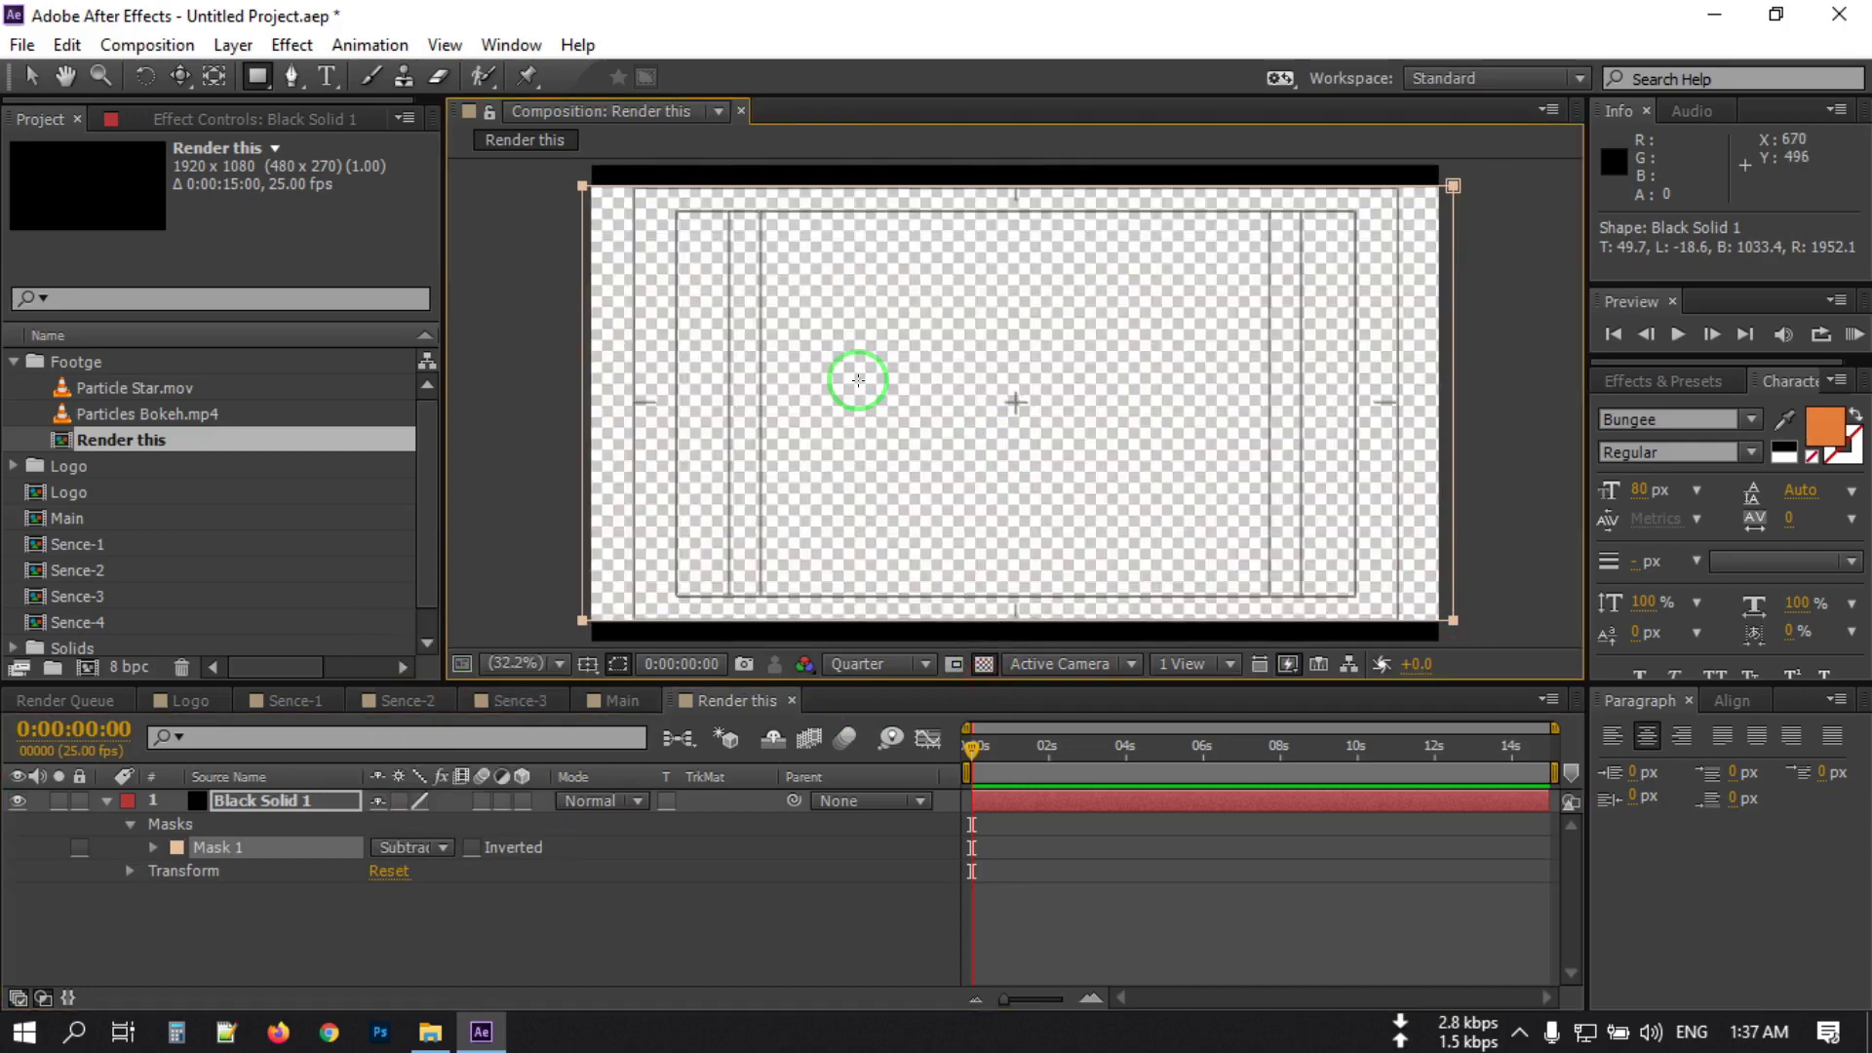
{"action": "left_click", "coordinate": [184, 956]}
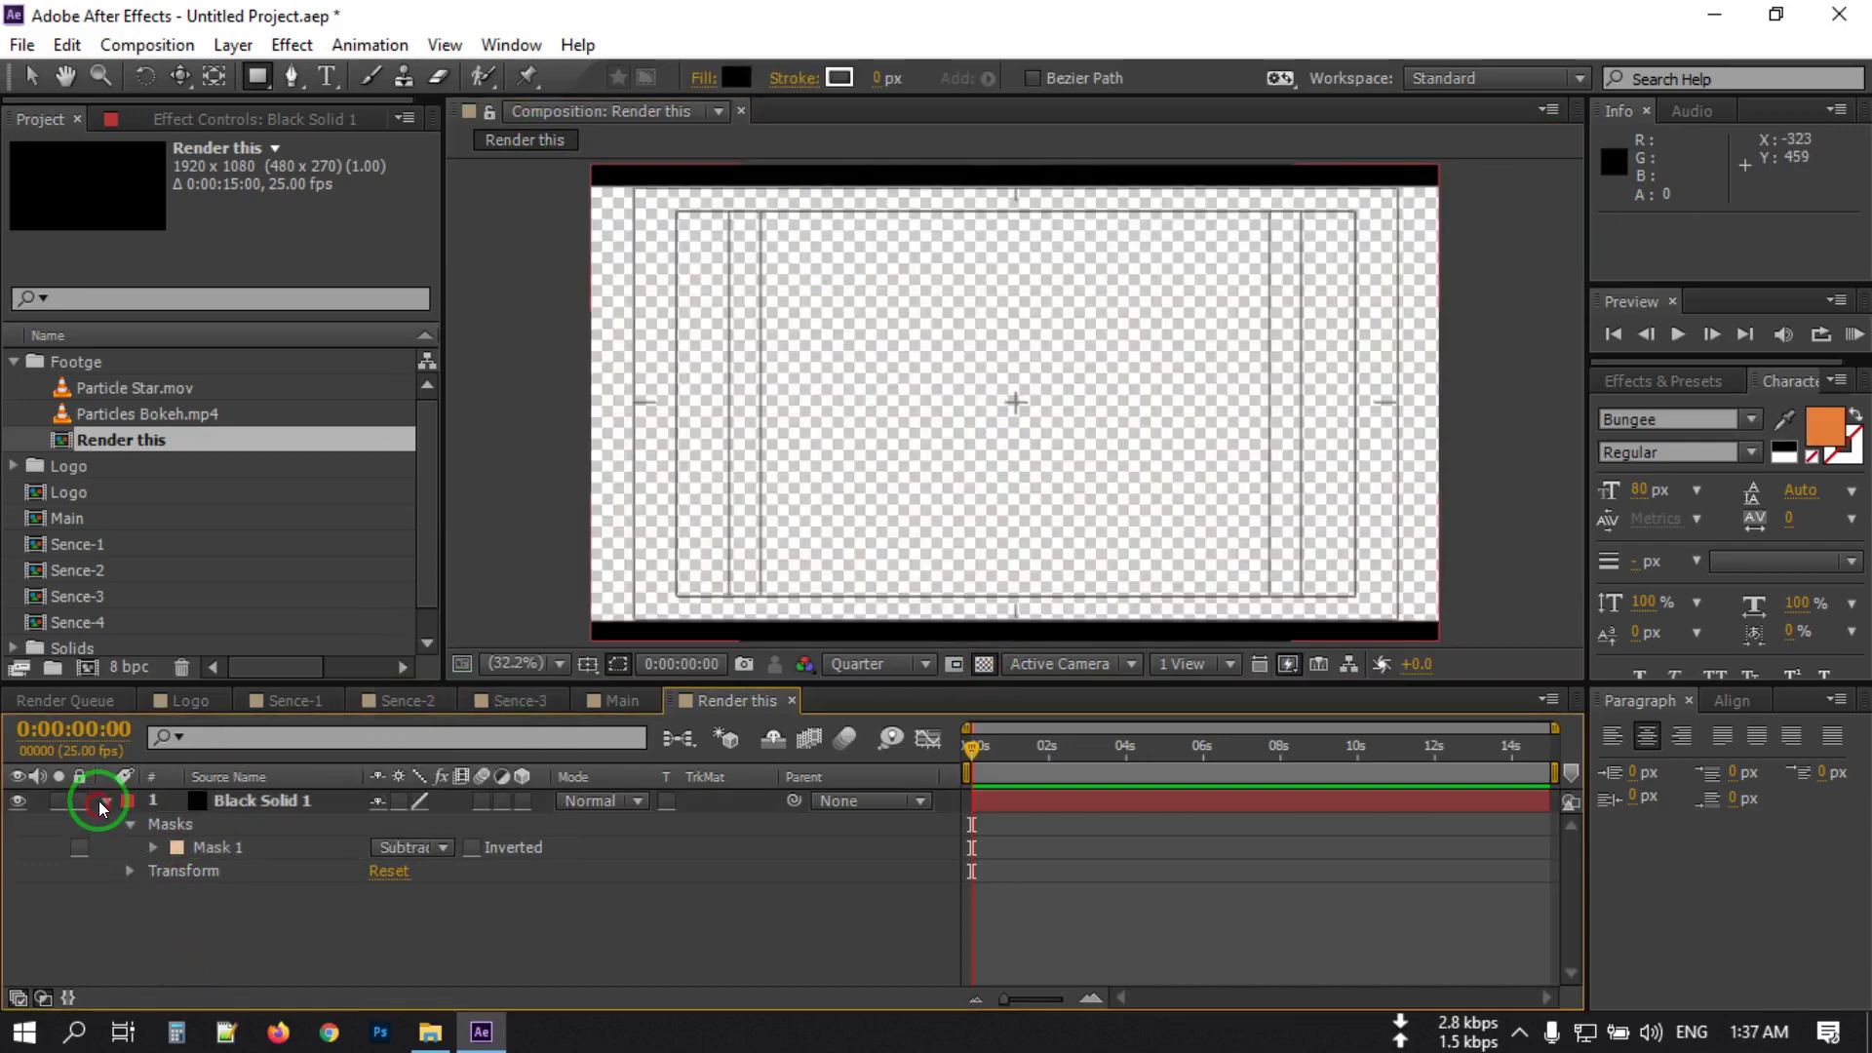
{"action": "left_click", "coordinate": [107, 801]}
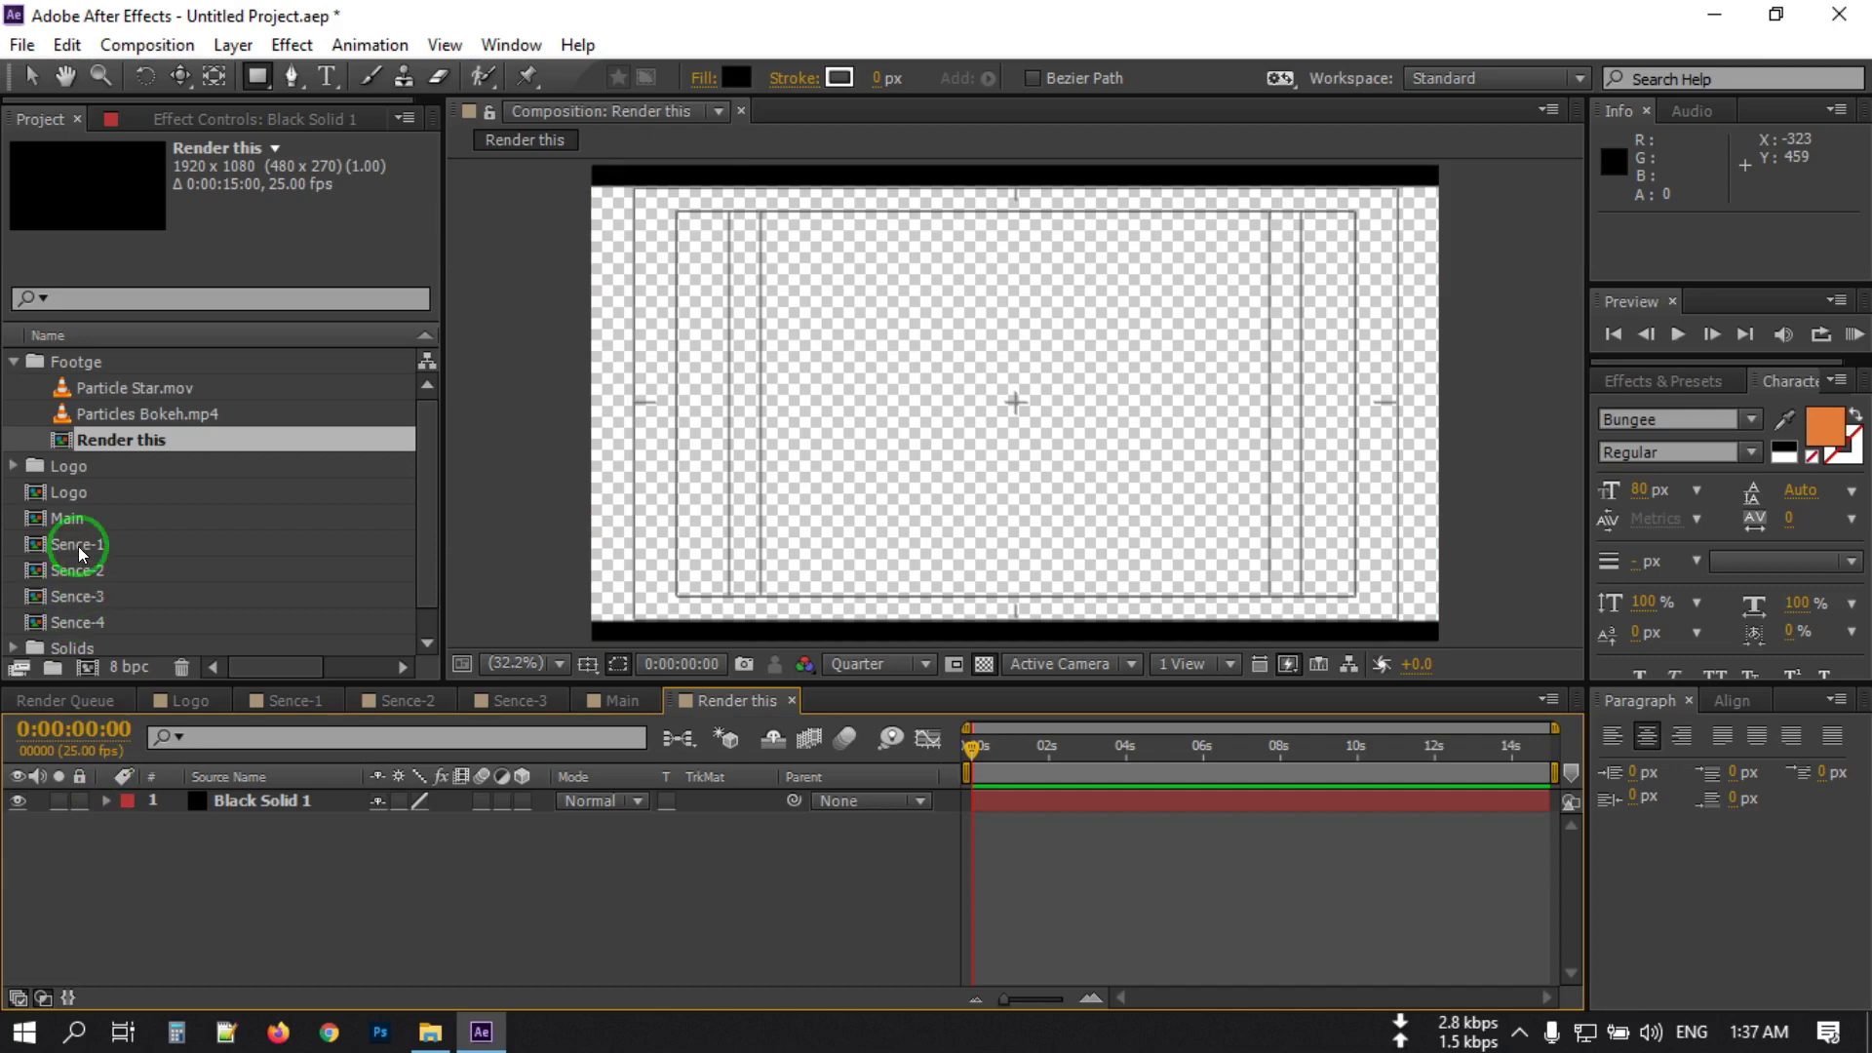
Place the Main composition beneath the black solid, turn off the transparency grid and check the framing along the timeline.
{"action": "left_click_drag", "start_coordinate": [64, 518], "coordinate": [236, 853]}
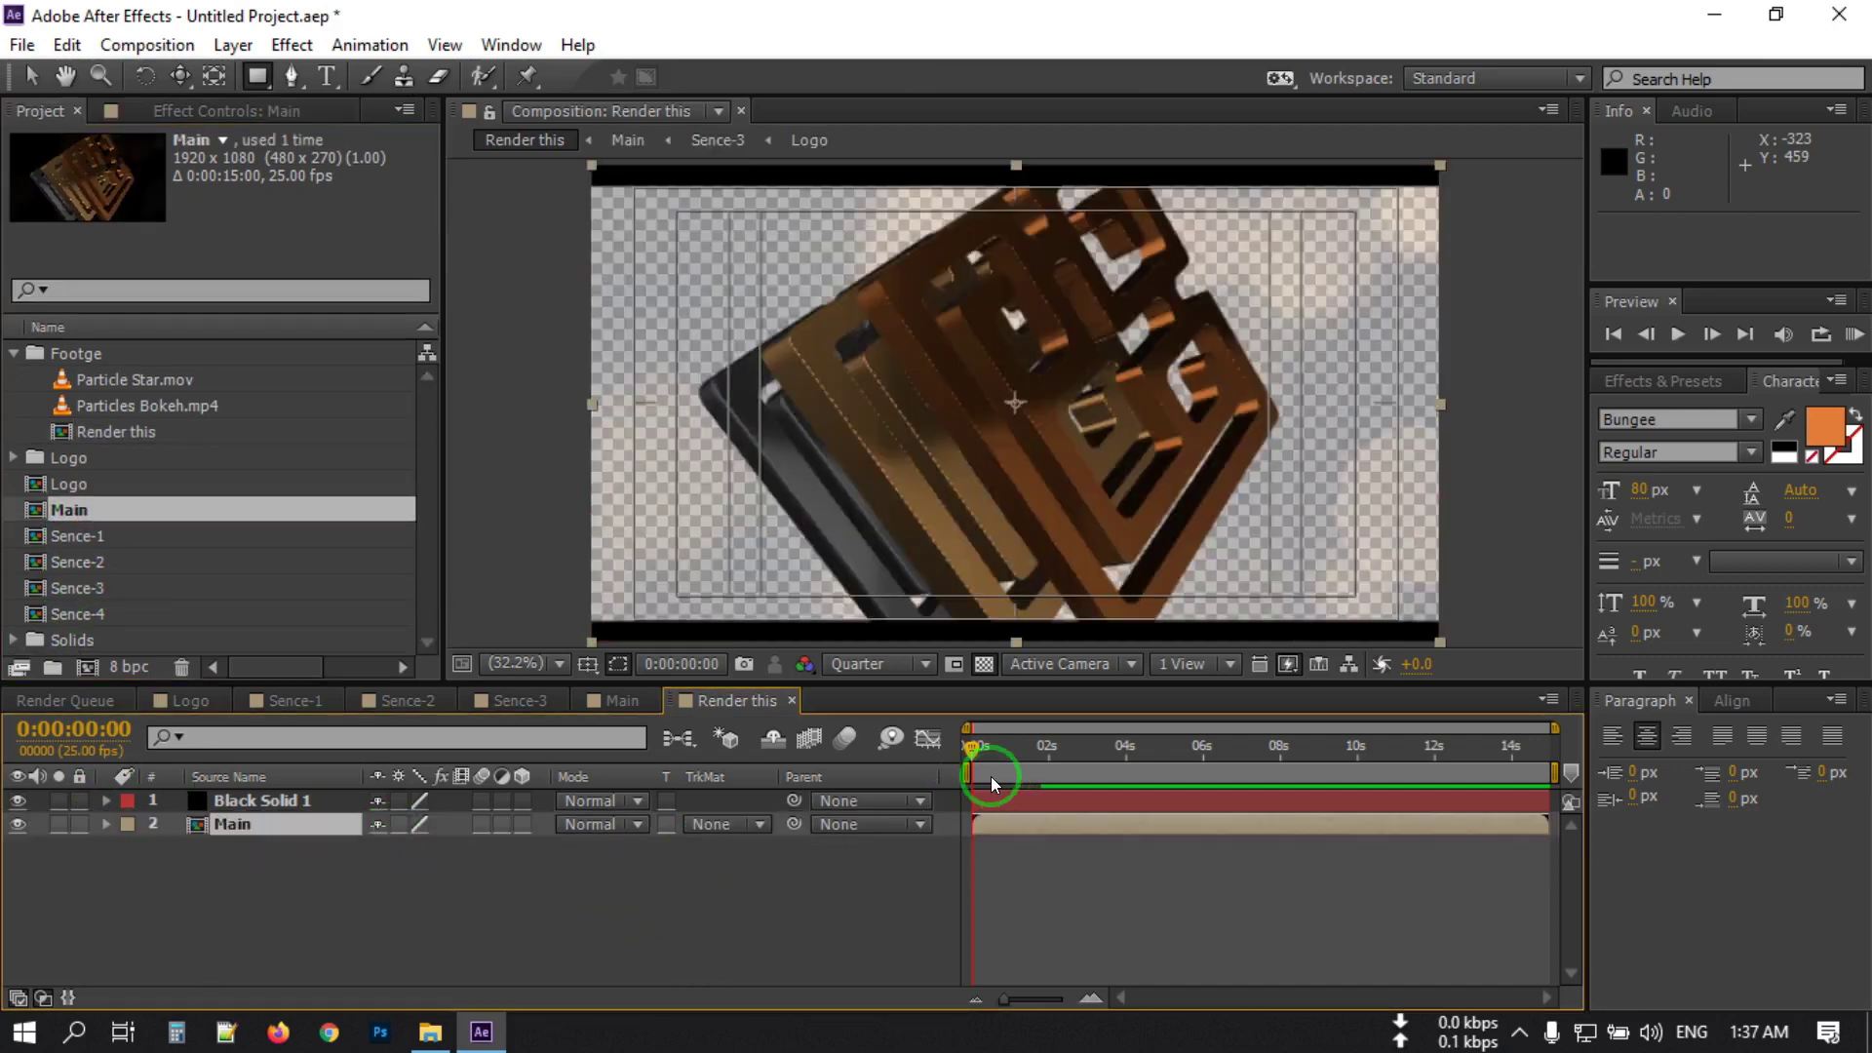
{"action": "left_click", "coordinate": [983, 664]}
{"action": "left_click", "coordinate": [851, 888]}
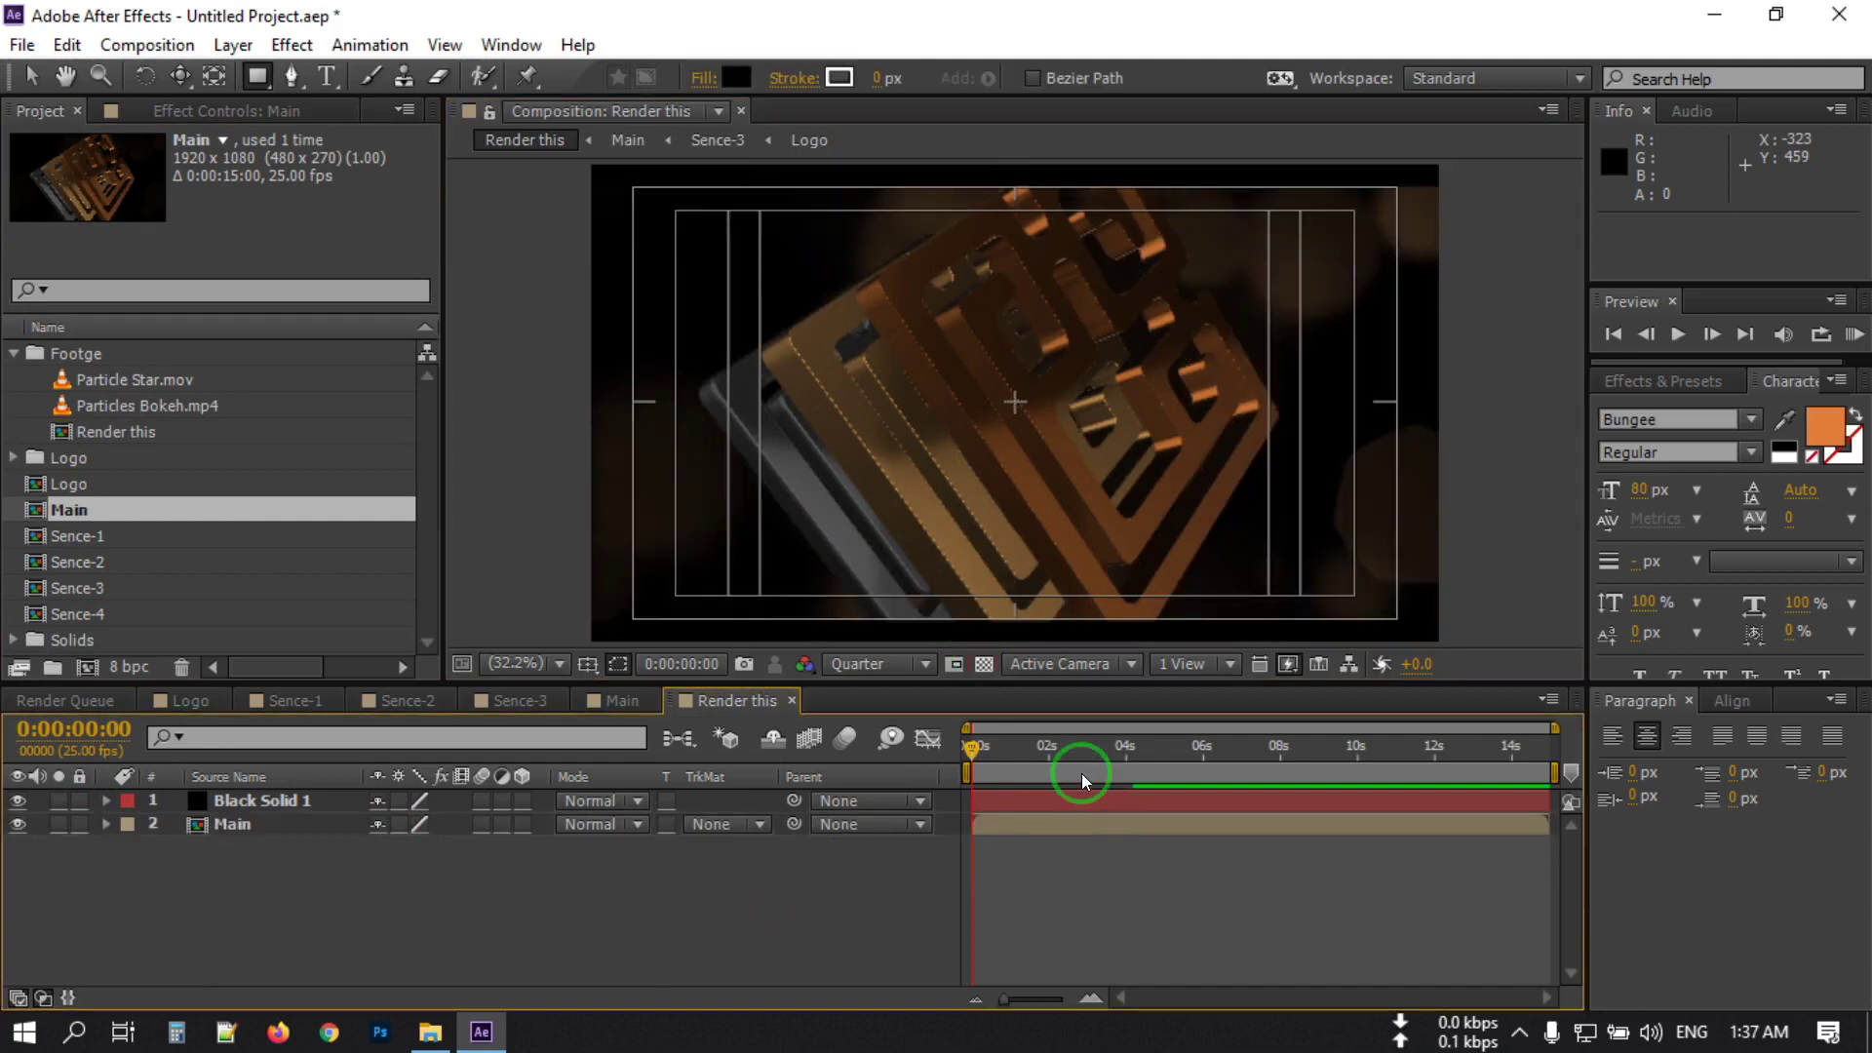
{"action": "left_click", "coordinate": [1040, 765]}
{"action": "left_click_drag", "start_coordinate": [1091, 763], "coordinate": [1243, 759]}
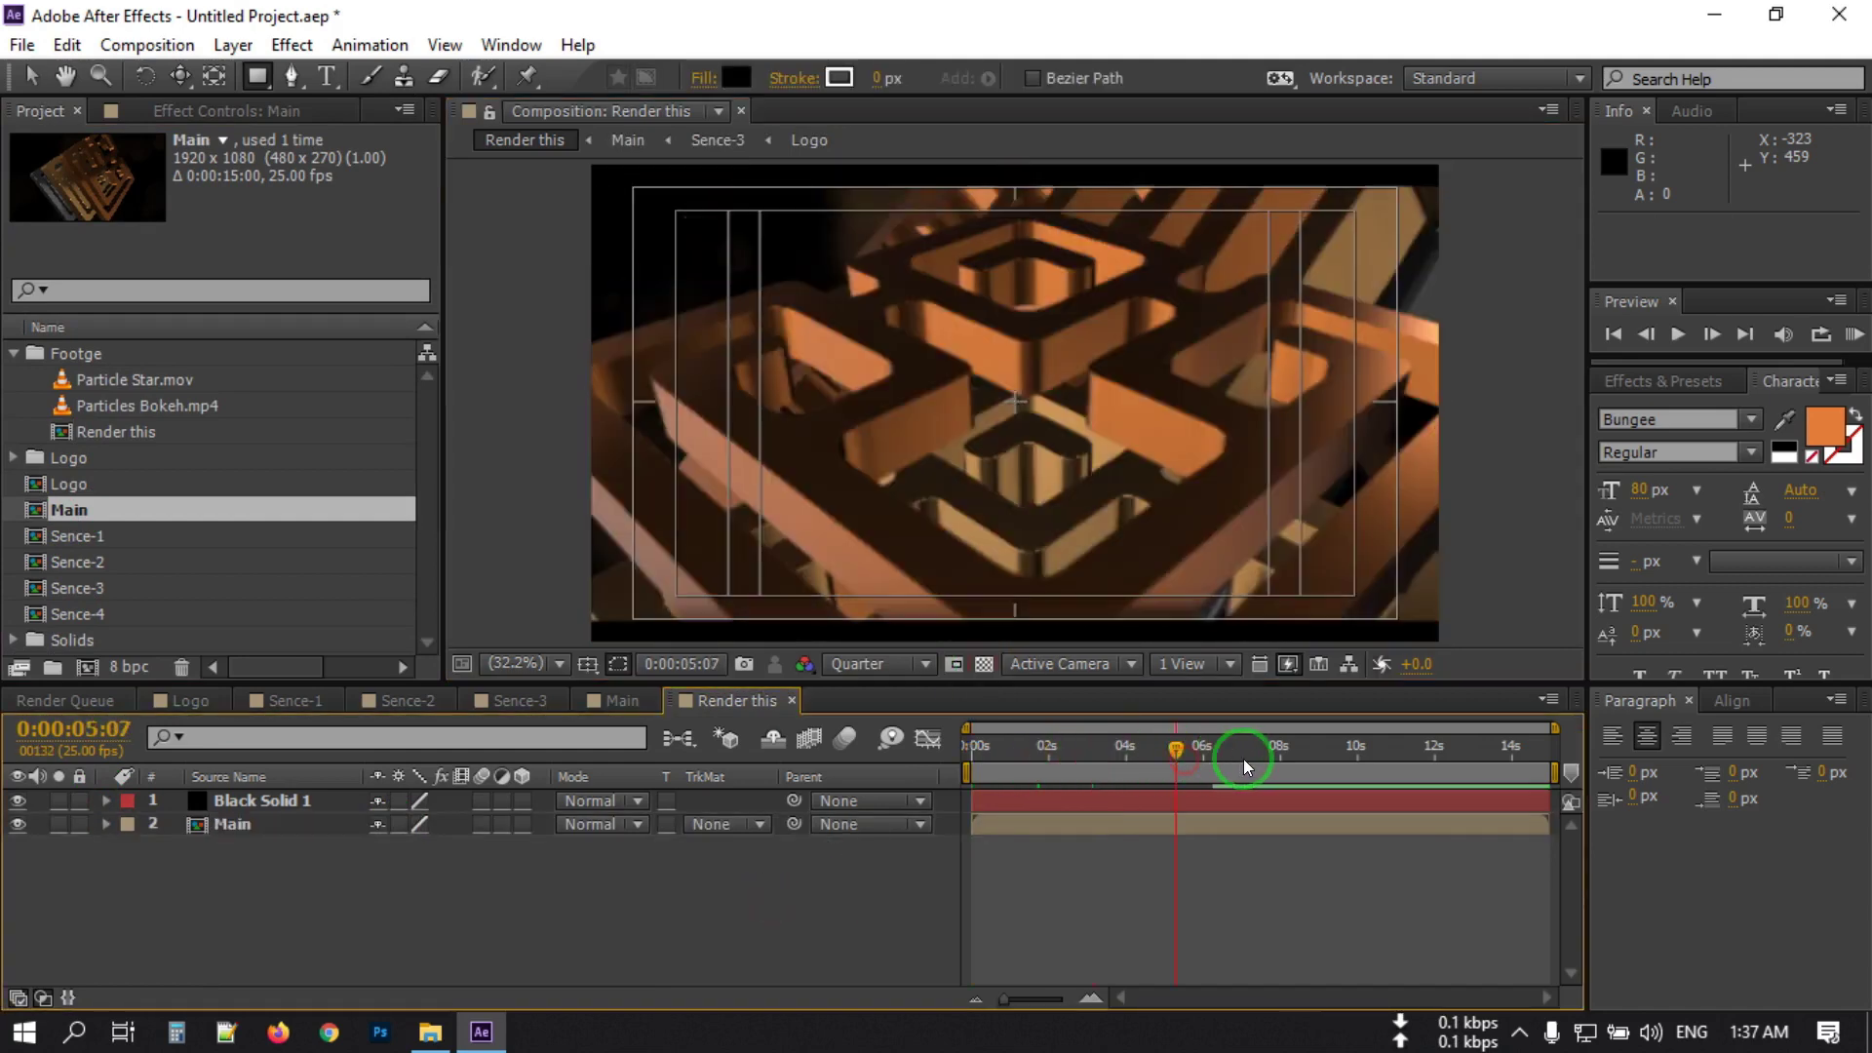
{"action": "left_click", "coordinate": [1329, 764]}
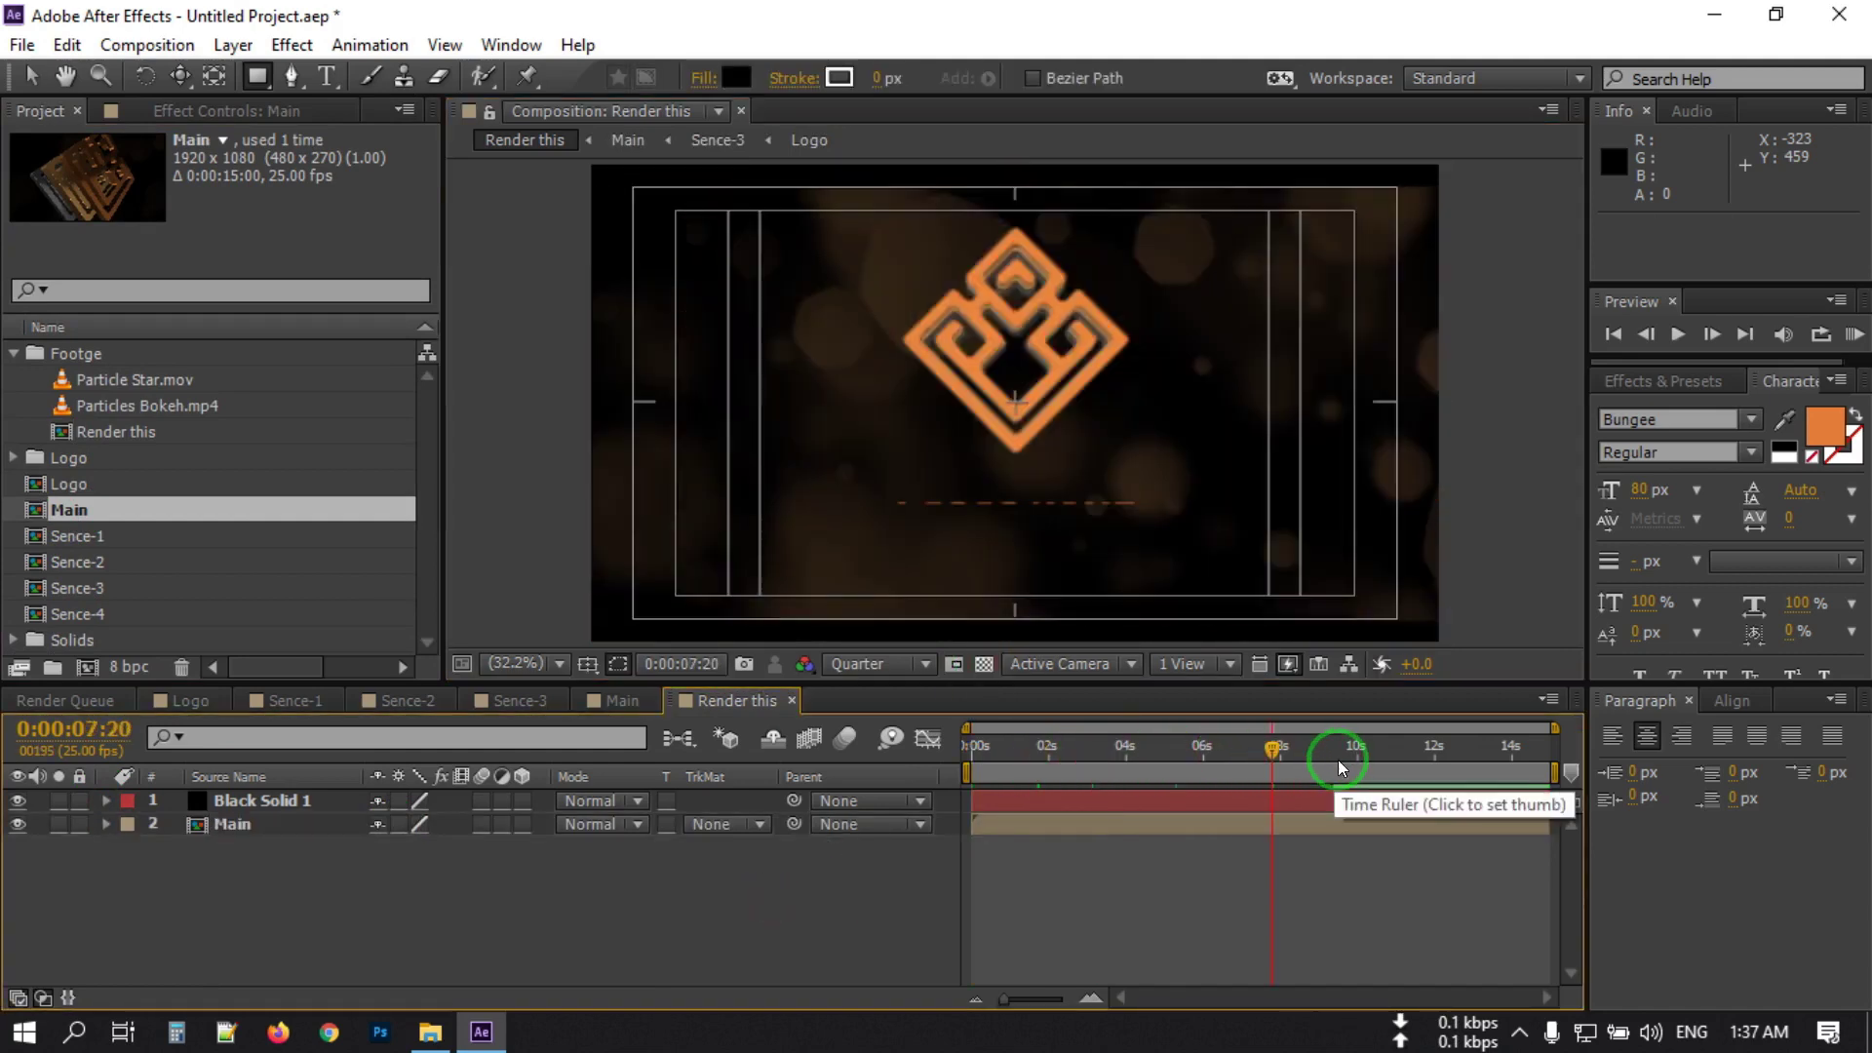
{"action": "left_click", "coordinate": [1347, 761]}
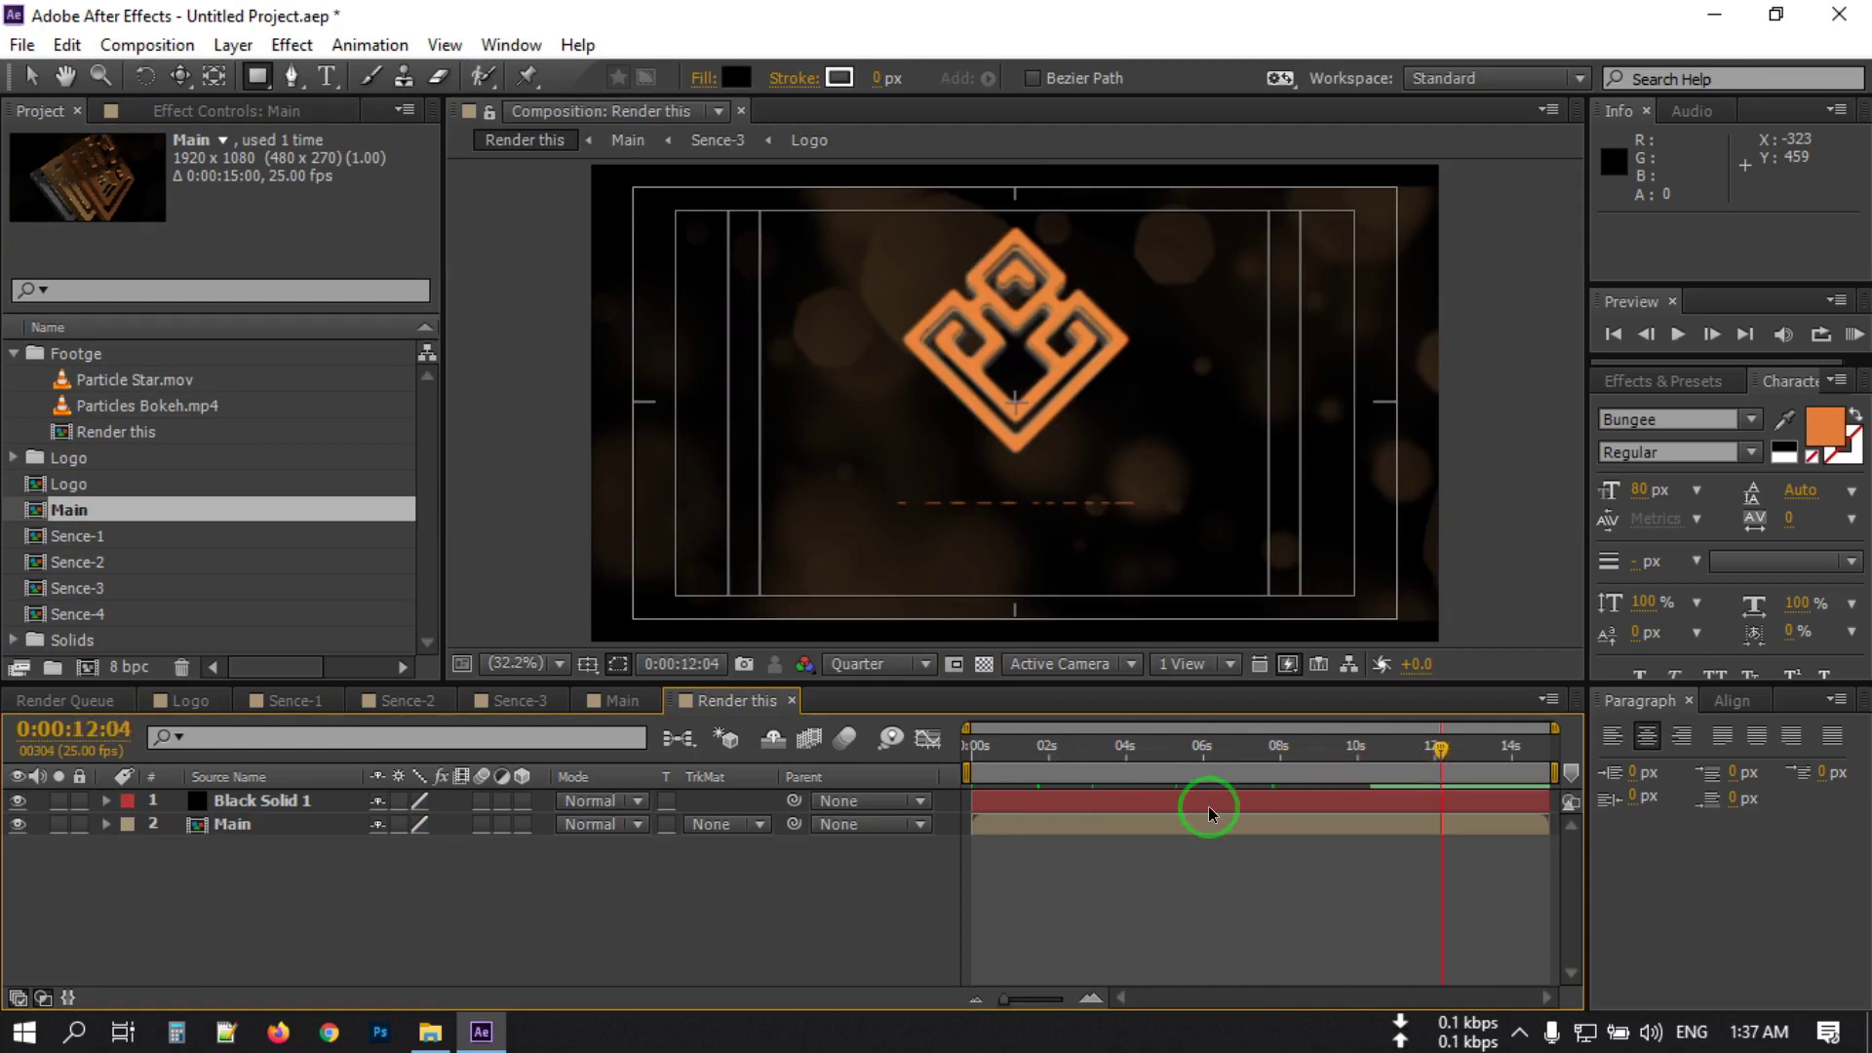